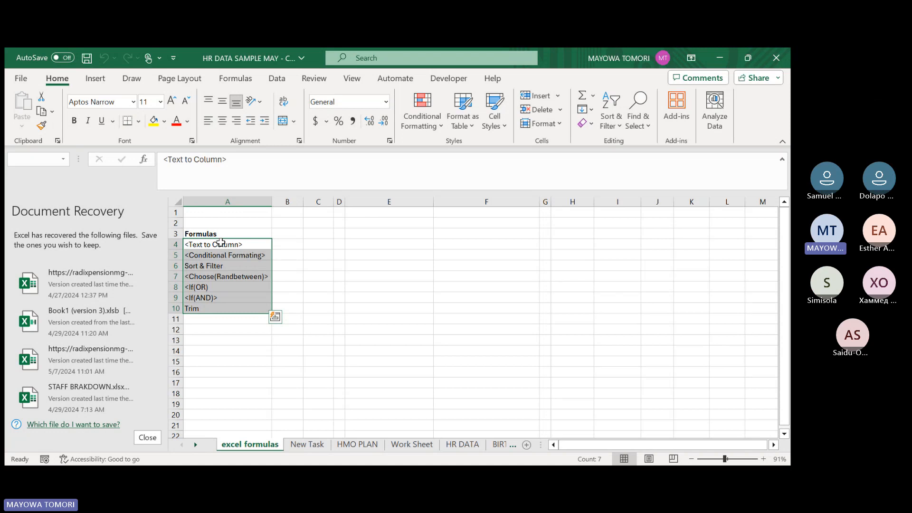
Review the Assign Line Managers item under Correction on Previous Task in the New Task sheet.
left_click(221, 243)
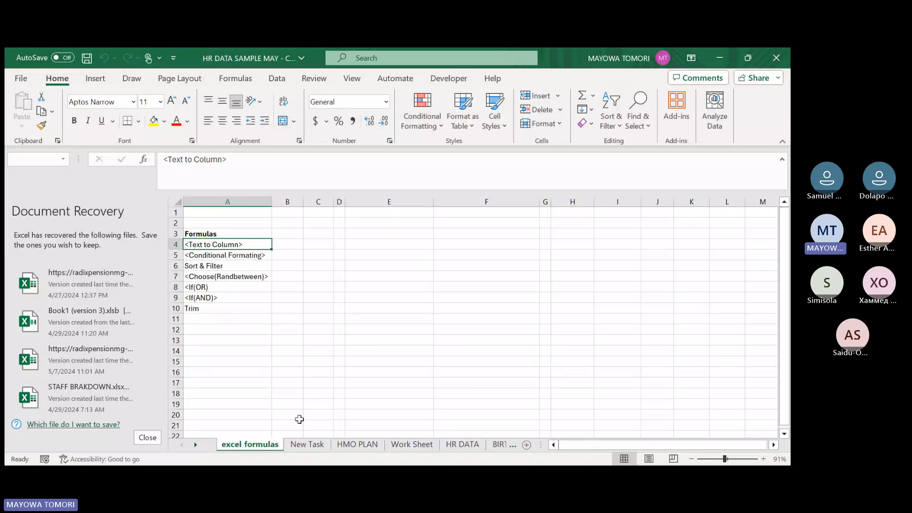
left_click(307, 445)
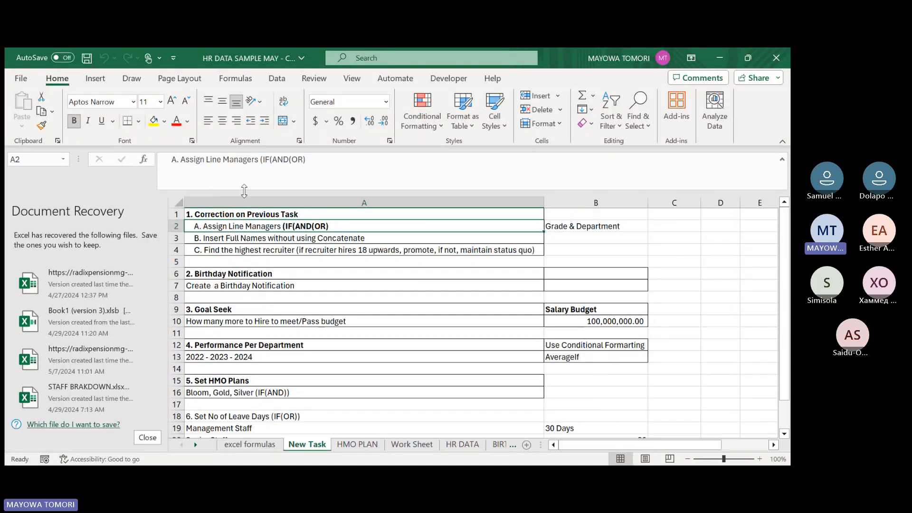
left_click(219, 215)
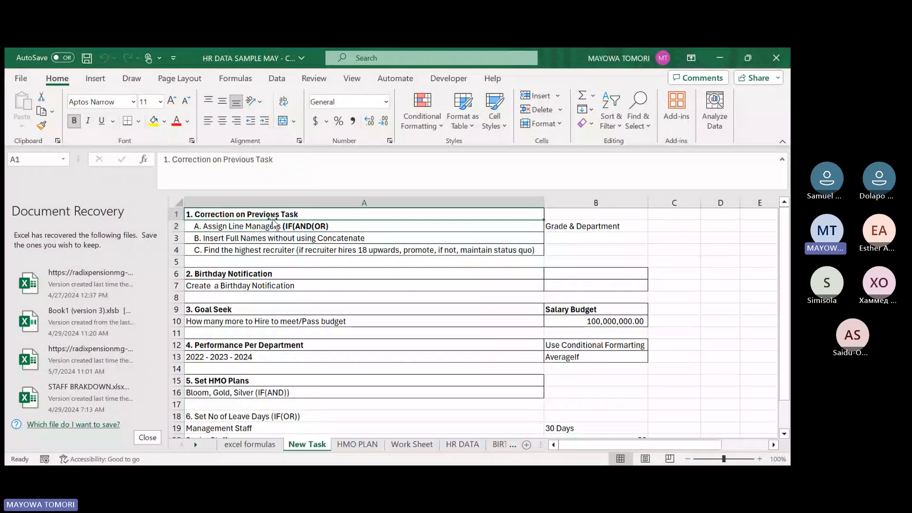
left_click(222, 226)
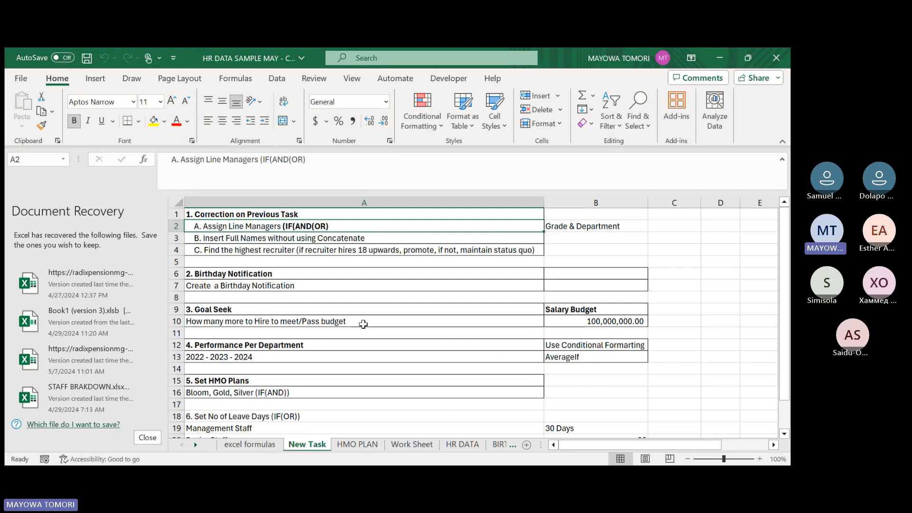
left_click(214, 214)
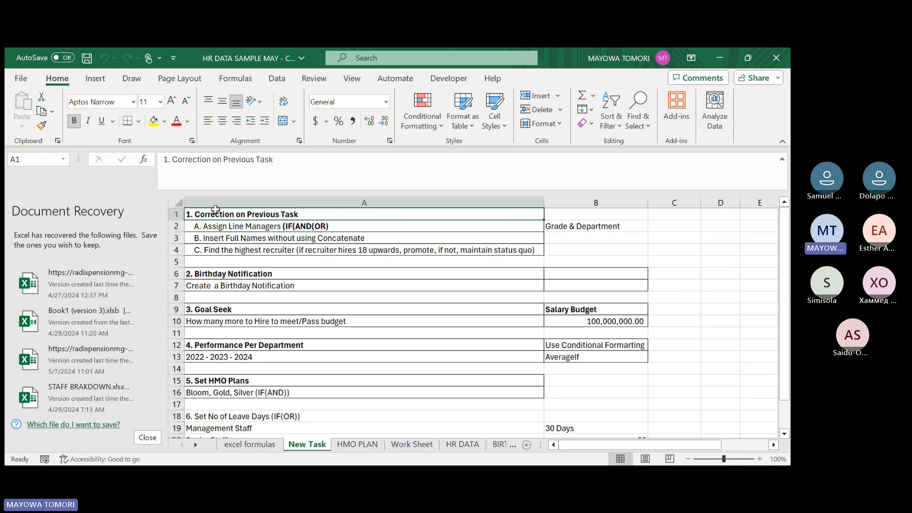
left_click(246, 226)
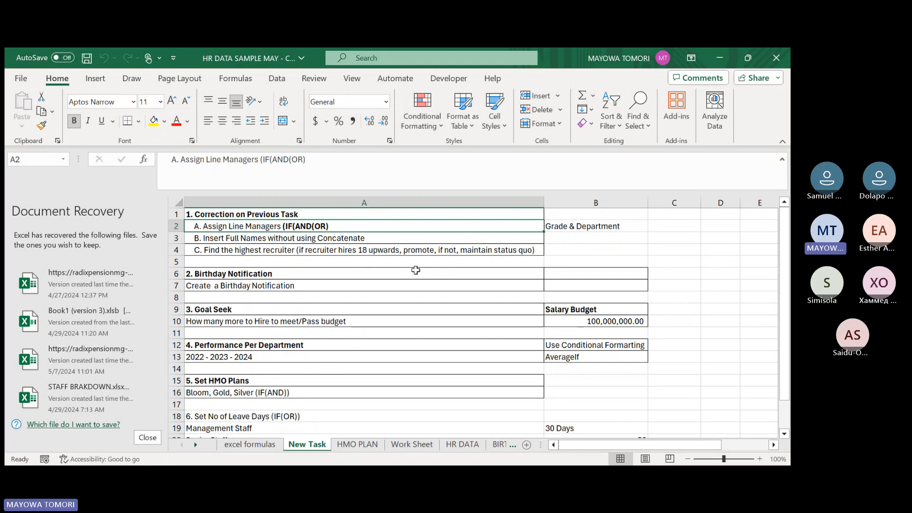
Look through the HMO PLAN, Work Sheet and HR DATA sheets.
left_click(345, 451)
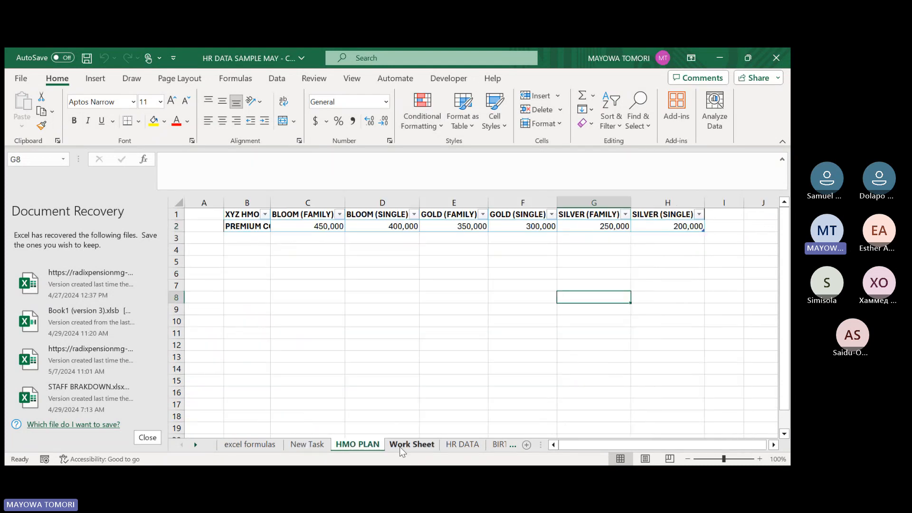
left_click(400, 446)
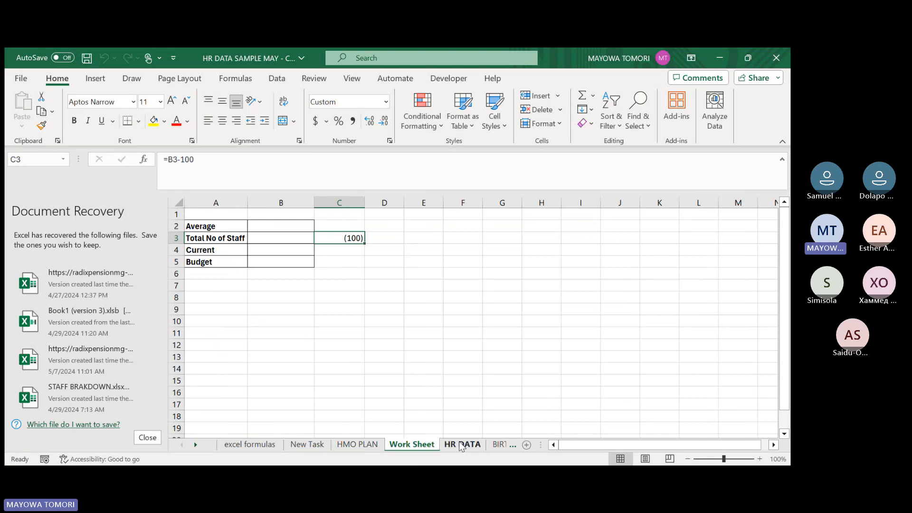
left_click(461, 446)
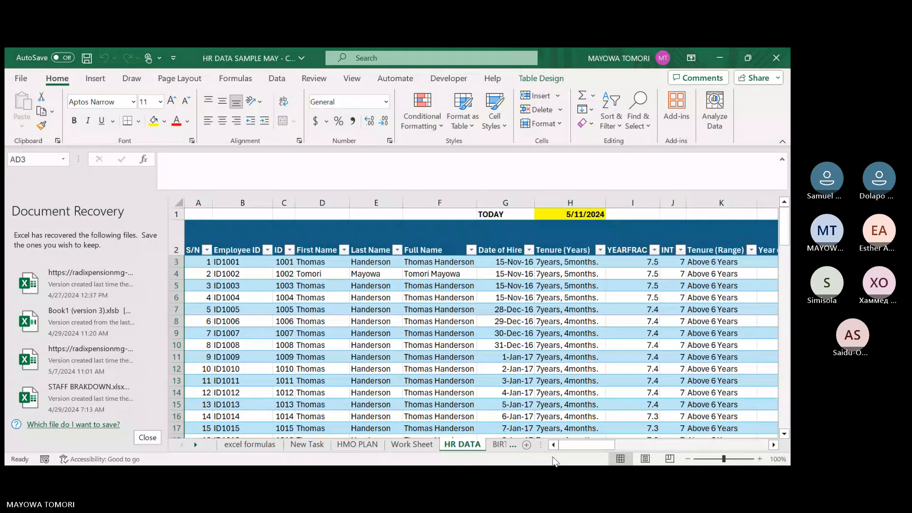
Examine the Confirmation Status and Staff Breakdown formulas in row 3 and the surrounding HR DATA columns.
left_click_drag(579, 443, 618, 444)
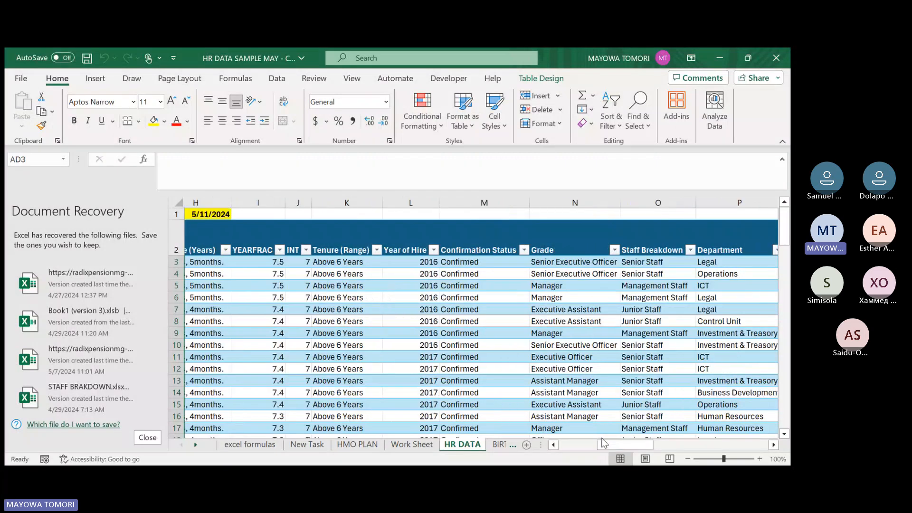
left_click(470, 264)
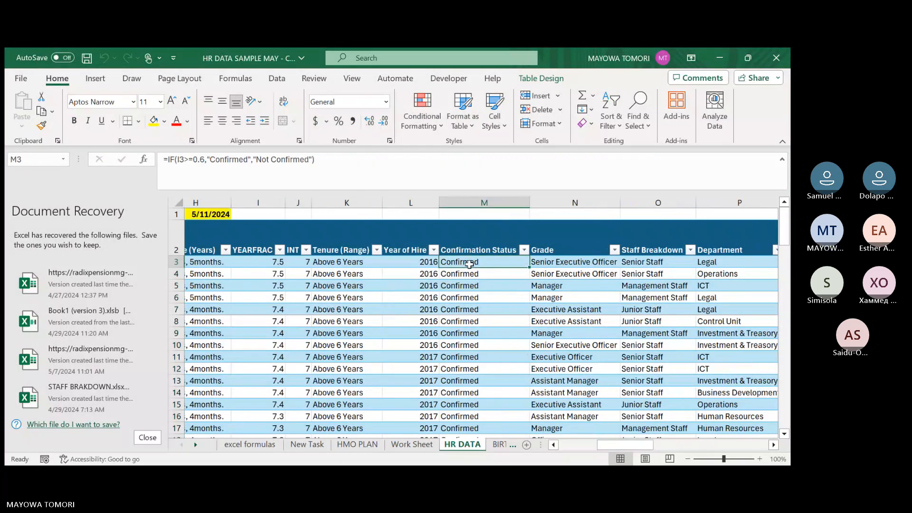
left_click_drag(622, 447, 631, 441)
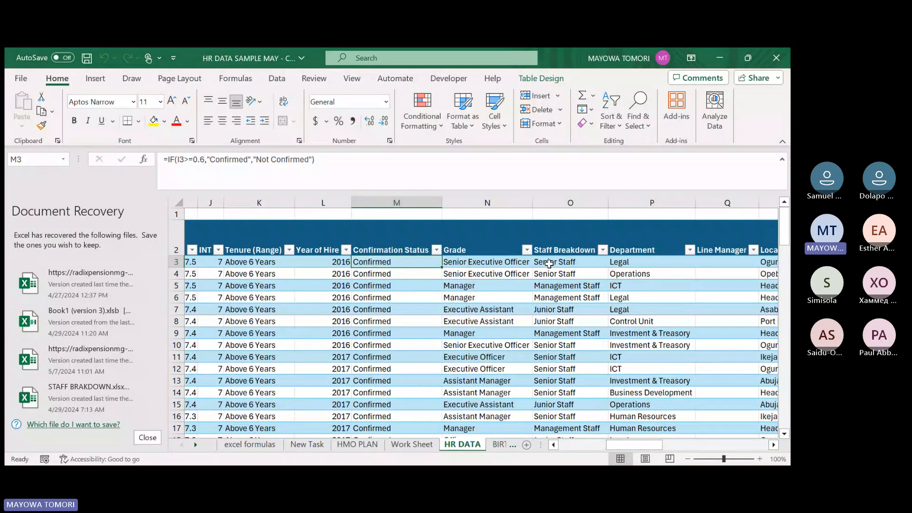
left_click(549, 263)
left_click(378, 263)
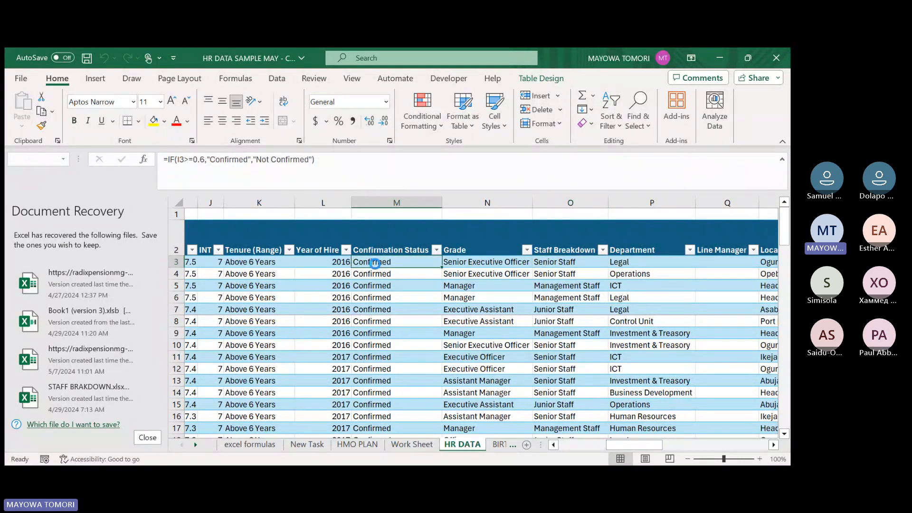
left_click(549, 263)
left_click_drag(632, 445, 637, 444)
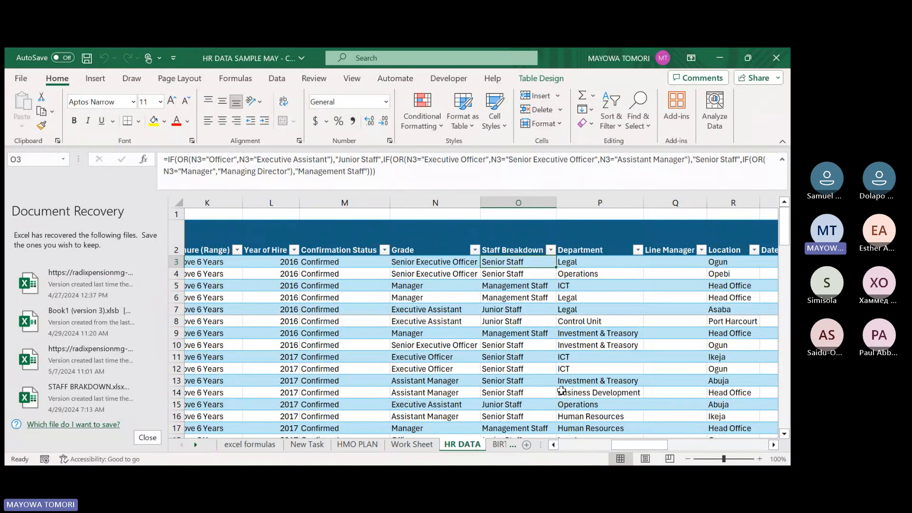
left_click_drag(640, 444, 587, 444)
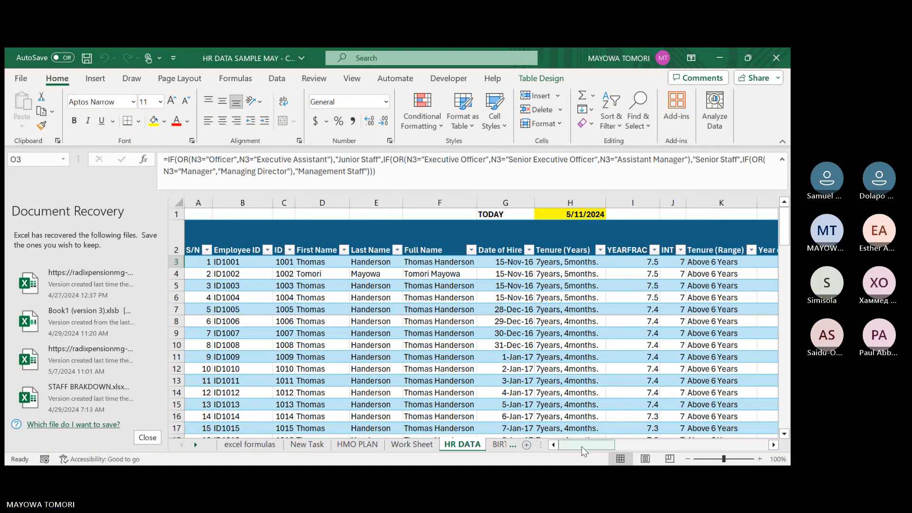
left_click_drag(581, 446, 603, 414)
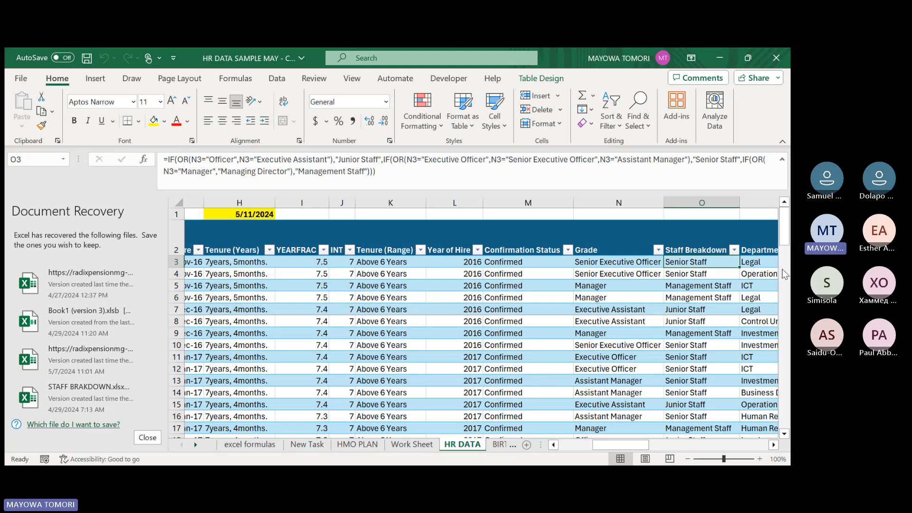
Review the formula list in the excel formulas sheet against the tasks in the New Task sheet.
left_click(258, 445)
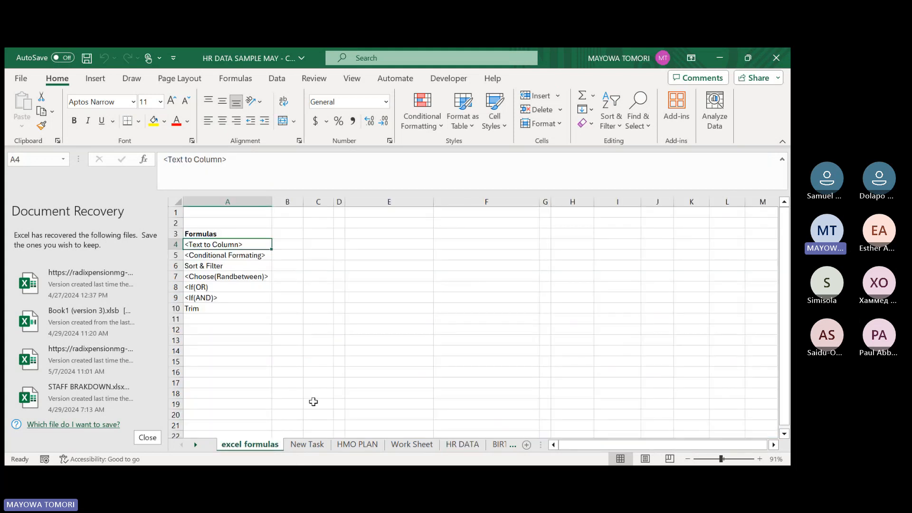
left_click(308, 445)
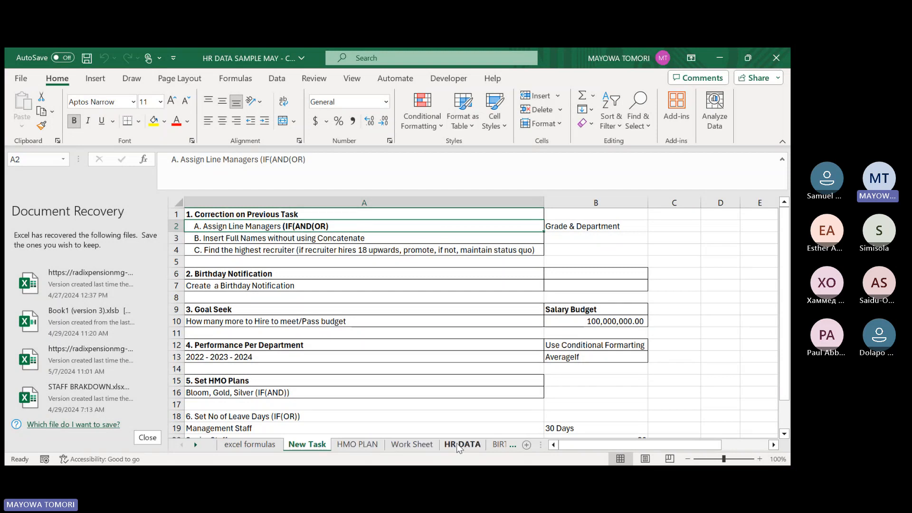
left_click(250, 444)
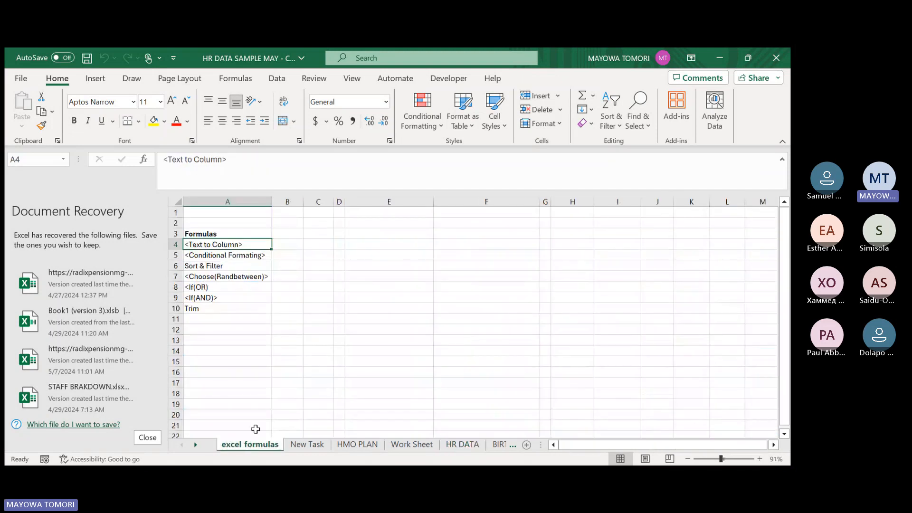
left_click(304, 446)
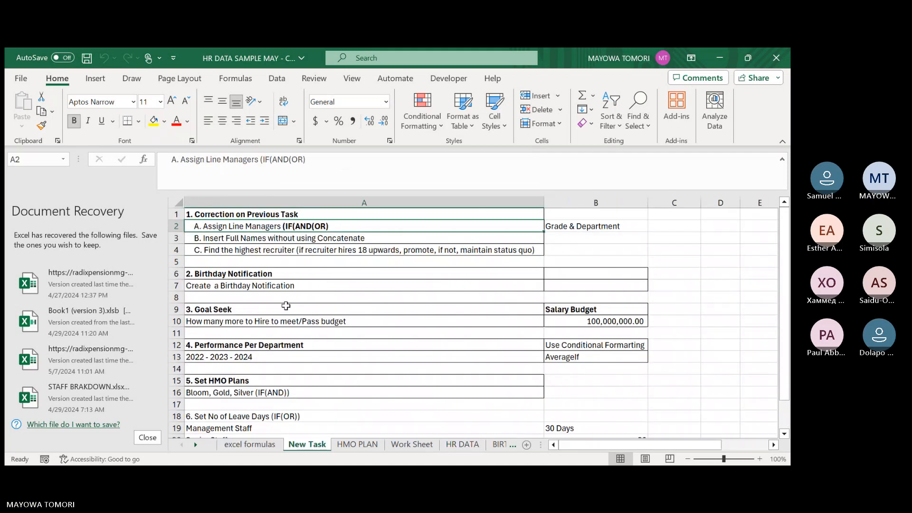
Begin the Line Manager formula in cell Q3 of the HR DATA sheet with =IF(AND(OR(.
left_click(454, 445)
left_click_drag(604, 445, 648, 438)
left_click(494, 265)
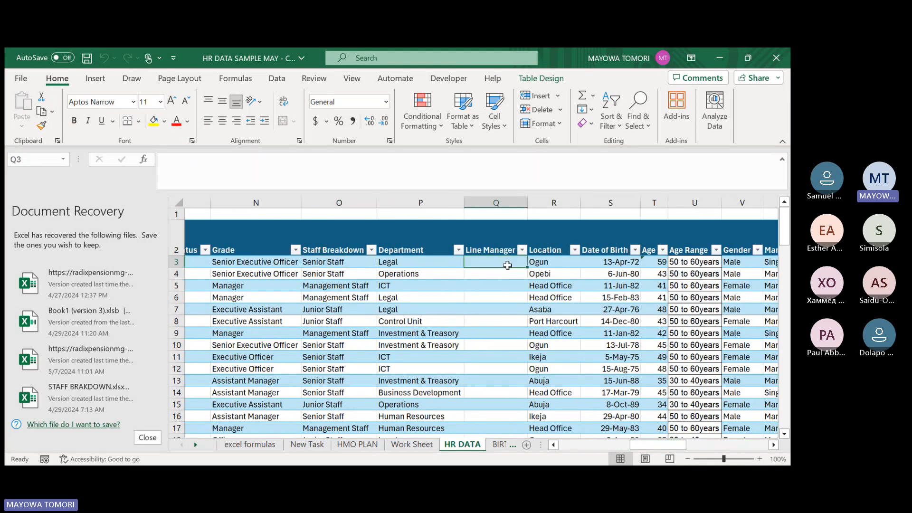
type("=")
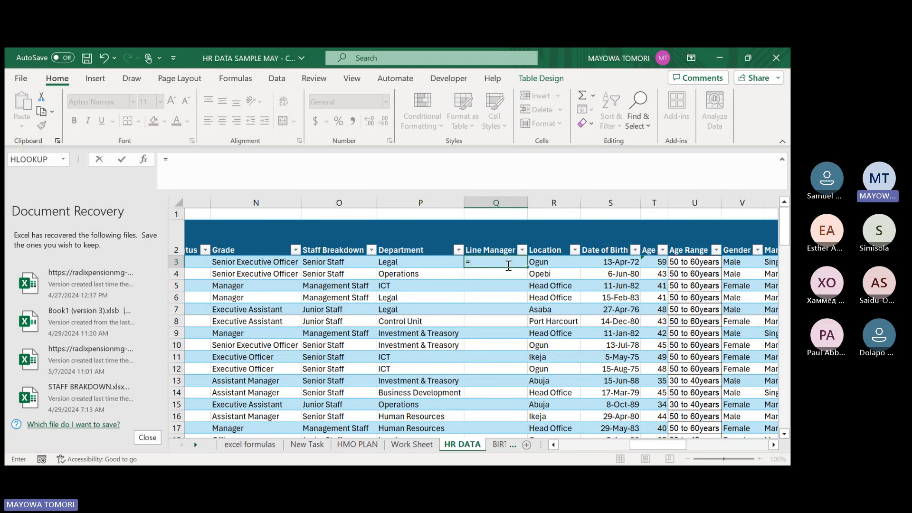
type("if")
key("Tab")
type("AND")
key("BackSpace")
key("BackSpace")
key("BackSpace")
key("BackSpace")
key("BackSpace")
type("F(AND(OR(")
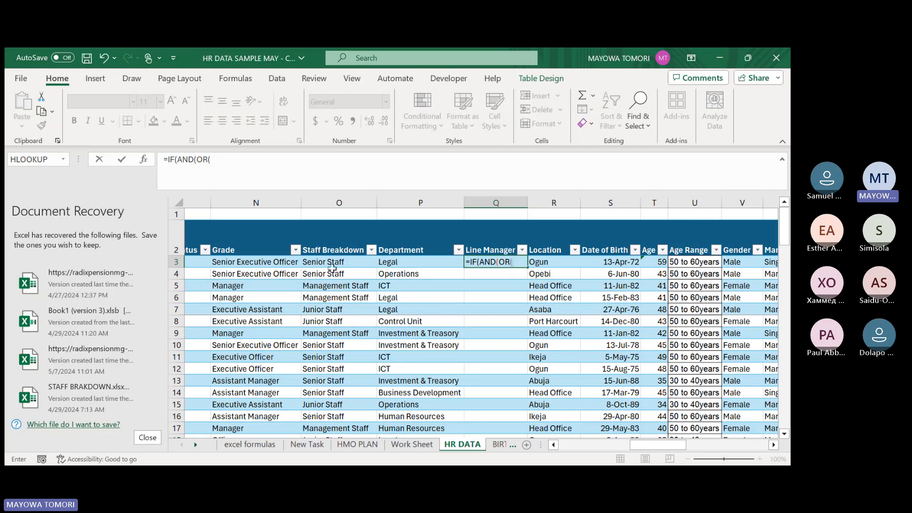
Add the first OR condition to the Q3 formula, testing whether the row's Grade equals "Senior Executive Officer".
left_click_drag(651, 450, 616, 447)
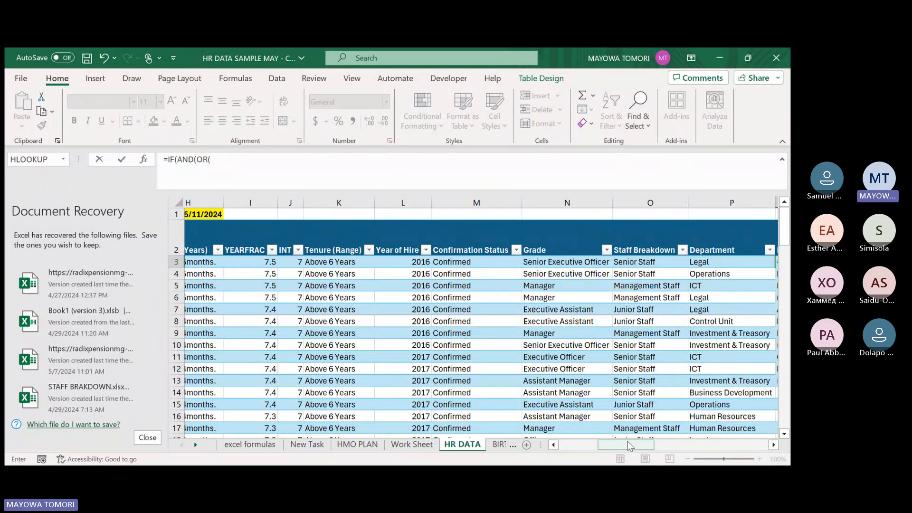
left_click_drag(626, 442, 642, 439)
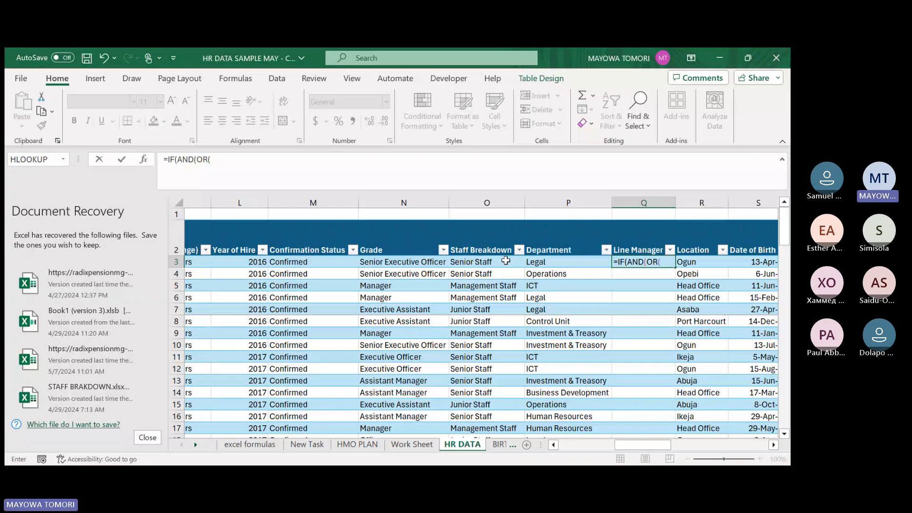
left_click(397, 262)
type("=")
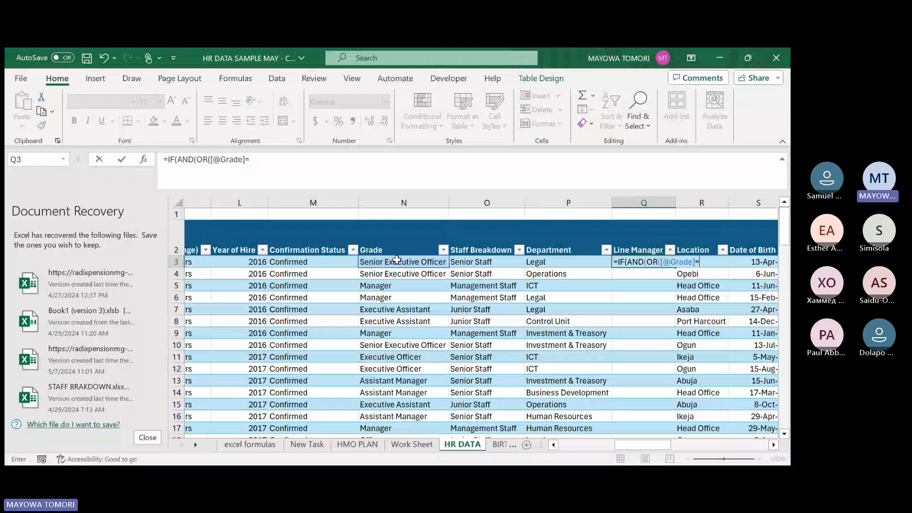
type("\"Senior Ex")
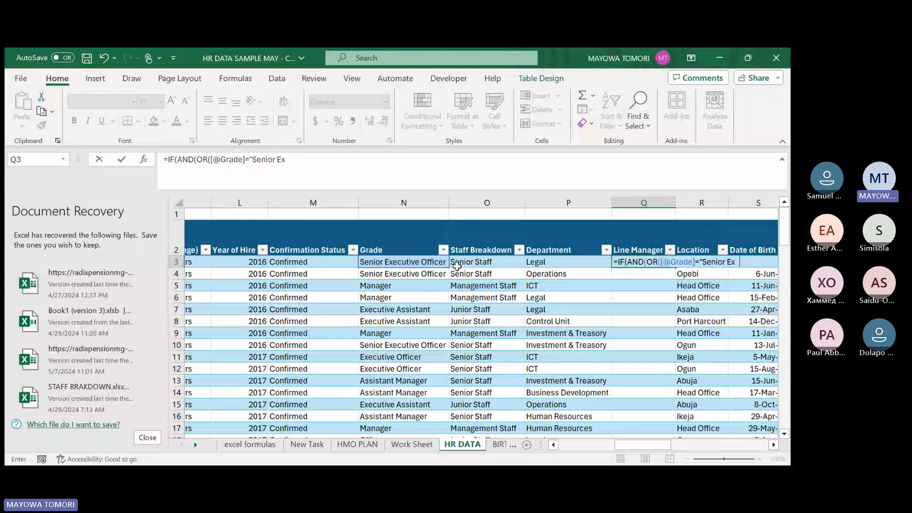
type("ecutive Officer")
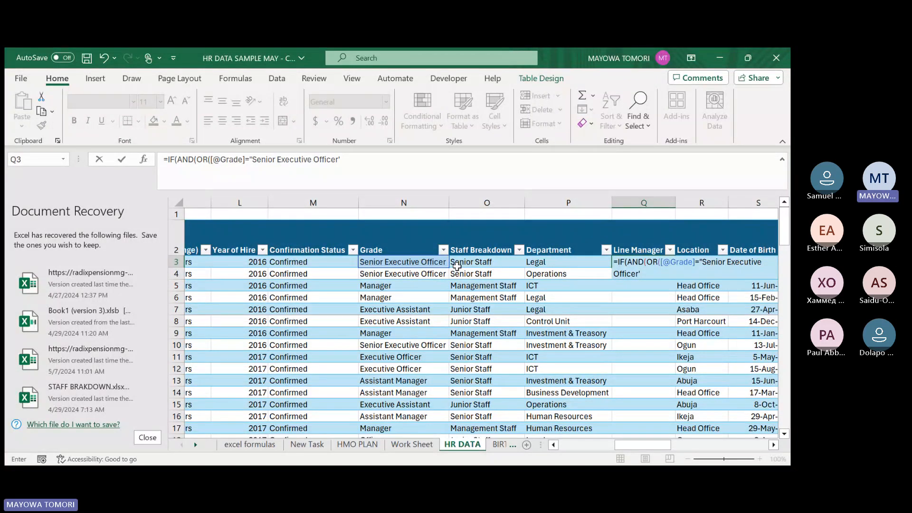
type("\"")
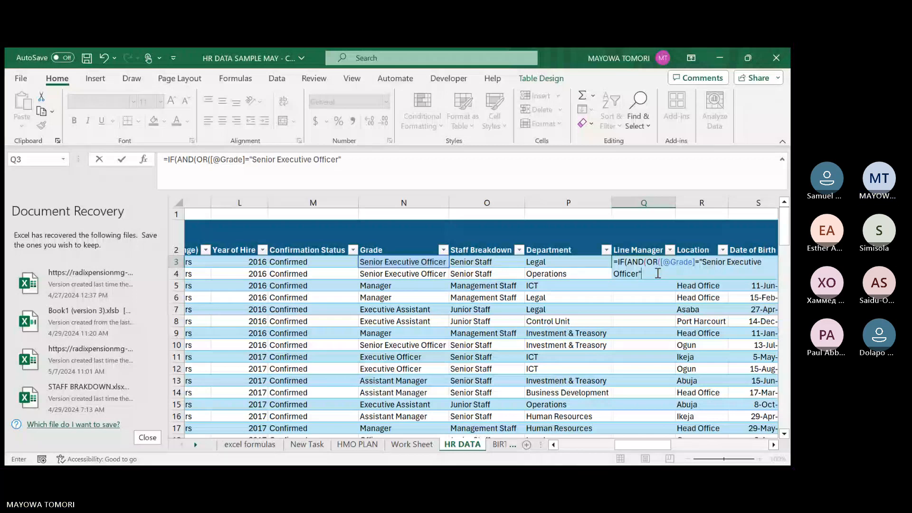
type(",")
Add a second OR condition to the Q3 formula for Grade equal to "Executive Officer".
left_click(411, 263)
type("=")
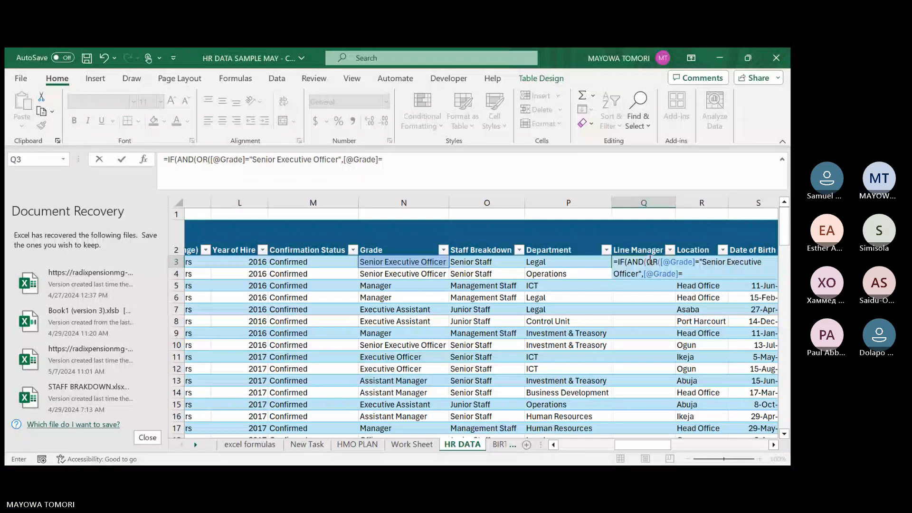
type("\"Executive Off")
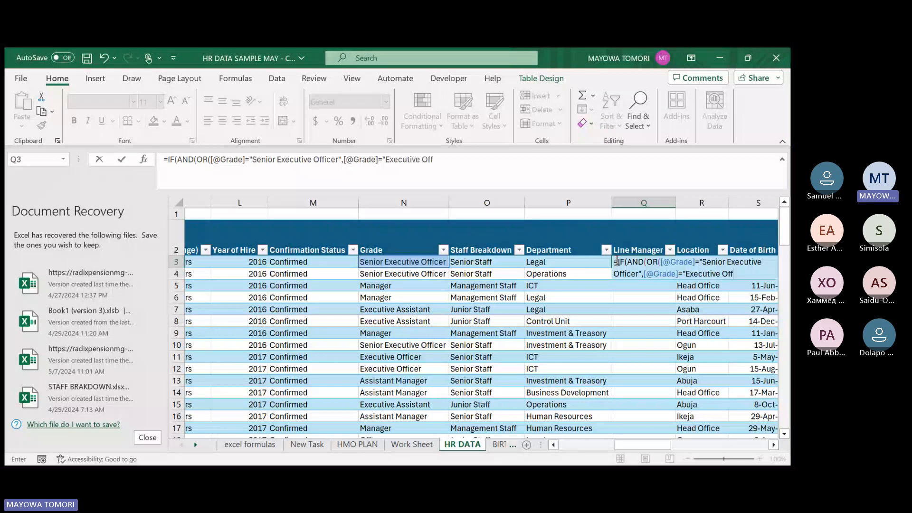
type("icer\",[@Grade")
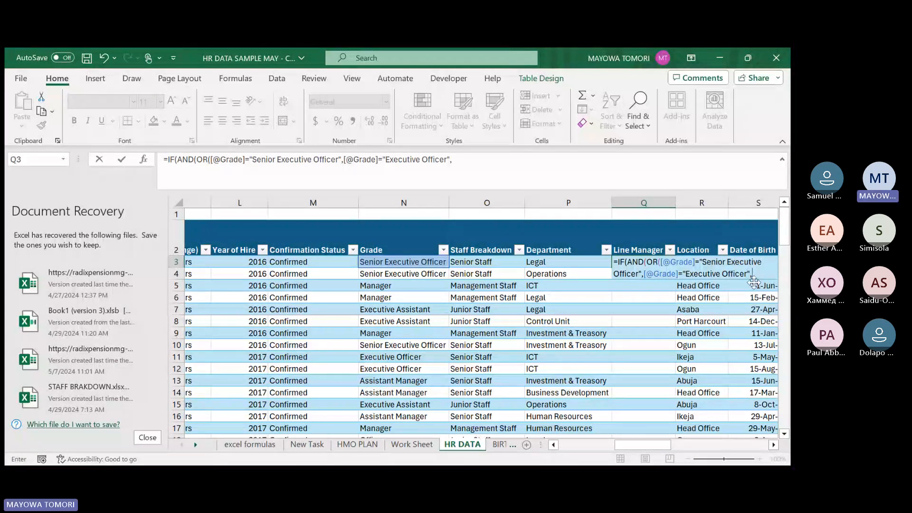
Add a third OR condition to the Q3 formula for Grade equal to "Officer", followed by a comma.
left_click(406, 261)
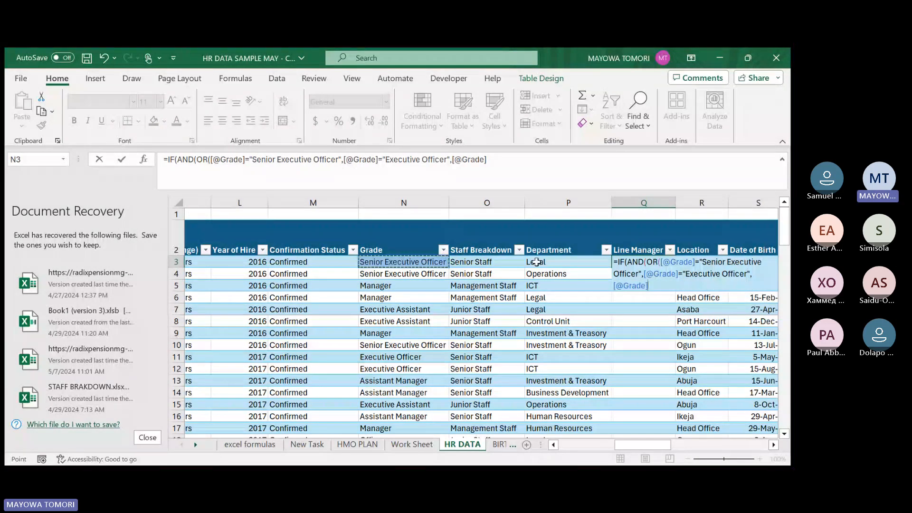
type("=")
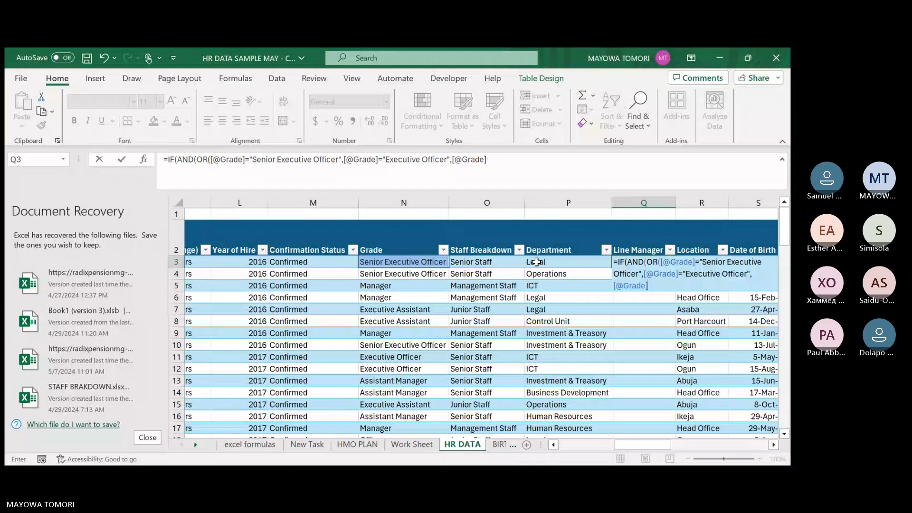
type("\"")
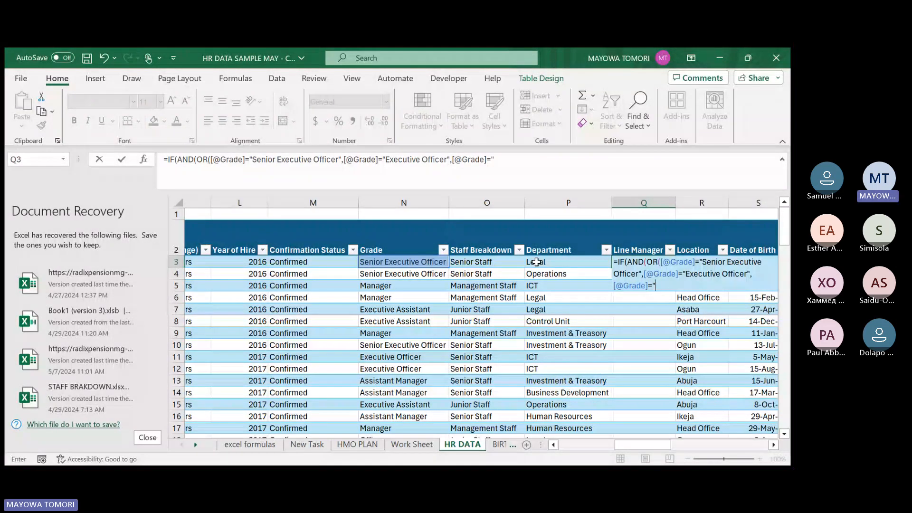
type("Officer\",")
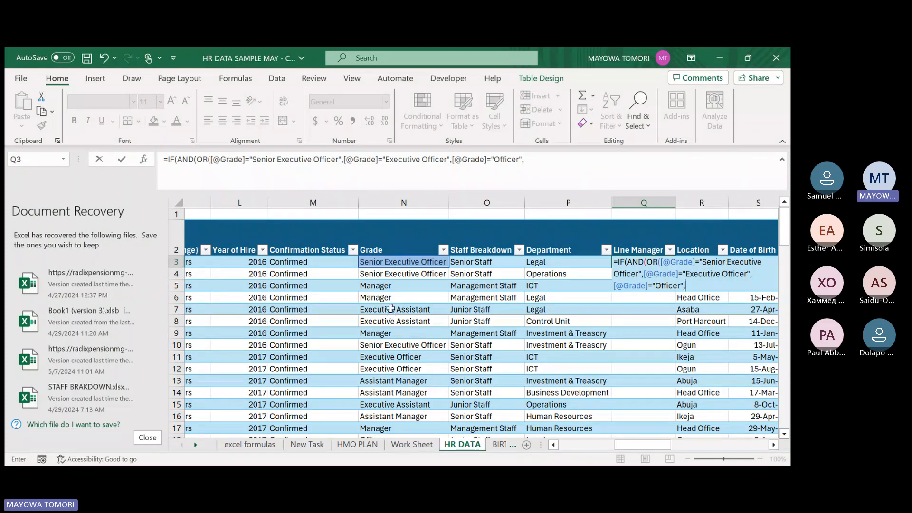
scroll(391, 309, "down", 1)
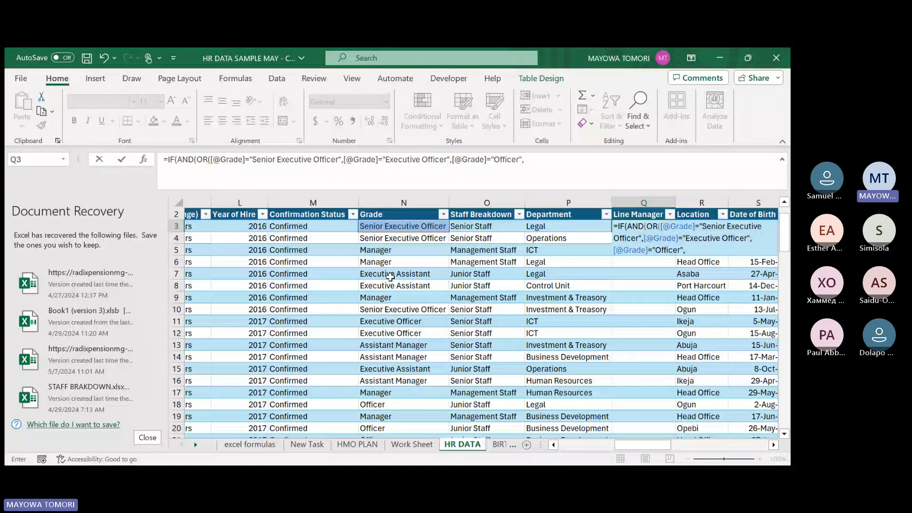
Add a fourth OR condition to the Q3 formula for Grade equal to "Assistant Manager", followed by a comma.
scroll(385, 301, "up", 1)
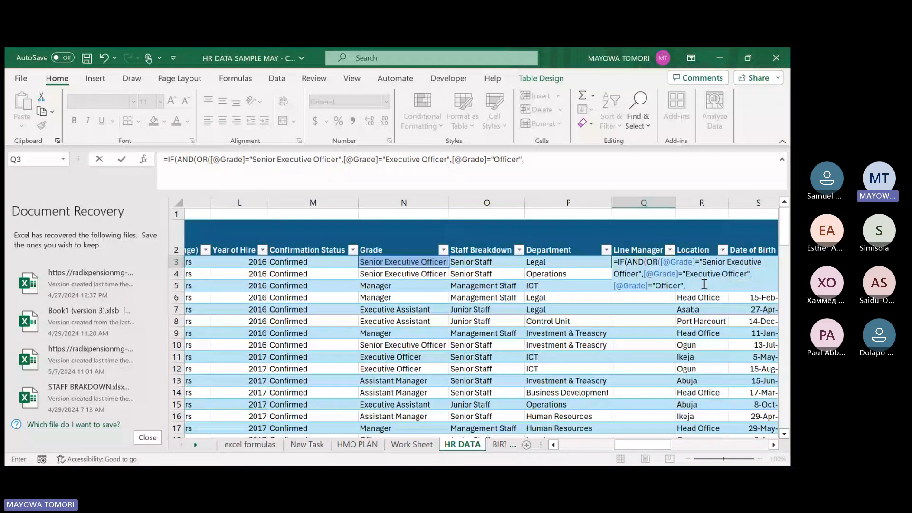
right_click(683, 268)
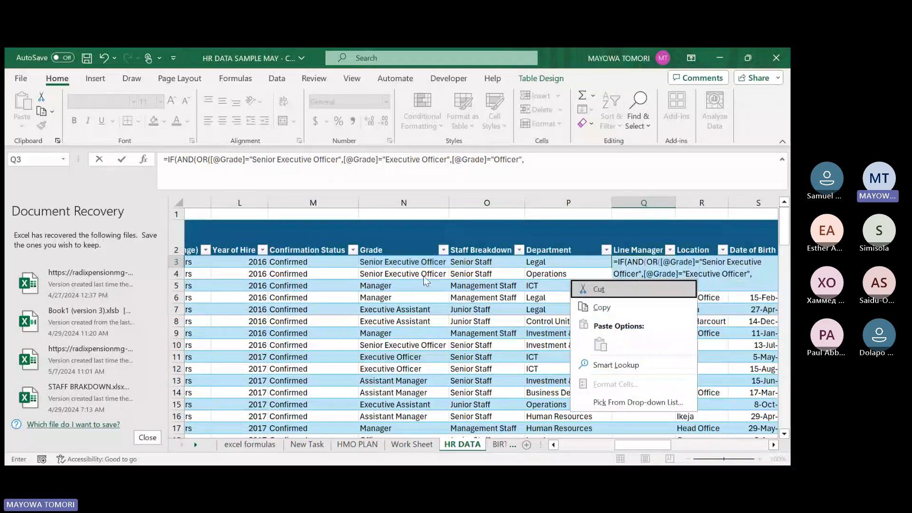
left_click(403, 261)
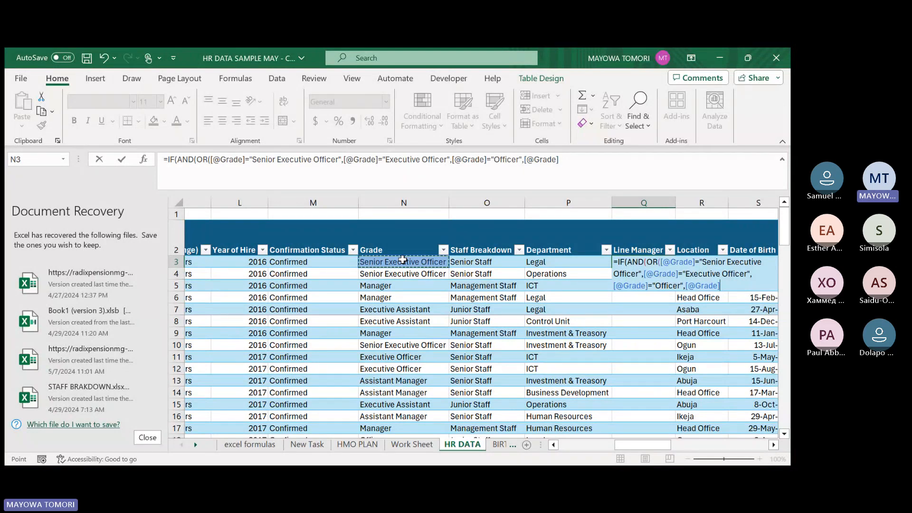
type("=\"Assista")
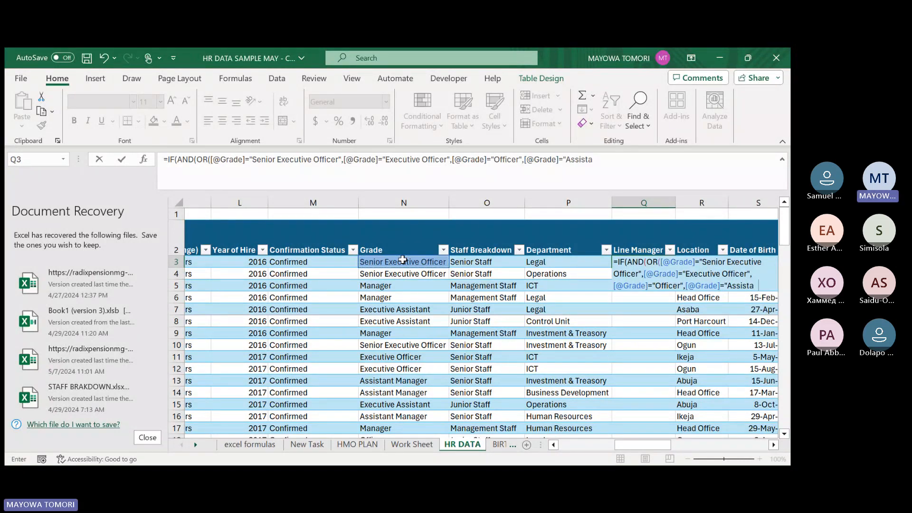
type("nt Manager\"")
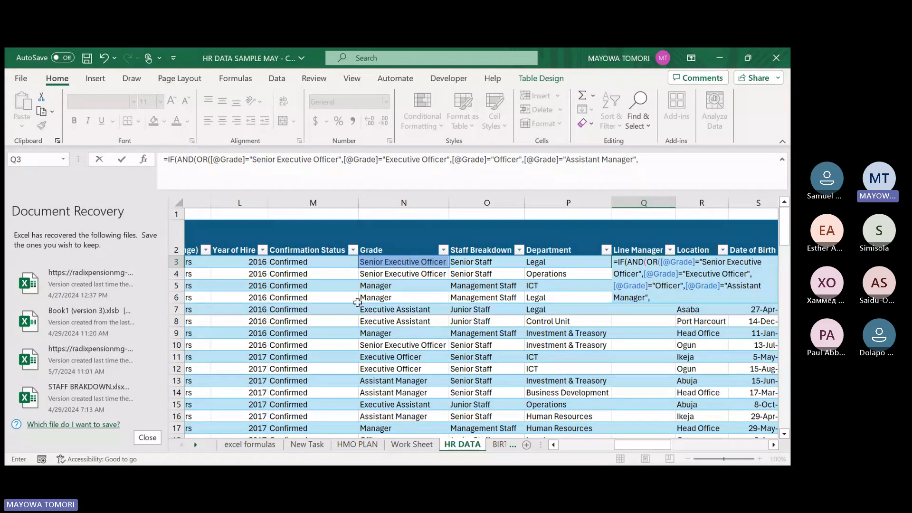
type(",")
Add a fifth OR condition to the Q3 formula for Grade equal to "Executive Assistant", then close the OR with a comma after it.
left_click(391, 264)
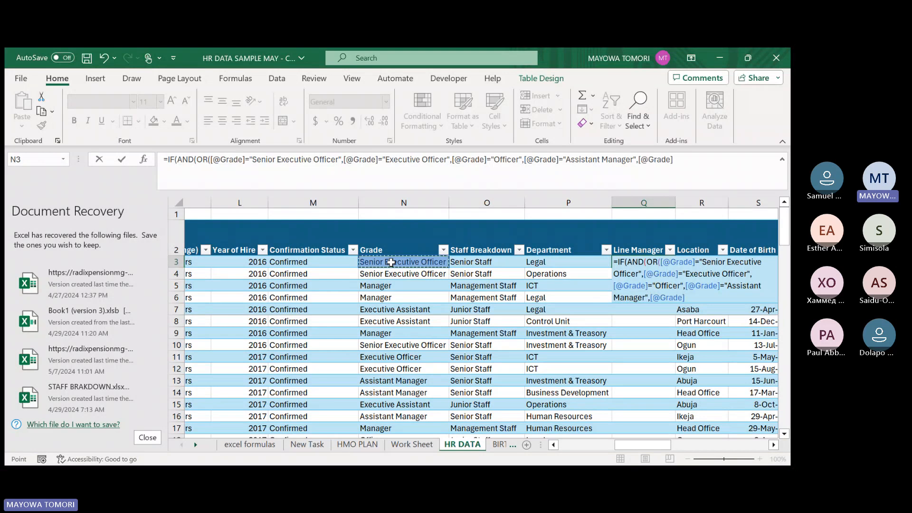
type("=\"E")
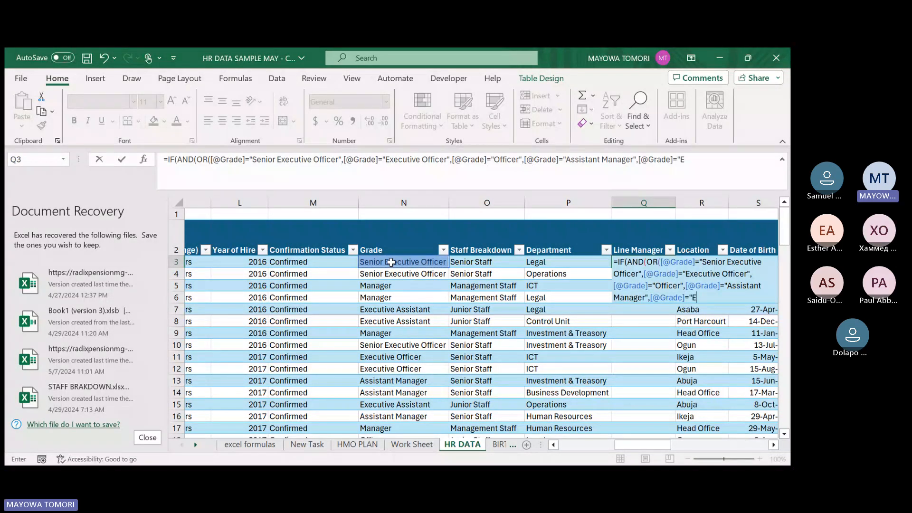
type("xecutive Assistant\"")
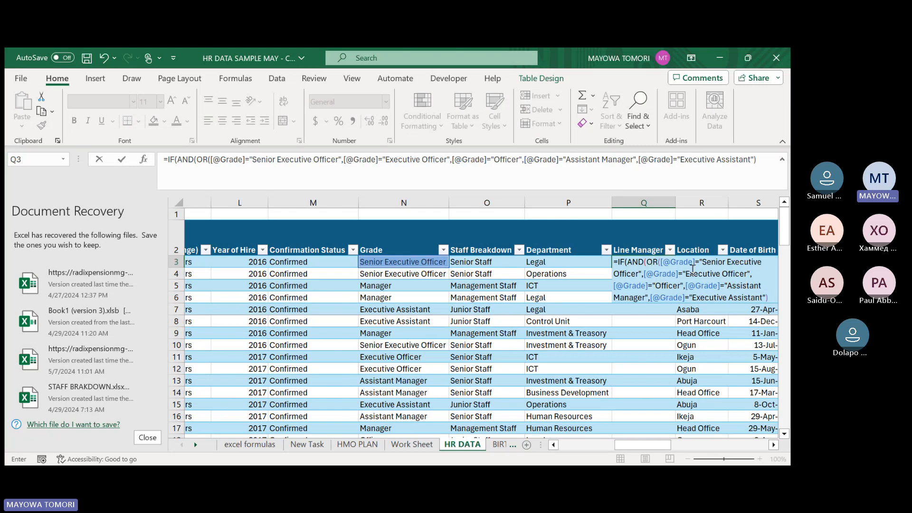
type(",")
Add the AND condition that the row's Department equals "Legal" and close the AND function.
left_click(567, 264)
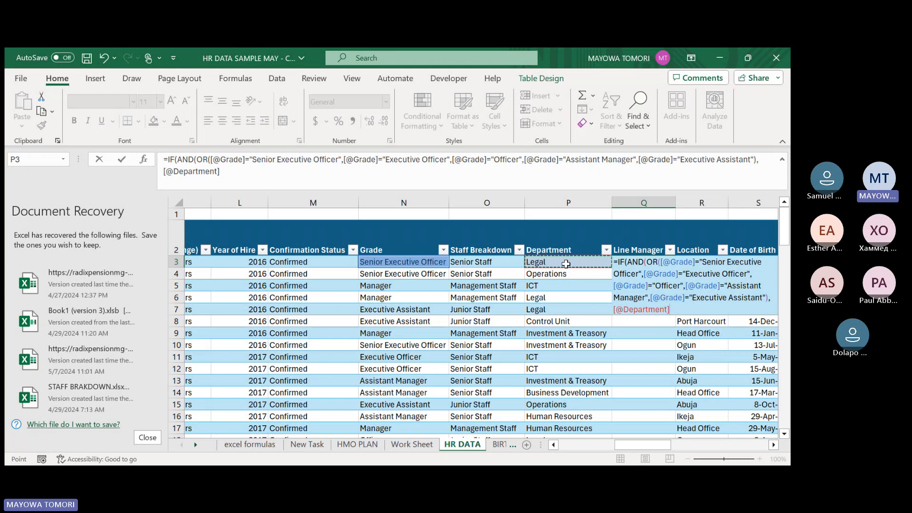
type("=")
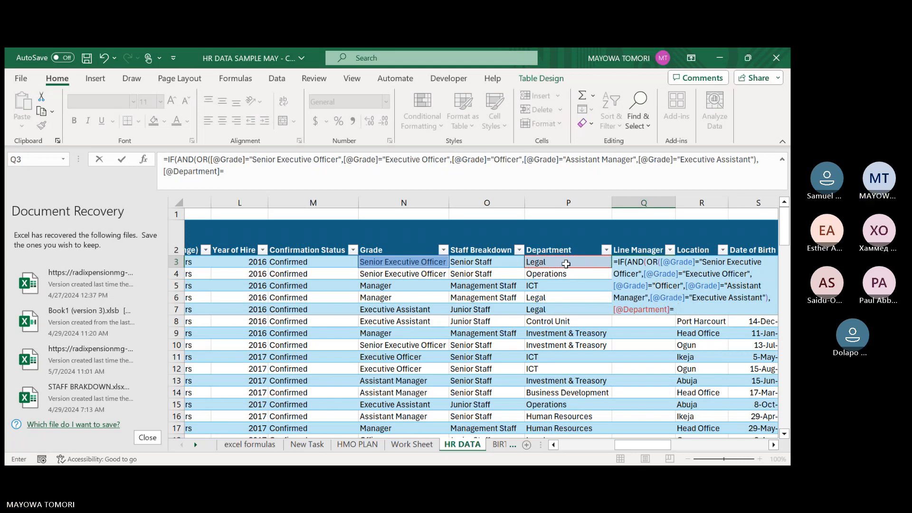
type("\"")
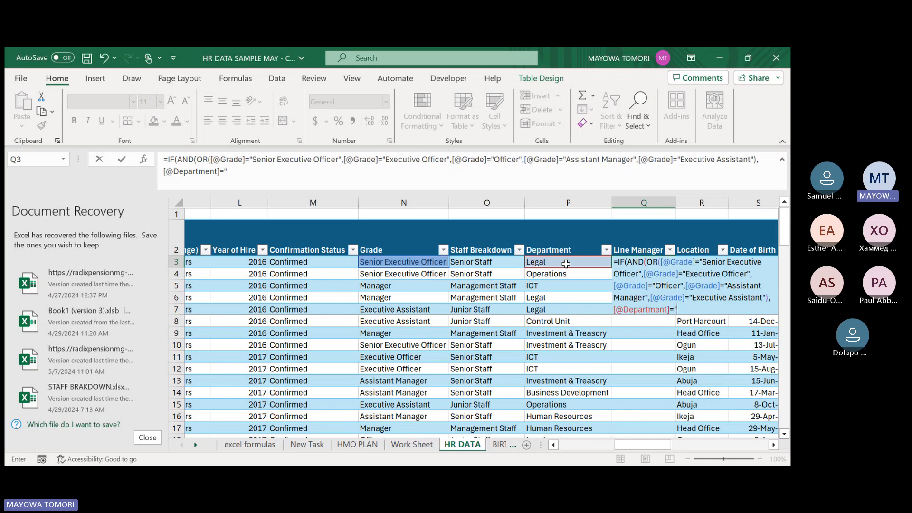
type("Le")
type("gal")
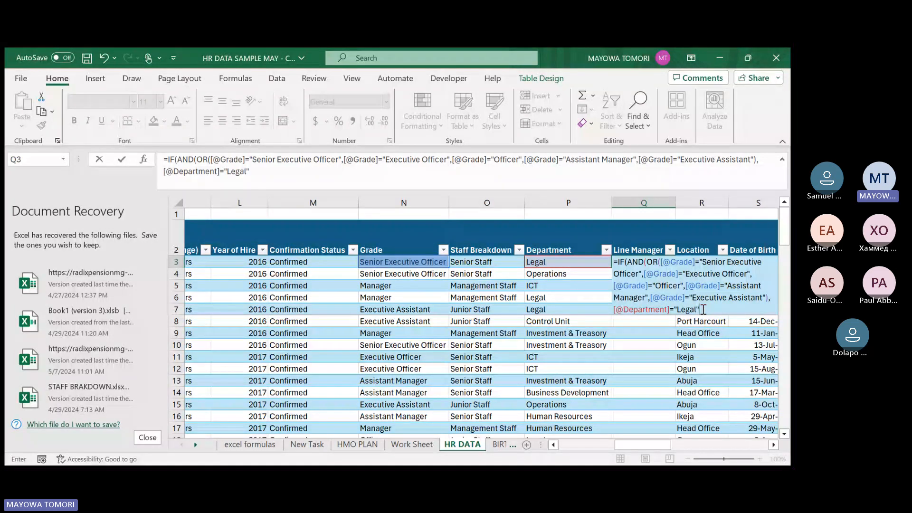
type("),\"Head of ")
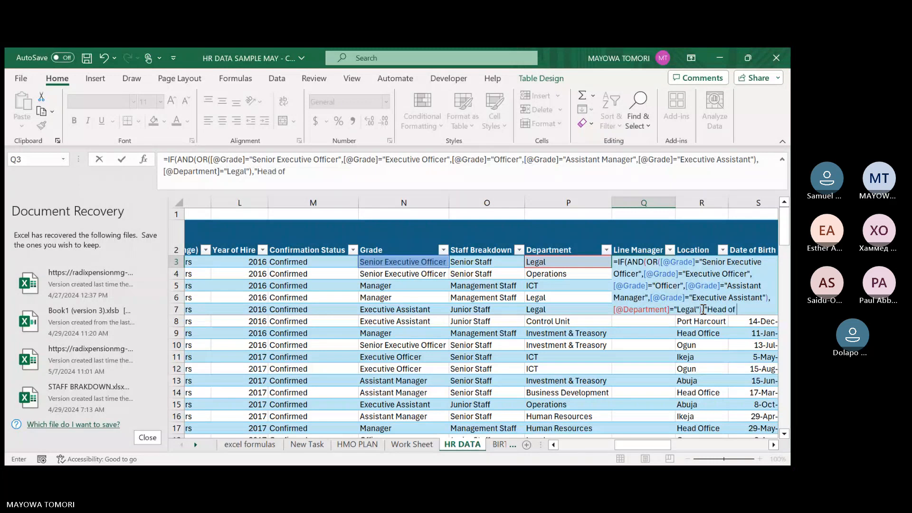
type("Lea")
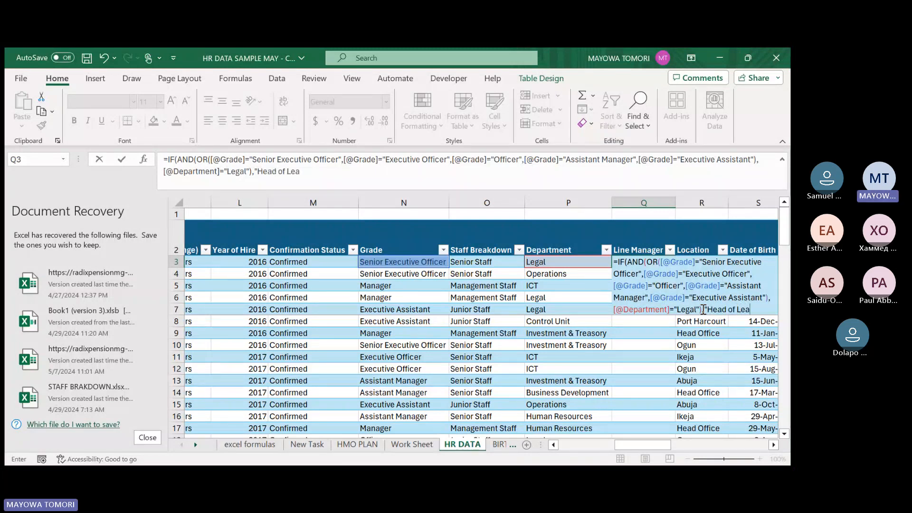
type("gal\",")
Add " " as the value if false, close the IF function, and commit the Line Manager formula.
type("\" \")")
key("Escape")
key("Return")
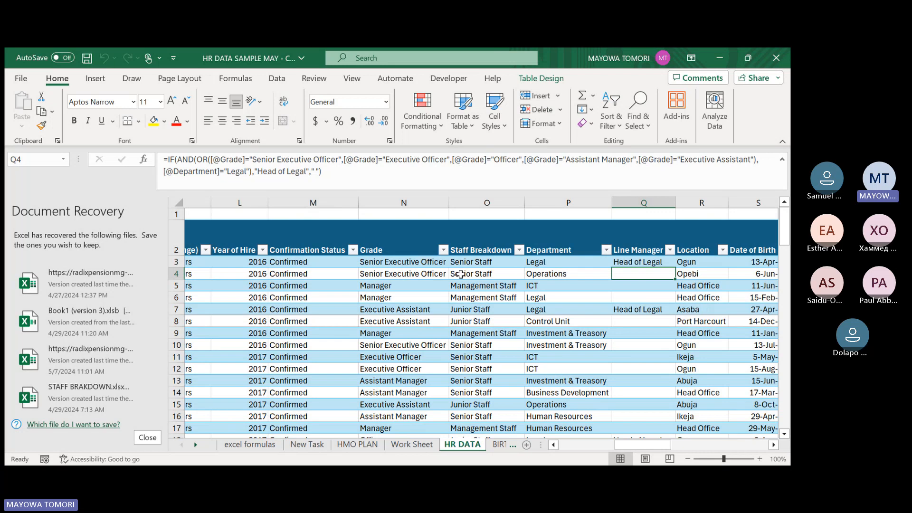
Compare the Line Manager results with Grade and Department in rows 3, 6 and 7 of the table.
left_click(639, 263)
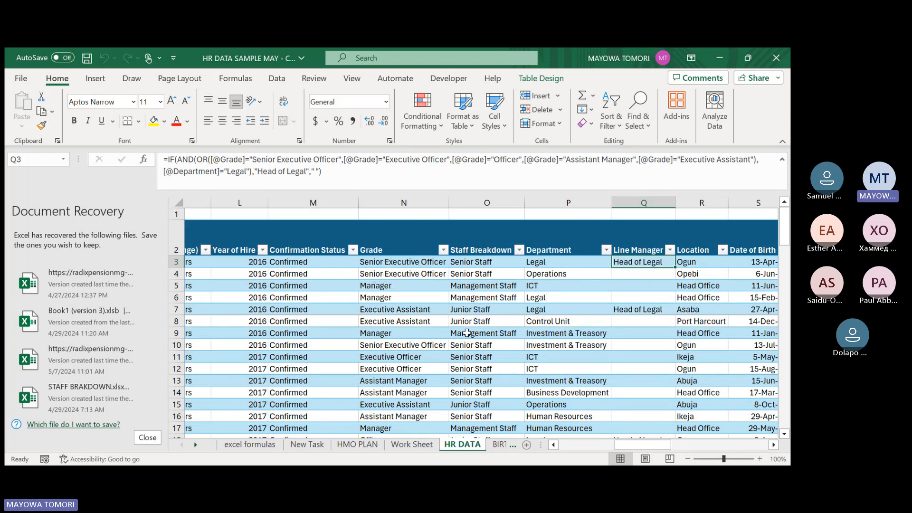
left_click(387, 311)
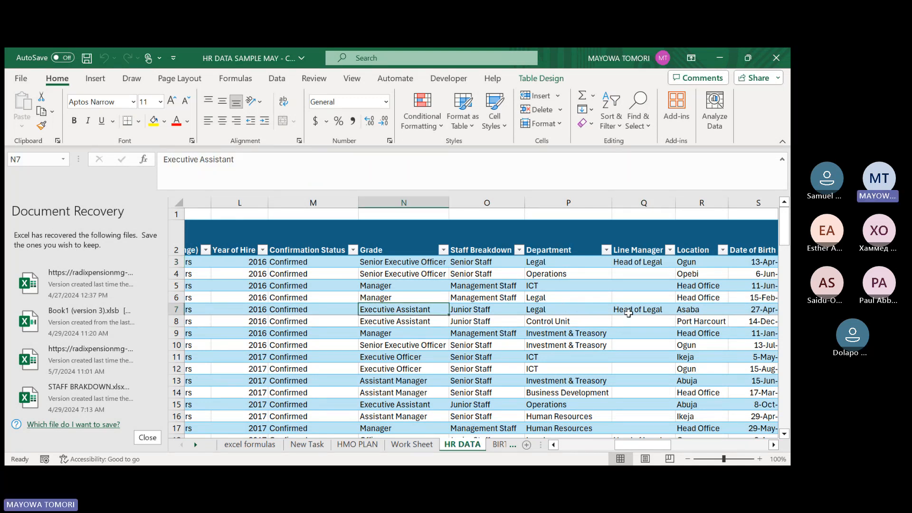
scroll(640, 312, "down", 2)
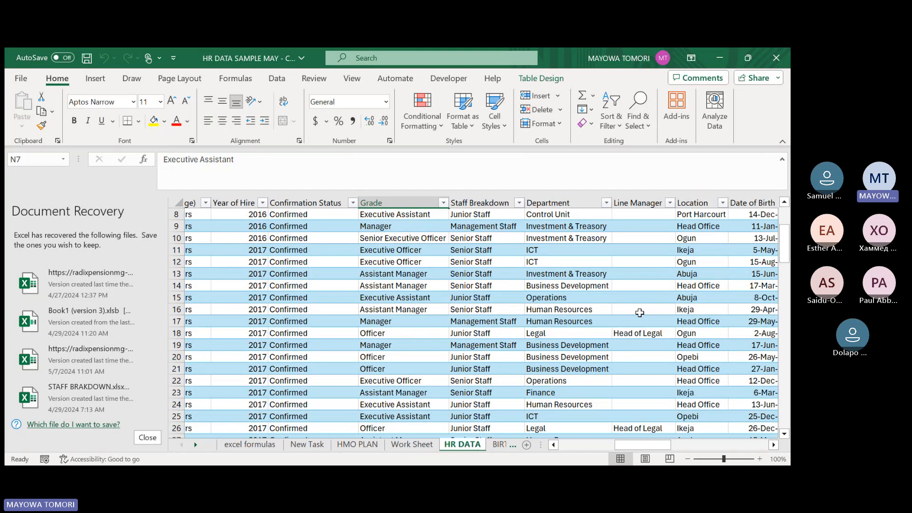
scroll(594, 304, "up", 2)
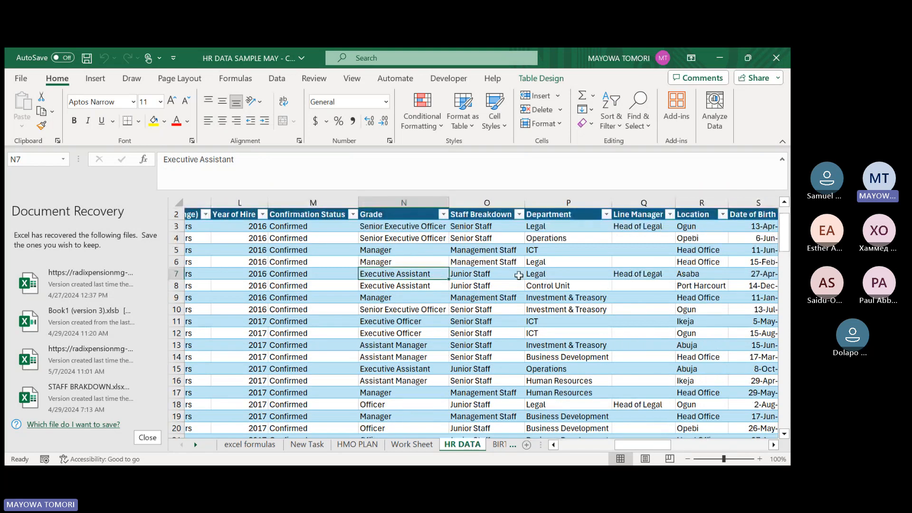
left_click(391, 263)
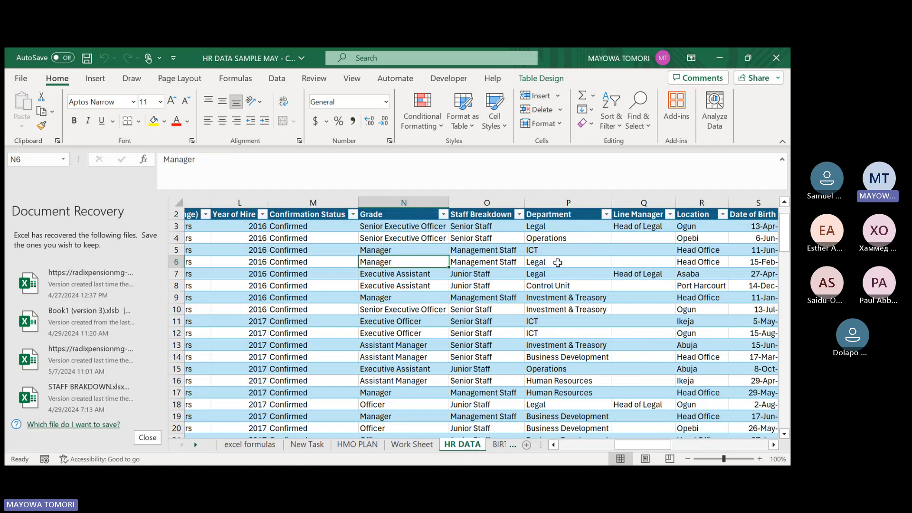
left_click(643, 276)
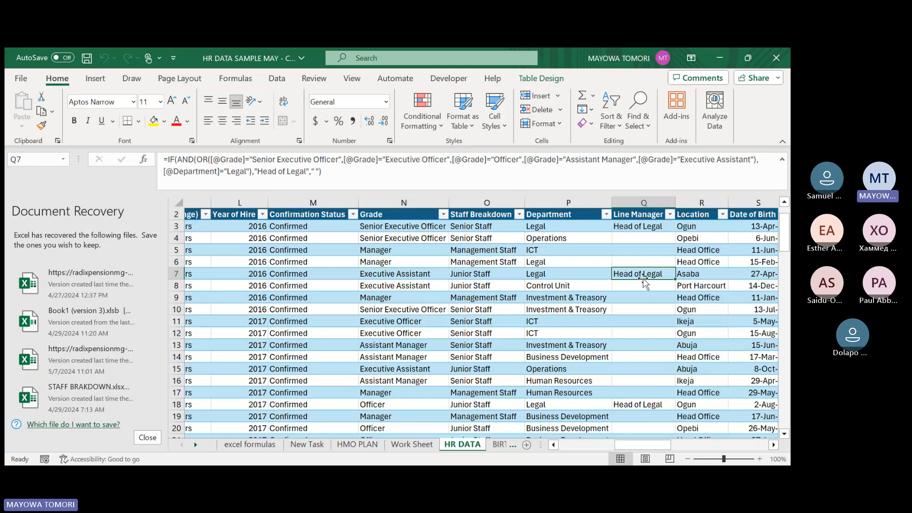
Check the Line Manager results against Grade and Department for Legal staff further down, including rows 18, 26 and 39.
scroll(636, 288, "down", 4)
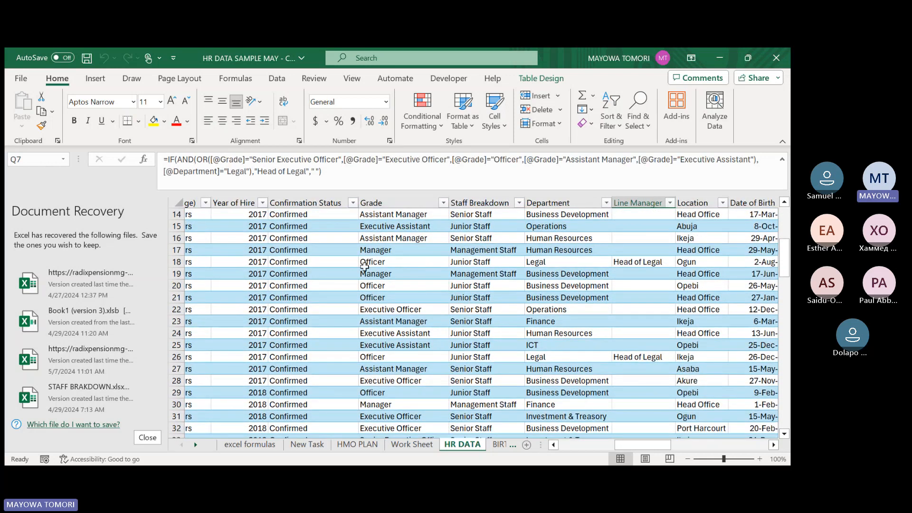
left_click(367, 264)
left_click(486, 259)
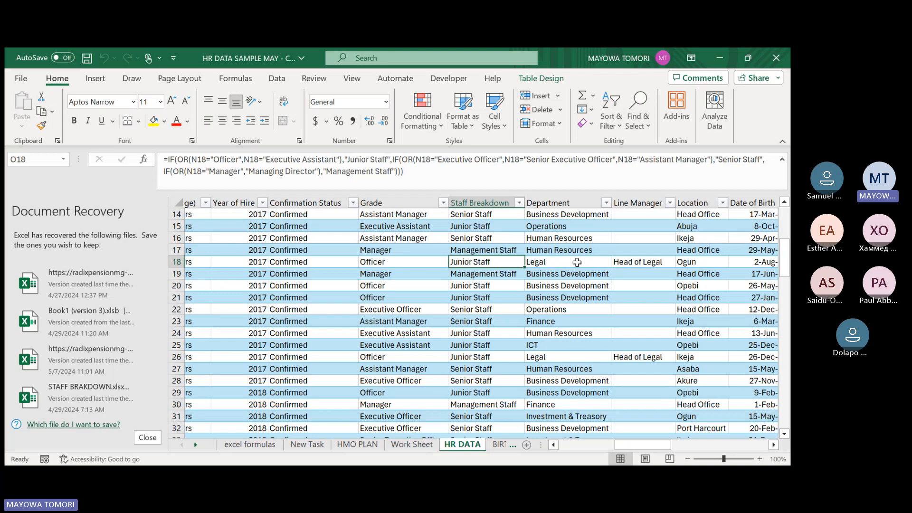
left_click(409, 357)
scroll(605, 318, "up", 5)
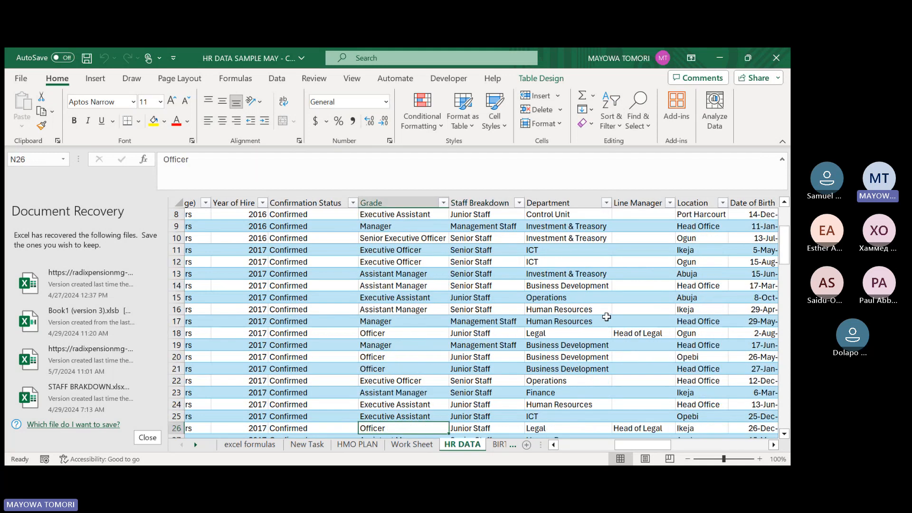
scroll(549, 308, "down", 11)
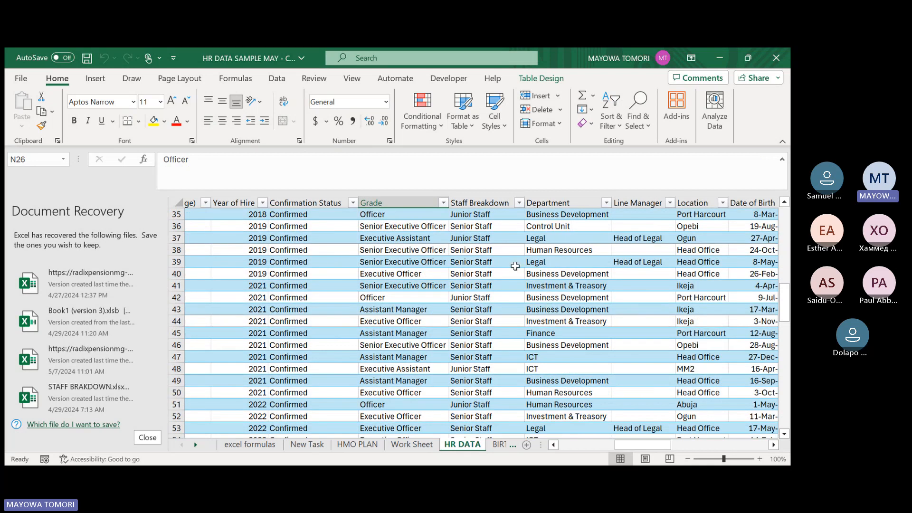
left_click(391, 262)
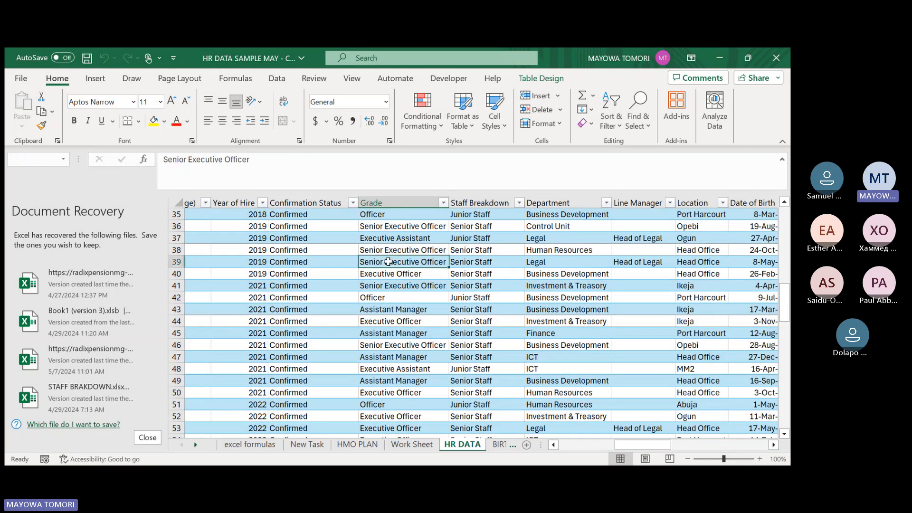
left_click(404, 273)
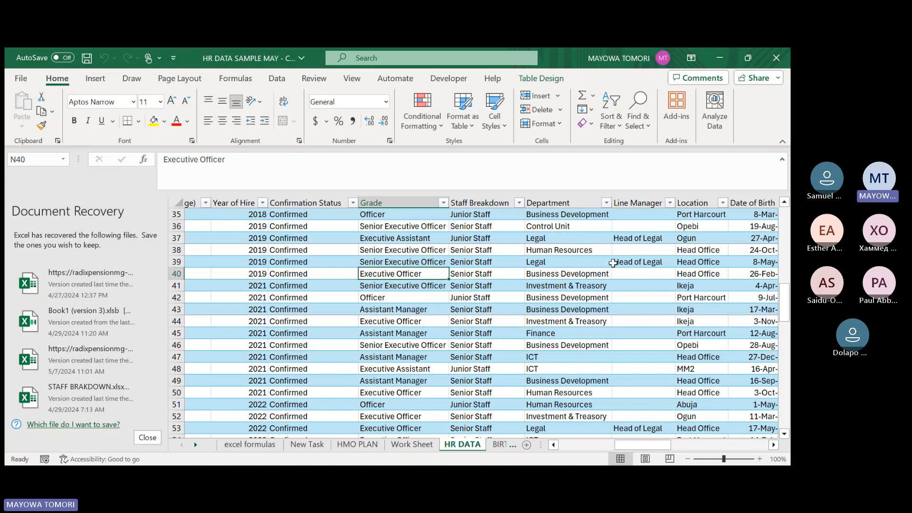
left_click(552, 262)
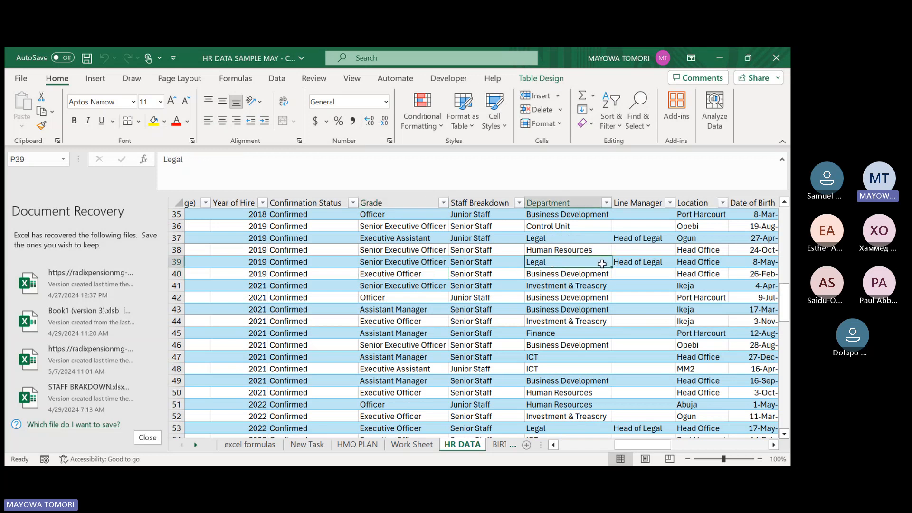
left_click(650, 263)
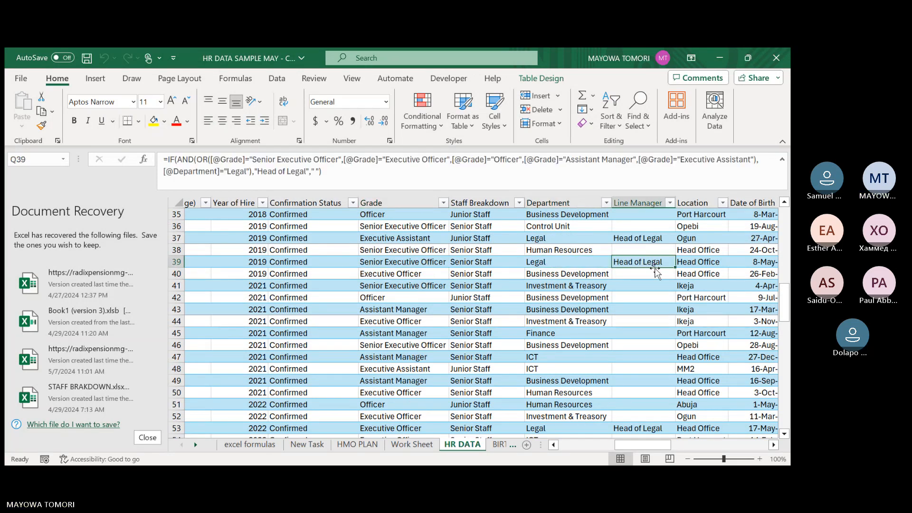
Reopen the Q3 formula for editing and remove the quoted blank used as its value if false.
scroll(654, 269, "up", 5)
scroll(654, 270, "up", 6)
left_click(646, 263)
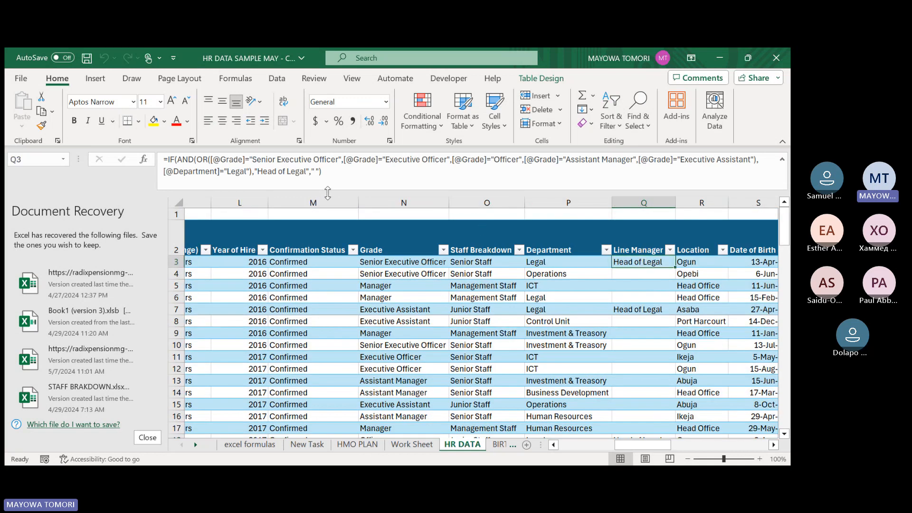
left_click(322, 174)
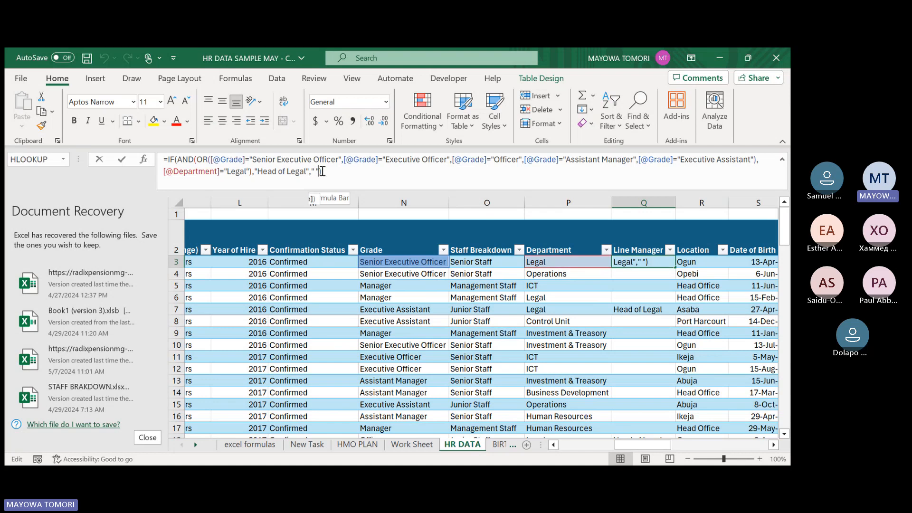
key("BackSpace")
key("BackSpace")
key("BackSpace")
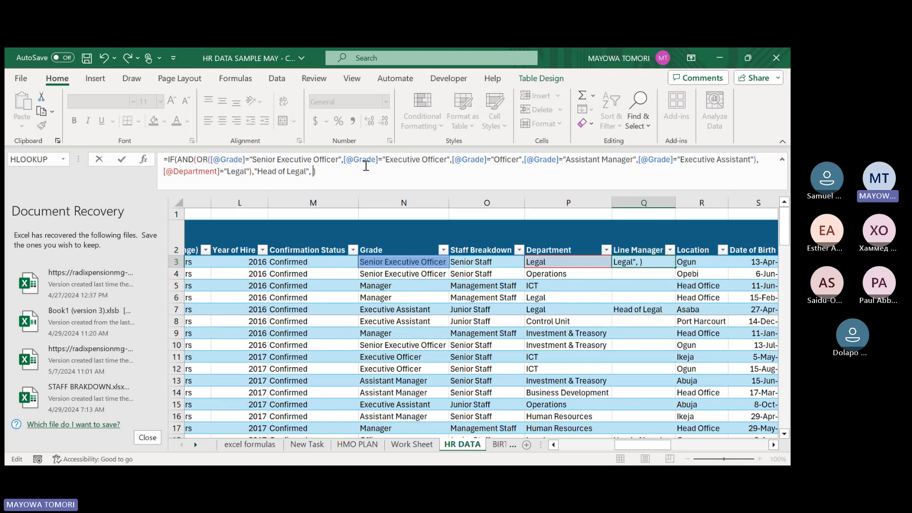
Copy the formula's IF(AND(OR block through "Head of Legal" and paste it as a nested IF in the value-if-false position.
left_click_drag(166, 159, 311, 171)
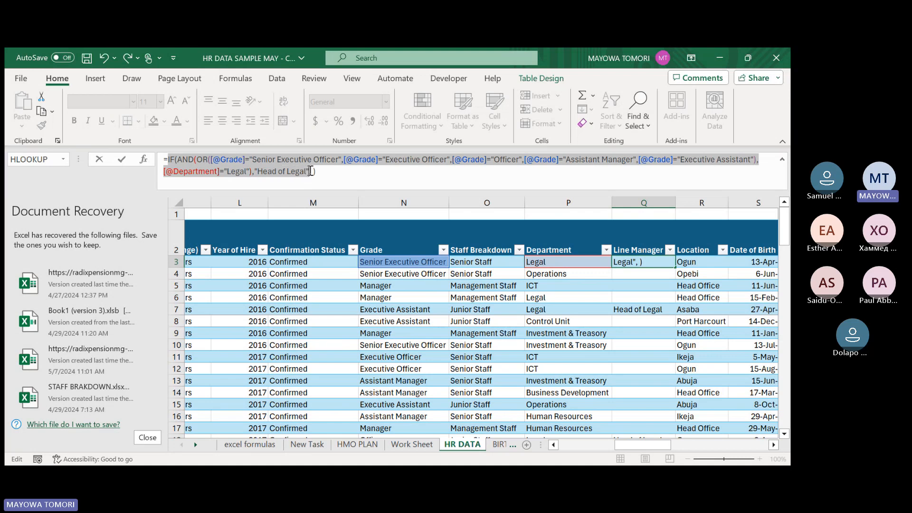
key("ctrl+c")
left_click(355, 169)
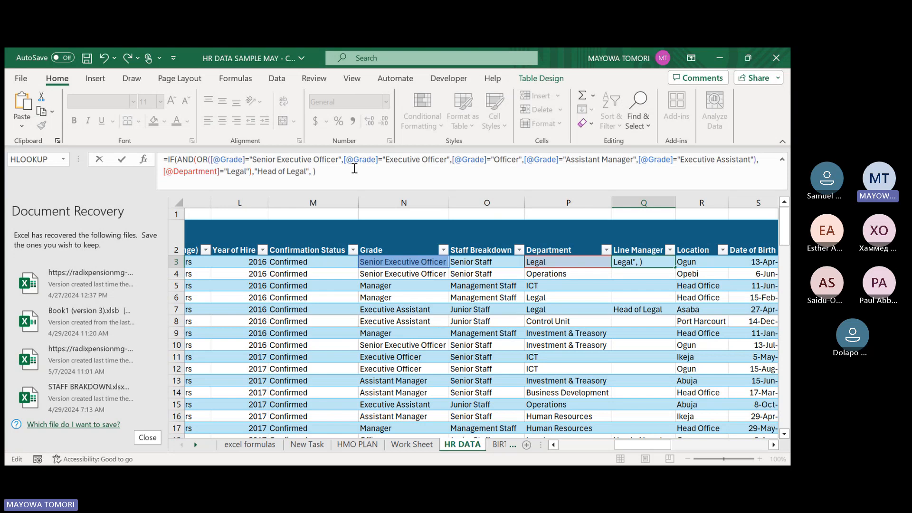
key("ctrl+v")
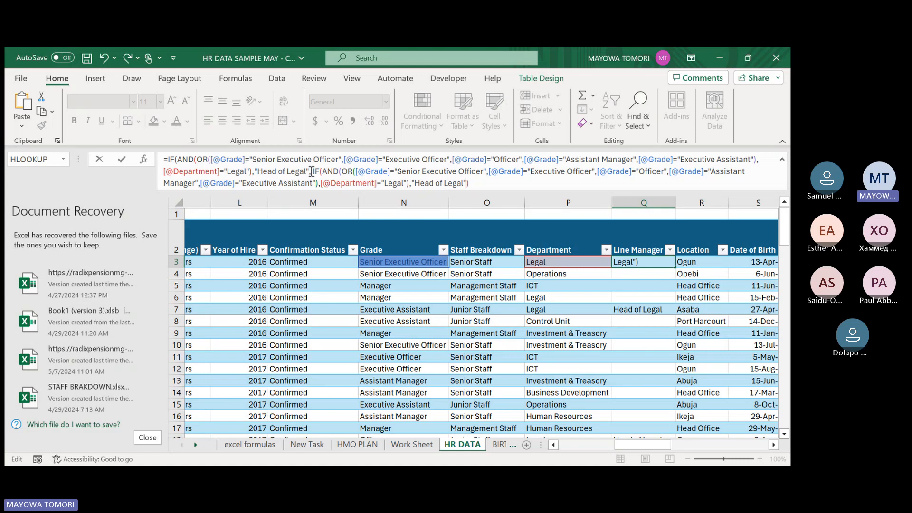
Change the Department criterion in the nested IF block of the Q3 formula to "Operations".
left_click_drag(312, 171, 160, 153)
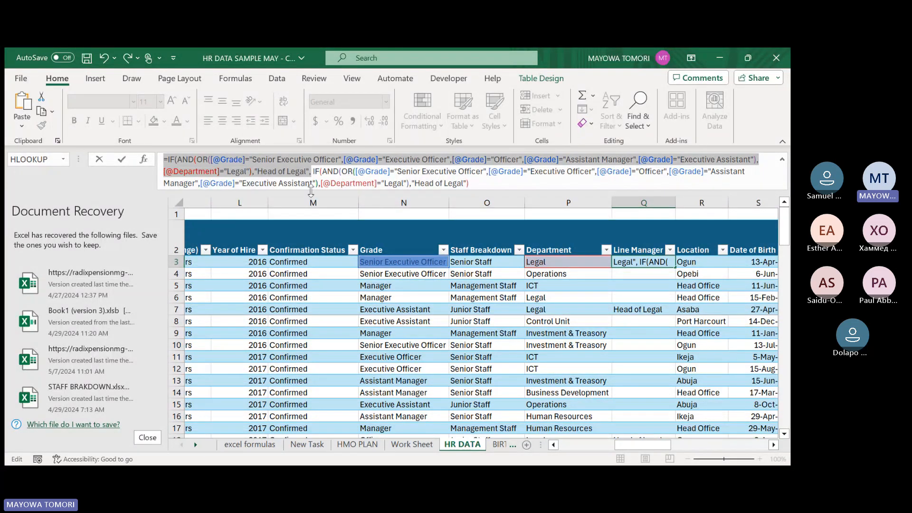
left_click(316, 170)
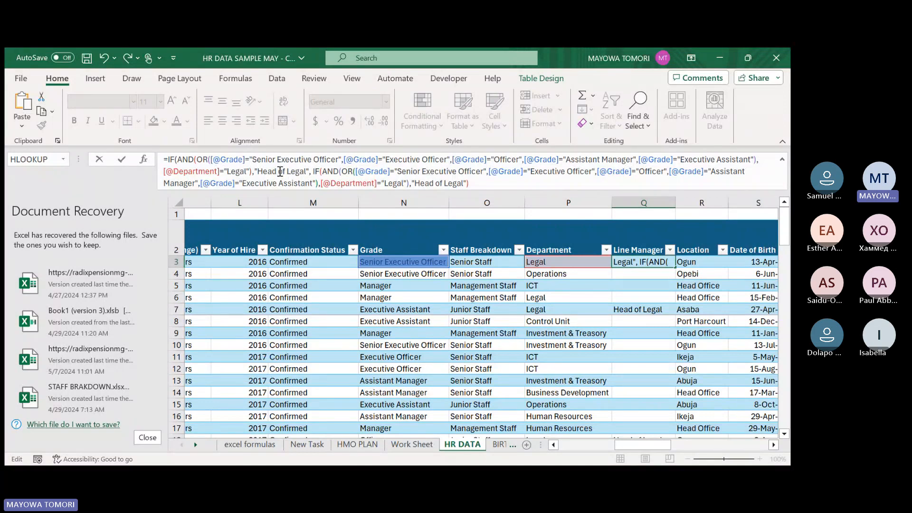
left_click(315, 171)
left_click(404, 184)
key("BackSpace")
key("BackSpace")
key("BackSpace")
key("BackSpace")
key("BackSpace")
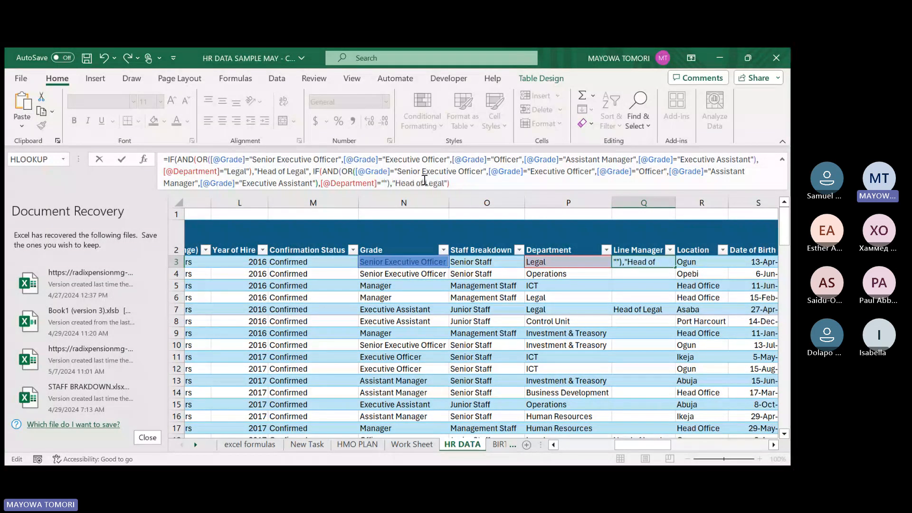
type("o")
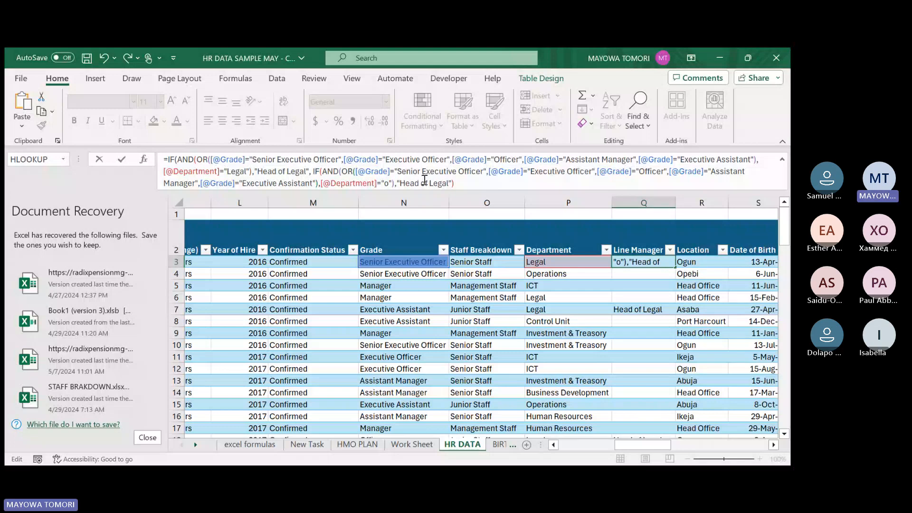
type("per")
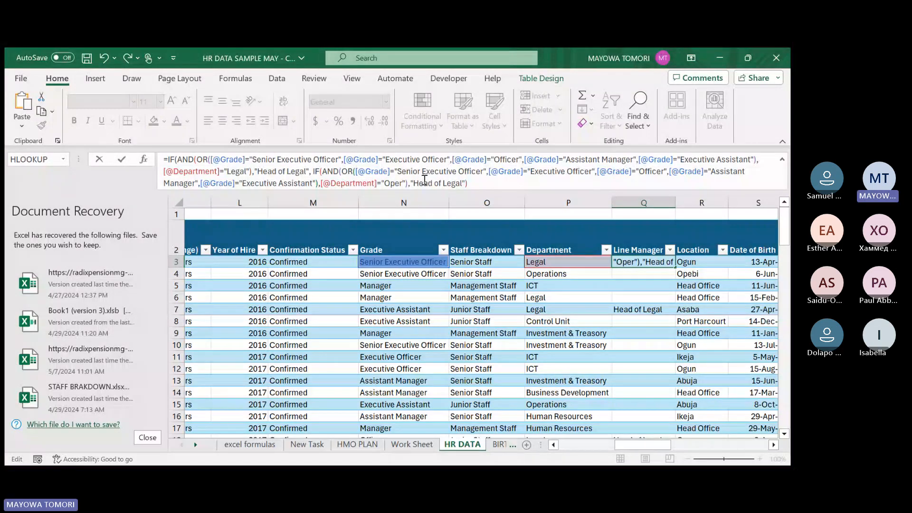
type("ation")
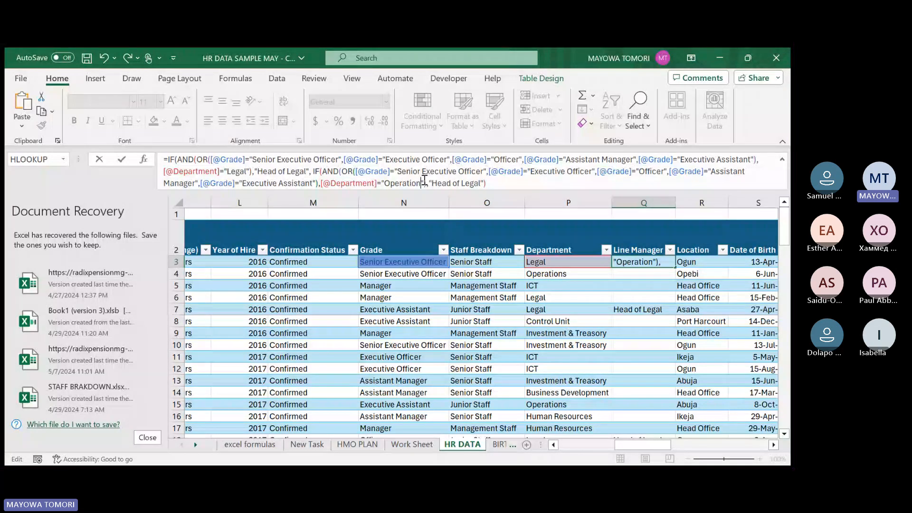
type("s")
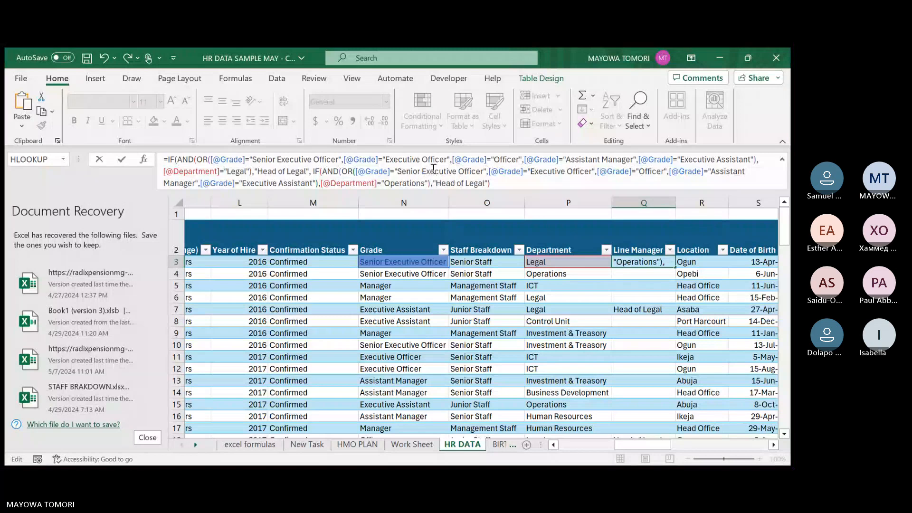
Set the nested IF's value if true to "Head of Operations".
left_click(488, 183)
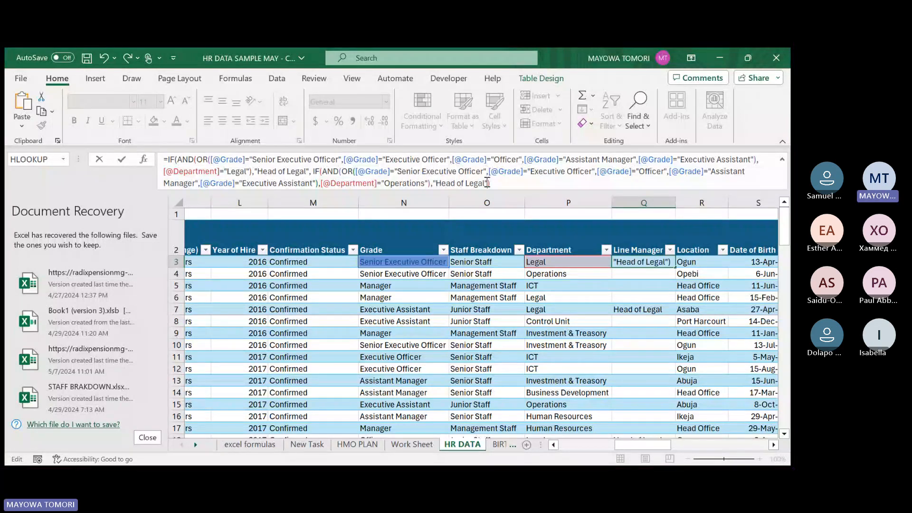
key("BackSpace")
key("BackSpace")
key("BackSpace")
key("BackSpace")
key("BackSpace")
type("Operation")
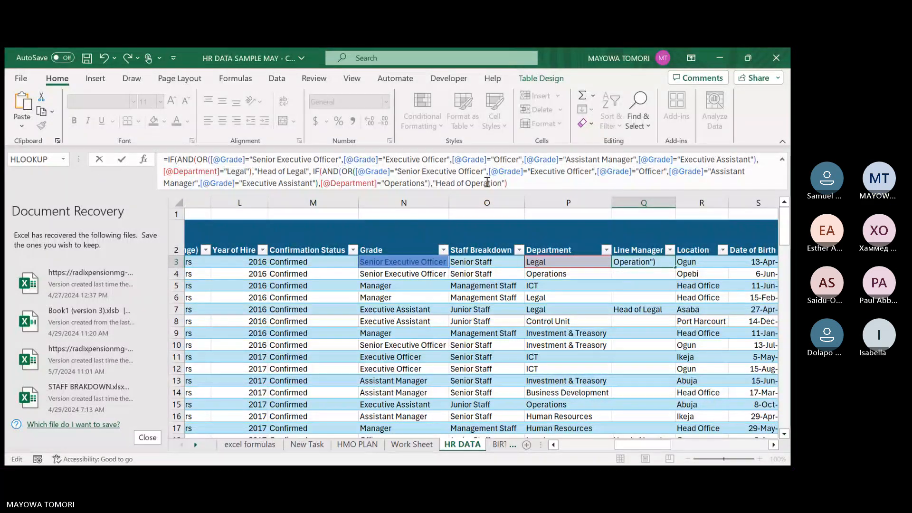
type("s\"")
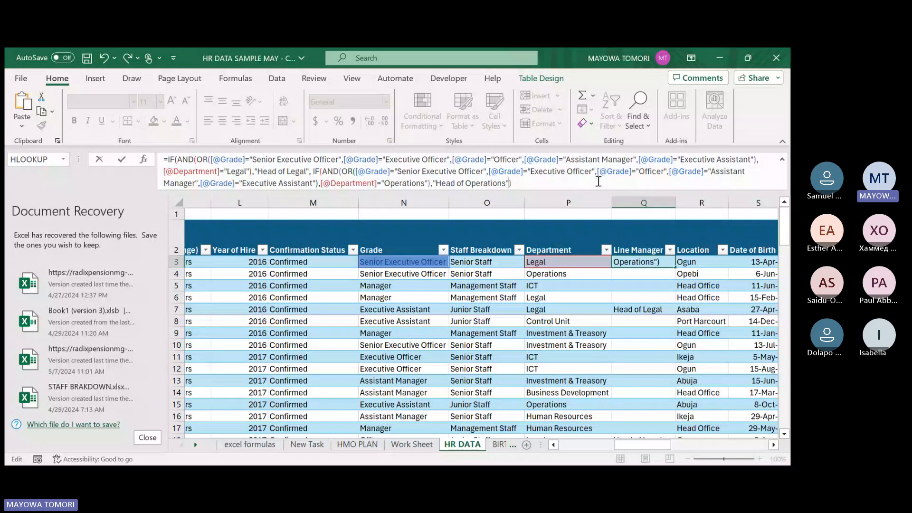
type(",\" \")")
Add a quoted space as the nested IF's value if false, close the parentheses and commit the Line Manager formula.
key("Return")
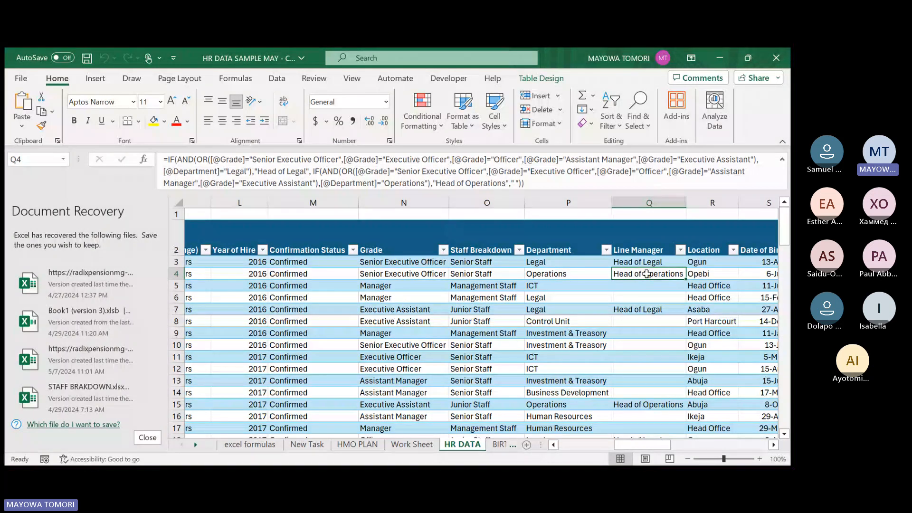
Check the Line Manager results for Operations and Legal staff down the table against their Grade and Department.
scroll(564, 256, "down", 2)
scroll(568, 266, "down", 1)
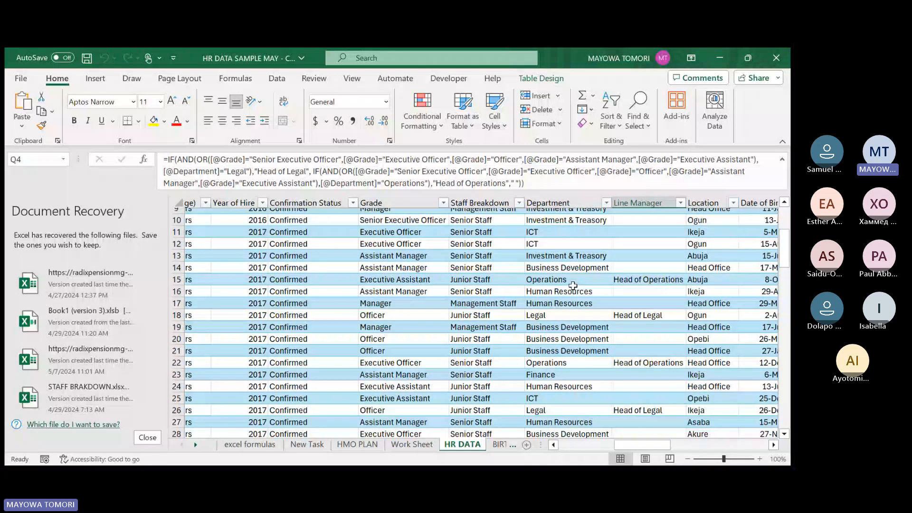
left_click(618, 280)
scroll(606, 296, "down", 2)
scroll(646, 295, "down", 4)
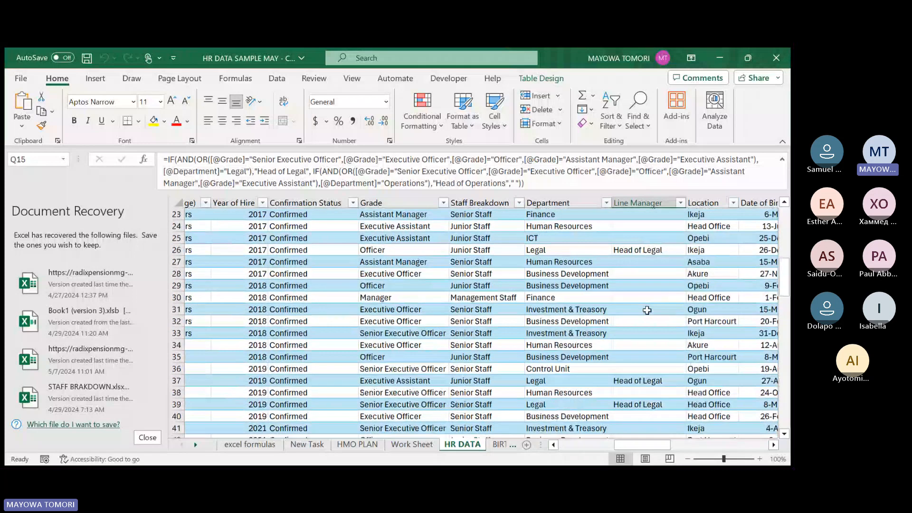
scroll(649, 333, "down", 8)
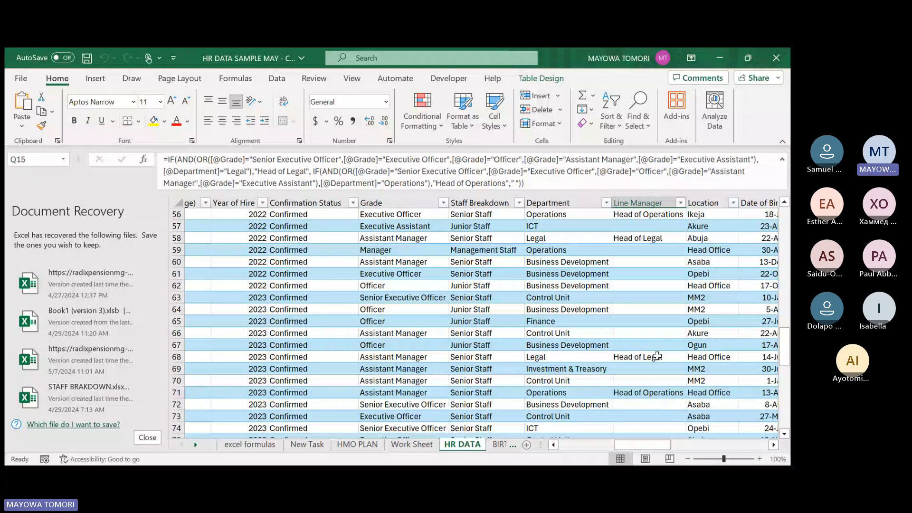
scroll(656, 357, "down", 13)
scroll(655, 357, "up", 15)
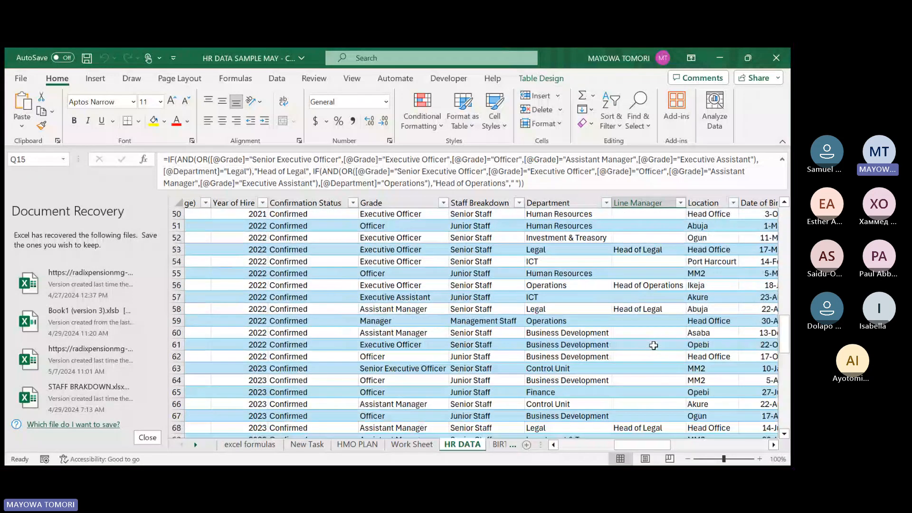
scroll(654, 345, "up", 6)
scroll(654, 343, "up", 11)
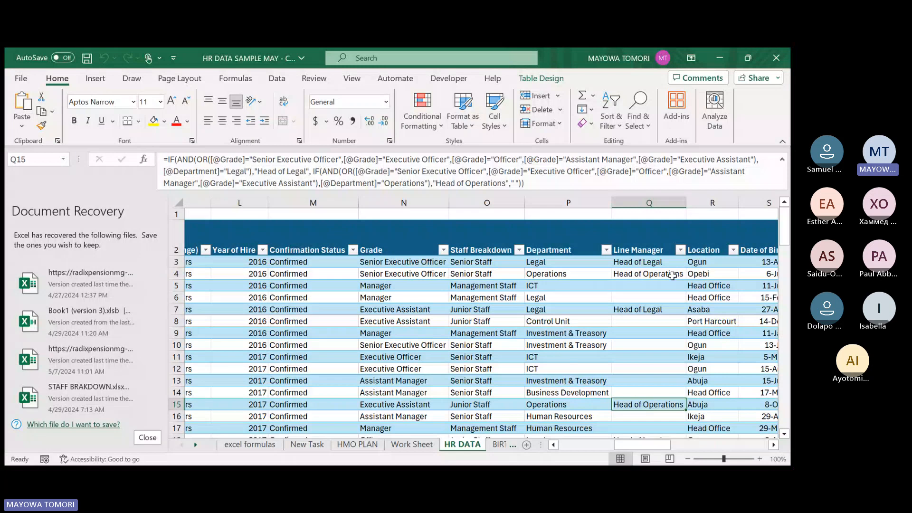
Insert a new column at AL, directly after the Best Recruiter column beyond the table.
scroll(673, 276, "right", 5)
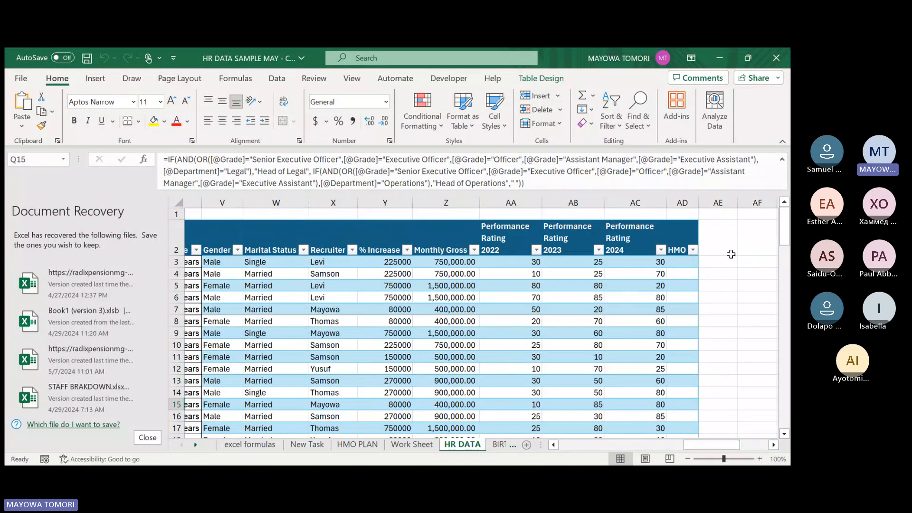
left_click_drag(701, 445, 713, 445)
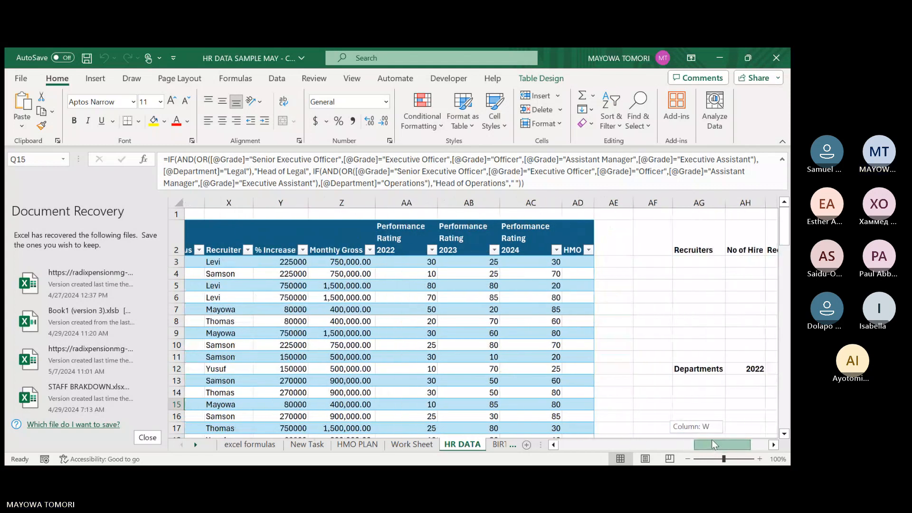
left_click_drag(714, 445, 770, 425)
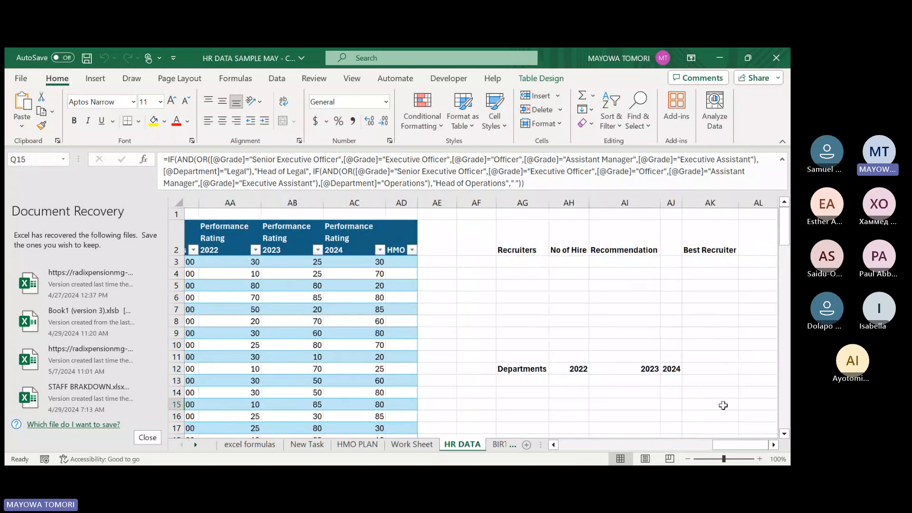
left_click(763, 200)
right_click(763, 200)
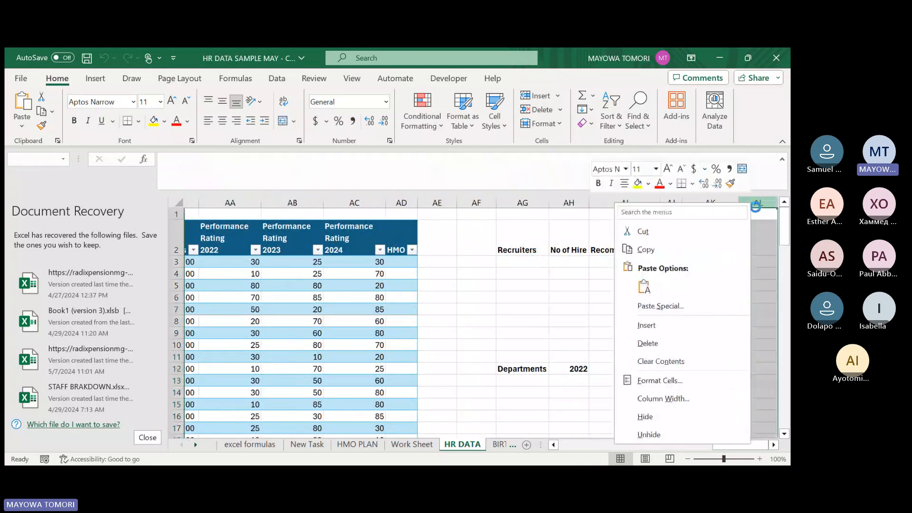
left_click(666, 339)
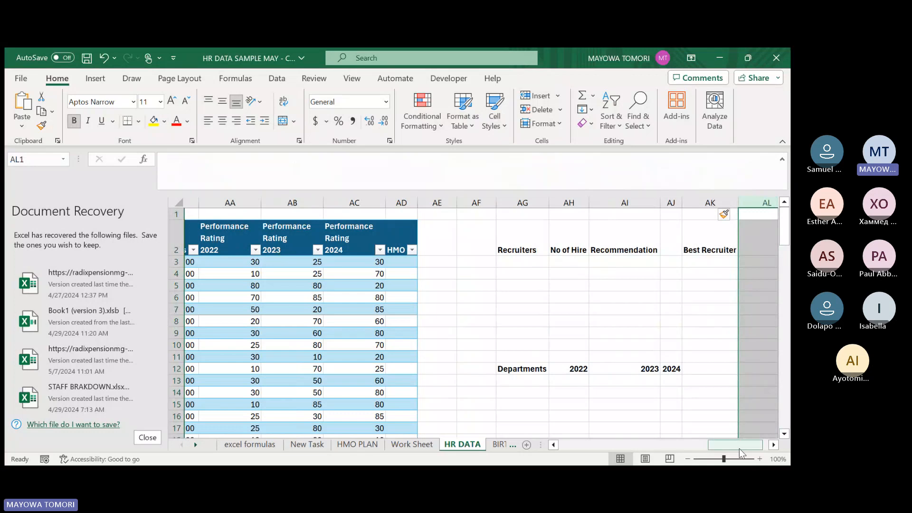
Enter the headers "HEAD, OPERATIONS" in AL2 and "HEAD,LEGAL" in AM2.
left_click_drag(739, 447, 745, 447)
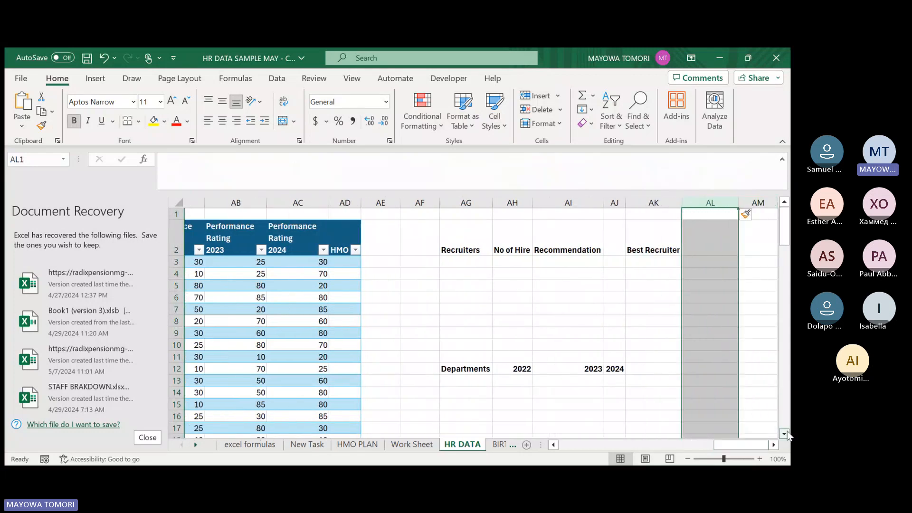
left_click(723, 253)
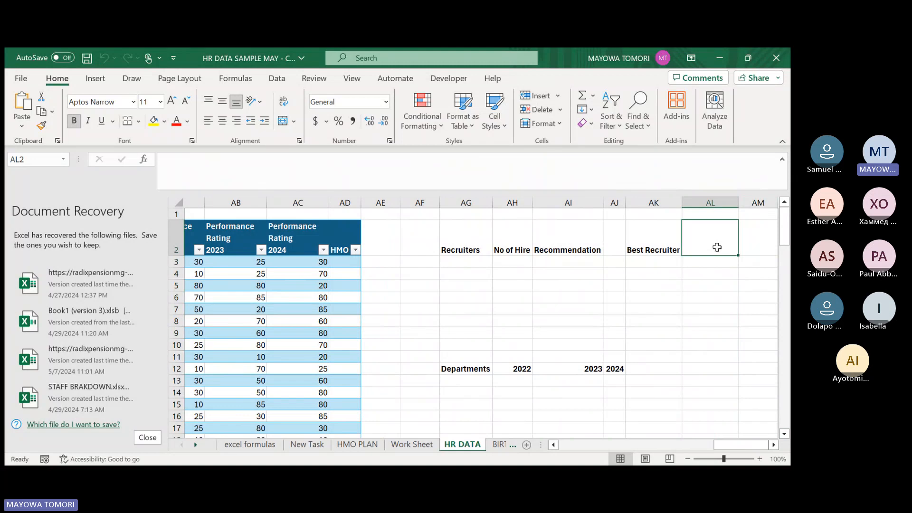
type("HEAD")
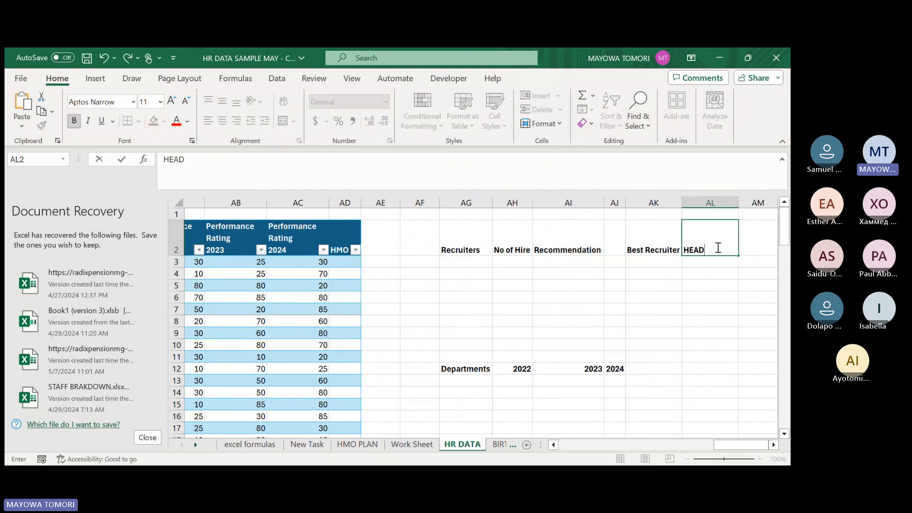
type(", OPERATI")
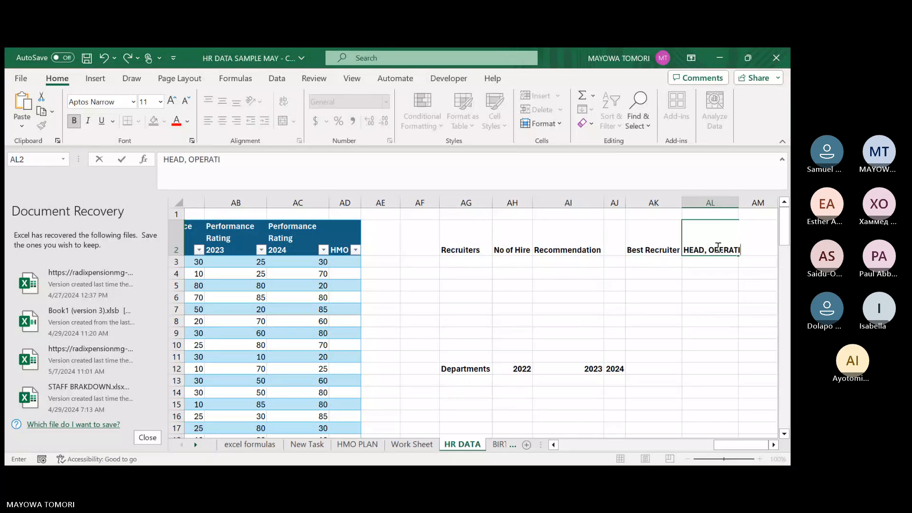
type("NONS")
key("Tab")
type("HEAD,LEGA")
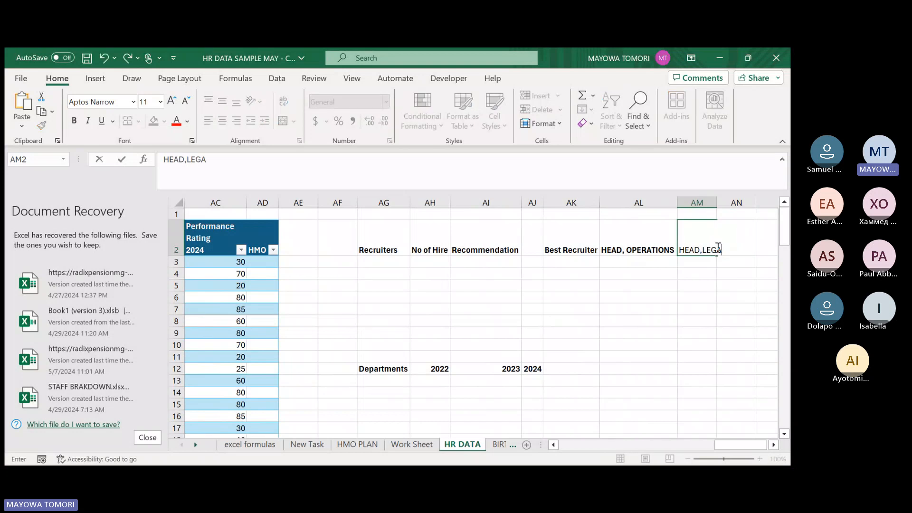
type("L")
key("Return")
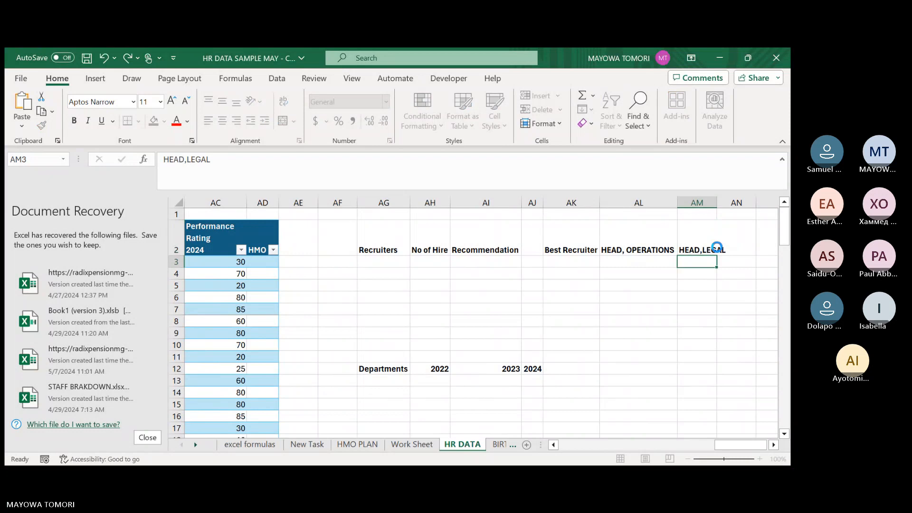
Begin a COUNTIF formula in AL3, below HEAD, OPERATIONS, with emp_data[Line Manager] as its range.
left_click(675, 262)
type("=C")
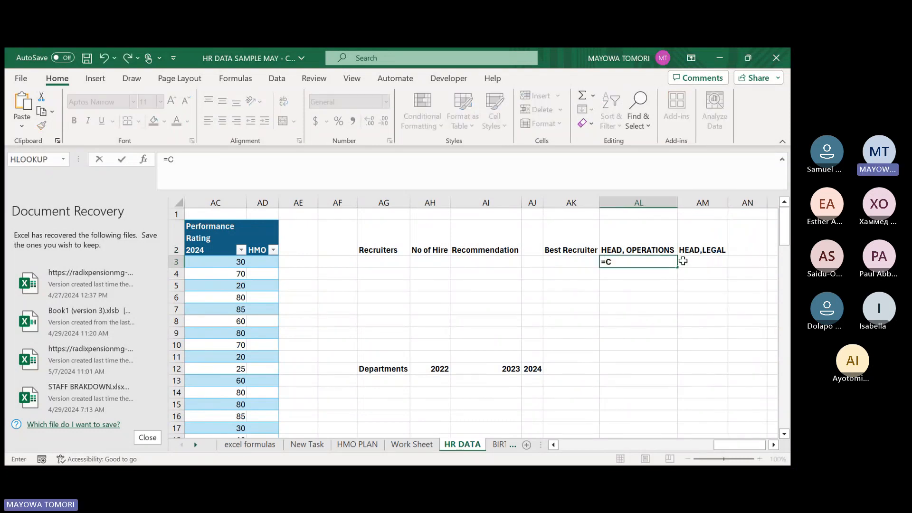
type("OUNTIF(")
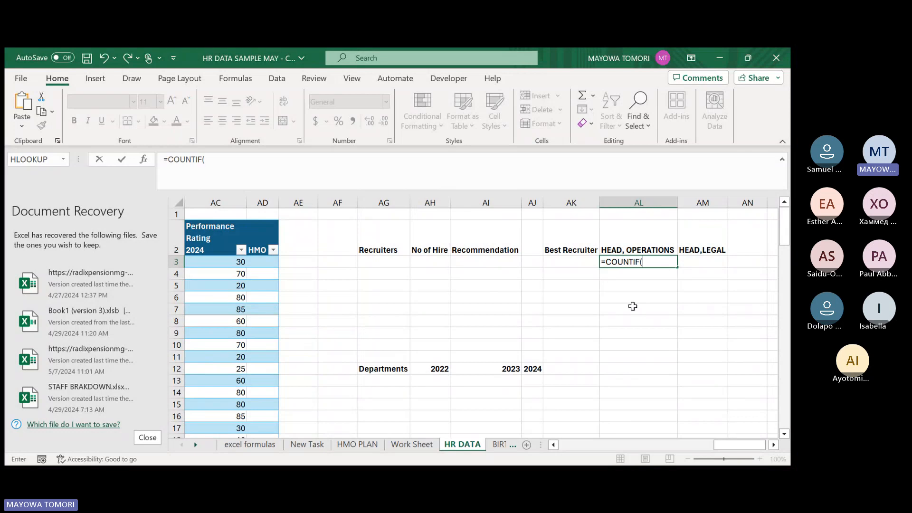
left_click_drag(729, 441, 725, 441)
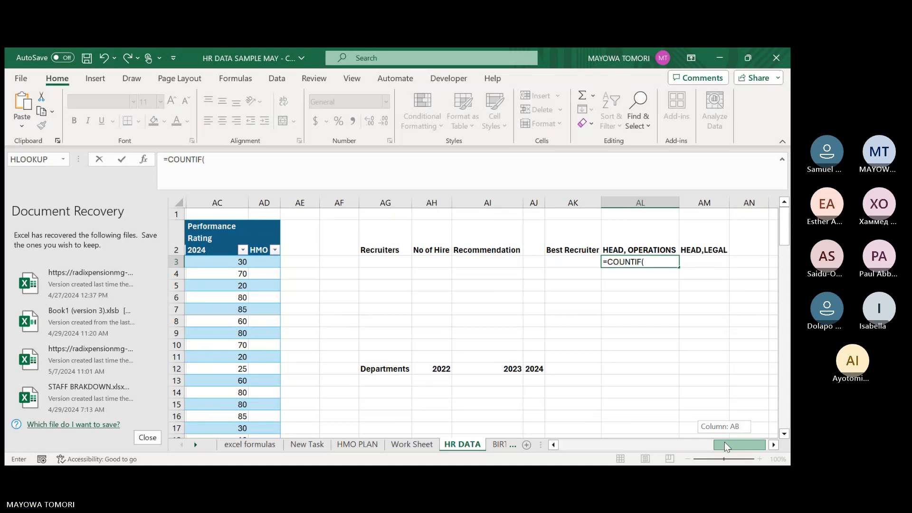
left_click_drag(725, 442, 728, 441)
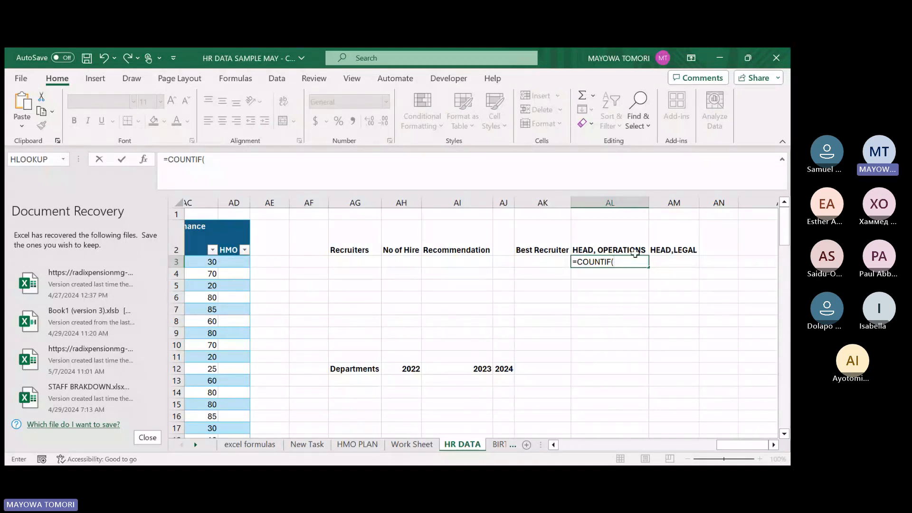
type("emp_data")
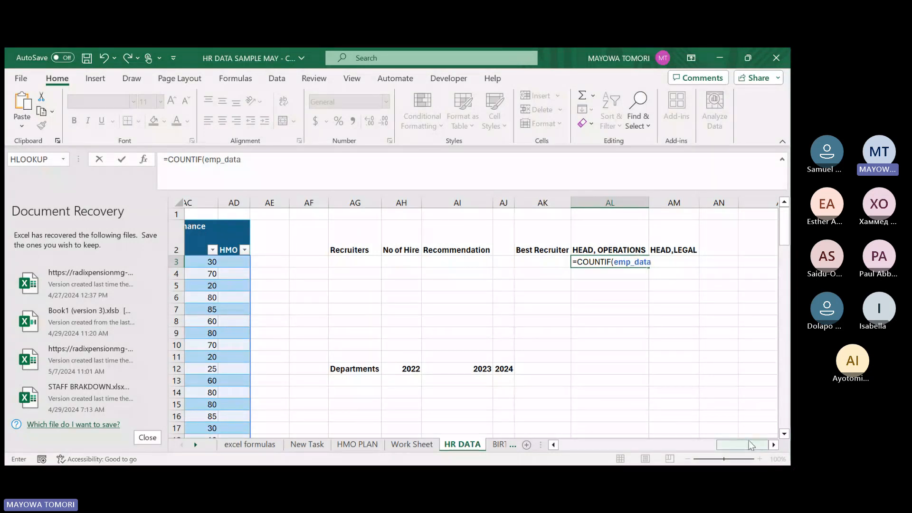
left_click_drag(749, 442, 678, 307)
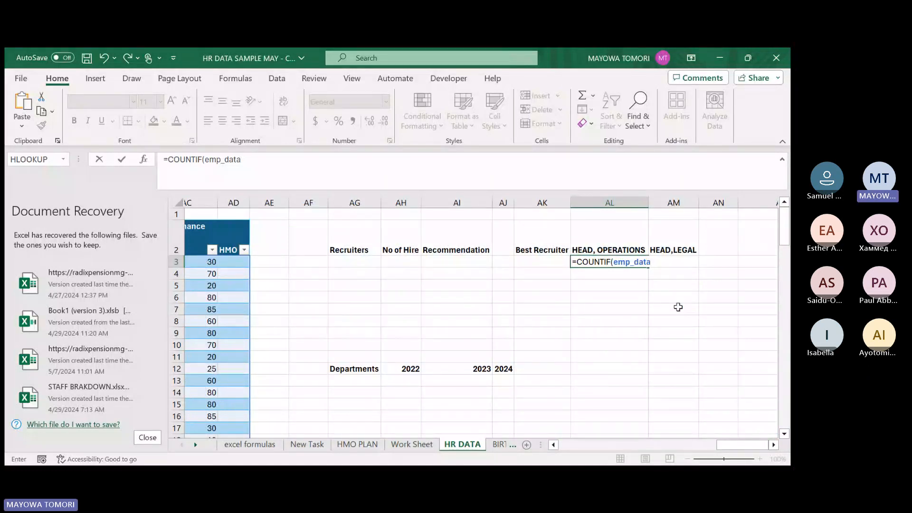
type("[")
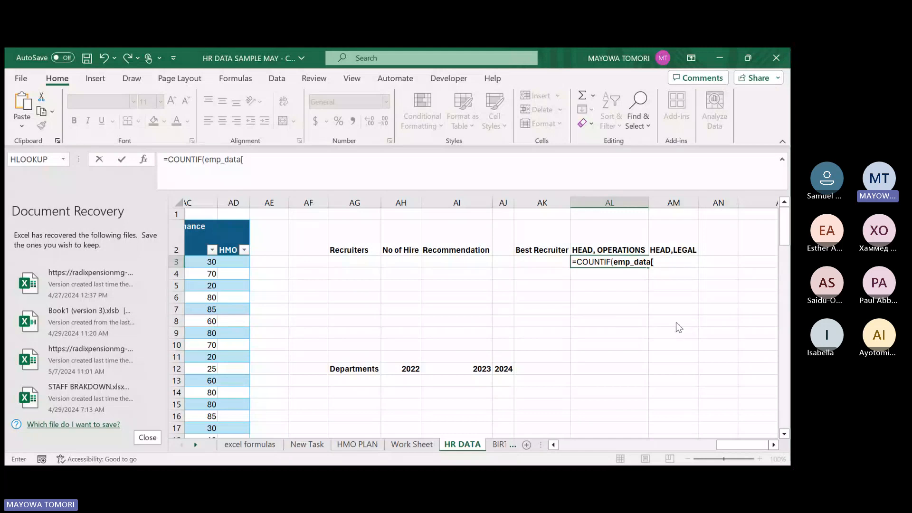
type("Line Manager")
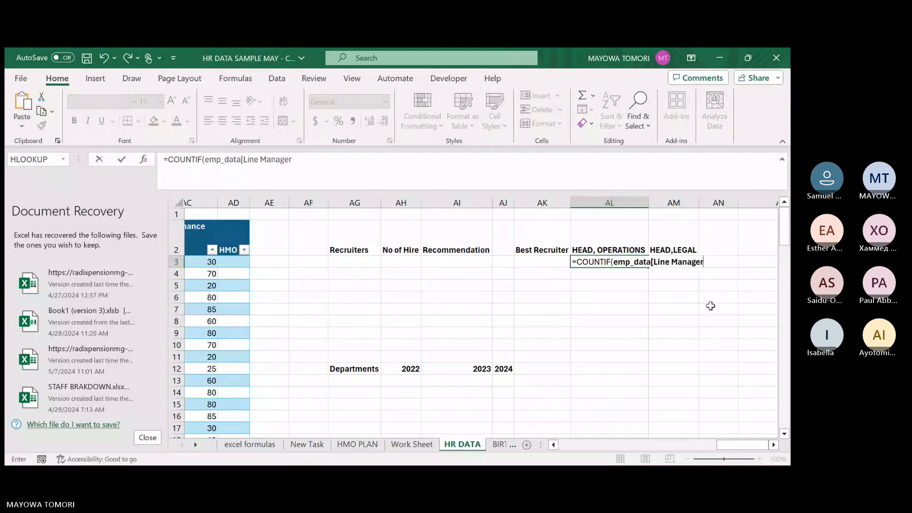
type("]")
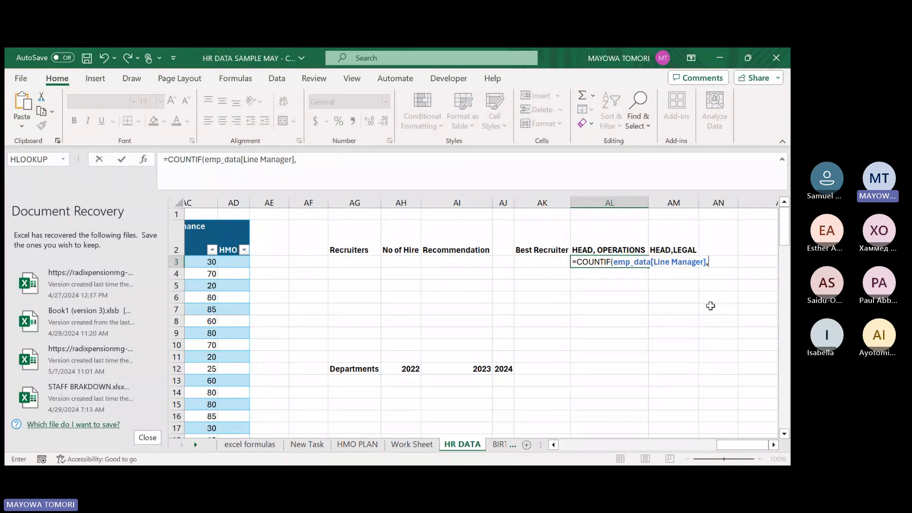
Add "Head of operations" as the criteria of the COUNTIF in AL3, close the parenthesis and commit the formula.
type(",\"Head of ")
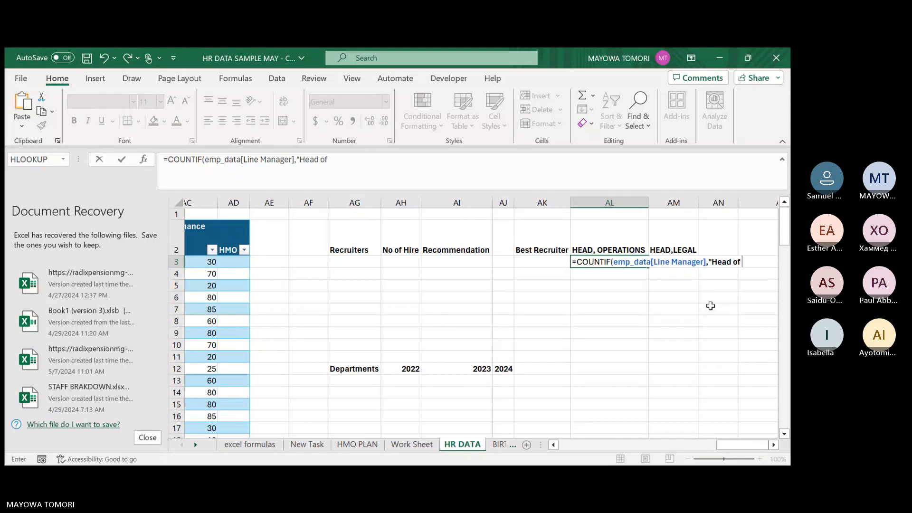
type("operations")
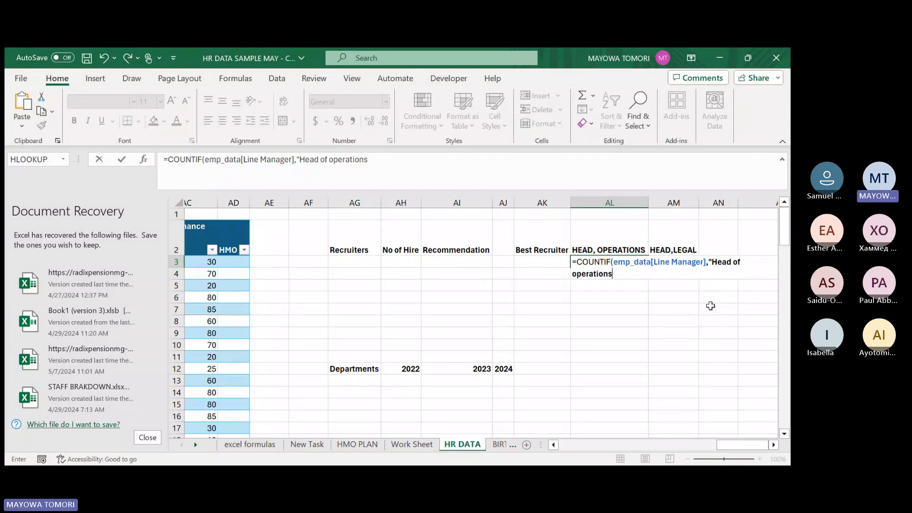
type("\")")
key("Return")
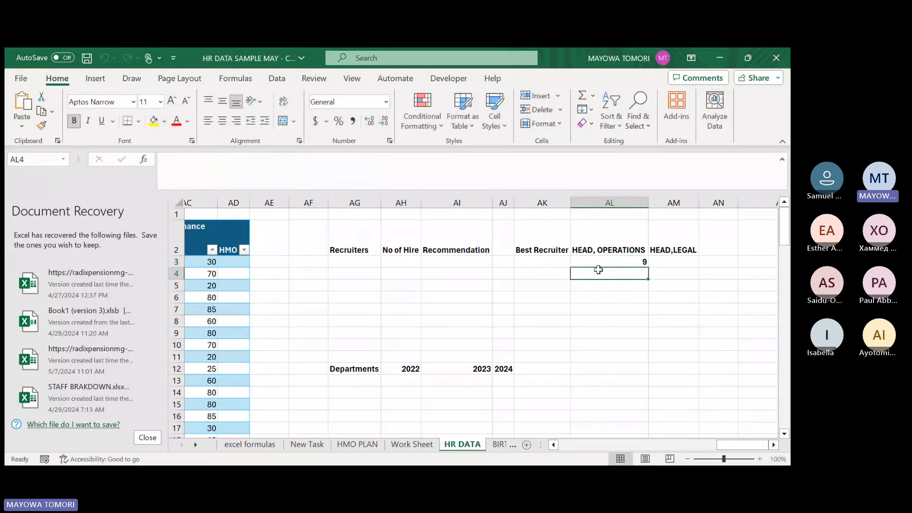
Check the Head of Operations entries down the table's Line Manager column against the count in AL3.
left_click_drag(743, 444, 639, 447)
left_click(602, 263)
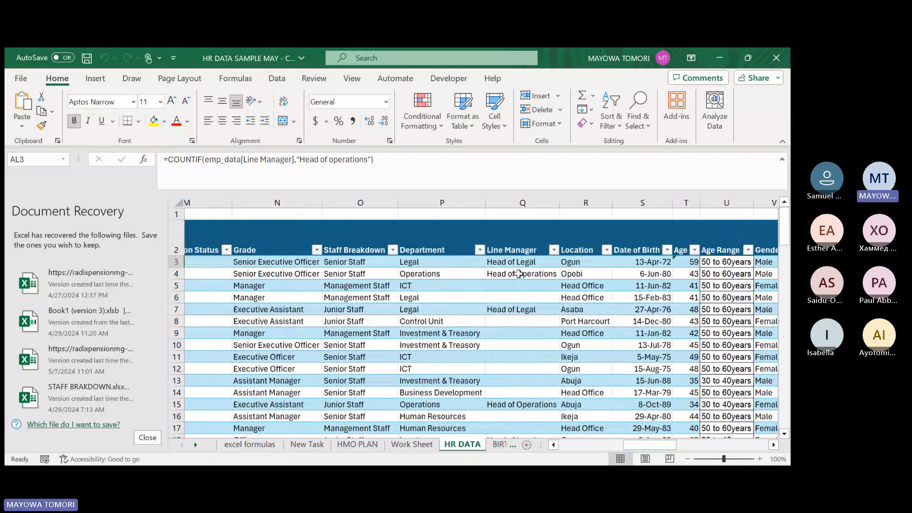
left_click(519, 274)
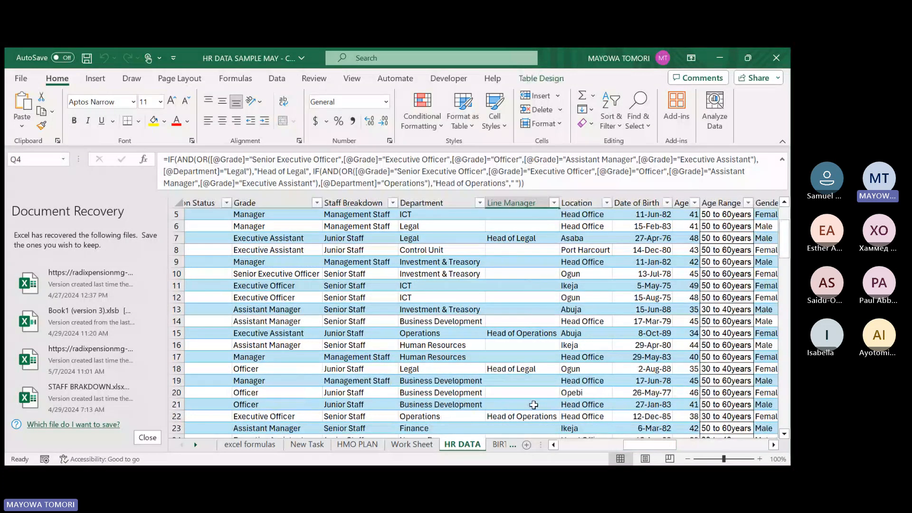
scroll(538, 392, "down", 3)
scroll(539, 392, "down", 6)
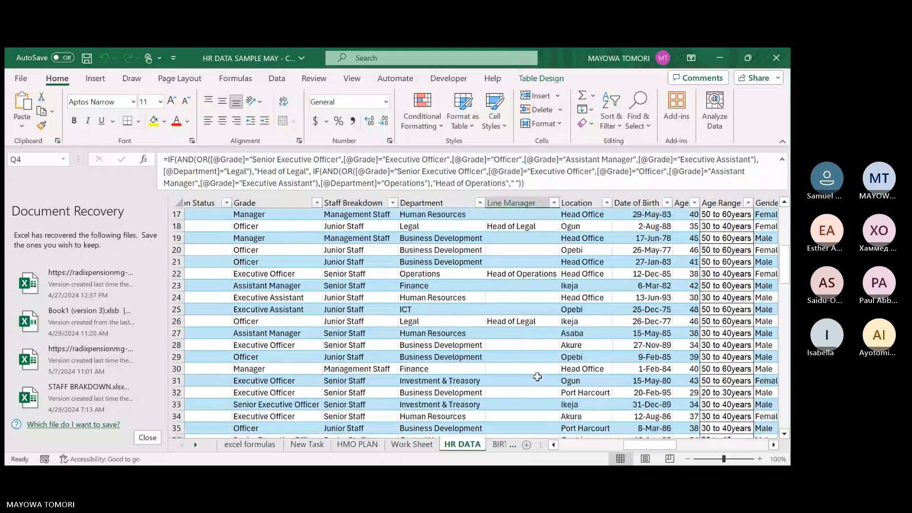
scroll(537, 372, "down", 8)
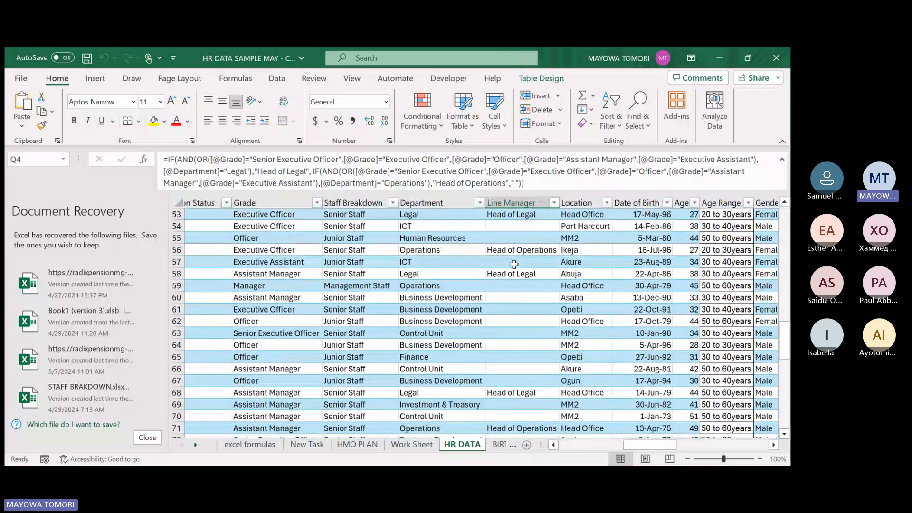
scroll(513, 309, "down", 2)
scroll(510, 355, "down", 2)
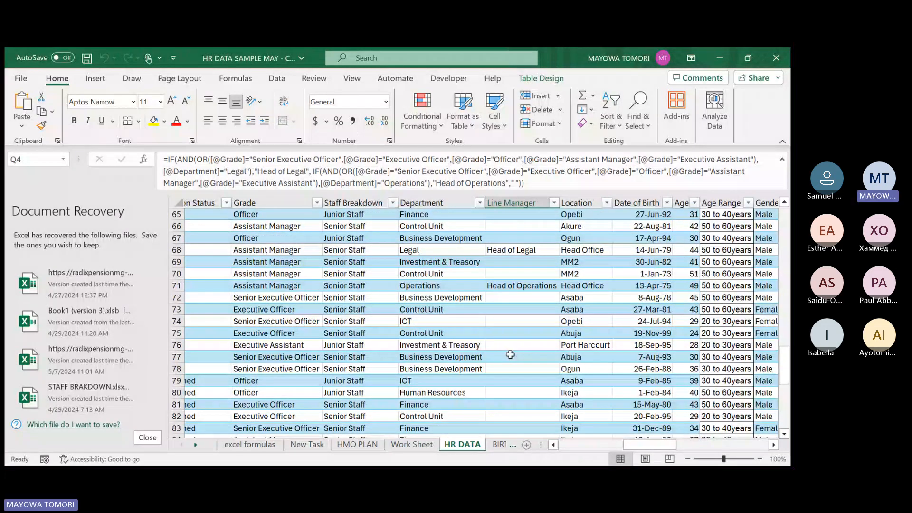
scroll(526, 415, "down", 5)
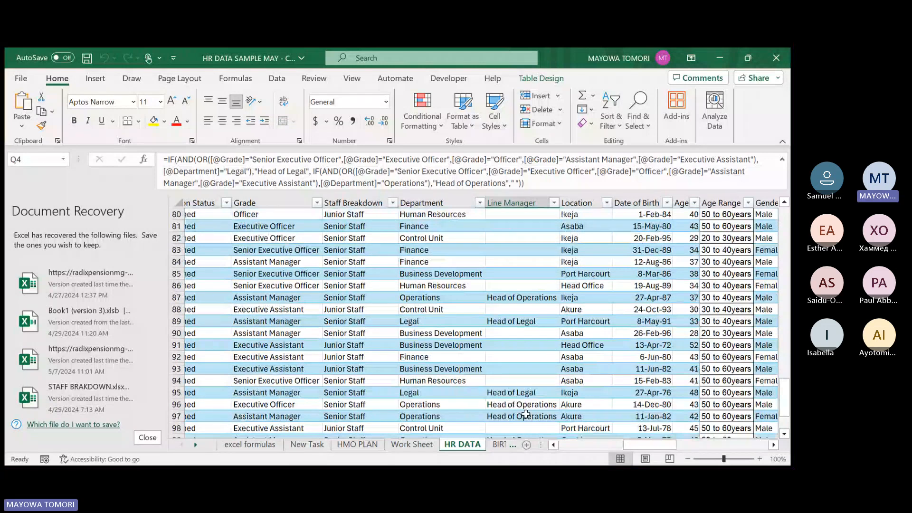
scroll(526, 415, "down", 3)
left_click_drag(662, 445, 767, 459)
scroll(692, 306, "up", 20)
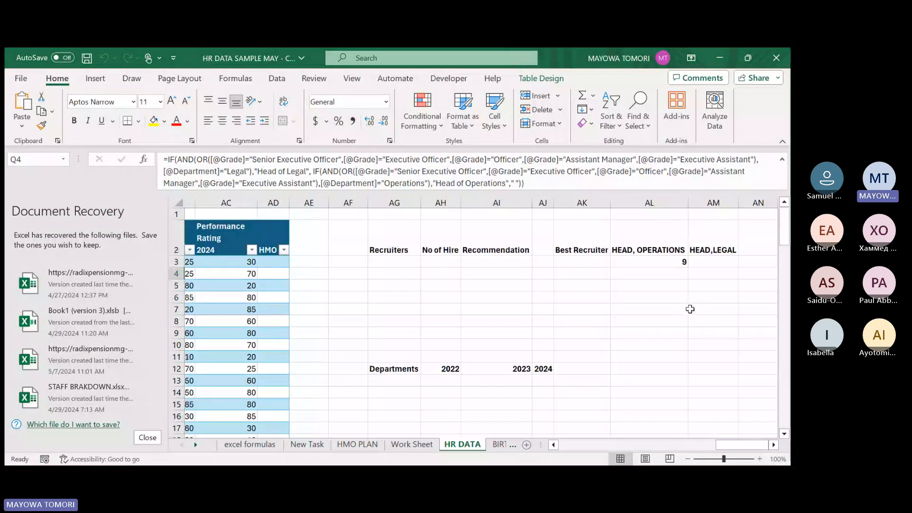
Begin a COUNTIF formula in AM3, below HEAD,LEGAL, with emp_data[Line Manager] as its range.
left_click(710, 261)
left_click(671, 262)
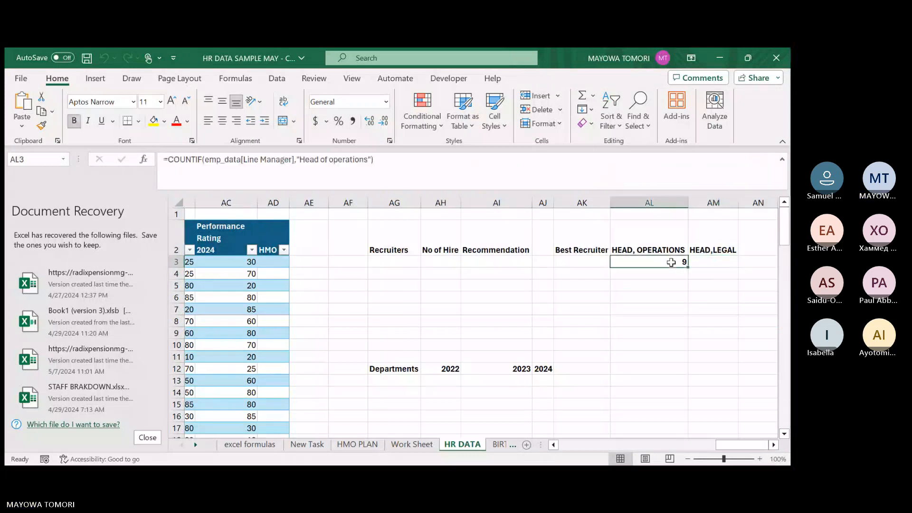
left_click(705, 262)
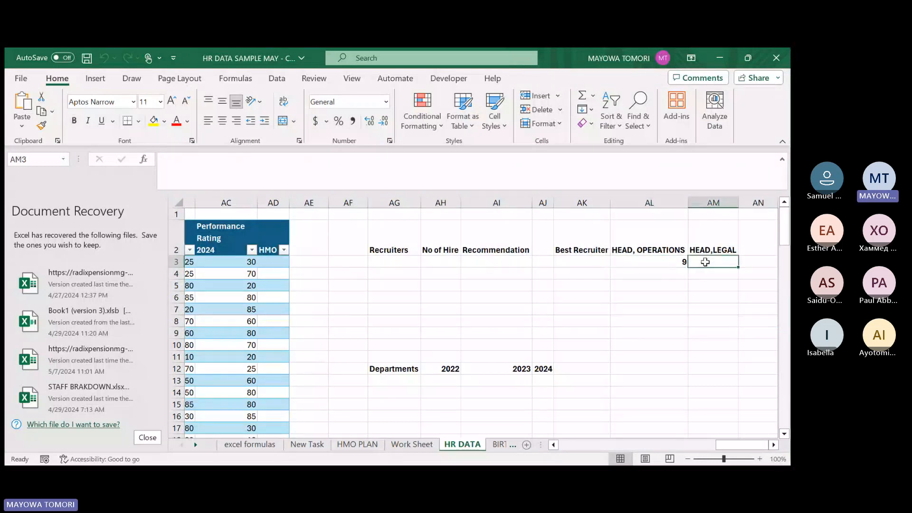
type("=count")
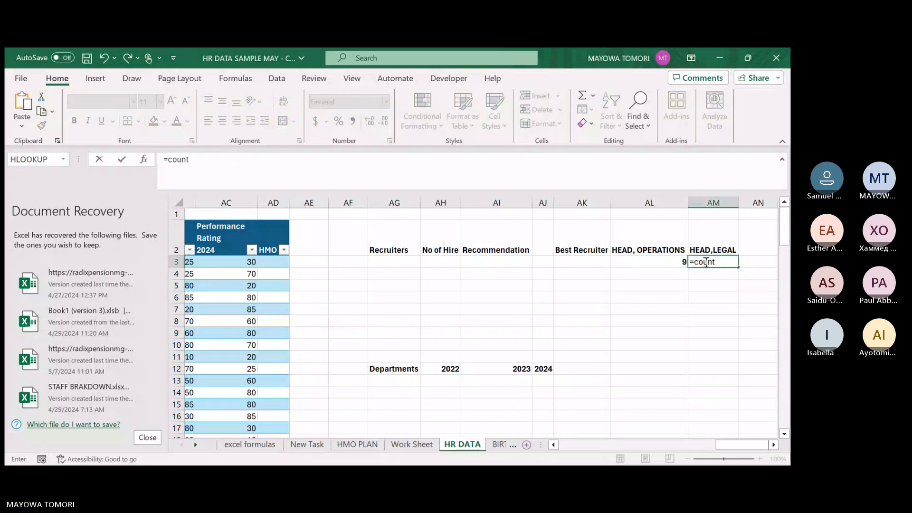
type("if")
key("Tab")
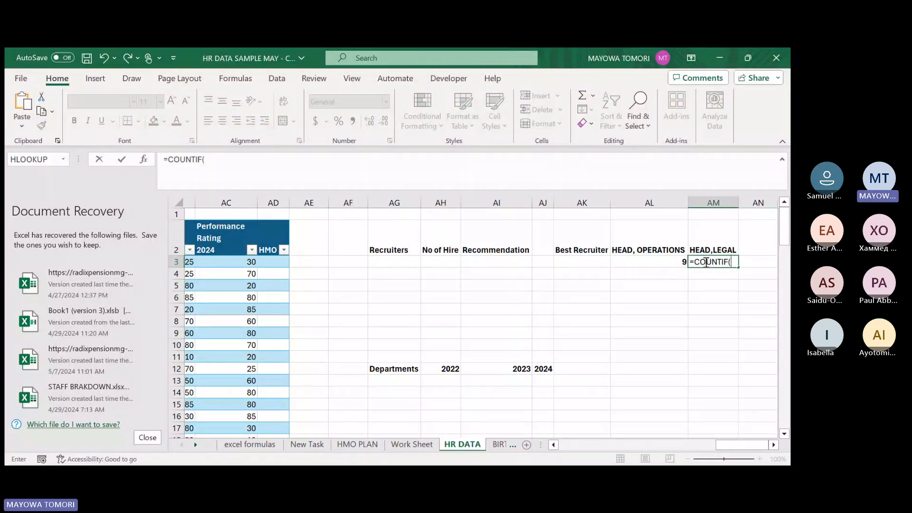
type("emp_data")
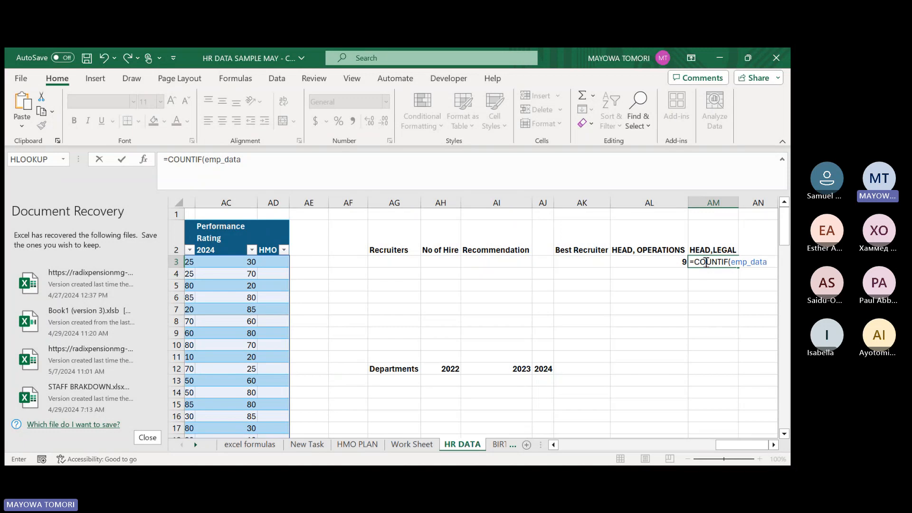
type("[")
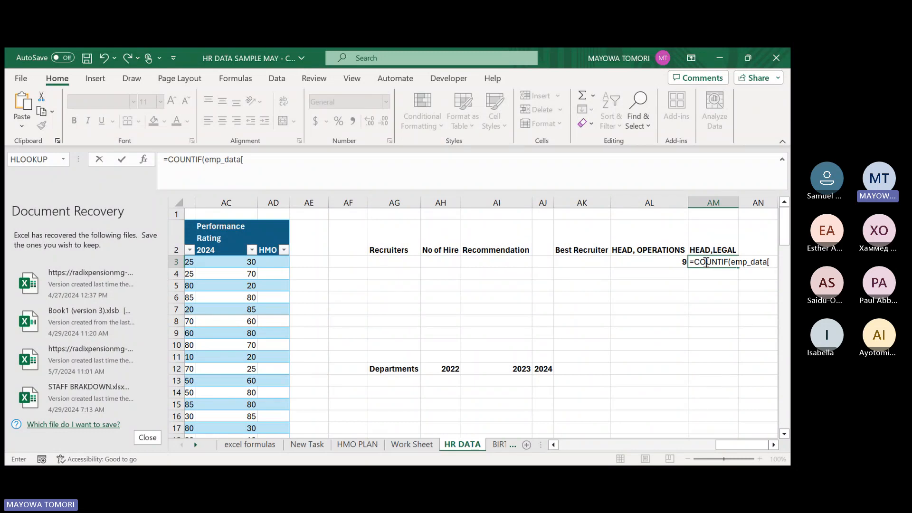
type("lin")
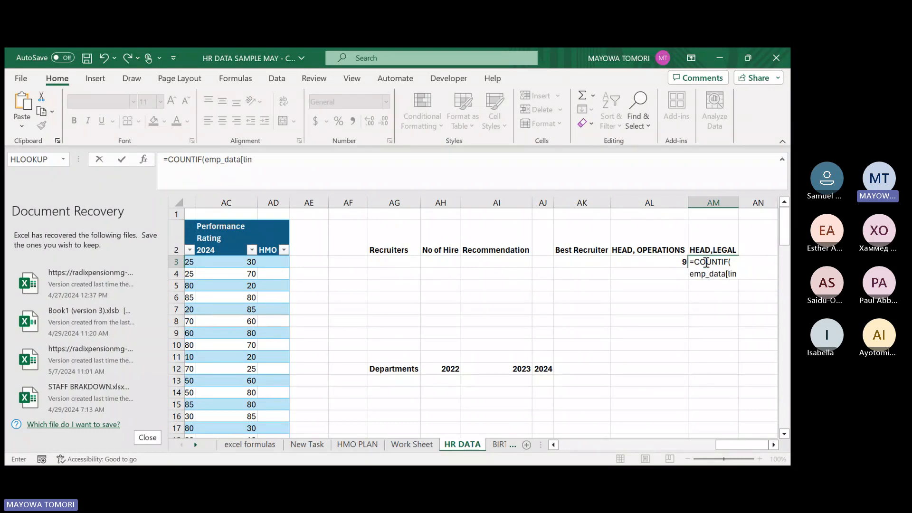
key("Tab")
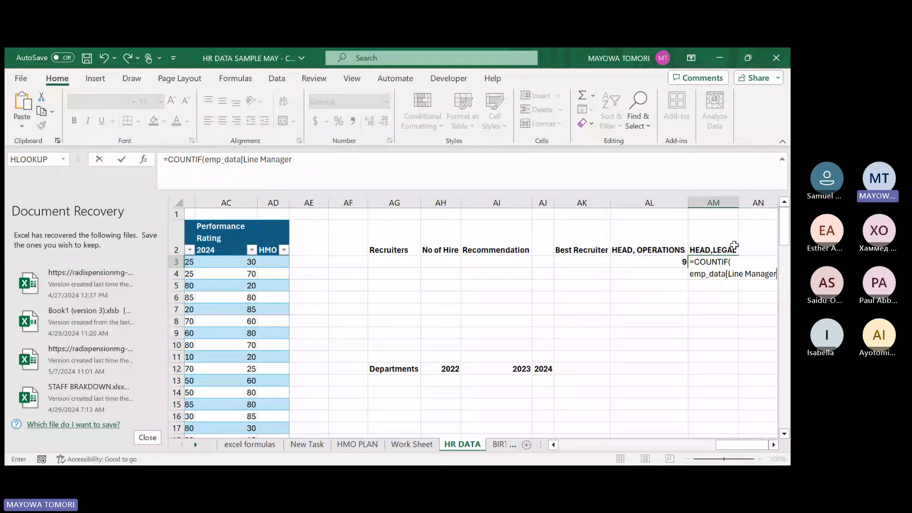
type("],")
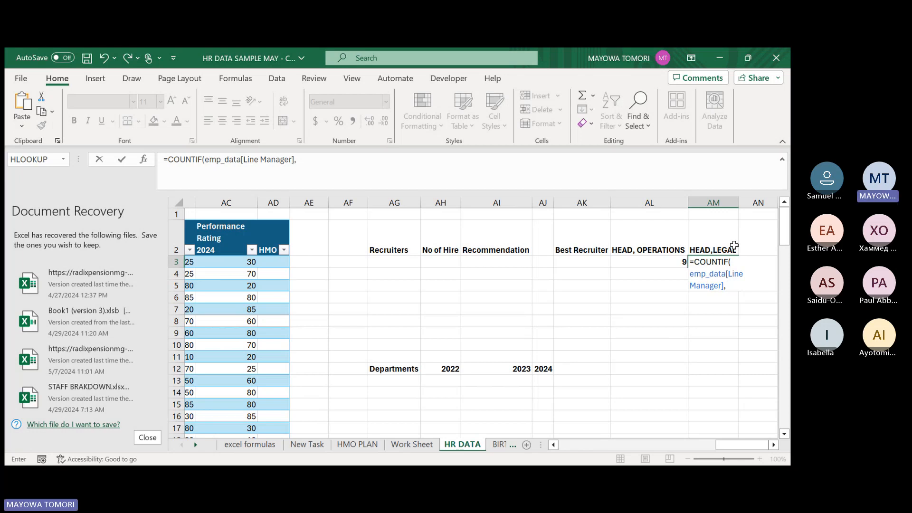
Add "Head of Legal" as the criteria of the COUNTIF in AM3, close the parenthesis and commit the formula.
type("Head of")
type("Legal\"")
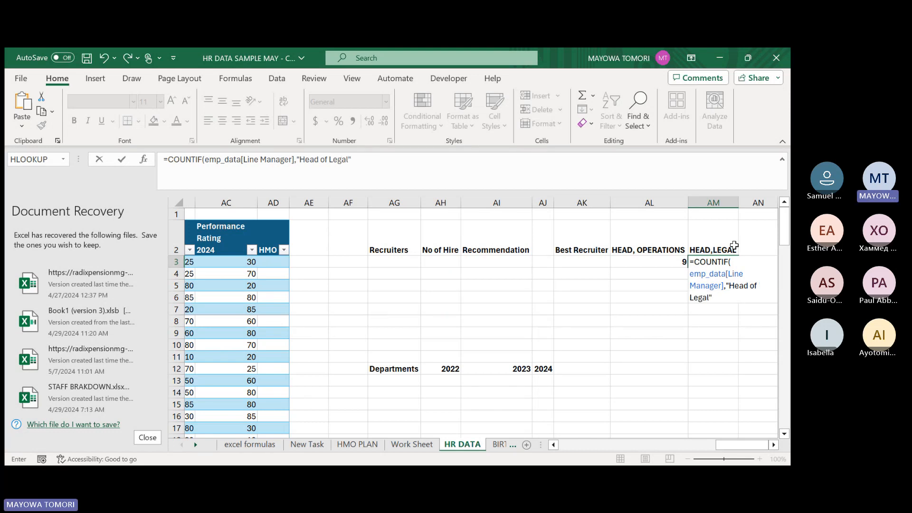
type(")")
key("Return")
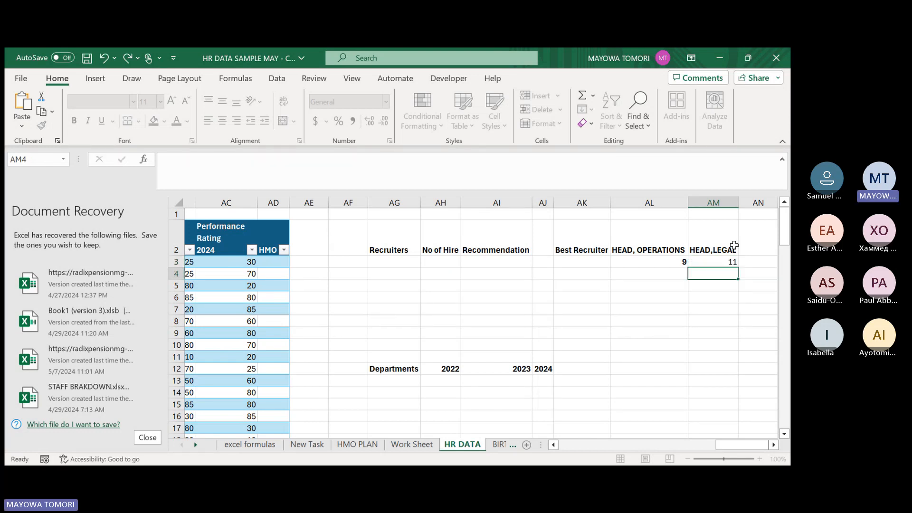
left_click(719, 261)
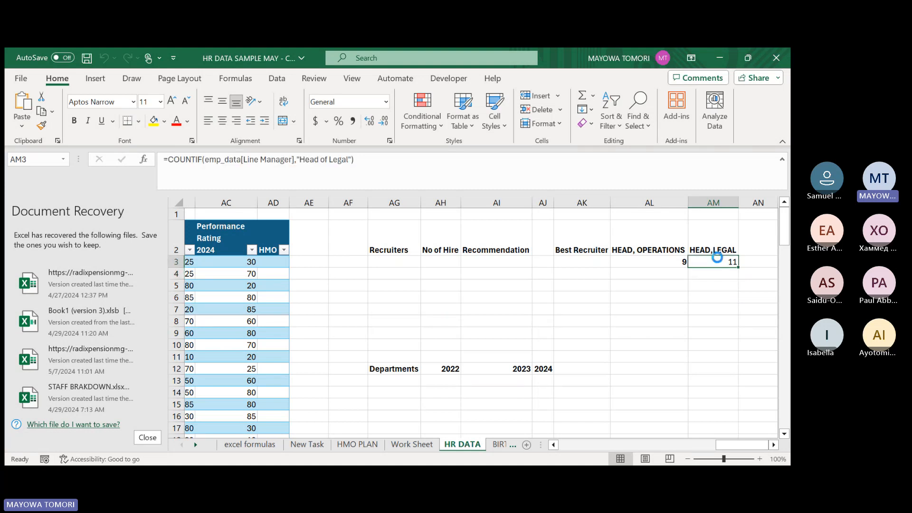
left_click(676, 264)
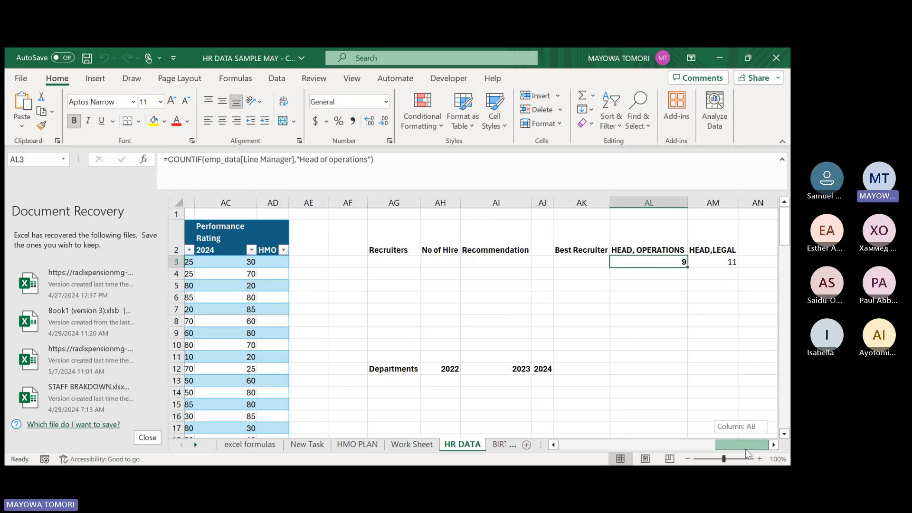
Consult task B about inserting full names without Concatenate on the New Task sheet, and return to the HR DATA sheet.
left_click_drag(745, 449, 587, 439)
left_click(307, 445)
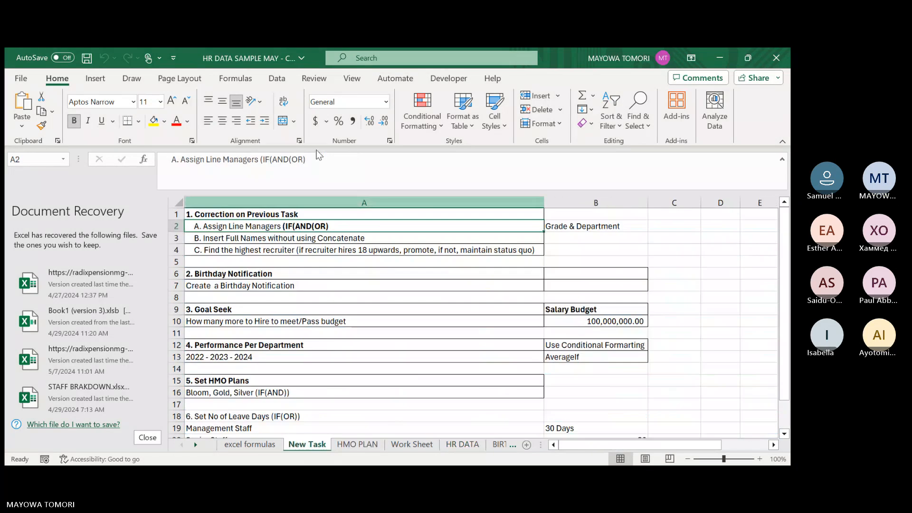
left_click(377, 237)
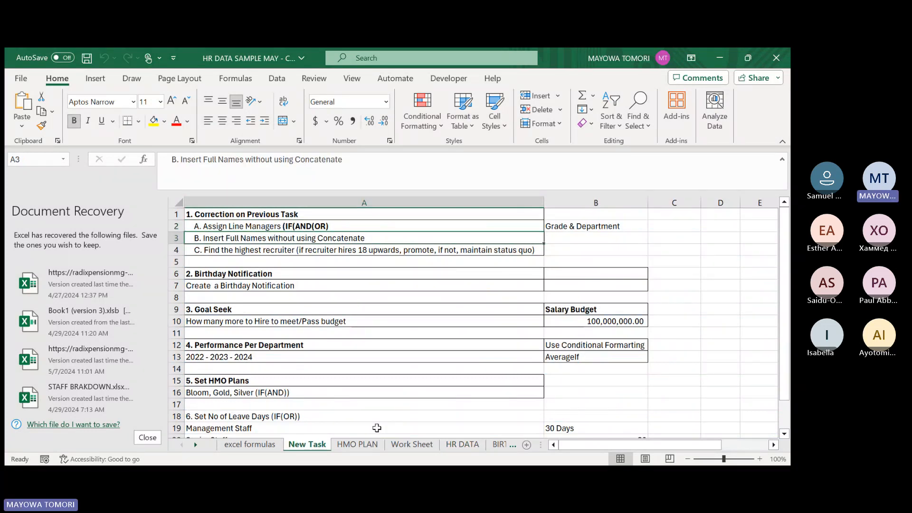
left_click(455, 444)
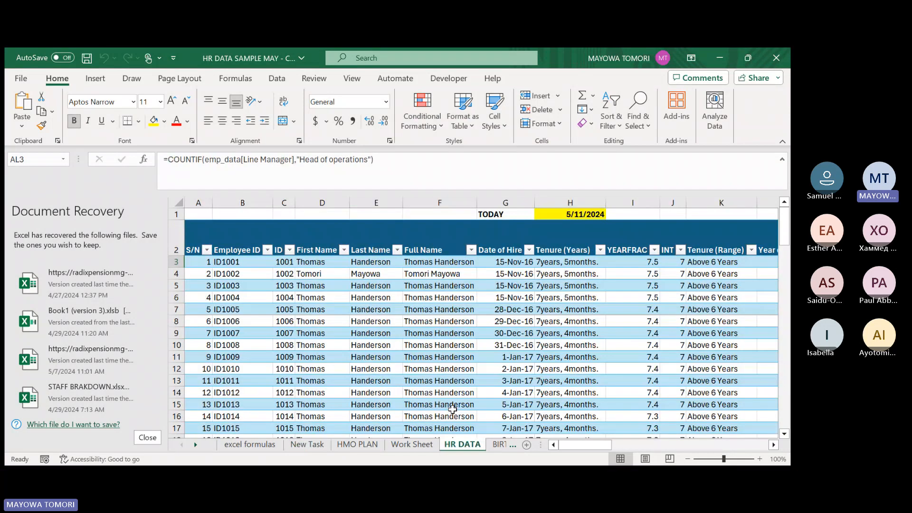
Clear the existing CONCATENATE formulas from all data rows of the Full Name column.
left_click(429, 263)
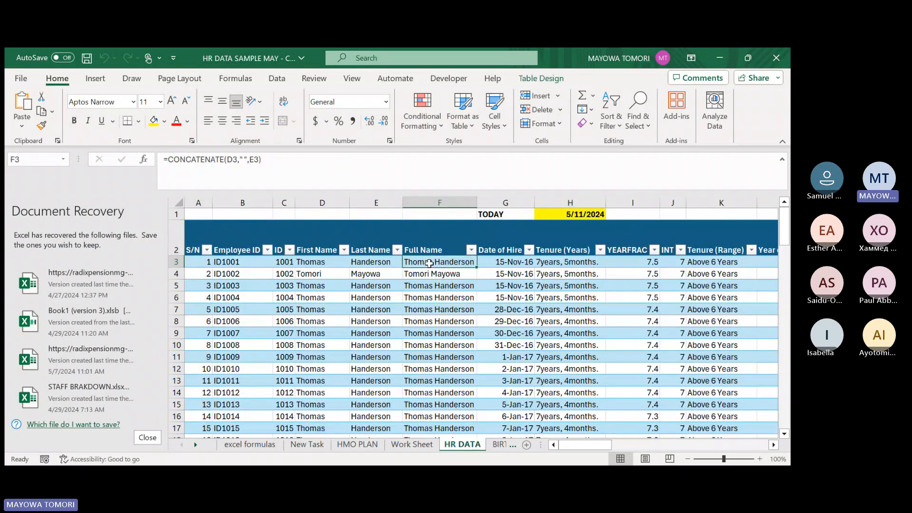
left_click(492, 202)
right_click(489, 202)
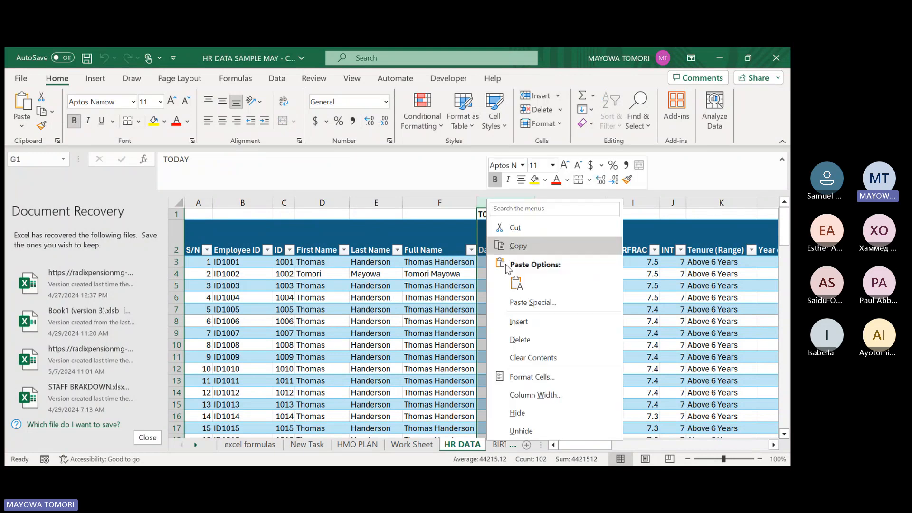
left_click(424, 188)
left_click(445, 262)
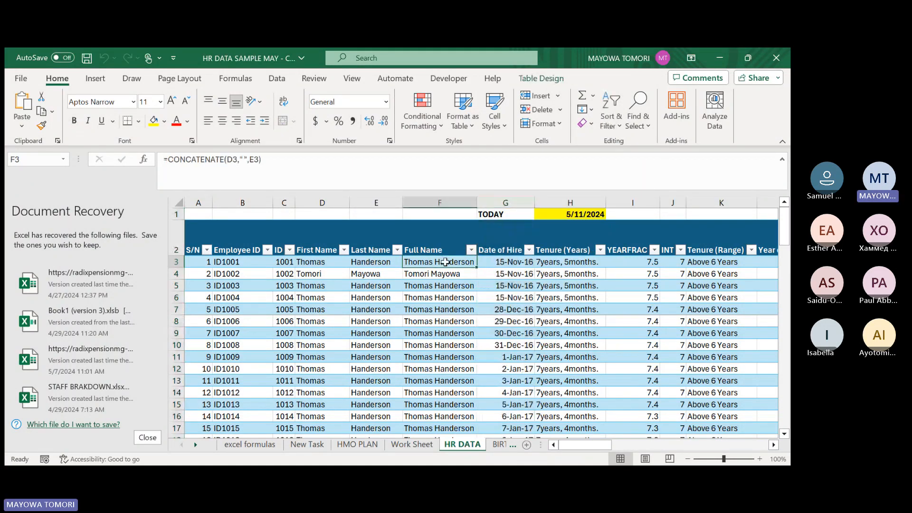
key("ctrl+shift+Down")
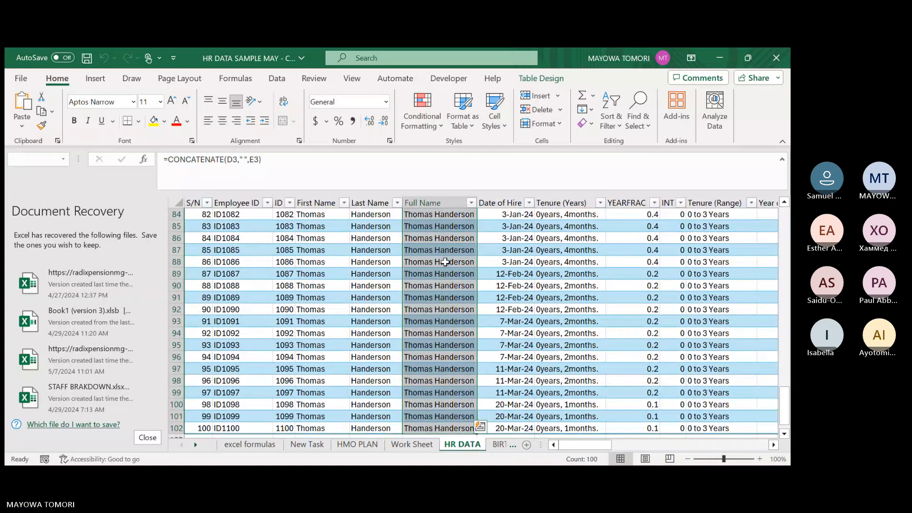
key("Delete")
Fill the Full Name column from F3 with =[@[First Name]]&" "&[@[Last Name]].
left_click(445, 262)
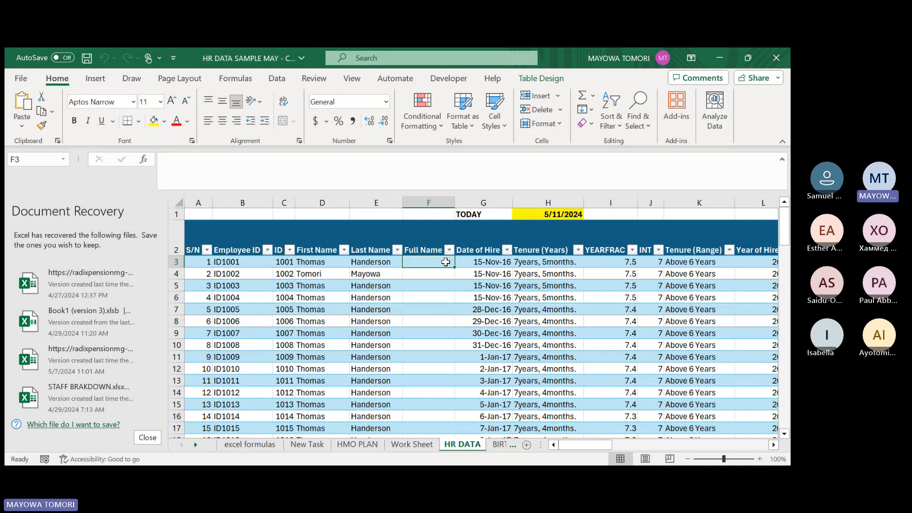
type("=")
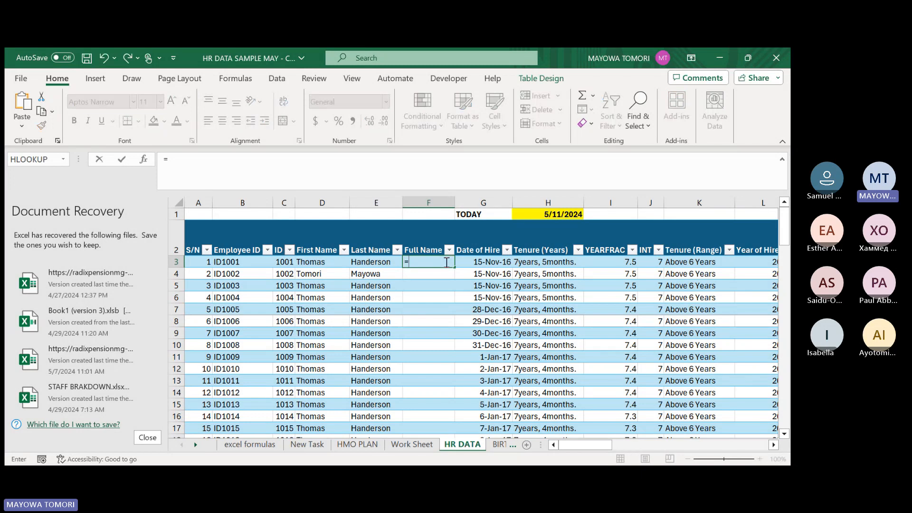
left_click(318, 262)
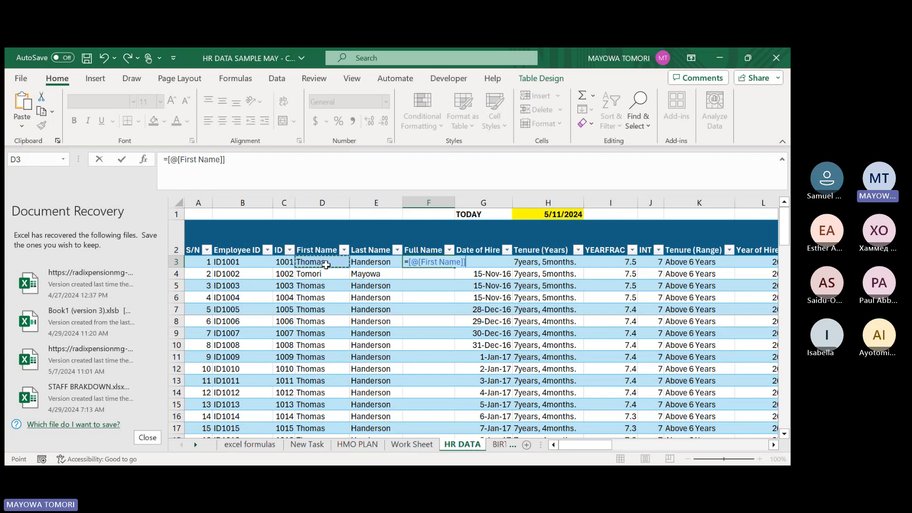
type("&\" \"&")
left_click(363, 263)
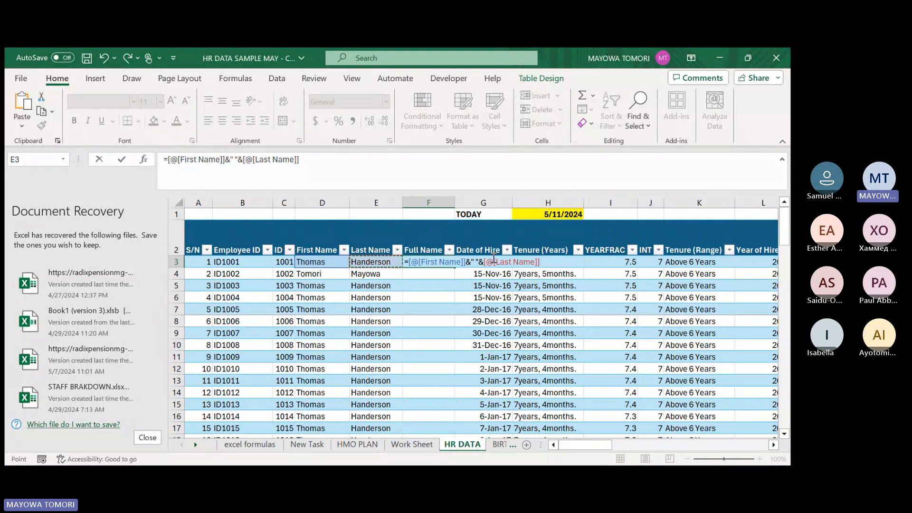
type(")")
key("BackSpace")
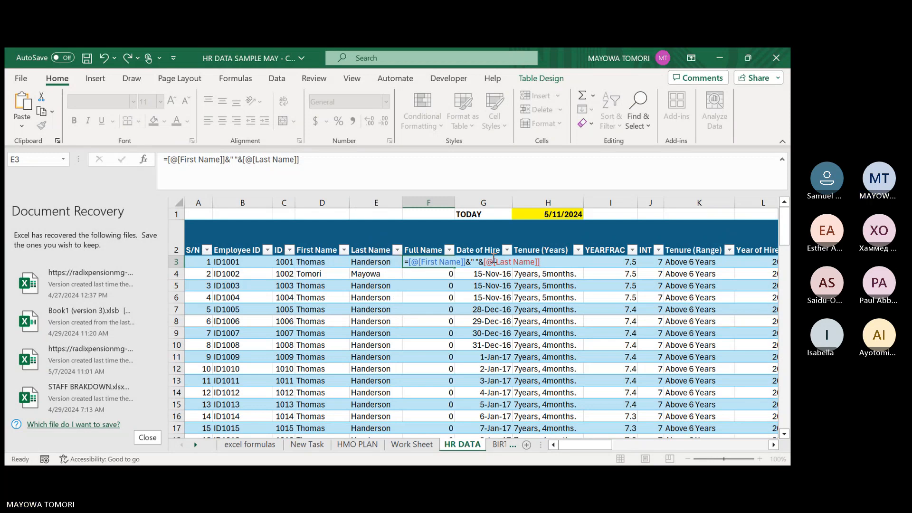
key("Return")
Inspect the First Name and Last Name references in the formula in F3, leaving it unedited.
left_click(440, 261)
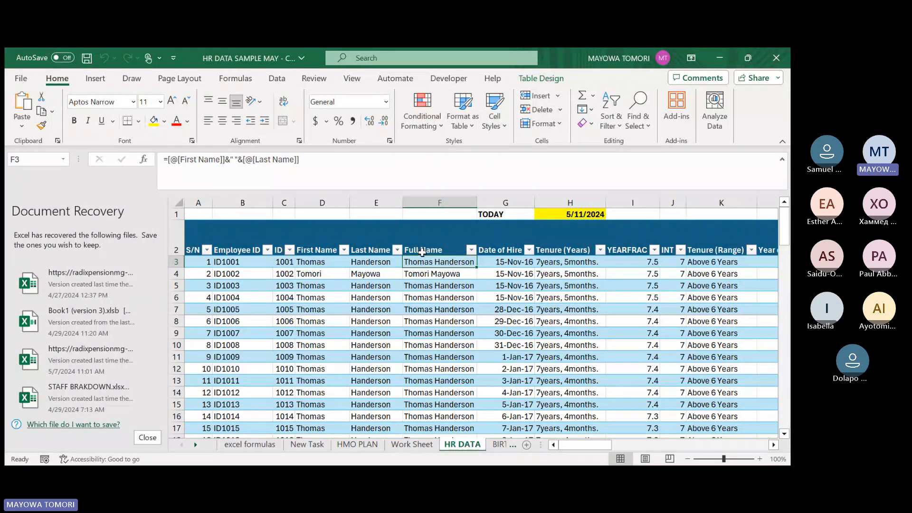
left_click(236, 161)
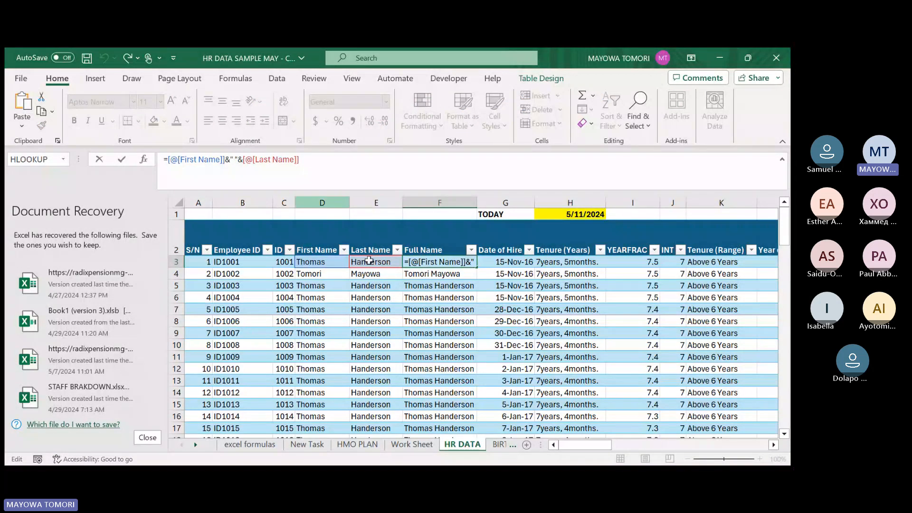
key("Escape")
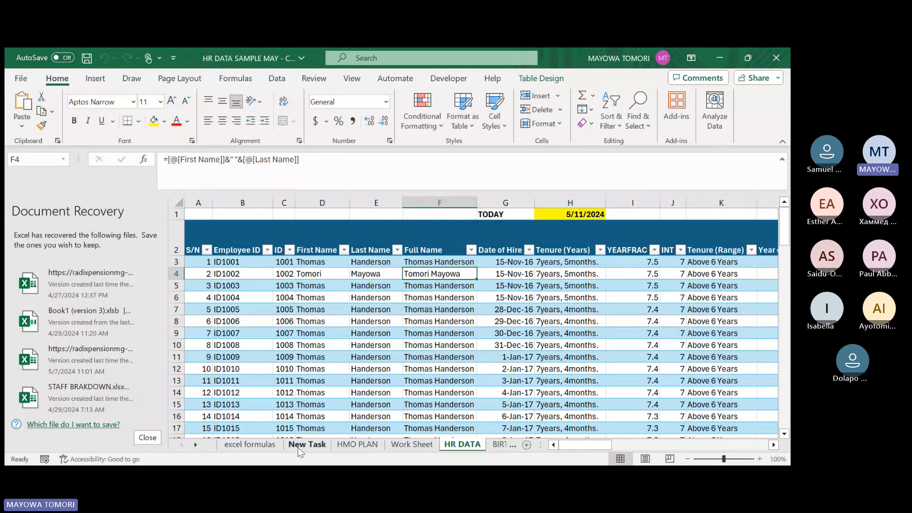
Consult task C about finding the highest recruiter on the New Task sheet, and return to the HR DATA sheet.
left_click(299, 446)
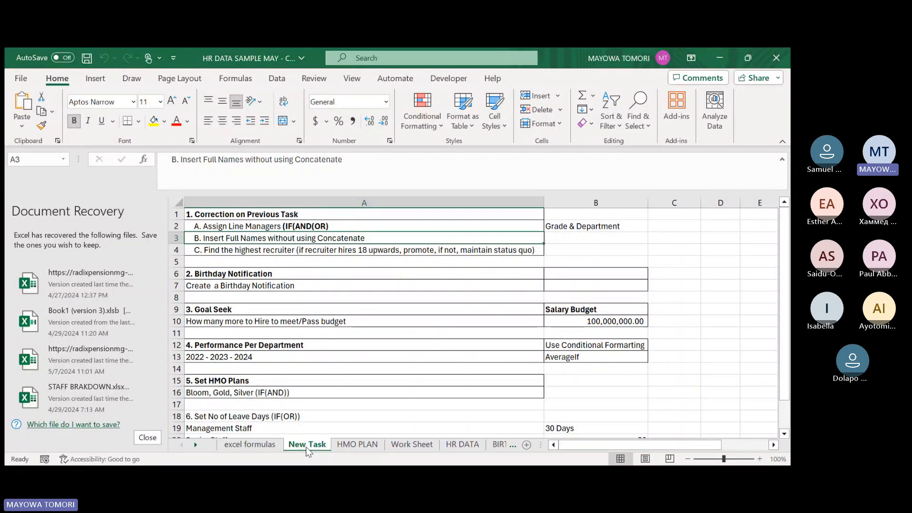
left_click(339, 251)
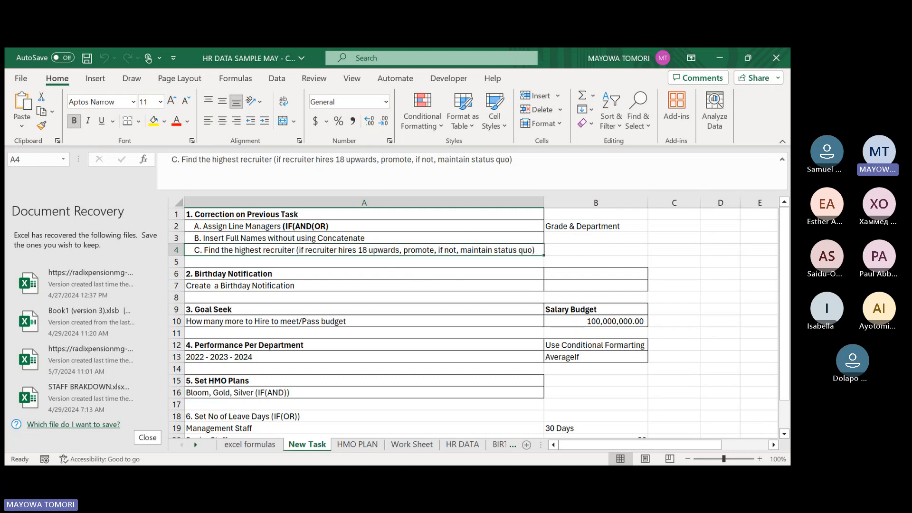
left_click(455, 445)
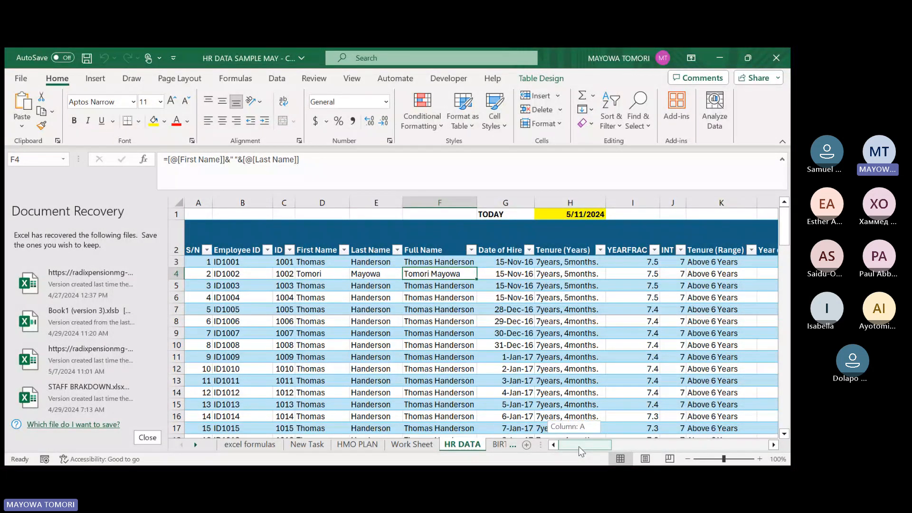
Begin a UNIQUE formula in AG3, below the Recruiters heading.
left_click_drag(578, 447, 731, 444)
left_click(457, 264)
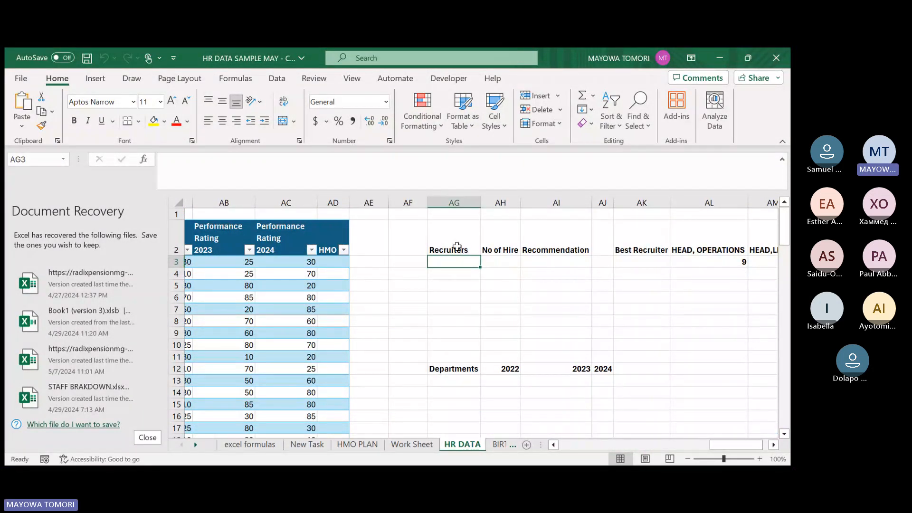
left_click(567, 243)
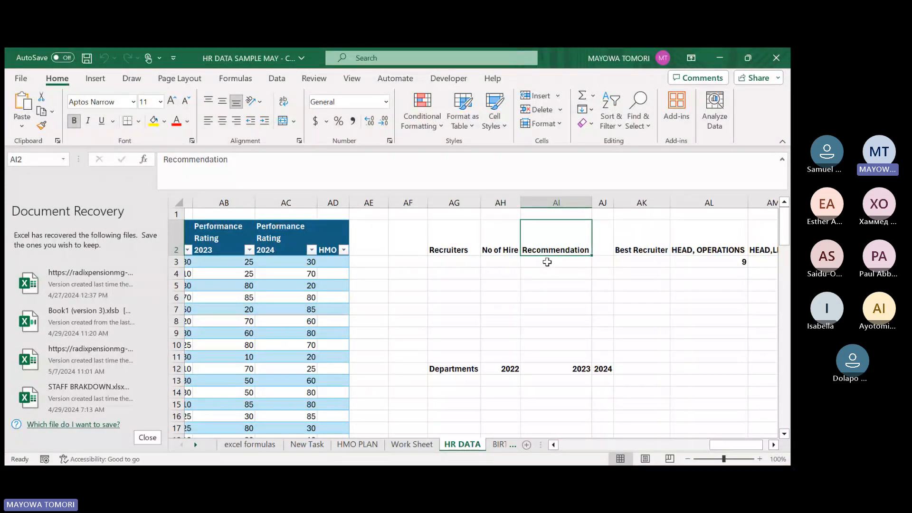
left_click(449, 264)
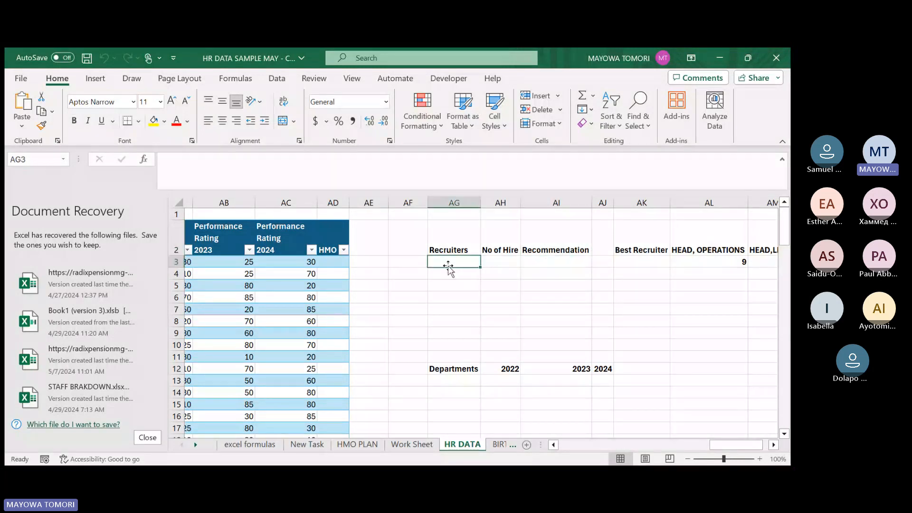
type("=")
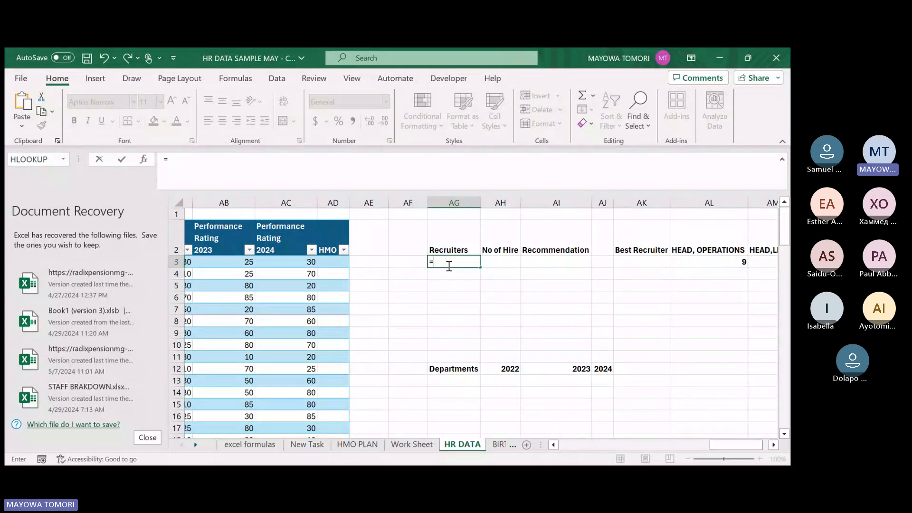
type("Uni")
key("Tab")
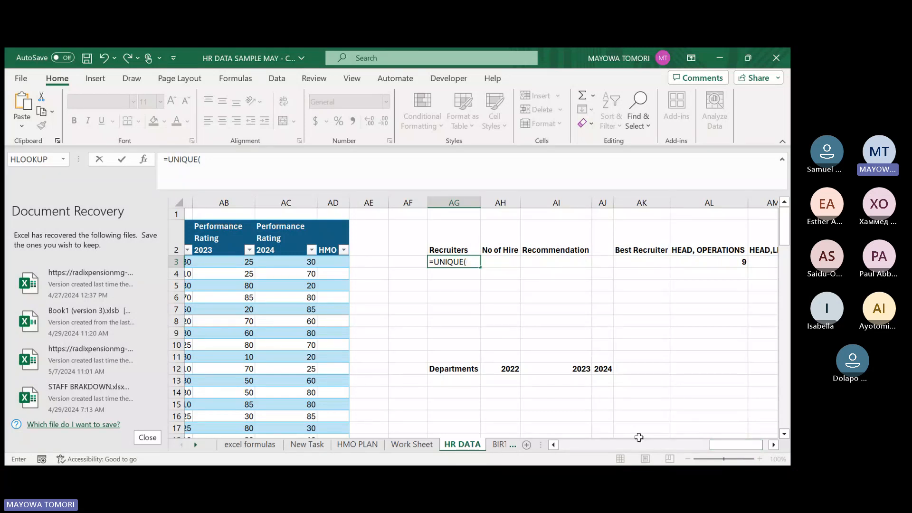
Give the UNIQUE formula in AG3 emp_data[Recruiter] as its array, close the parenthesis and commit it.
type("emp_data[")
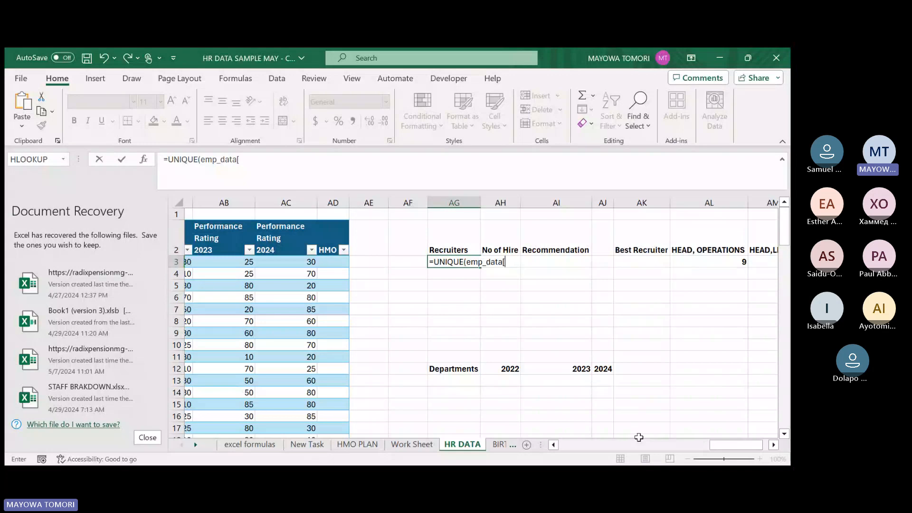
key("Tab")
type("]")
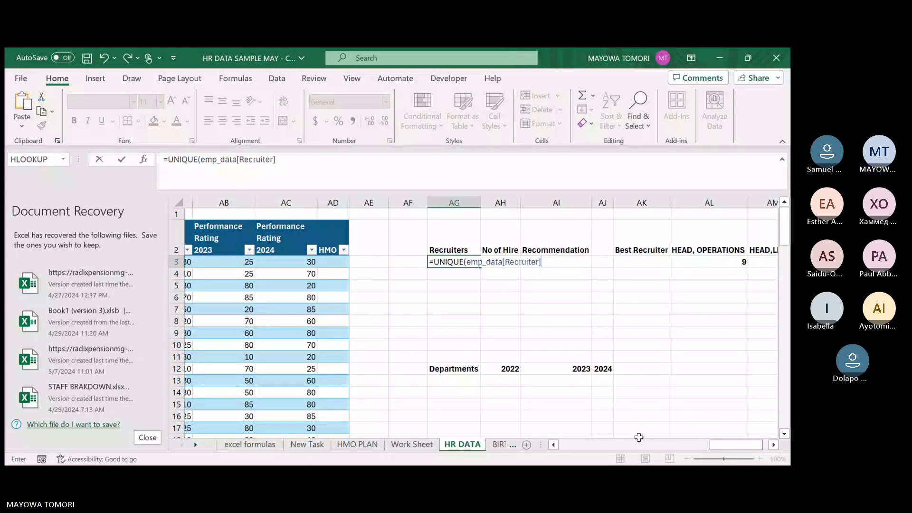
type(")")
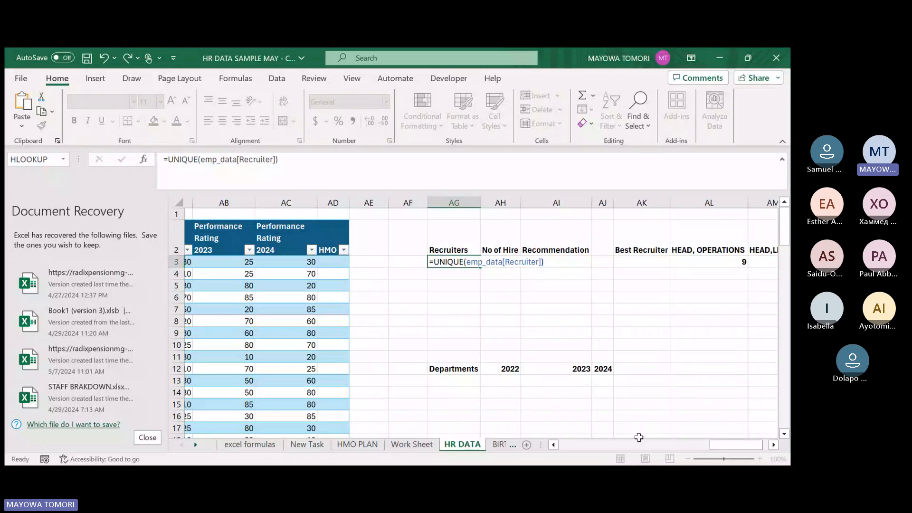
key("Return")
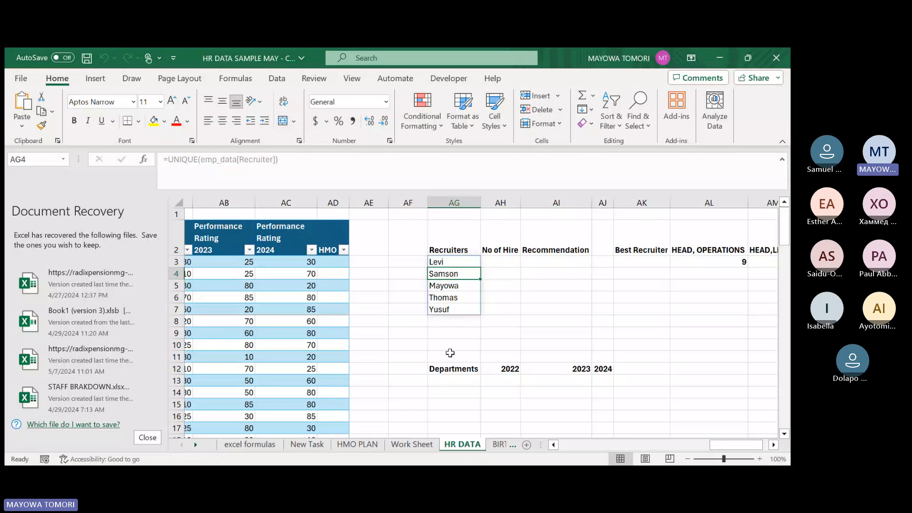
left_click(496, 284)
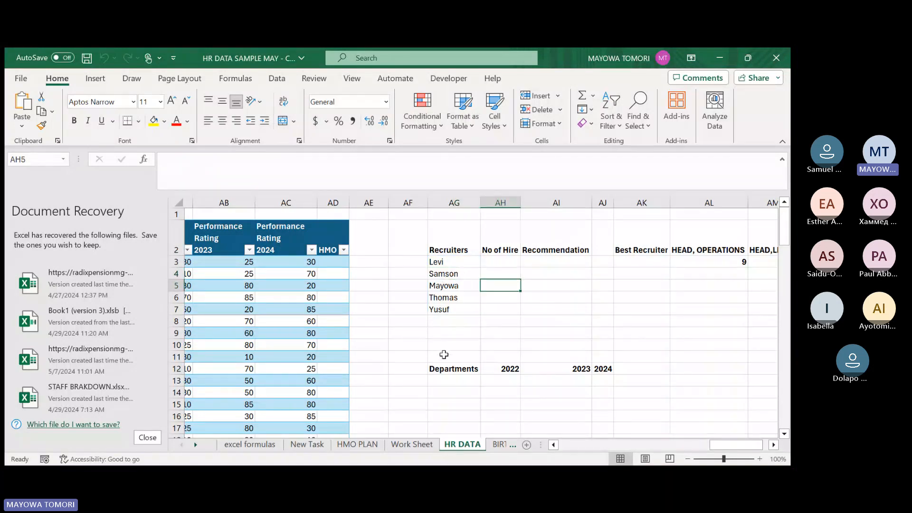
left_click(461, 262)
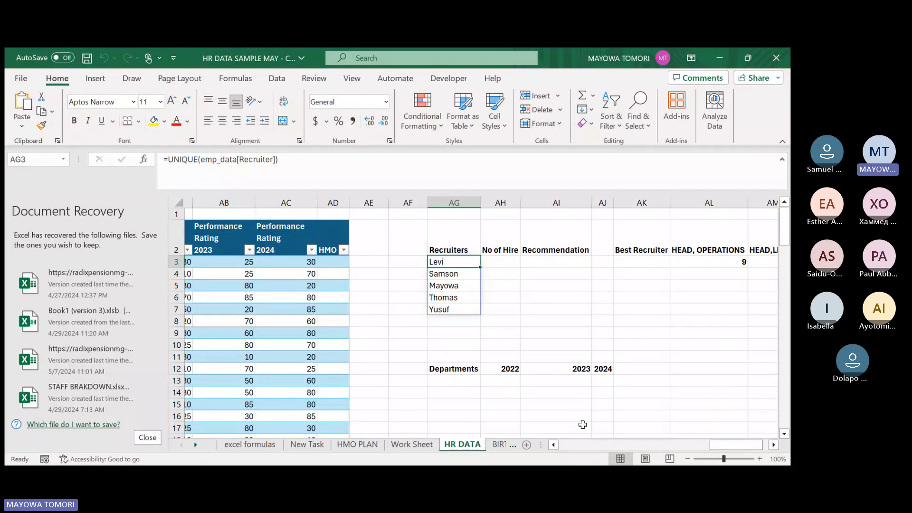
Copy all entries of the table's Recruiter column and paste them from AK6 downwards, below Best Recruiter.
left_click_drag(724, 443, 653, 445)
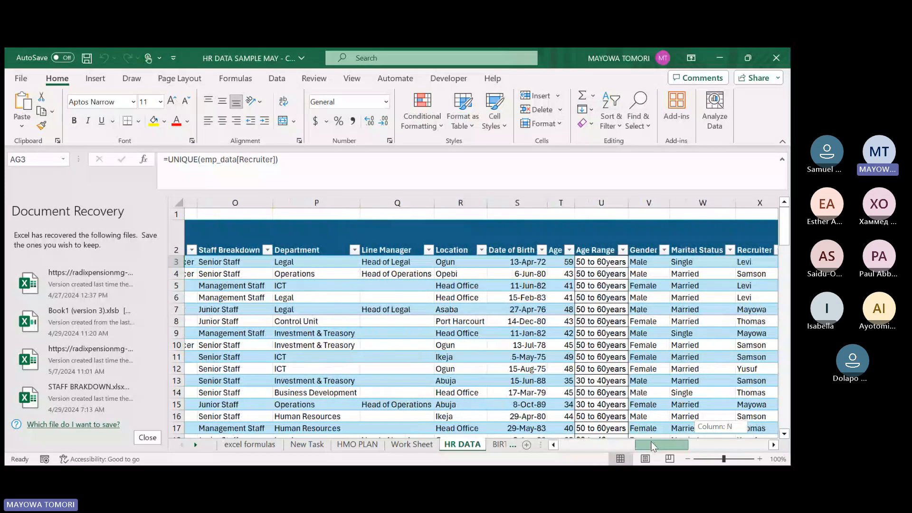
left_click_drag(653, 447, 672, 446)
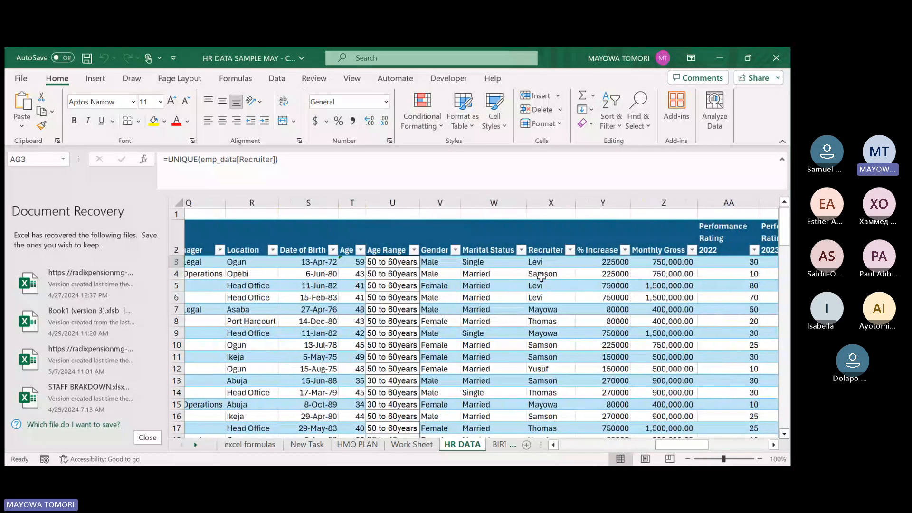
left_click(550, 217)
key("ctrl+c")
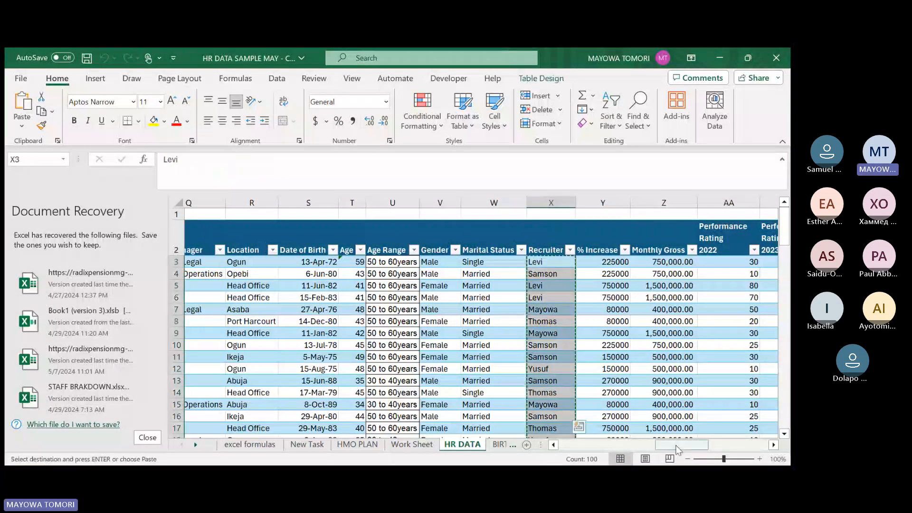
left_click_drag(678, 450, 739, 450)
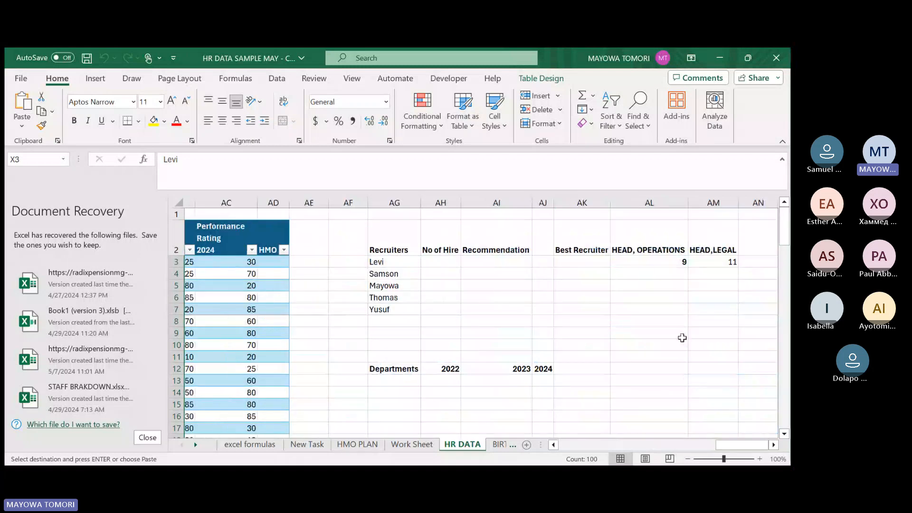
left_click(595, 293)
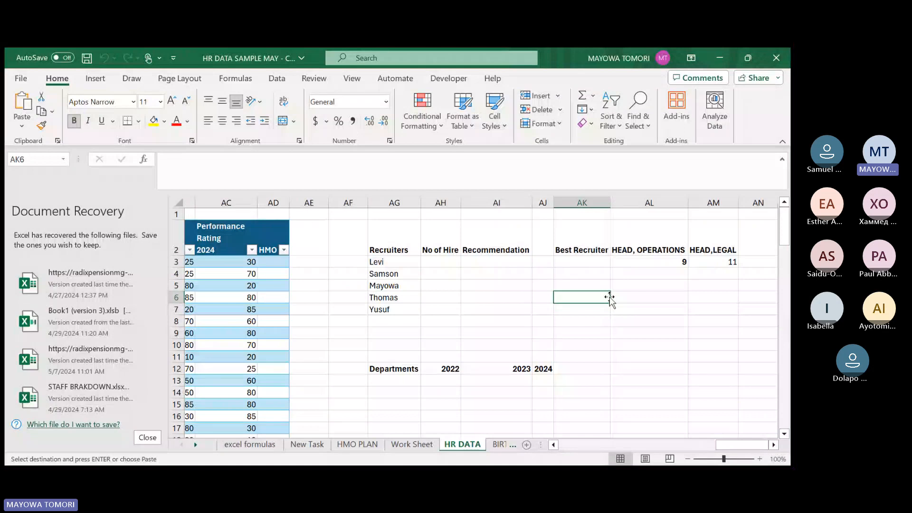
key("ctrl+v")
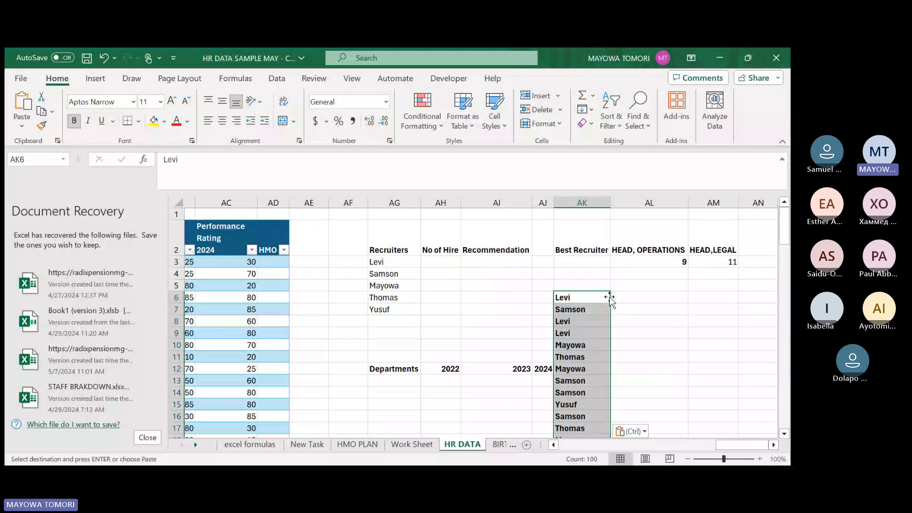
Remove the duplicates from the recruiter list pasted from AK6 downwards, continuing with the current selection only and checking Column AK.
left_click(277, 79)
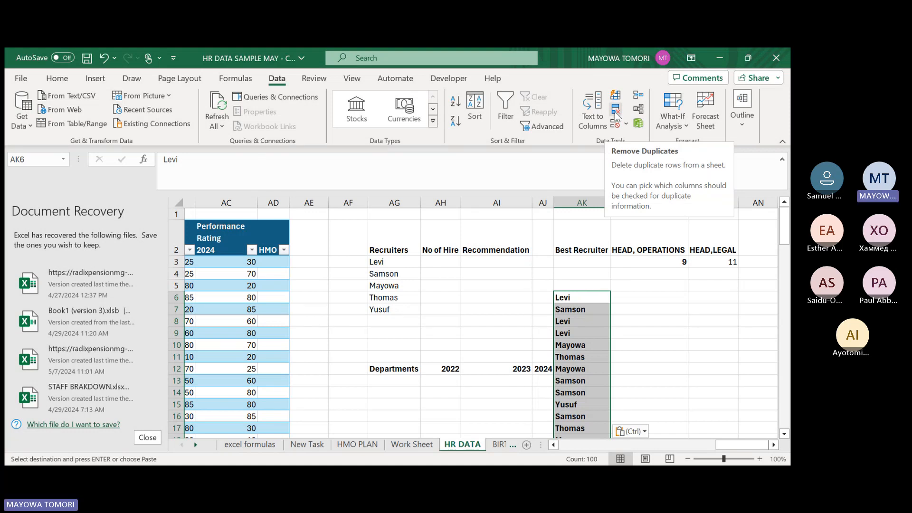
left_click(617, 113)
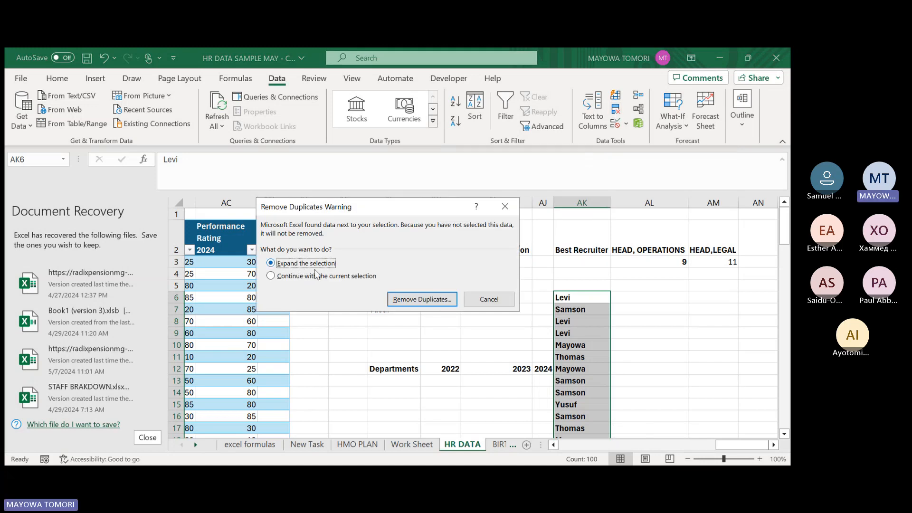
left_click(274, 277)
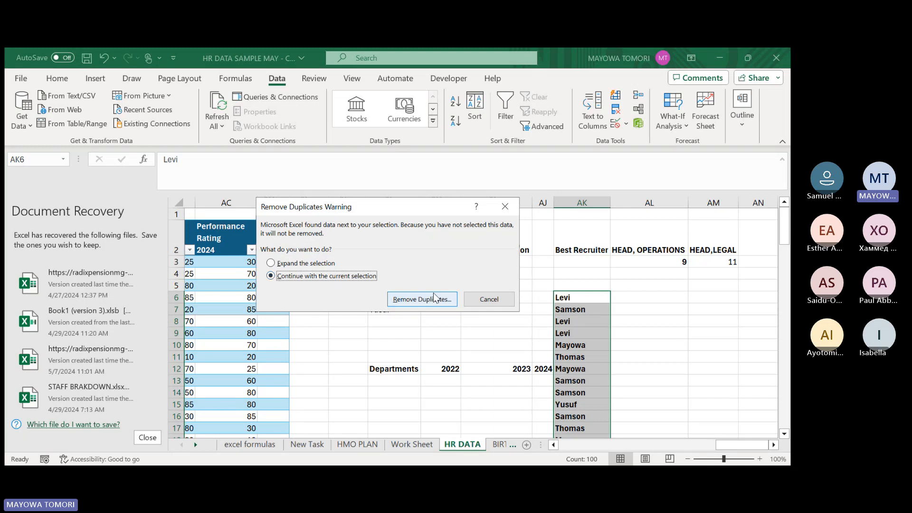
left_click(434, 299)
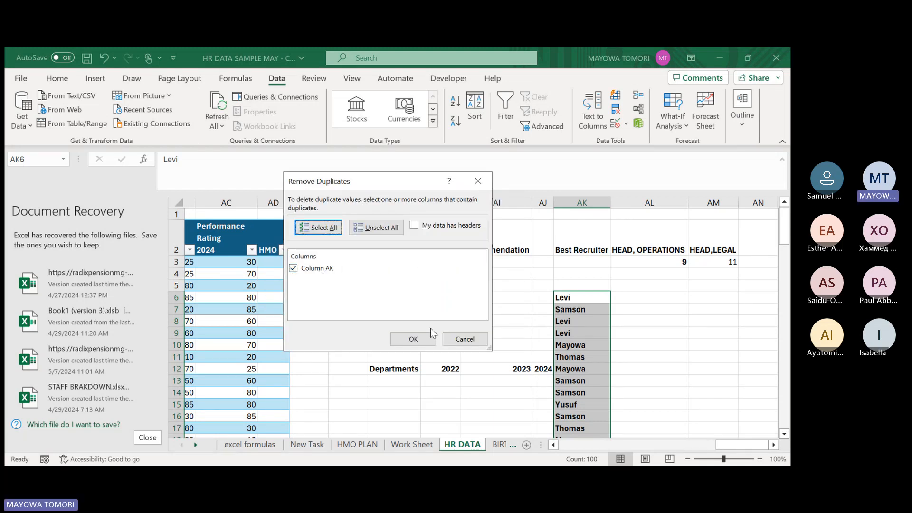
left_click(421, 341)
left_click(422, 340)
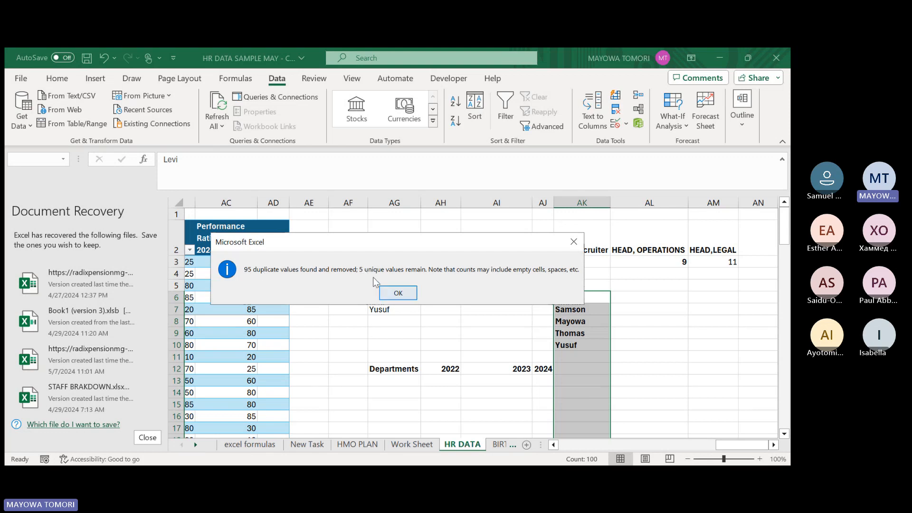
left_click(399, 293)
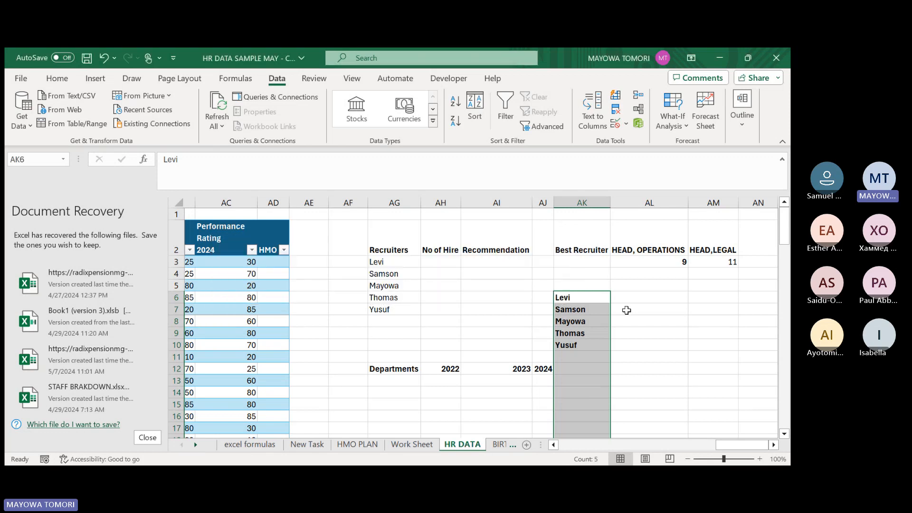
Delete the de-duplicated recruiter names in AK6:AK10.
left_click(570, 296)
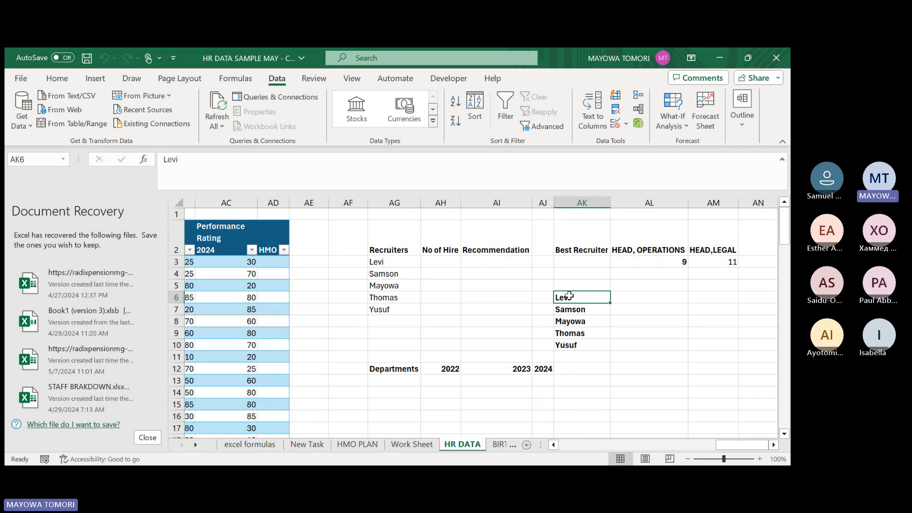
left_click_drag(570, 296, 573, 341)
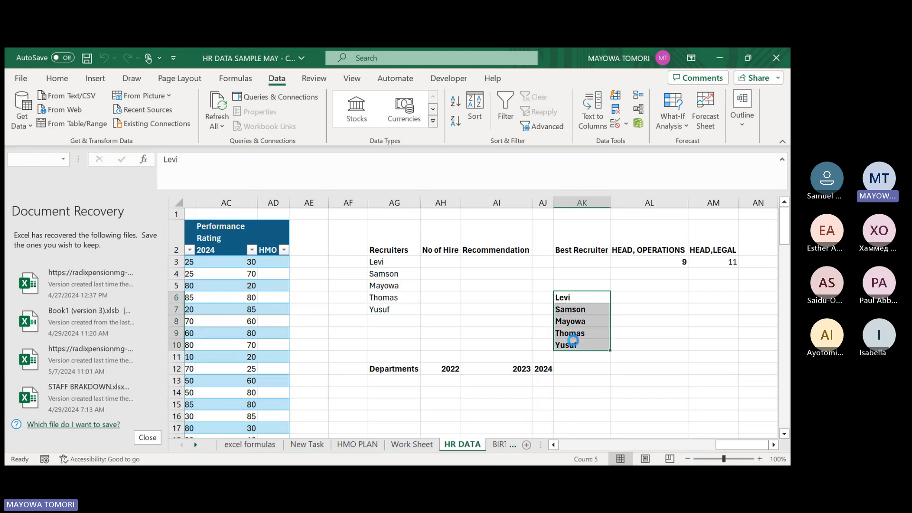
key("Delete")
Begin a COUNTIF formula in AH3, below the No of Hire heading, with emp_data[Recruiter] as its range.
left_click(430, 264)
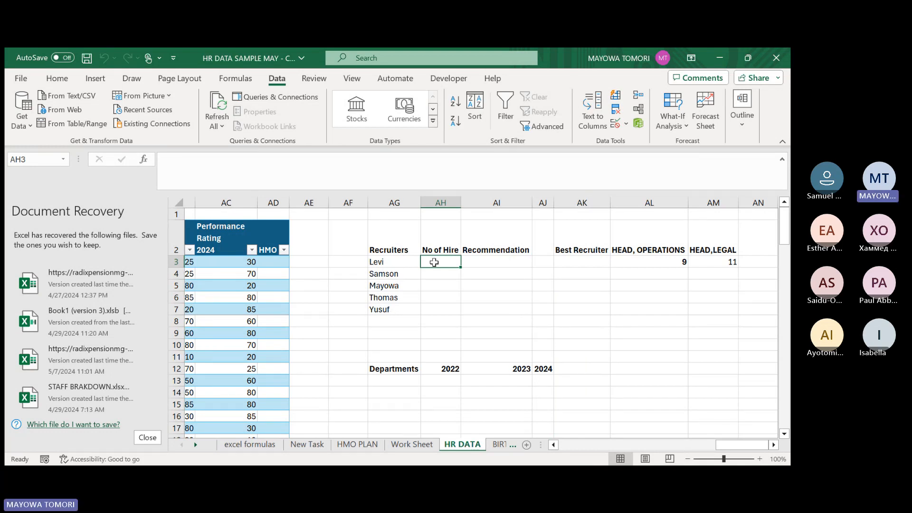
type("=")
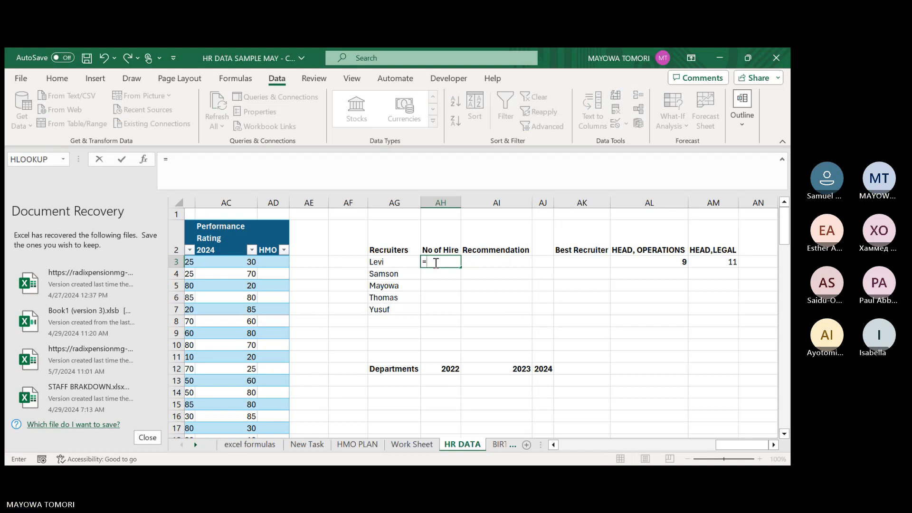
type("coun")
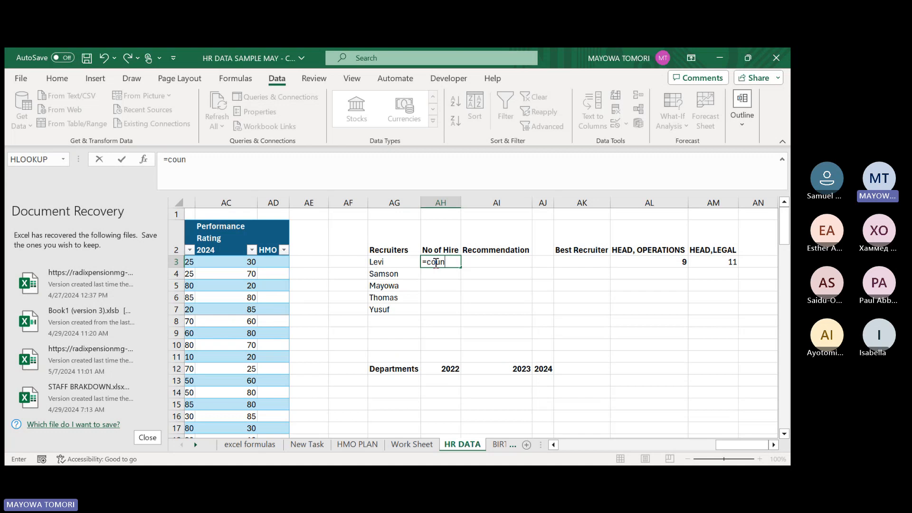
key("Tab")
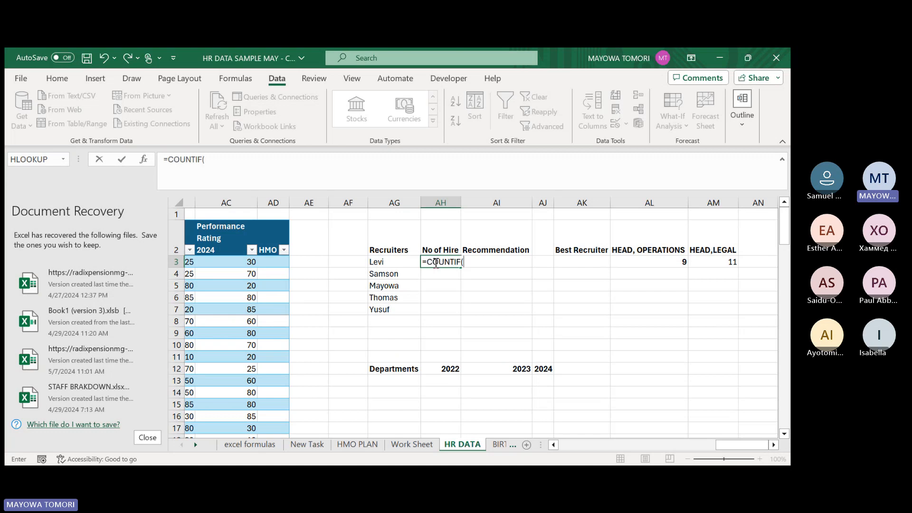
type("em")
key("Tab")
type("[")
type("Recruiter")
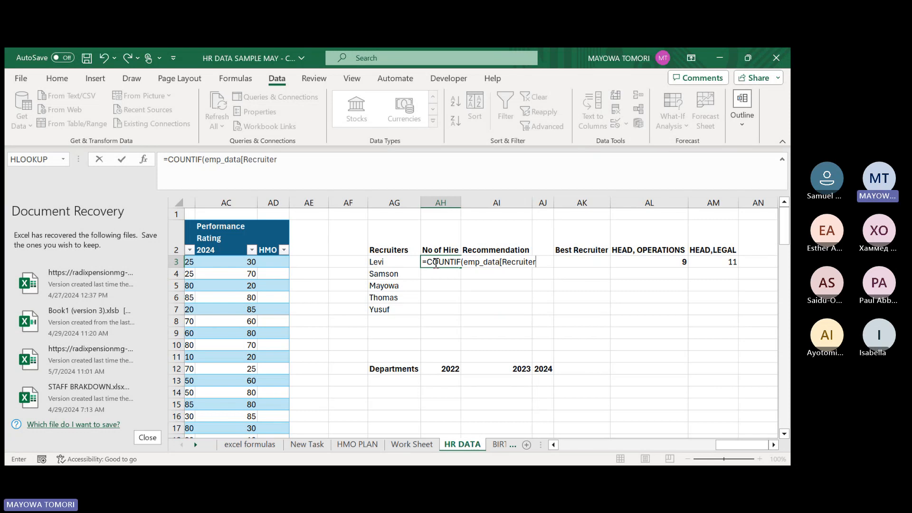
type("]")
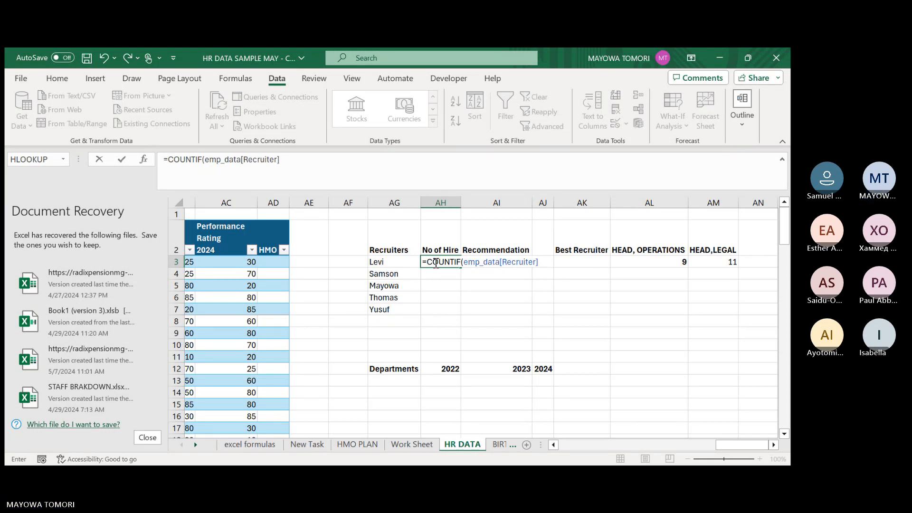
type(",\"")
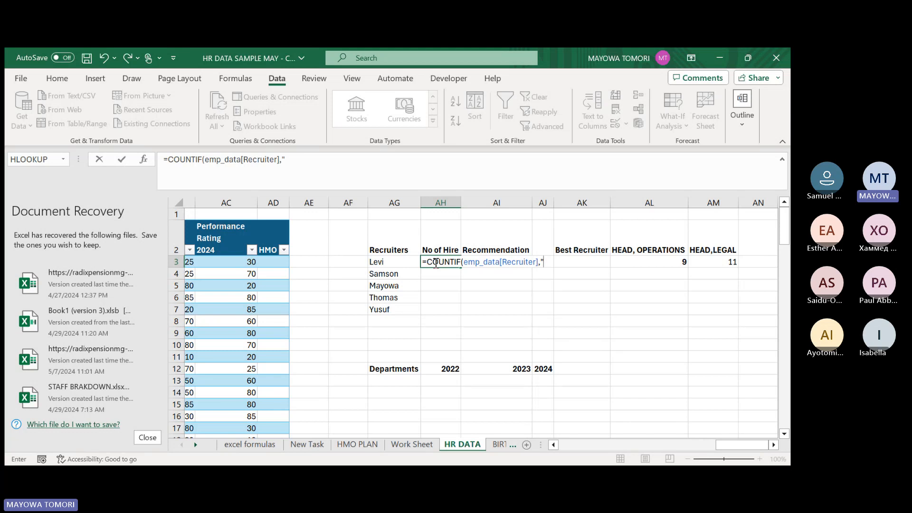
Give the COUNTIF formula in AH3 the recruiter cell AG3 as its criterion and commit it.
key("BackSpace")
left_click(383, 262)
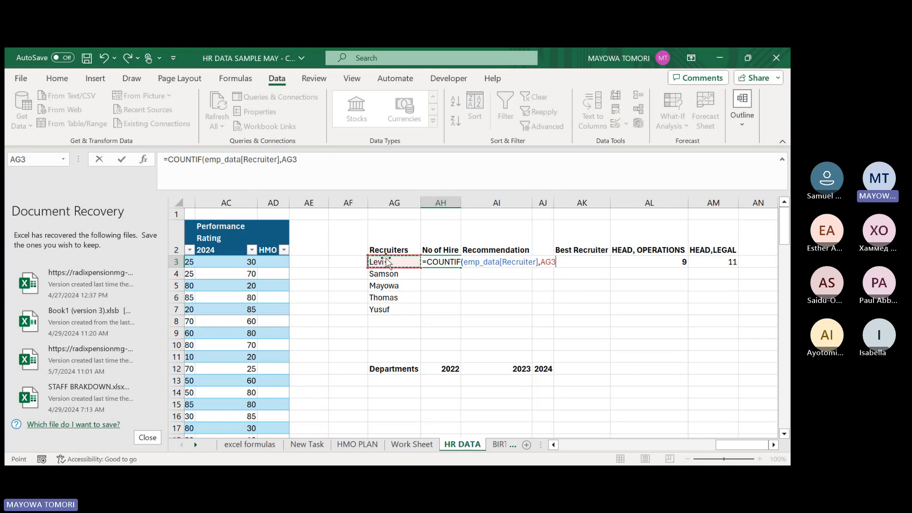
key("Return")
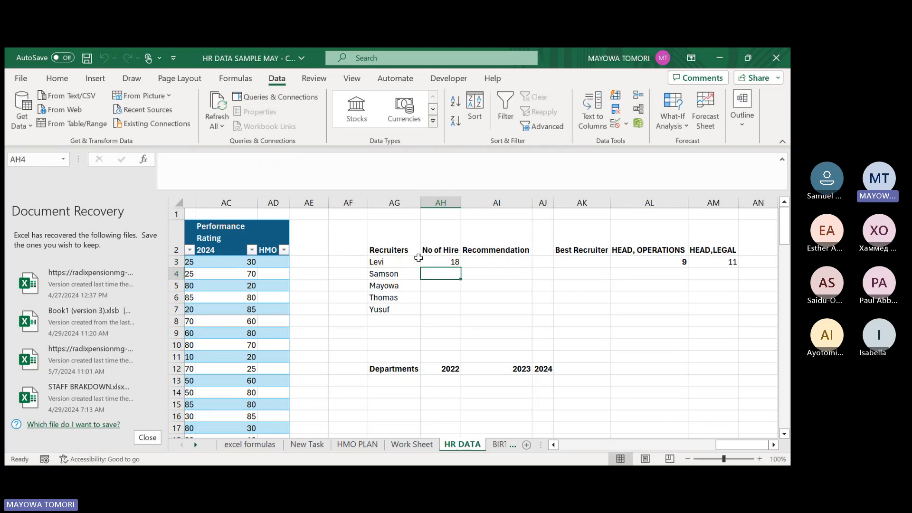
Fill the COUNTIF formula from AH3 down to AH7 for the remaining recruiters.
left_click(449, 259)
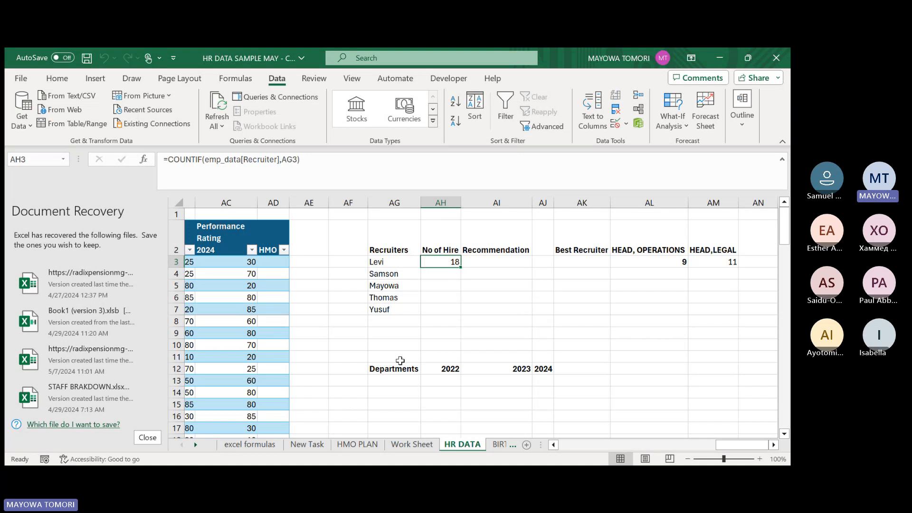
left_click(735, 449)
mouse_move(735, 448)
left_mouse_down()
mouse_move(584, 448)
mouse_move(740, 446)
left_mouse_up()
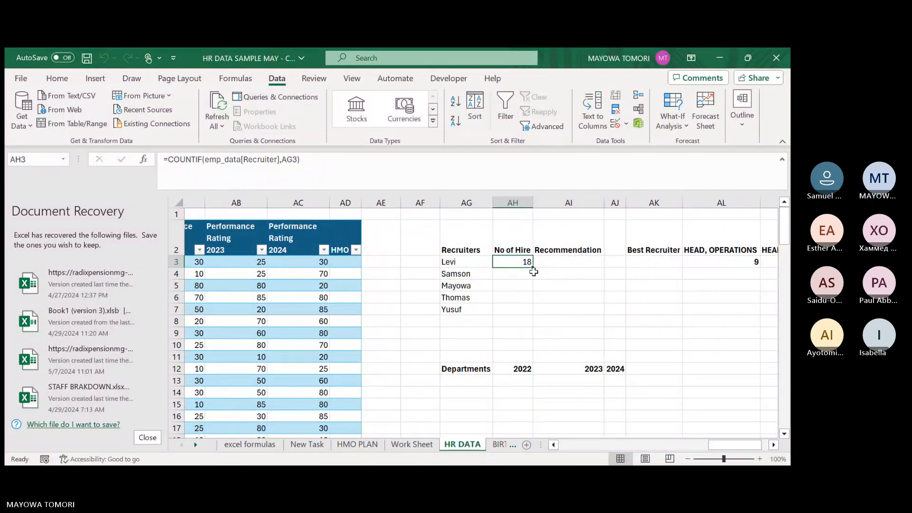
left_click_drag(534, 268, 533, 315)
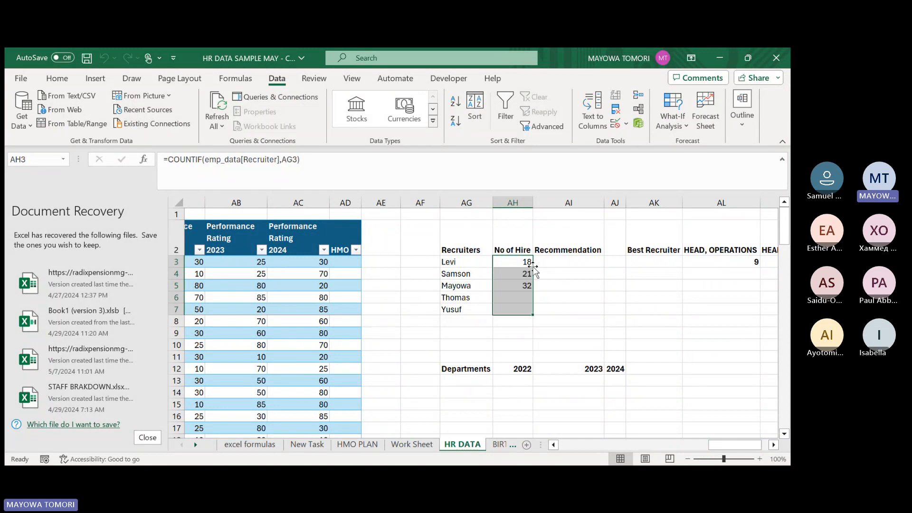
Total the No of Hire figures in AH8 with an AutoSum of AH3:AH7.
left_click(512, 322)
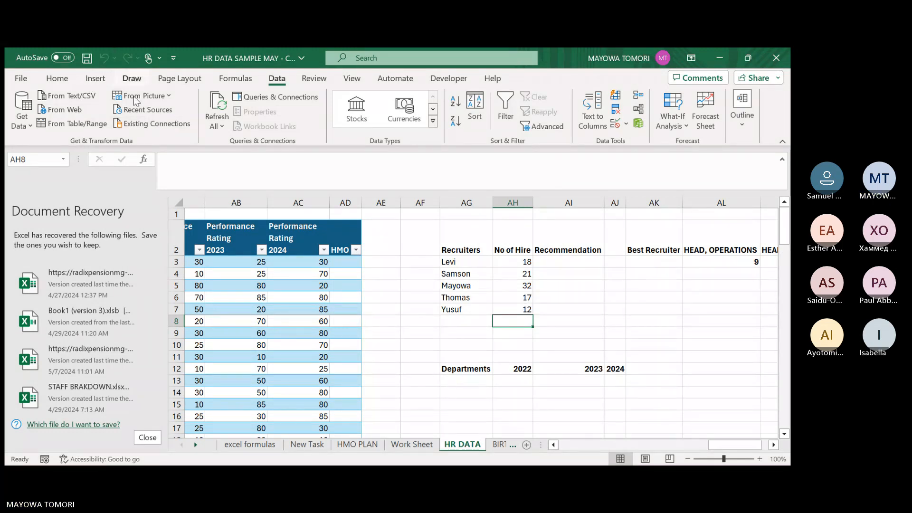
left_click(57, 78)
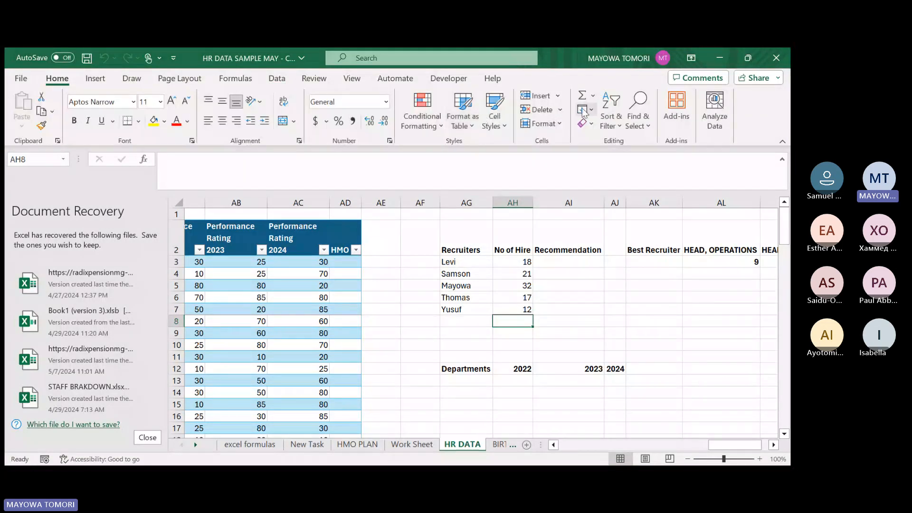
left_click(583, 97)
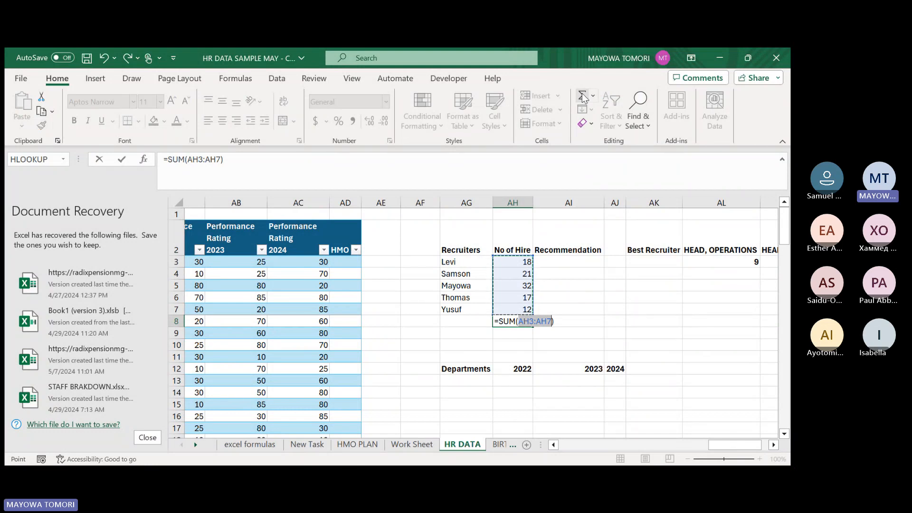
key("Return")
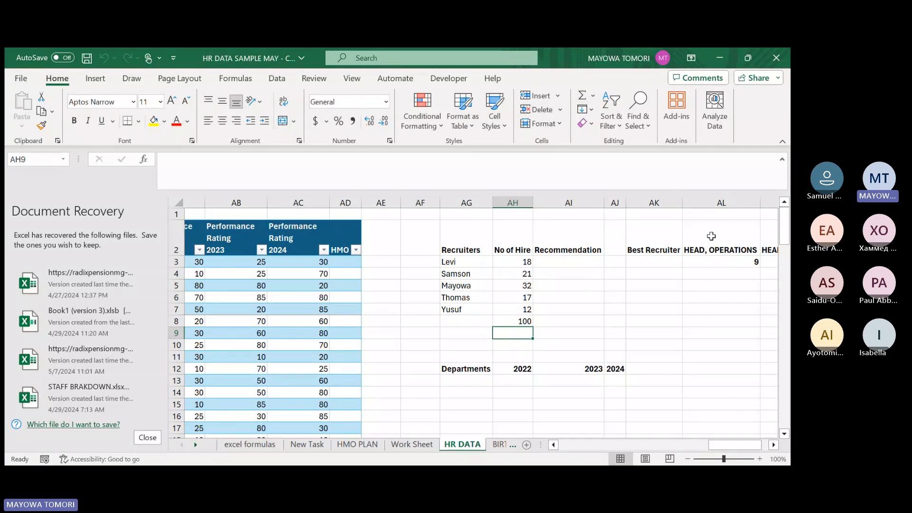
Check the recruiter rule on the New Task sheet and begin an IF formula in HR DATA cell AI3 with the condition AH3>=18.
left_click(554, 261)
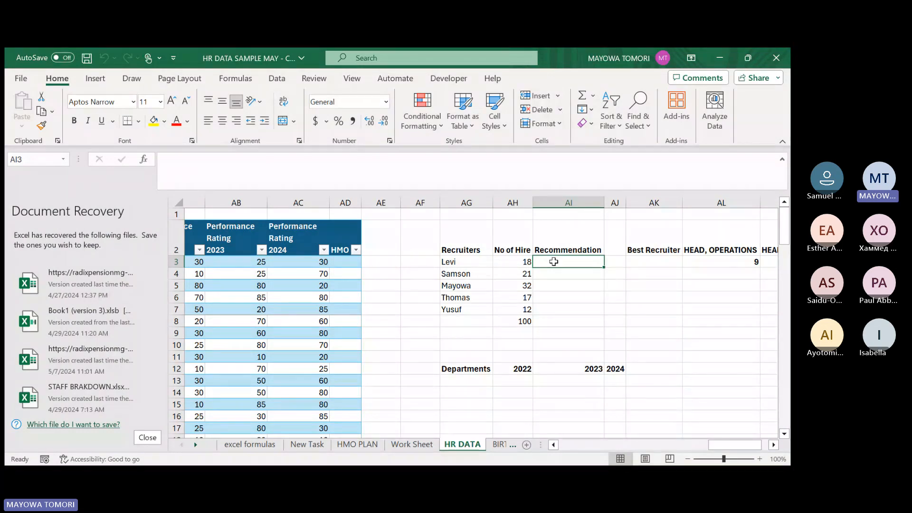
left_click(305, 445)
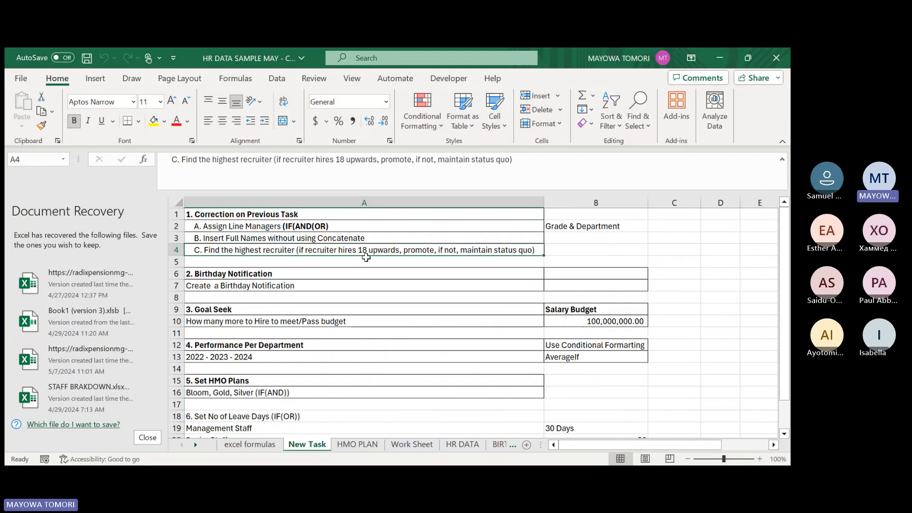
left_click(461, 446)
type("=")
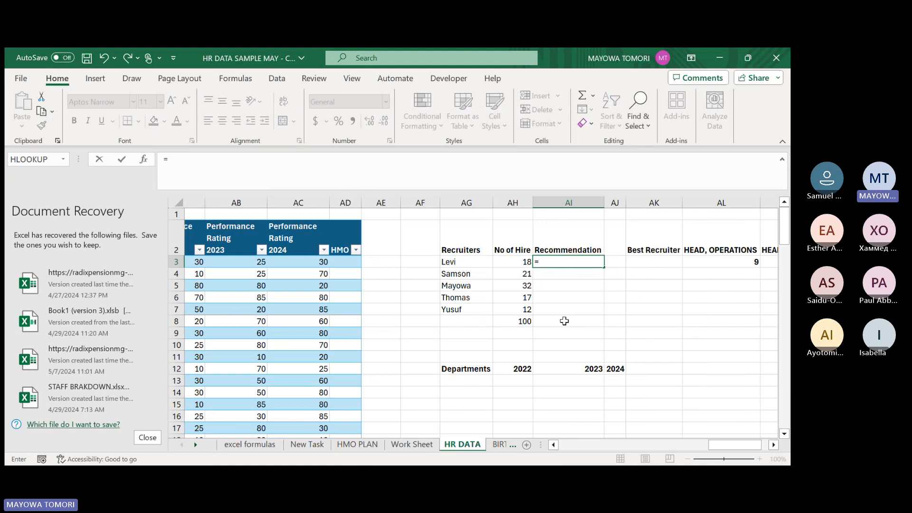
type("IF(")
left_click(513, 260)
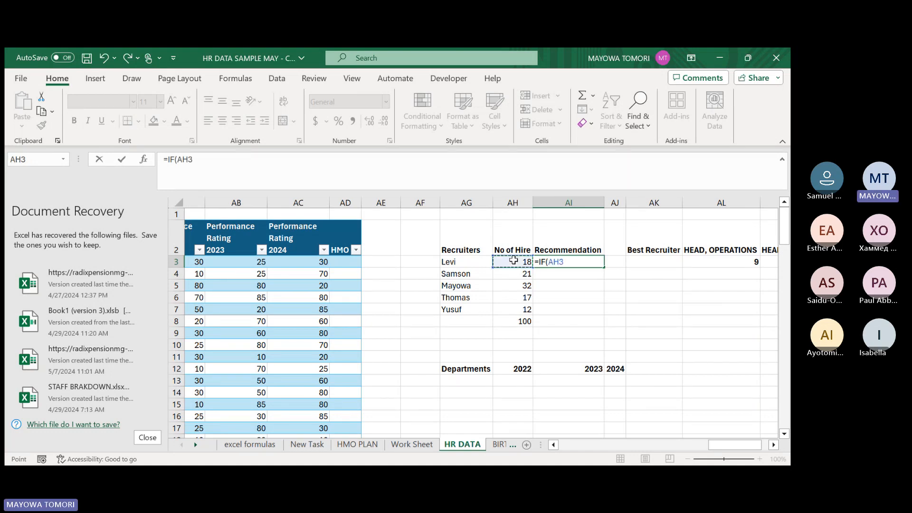
type(">+")
key("BackSpace")
type("=18")
key("Return")
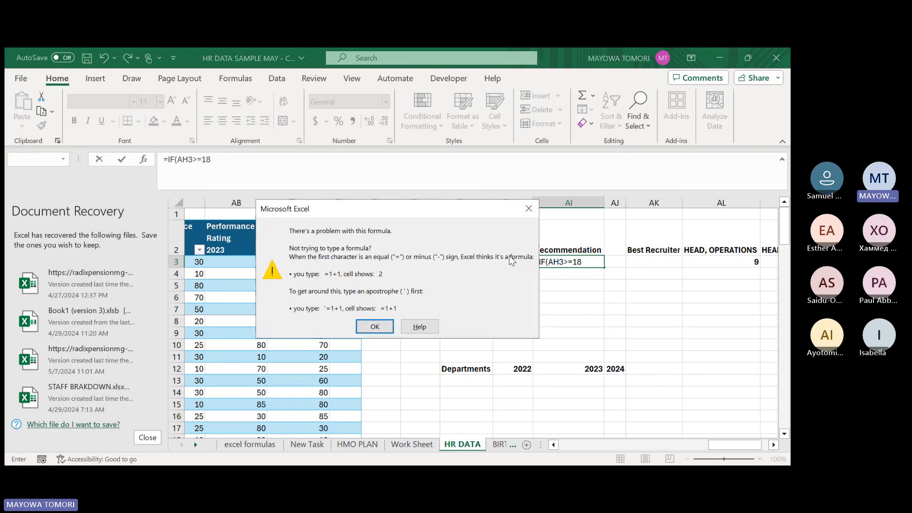
key("Return")
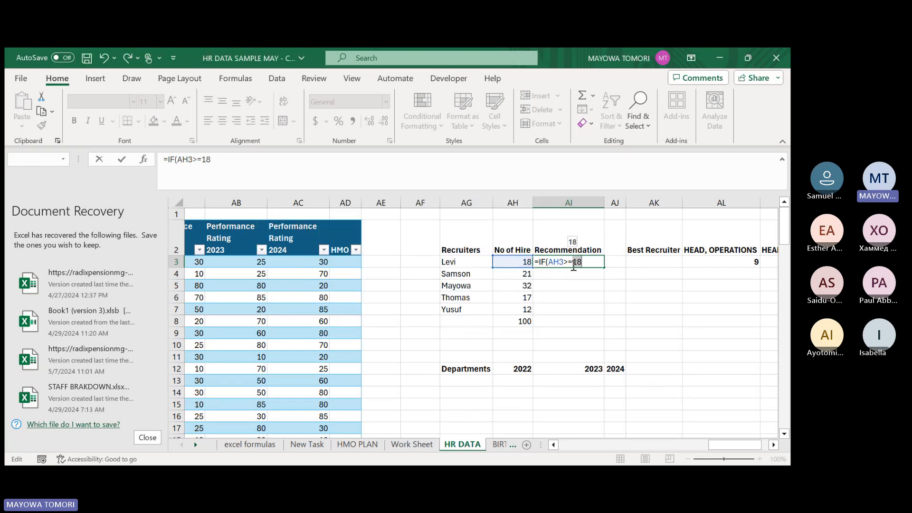
Change the IF condition in AI3 to AH3>18 and add "Promote" as the value if true.
left_click(574, 266)
key("BackSpace")
left_click(586, 260)
type(",\"Promot")
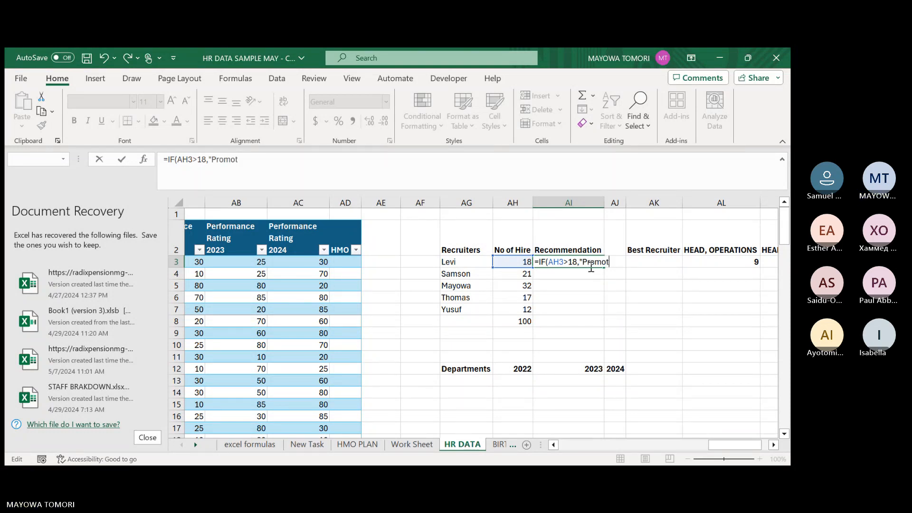
type("e\",")
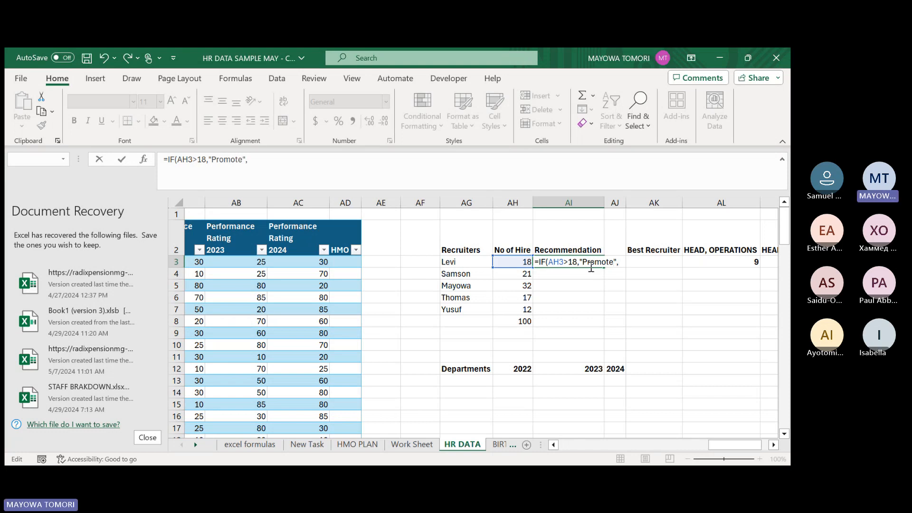
type("\"Maintain Stat")
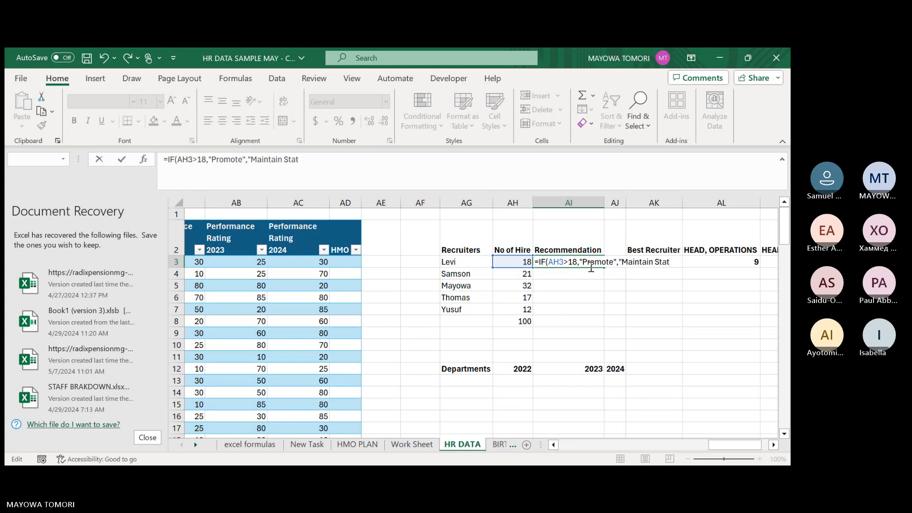
type("us W")
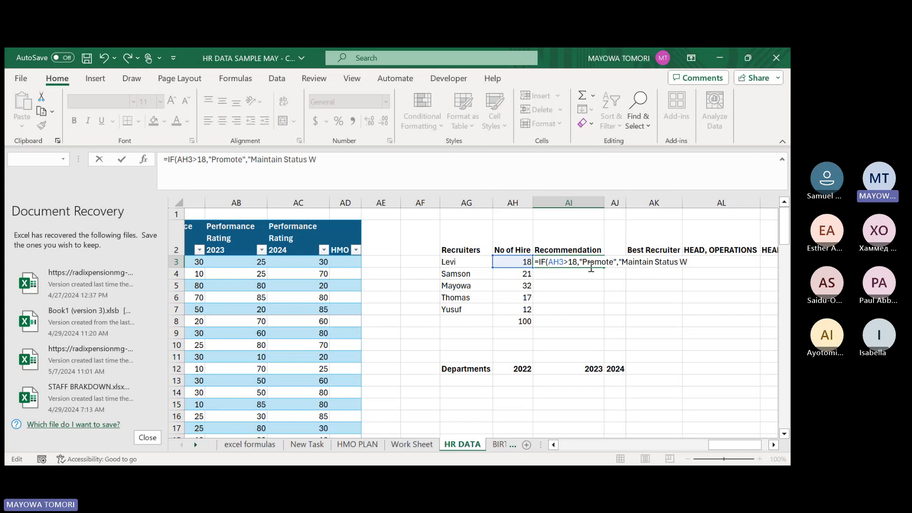
Add "Maintain Status Quo" as the value if false in AI3, and fill the completed formula down to AI7.
key("BackSpace")
type("Quo\"")
key("Return")
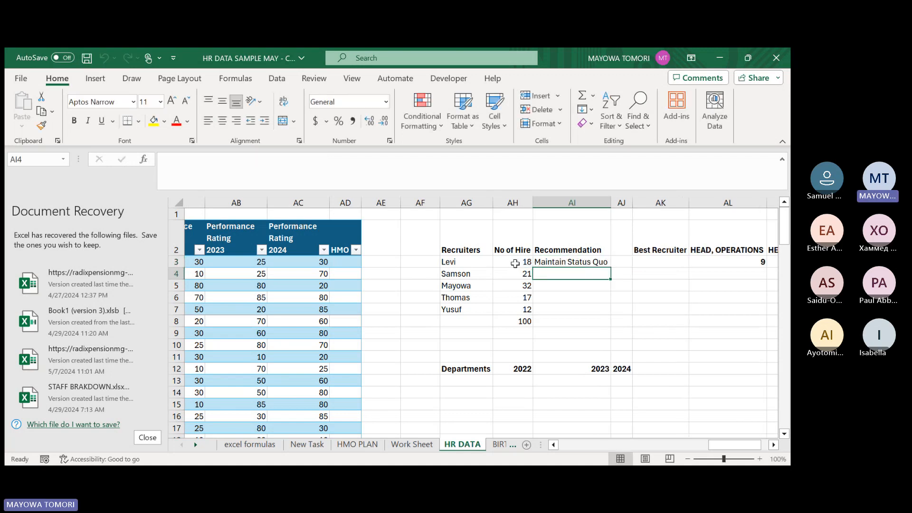
left_click(554, 261)
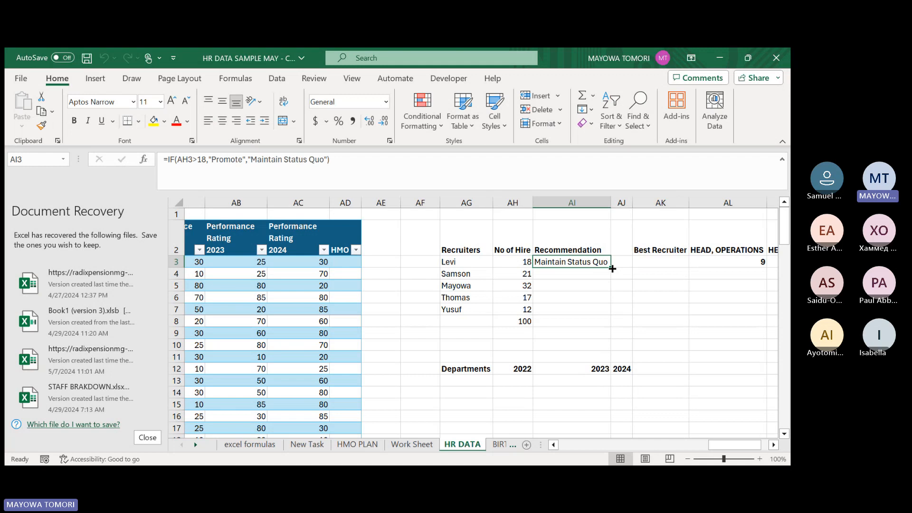
left_click_drag(615, 268, 608, 314)
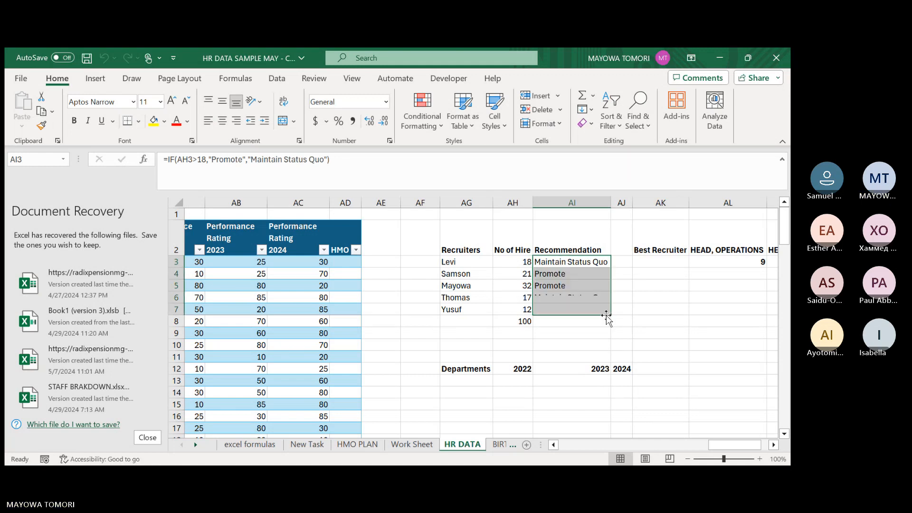
Correct the IF condition in AI3 to AH3>=18 and refill the formula down to AI7.
left_click(564, 261)
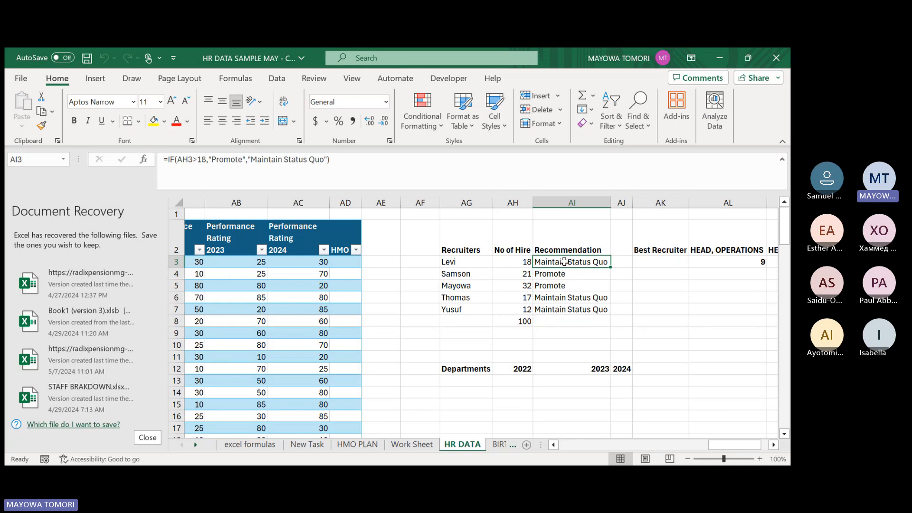
double_click(564, 262)
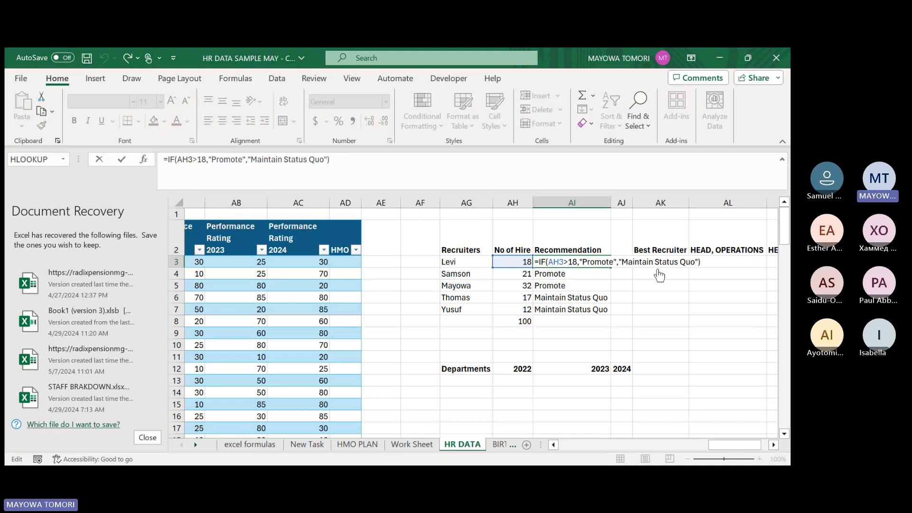
type("=")
key("Return")
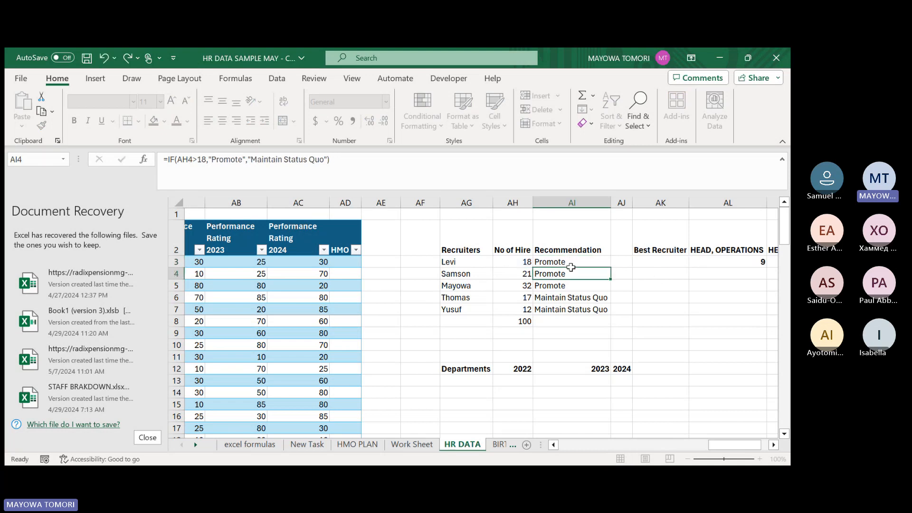
left_click(600, 263)
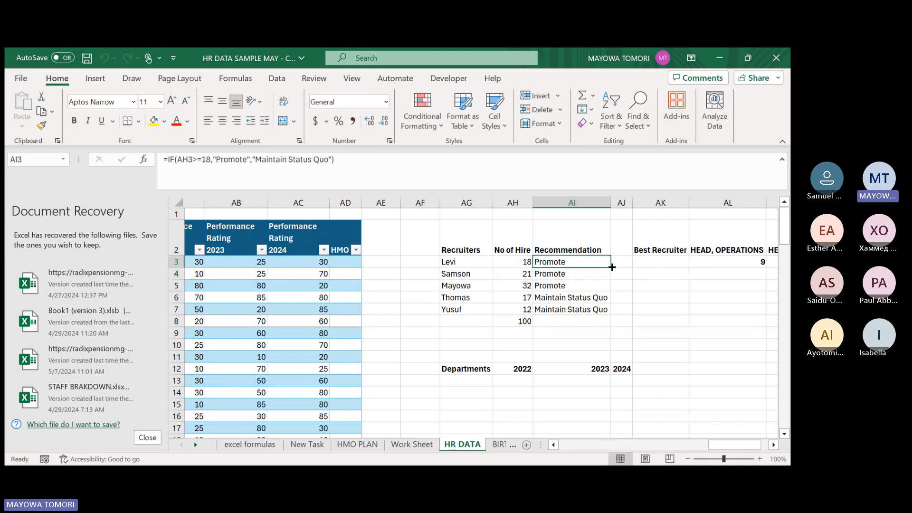
double_click(612, 269)
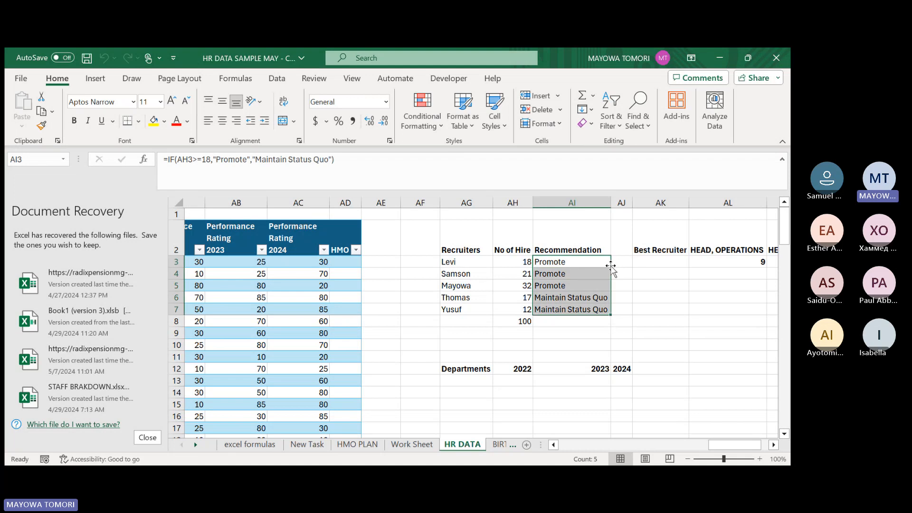
Review the formulas under Recruiters, No of Hire and Recommendation, and look back at the source columns of the employee table.
left_click(460, 262)
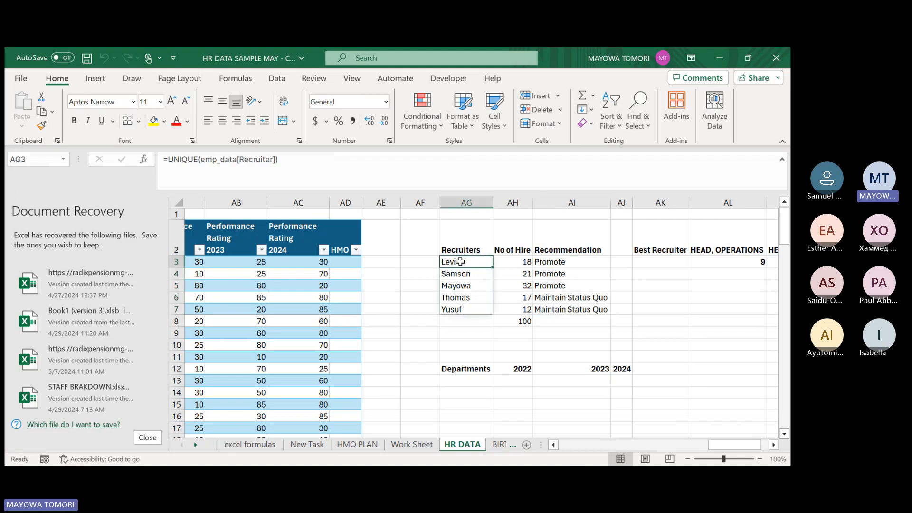
left_click(465, 309, "shift")
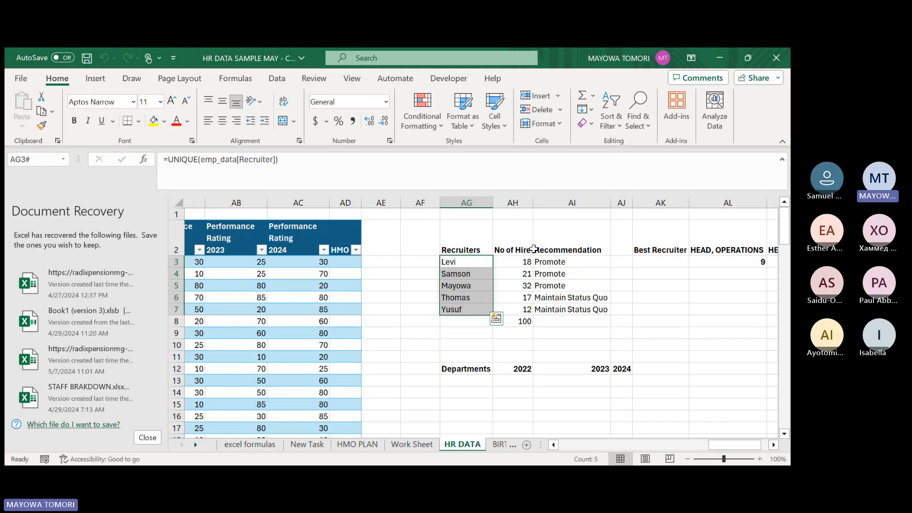
left_click(496, 260)
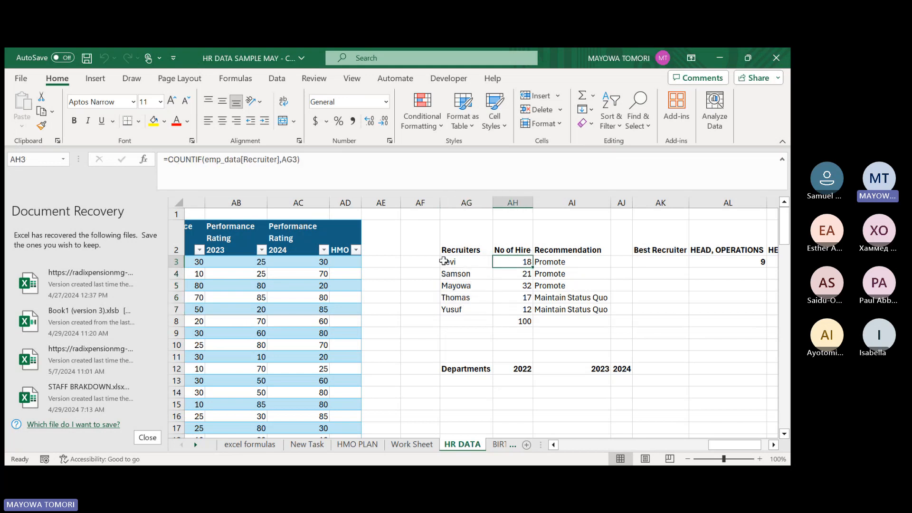
left_click(568, 260)
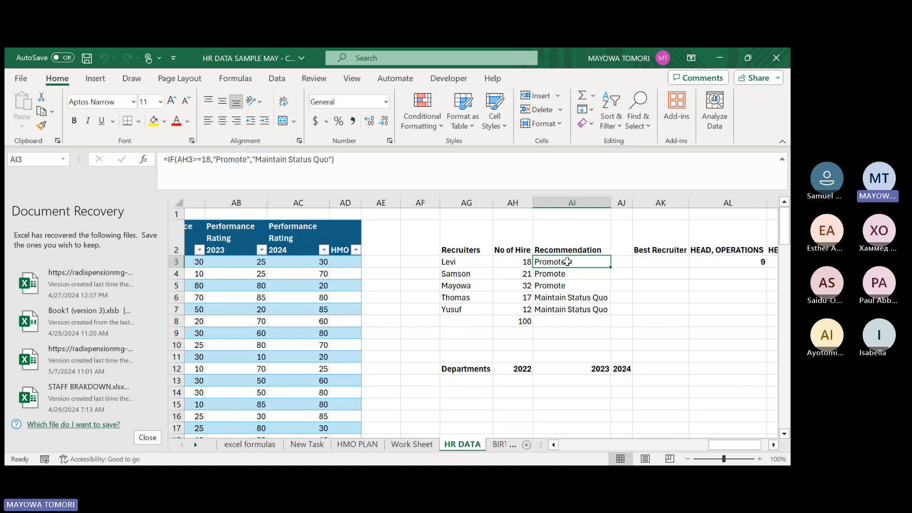
left_click(588, 298)
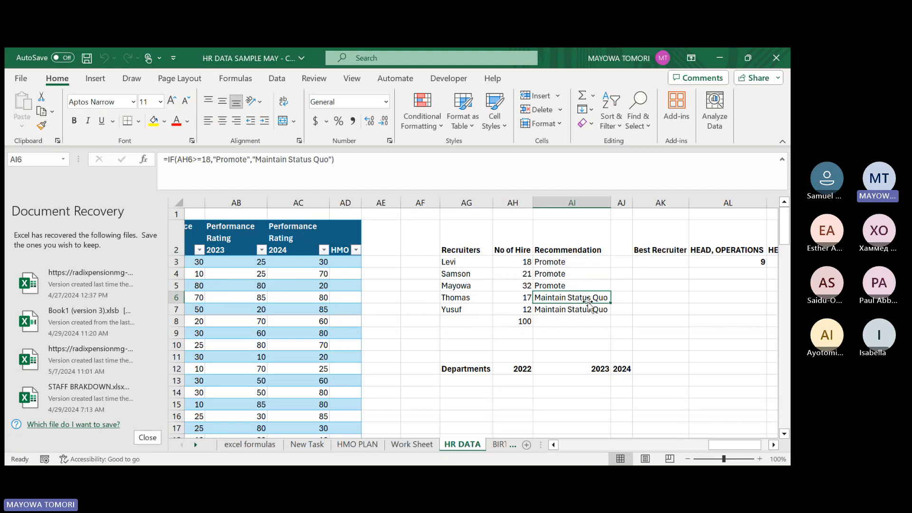
left_click_drag(577, 262, 570, 297)
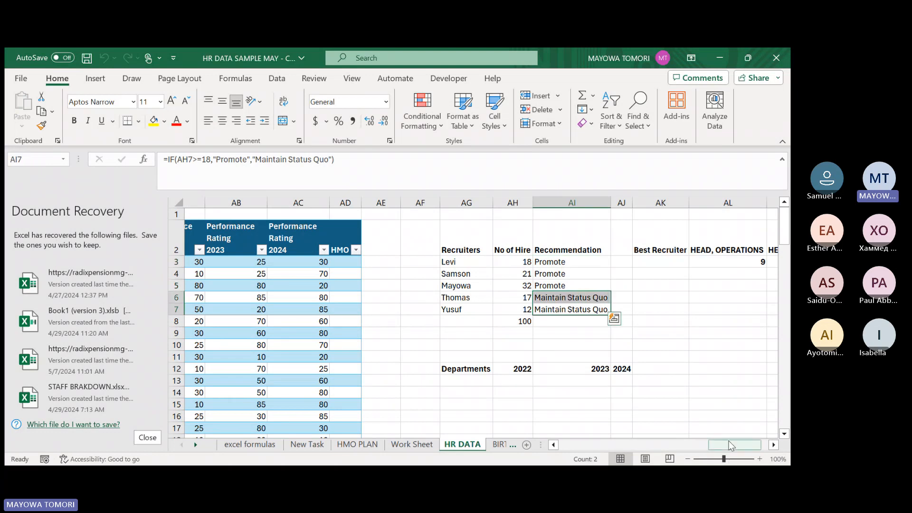
left_click_drag(729, 449, 718, 451)
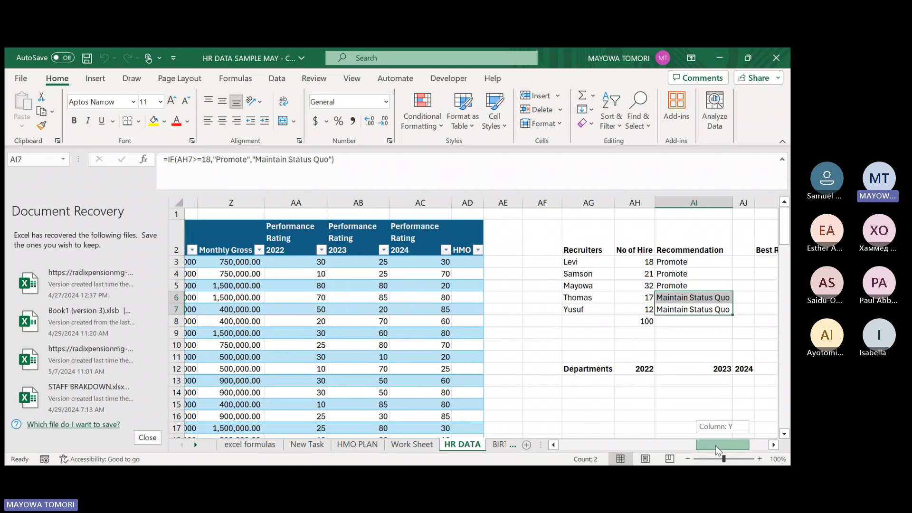
left_click(589, 321)
left_click_drag(717, 451, 696, 450)
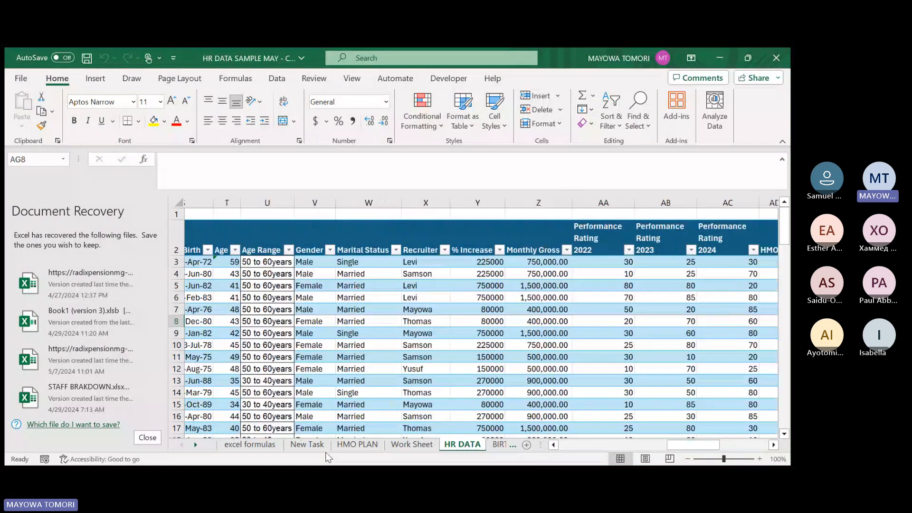
Review the Correction on Previous Task items and the Birthday Notification task on the New Task sheet.
left_click(307, 444)
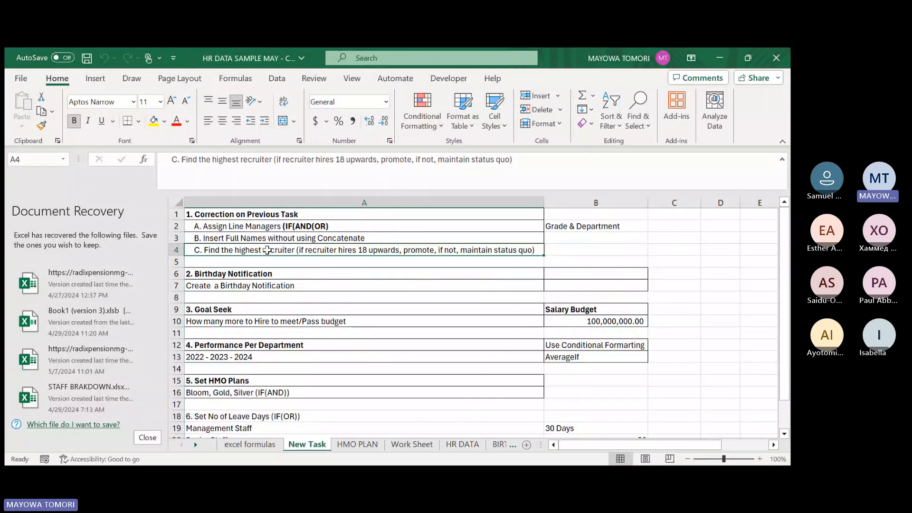
left_click_drag(252, 249, 252, 216)
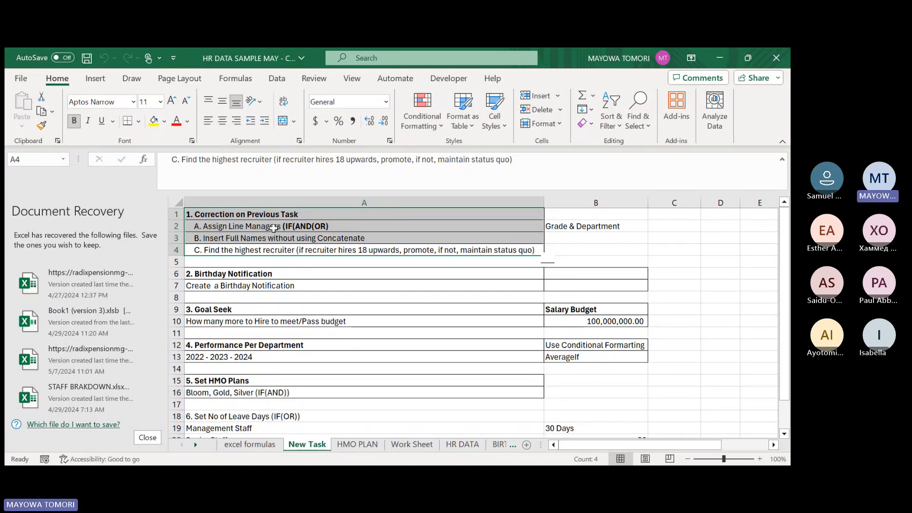
left_click(226, 272)
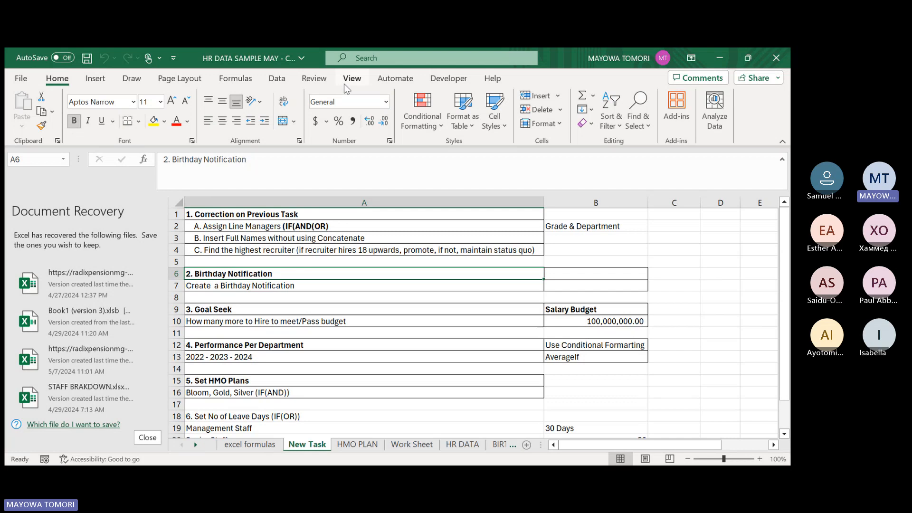
left_click(303, 283)
On the BIRTHDAY sheet, enter =emp_data[Date of Birth] in F2 under the DOB header.
left_click(502, 444)
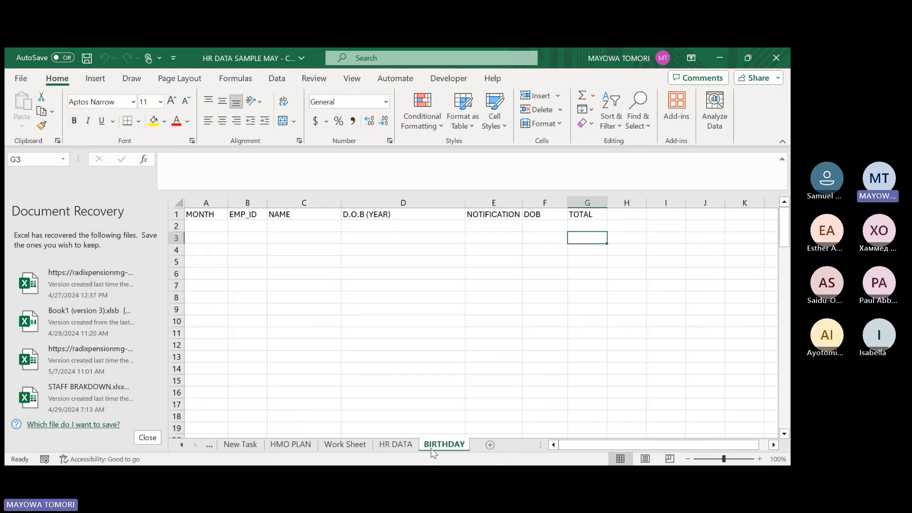
left_click(535, 224)
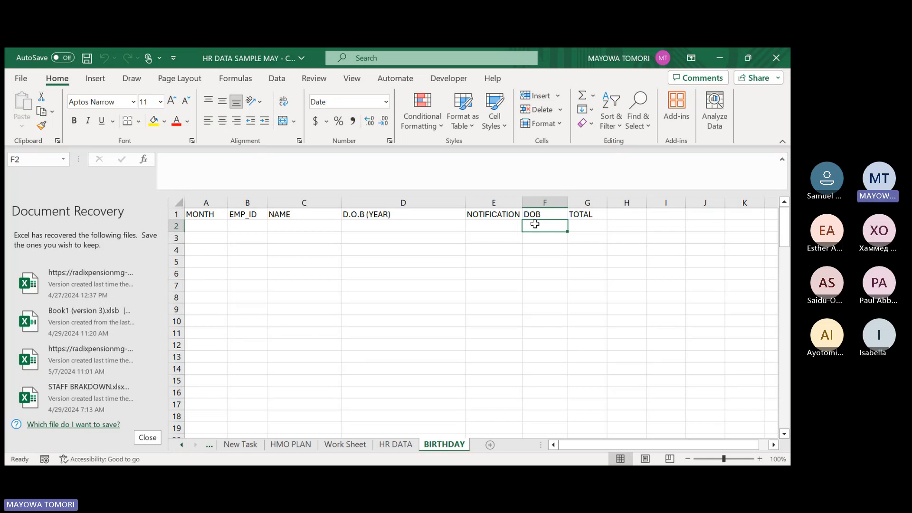
type("=")
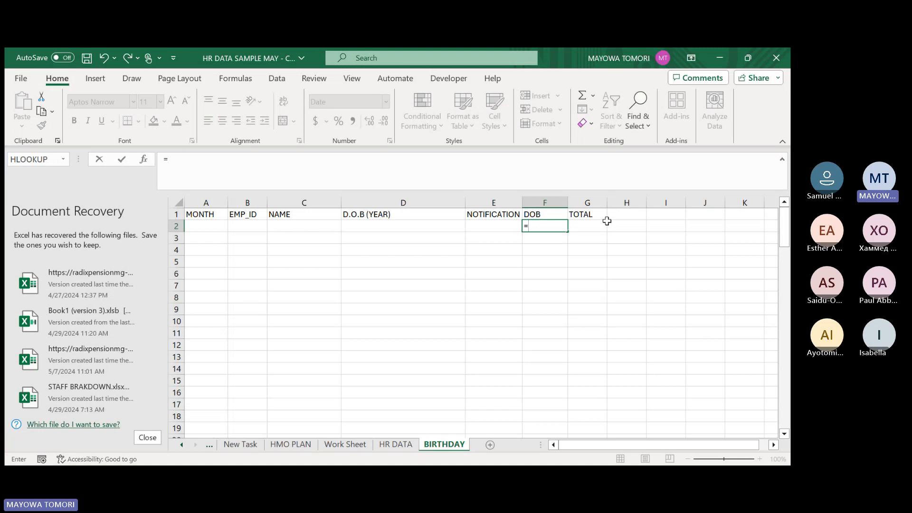
type("emp_data")
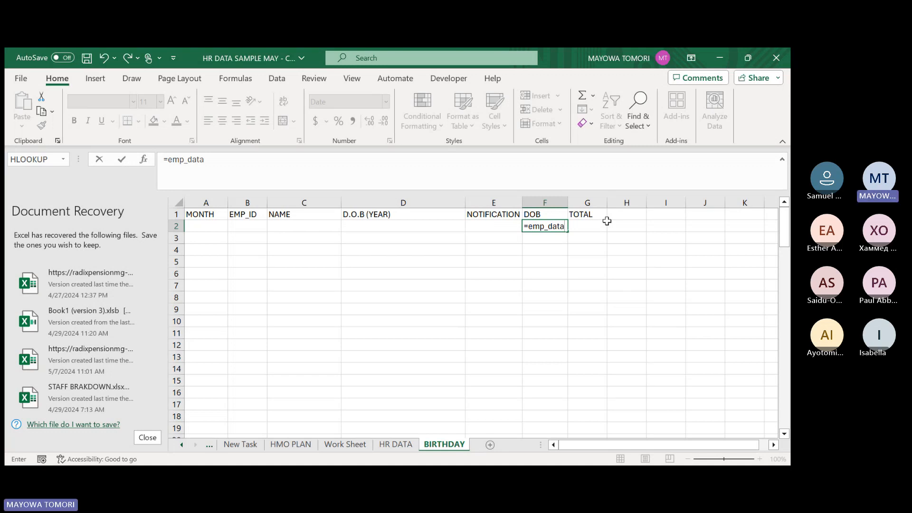
type("[")
key("Return")
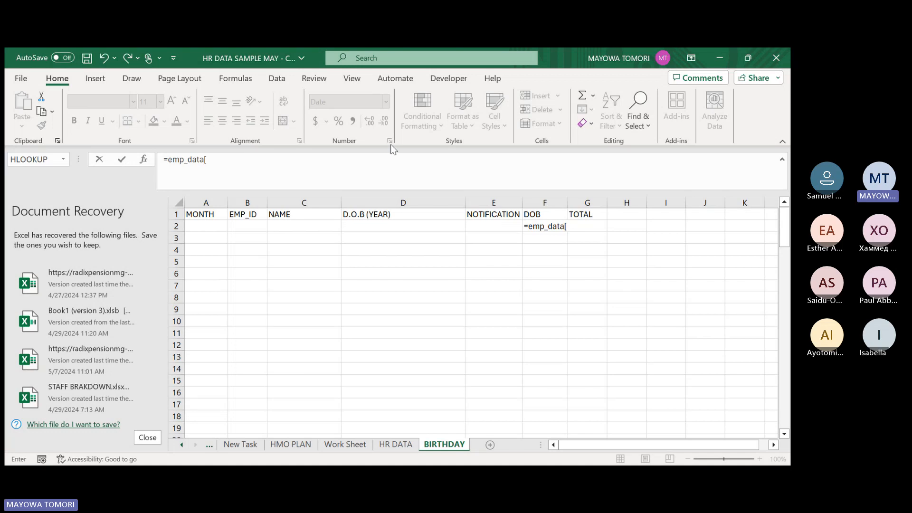
left_click(407, 156)
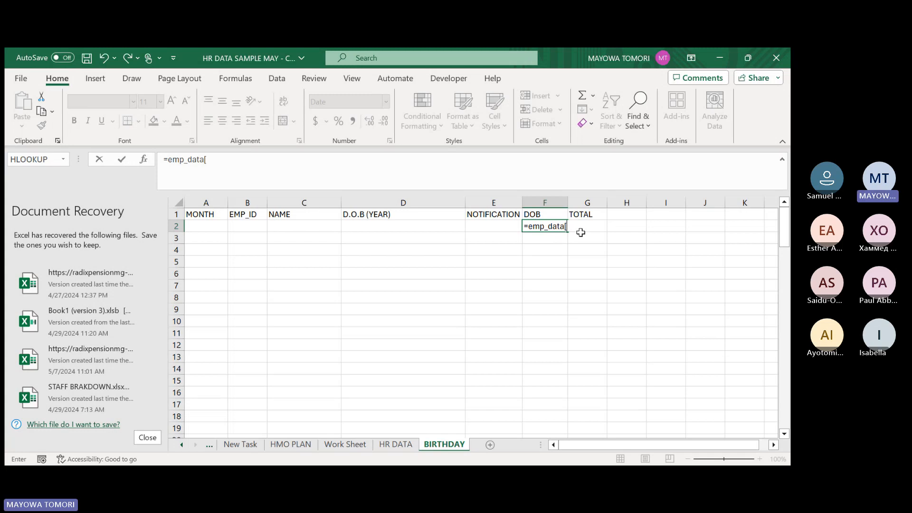
type("Date of Birth")
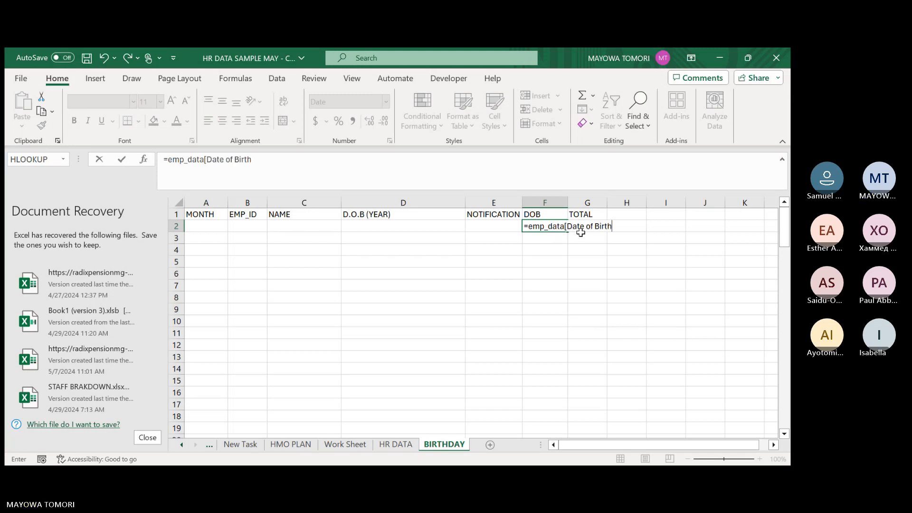
type("]")
key("Return")
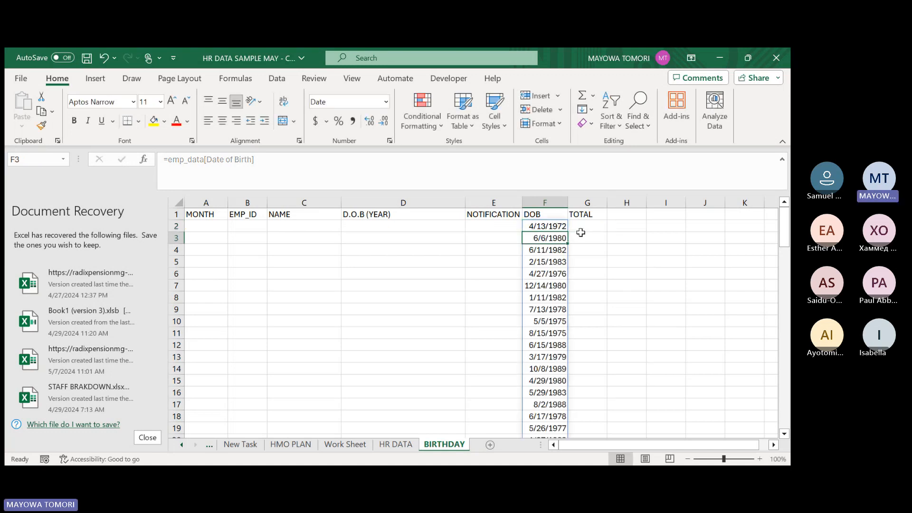
left_click(544, 226)
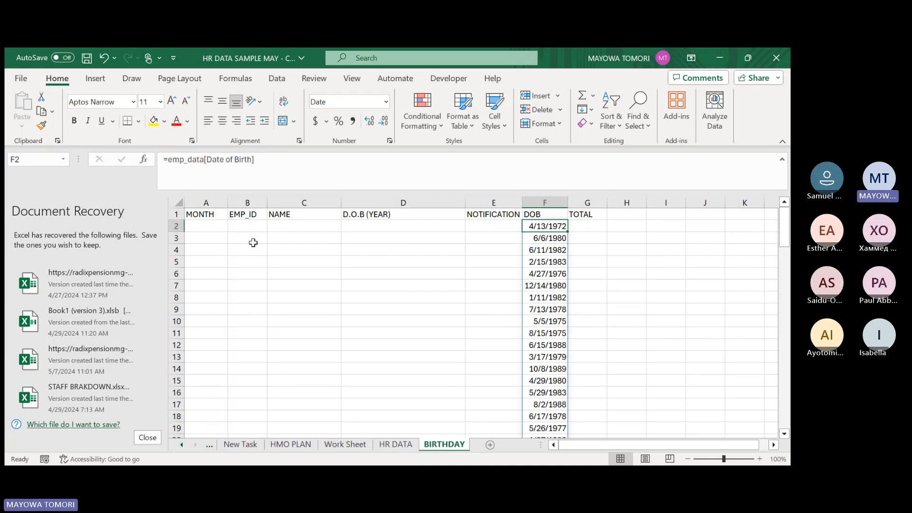
Enter =emp_data[ID] in B2 to list the employee IDs under EMP_ID.
left_click(248, 227)
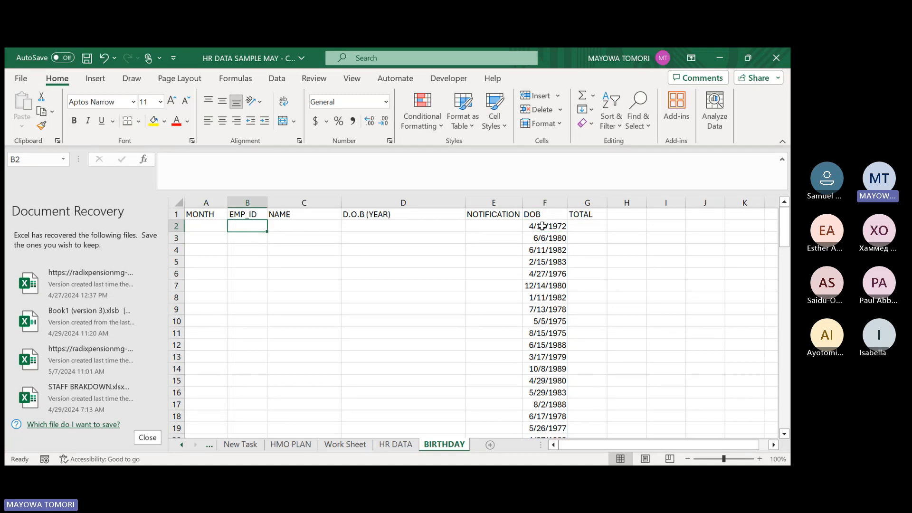
double_click(248, 226)
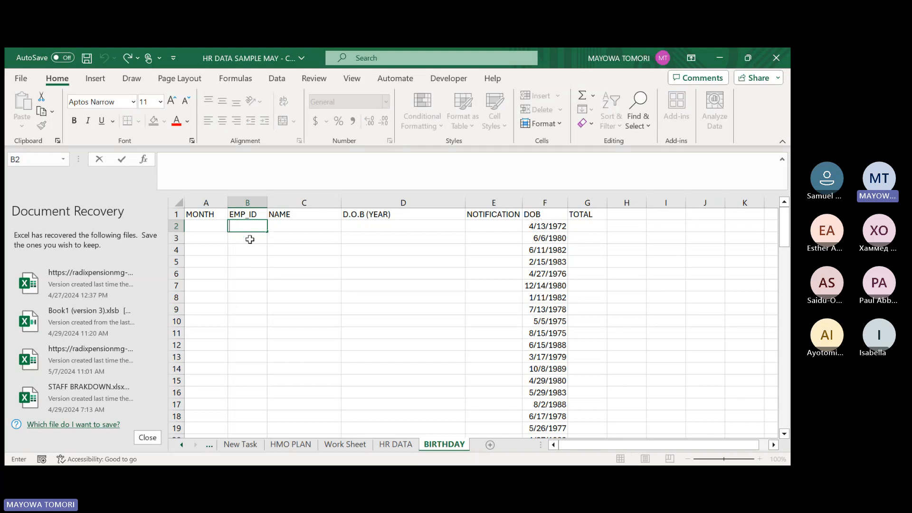
key("Escape")
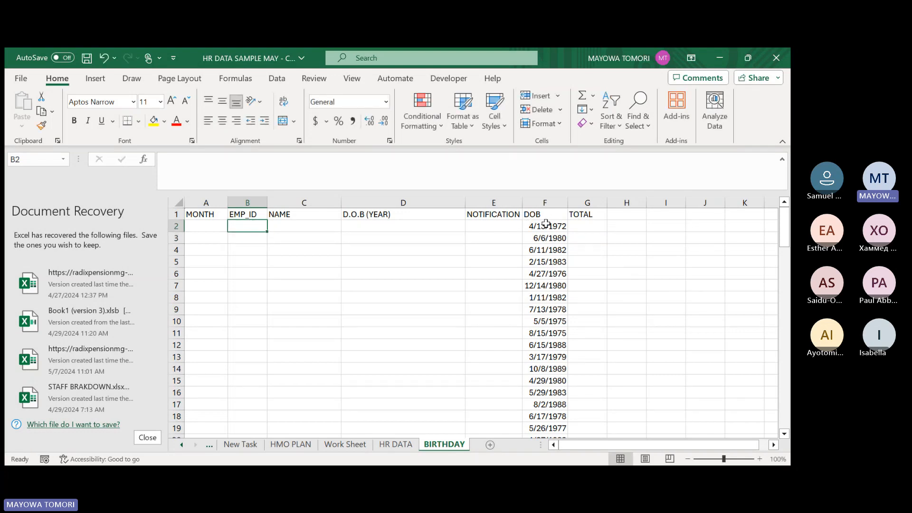
double_click(241, 232)
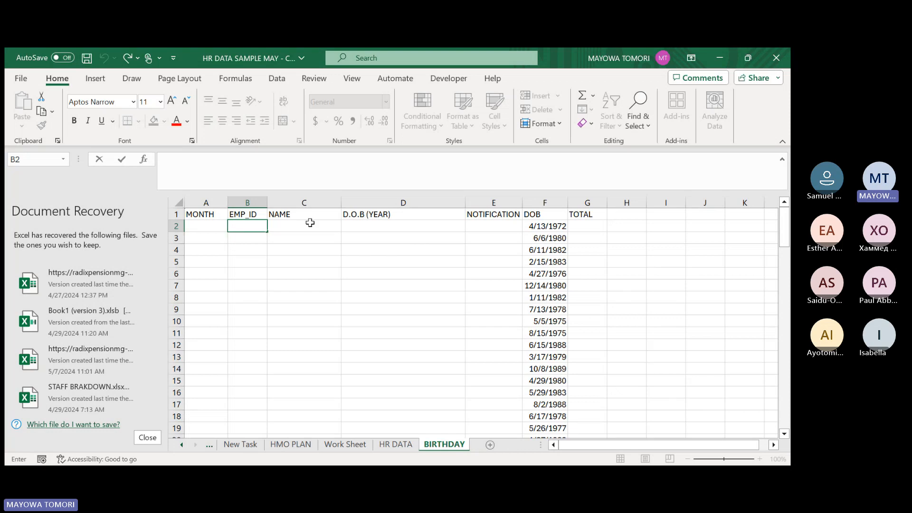
type("=emp_data")
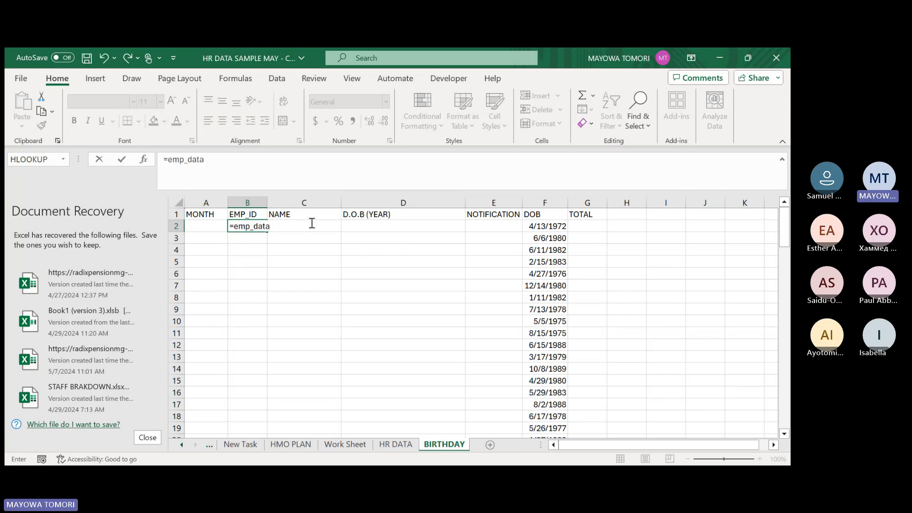
type("[ID]")
key("Return")
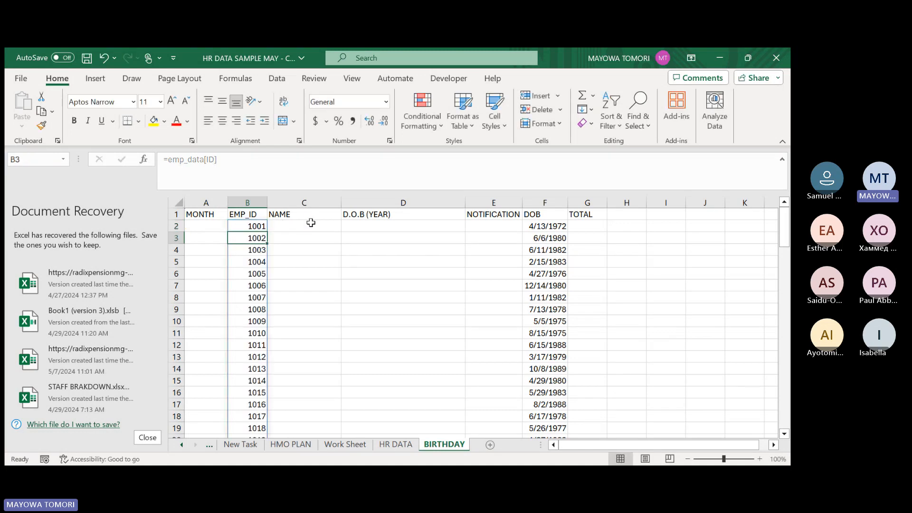
Replace the DOB formula in F2 with an XLOOKUP using B2 as lookup value and emp_data[ID] as lookup array.
left_click(530, 228)
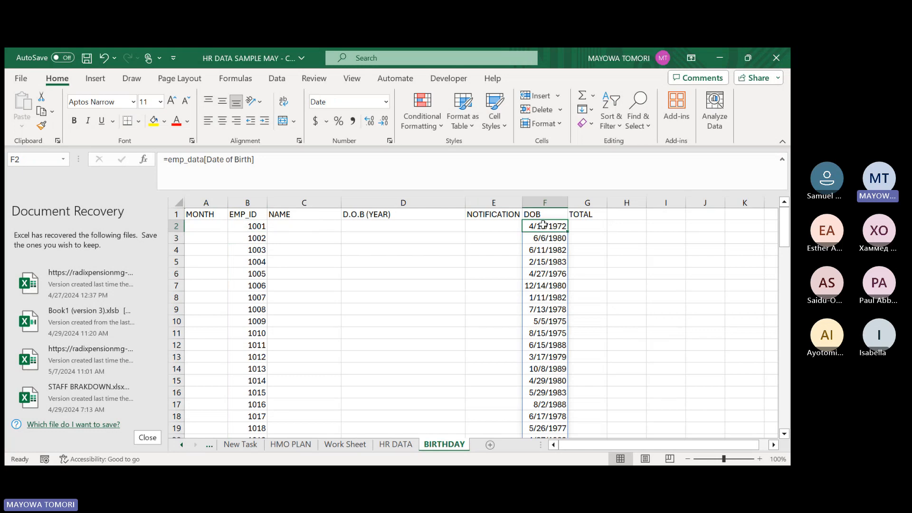
type("=")
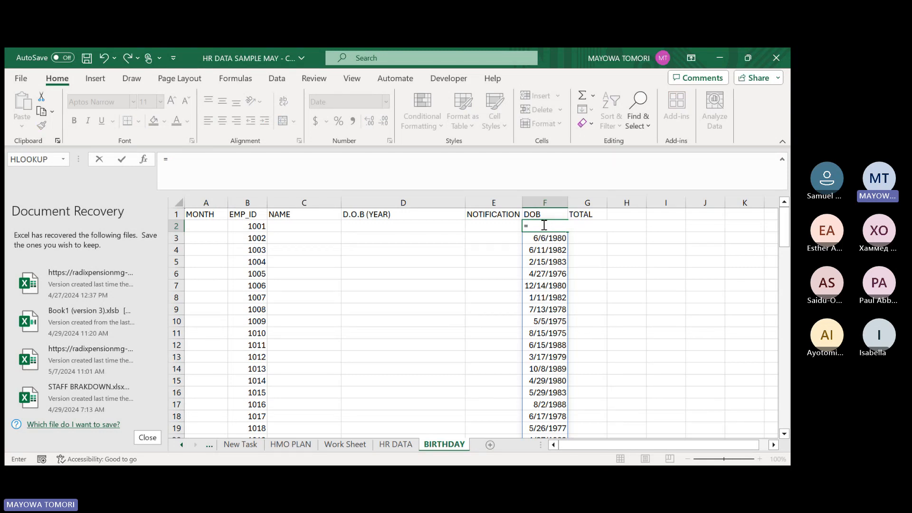
type("xlo")
key("Tab")
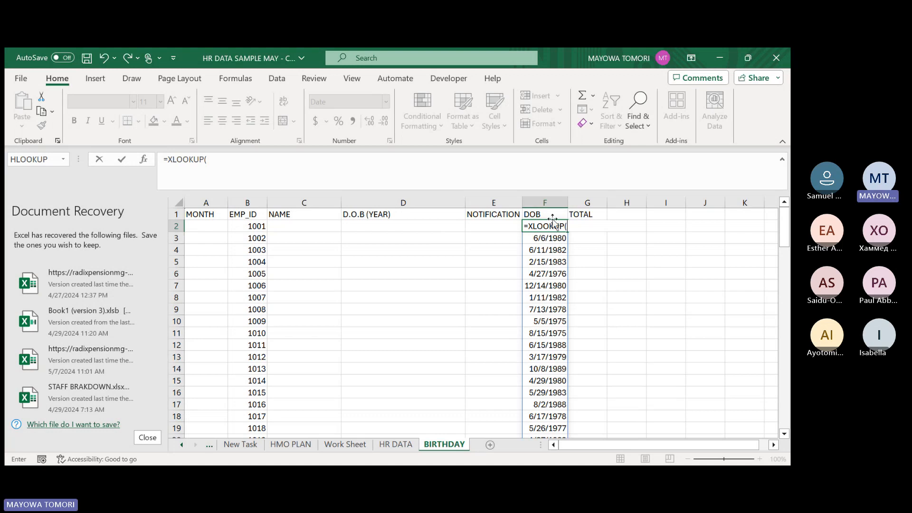
left_click(242, 226)
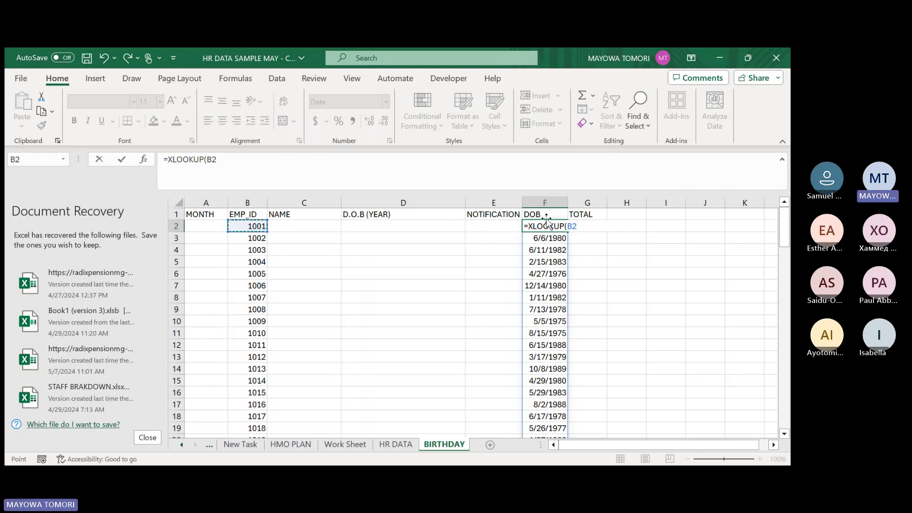
type(",emp_data")
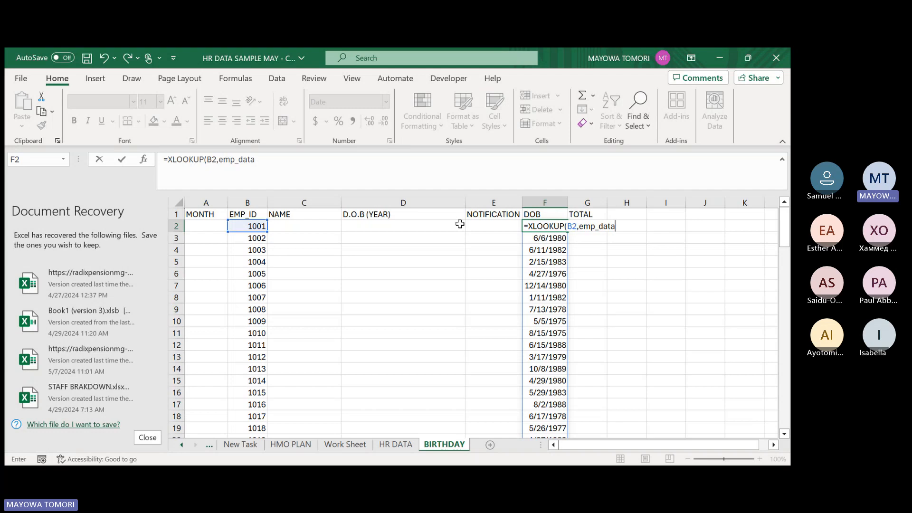
type("[")
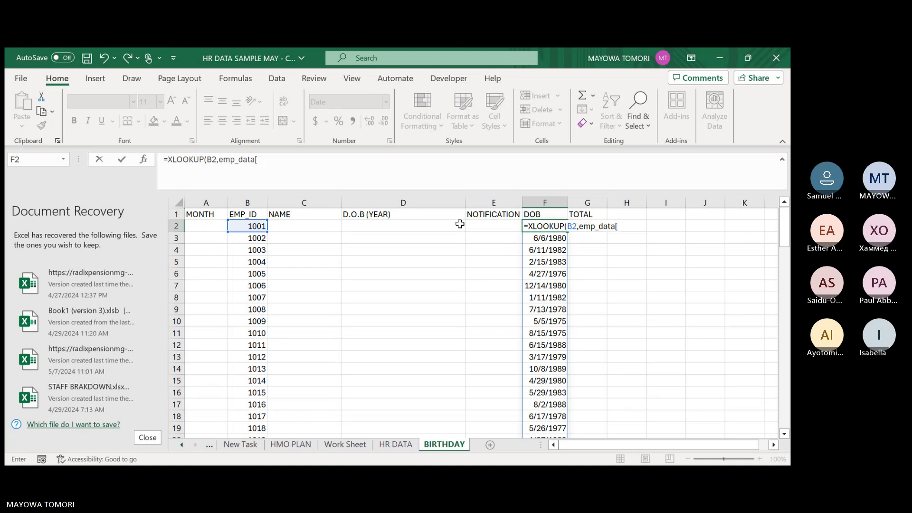
type("ID")
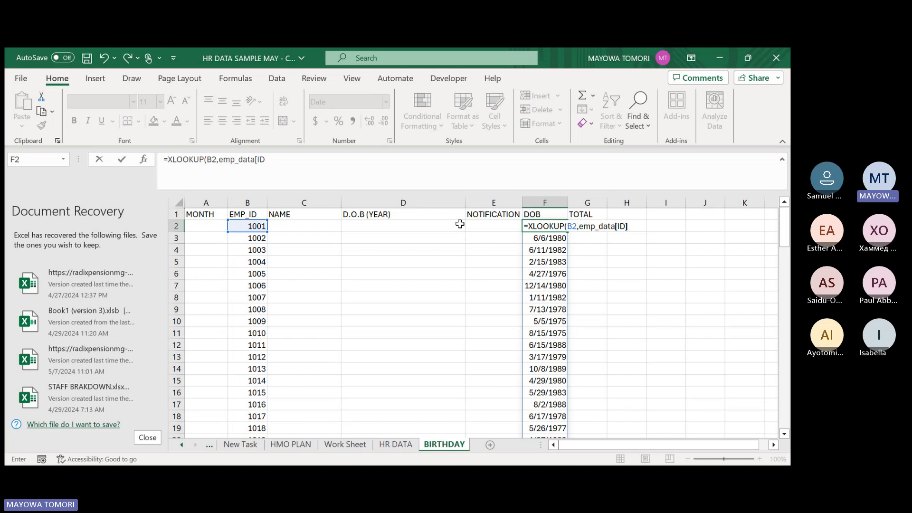
type("]")
Add emp_data[Date of Birth] as the return array and complete the XLOOKUP formula in F2.
type(",")
type("emp")
type("_data")
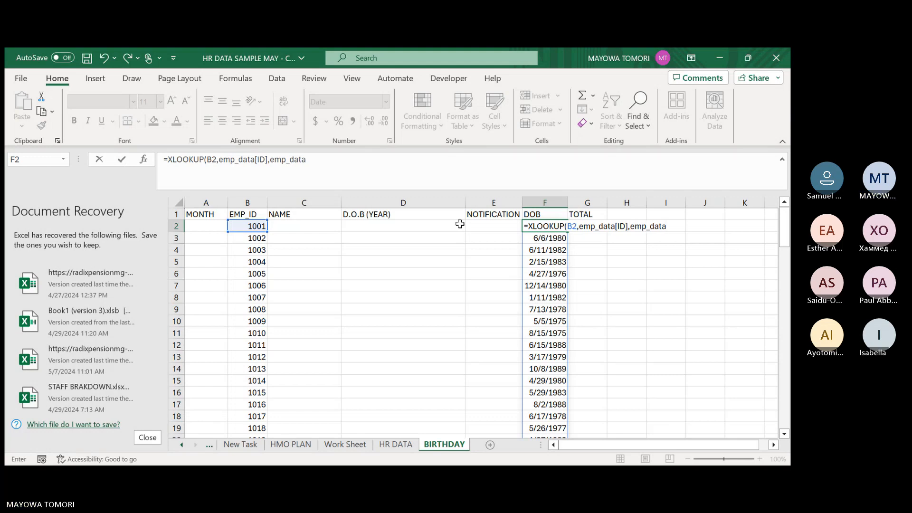
type("[")
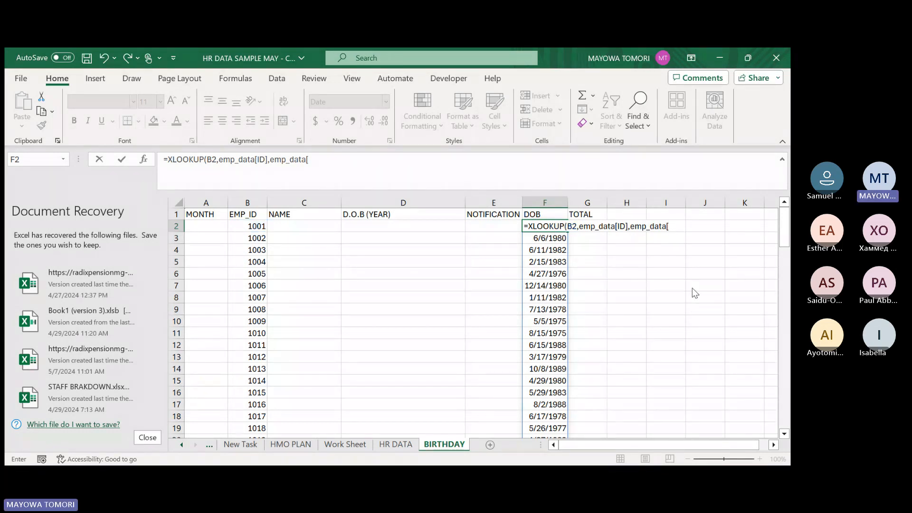
type("Date of Birth]")
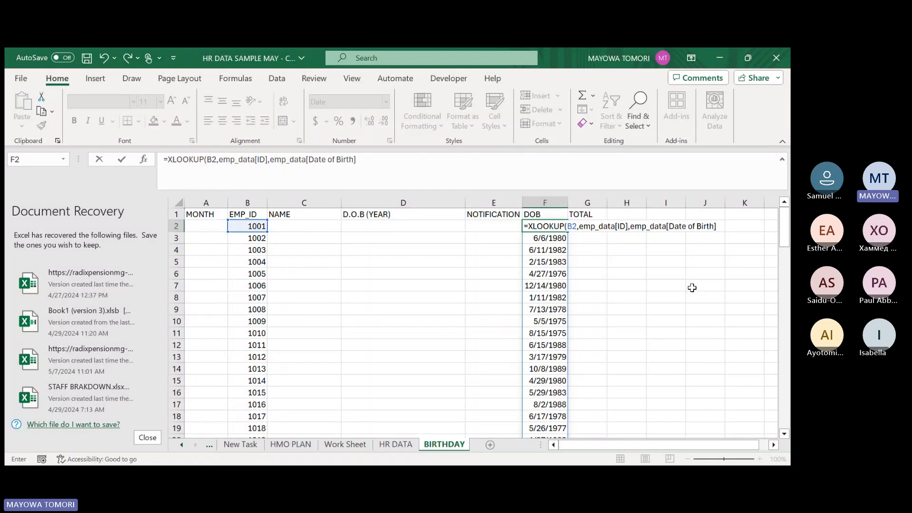
type(")")
key("Return")
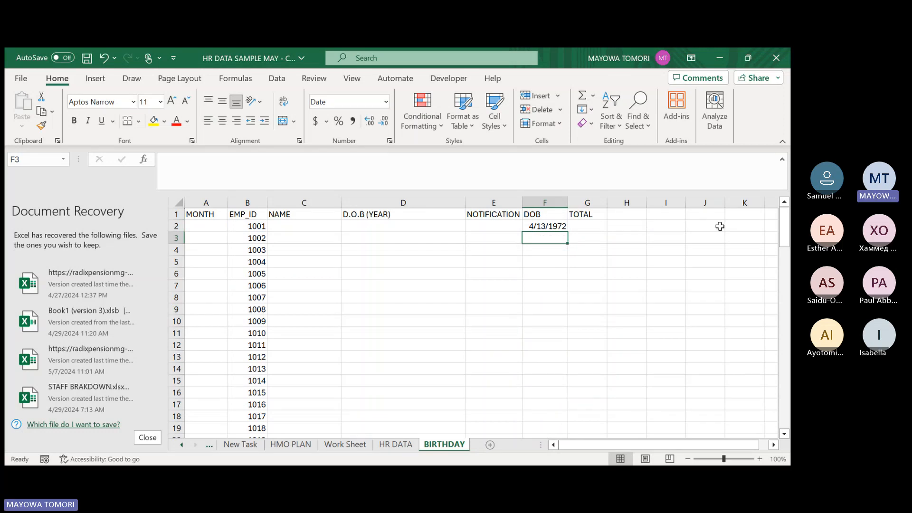
Fill the XLOOKUP formula in F2 down the DOB column for all listed employees and check the rows.
left_click(545, 227)
double_click(567, 232)
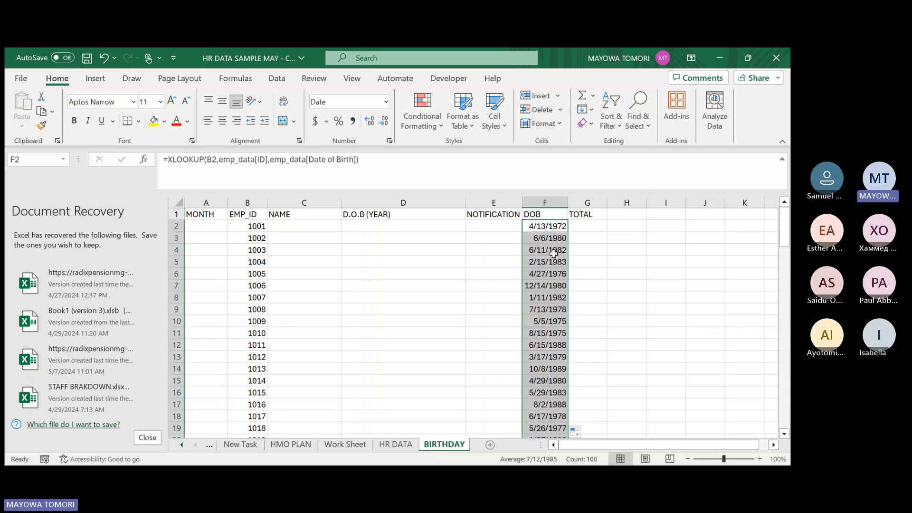
scroll(549, 286, "down", 11)
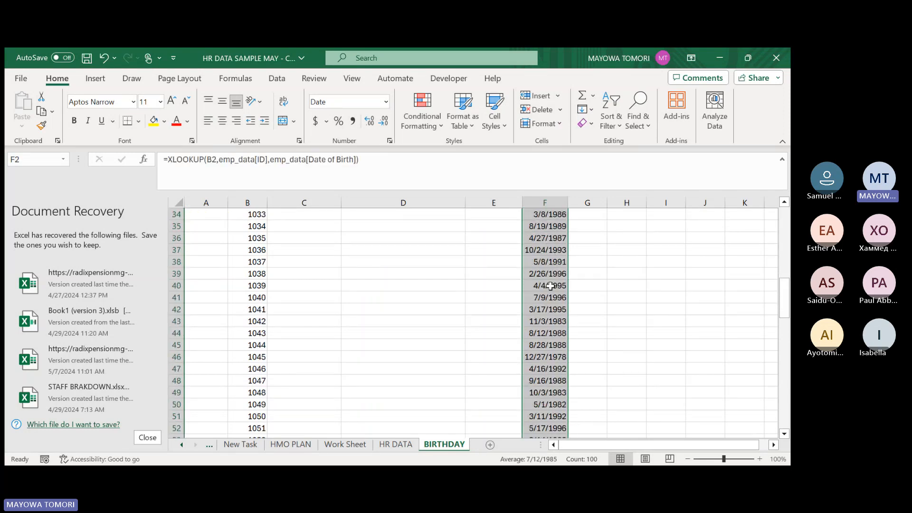
scroll(549, 285, "up", 11)
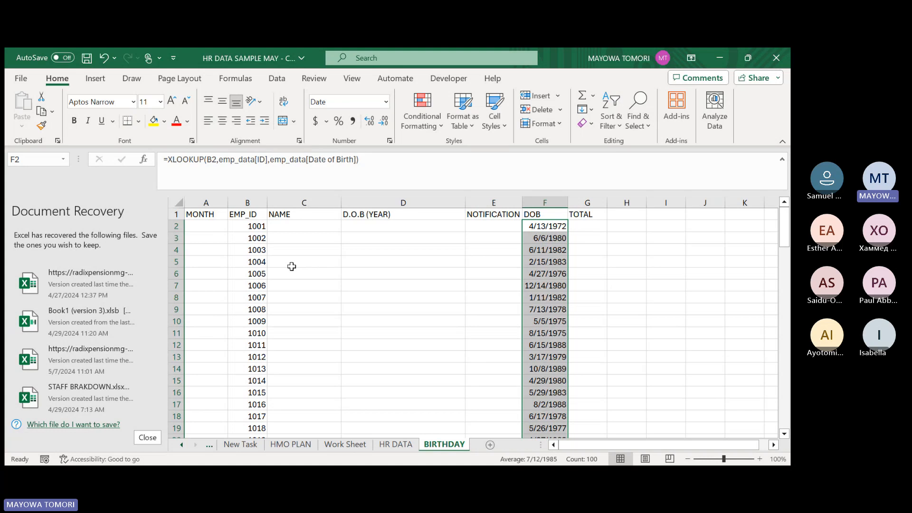
Delete the employee ID formula in B2 and undo the deletion.
left_click(248, 226)
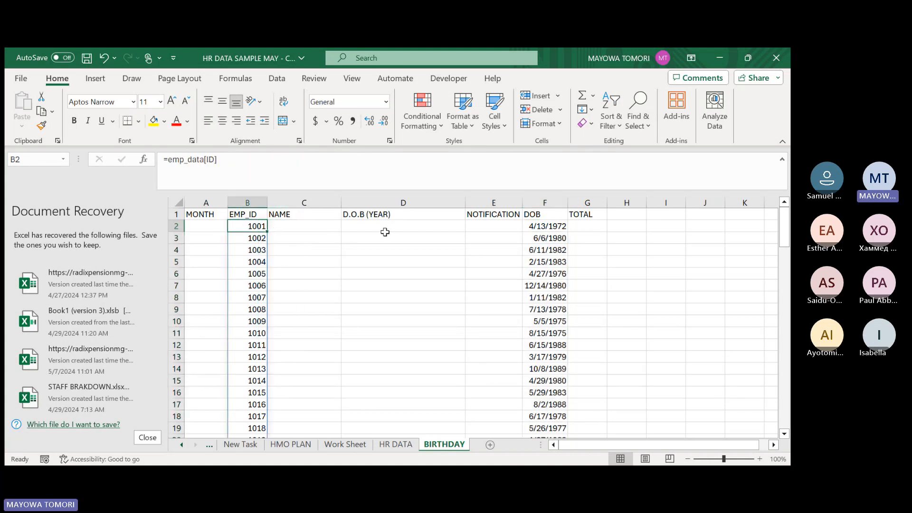
key("Delete")
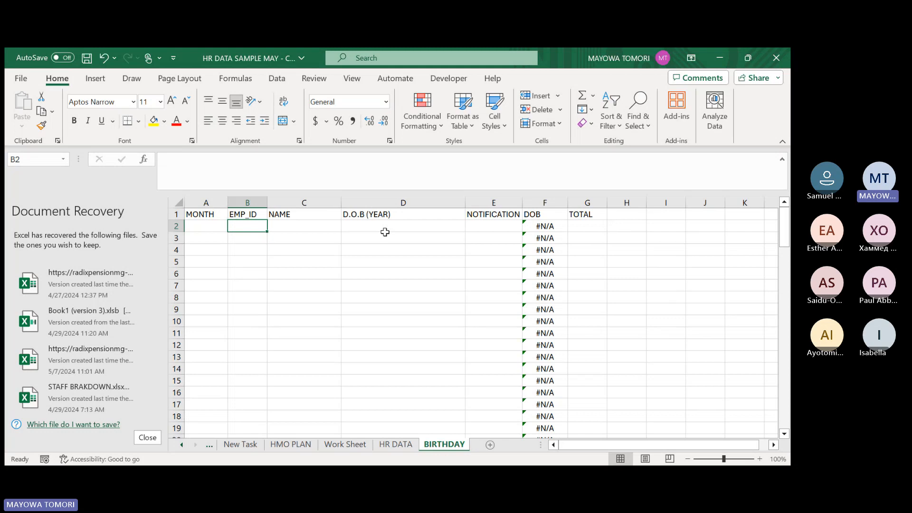
key("ctrl+z")
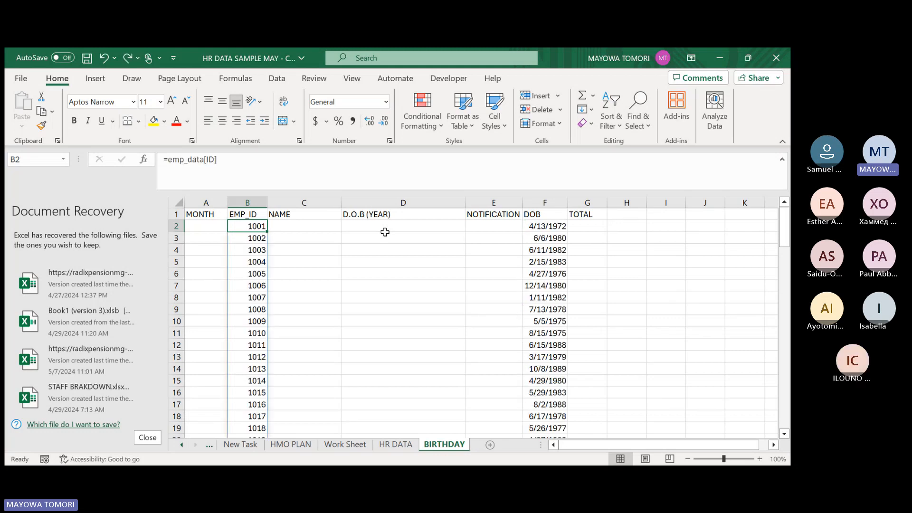
Replace the spilled emp_data[ID] formula in the EMP_ID column with its pasted values and check the content of B2.
double_click(253, 226)
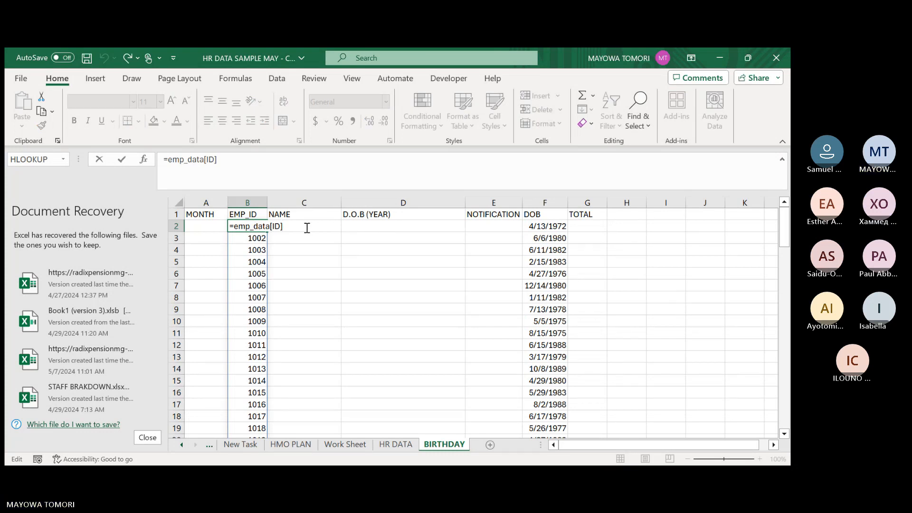
key("ctrl+Return")
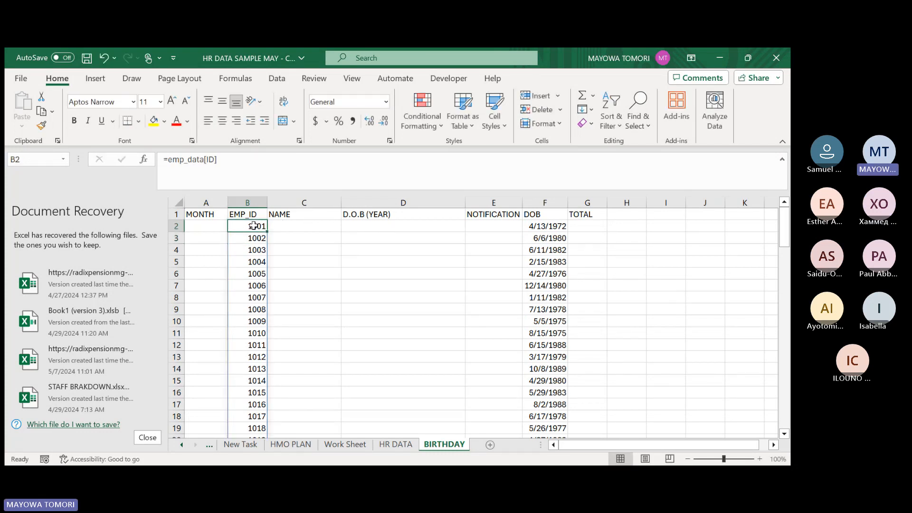
key("ctrl+shift+Down")
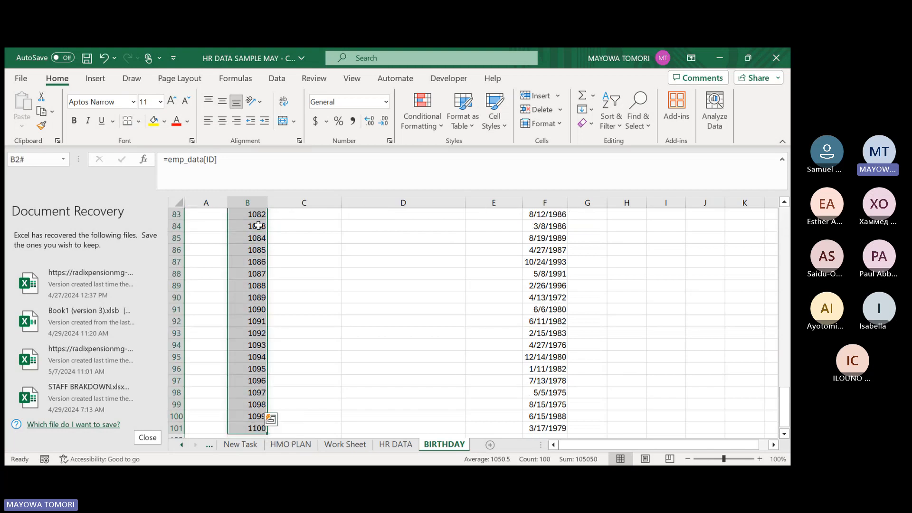
key("ctrl+c")
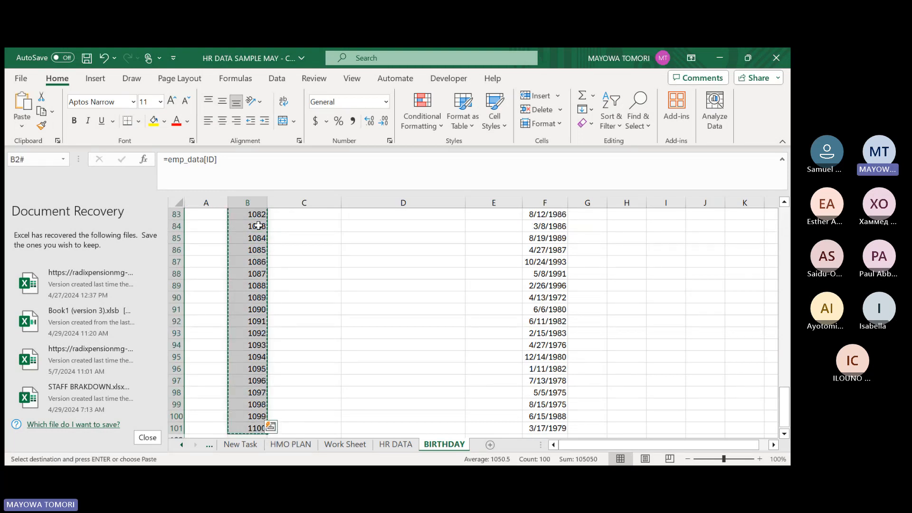
key("ctrl+v")
left_click(301, 230)
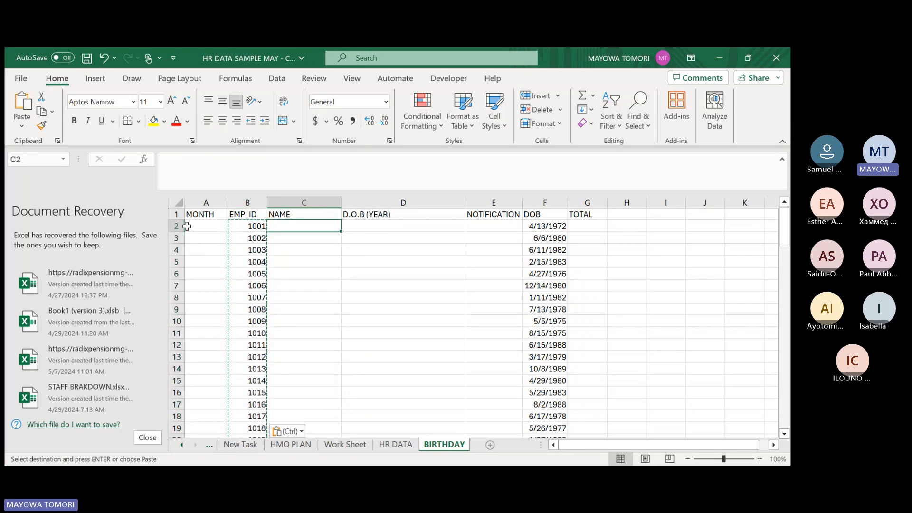
left_click(205, 226)
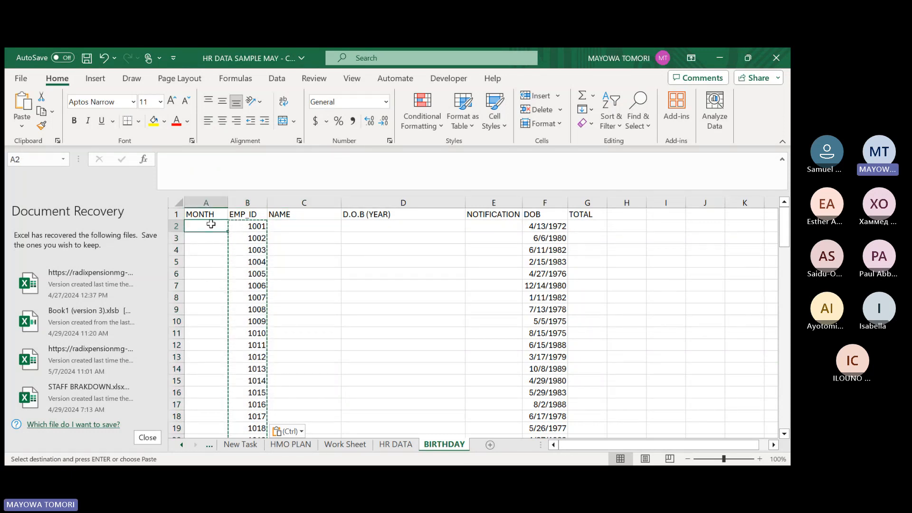
left_click(239, 229)
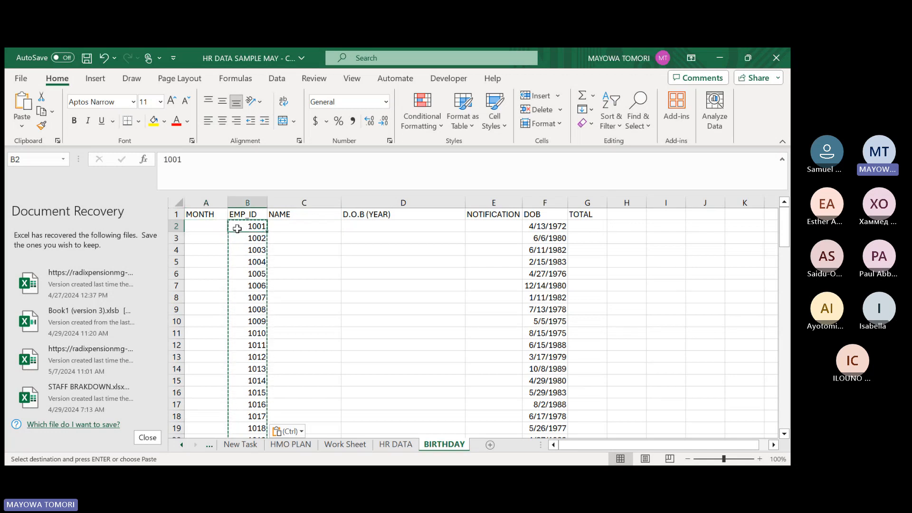
double_click(249, 226)
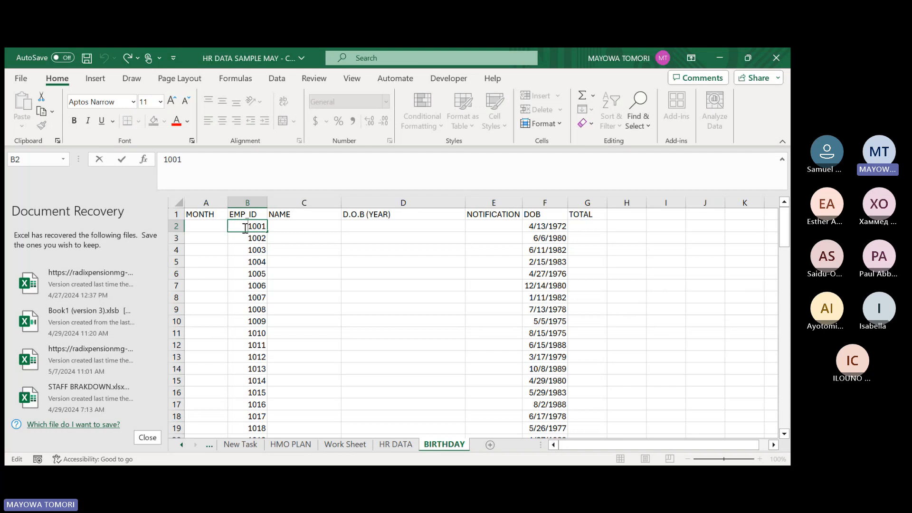
key("Tab")
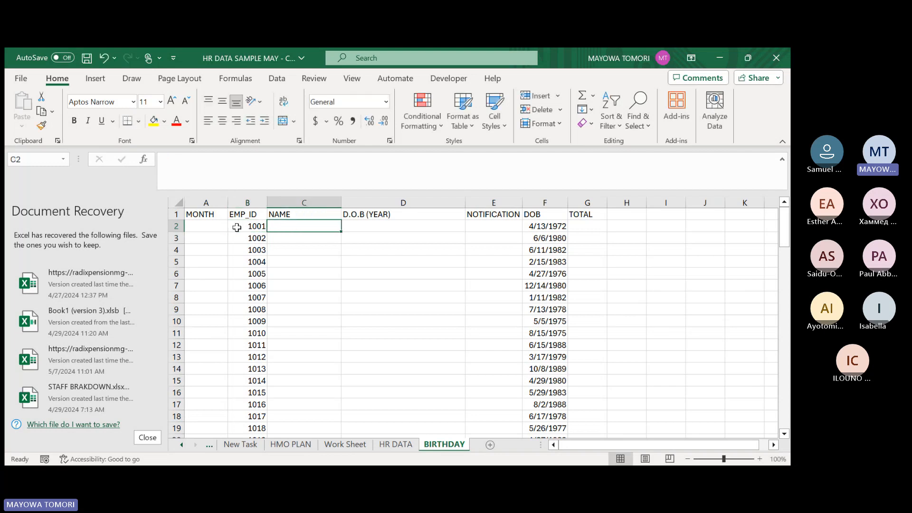
left_click(237, 227)
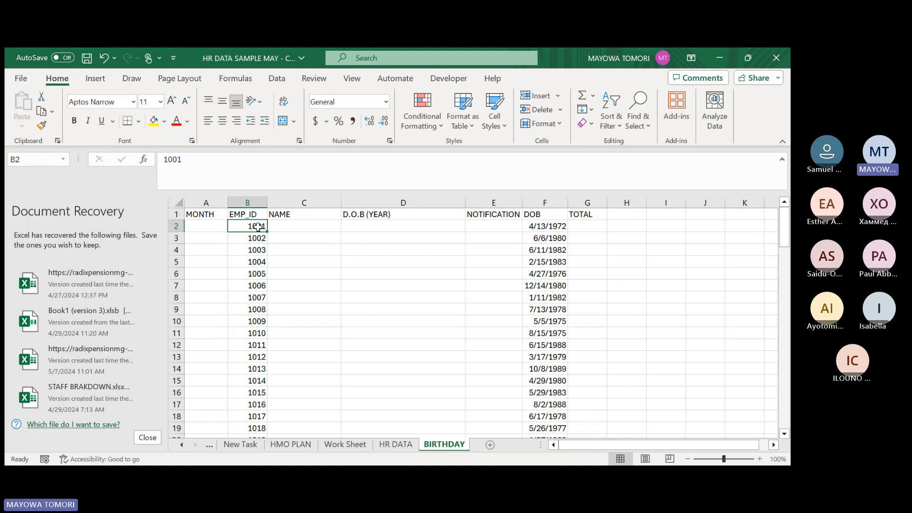
Delete the employee ID value in B2 to test the DOB lookup, and undo the deletion.
key("Delete")
key("ctrl+c")
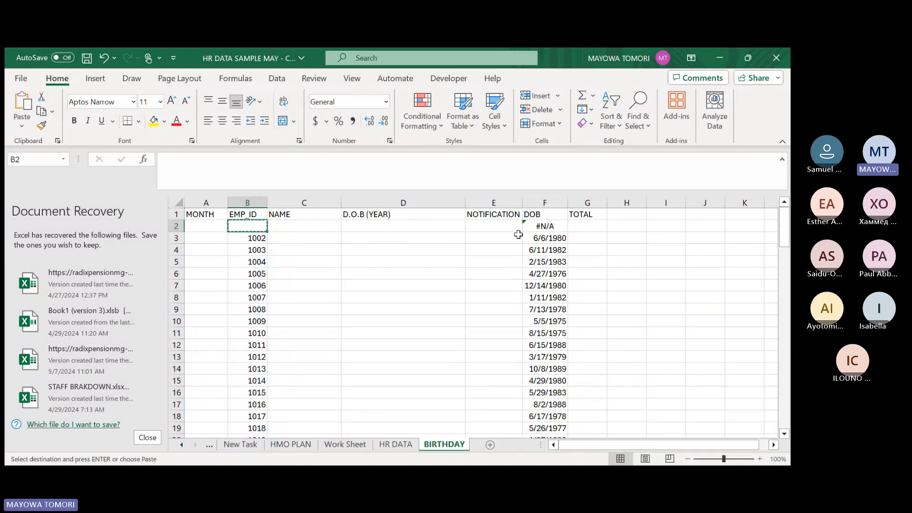
left_click(345, 265)
key("ctrl+z")
Review the listed BIRTHDAY rows down to the last employee and the HR DATA table's columns, and return to the BIRTHDAY sheet.
left_click(403, 235)
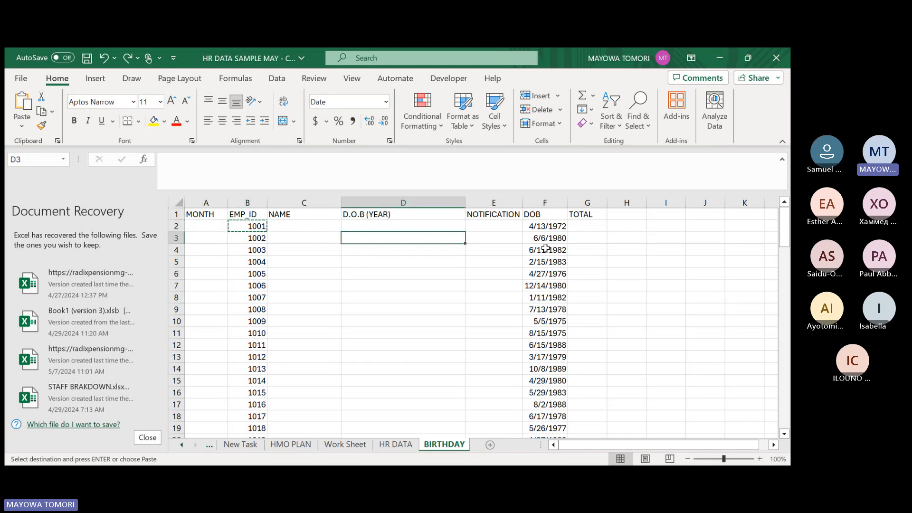
scroll(358, 291, "down", 7)
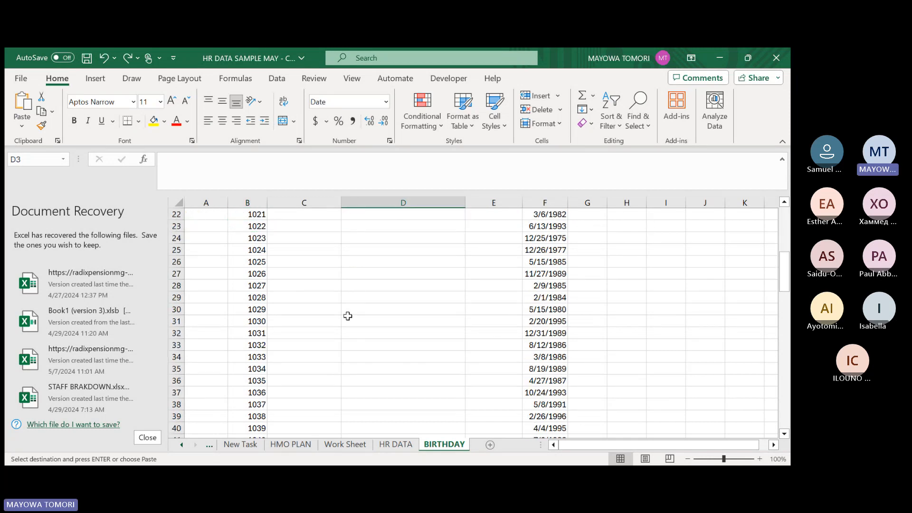
scroll(511, 321, "down", 20)
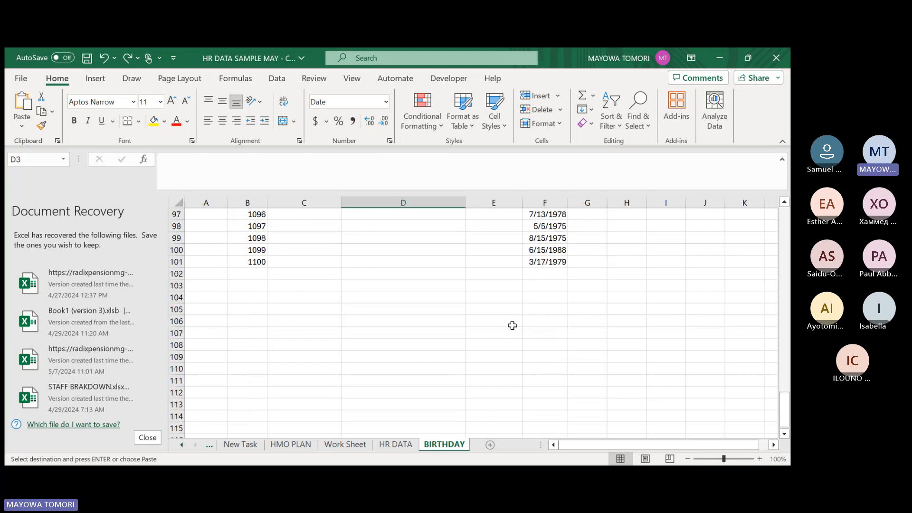
scroll(514, 309, "up", 4)
scroll(513, 310, "up", 20)
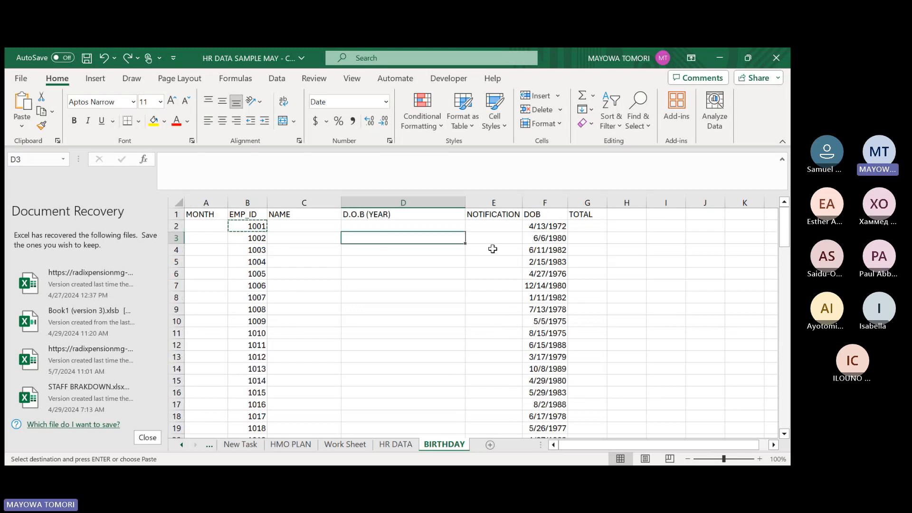
left_click(383, 224)
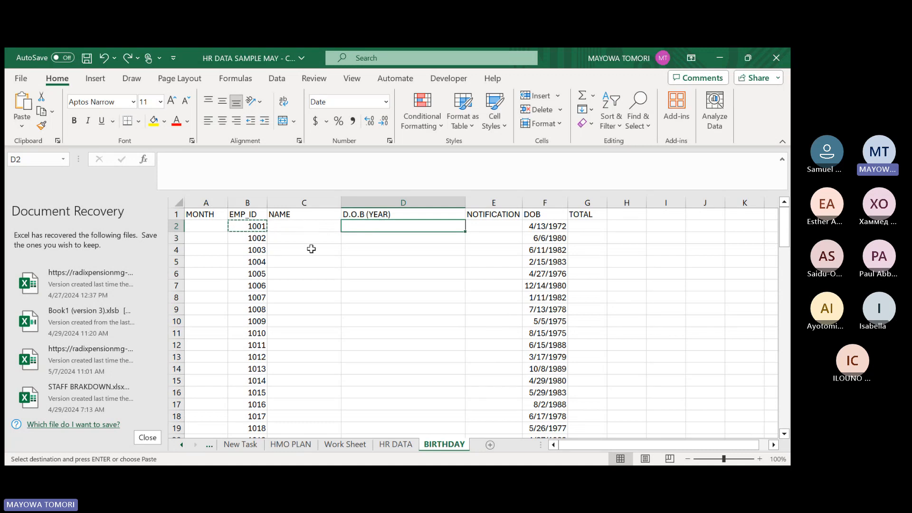
left_click(385, 446)
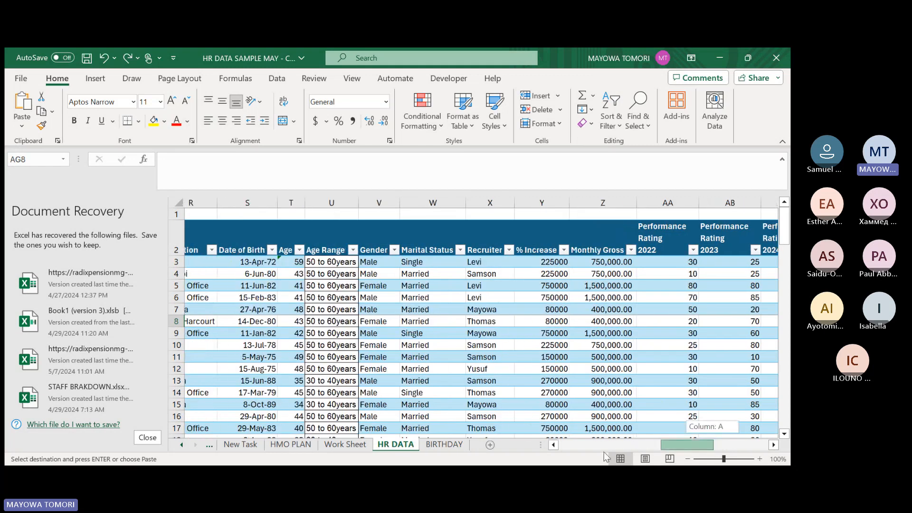
left_click_drag(605, 457, 602, 451)
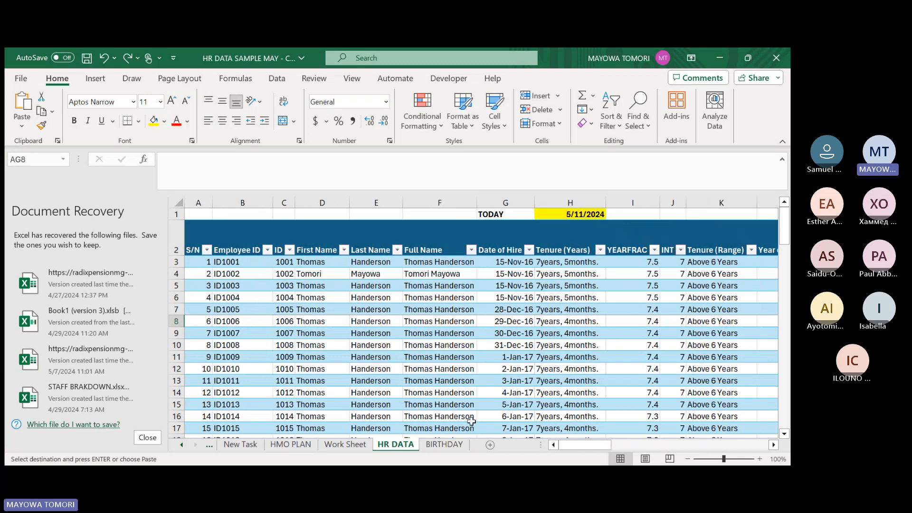
left_click_drag(582, 446, 615, 443)
left_click(460, 446)
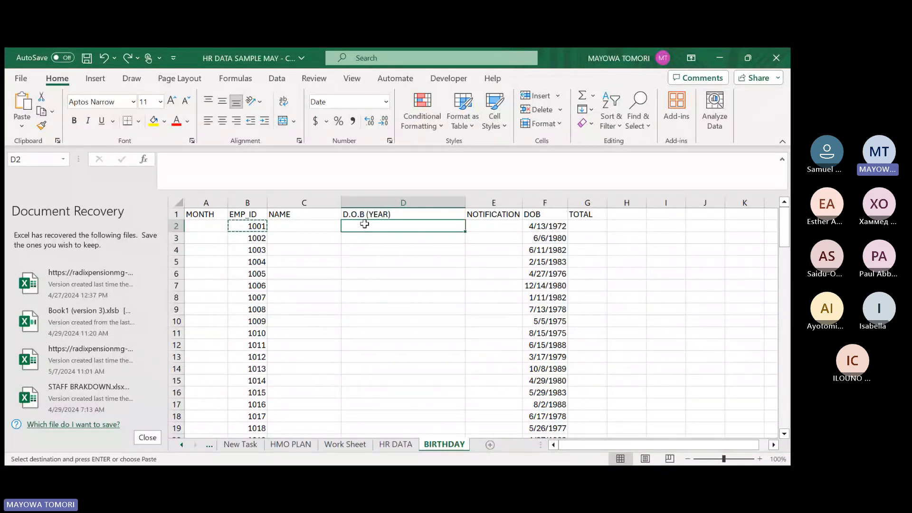
Try the long date format *Wednesday, March 14, 2012 on the DOB cell F2, check its formula, and undo the format change.
type("=")
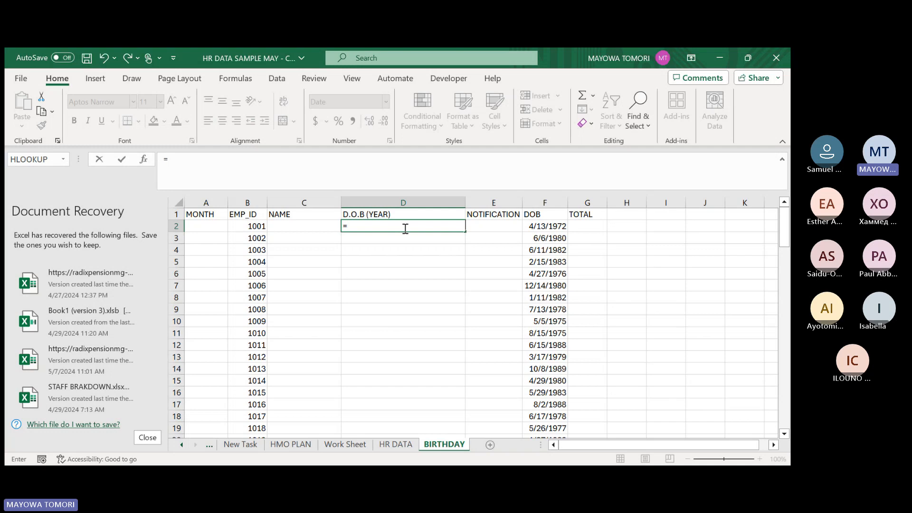
key("Escape")
left_click(529, 227)
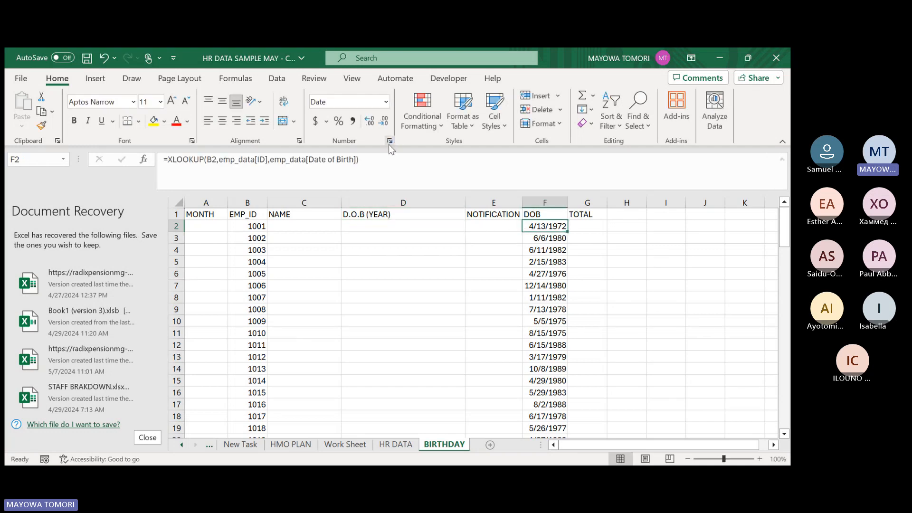
left_click(389, 141)
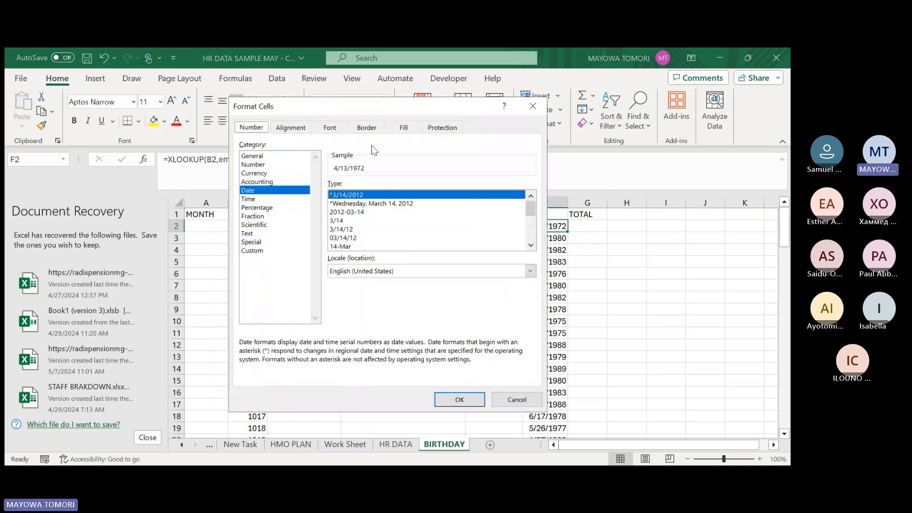
left_click(371, 207)
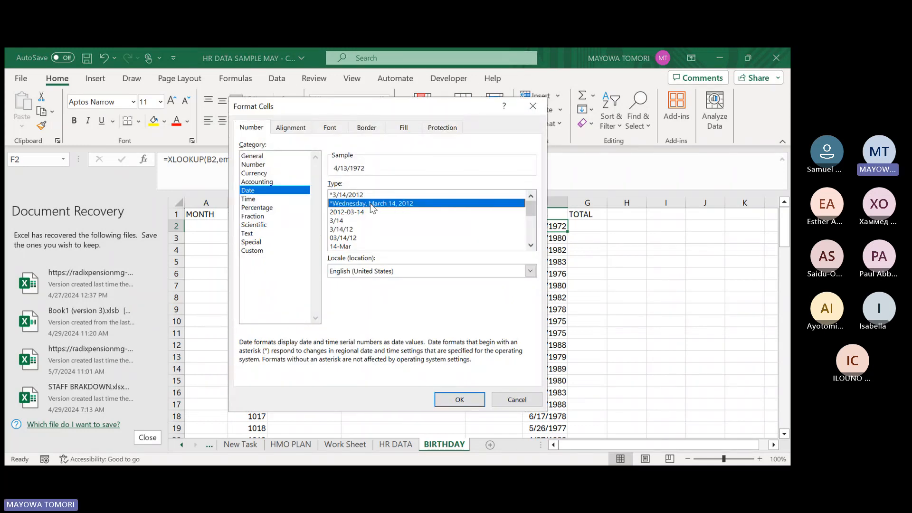
left_click(460, 399)
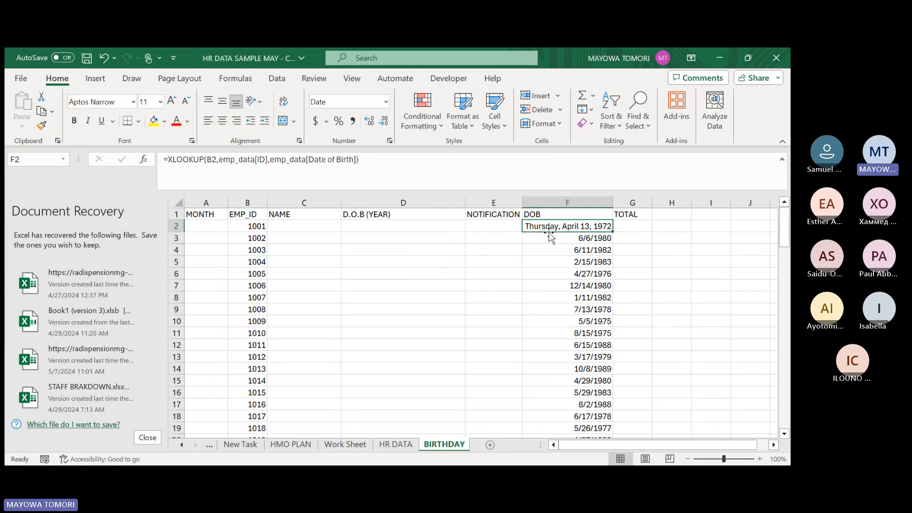
double_click(549, 227)
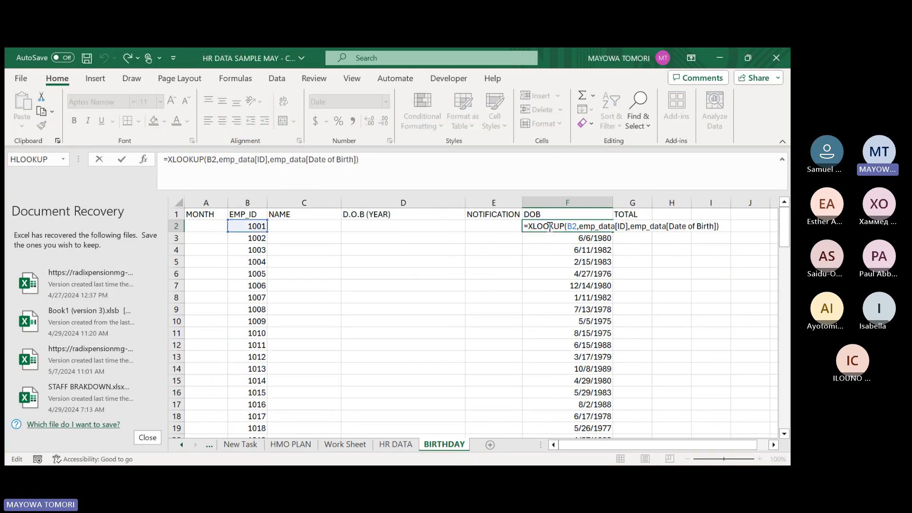
key("Return")
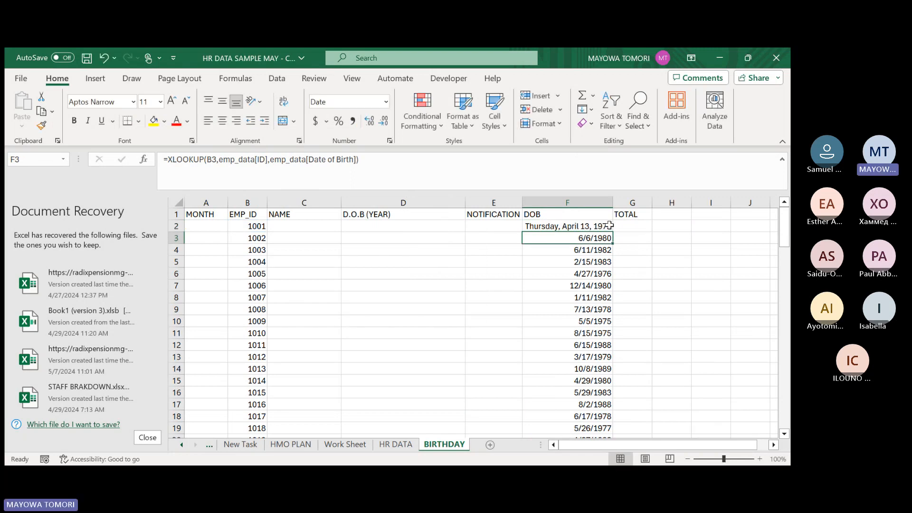
left_click(549, 228)
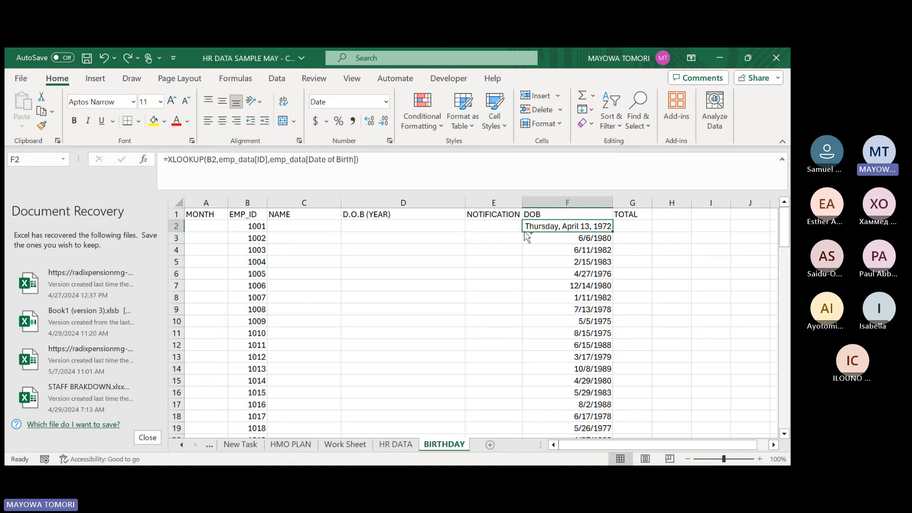
key("ctrl+z")
Begin a DATE formula in D2 with 2024 as the year and MONTH of F2 as the month.
left_click(391, 229)
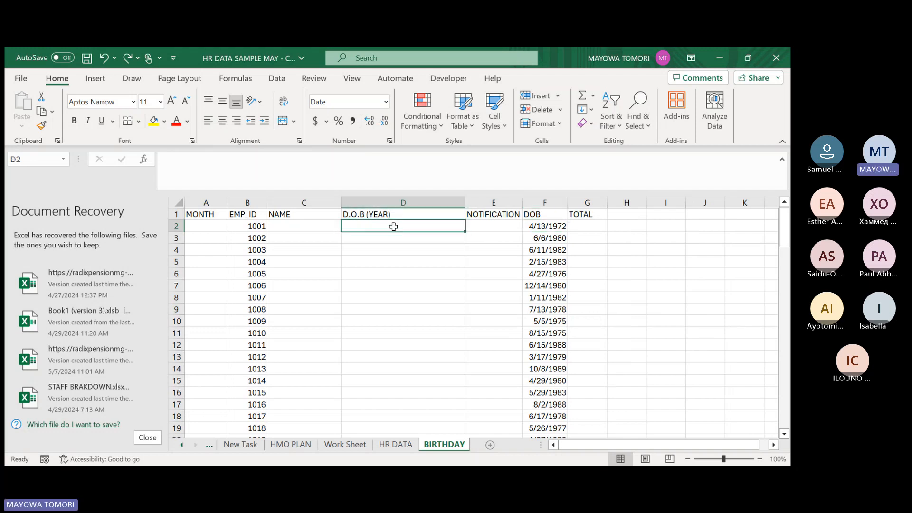
type("=")
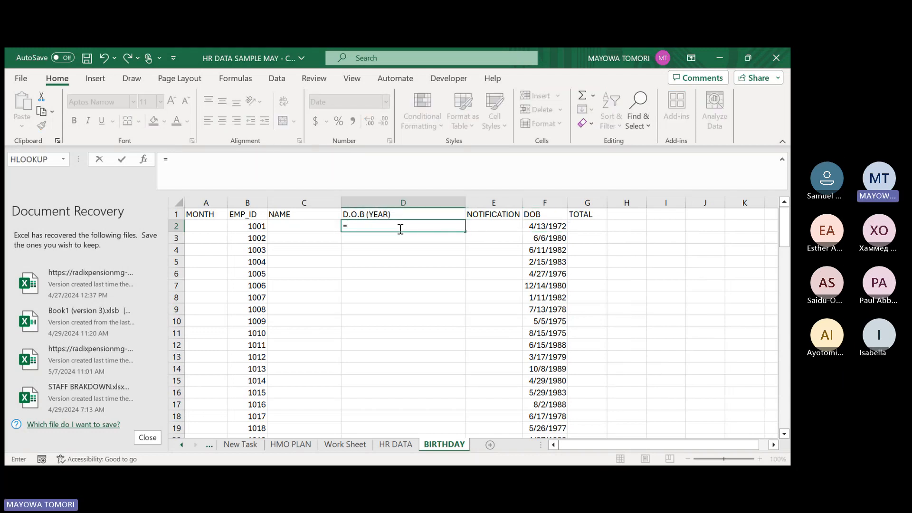
type("DATE(")
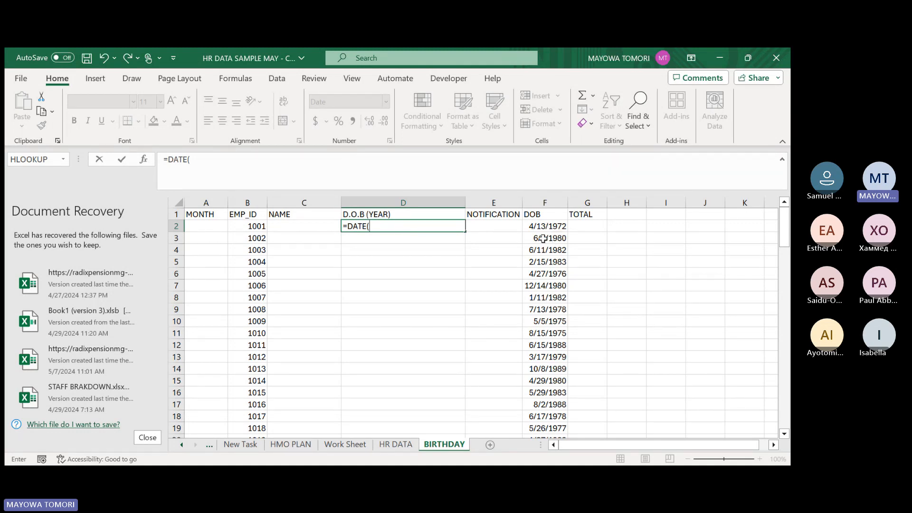
type("2024,")
type("MONT")
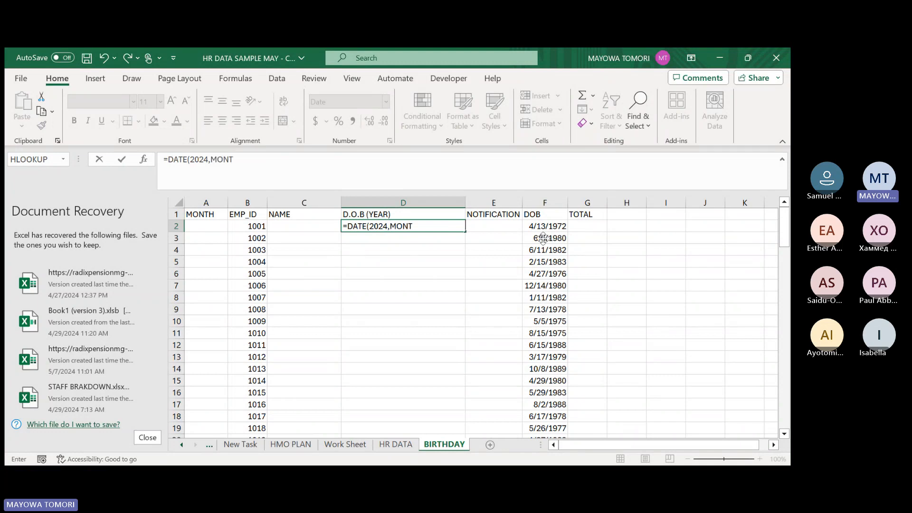
type("H(")
left_click(543, 226)
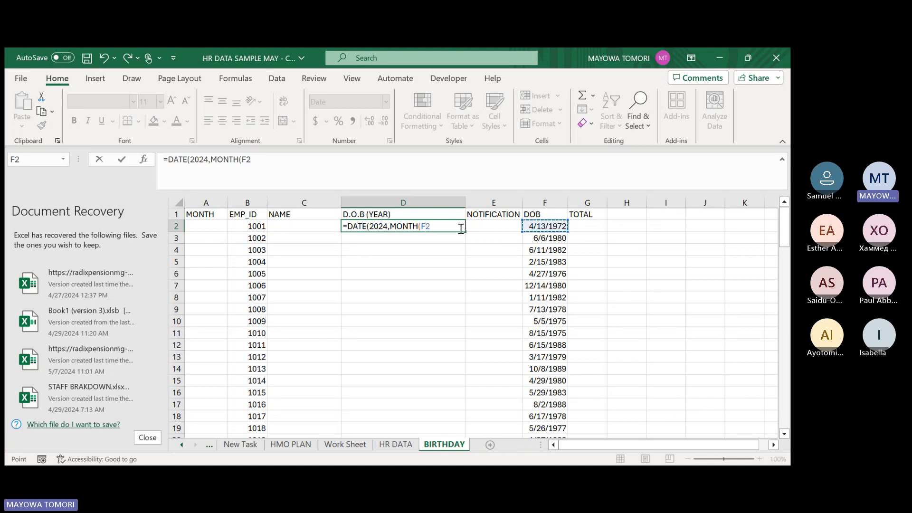
Add DAY(F2) as the day argument and complete the DATE formula in D2.
type(")")
type(",")
type("DATE(")
key("BackSpace")
key("BackSpace")
key("BackSpace")
type("Y(")
key("BackSpace")
left_click(544, 226)
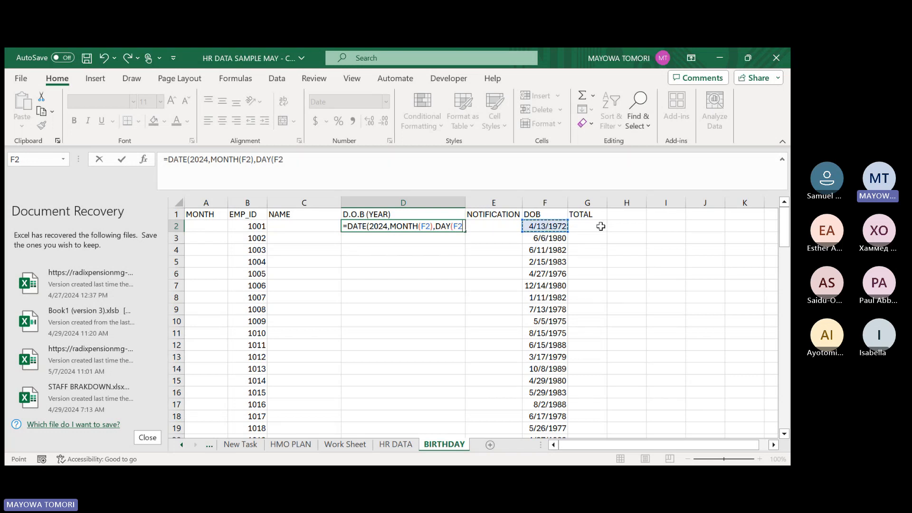
type("))")
key("Return")
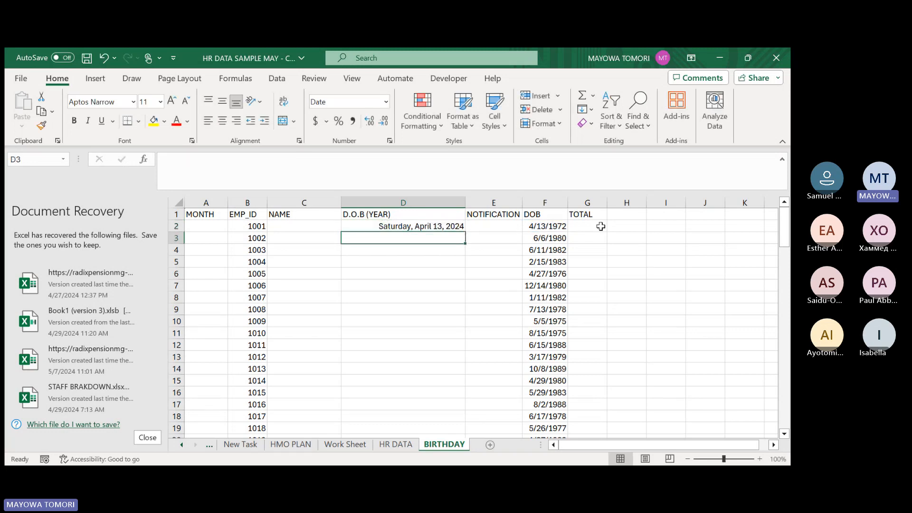
left_click(375, 227)
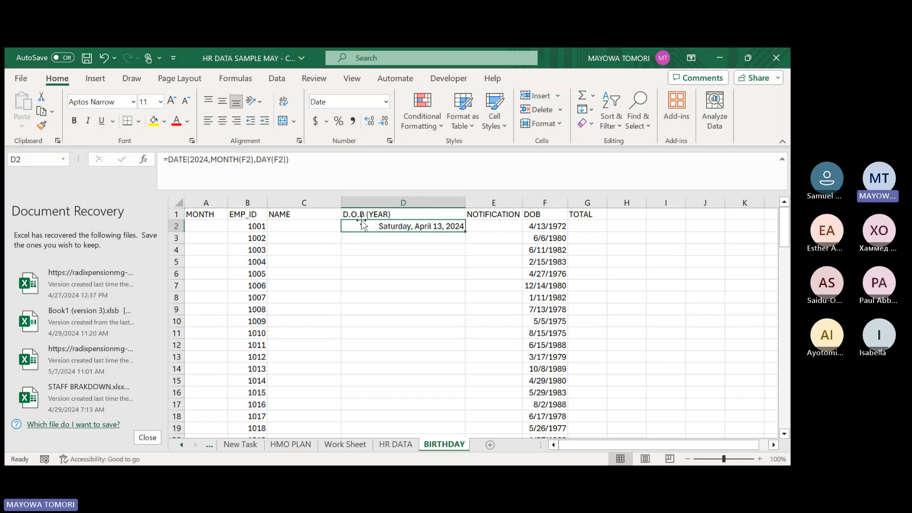
Fill the DATE formula in D2 down the D.O.B (YEAR) column for all employees.
double_click(465, 231)
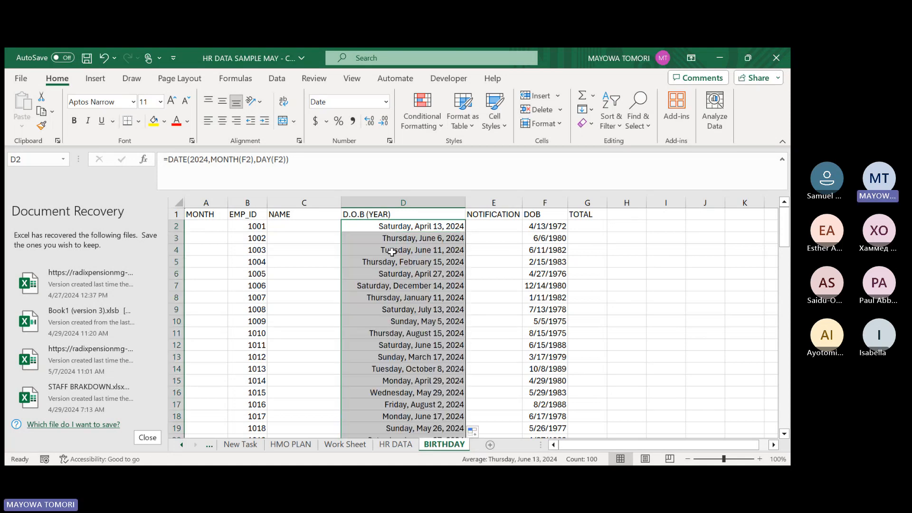
left_click(362, 227)
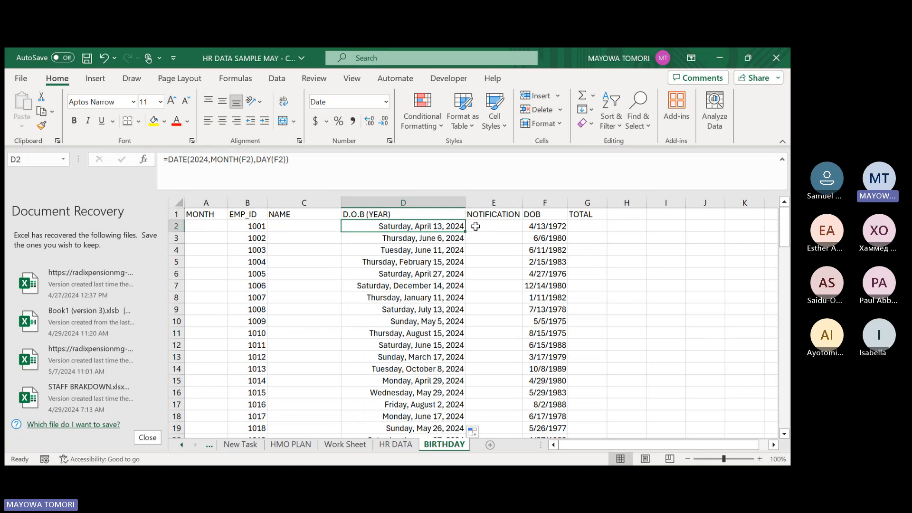
Enter =MONTH(F2) in A2 to extract the month number from the employee's DOB.
left_click(210, 226)
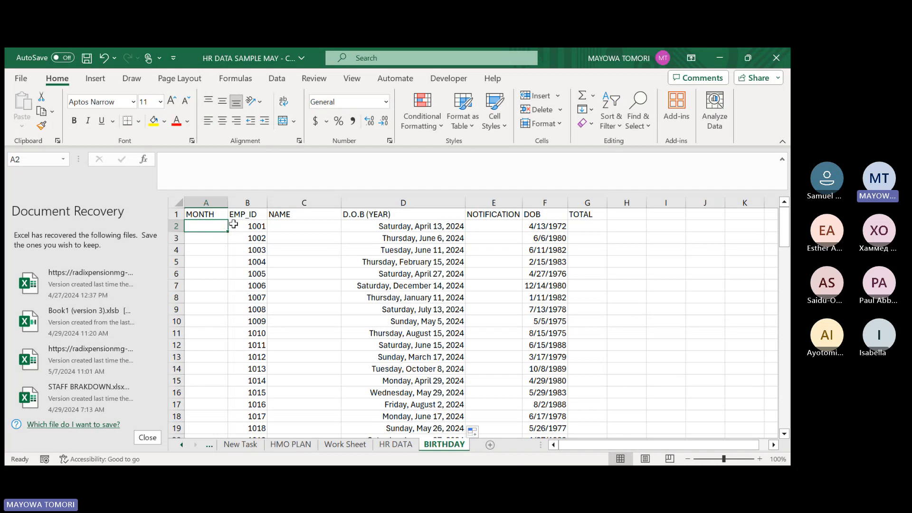
type("=")
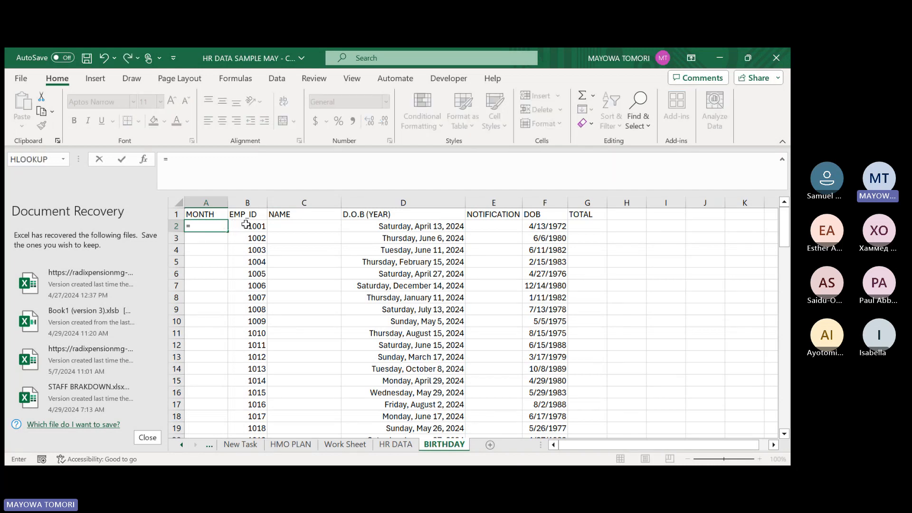
type("MONTH(")
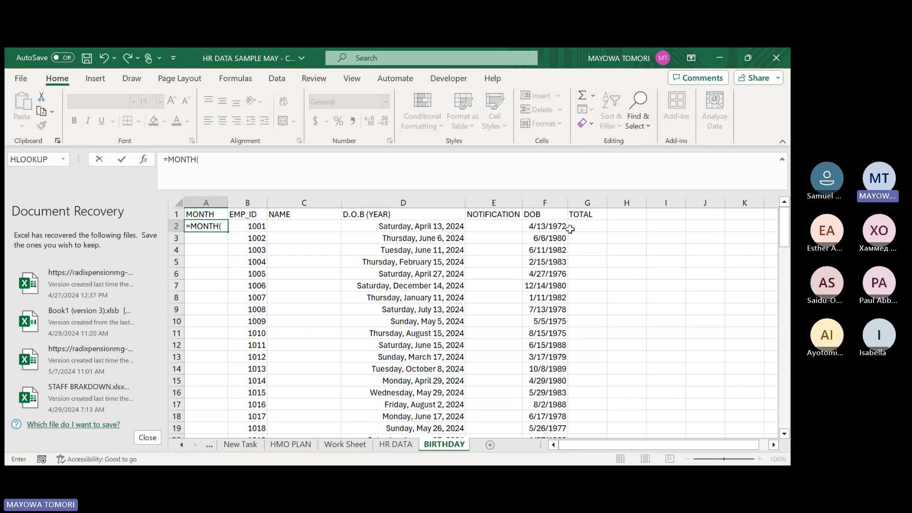
left_click(550, 227)
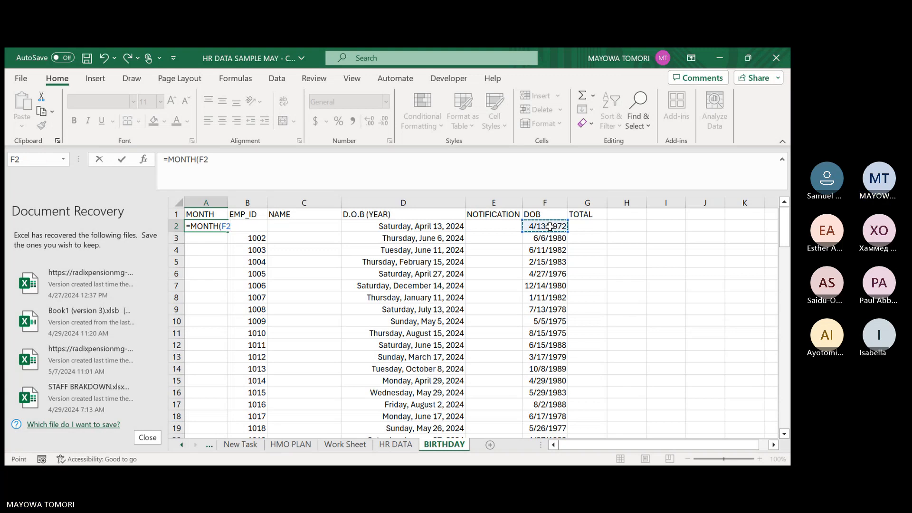
type(")")
key("Return")
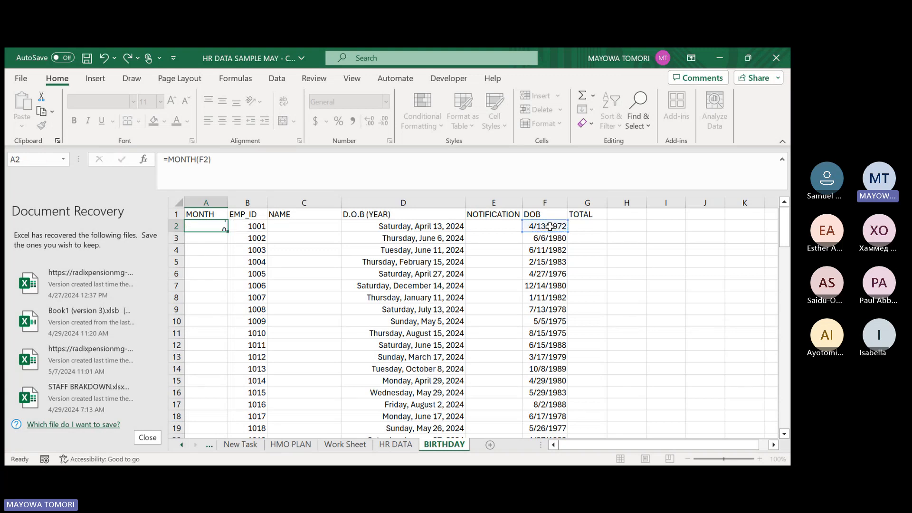
Wrap the MONTH formula in A2 in a TEXT function with "m" as the format, giving =TEXT(MONTH(F2),"m").
left_click(205, 226)
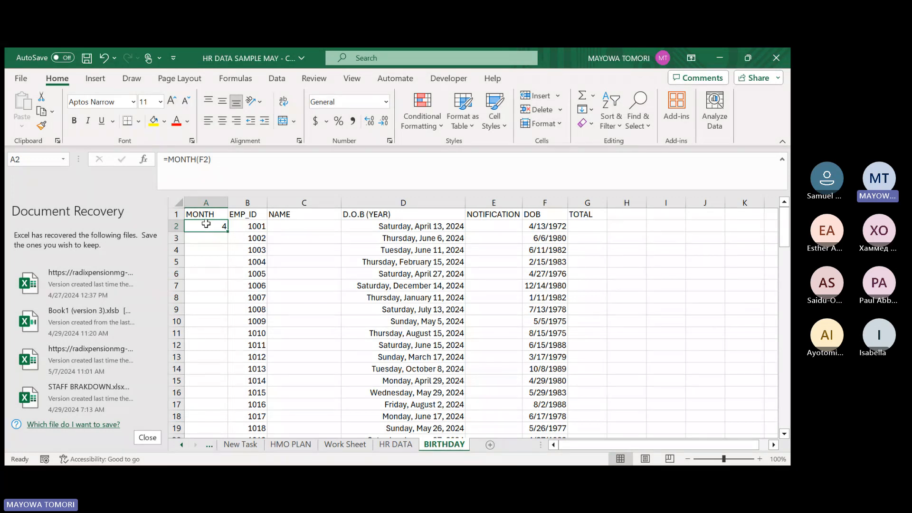
left_click(263, 158)
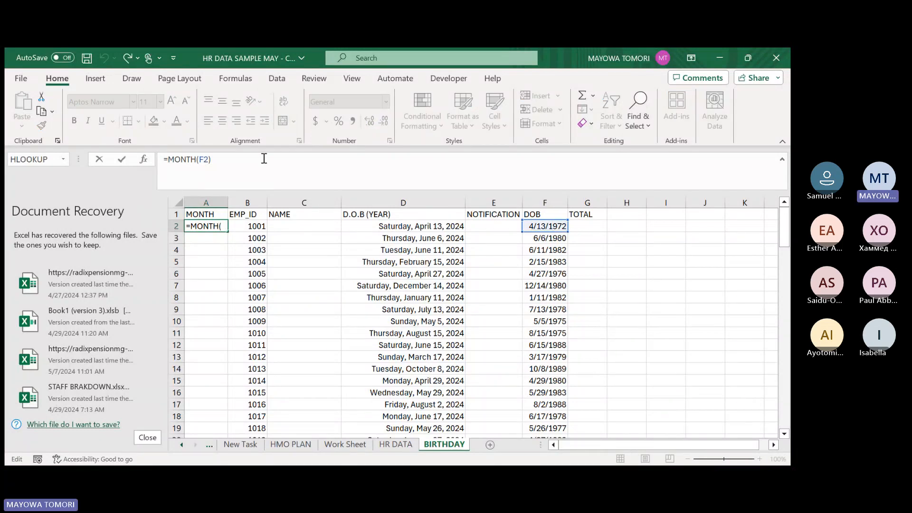
type("text")
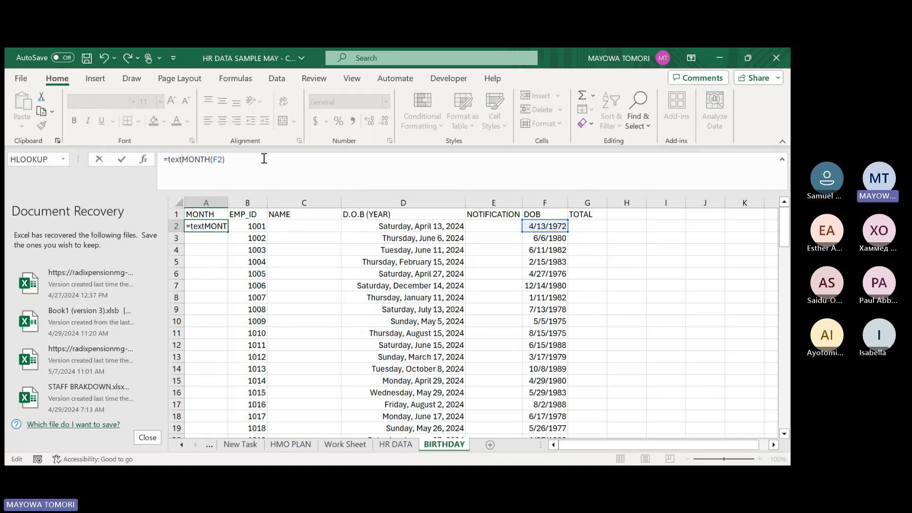
key("Tab")
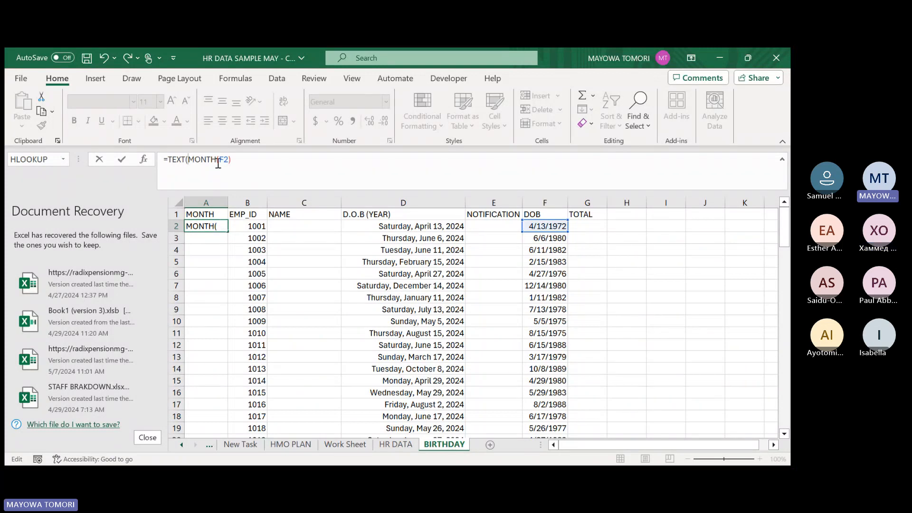
left_click(249, 160)
type(",")
type("\"m\")")
key("Return")
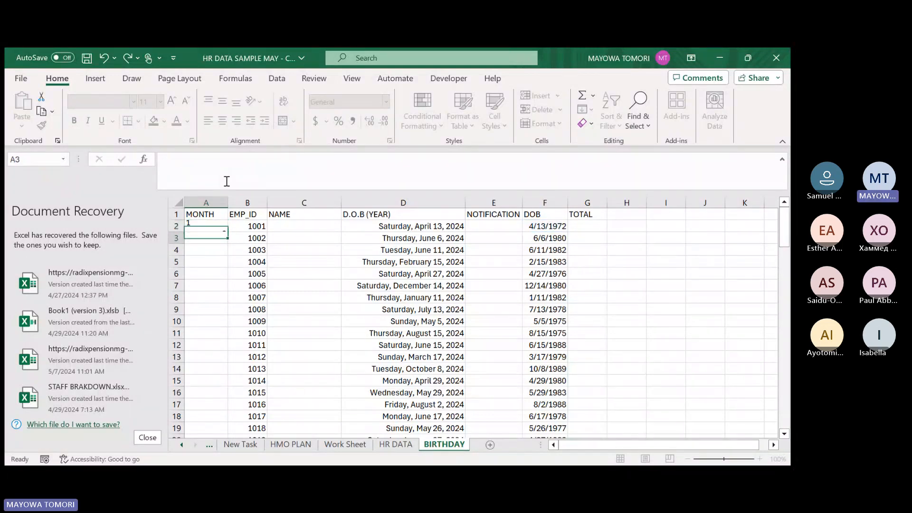
Rewrite the A2 formula as =TEXT(F2,"mmmm"), using the DOB cell directly in place of the MONTH function.
left_click(200, 227)
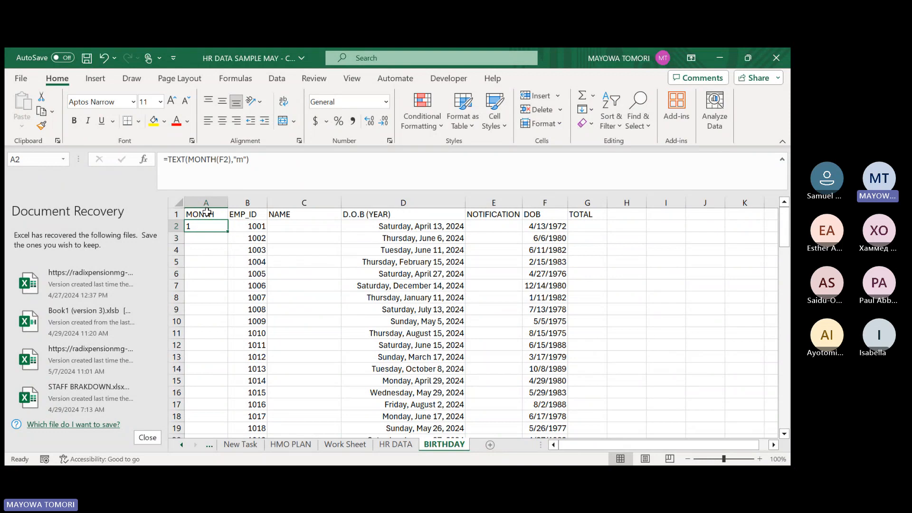
left_click(229, 159)
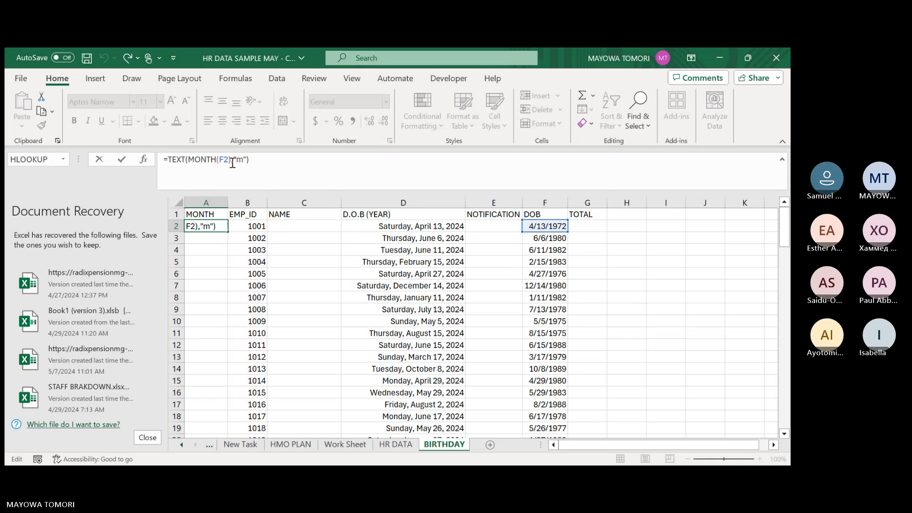
left_click(245, 161)
key("BackSpace")
key("BackSpace")
key("BackSpace")
key("BackSpace")
key("BackSpace")
key("BackSpace")
key("BackSpace")
key("BackSpace")
key("BackSpace")
key("BackSpace")
key("BackSpace")
key("BackSpace")
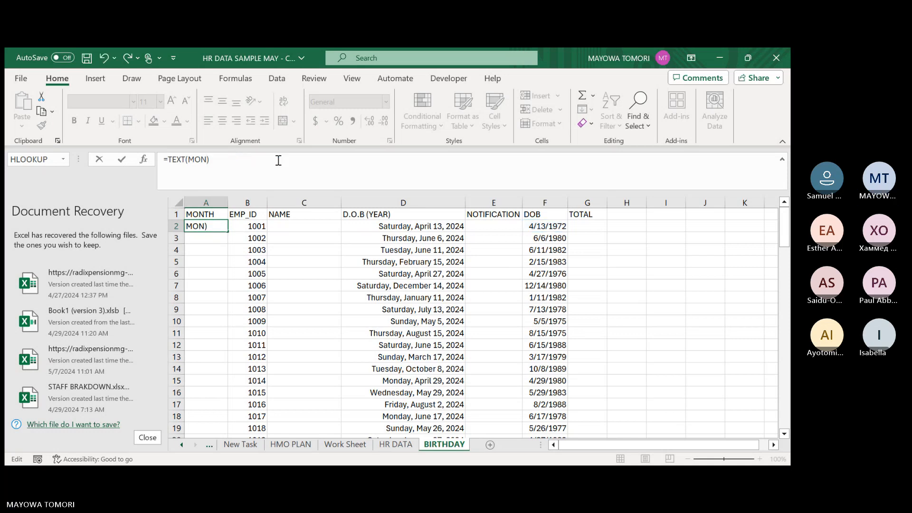
key("BackSpace")
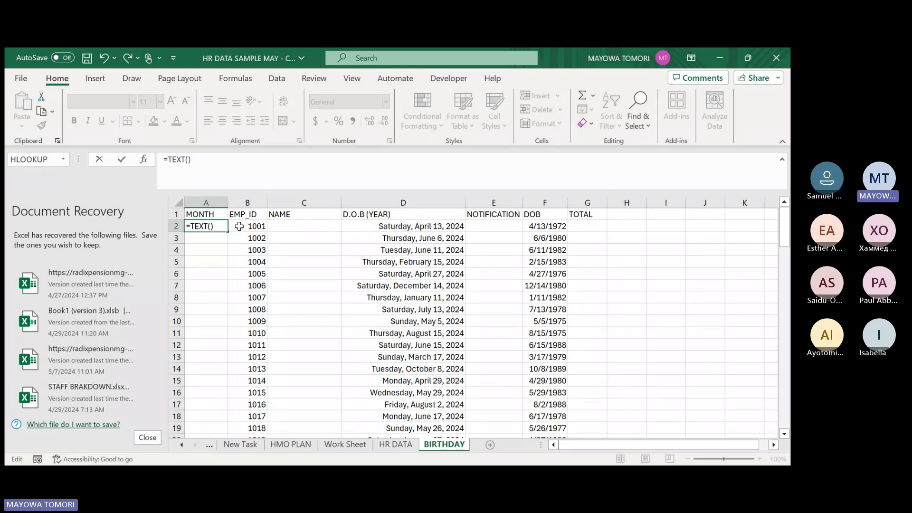
left_click(552, 227)
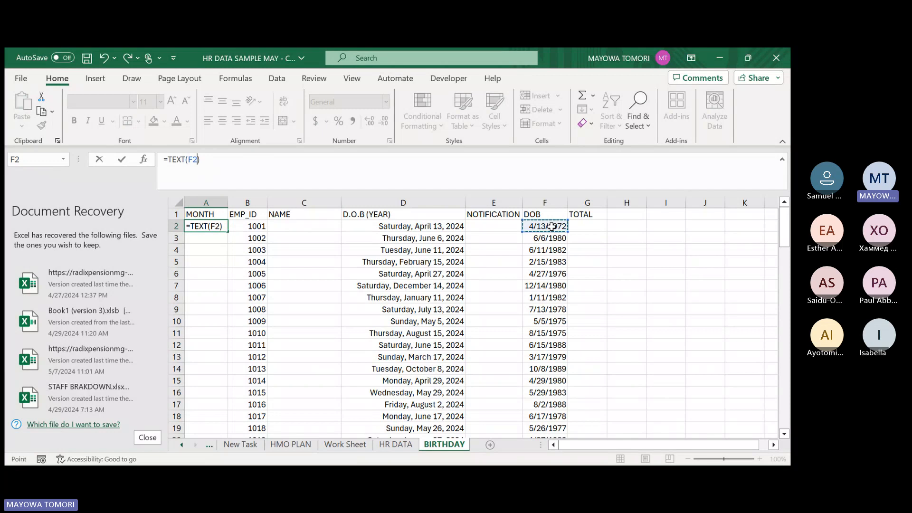
type(",")
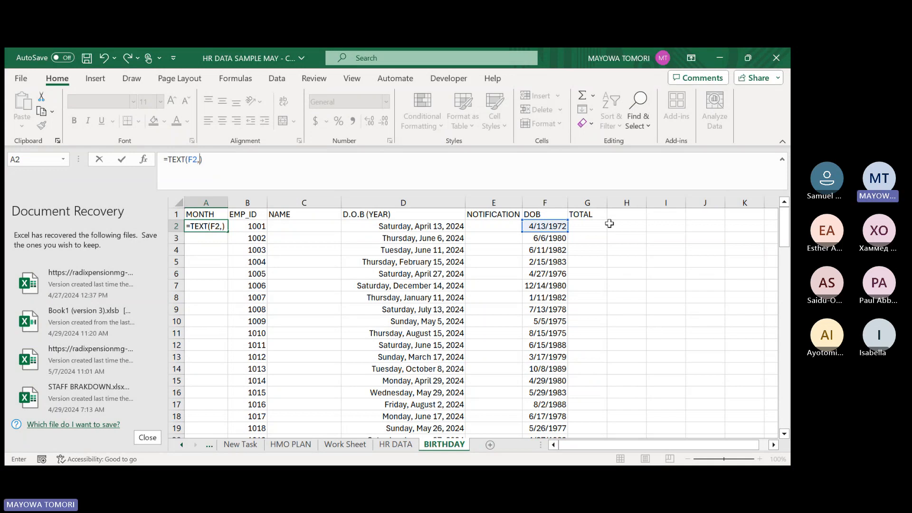
type("\"mmmm")
type("\"")
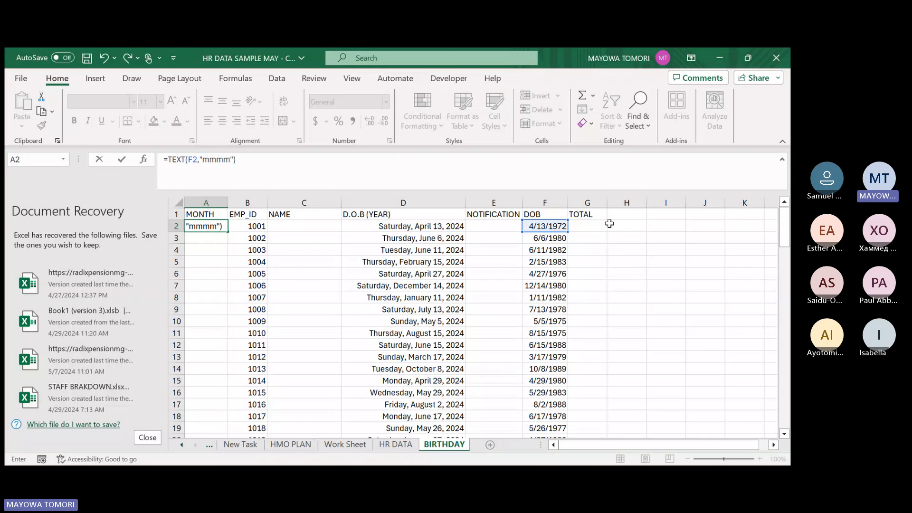
key("Return")
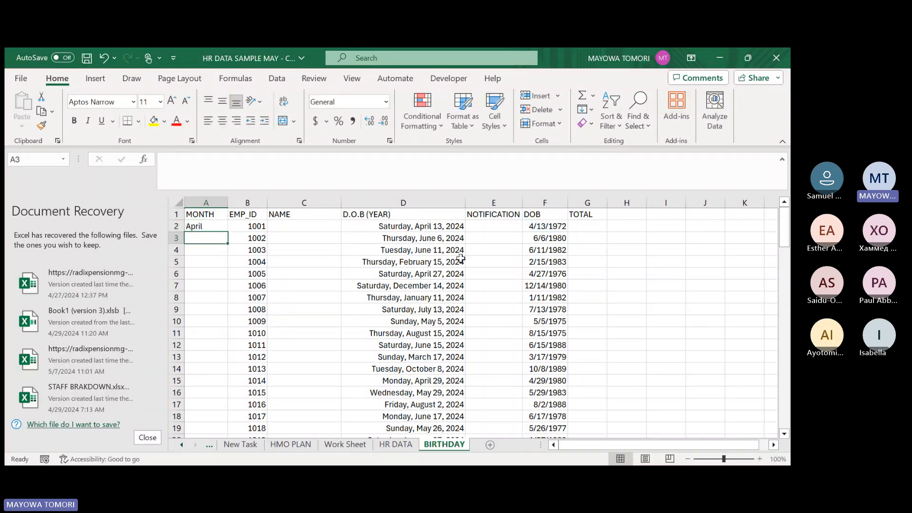
Try the format code "d" in place of "mmmm" in A2's TEXT formula.
left_click(206, 228)
left_click(197, 159)
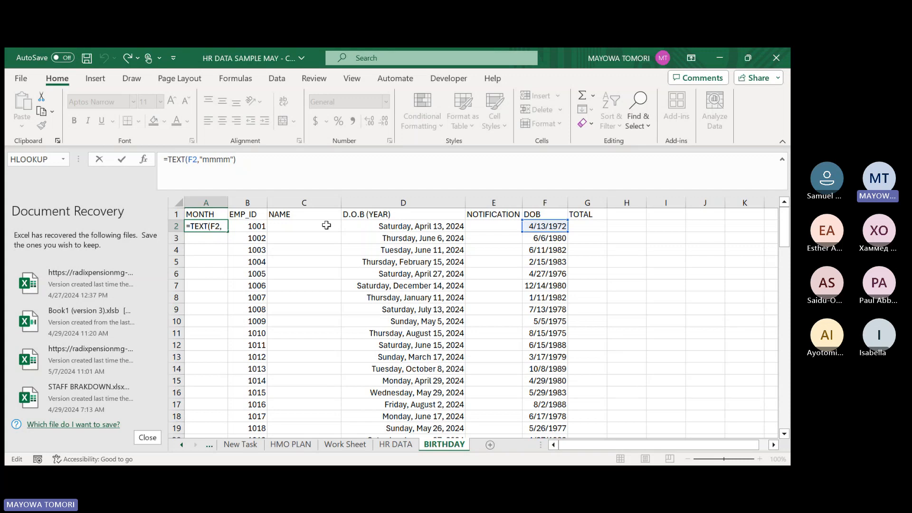
left_click(220, 159)
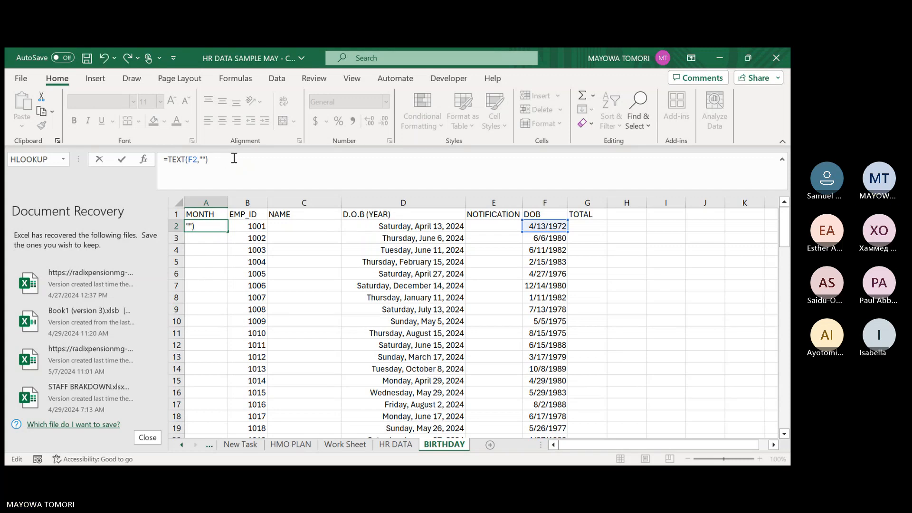
key("BackSpace")
key("BackSpace")
key("BackSpace")
key("BackSpace")
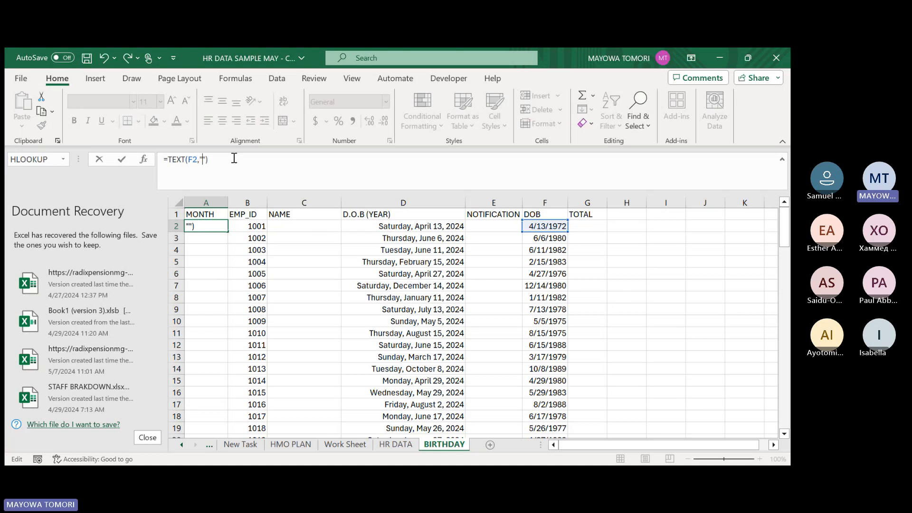
type("d")
key("Return")
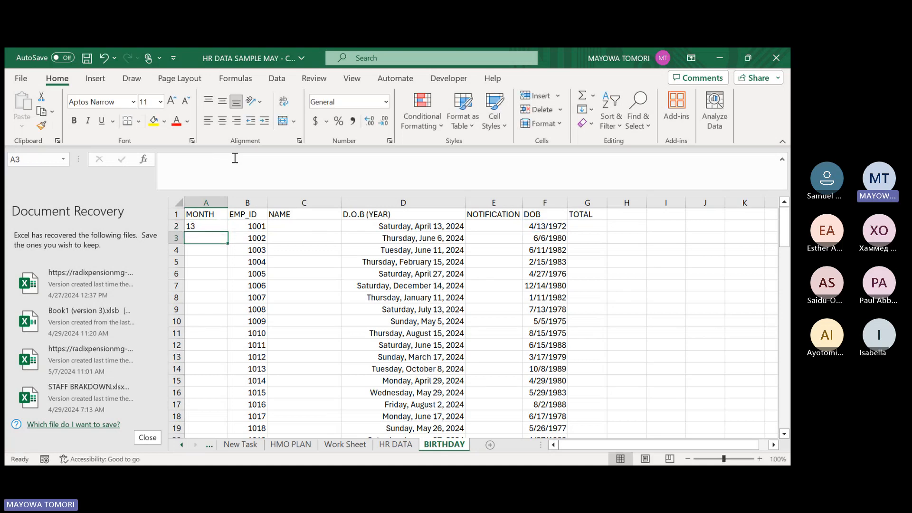
Try the format code "mm" in the TEXT formula in A2.
left_click(205, 226)
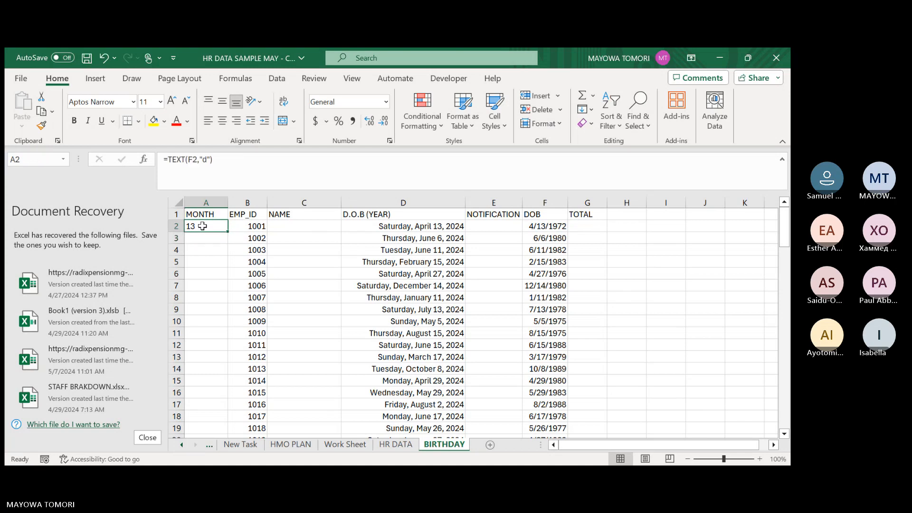
left_click(206, 160)
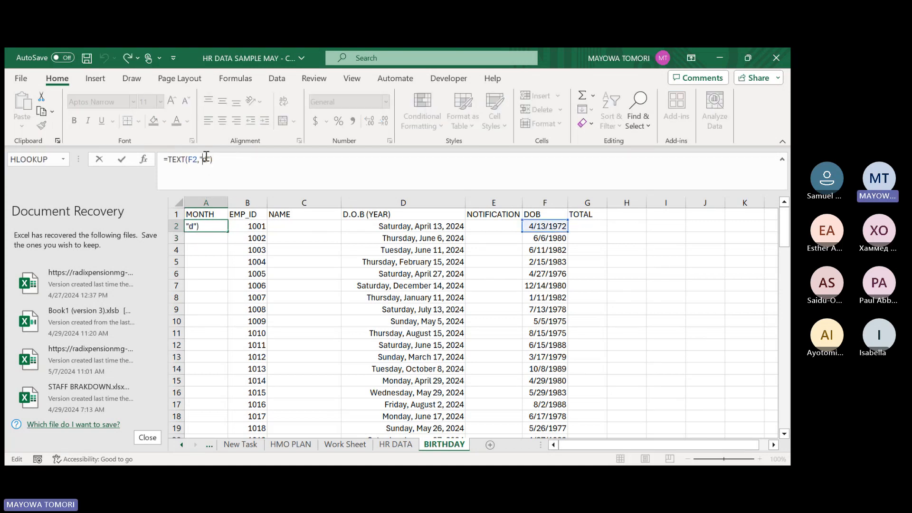
key("BackSpace")
type("mm")
key("Return")
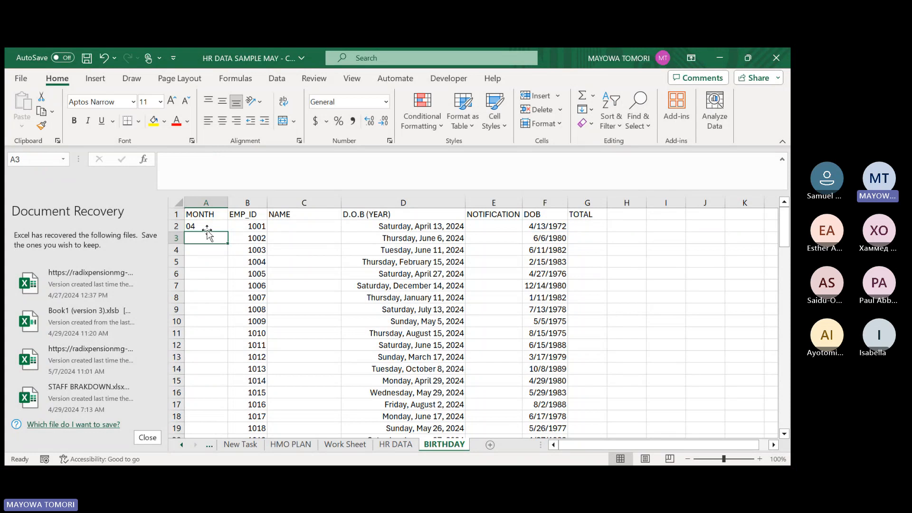
Shorten the format code in A2's TEXT formula to a single "m".
left_click(206, 227)
left_click(218, 158)
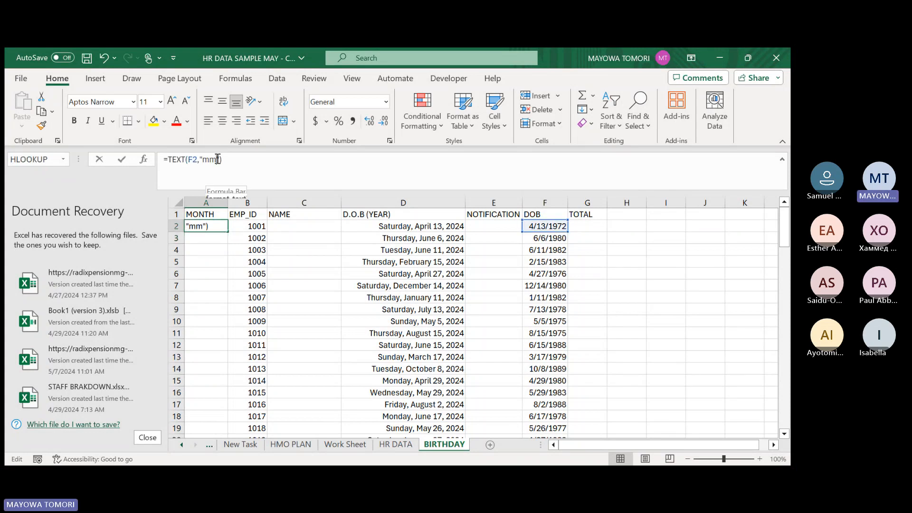
key("BackSpace")
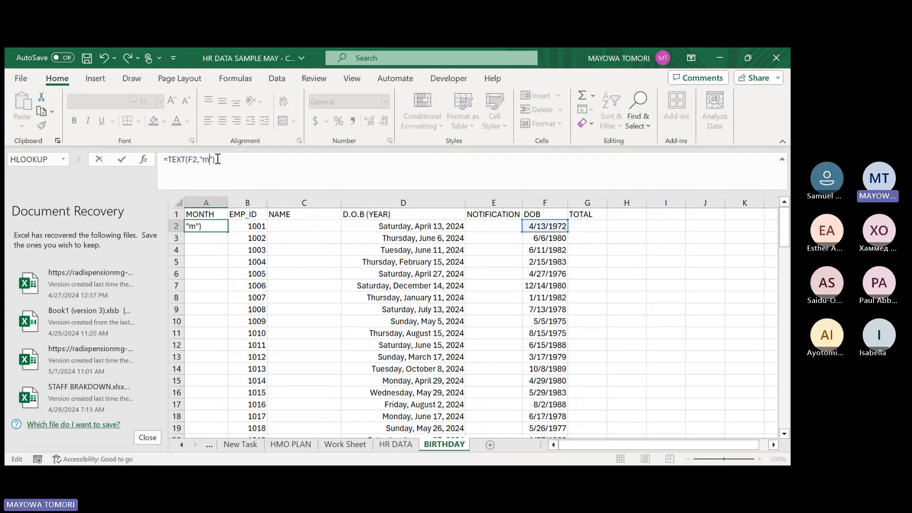
key("Return")
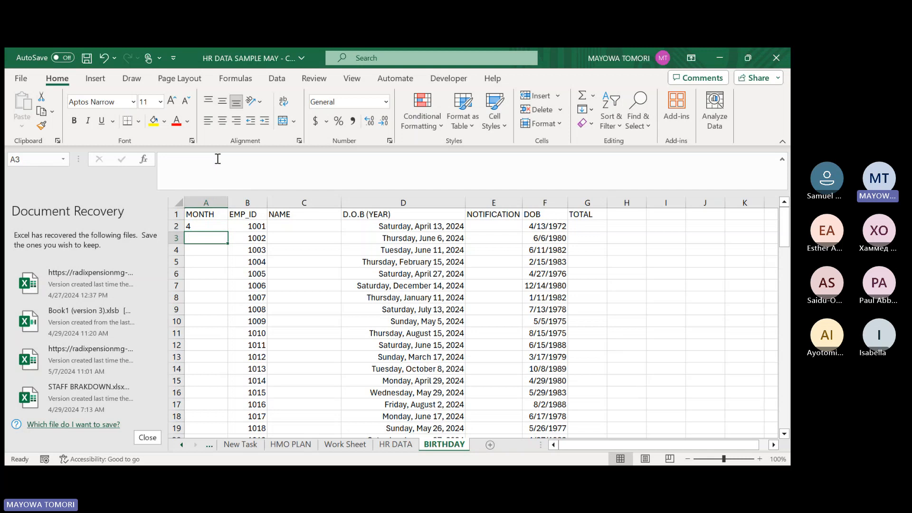
Set the format code in A2's TEXT formula to "mmmm" for the full month name.
left_click(206, 227)
left_click(210, 159)
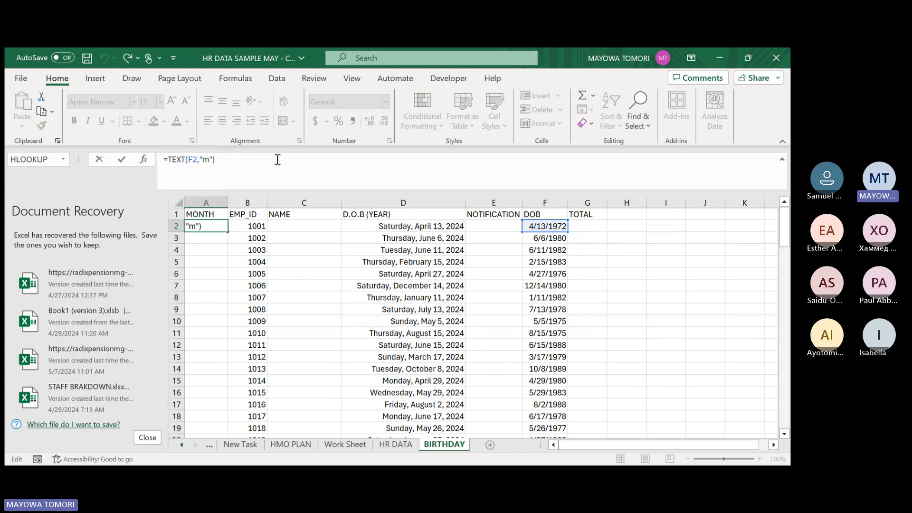
type("mmm")
key("Return")
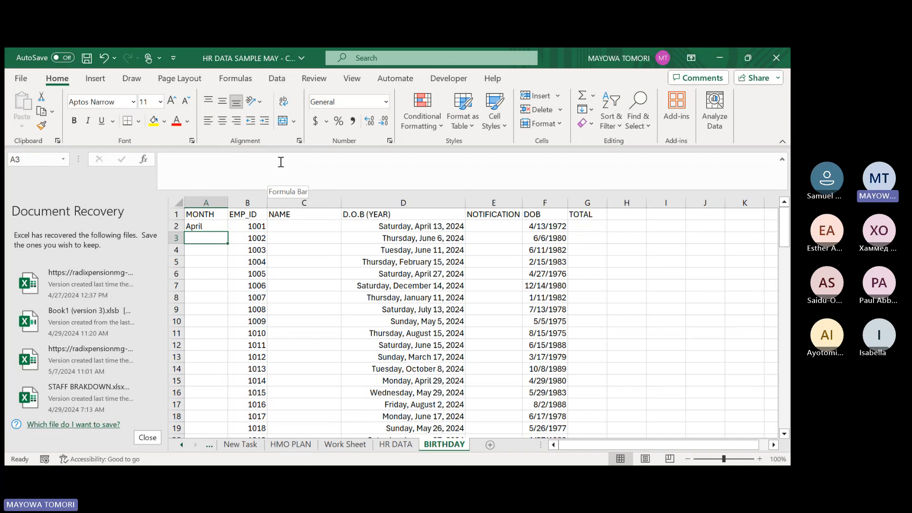
Fill the A2 month formula down the MONTH column and check it through the last employee row.
left_click(215, 226)
double_click(228, 231)
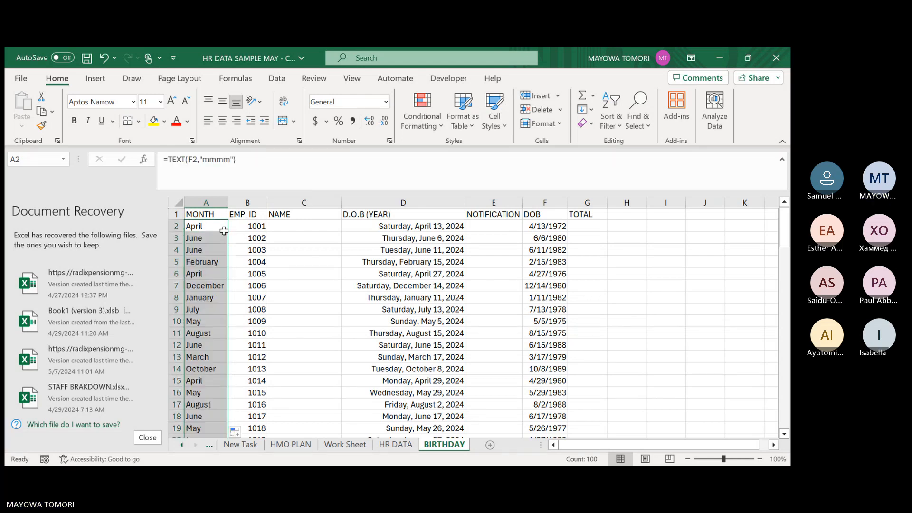
scroll(199, 246, "down", 4)
scroll(199, 245, "down", 18)
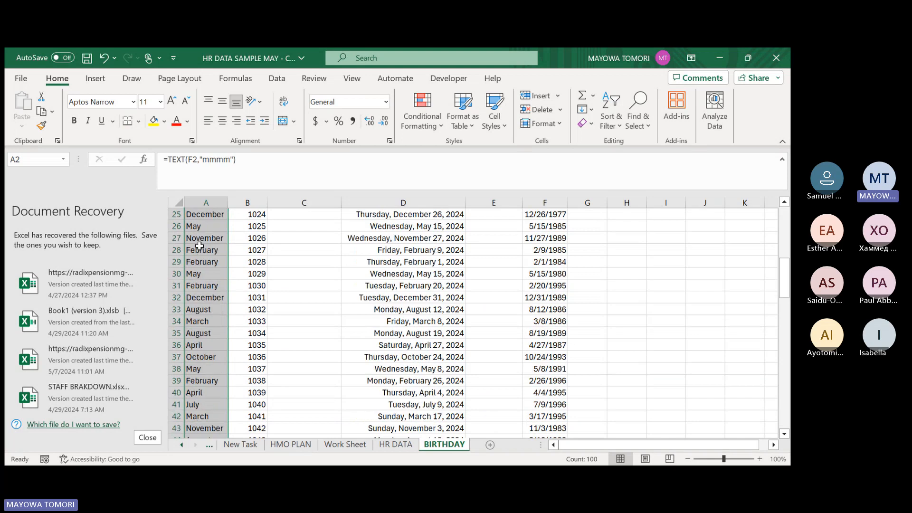
scroll(218, 323, "down", 10)
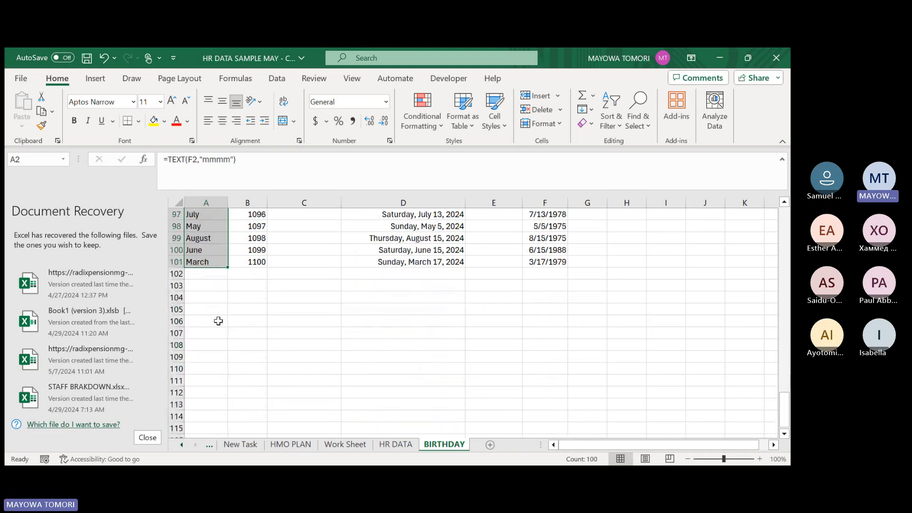
Open a custom sort for the MONTH column, expanding the selection to include the neighbouring employee data.
scroll(217, 318, "up", 11)
scroll(219, 290, "up", 10)
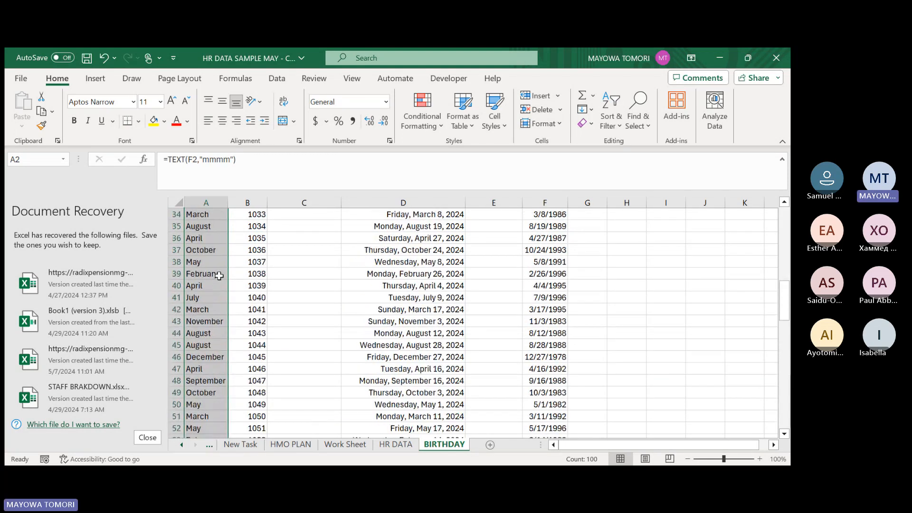
scroll(219, 276, "up", 11)
right_click(219, 276)
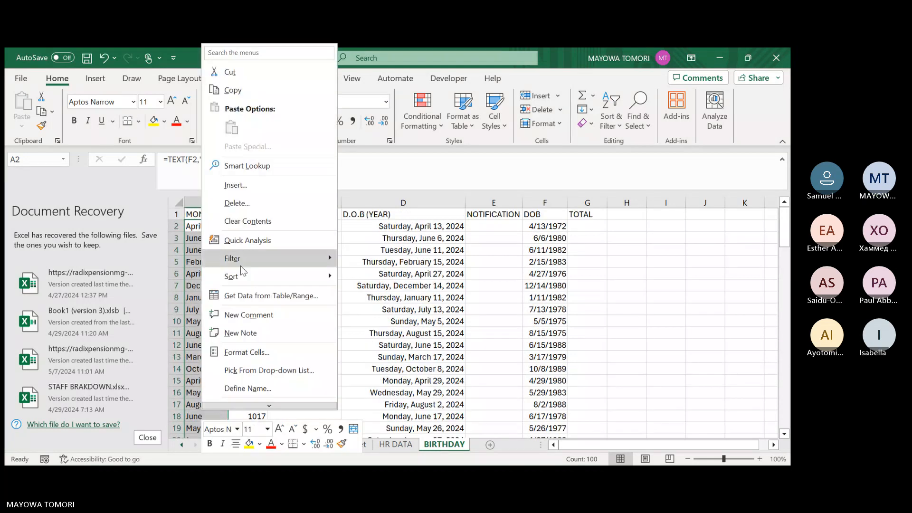
mouse_move(243, 276)
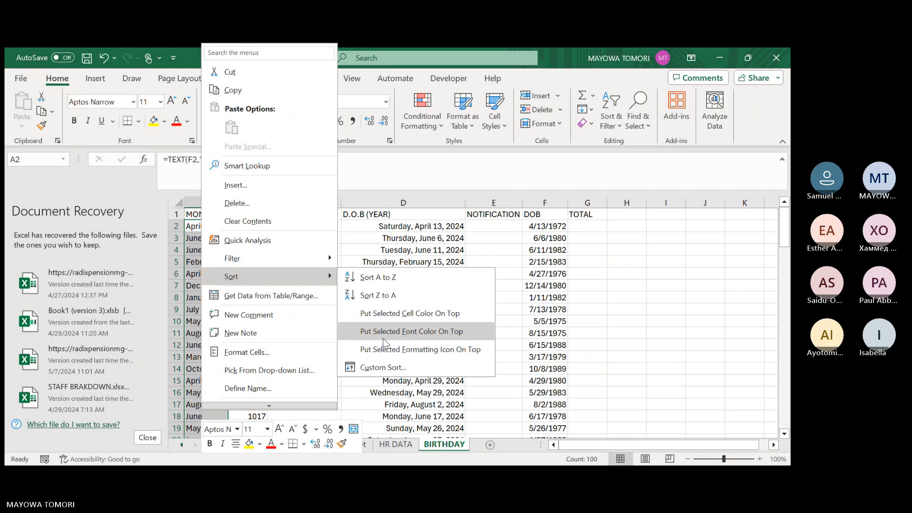
left_click(383, 367)
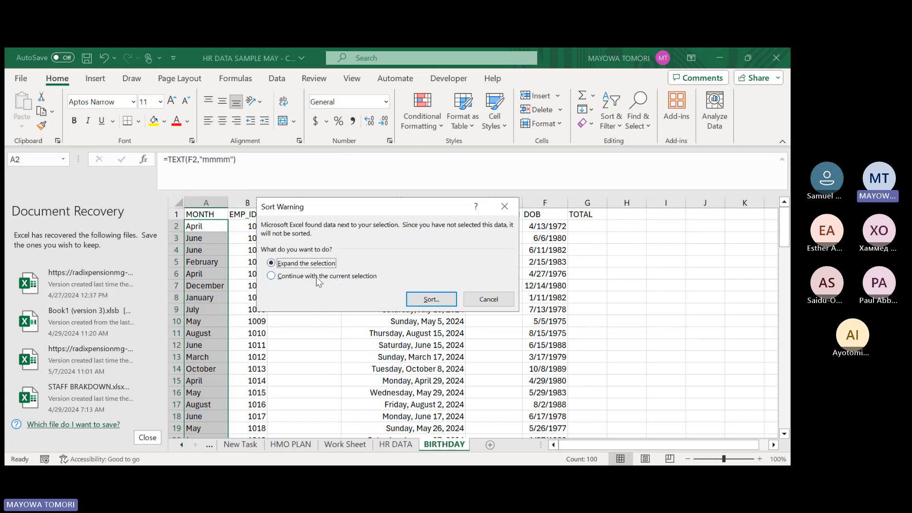
left_click(435, 303)
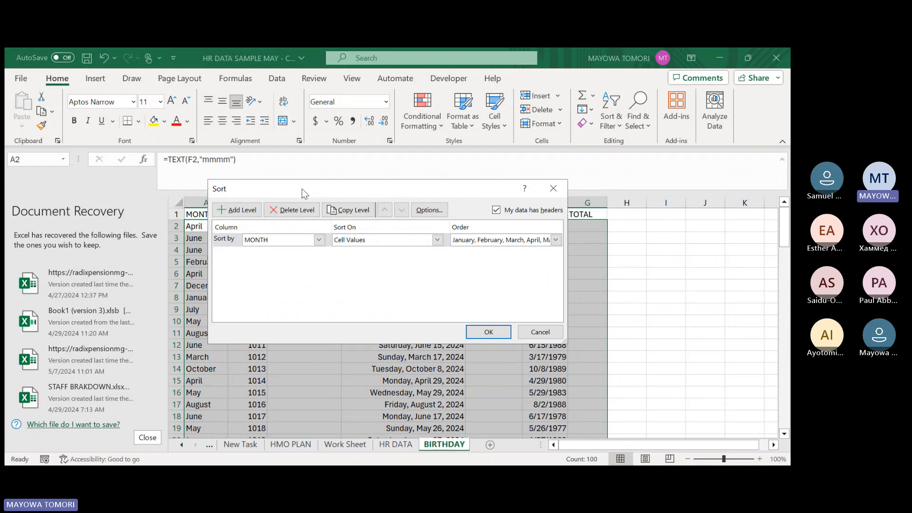
left_click_drag(301, 189, 339, 213)
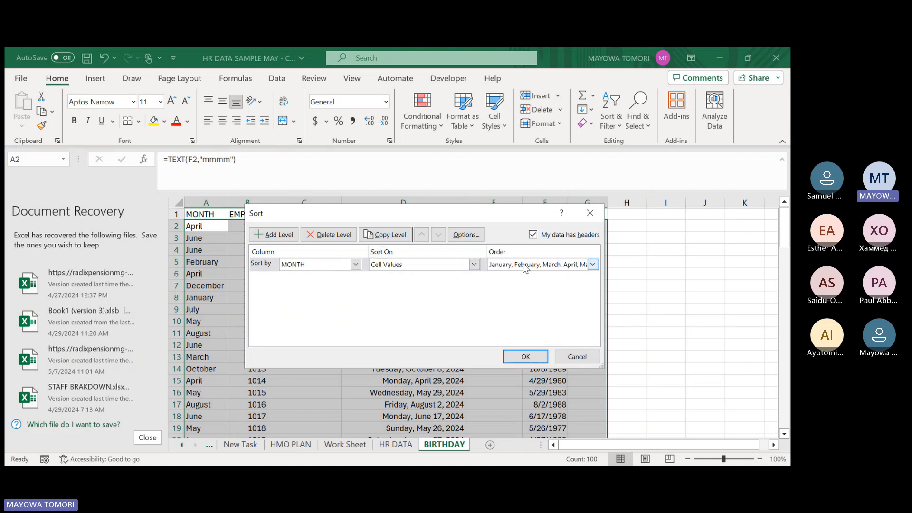
Sort the employee rows by MONTH cell values in calendar order using the January, February, March list.
left_click(593, 264)
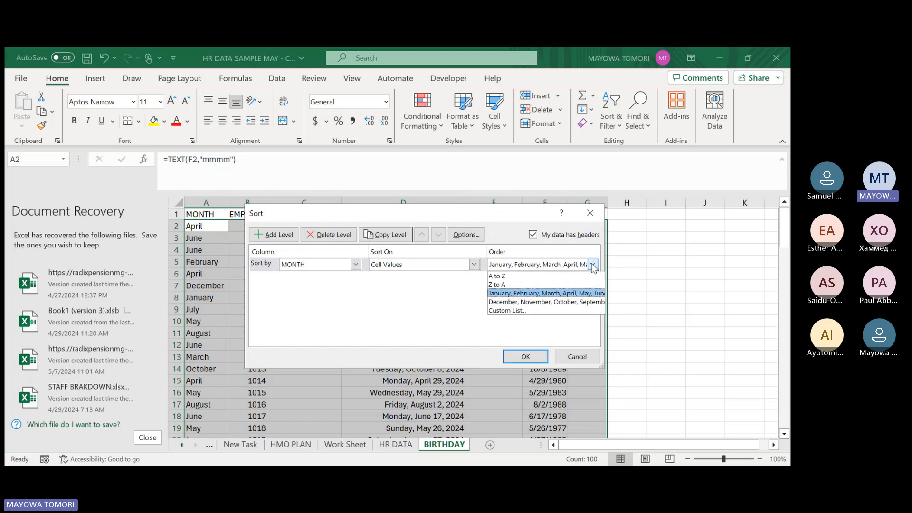
left_click(593, 265)
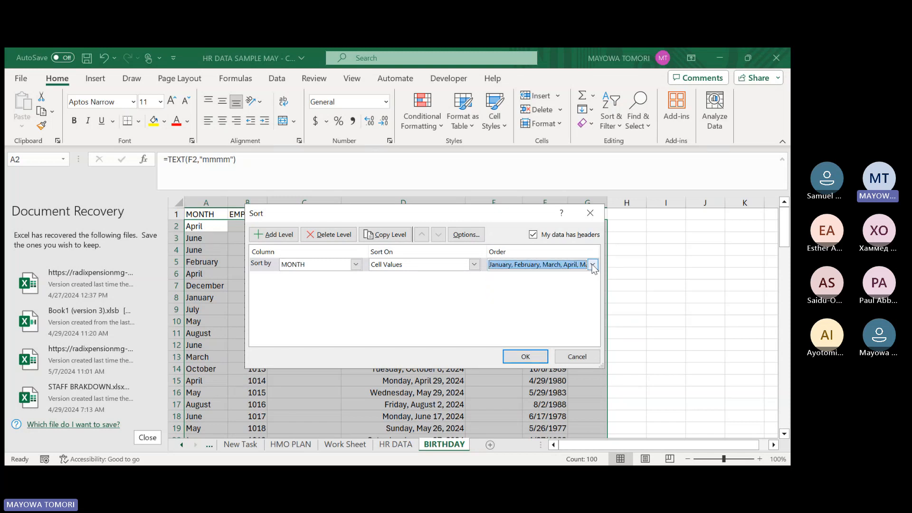
left_click(593, 265)
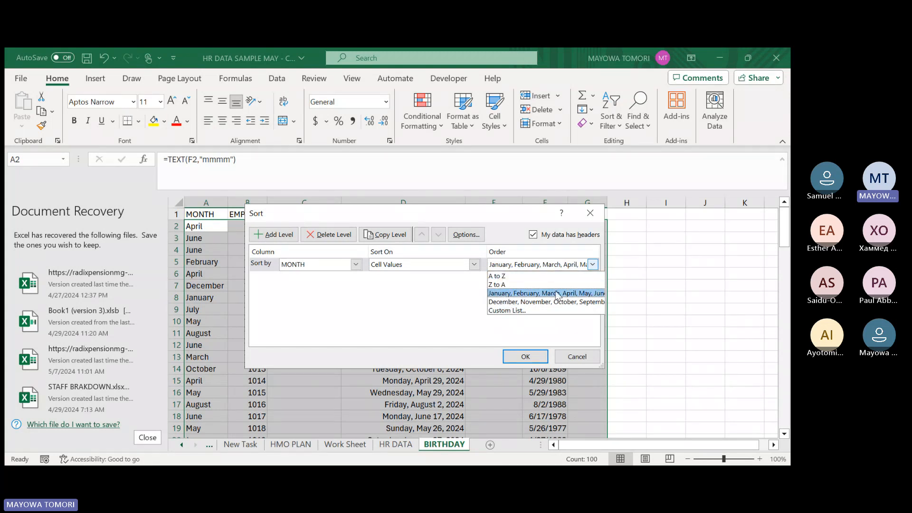
left_click(525, 276)
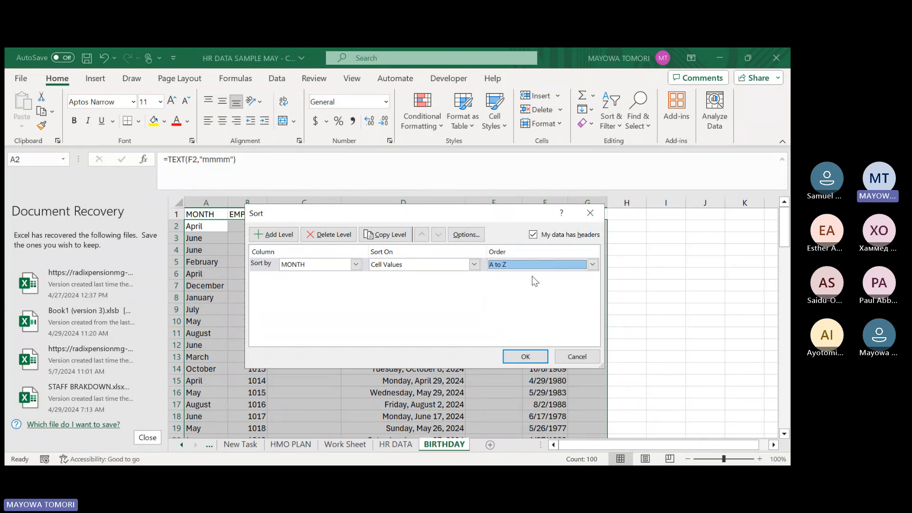
left_click(594, 265)
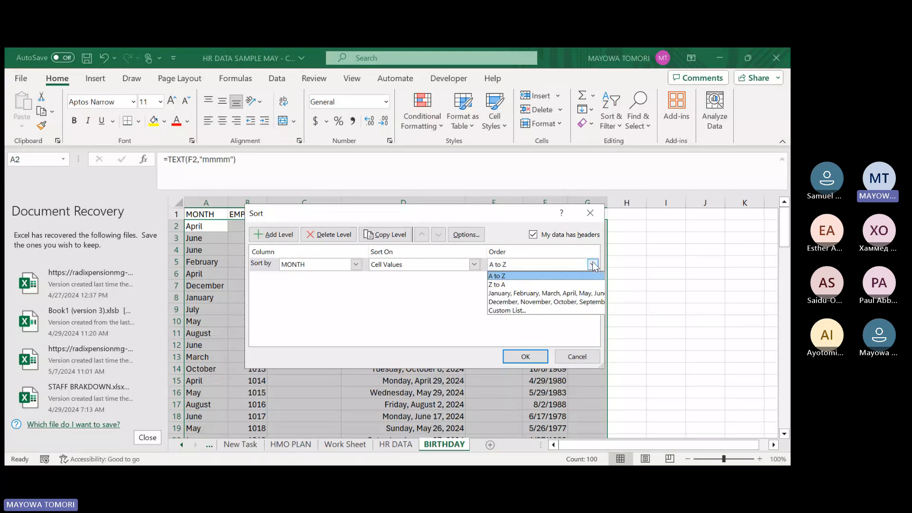
left_click(524, 294)
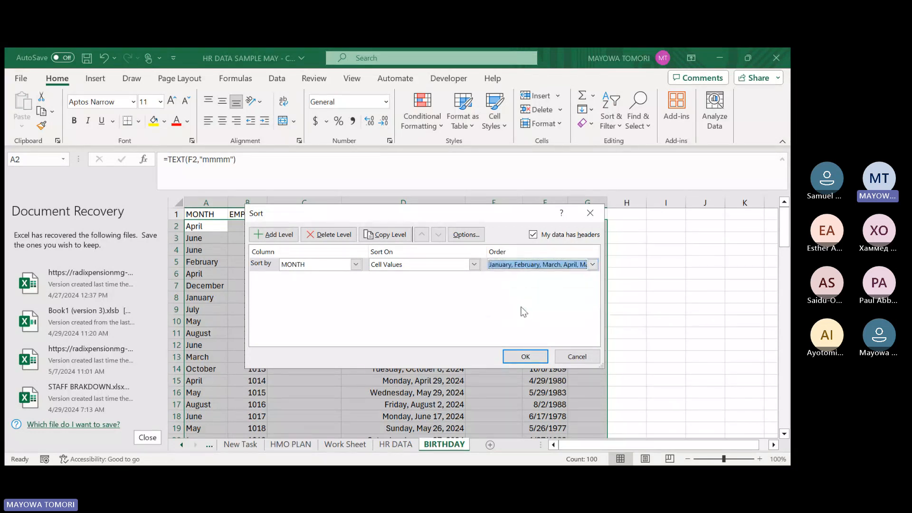
left_click(521, 358)
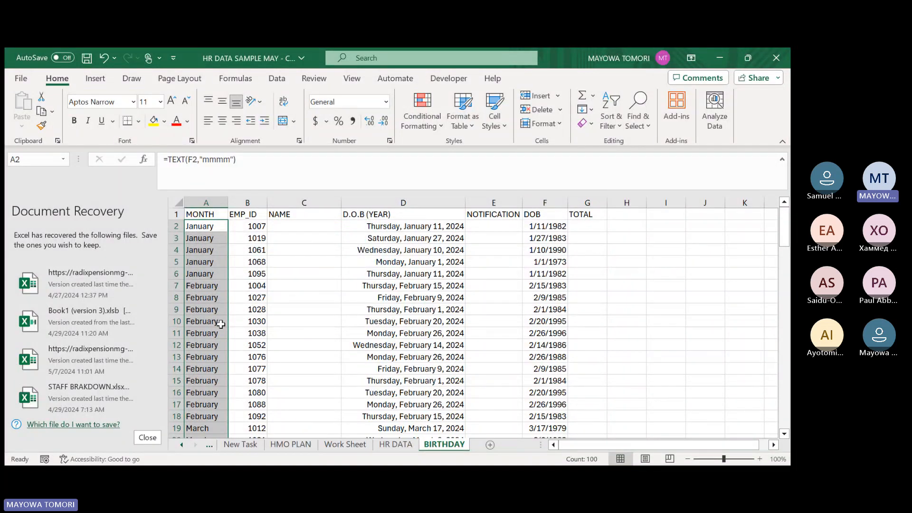
Start an IF formula in E2 under NOTIFICATION with =IF(MONTH(TODAY()) as the beginning of its condition.
left_click(495, 227)
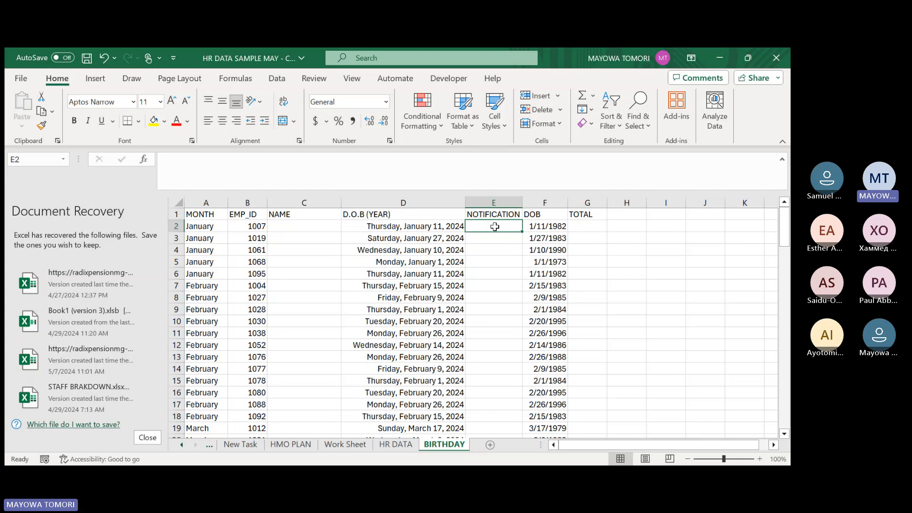
type("=")
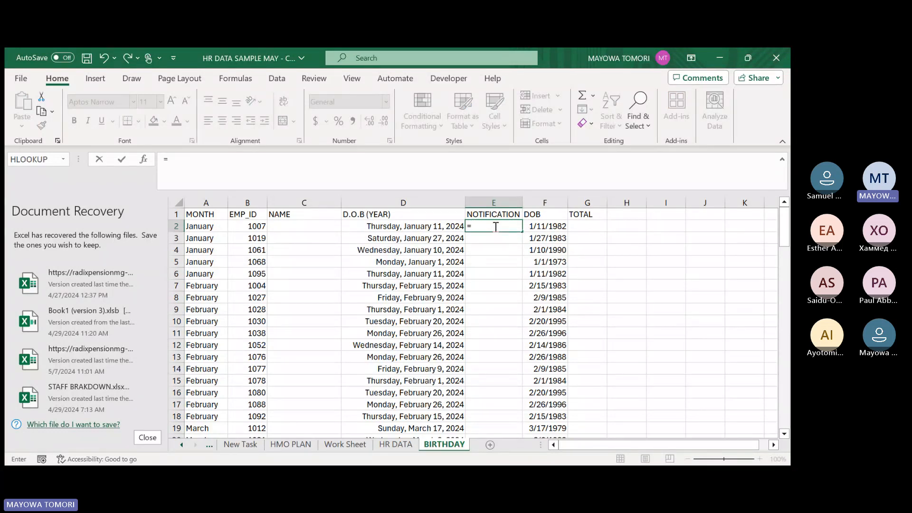
type("IF(")
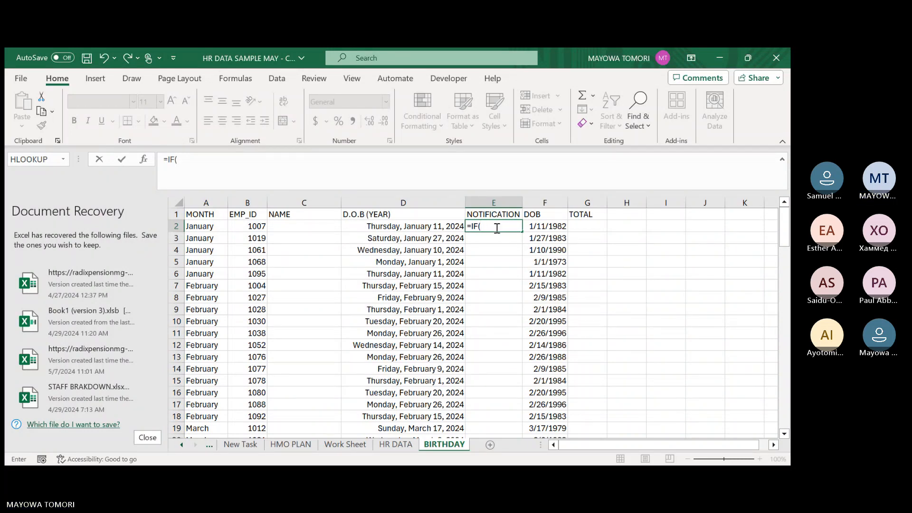
type("Mont")
key("Tab")
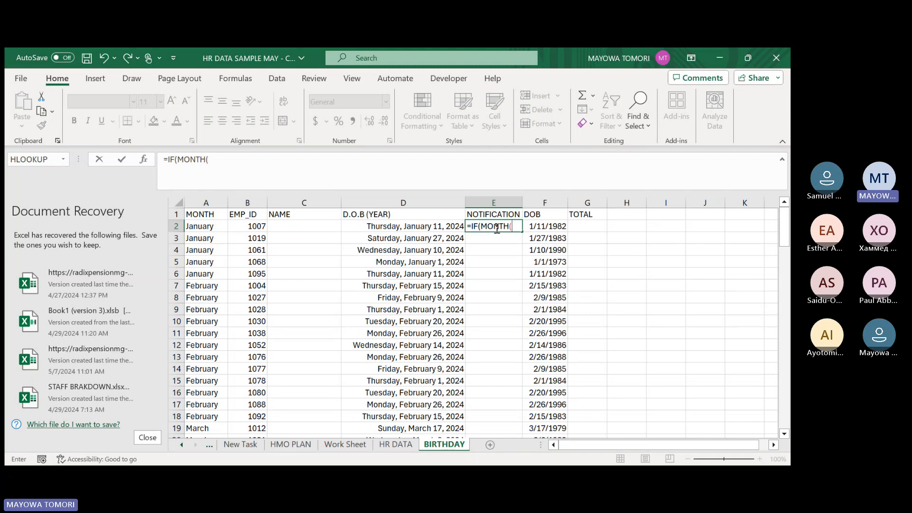
type("toda")
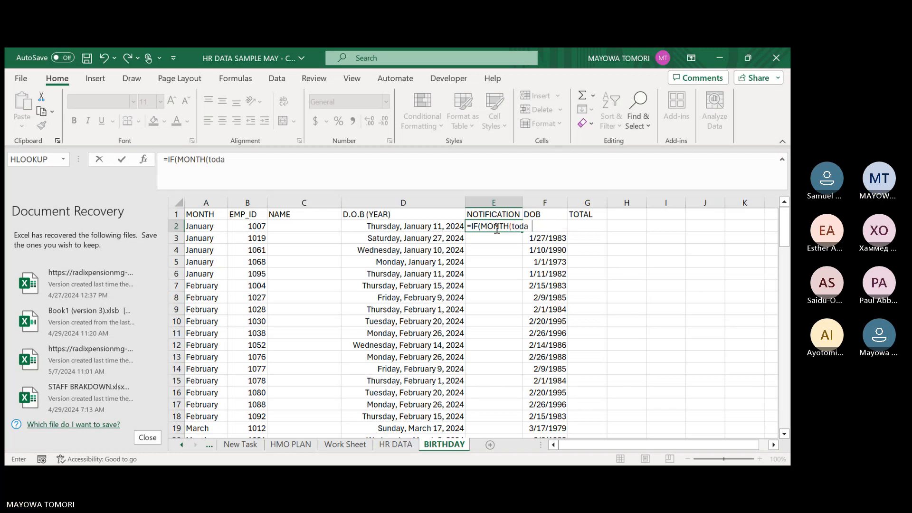
type("o")
key("Tab")
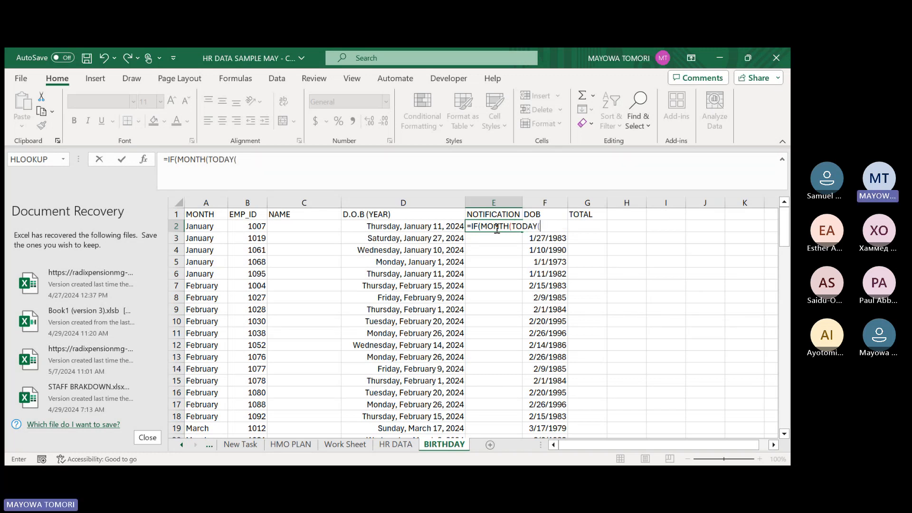
type("))<>month")
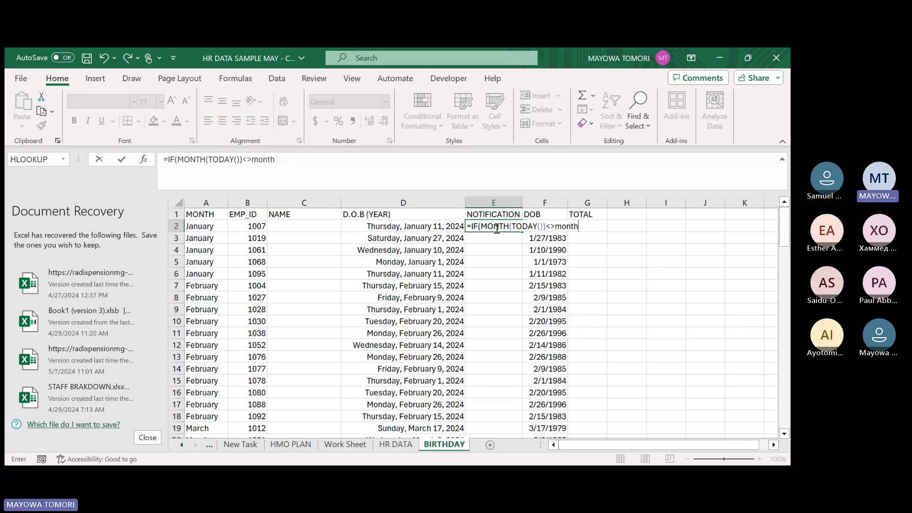
Complete E2's first IF test with <>MONTH(F2) and a single-space text " " as the value if true.
key("Tab")
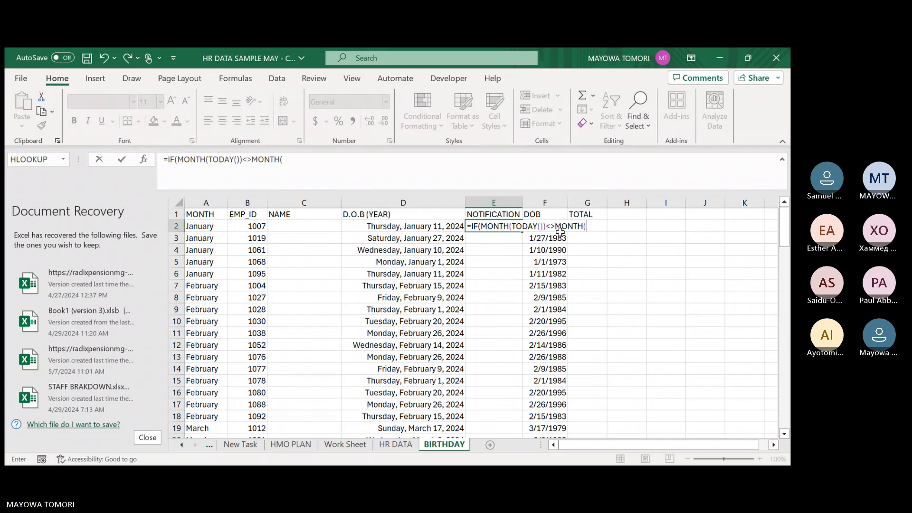
type("f2")
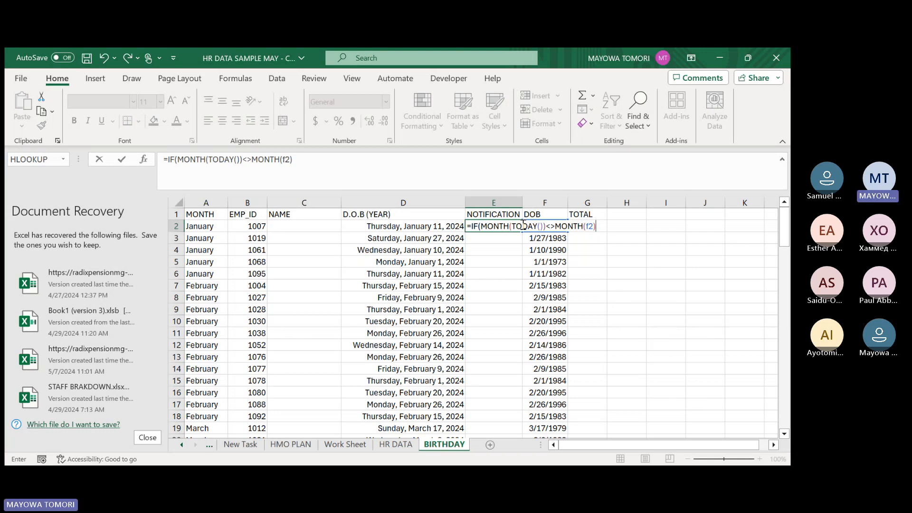
type(",")
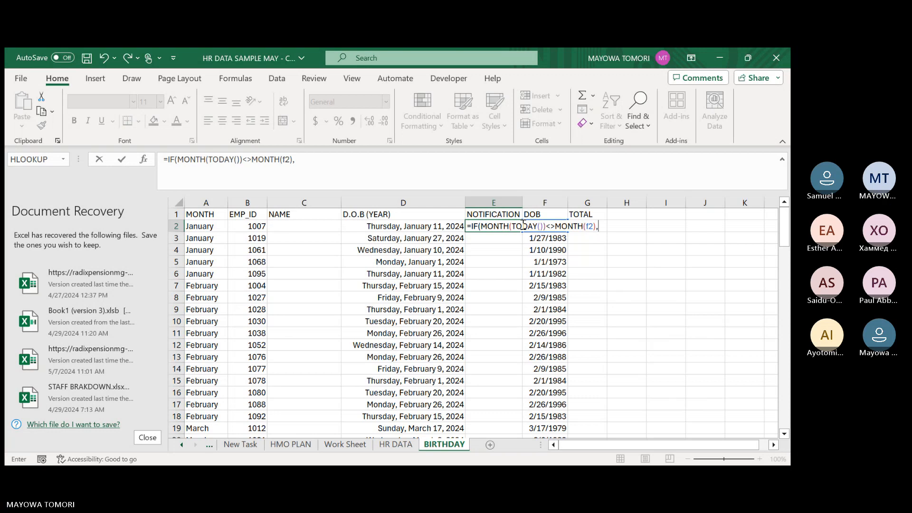
type("\"")
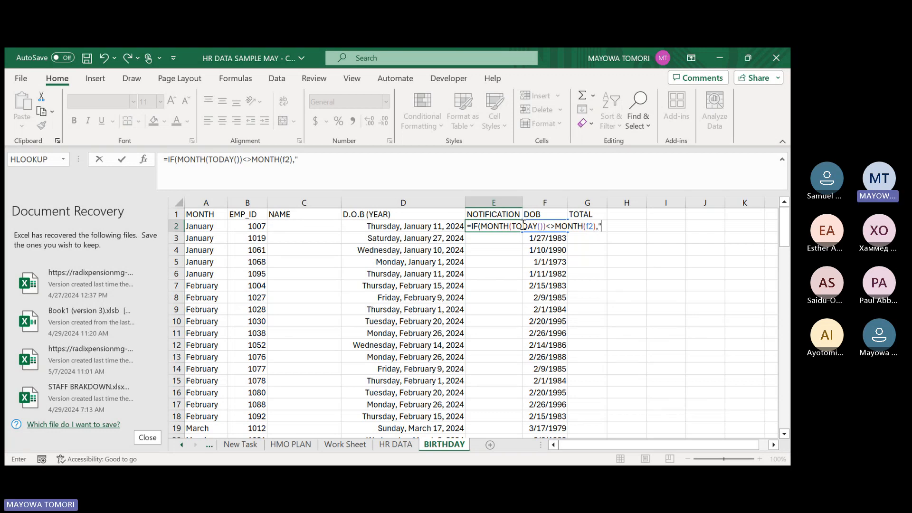
type(" \"")
Add a nested IF to E2's formula that begins comparing the day with IF(DAY(TODAY())<>DAY(.
type(",IF(DAY(today")
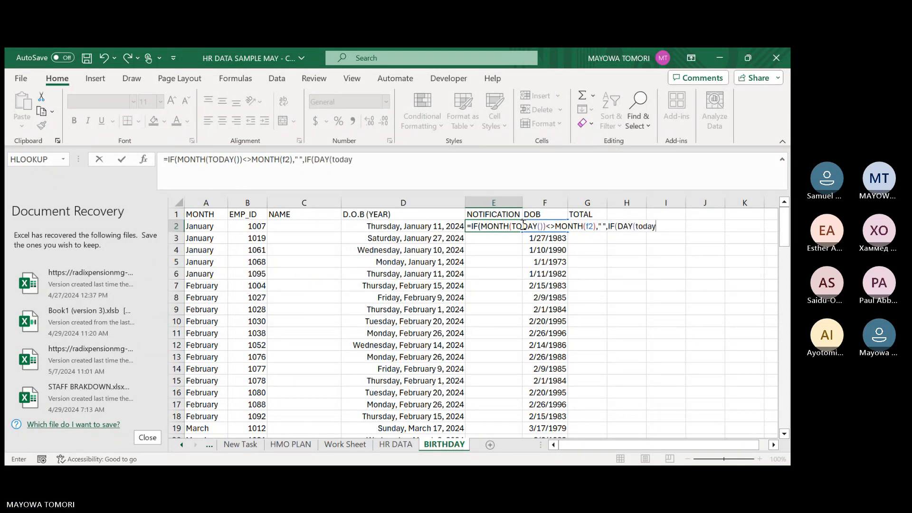
key("Tab")
type("))")
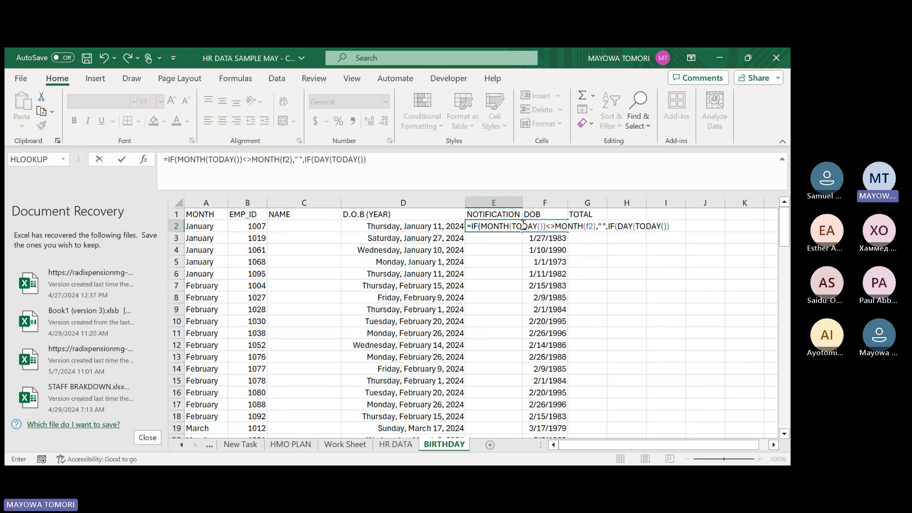
type("<>DAY(")
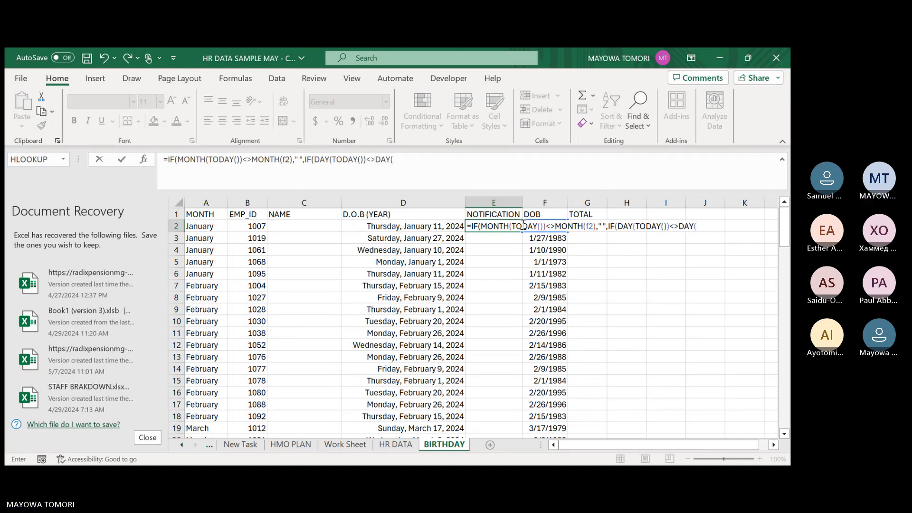
type("(")
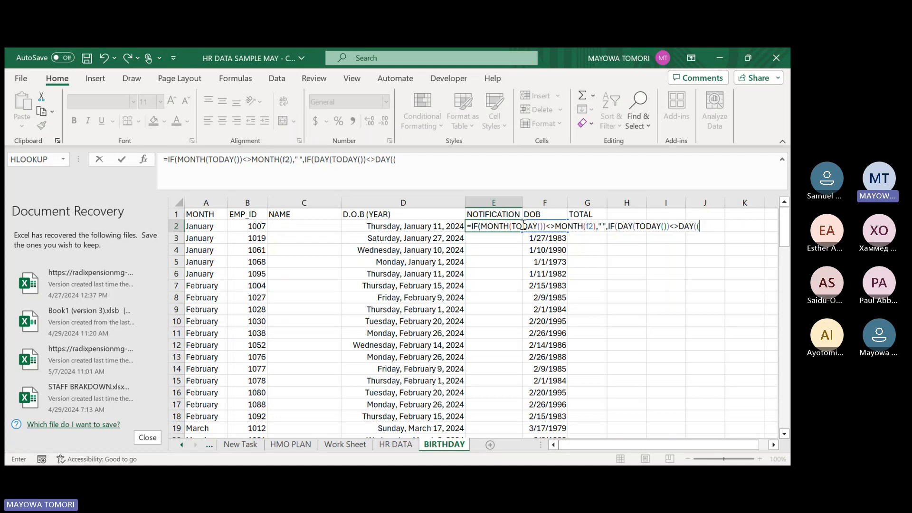
type("f2)")
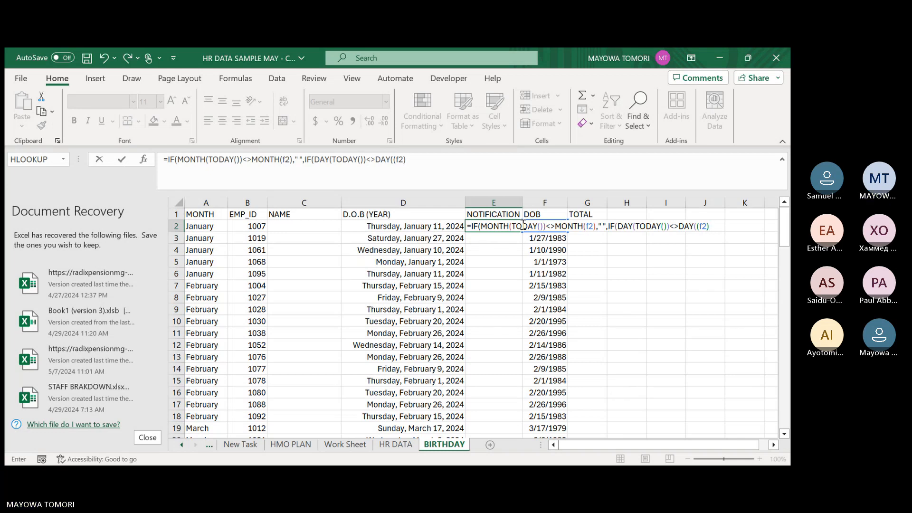
type(",\"")
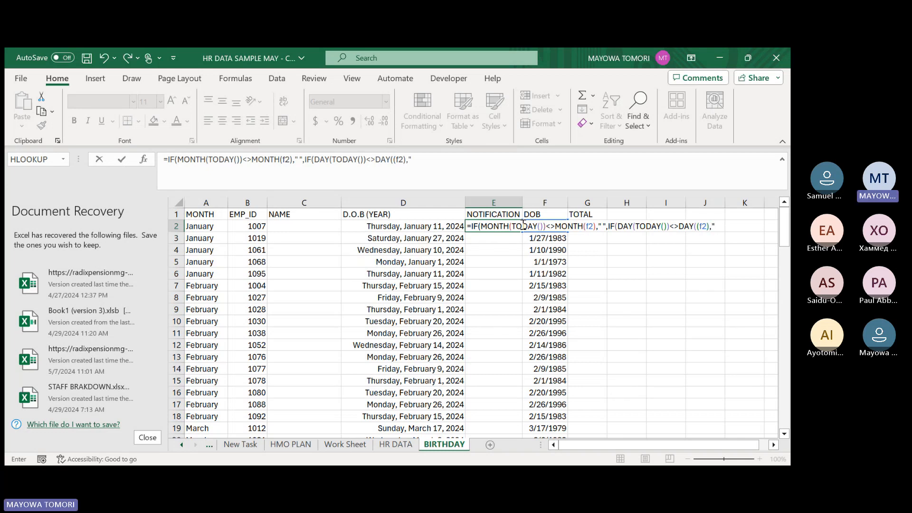
type(" \"")
Try to continue the nested IF in E2 with (F2), a single-space result and an opening quote for the next argument.
type("\",\"")
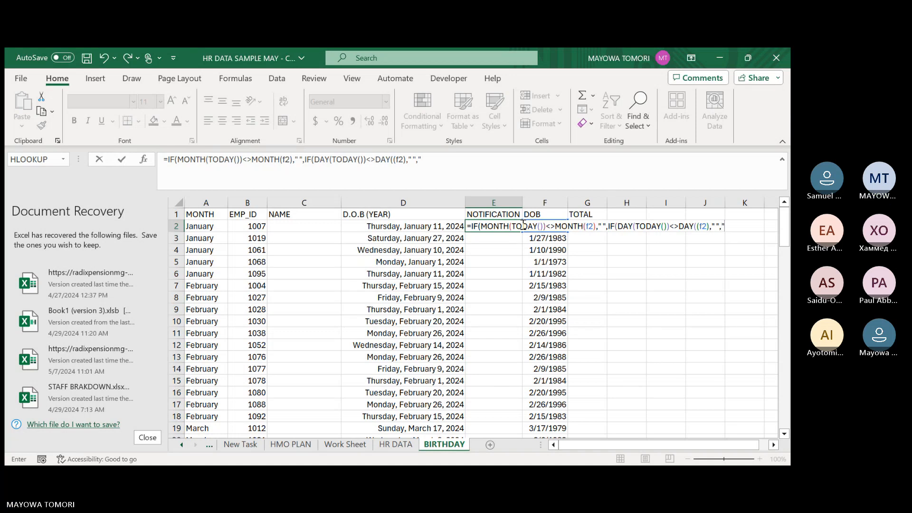
Remove the trailing result arguments and the extra opening parenthesis after the last DAY in E2's formula.
key("BackSpace")
key("BackSpace")
key("BackSpace")
key("BackSpace")
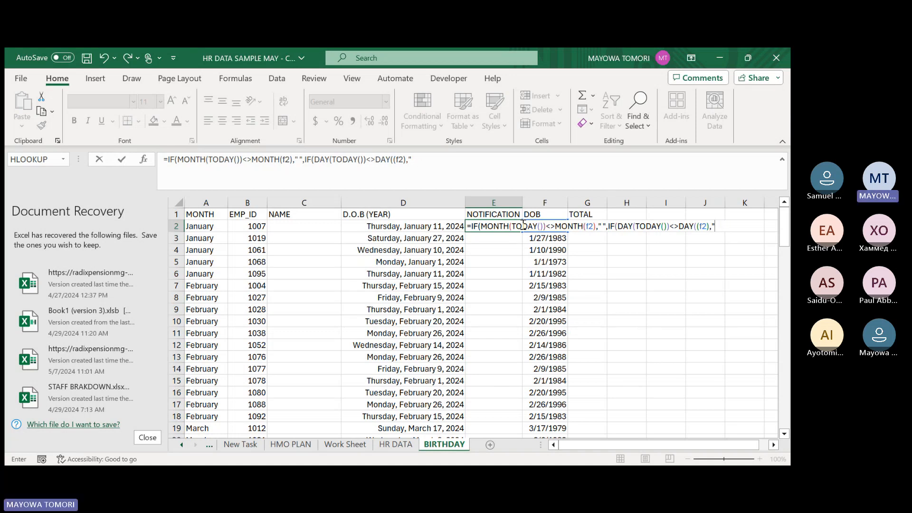
key("BackSpace")
key("BackSpace")
left_click(707, 226)
key("BackSpace")
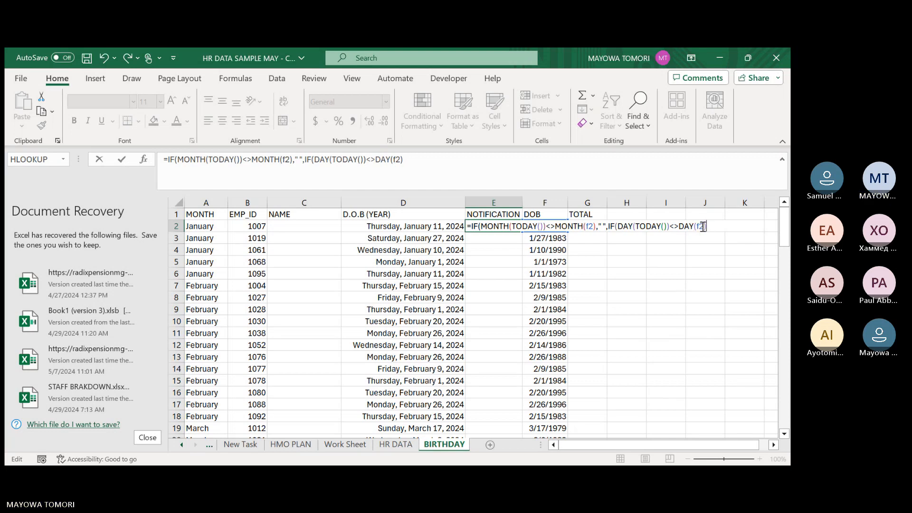
Re-enter (f2) as the argument of the last DAY function in E2's formula.
right_click(704, 227)
left_click(716, 232)
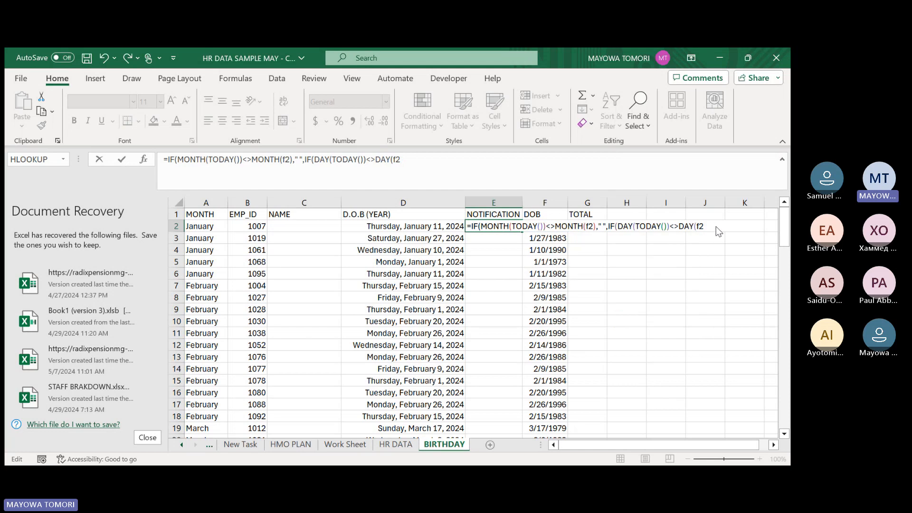
key("BackSpace")
key("BackSpace")
key("BackSpace")
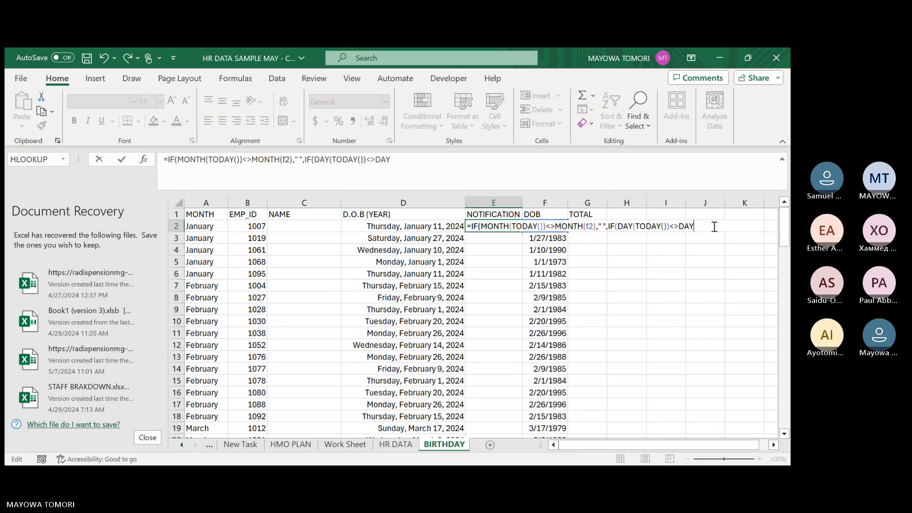
type("(")
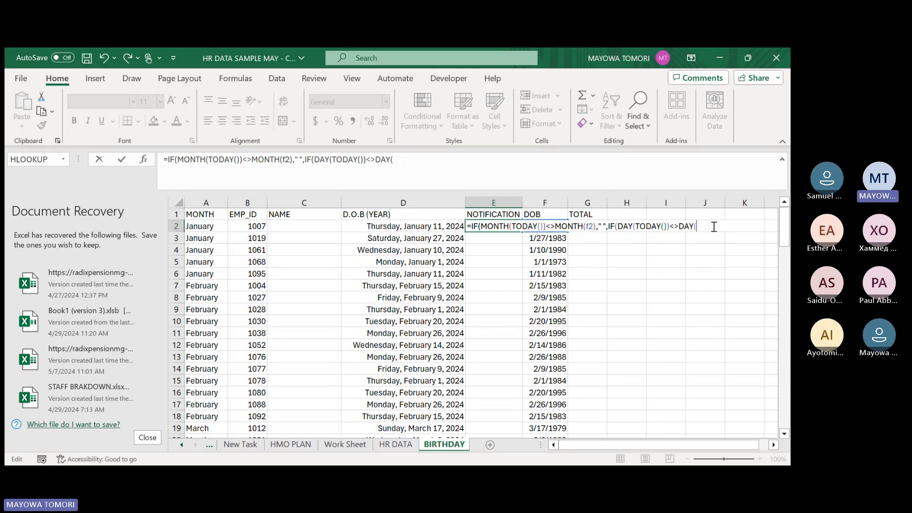
type("fe")
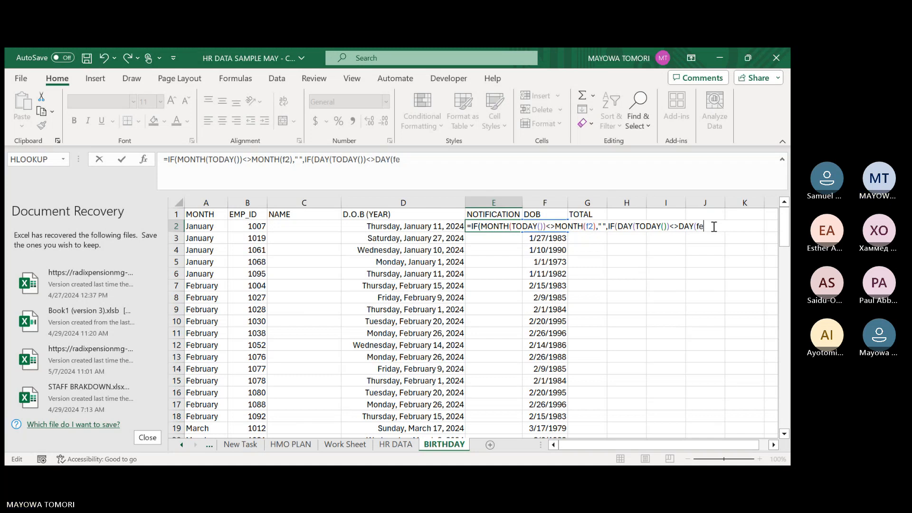
key("BackSpace")
type("2)")
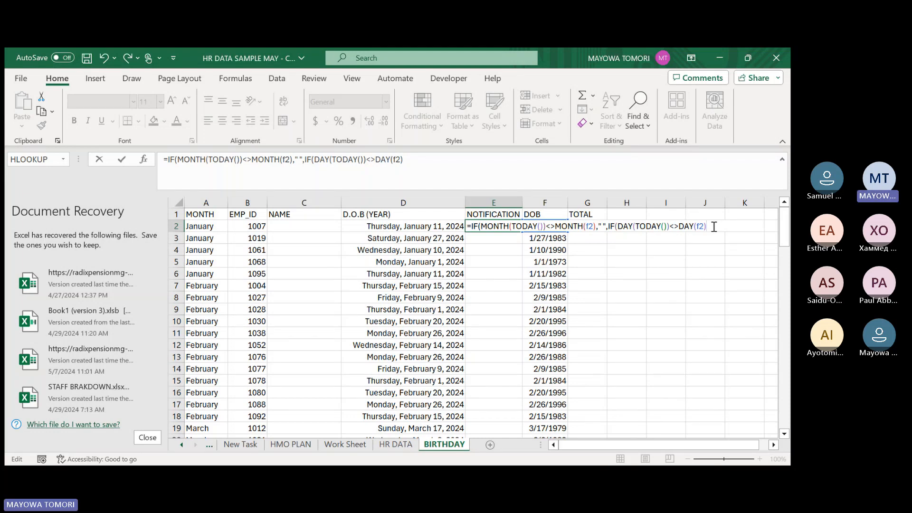
Complete E2's nested IF with " " and "HAPPY BIRTHDAY" as its results, accepting the correction that adds the missing closing parenthesis.
type(",\" \",")
type("\"HAPPY B")
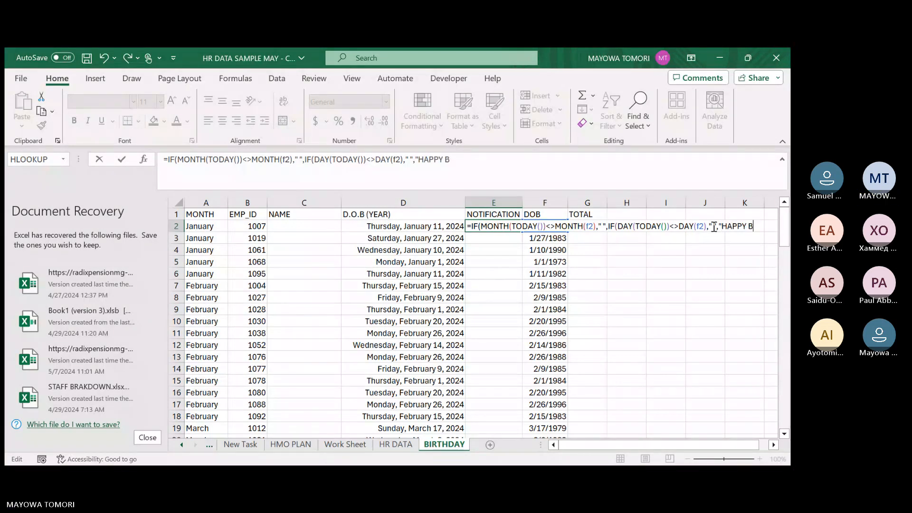
type("IRTHDAY\"")
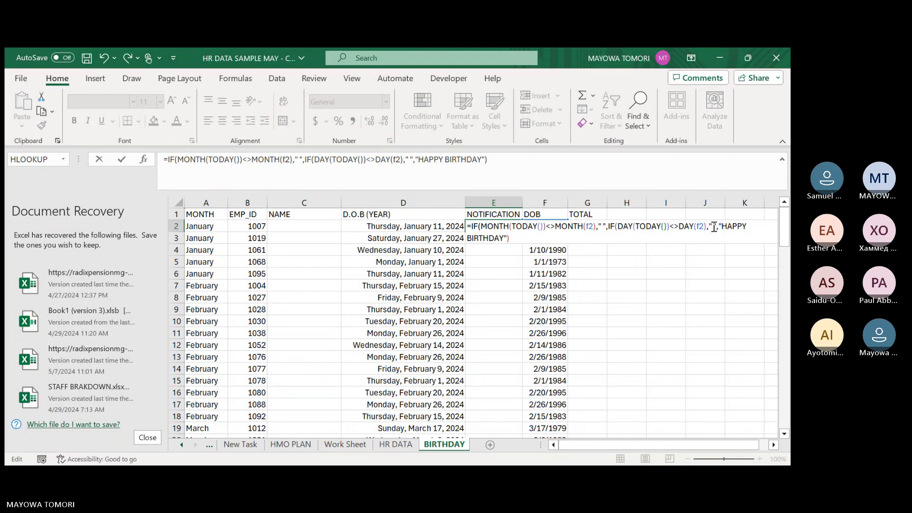
key("Return")
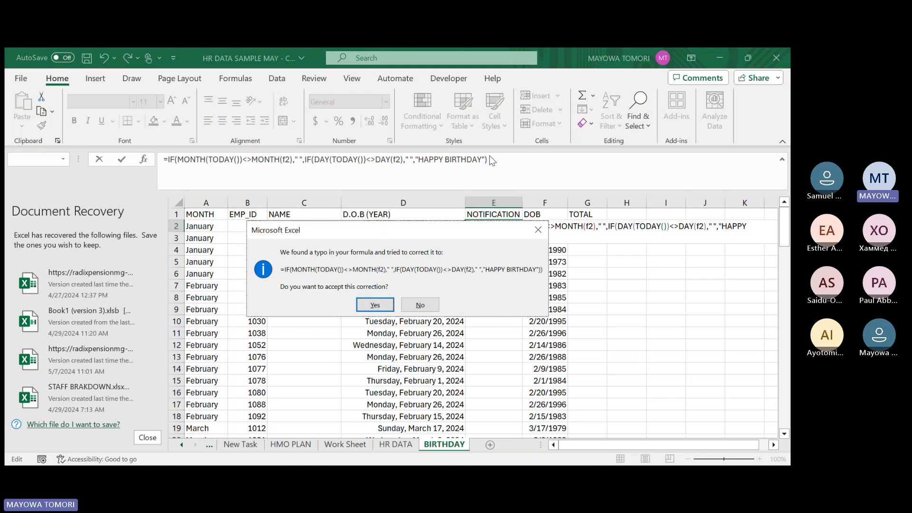
key("Return")
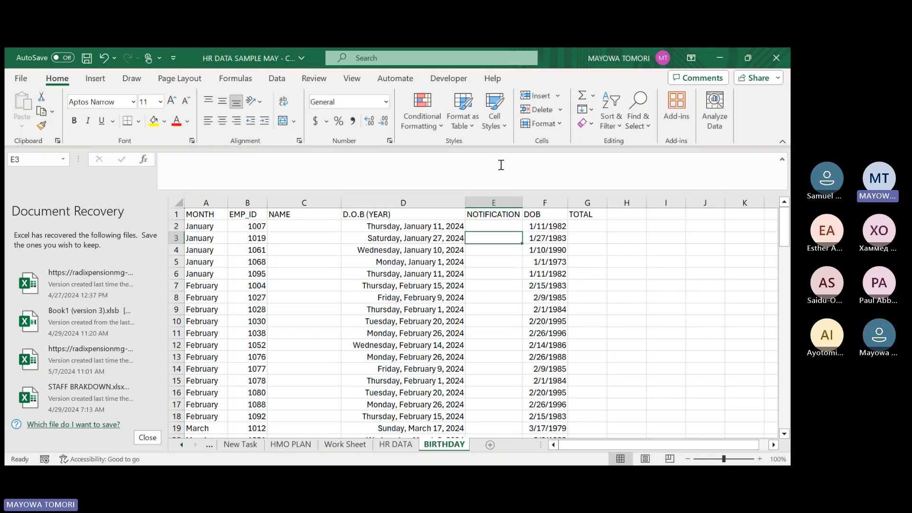
Fill E2's formula down the NOTIFICATION column to row 101 and check the filled range.
left_click(484, 225)
left_click(485, 240)
left_click(488, 226)
double_click(524, 233)
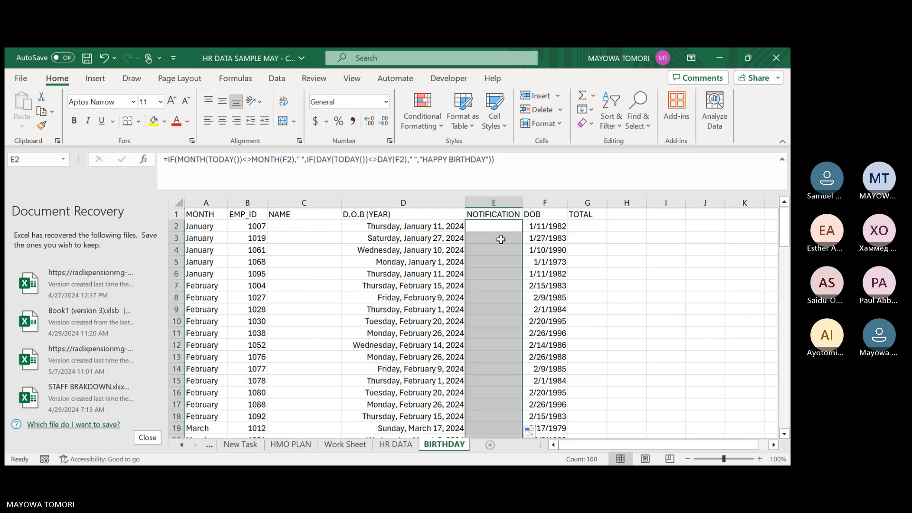
scroll(496, 242, "down", 10)
scroll(493, 242, "down", 20)
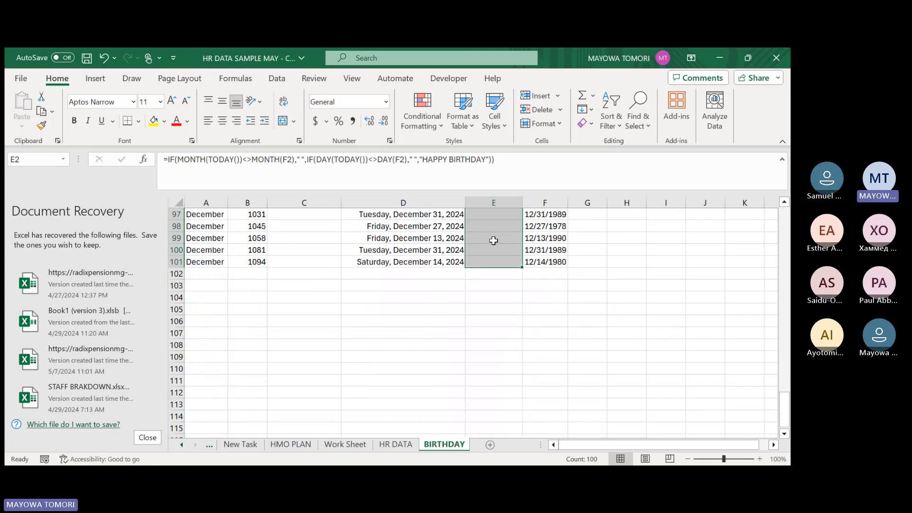
scroll(493, 233, "up", 5)
scroll(493, 230, "up", 20)
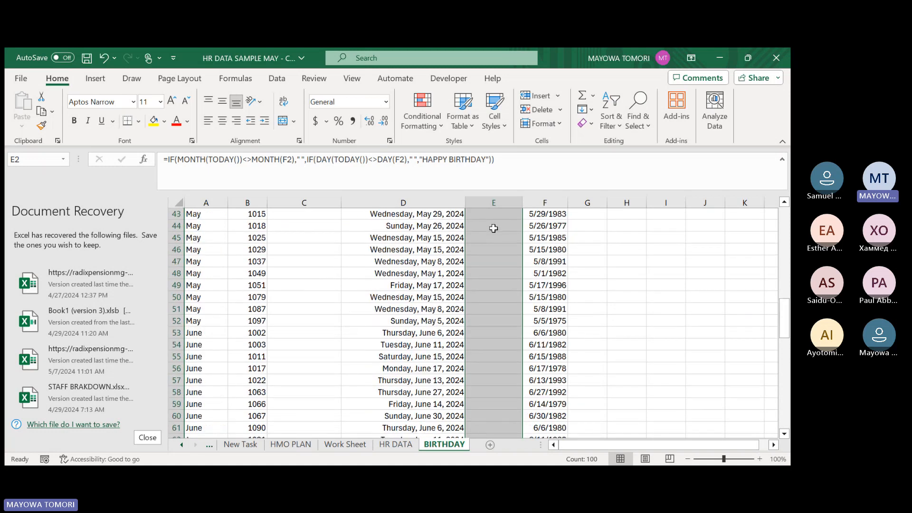
left_click(493, 228)
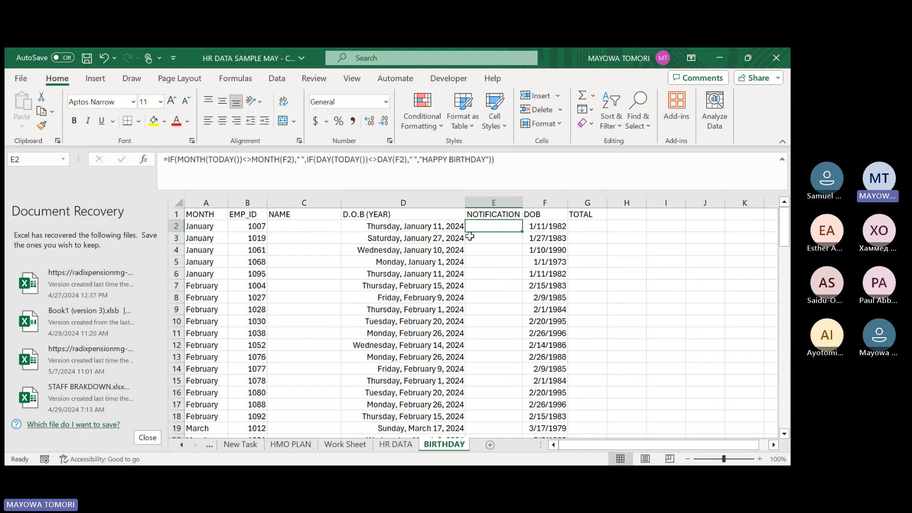
Replace the D.O.B (YEAR) formula in D2 with =TODAY().
left_click(407, 223)
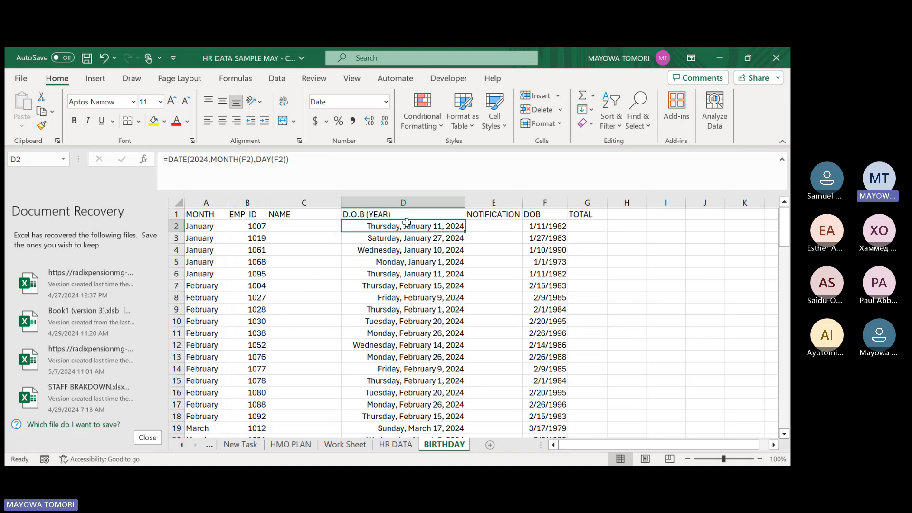
type("=")
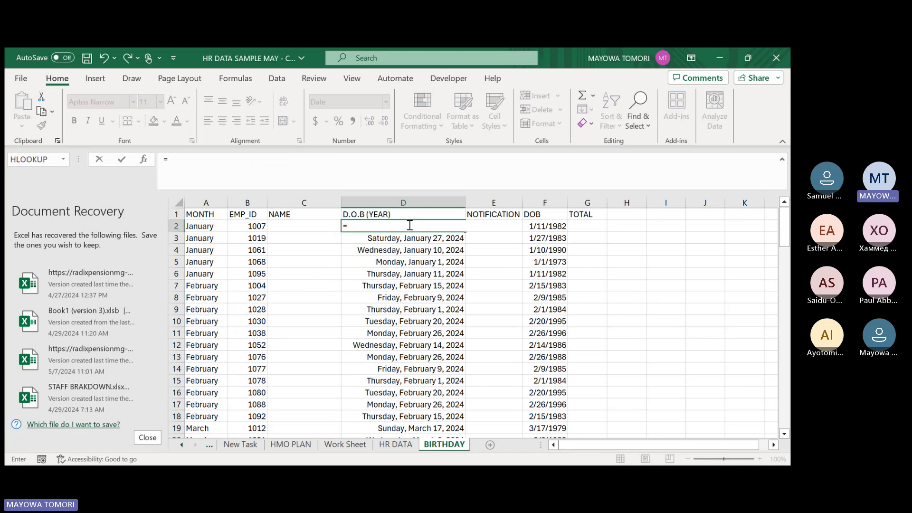
type("TODYA")
key("BackSpace")
type("Y(")
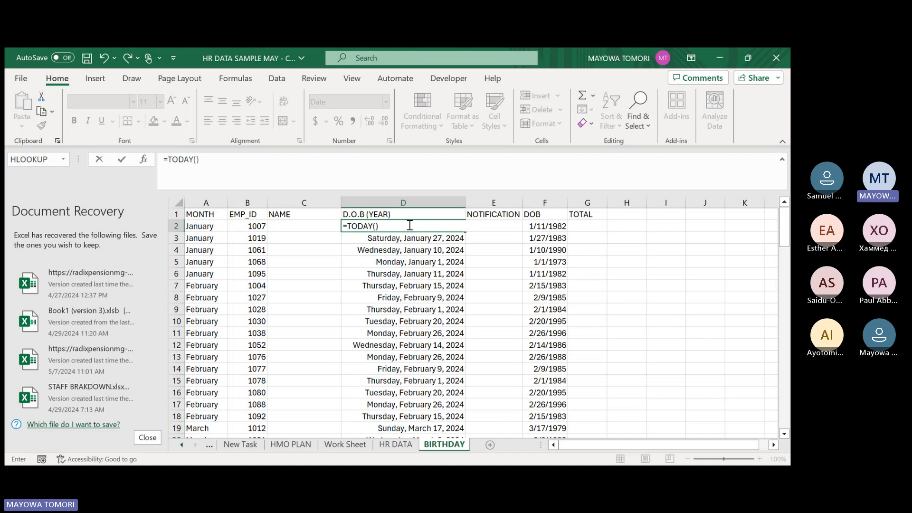
key("Return")
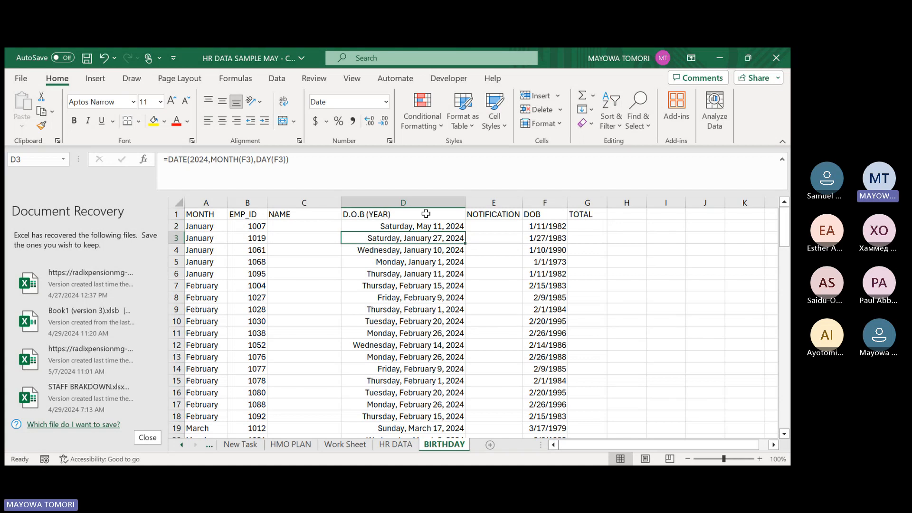
Examine the notification formula in E2, including its closing parentheses, and compare it with D2 and the first DOB cells.
left_click(474, 226)
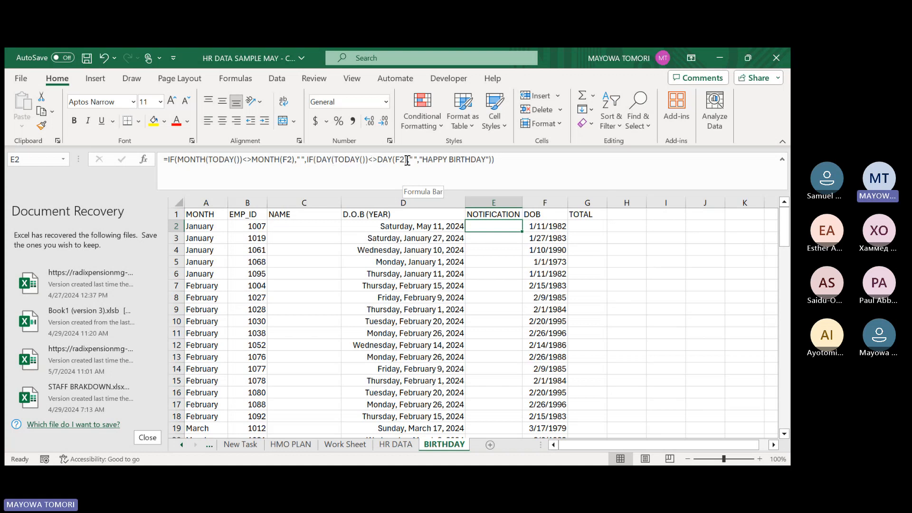
left_click(490, 162)
type(")")
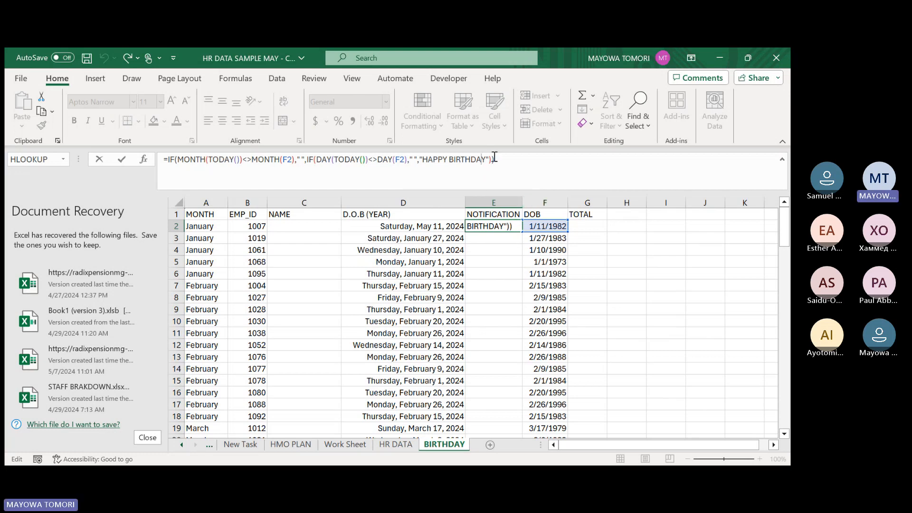
key("Return")
left_click(424, 226)
left_click(472, 225)
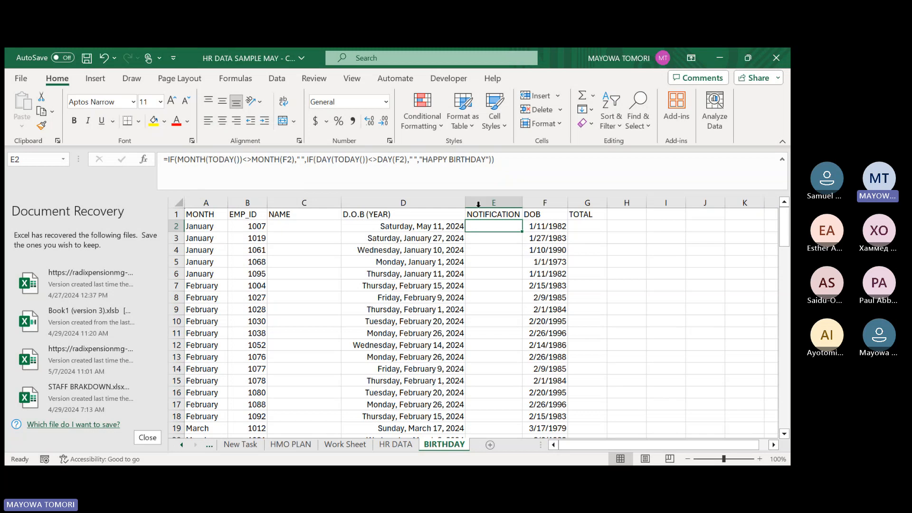
left_click(558, 226)
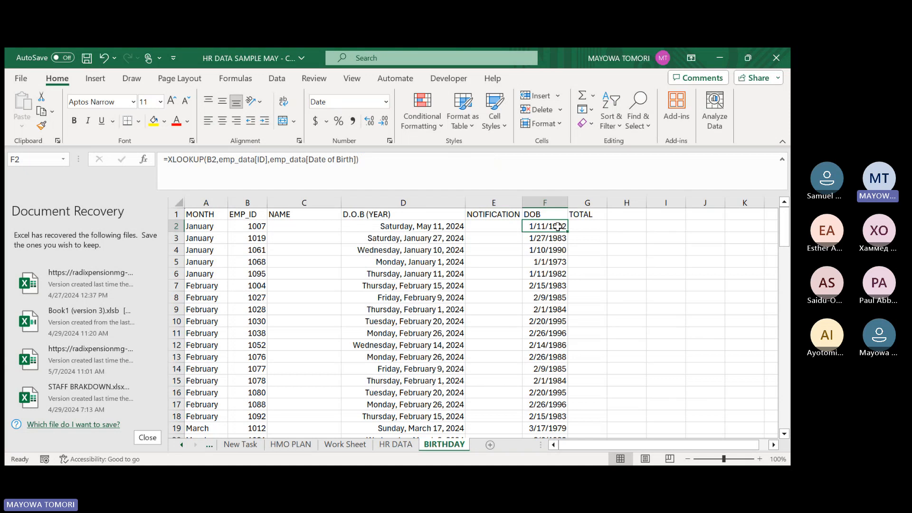
key("Down")
key("Down")
key("Up")
key("Up")
left_click(490, 227)
Replace the DOB lookup in F2 with =TODAY() and autofit the NOTIFICATION column's width.
left_click(554, 225)
type("=")
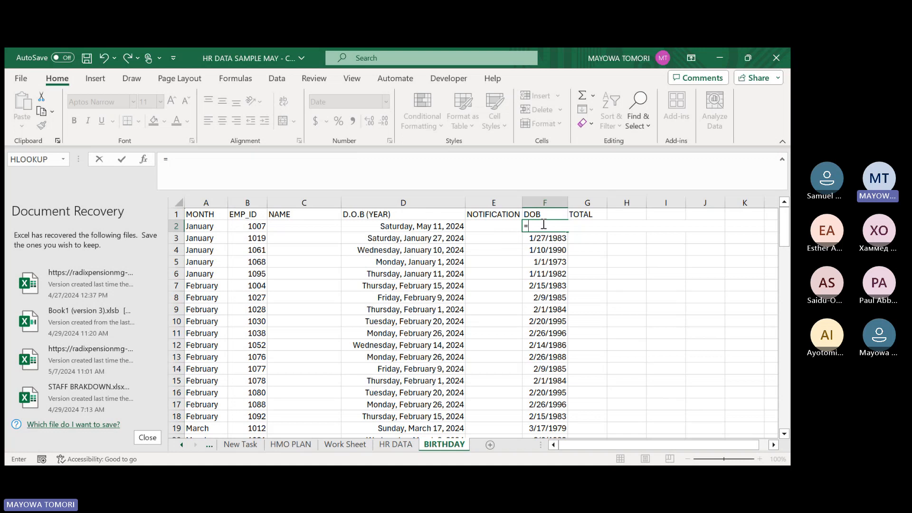
type("TODAY(")
key("Return")
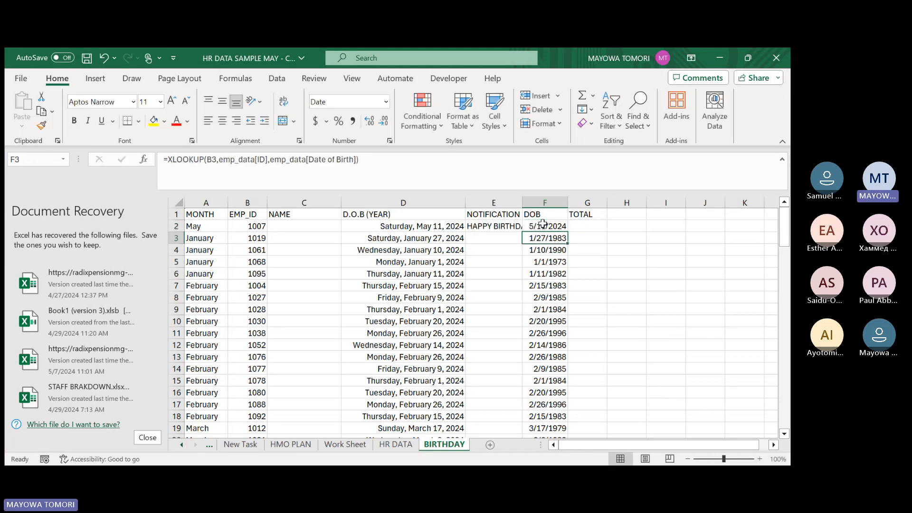
left_click(541, 227)
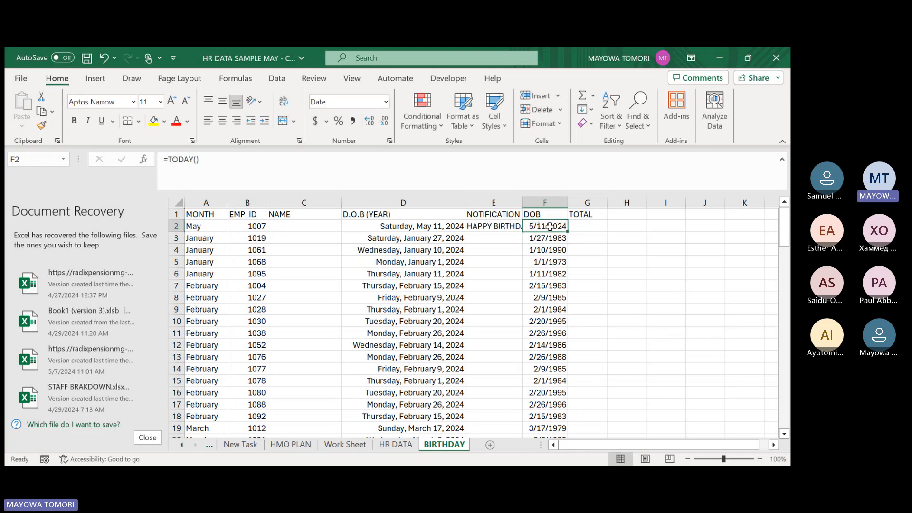
double_click(521, 202)
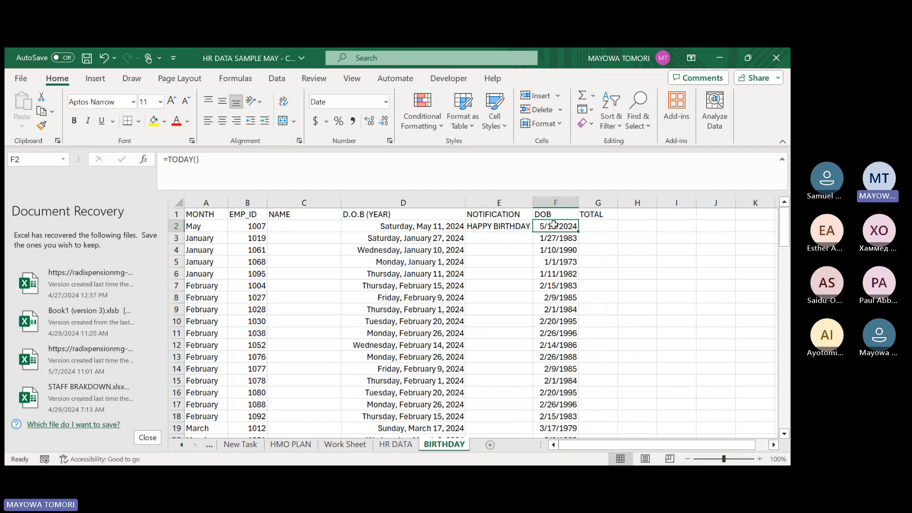
Review the nested IF formula in E2 against the test date in F2.
left_click(490, 226)
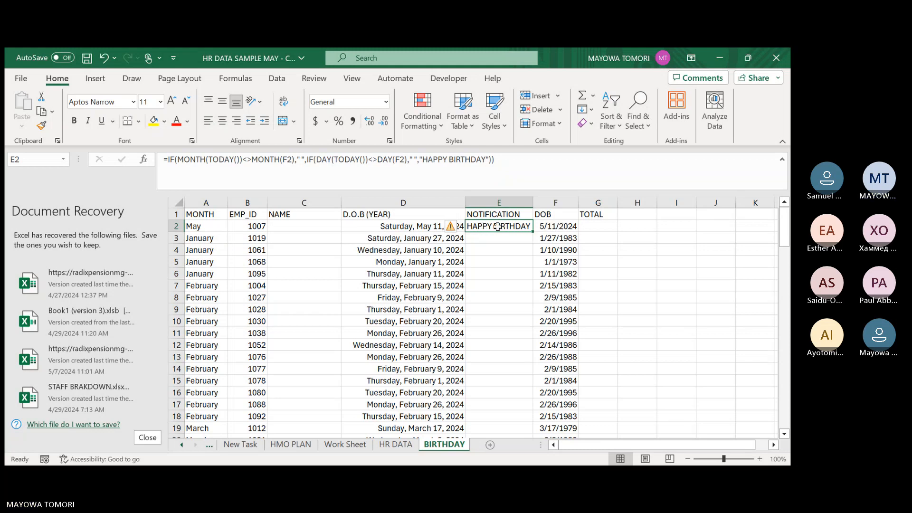
left_click(171, 161)
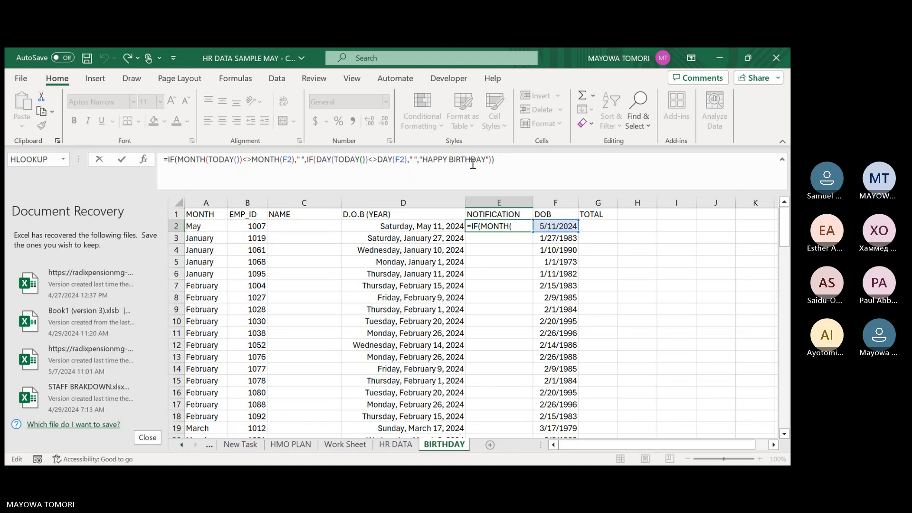
key("Return")
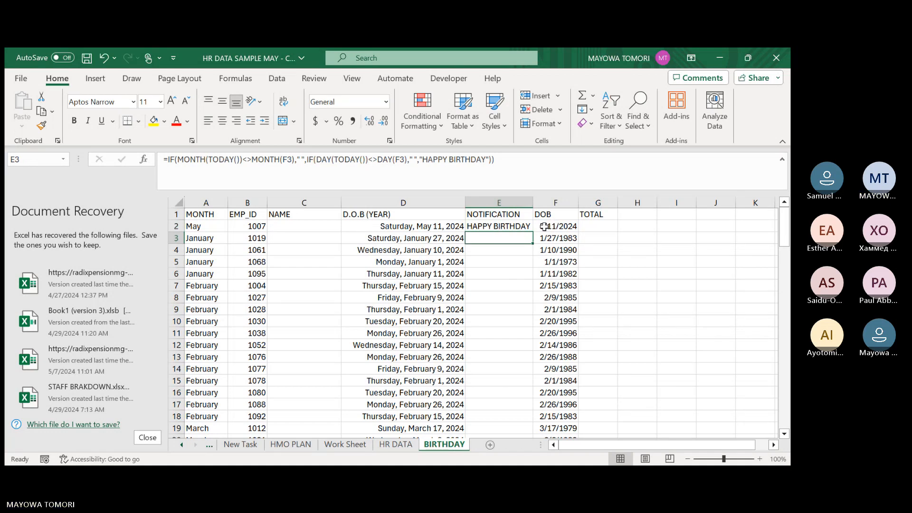
left_click(497, 227)
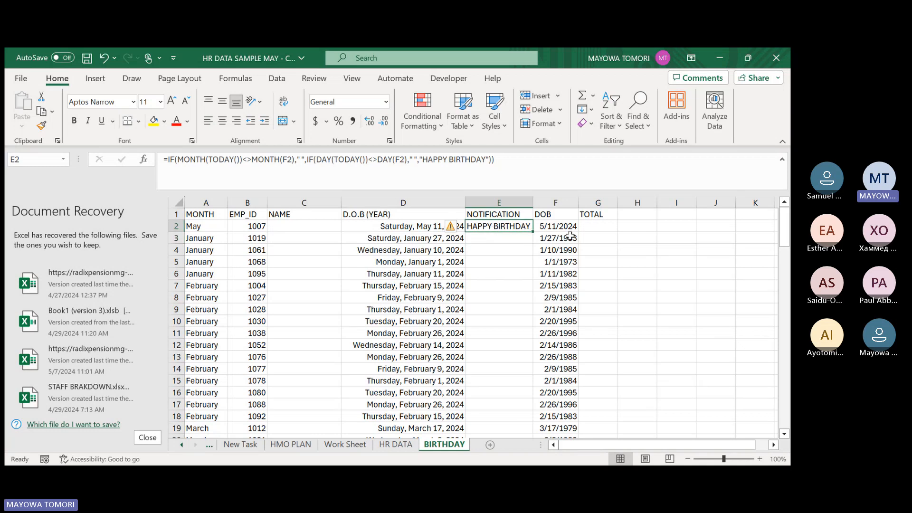
left_click(549, 227)
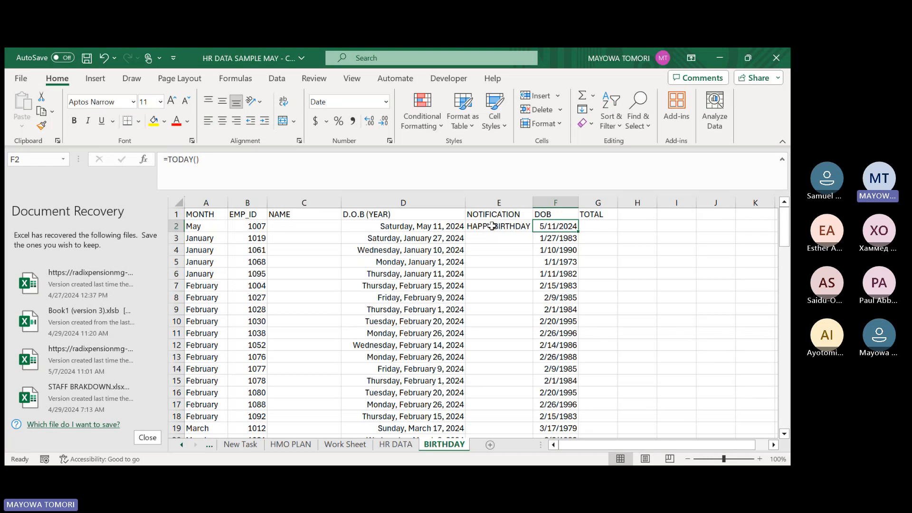
left_click(493, 227)
Copy the test date in F2 and paste it as a fixed value into DOB cell F18.
left_click(547, 228)
key("ctrl+c")
scroll(553, 265, "down", 4)
left_click(555, 274)
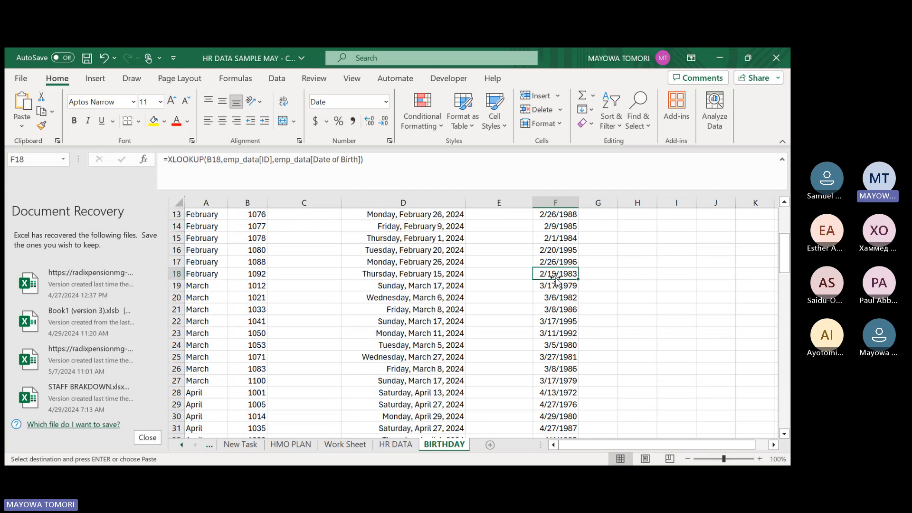
key("ctrl+v")
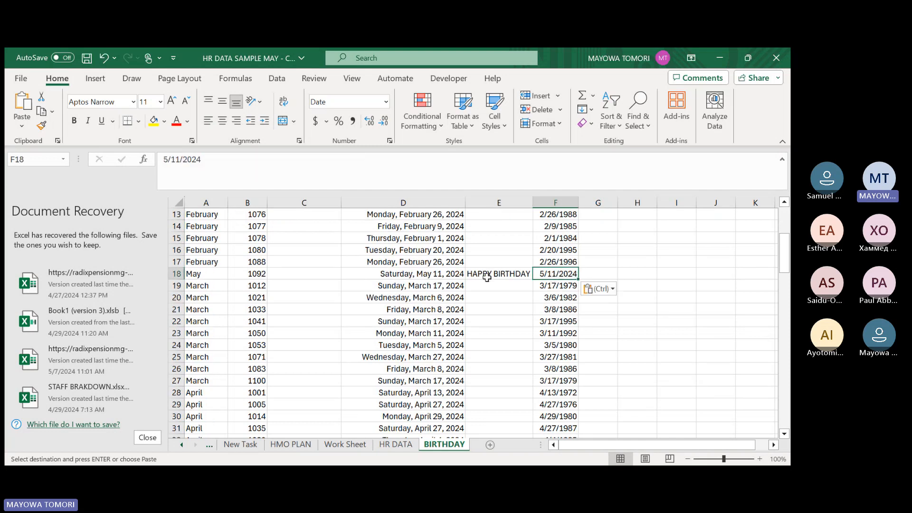
scroll(492, 266, "up", 4)
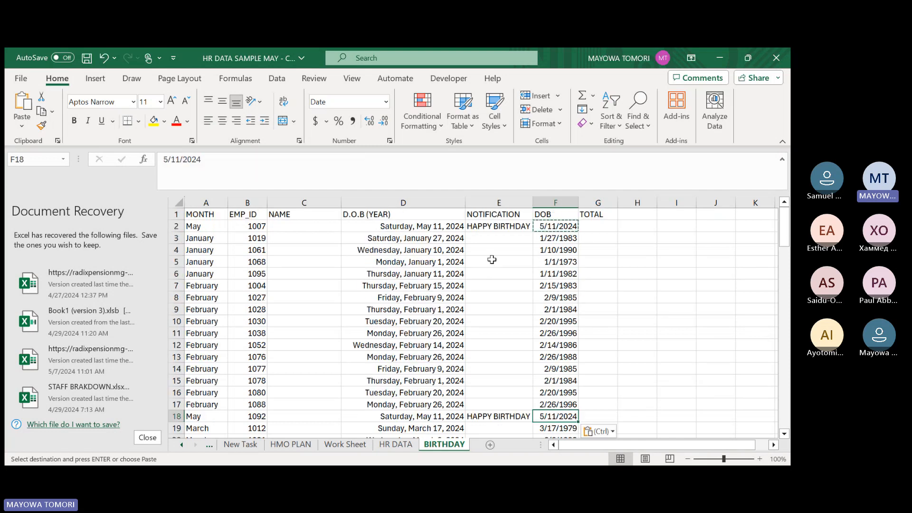
Start a conditional formatting Equal To highlight rule for the NOTIFICATION cells E2:E101.
left_click(486, 226)
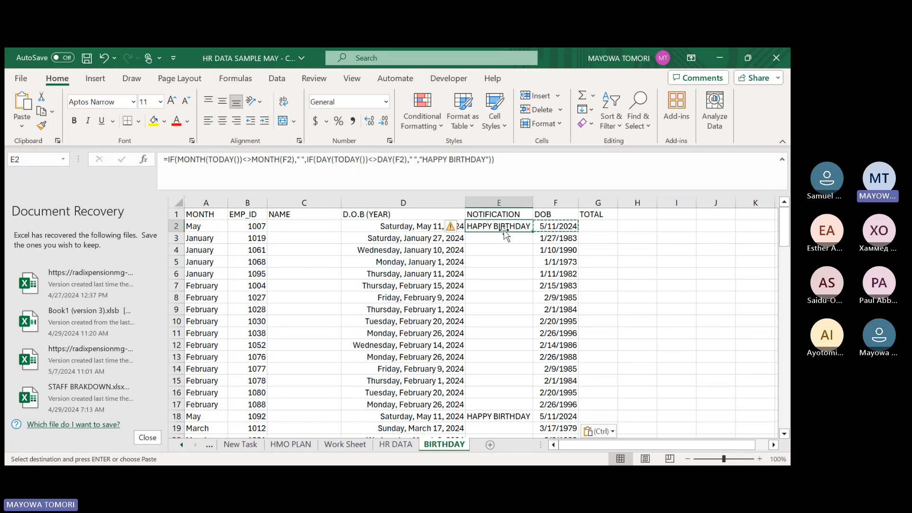
key("ctrl+a")
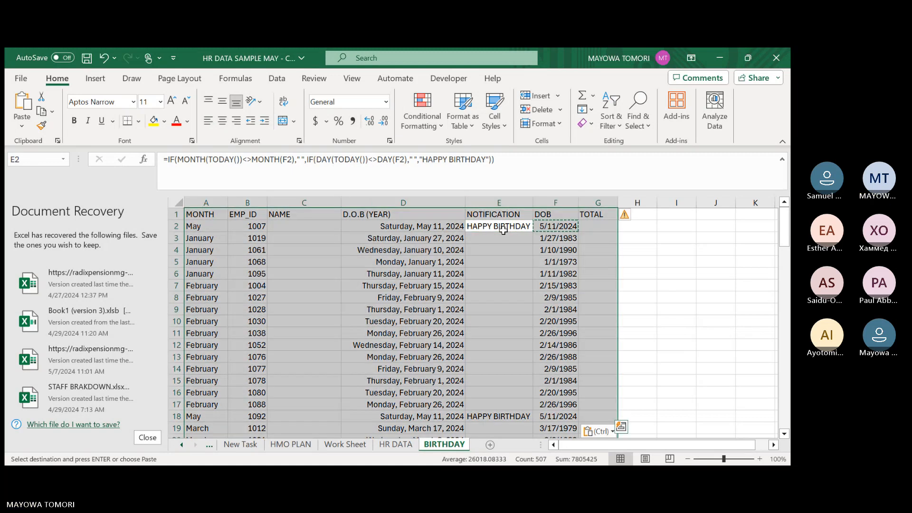
left_click(500, 228)
key("ctrl+shift+Down")
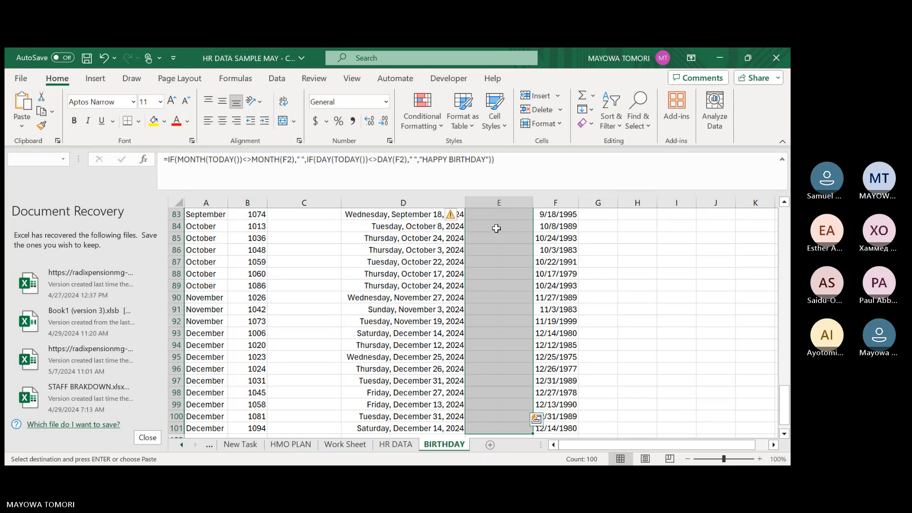
scroll(496, 228, "up", 20)
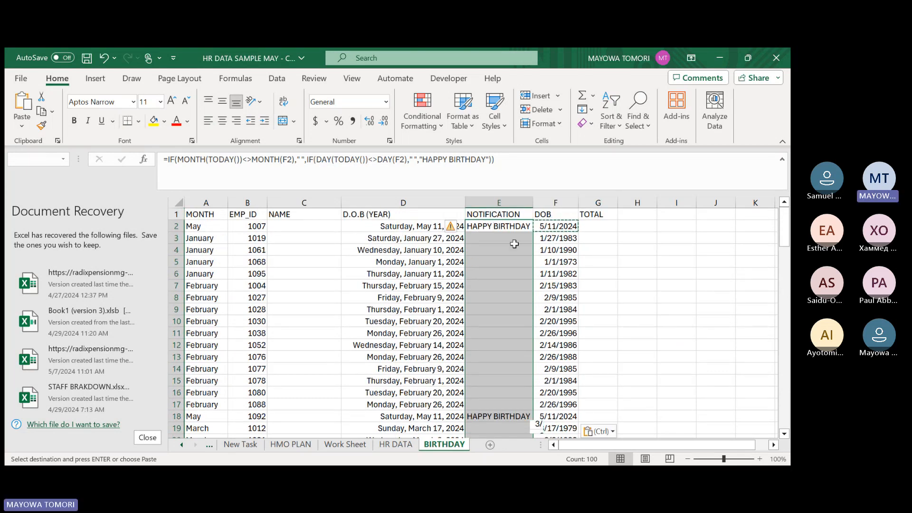
left_click(433, 129)
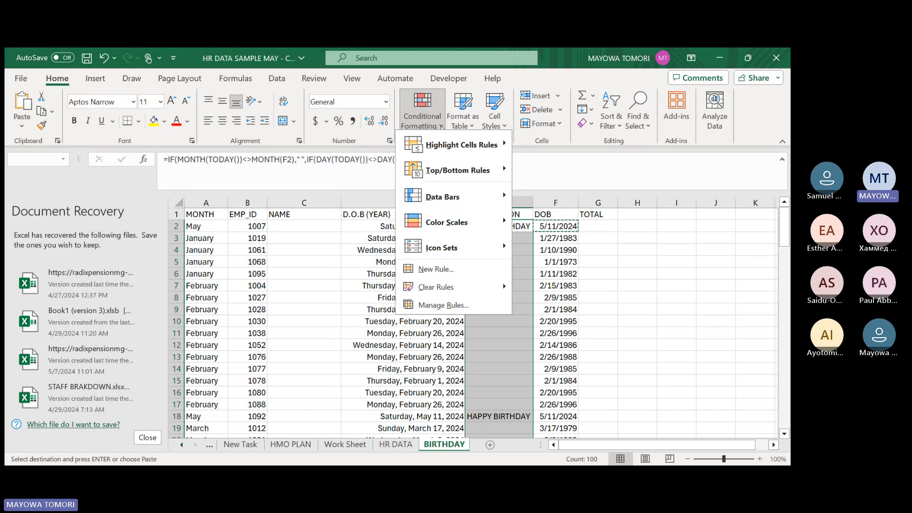
mouse_move(475, 145)
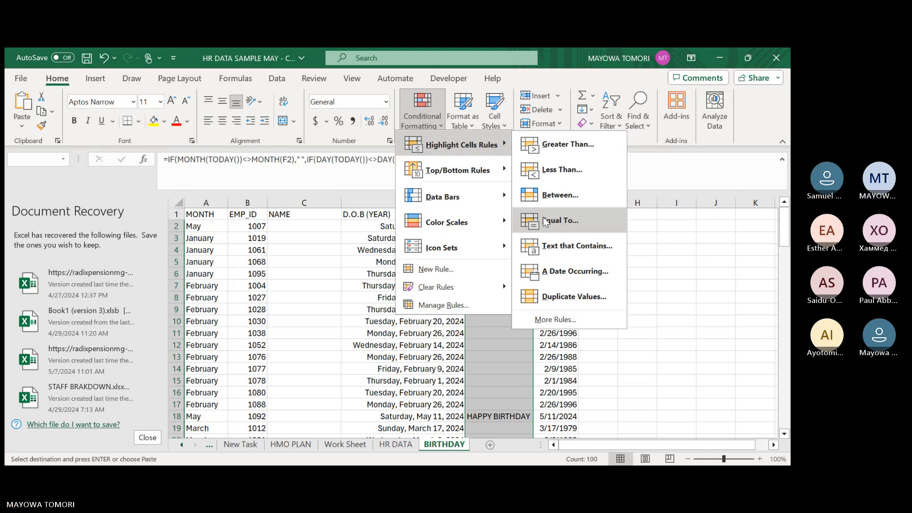
left_click(423, 124)
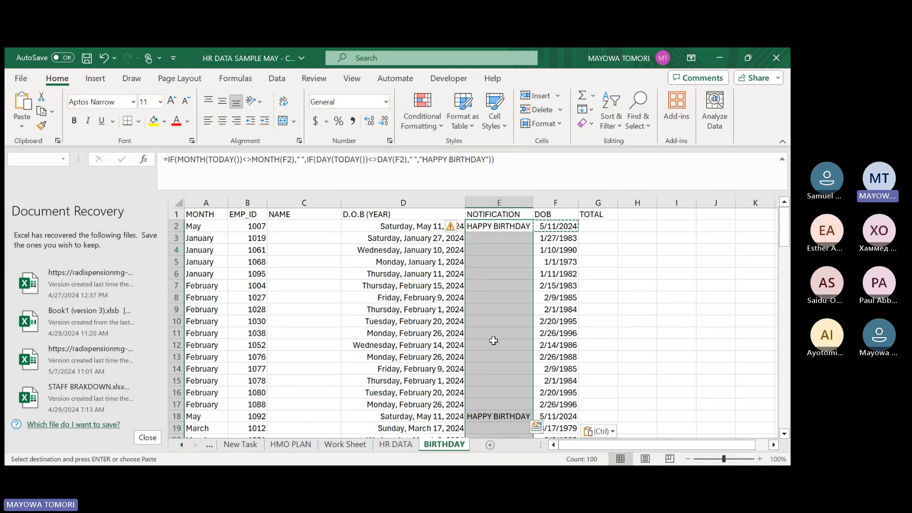
left_click(428, 126)
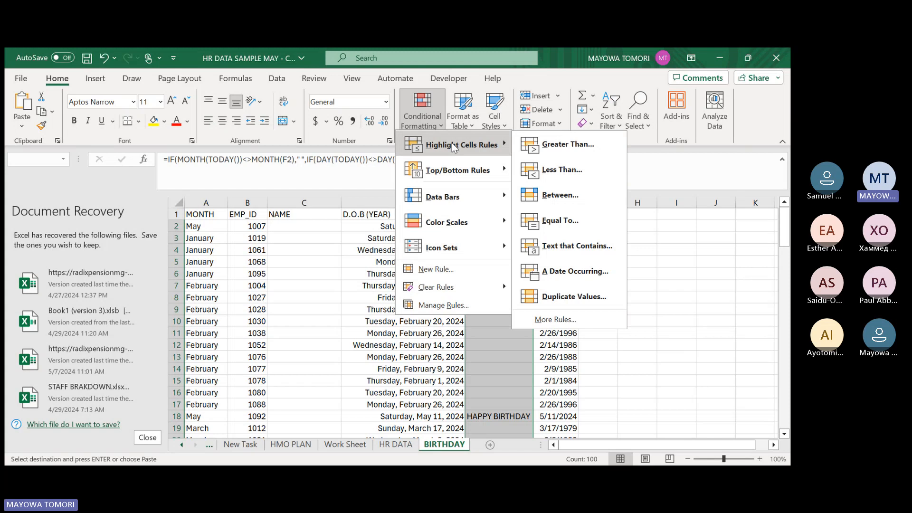
left_click(563, 220)
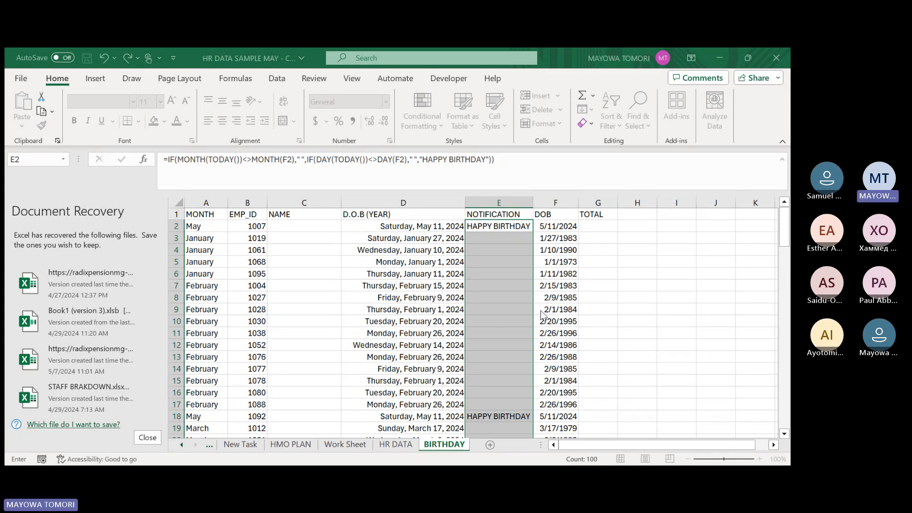
key("Escape")
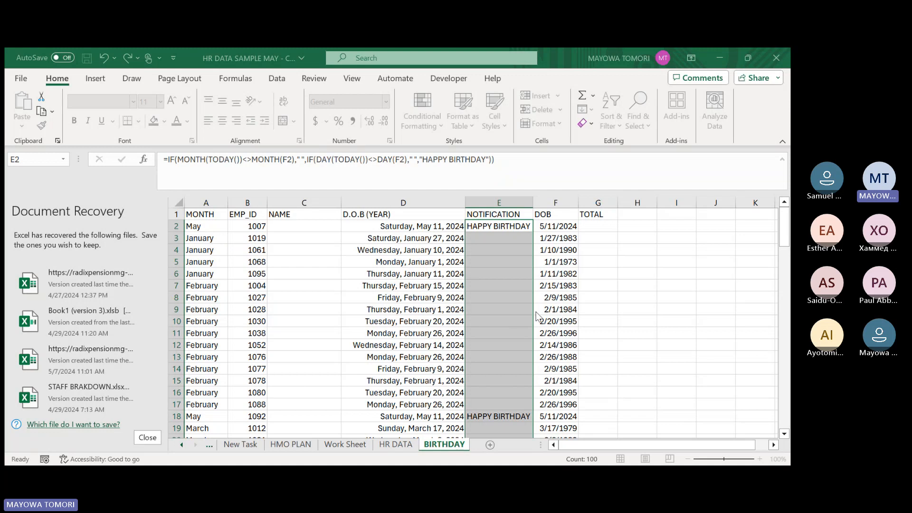
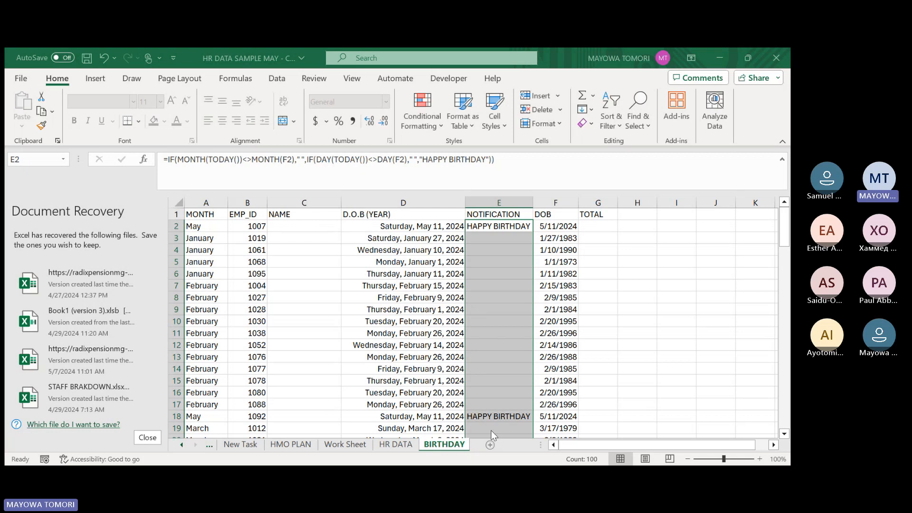
left_click(383, 313)
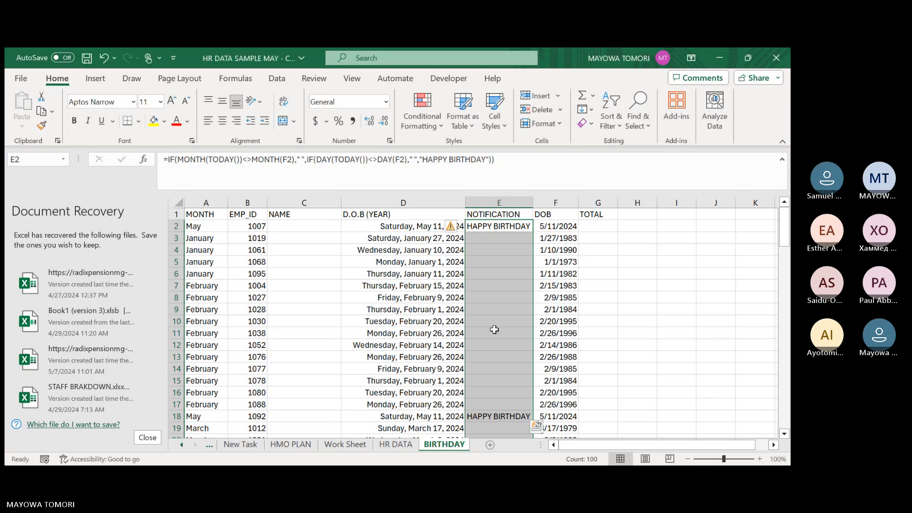
left_click(493, 227)
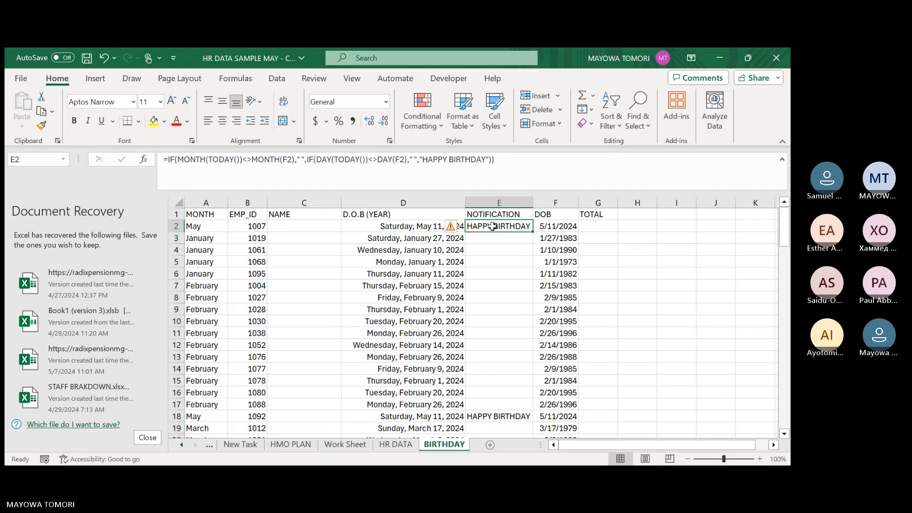
key("ctrl+shift+Down")
scroll(495, 227, "up", 5)
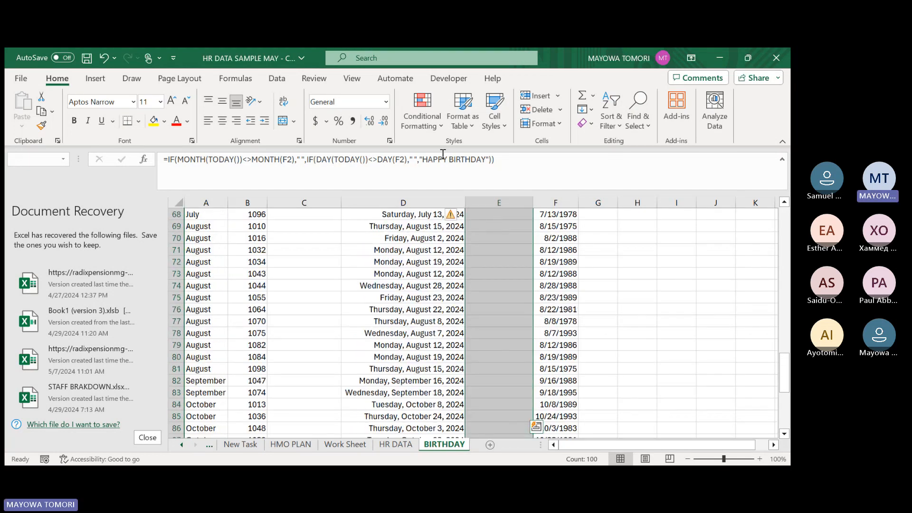
right_click(502, 252)
key("Escape")
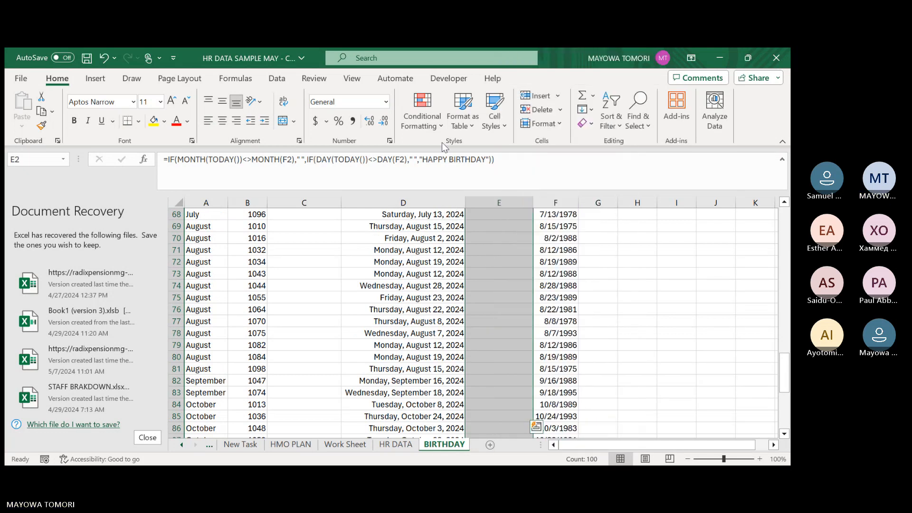
left_click(423, 117)
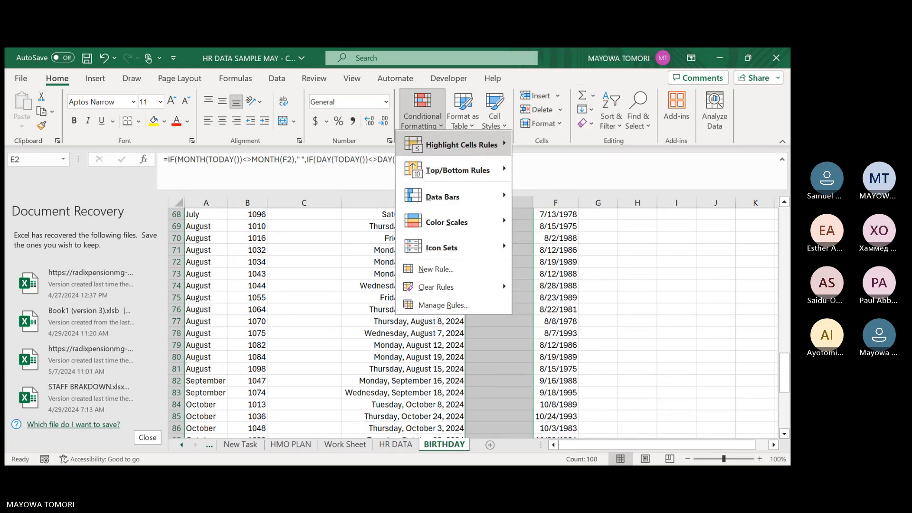
mouse_move(475, 145)
left_click(564, 220)
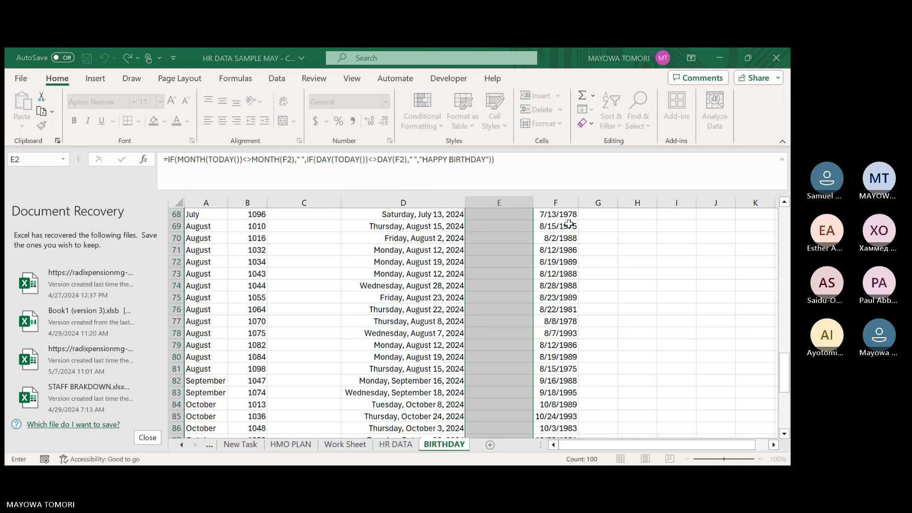
left_click(554, 273)
Set a conditional formatting rule on NOTIFICATION cells E2:E101 that fills the HAPPY BIRTHDAY cells green.
left_click(434, 119)
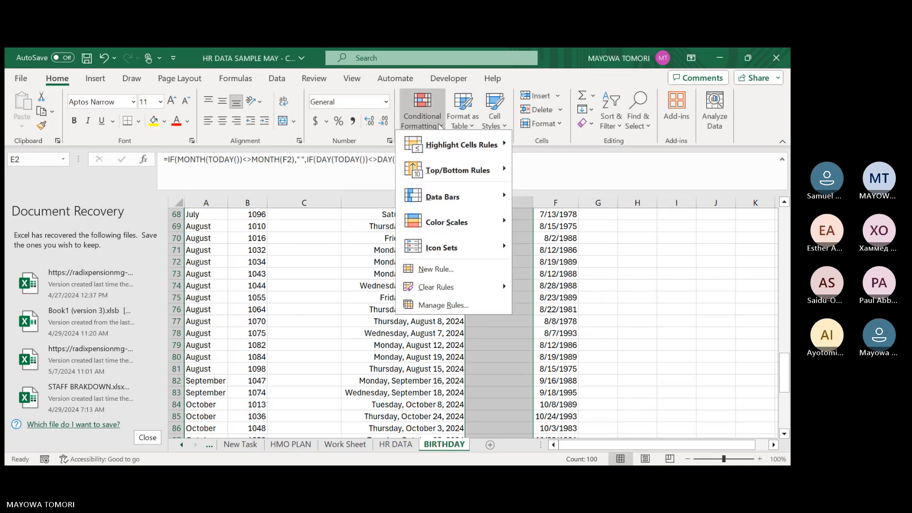
left_click(478, 304)
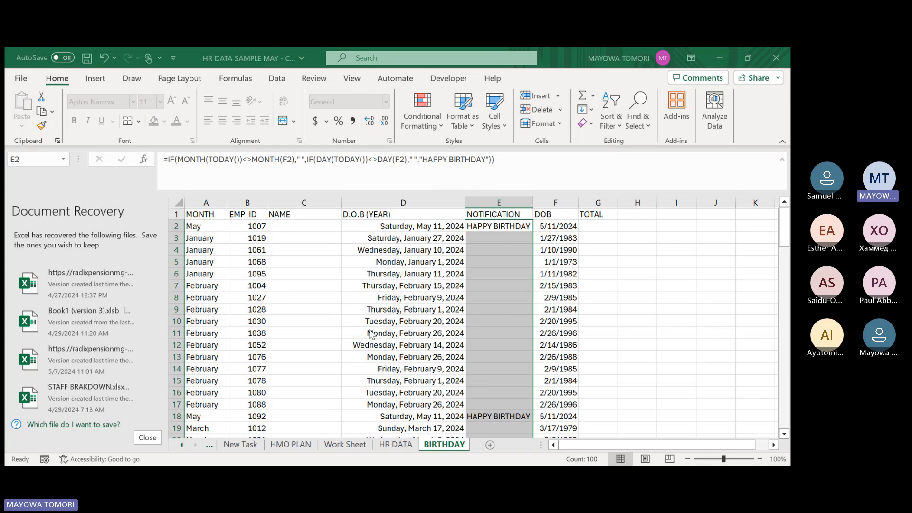
left_click(460, 343)
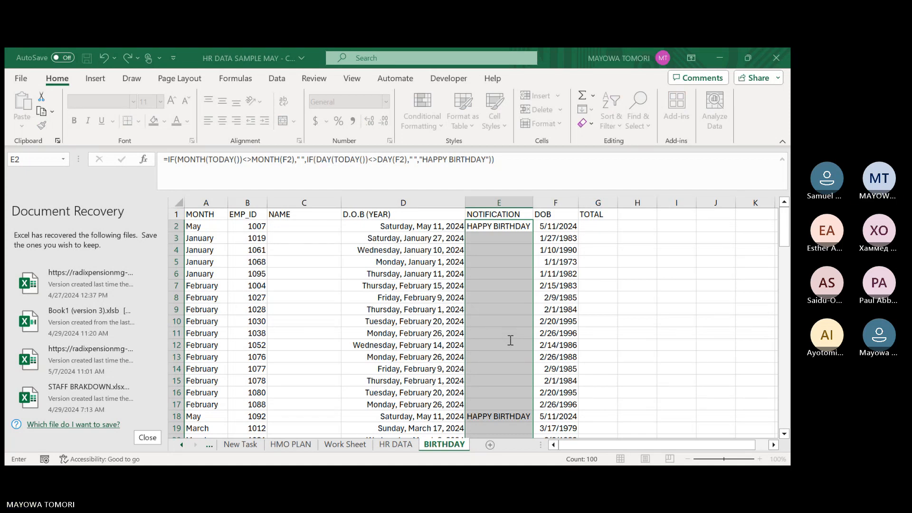
key("ctrl+Return")
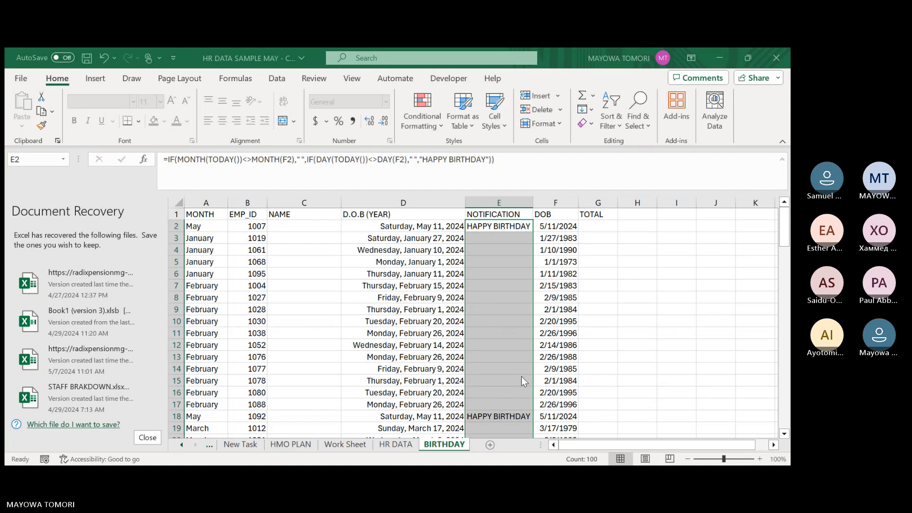
left_click(486, 248)
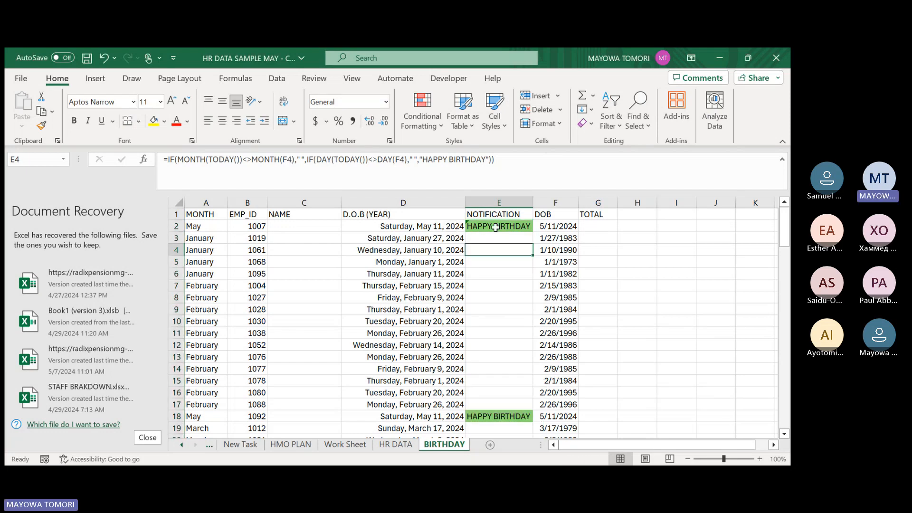
left_click(496, 228)
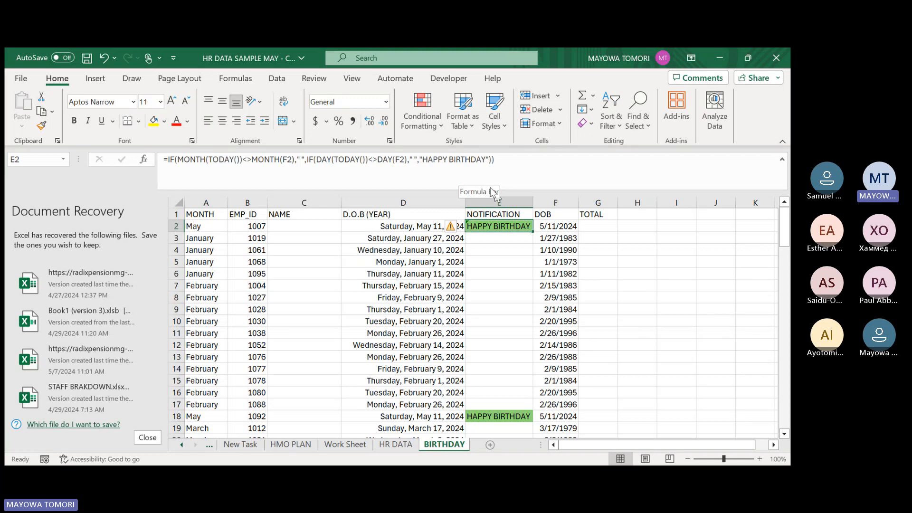
left_click(498, 240)
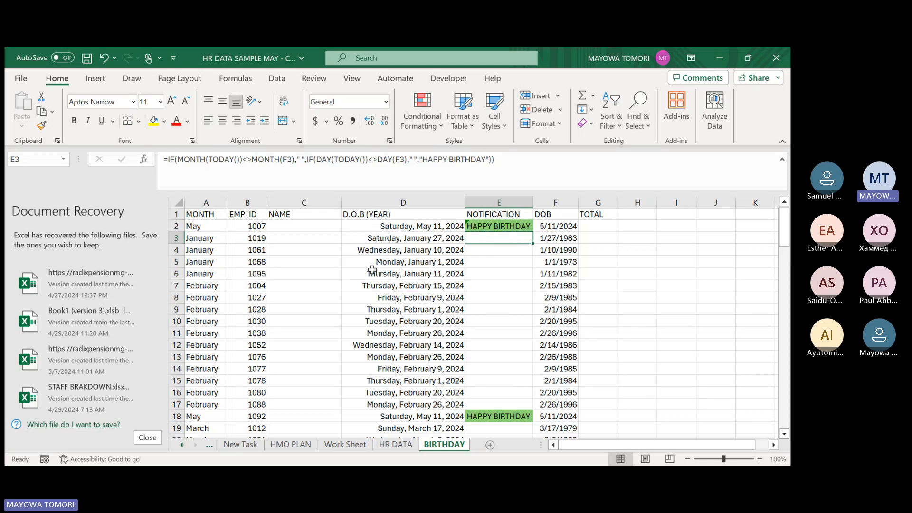
left_click(502, 262)
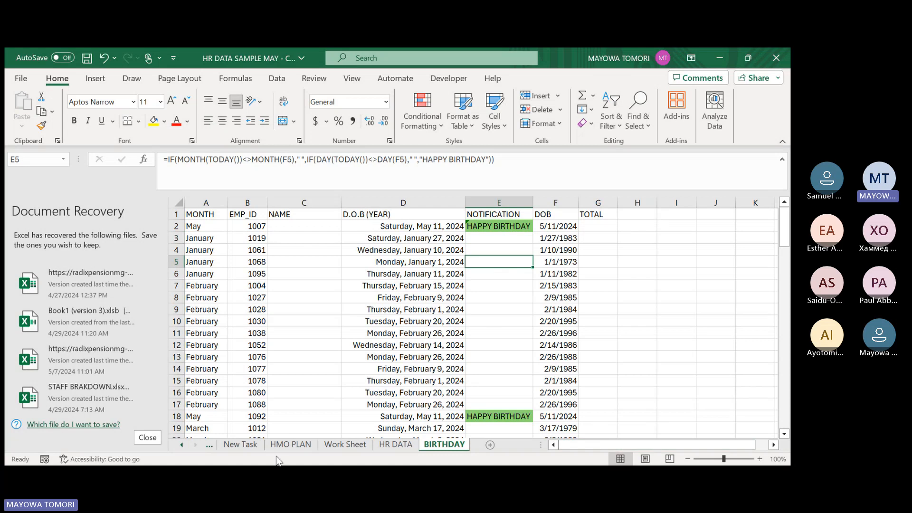
Review the Goal Seek task and its salary budget on the New Task sheet.
left_click(241, 445)
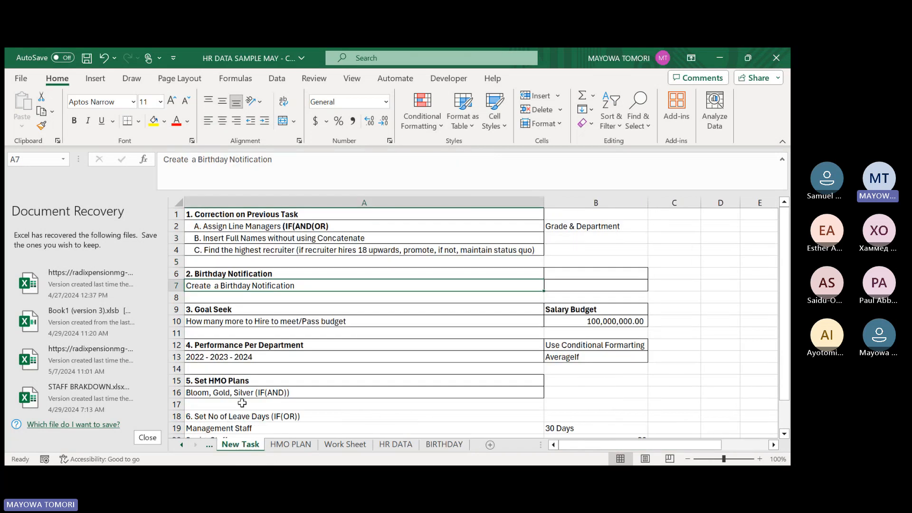
left_click(251, 310)
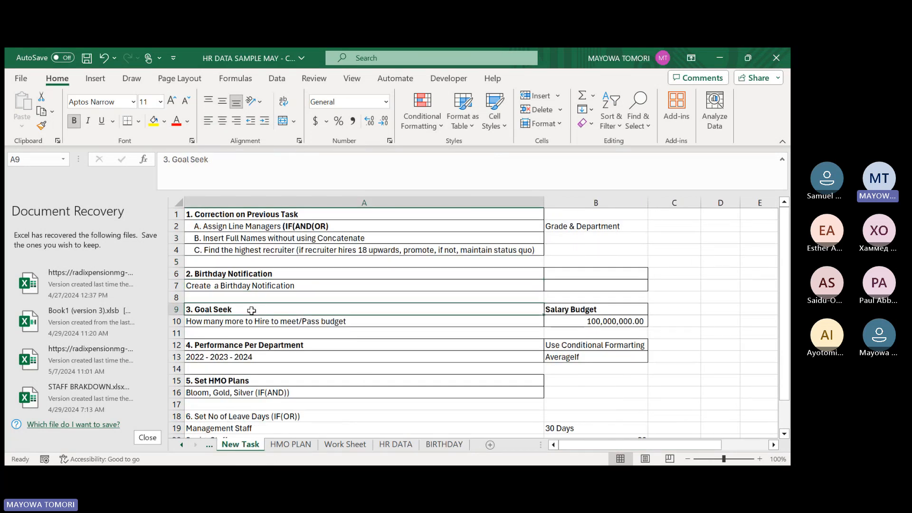
left_click(561, 311)
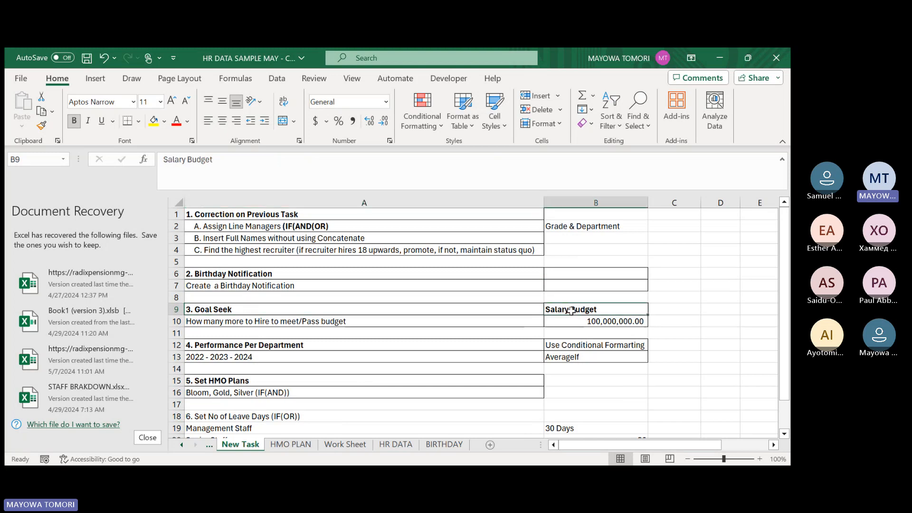
left_click(398, 309)
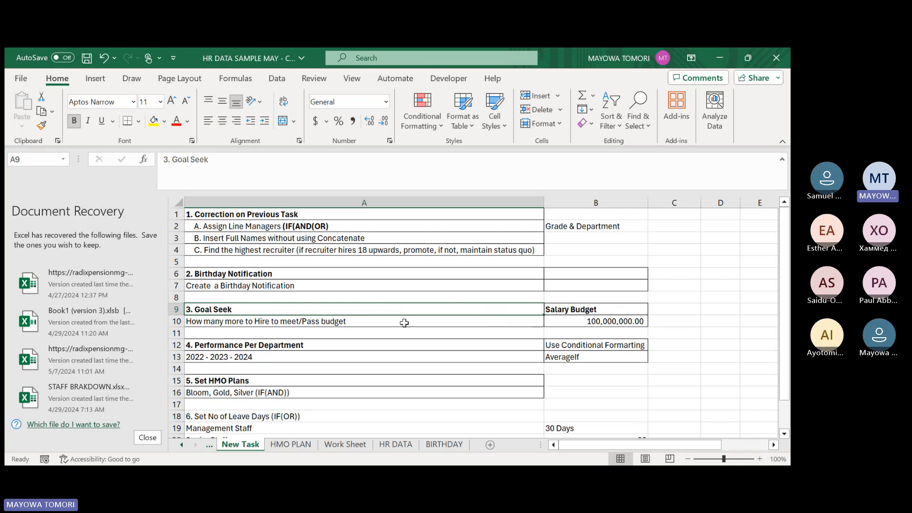
left_click(362, 322)
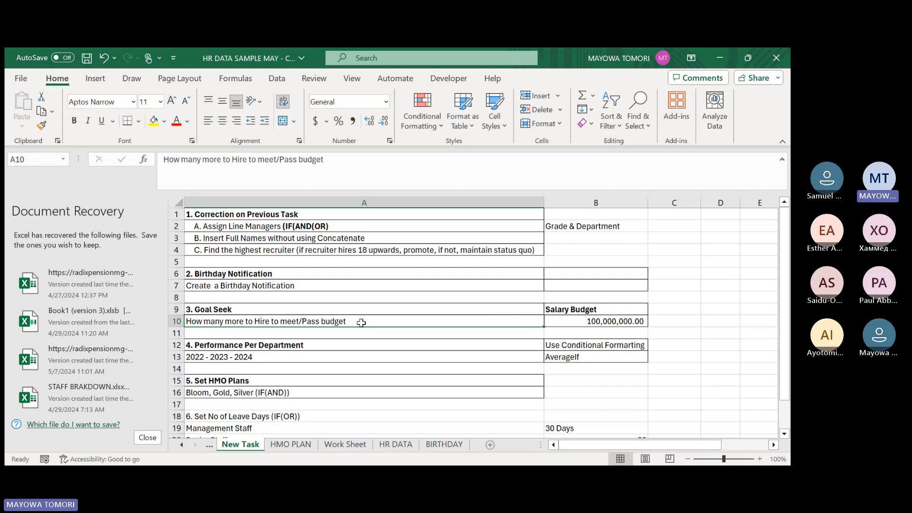
left_click(599, 324)
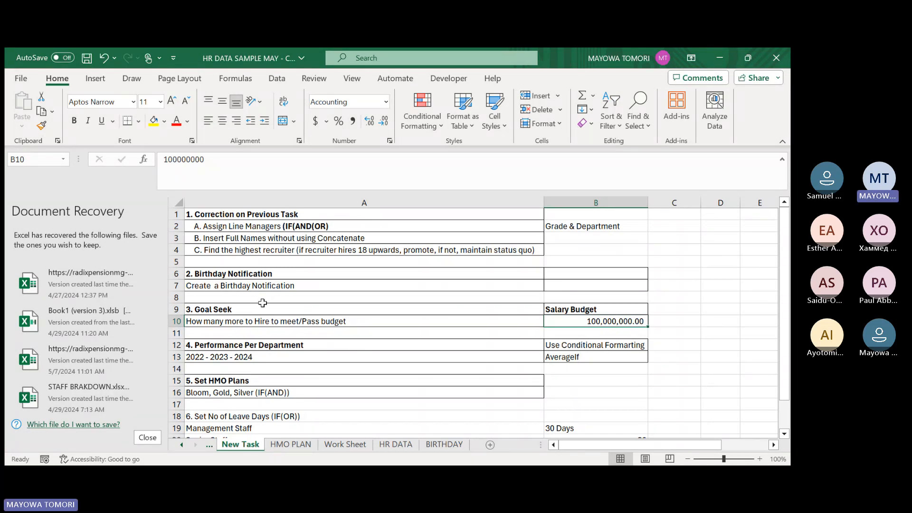
Examine the Average, Total No of Staff, Current and Budget rows on the Work Sheet.
left_click(356, 447)
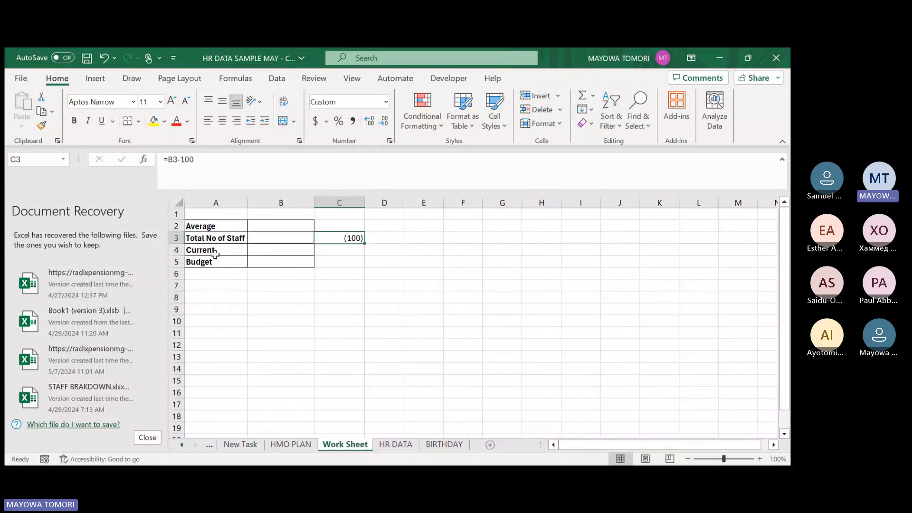
left_click(210, 226)
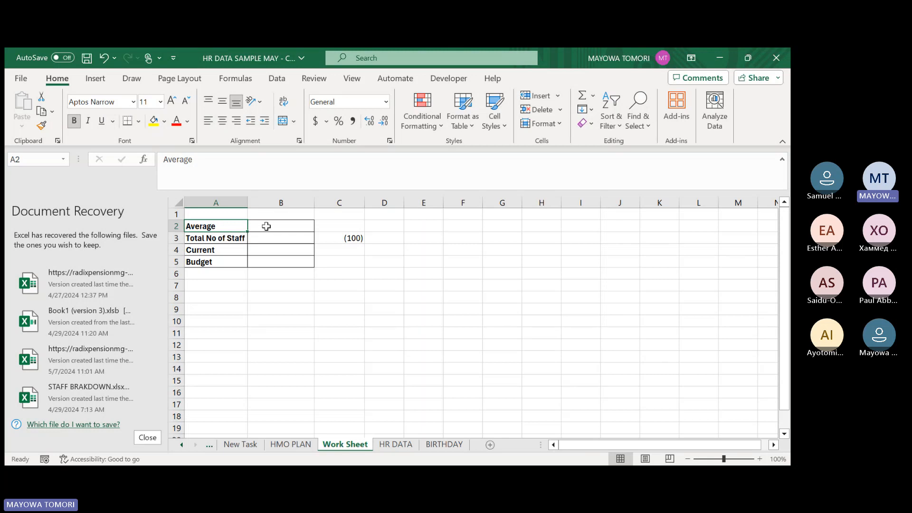
left_click(211, 238)
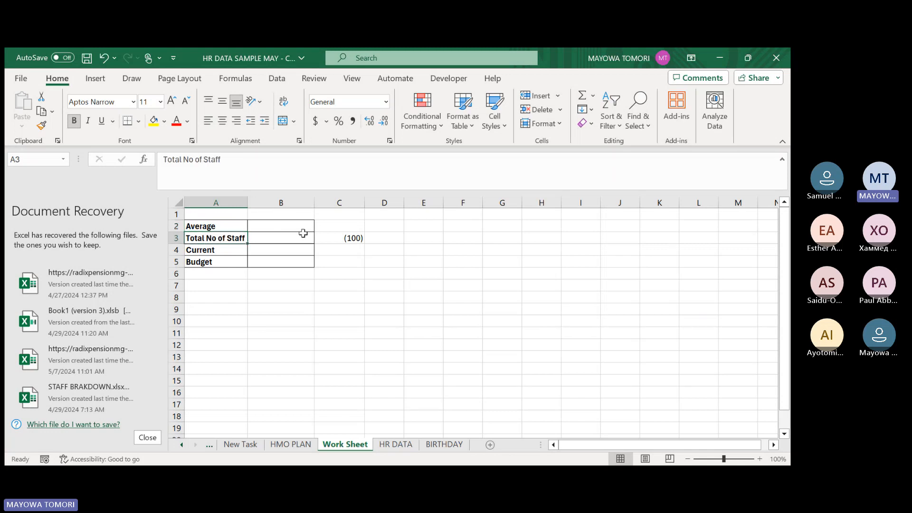
left_click(217, 249)
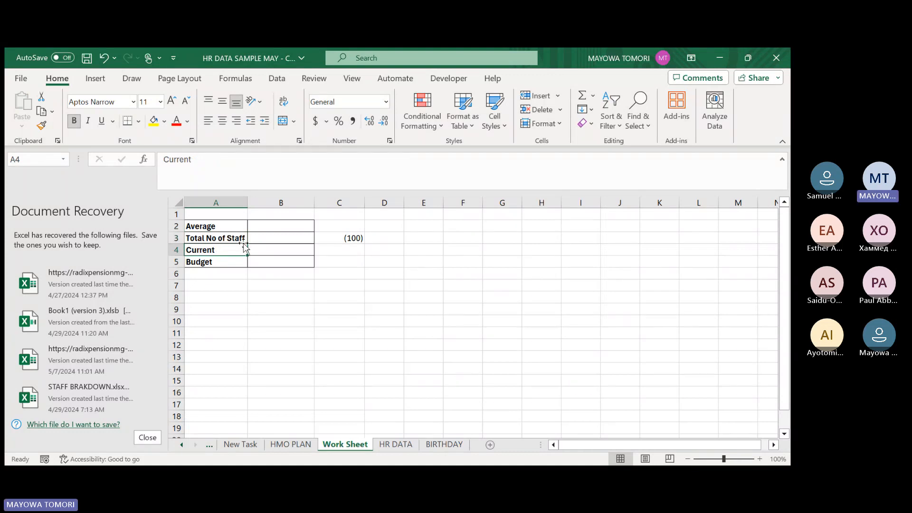
left_click(203, 228)
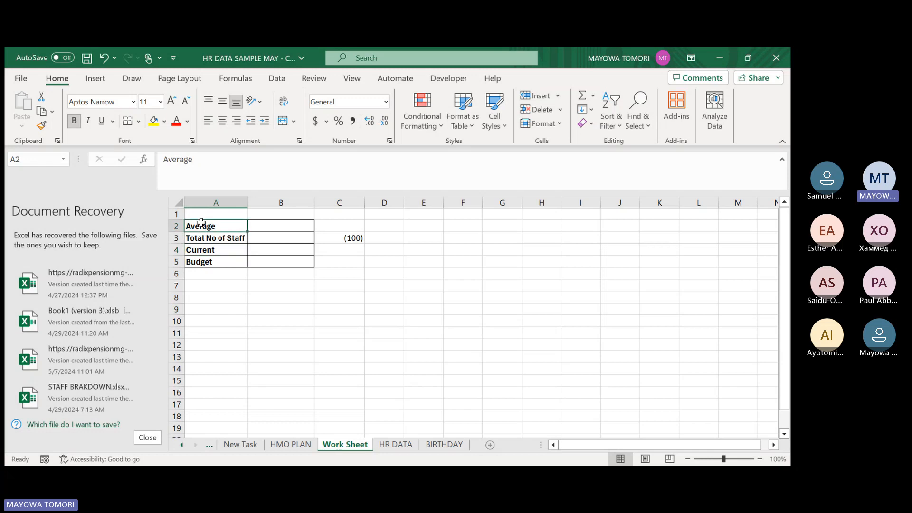
left_click(209, 239)
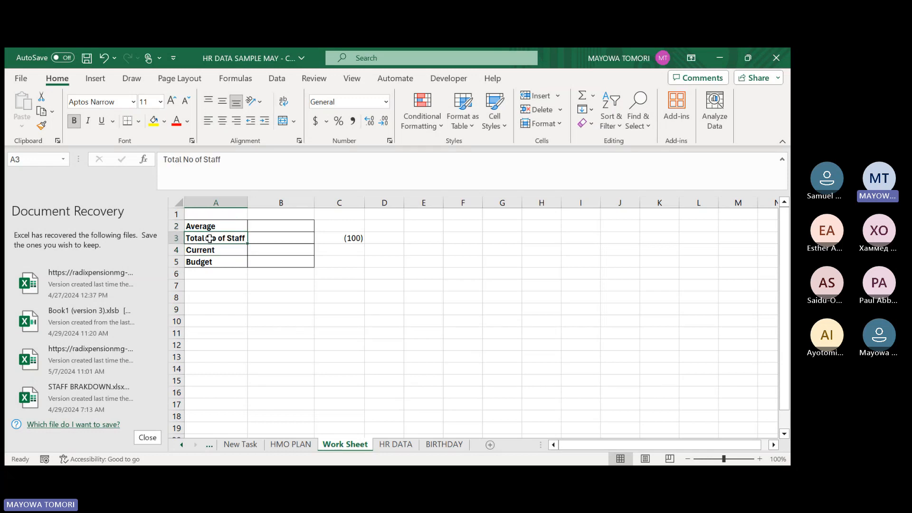
left_click(209, 249)
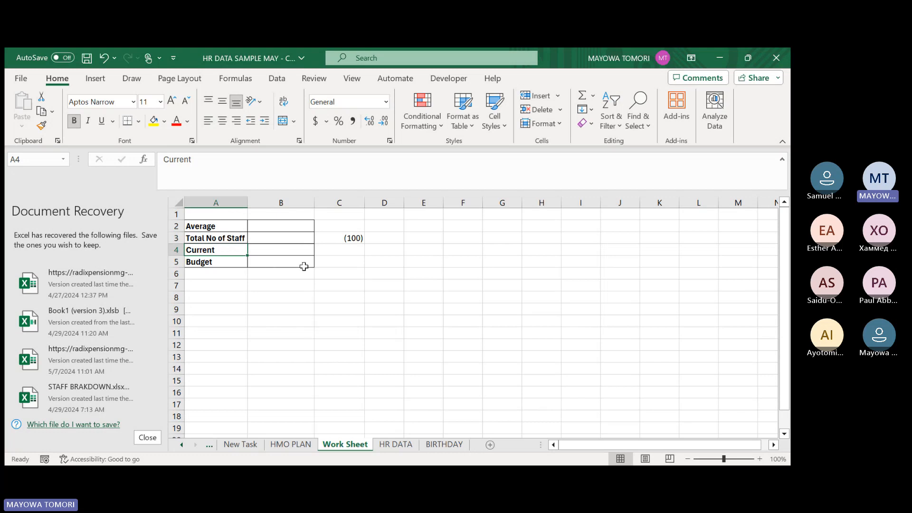
left_click(216, 261)
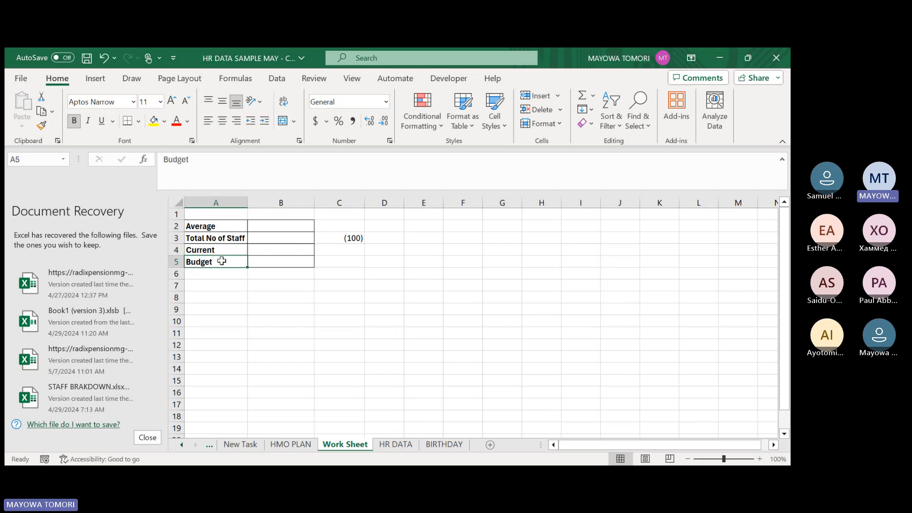
Calculate the average monthly gross in B2 with =AVERAGE(emp_data[Monthly Gross]).
left_click(288, 225)
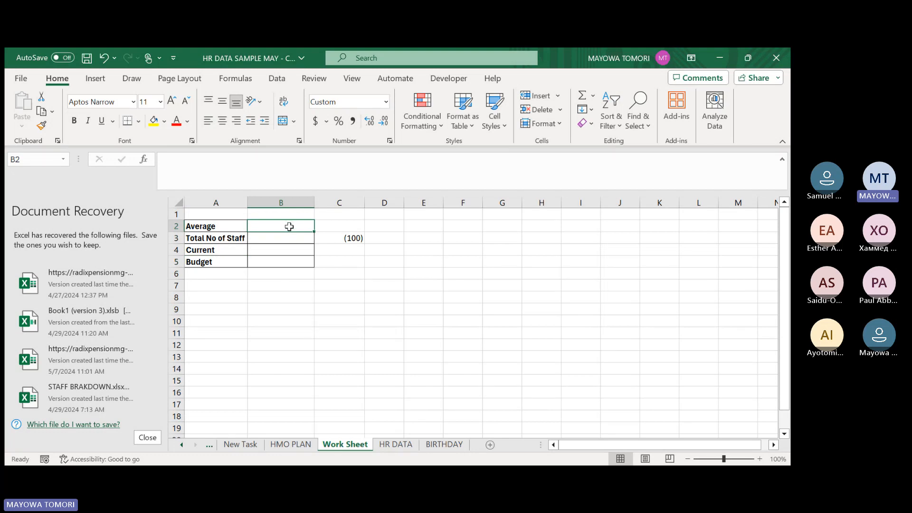
type("=")
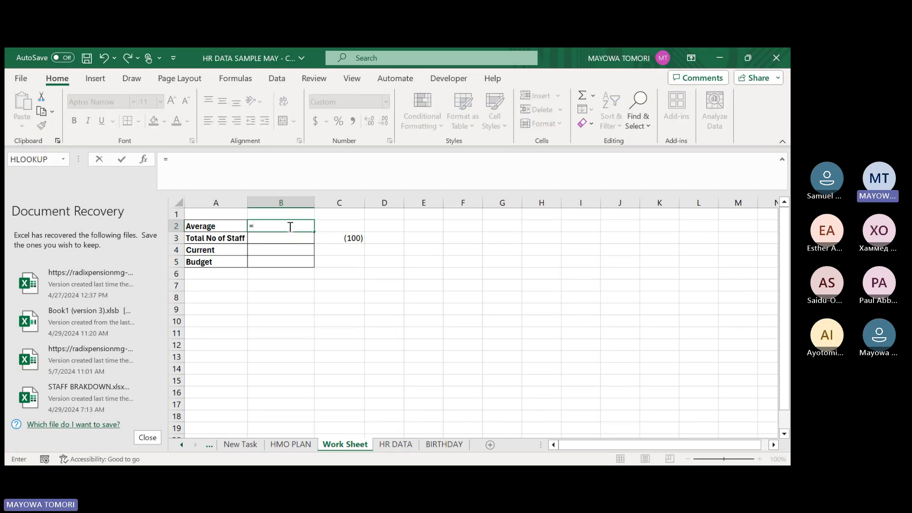
type("AVER")
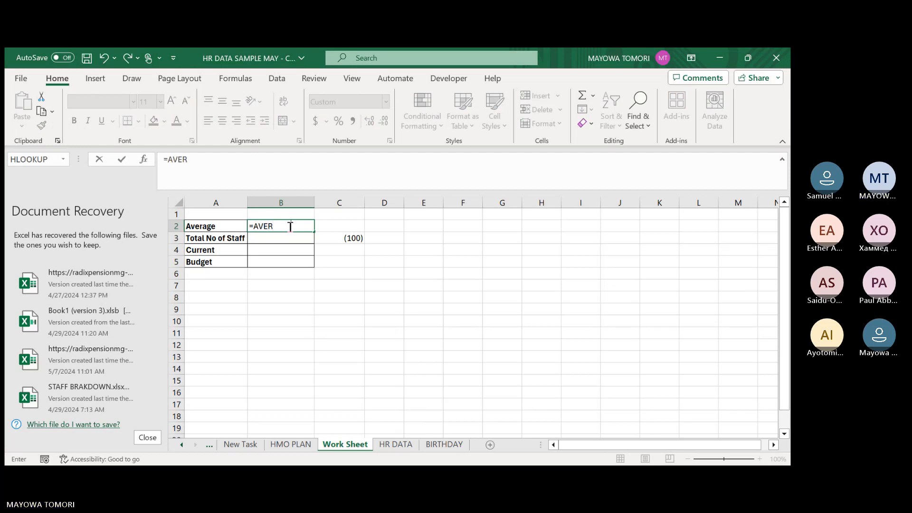
type("AGE(emp_data")
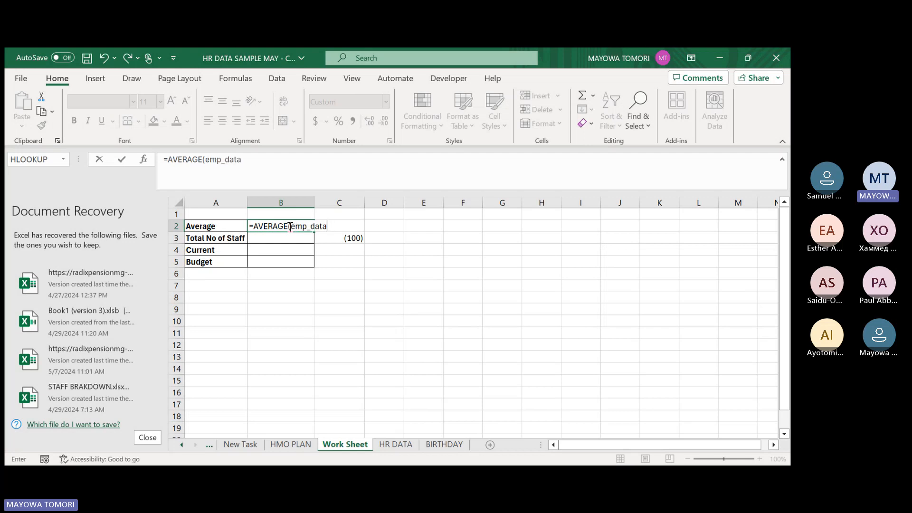
type("[")
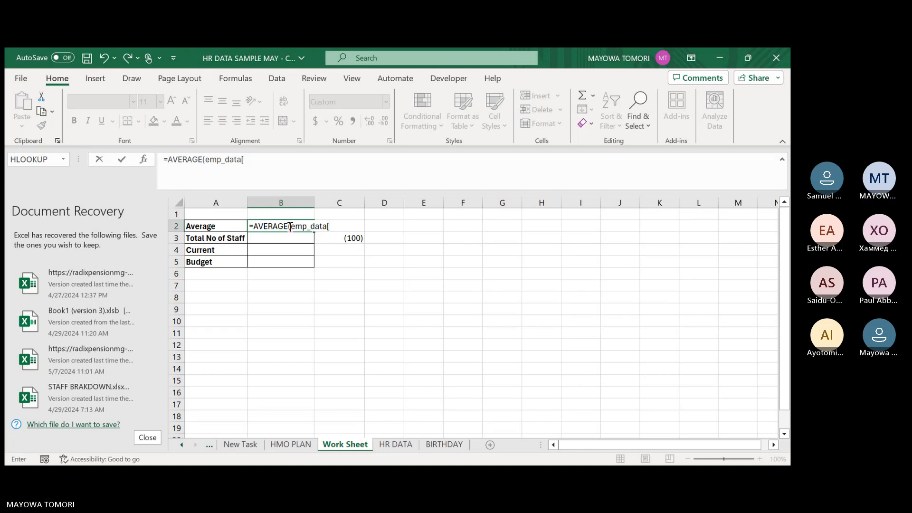
double_click(341, 285)
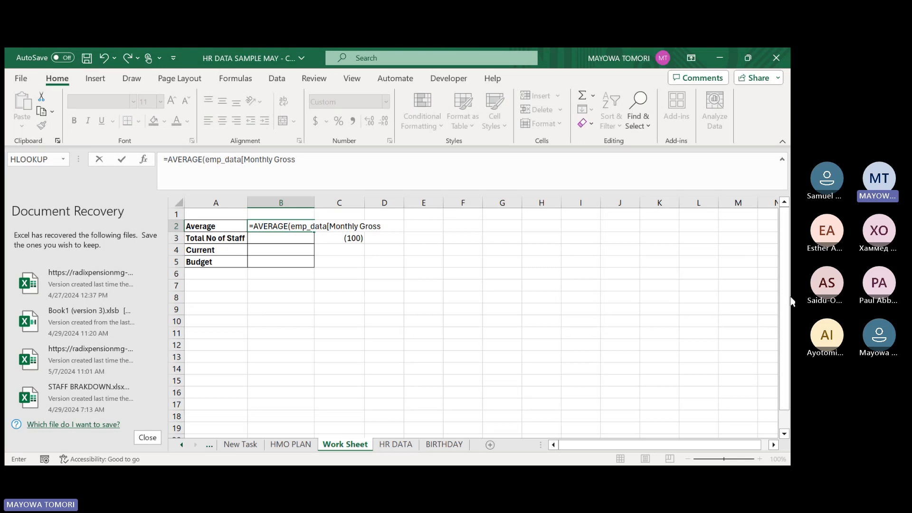
type("]")
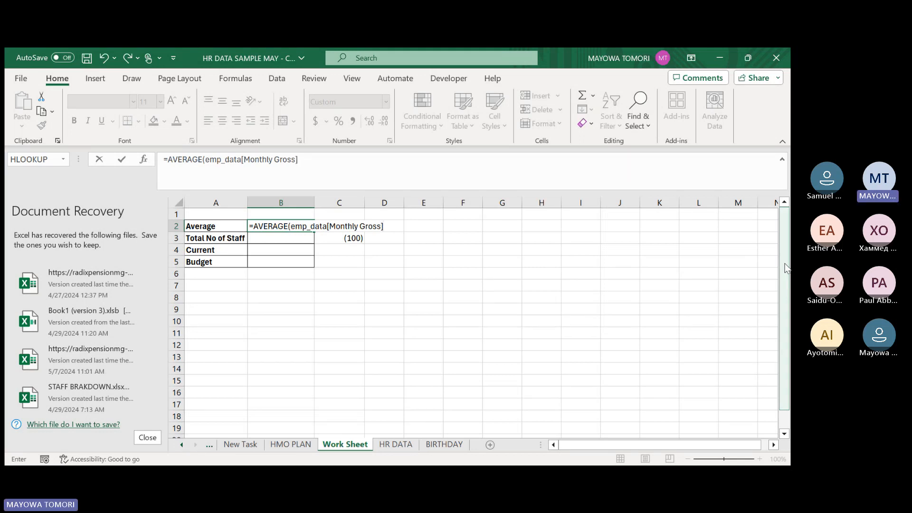
key("Return")
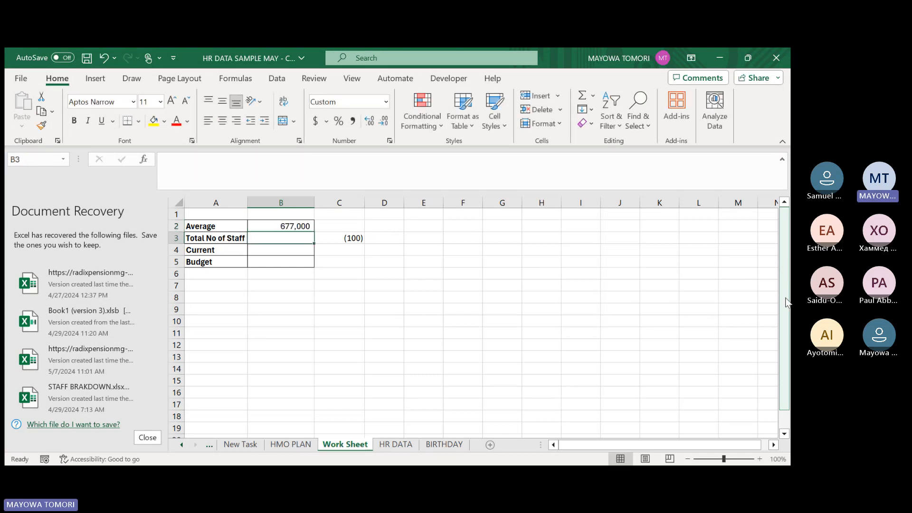
left_click(271, 225)
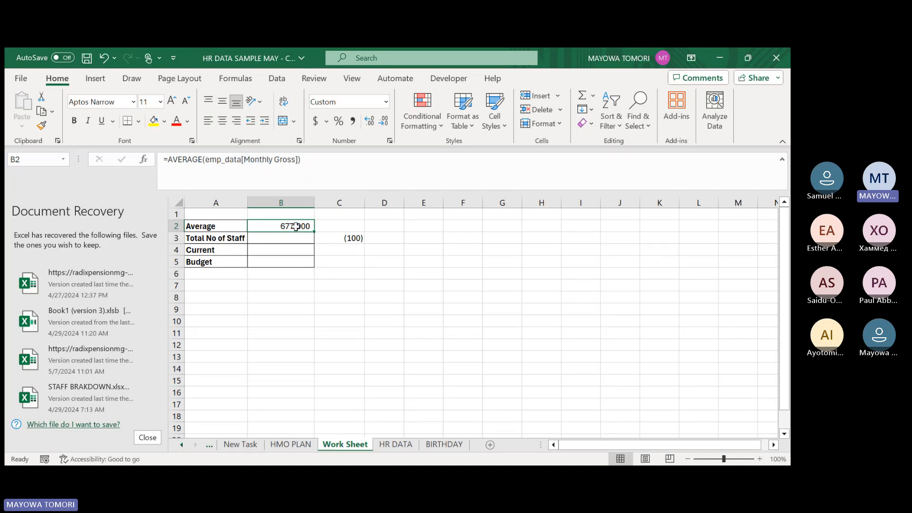
left_click(260, 238)
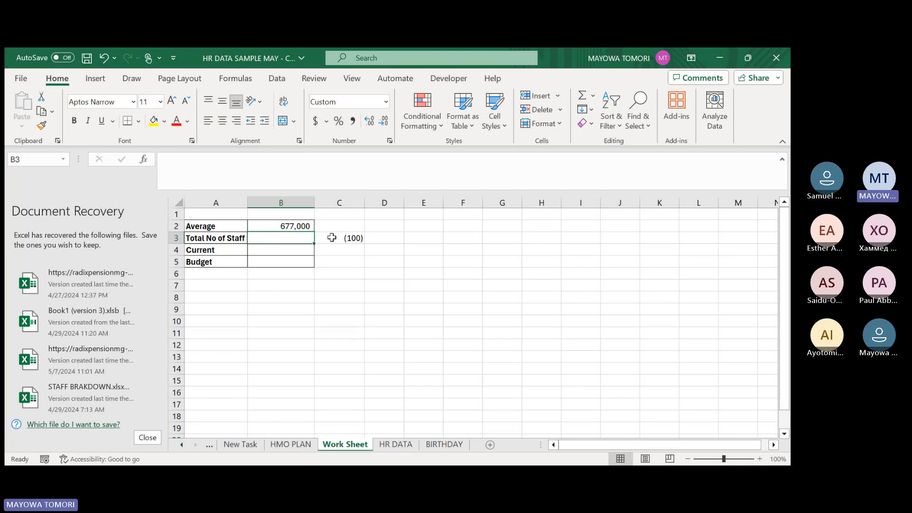
type("=EM")
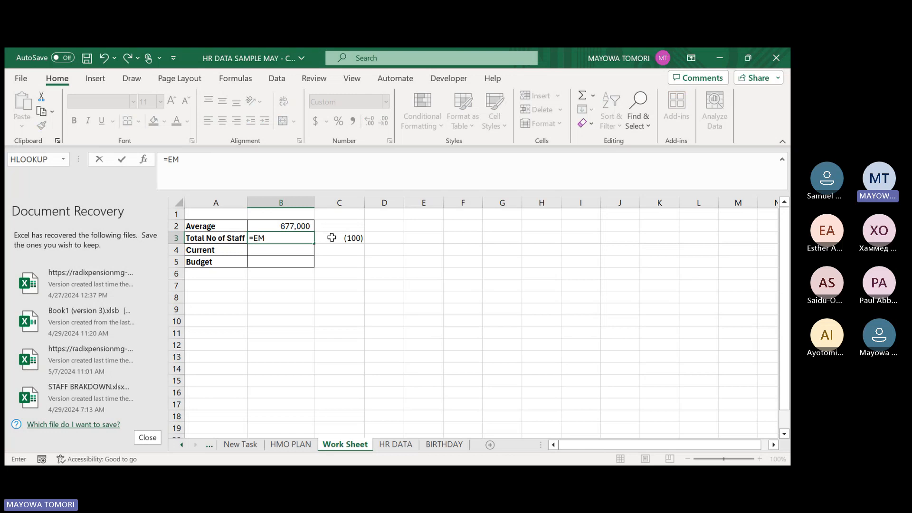
type("P")
key("Tab")
type("[")
key("Return")
key("Return")
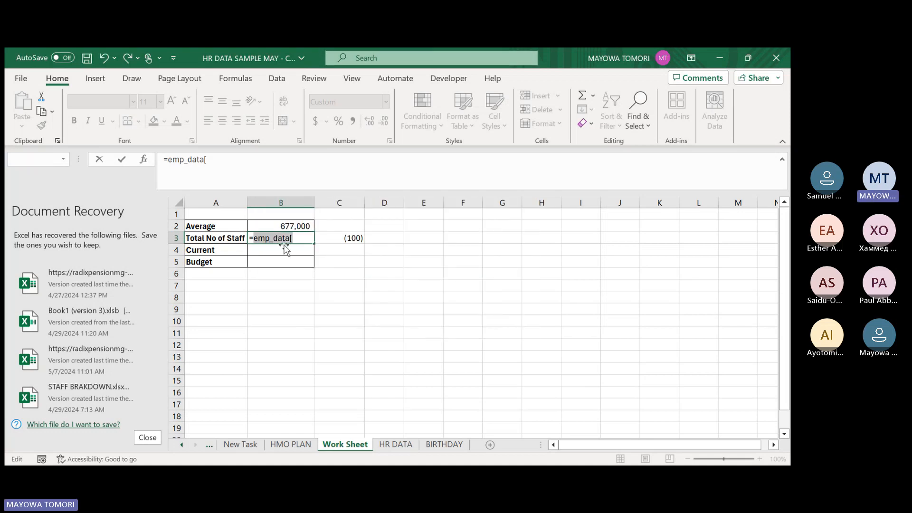
left_click(291, 239)
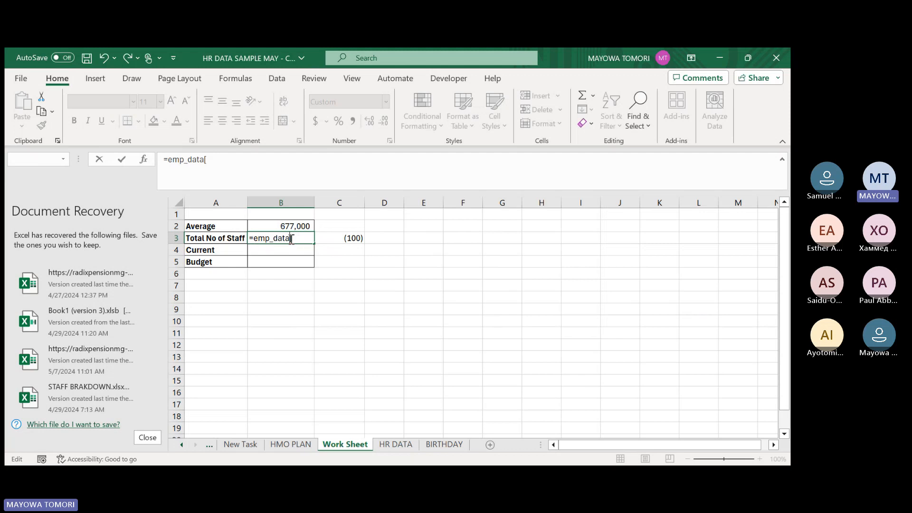
left_click_drag(291, 238, 235, 240)
key("Escape")
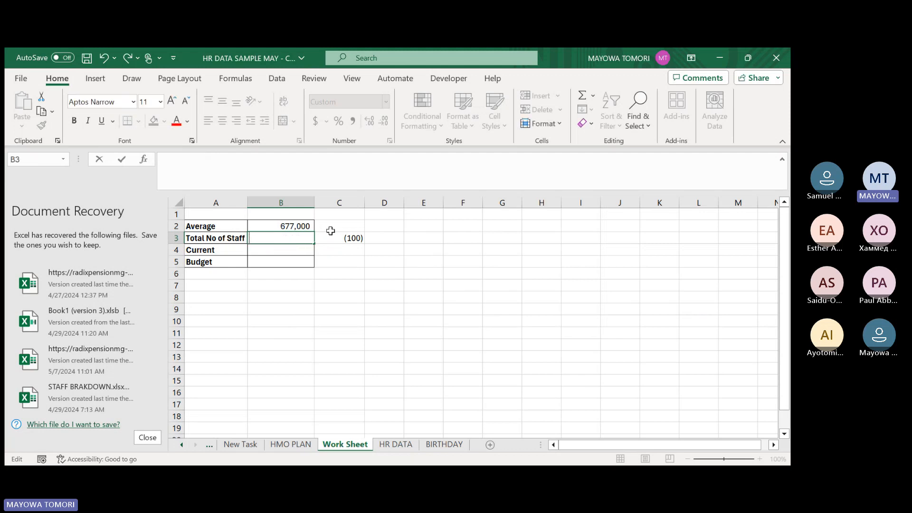
Set Total No of Staff in B3 to 100 and check it against the formula in C3.
type("100")
key("ctrl+Return")
key("Return")
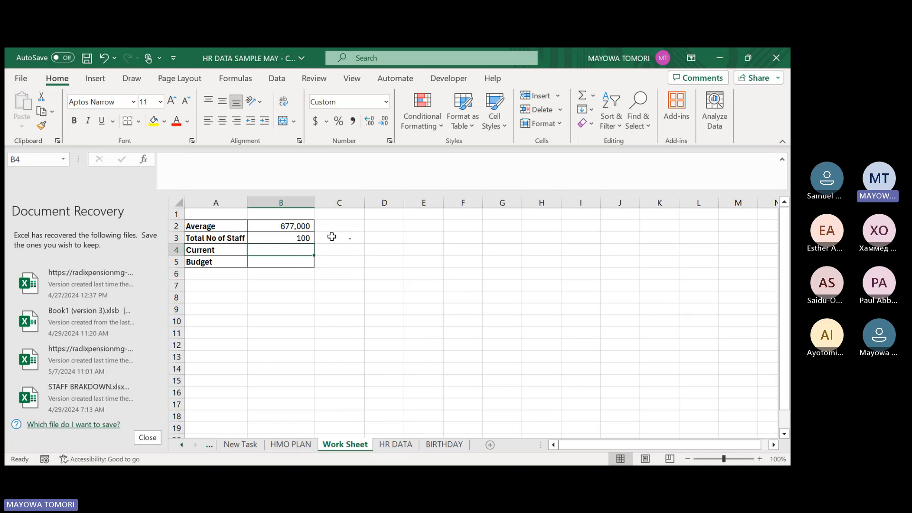
left_click(332, 237)
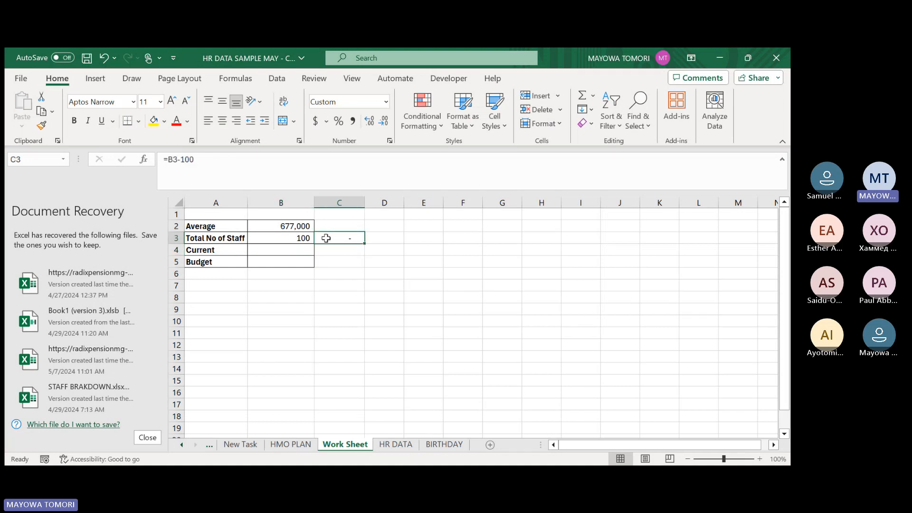
left_click(263, 238)
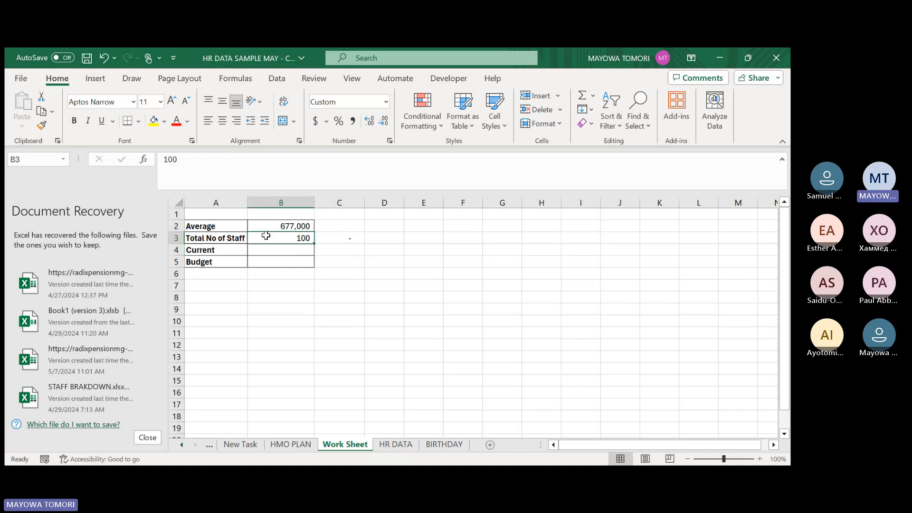
Calculate the Current salary total in B4 by multiplying the average by the number of staff with =B2*B3.
left_click(262, 251)
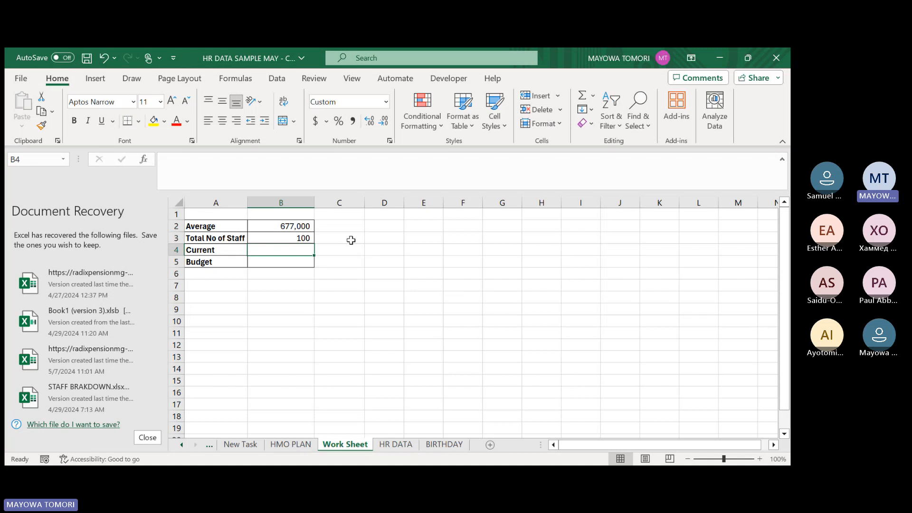
type("=")
left_click(270, 226)
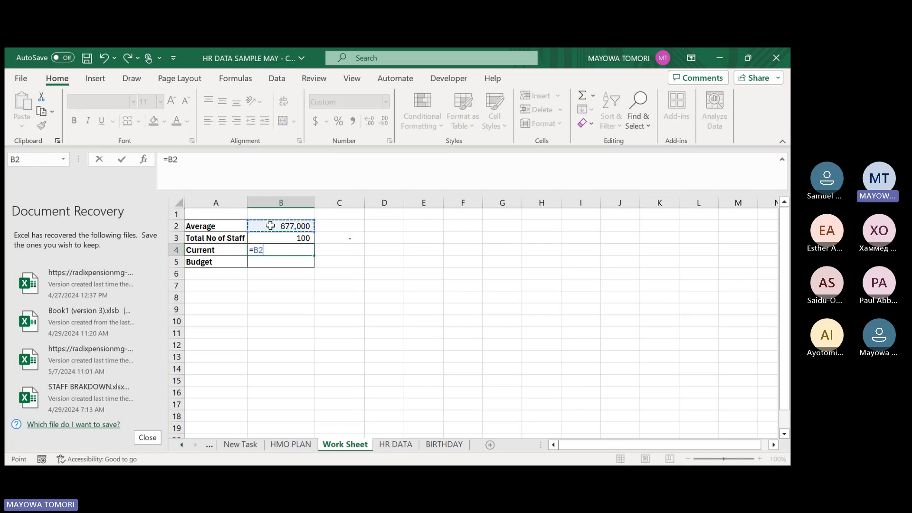
type("*")
left_click(273, 238)
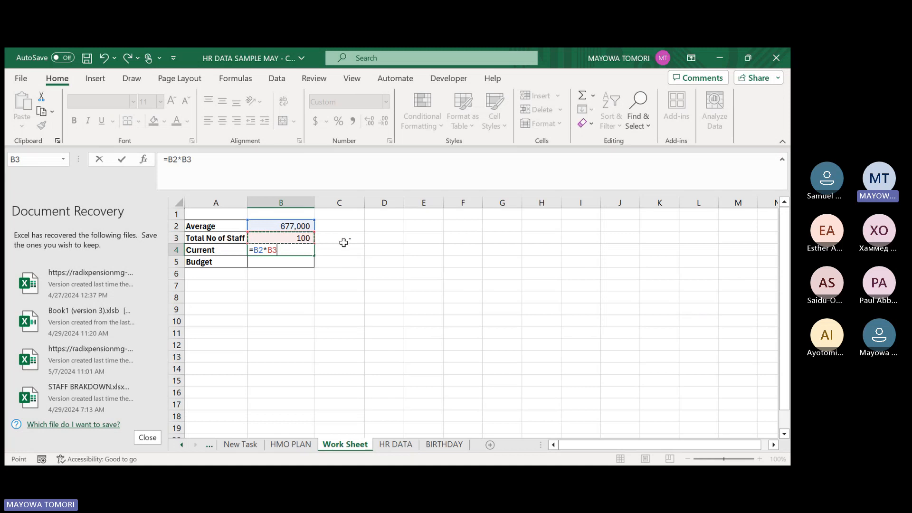
key("Return")
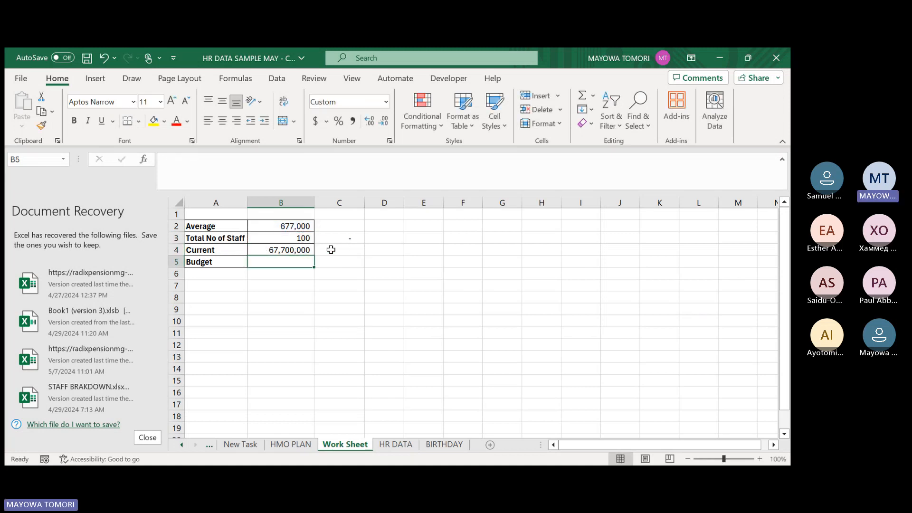
Cross-check the Current total in C4 with a SUM of emp_data[Monthly Gross] and clear that check cell.
left_click(341, 248)
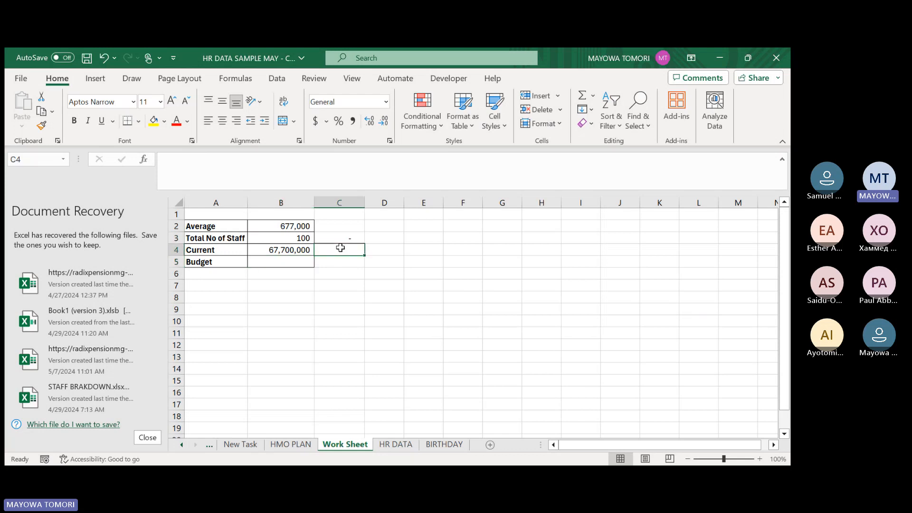
type("=S")
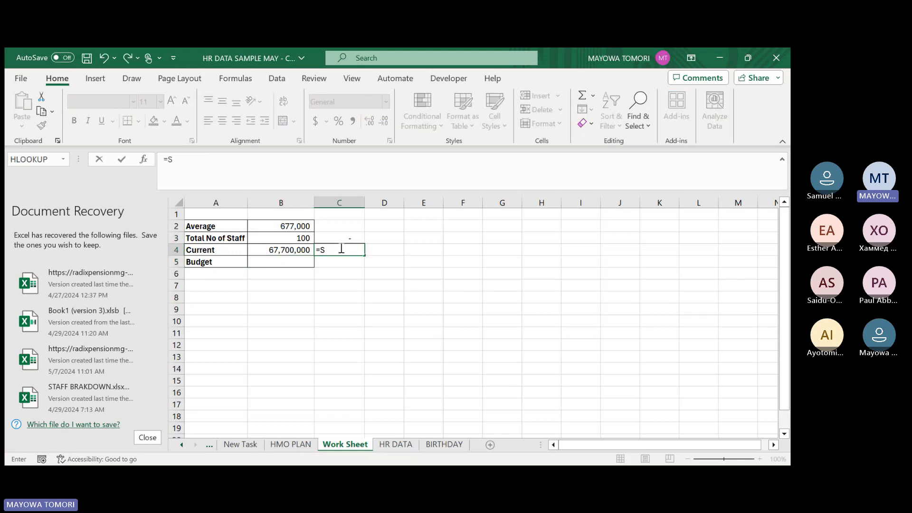
type("UM(")
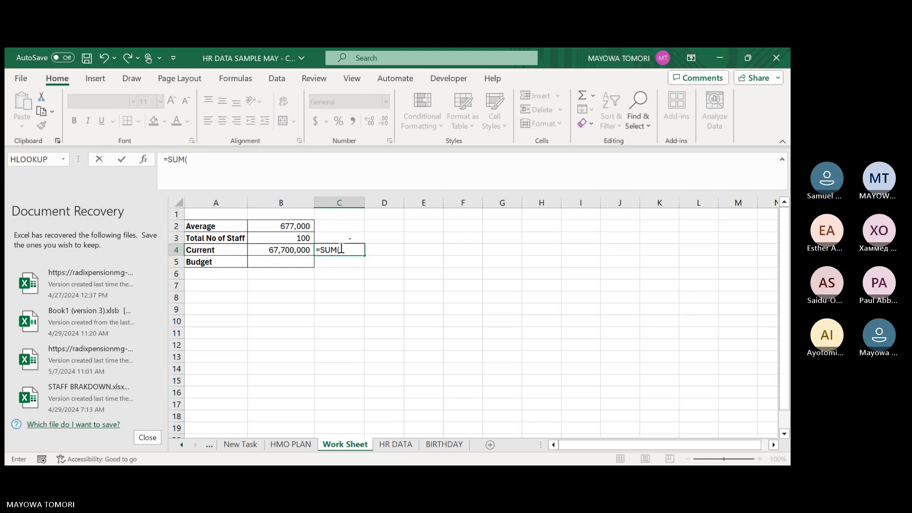
type("EMP")
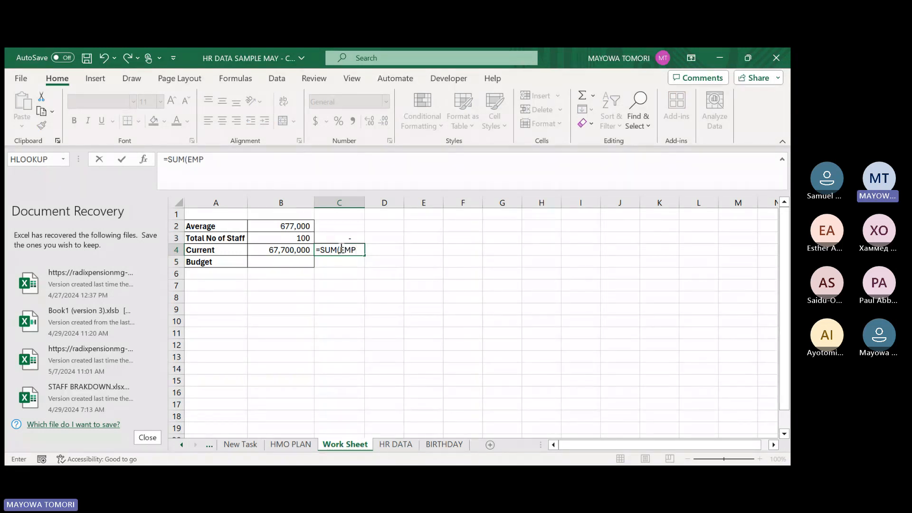
key("Tab")
type("[")
type("Monthly Gross]")
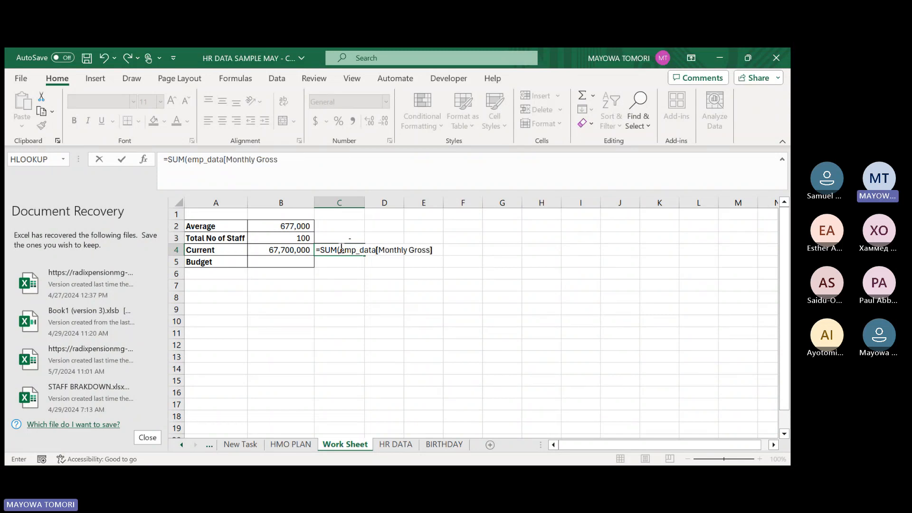
key("Return")
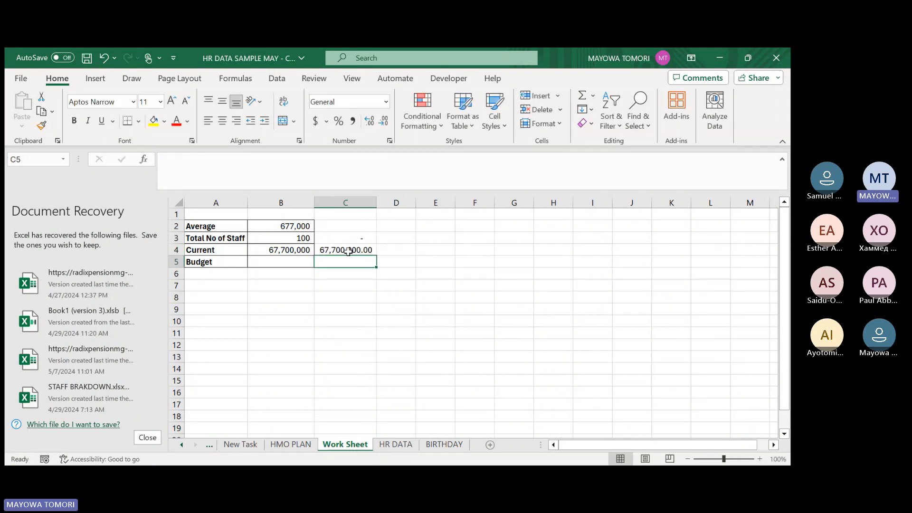
left_click(348, 250)
key("Delete")
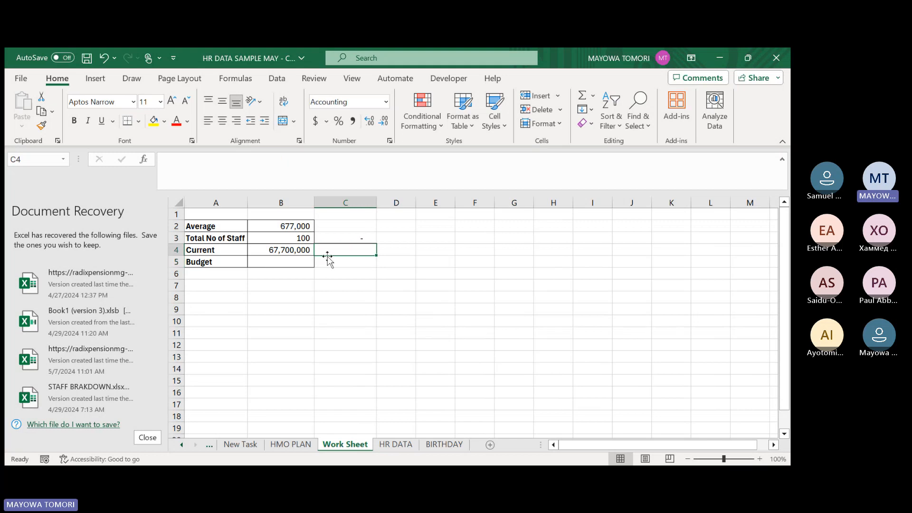
Set the Budget figure in B5 to 100,000,000.
left_click(283, 251)
left_click(273, 264)
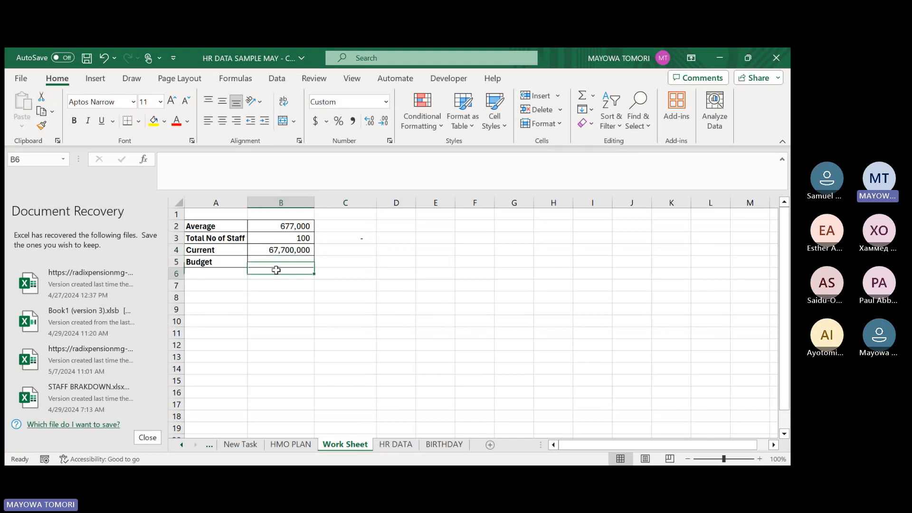
left_click(276, 270)
left_click(277, 262)
type("100")
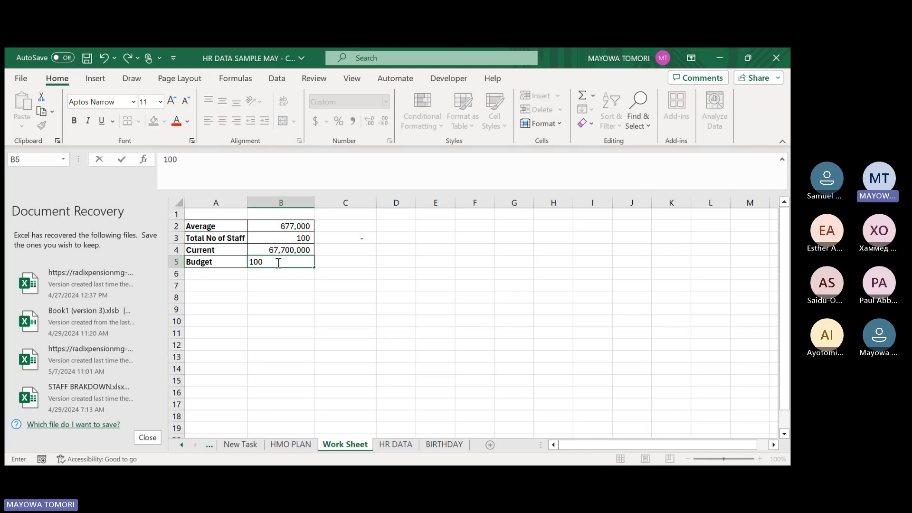
type(",000,")
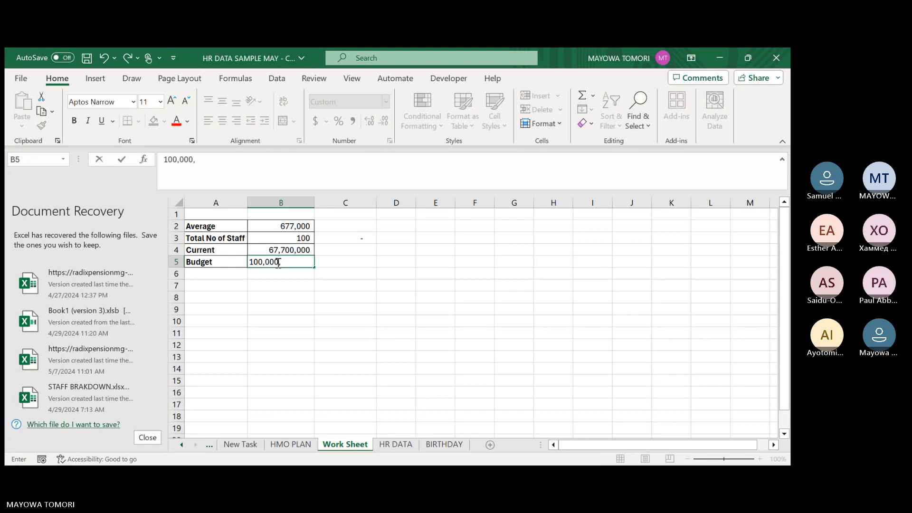
type("000")
key("Return")
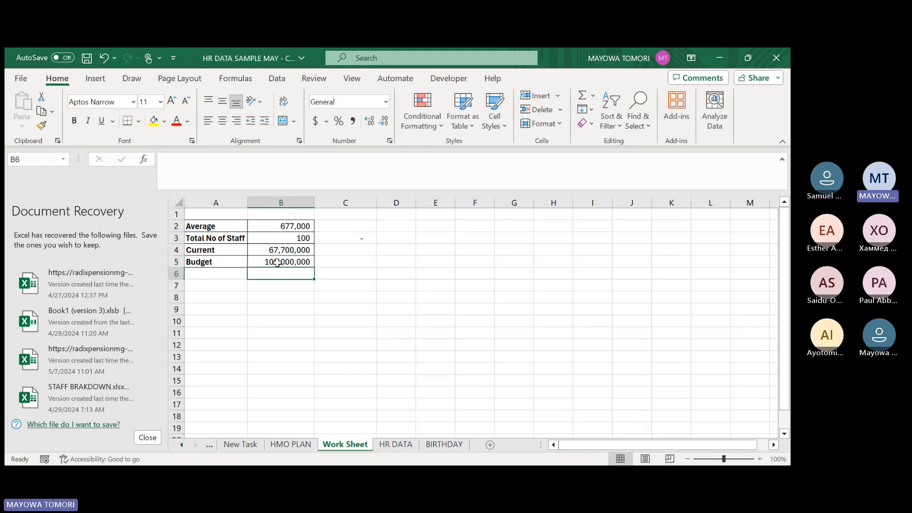
Try a Goal Seek that sets Current in B4 to 100000000 by changing Total No of Staff in B3, discarding the solution.
left_click(428, 228)
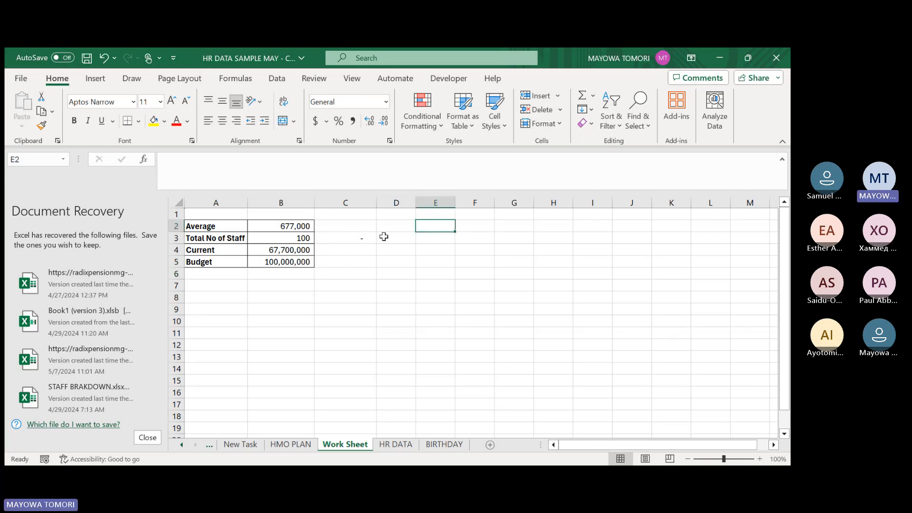
left_click(278, 78)
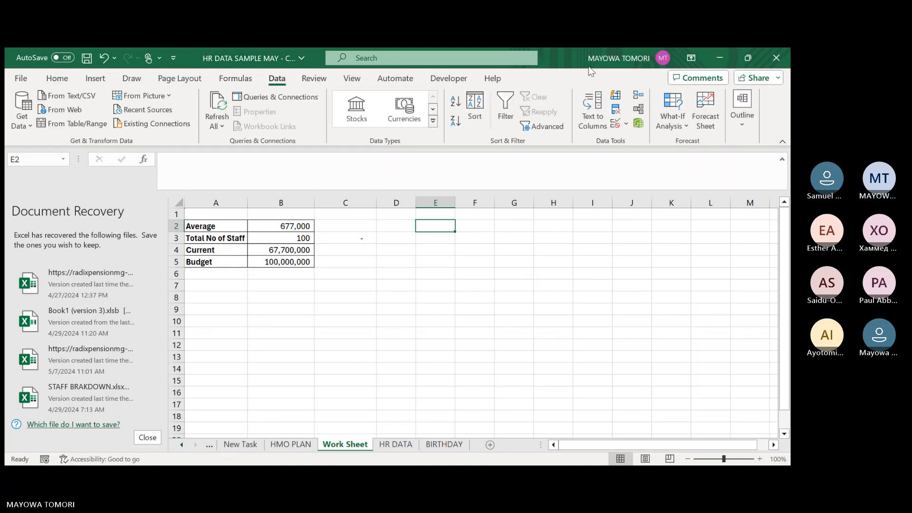
left_click(687, 127)
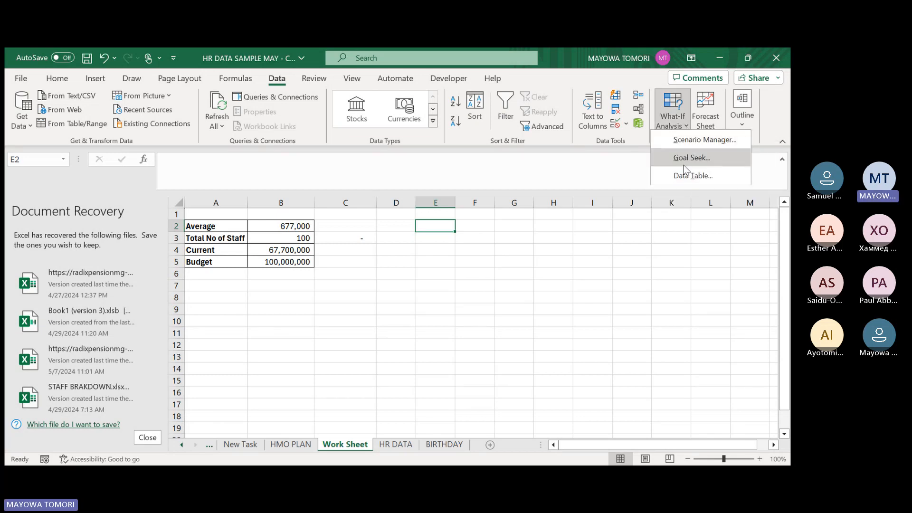
left_click(685, 158)
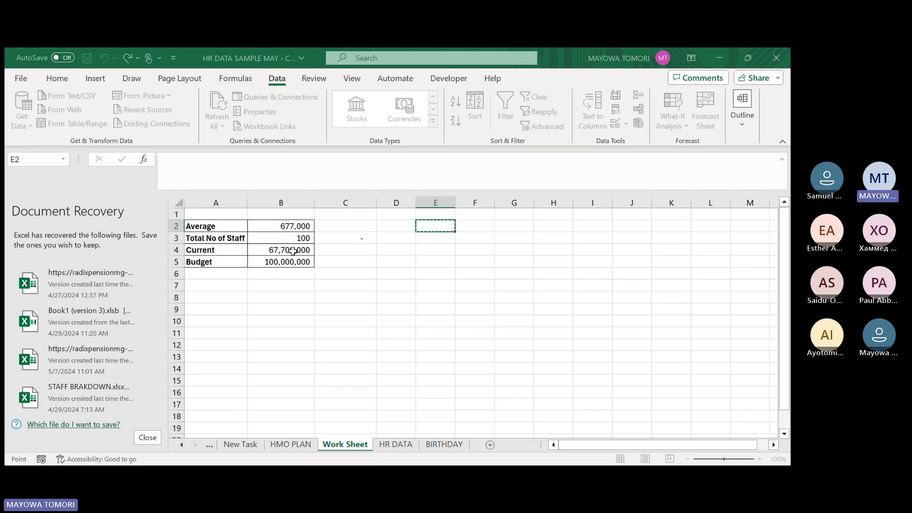
left_click(293, 252)
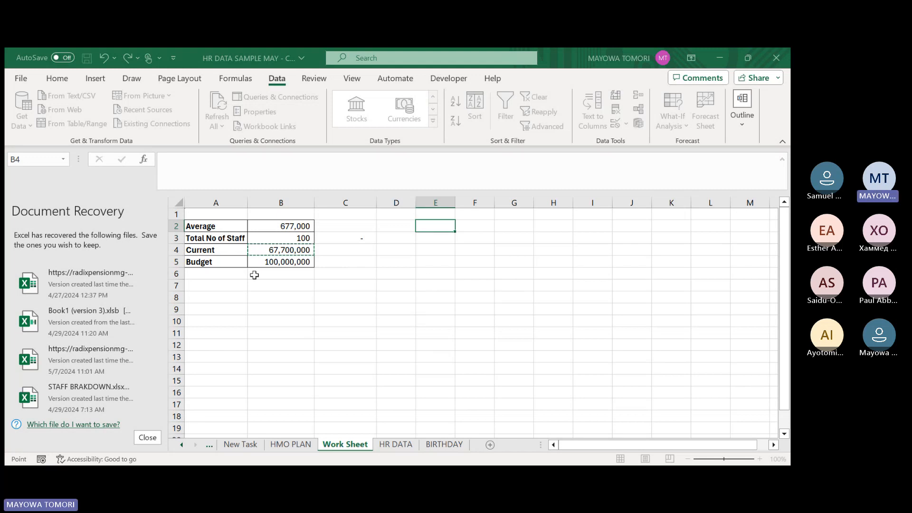
left_click(446, 264)
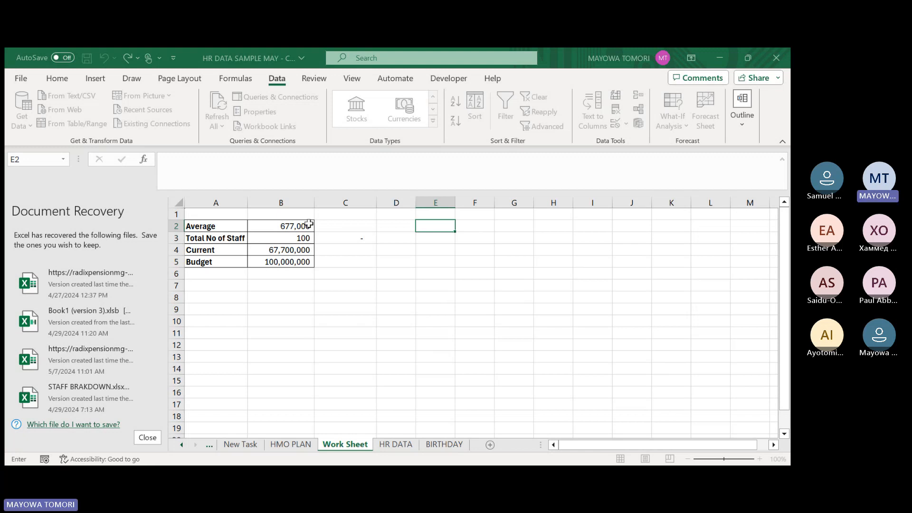
left_click(284, 238)
key("Escape")
left_click(612, 276)
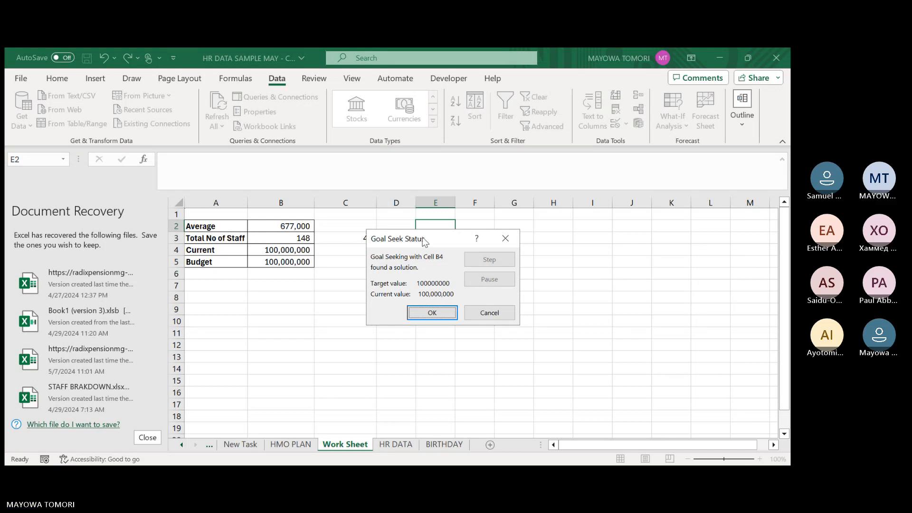
left_click_drag(425, 242, 587, 230)
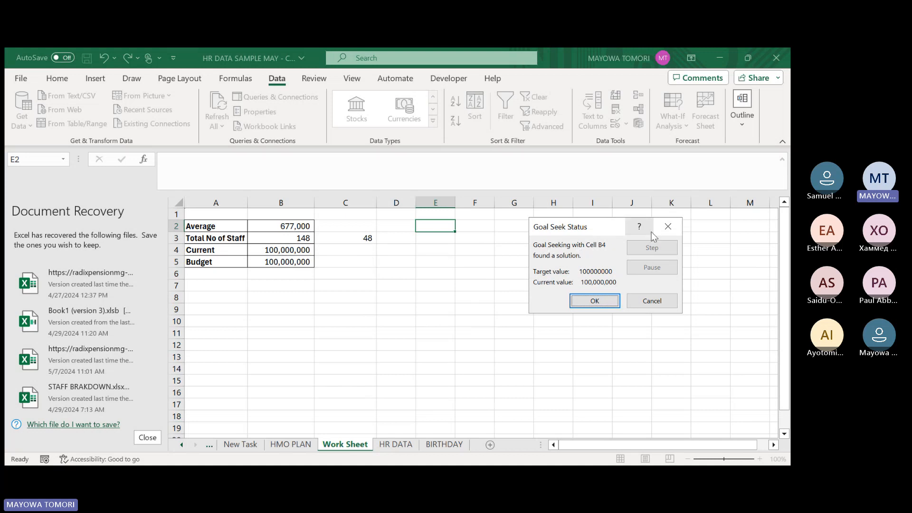
left_click(664, 231)
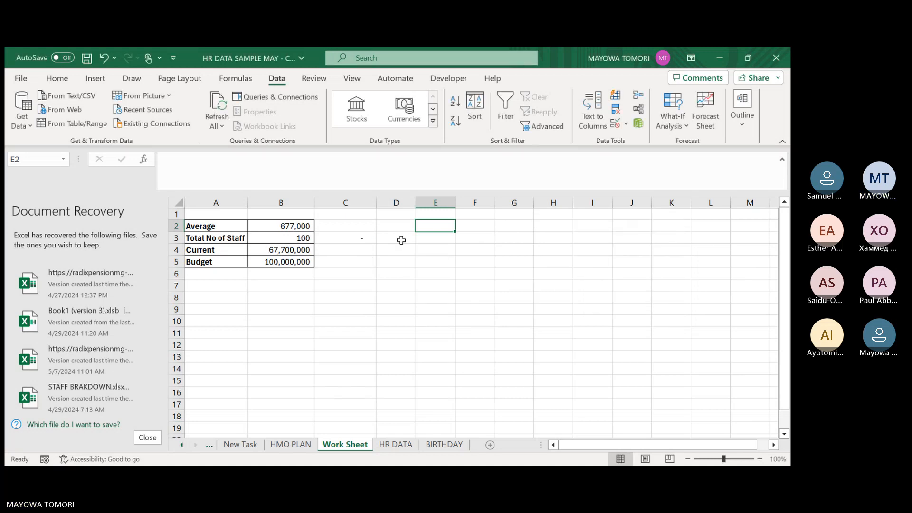
left_click(309, 261)
key("Delete")
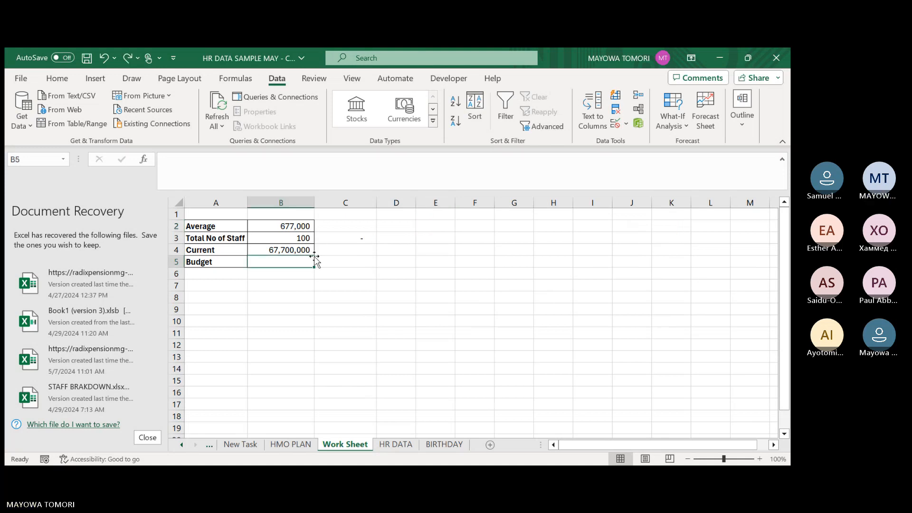
key("ctrl+y")
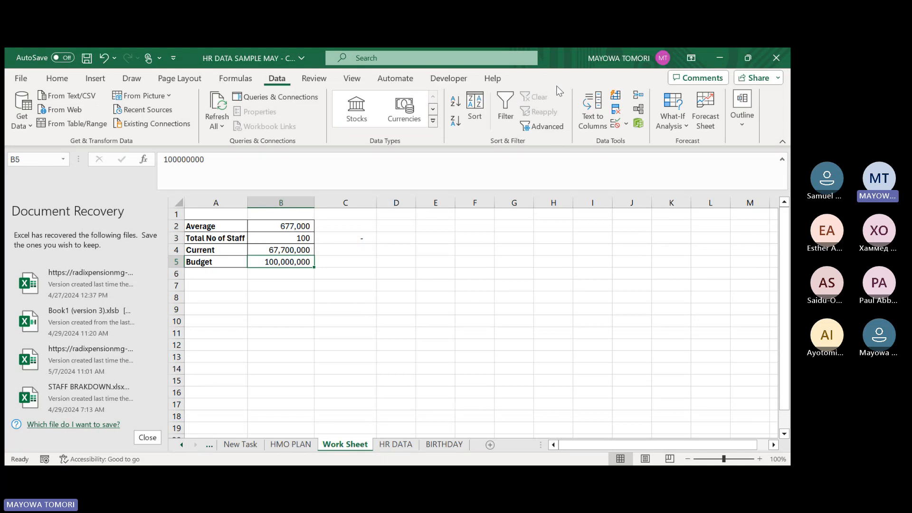
Run Goal Seek to bring Current in B4 to 100000000 by changing Total No of Staff in B3, and keep the solution.
left_click(672, 114)
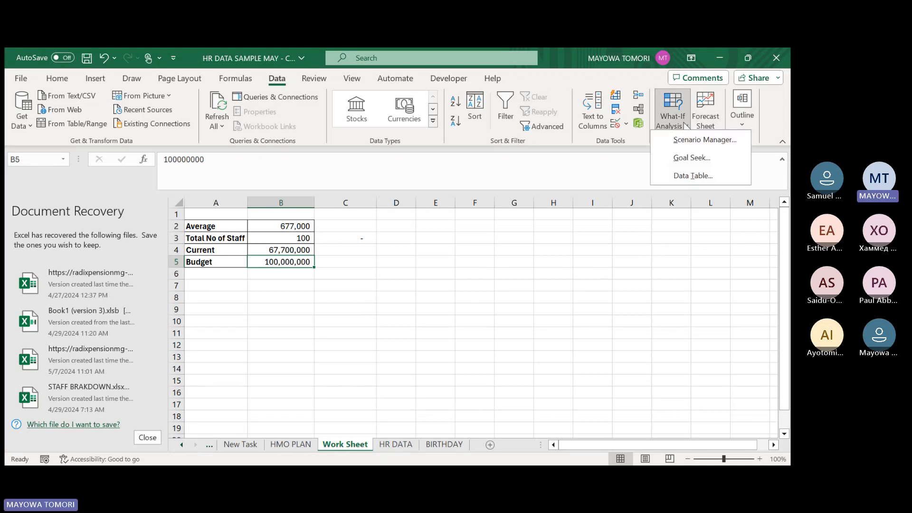
left_click(684, 157)
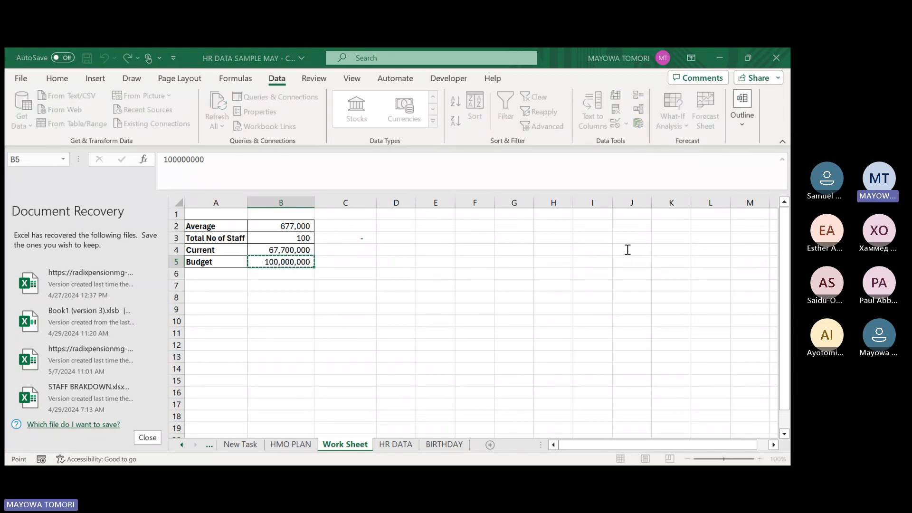
key("BackSpace")
left_click(270, 249)
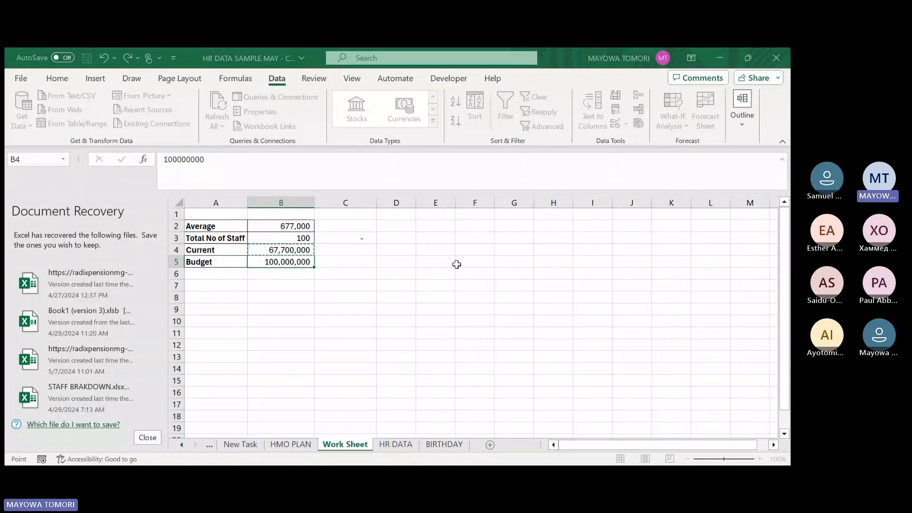
left_click(279, 238)
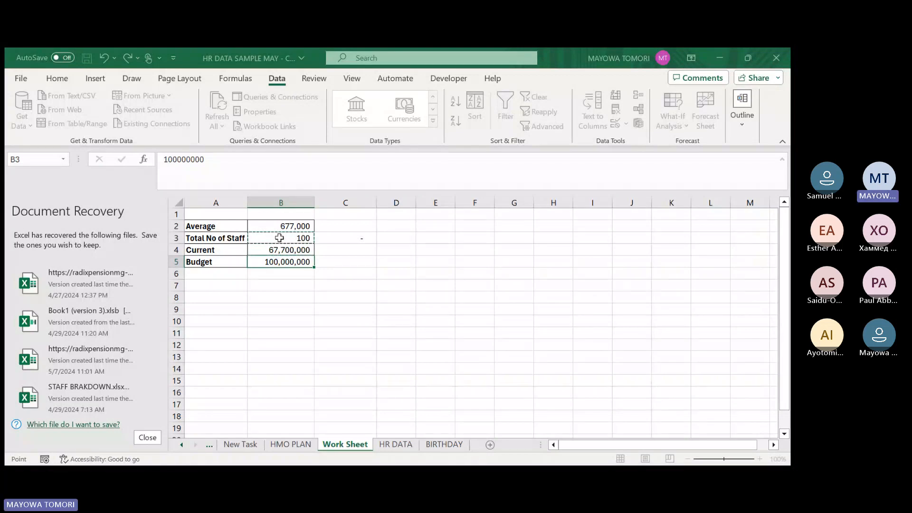
key("Escape")
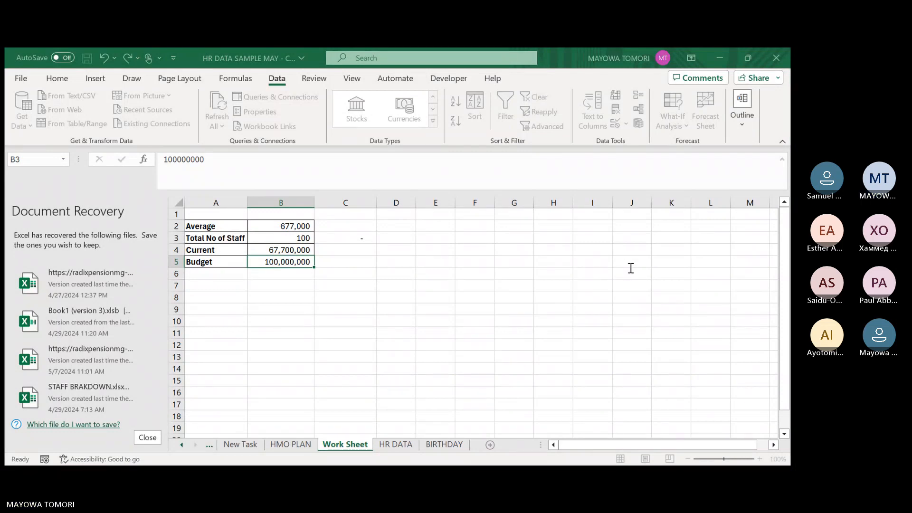
key("Return")
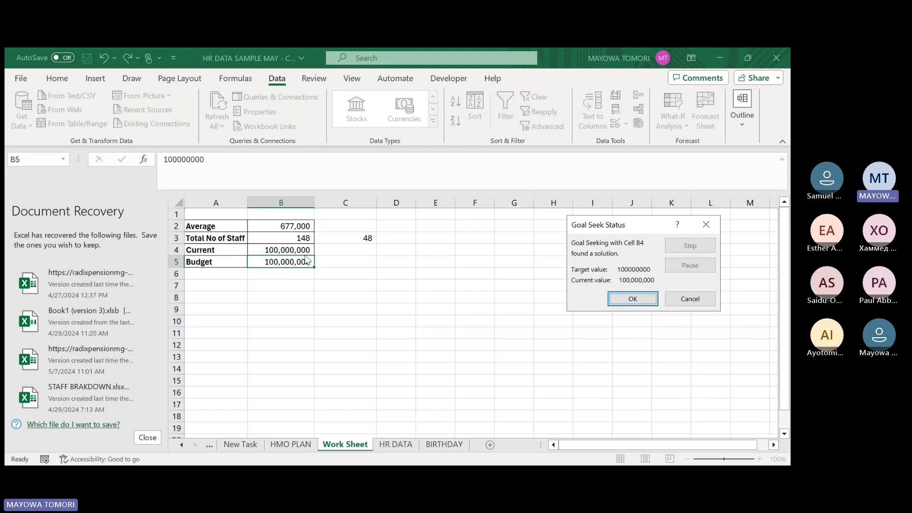
left_click(633, 298)
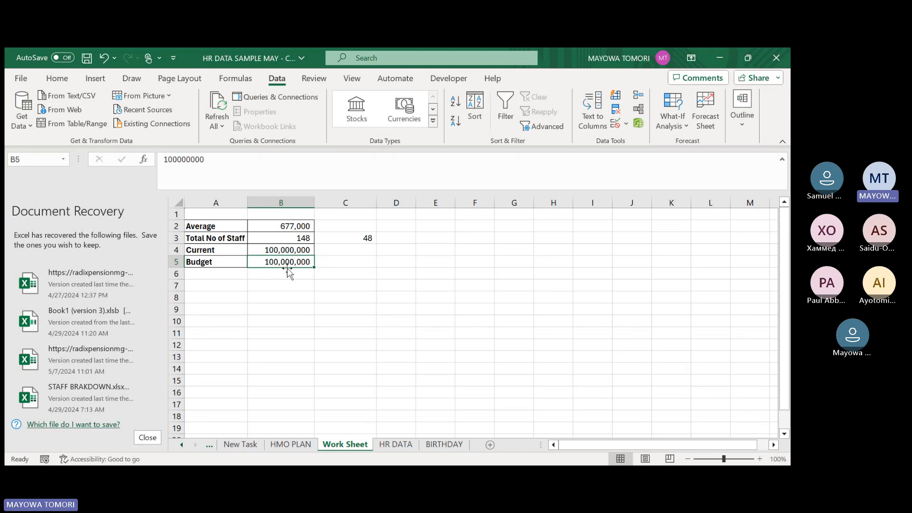
Examine the Goal Seek result in Total No of Staff cell B3 and the additional-hires formula in C3.
left_click(354, 238)
left_click(396, 237)
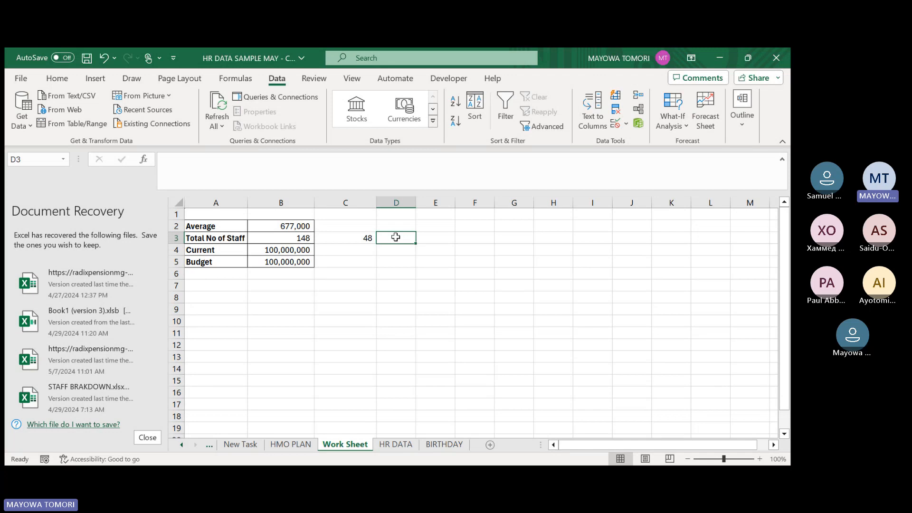
left_click(328, 240)
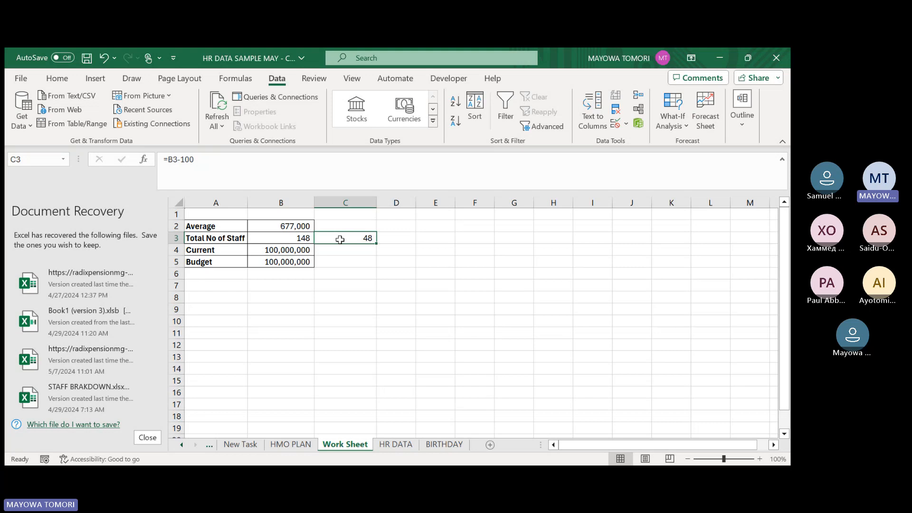
left_click(272, 238)
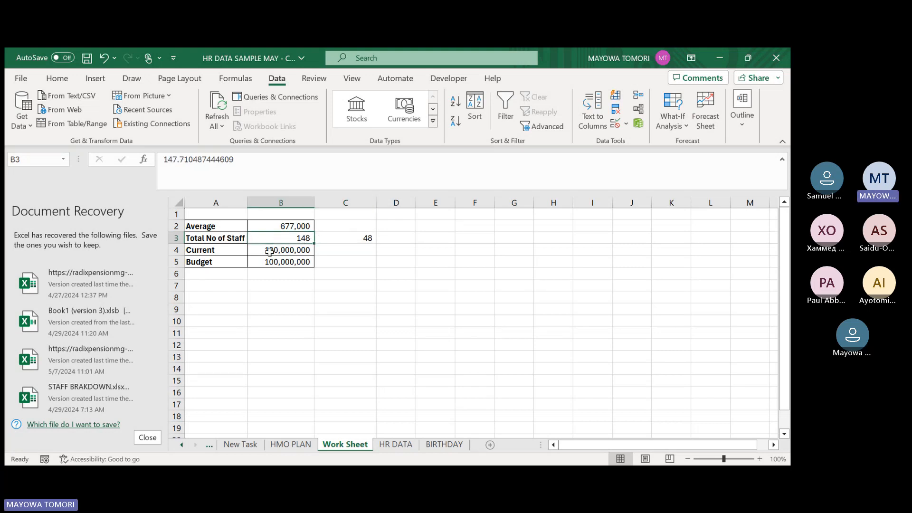
left_click(295, 225)
left_click(218, 216)
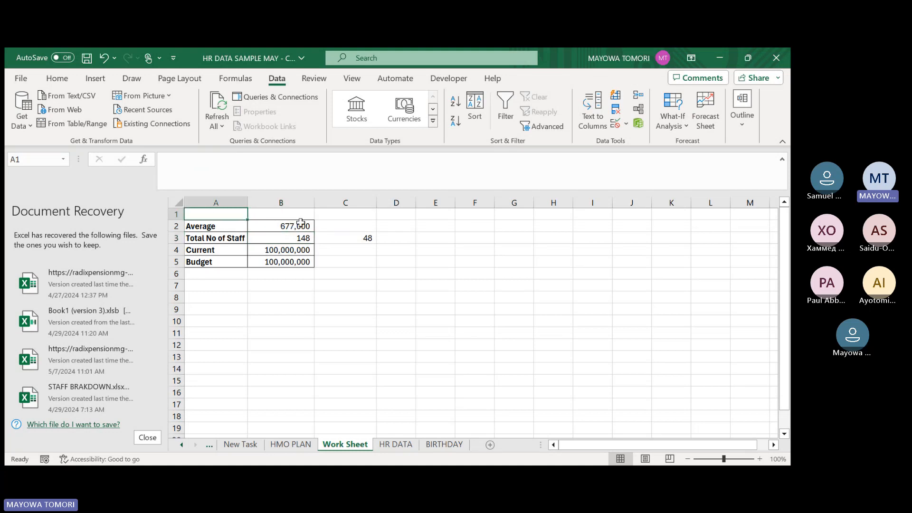
left_click(268, 238)
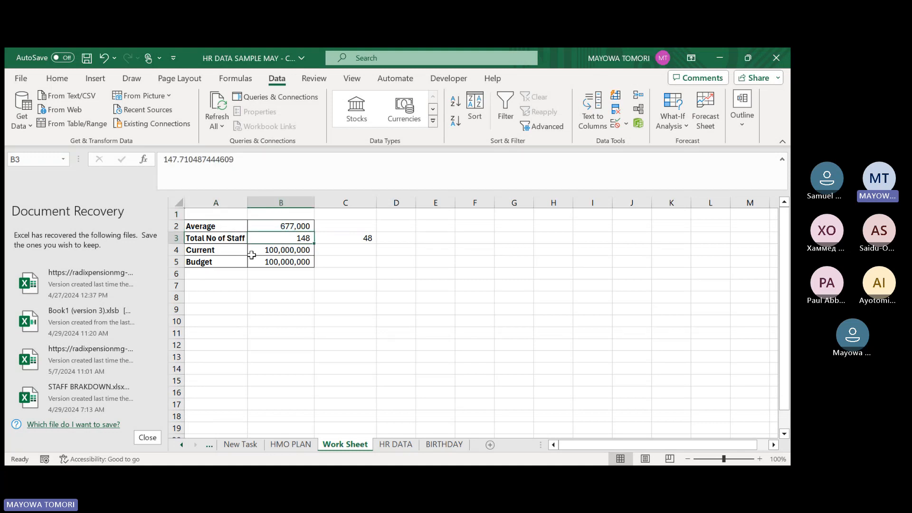
left_click(346, 236)
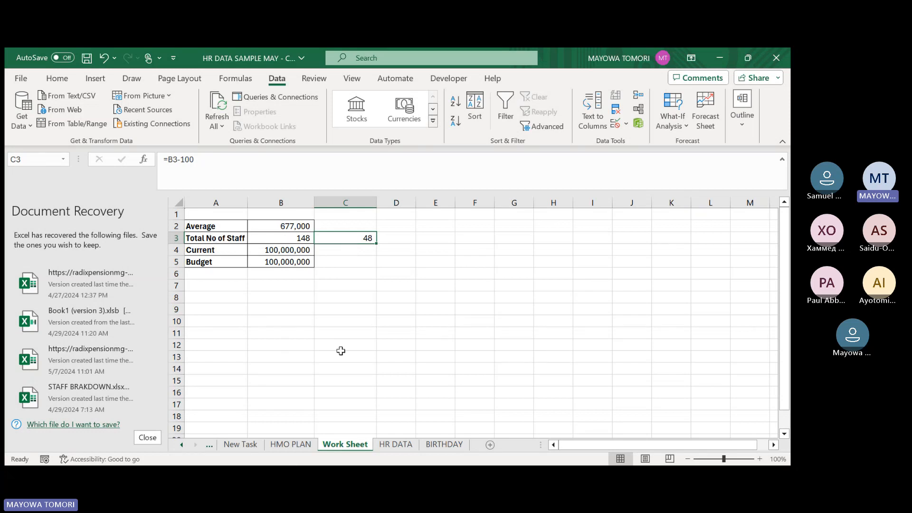
Read the Performance Per Department task and its AverageIf note on the New Task sheet.
left_click(235, 445)
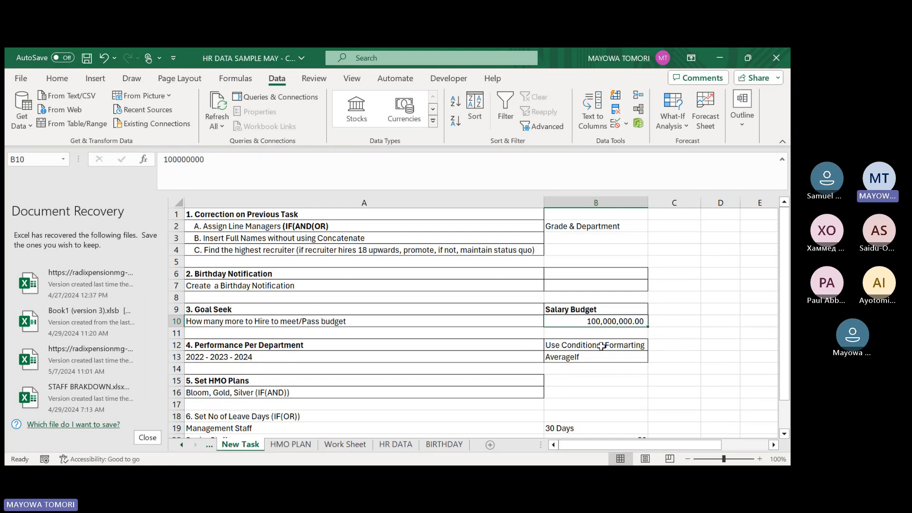
left_click(622, 354)
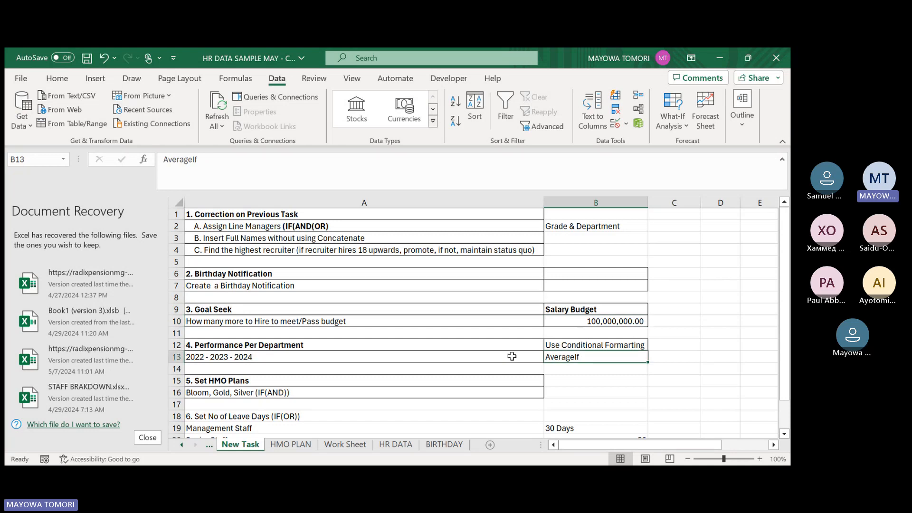
left_click(196, 358)
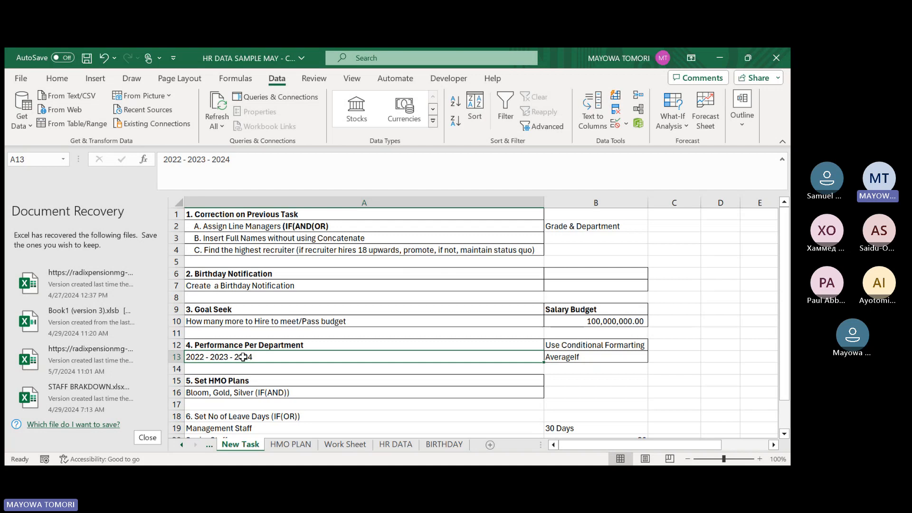
left_click(594, 358)
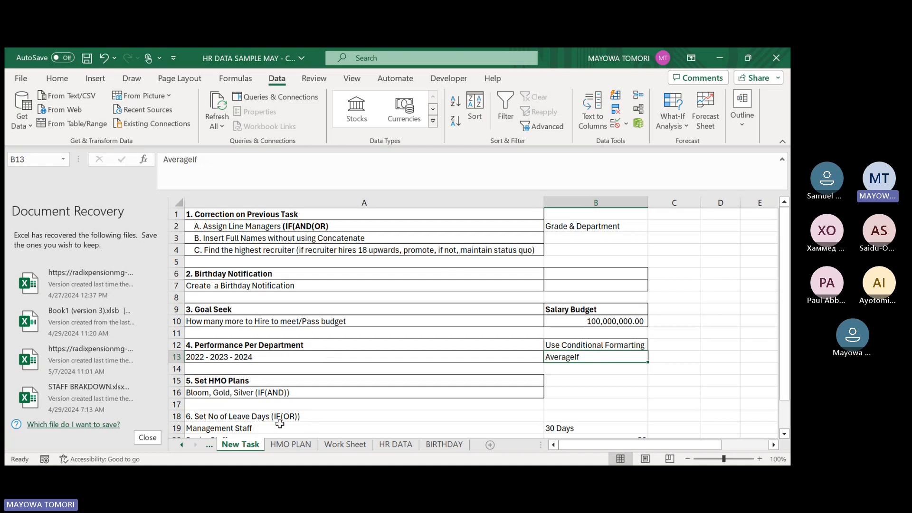
On the HR DATA sheet, list the distinct departments under the Departments header with =UNIQUE(emp_data[Department]) in AG13.
left_click(396, 444)
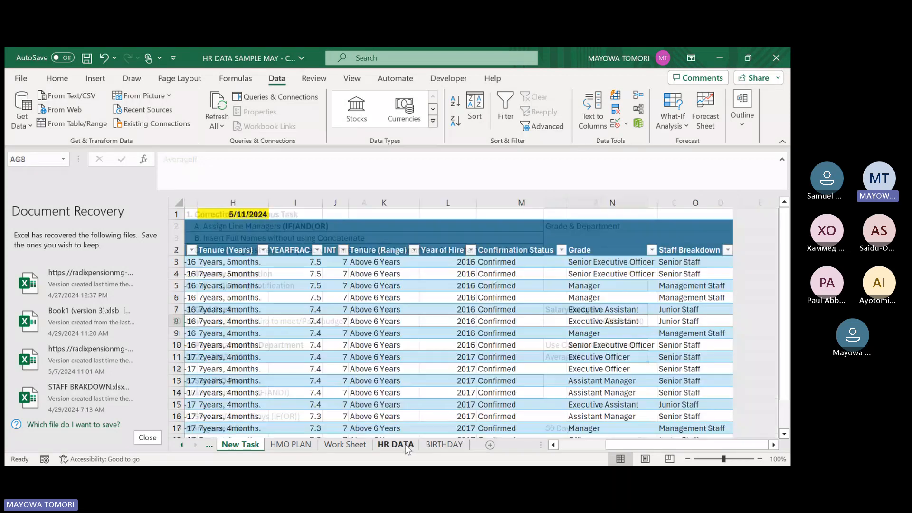
left_click_drag(665, 445, 754, 443)
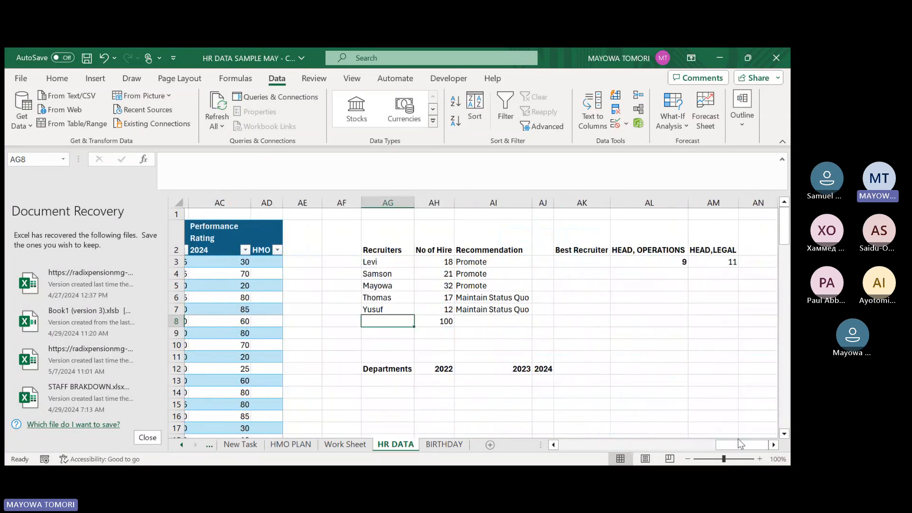
left_click(389, 379)
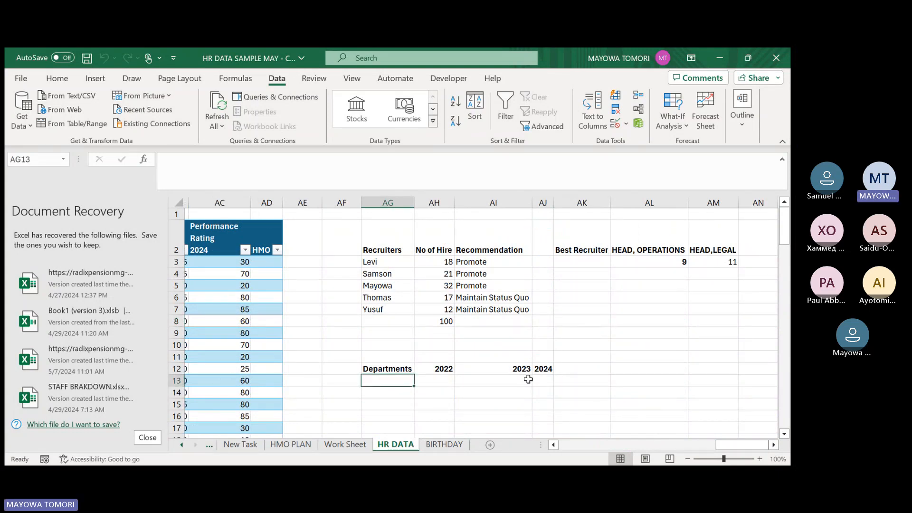
type("=")
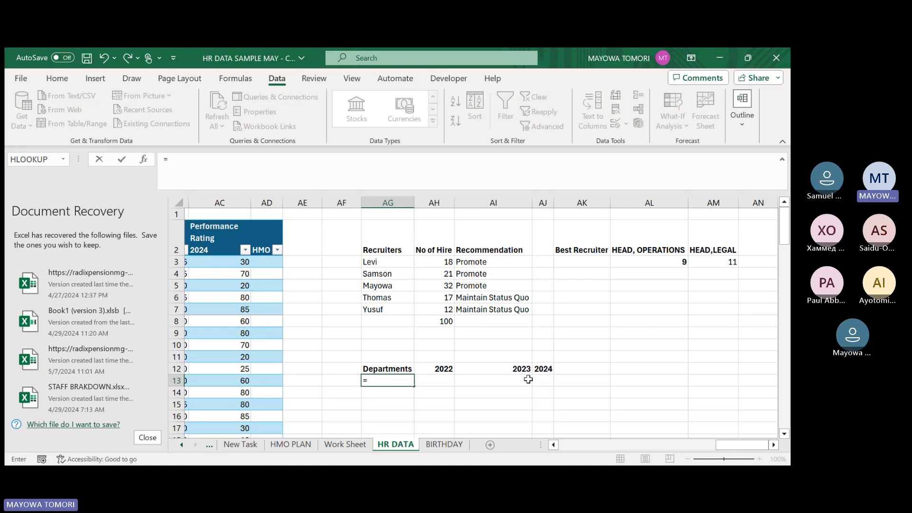
type("UNIQUE(")
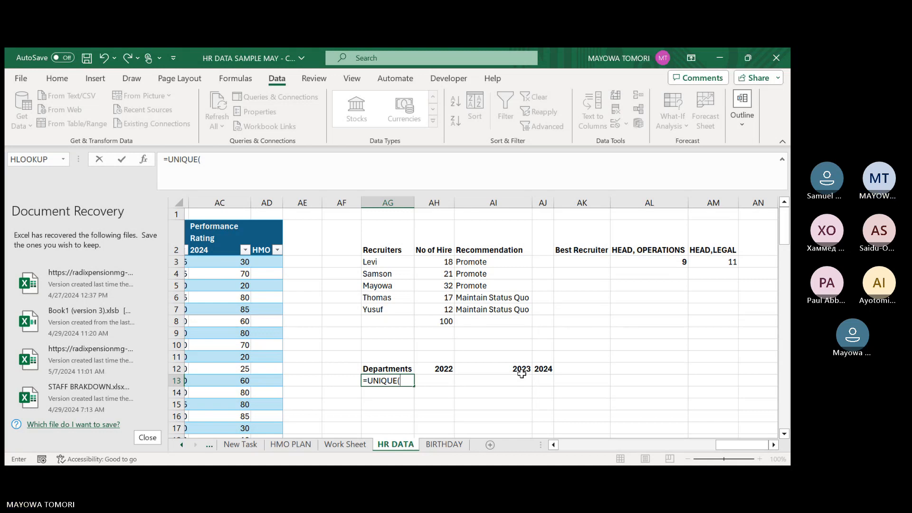
type("emp_data")
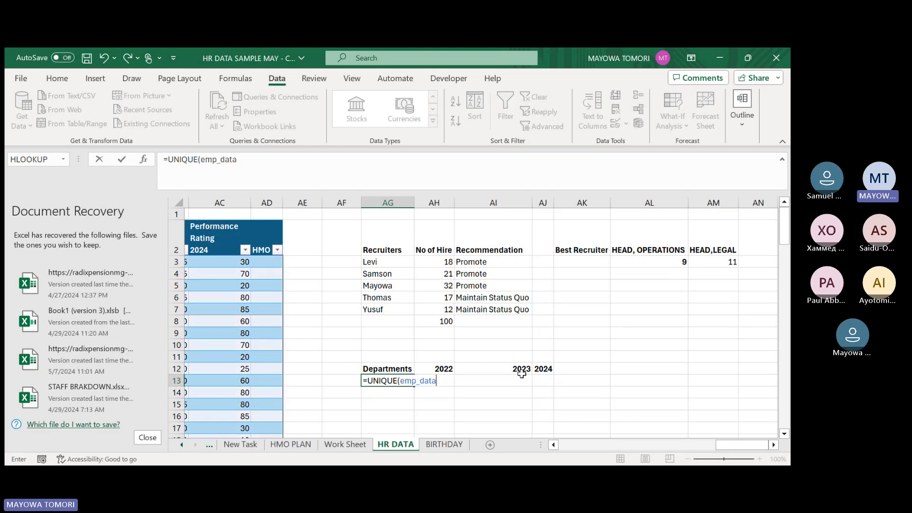
type("[")
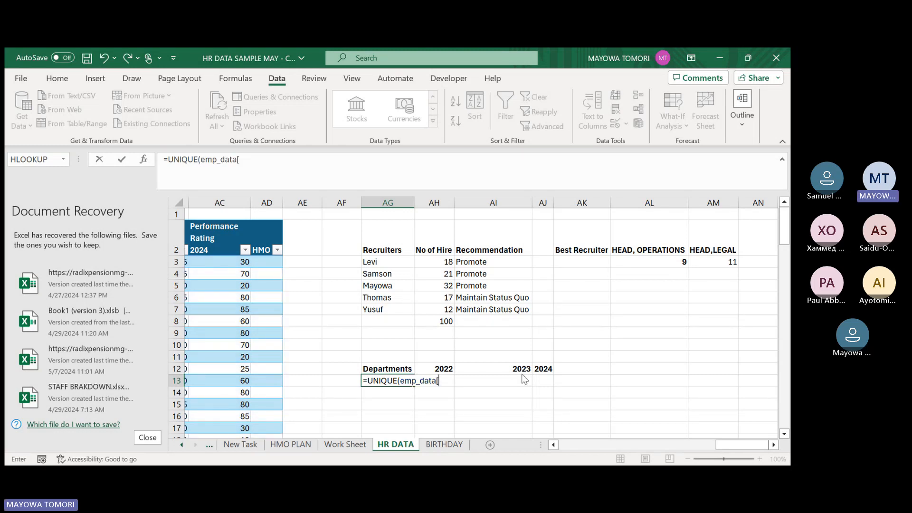
type("Department")
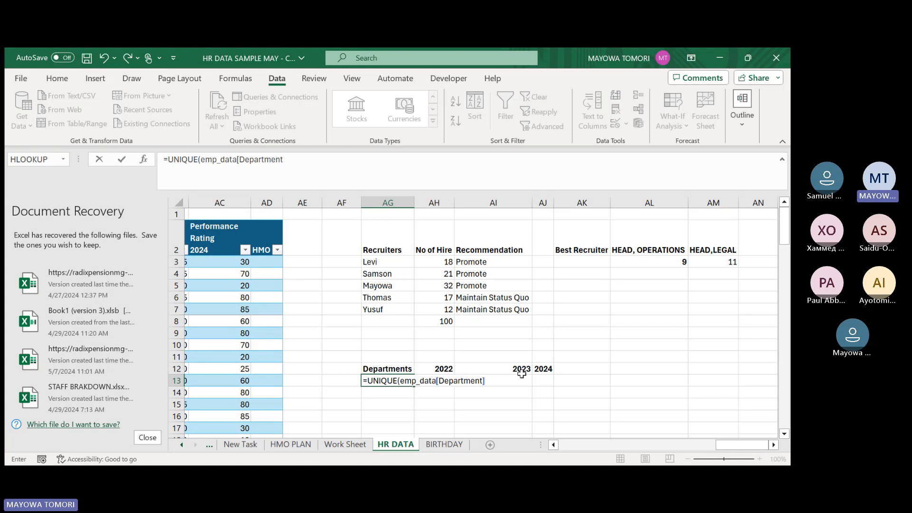
type("])")
key("Return")
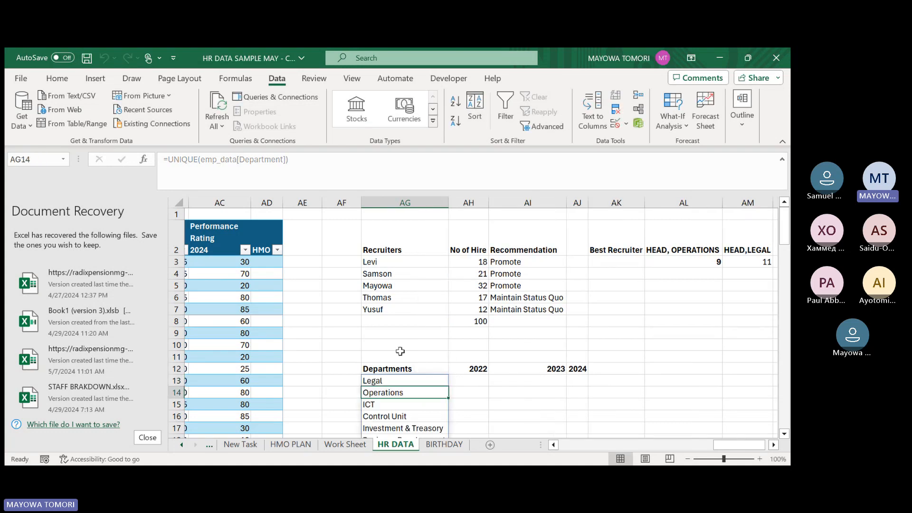
scroll(400, 347, "down", 3)
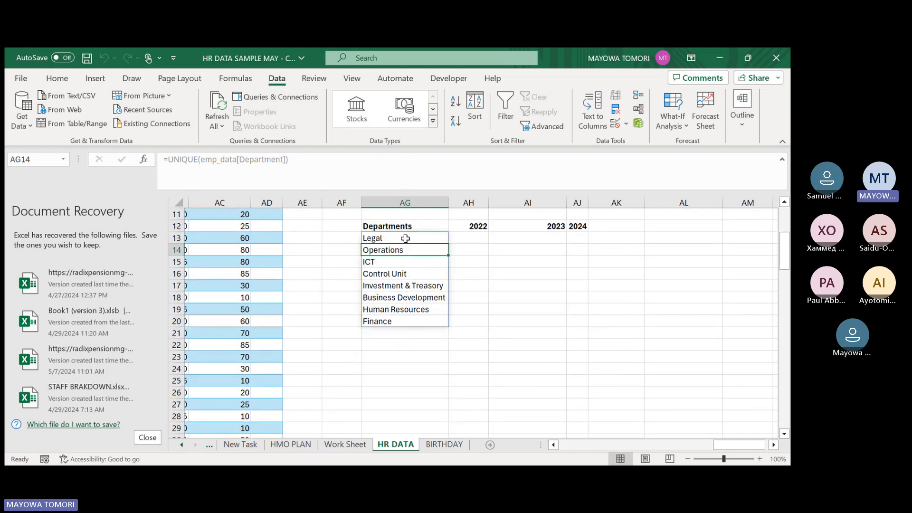
left_click_drag(404, 237, 406, 318)
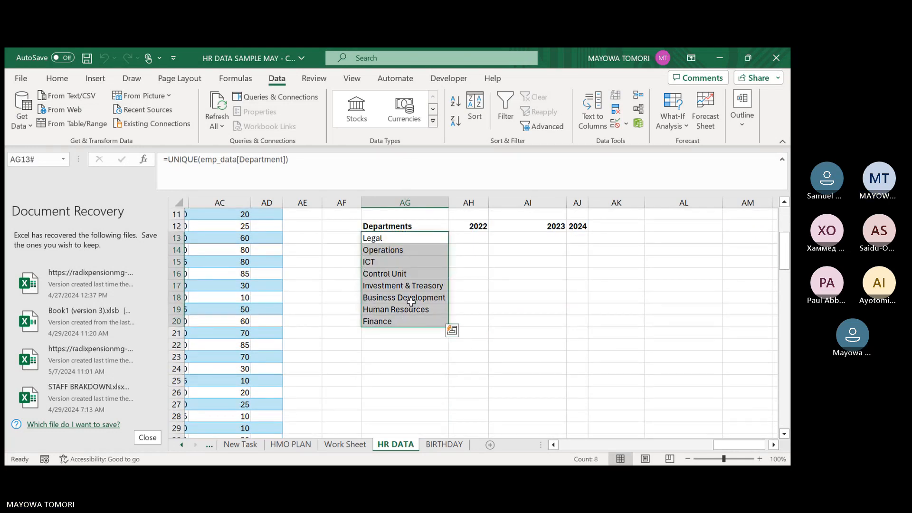
Start an AVERAGEIF formula in AH13, beside Legal, with emp_data[Performance Rating 2022] as the criteria range.
left_click(476, 235)
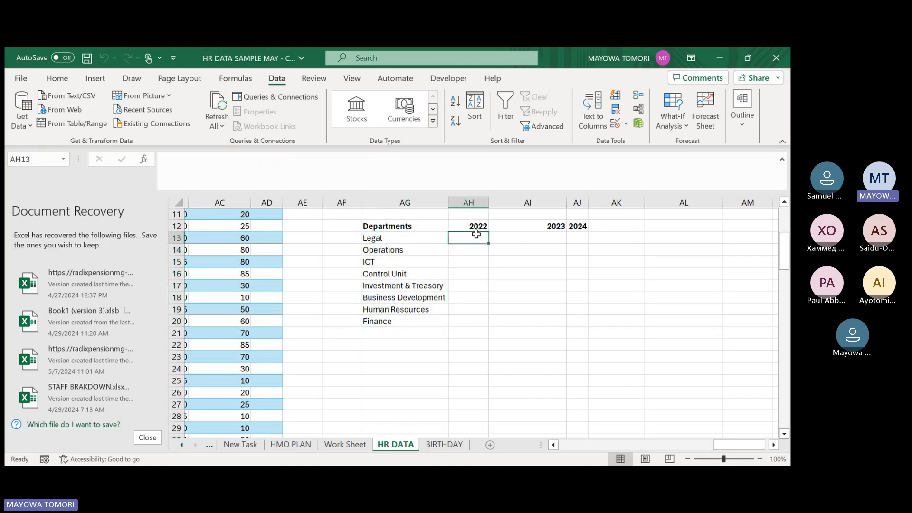
type("AAVE")
key("BackSpace")
key("BackSpace")
key("BackSpace")
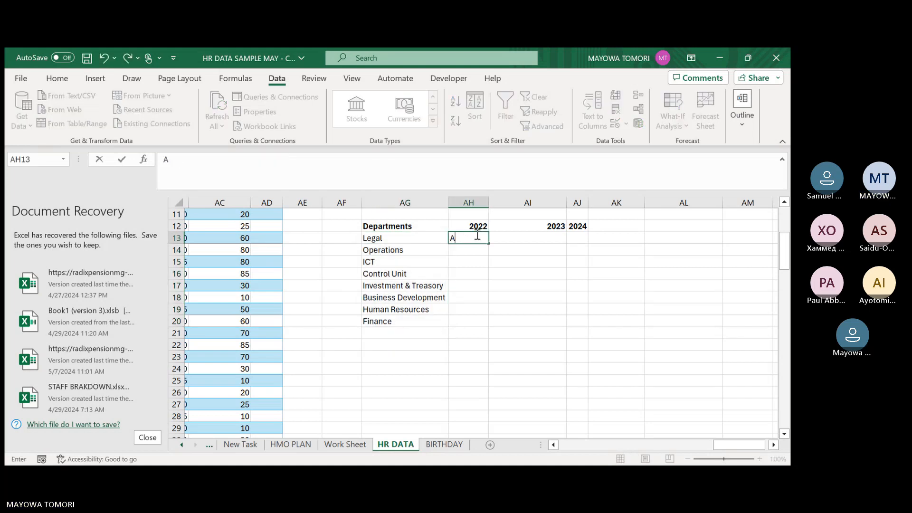
key("BackSpace")
type("=AVEAGE")
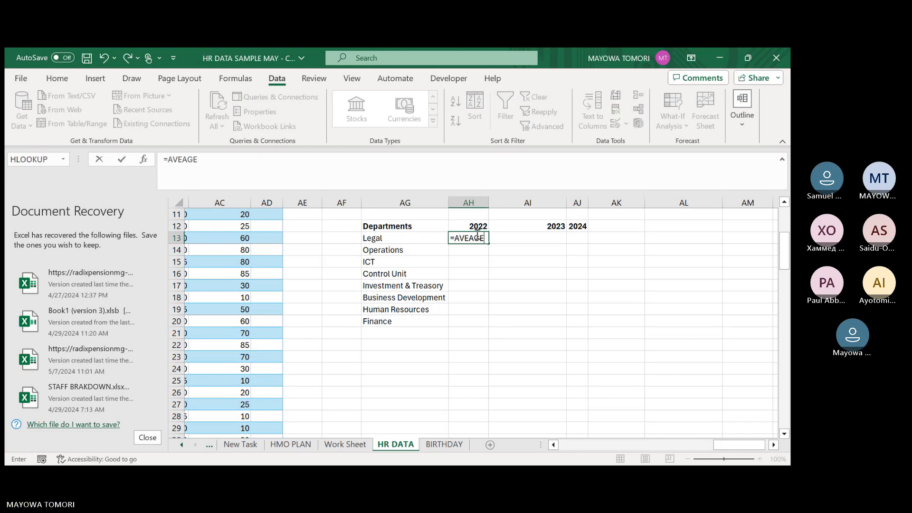
key("BackSpace")
key("BackSpace")
key("BackSpace")
key("BackSpace")
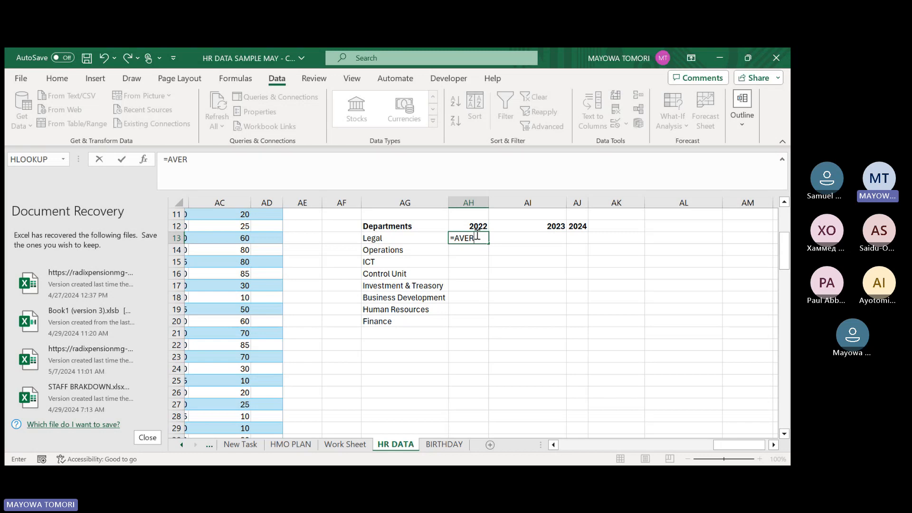
type("AGEIF(")
type("EMP")
key("Tab")
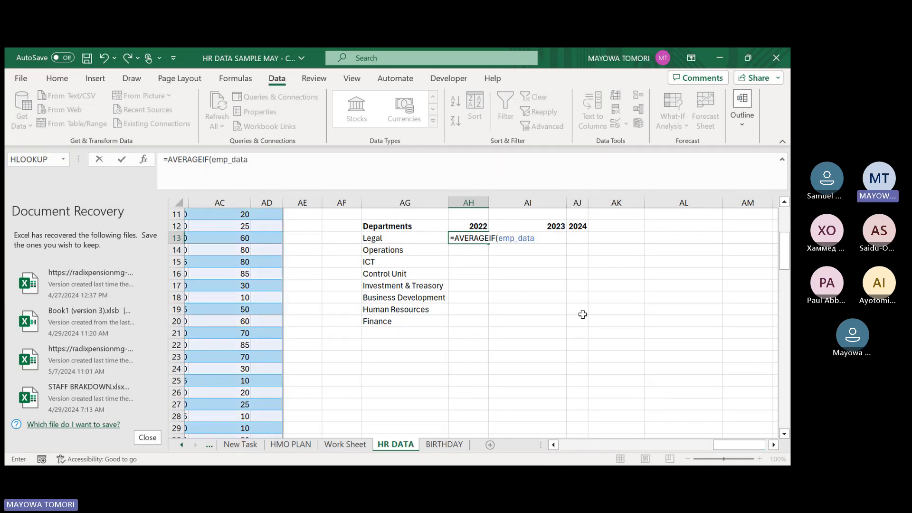
type("[")
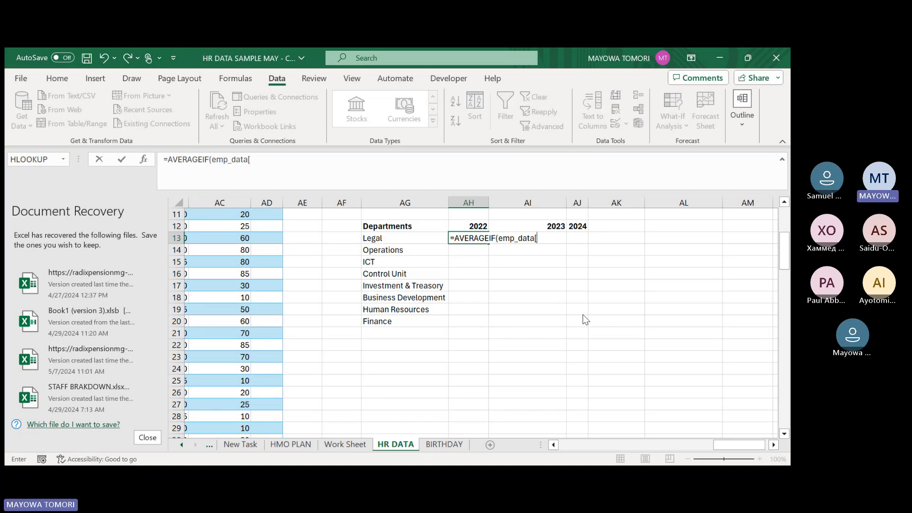
double_click(583, 314)
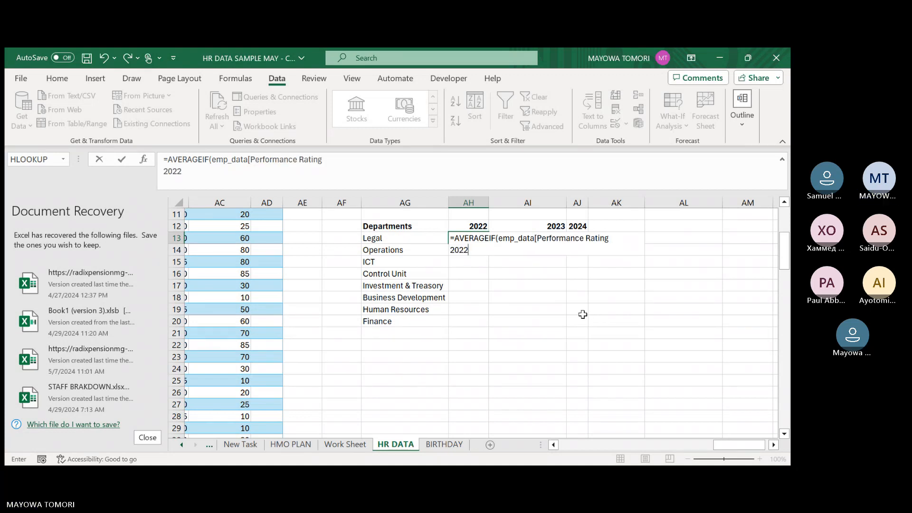
type("]")
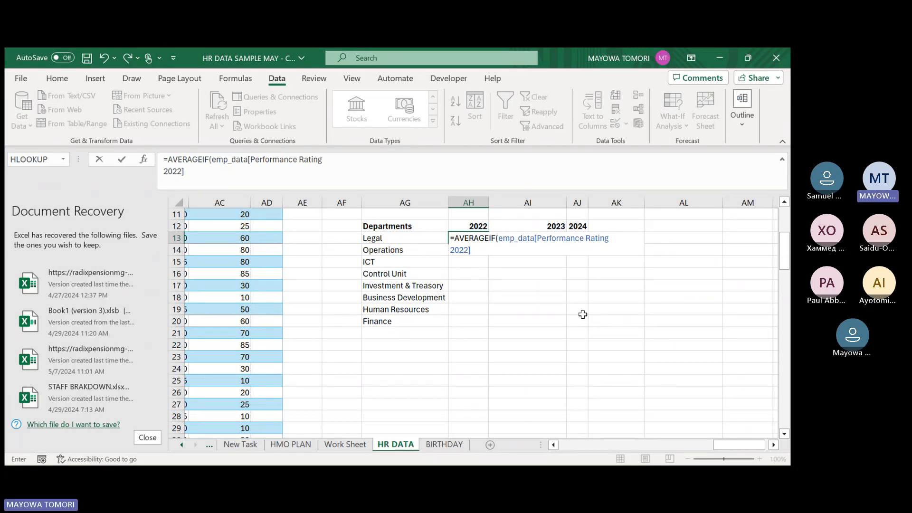
type(",")
Complete the AH13 AVERAGEIF formula with AG13 as the criterion and emp_data[Performance Rating 2022] as the average range.
left_click(387, 237)
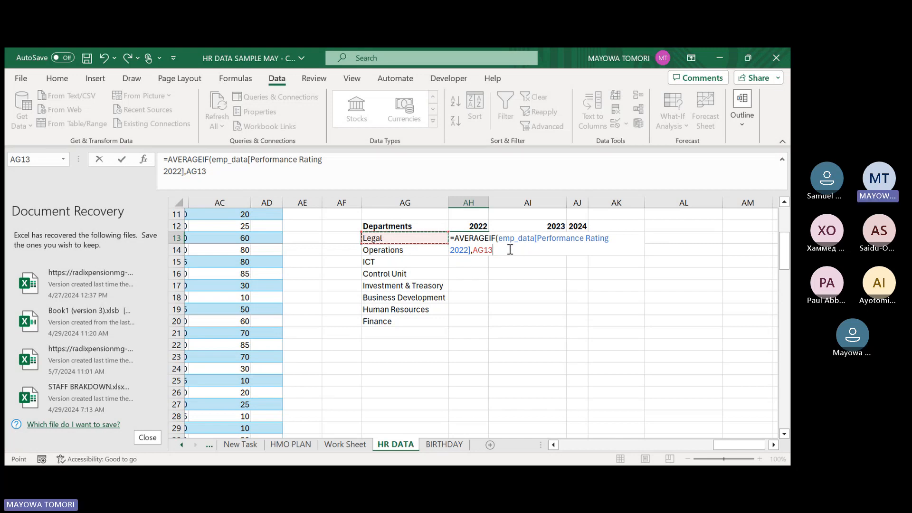
type(",emp_data")
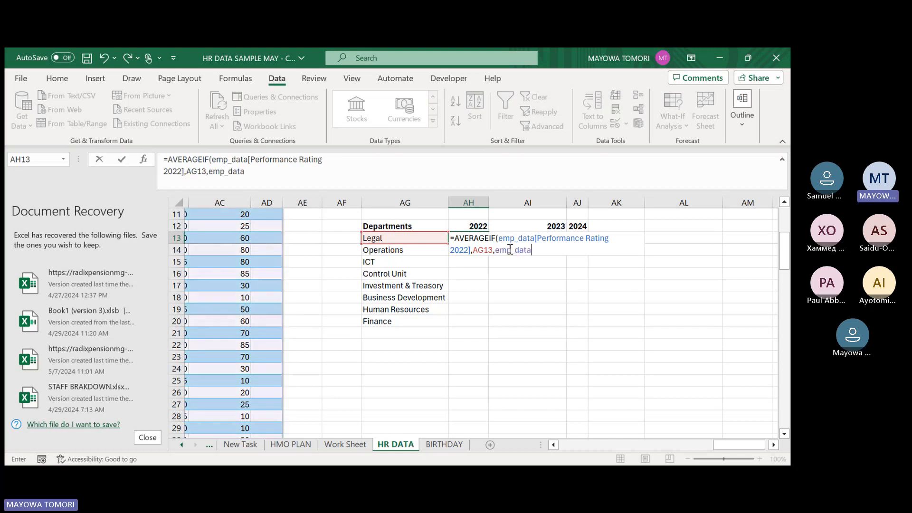
type("[")
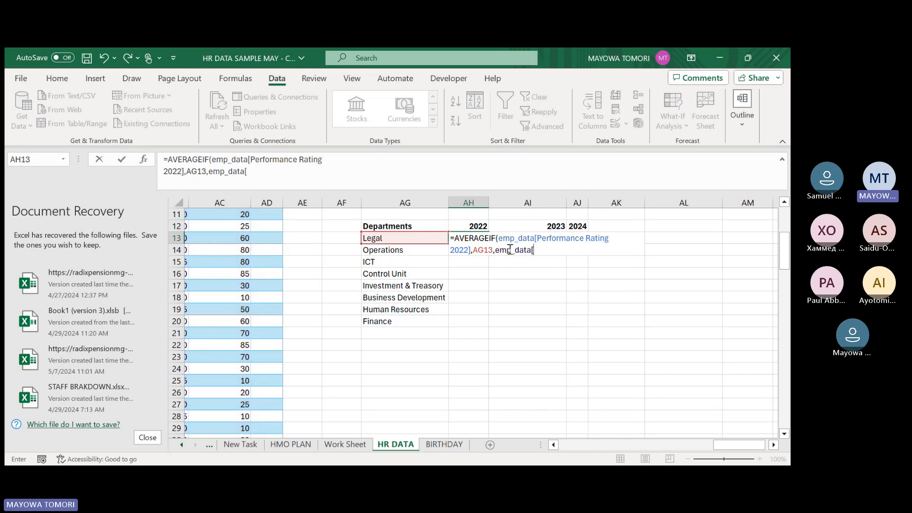
type("PERFOR")
key("Tab")
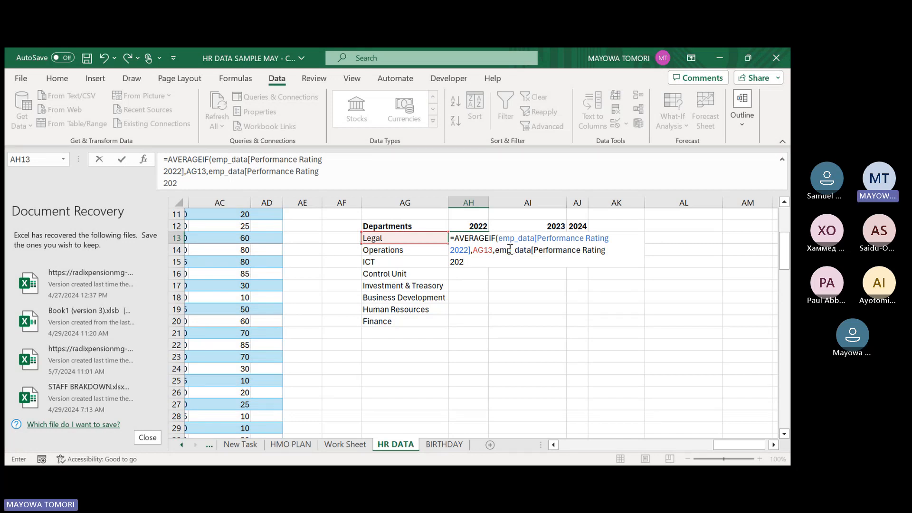
type("]")
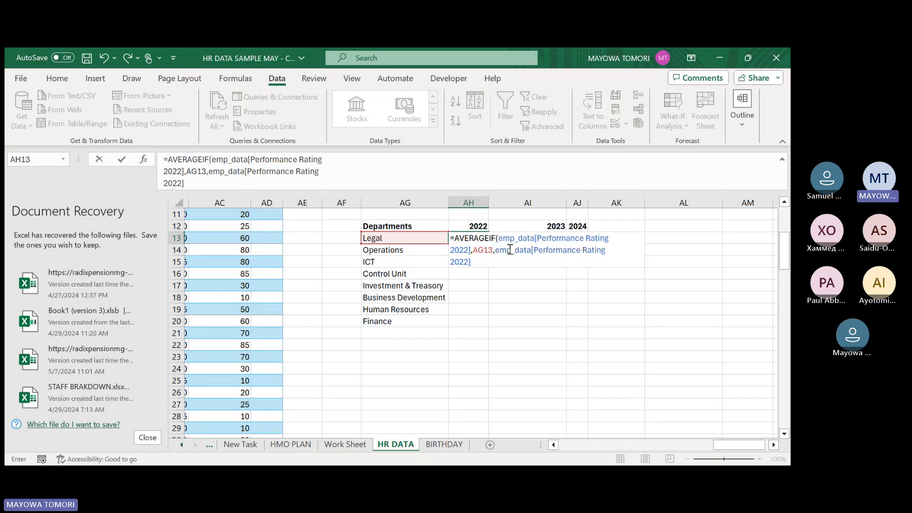
type(")")
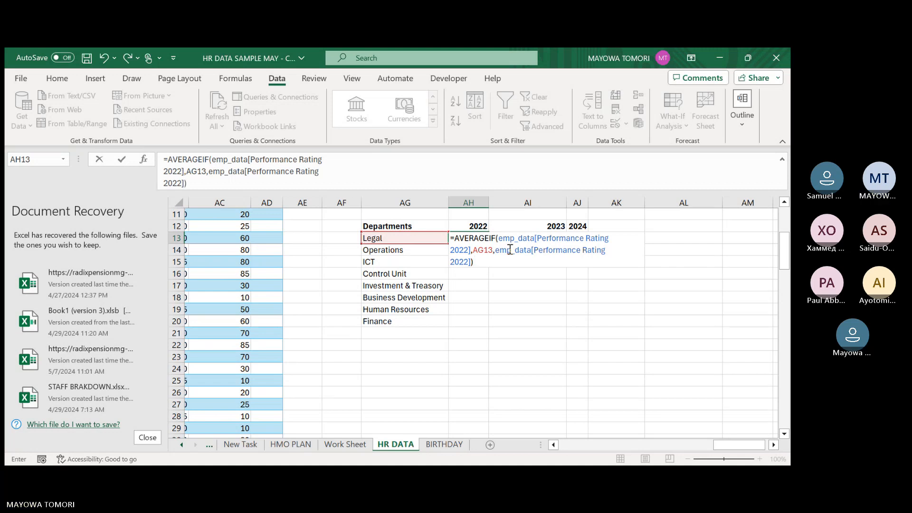
key("Return")
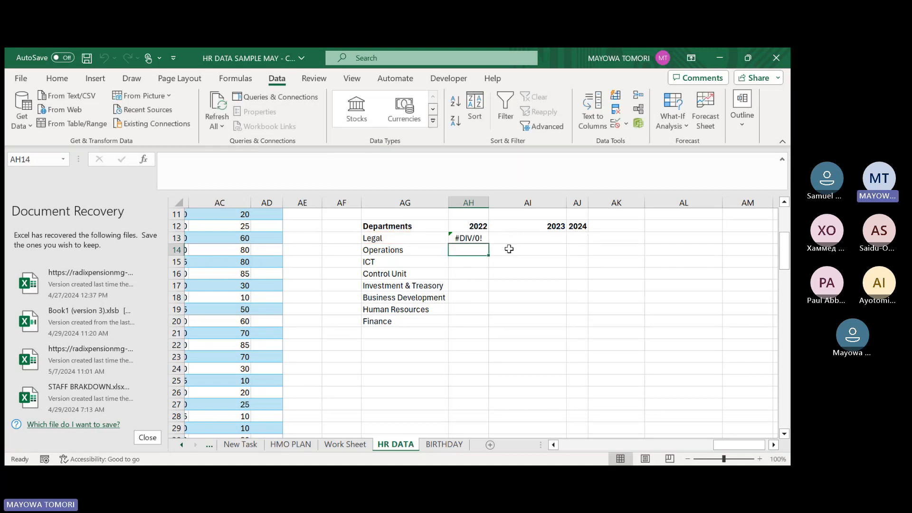
Change the criteria range of the AVERAGEIF formula in AH13 to emp_data[Department].
left_click(472, 238)
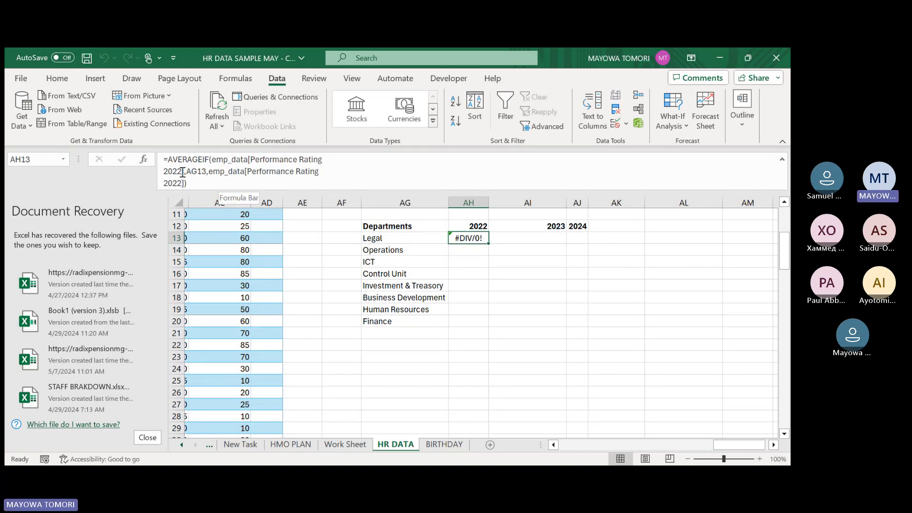
left_click_drag(182, 172, 254, 161)
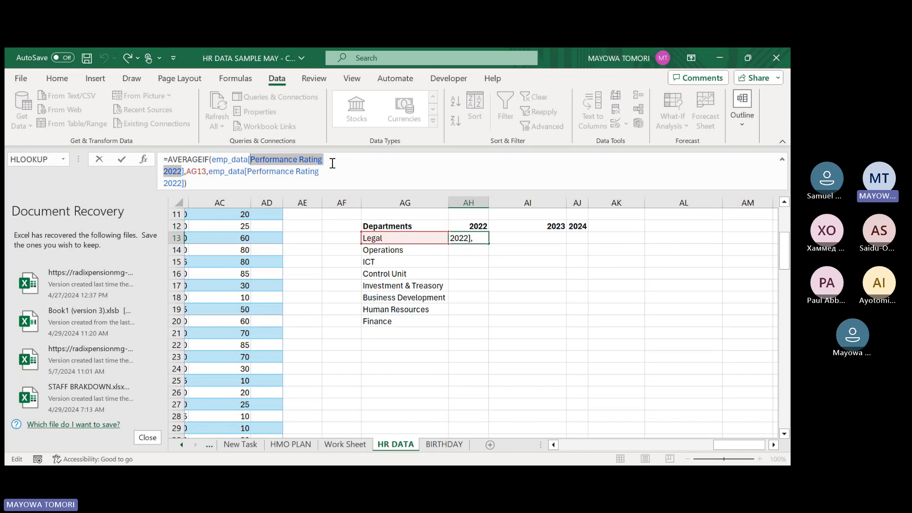
type("De")
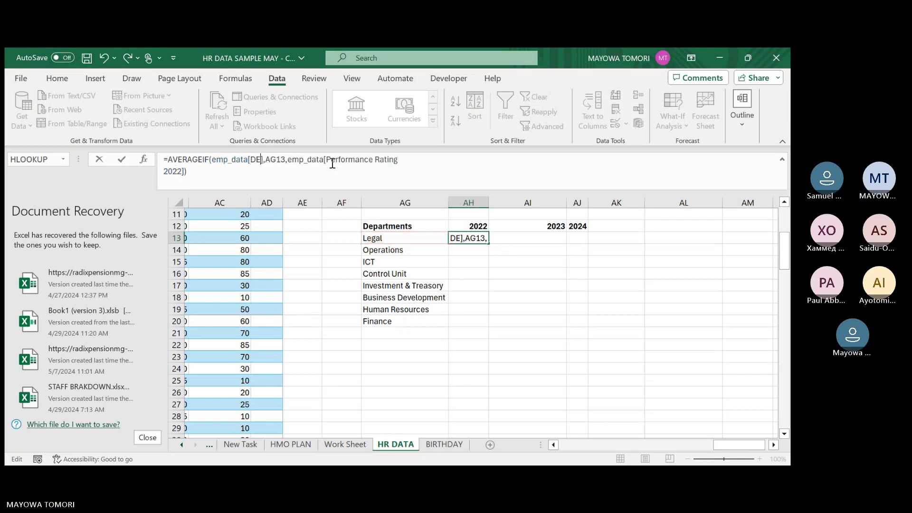
key("Tab")
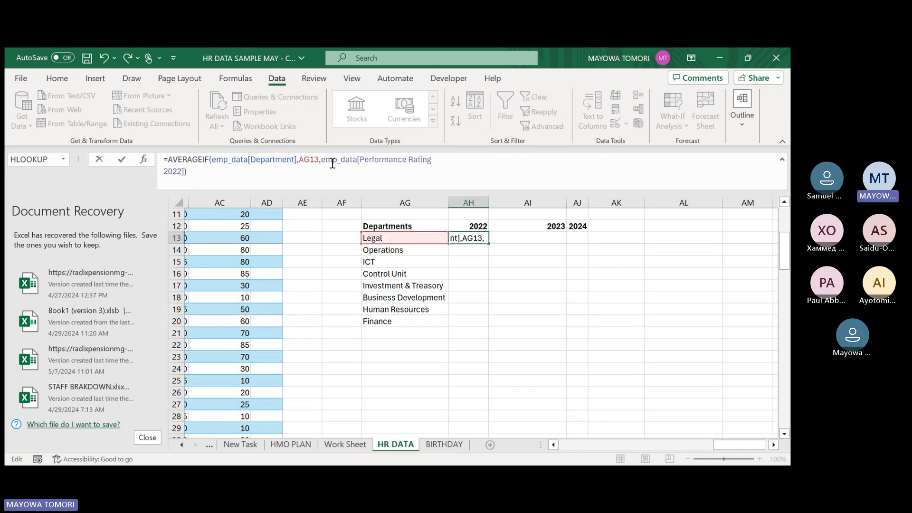
left_click(236, 161)
left_click(312, 159)
left_click(343, 159)
key("Return")
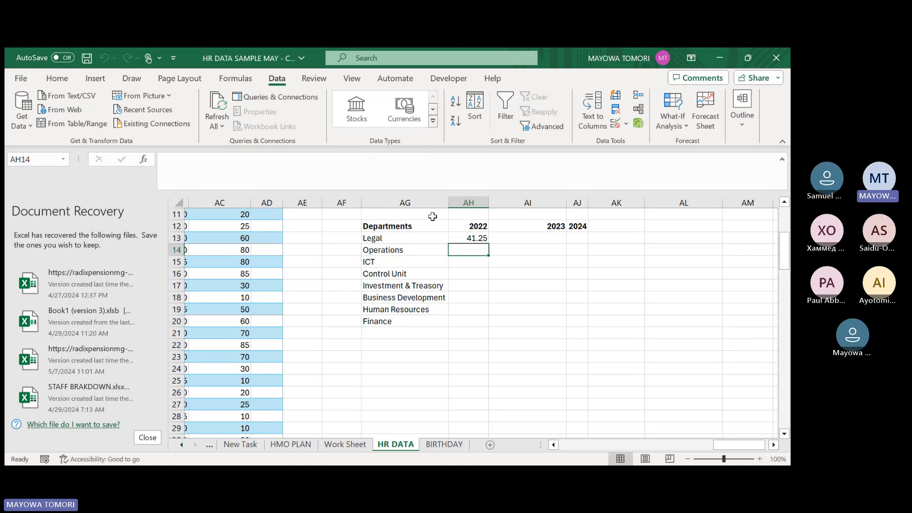
Review the AVERAGEIF formula in AH13 and fill it down the 2022 column for all departments through Finance in row 20.
left_click(464, 237)
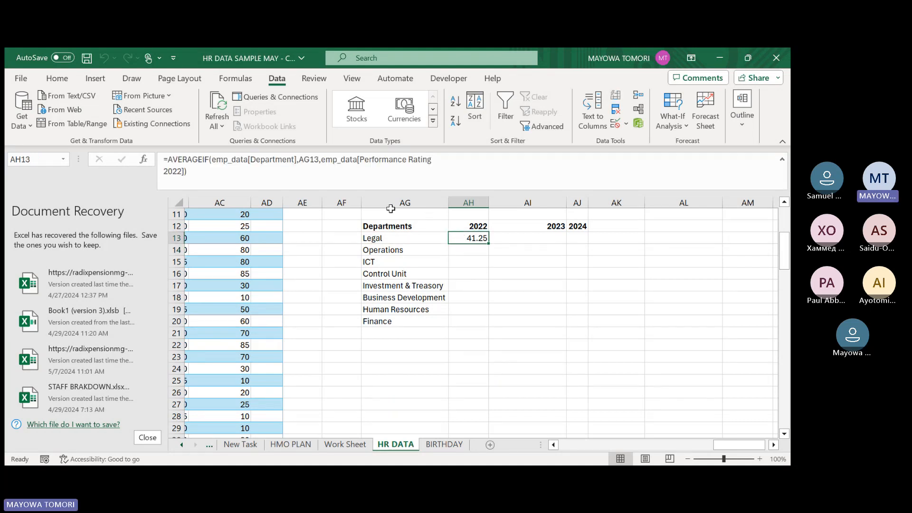
left_click(224, 159)
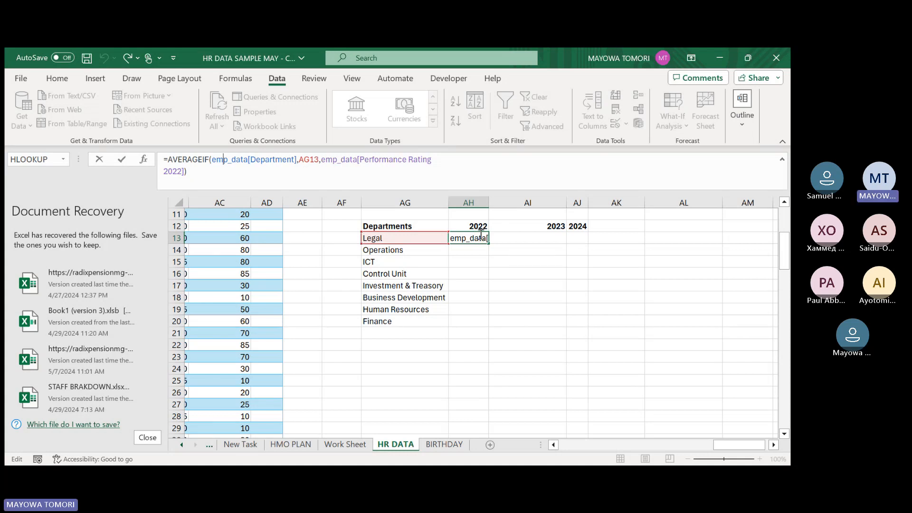
key("ctrl+Return")
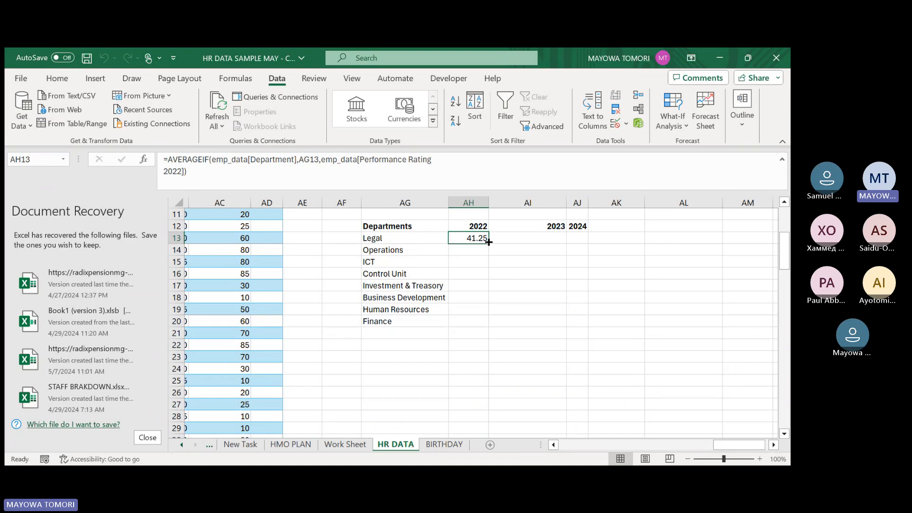
double_click(489, 242)
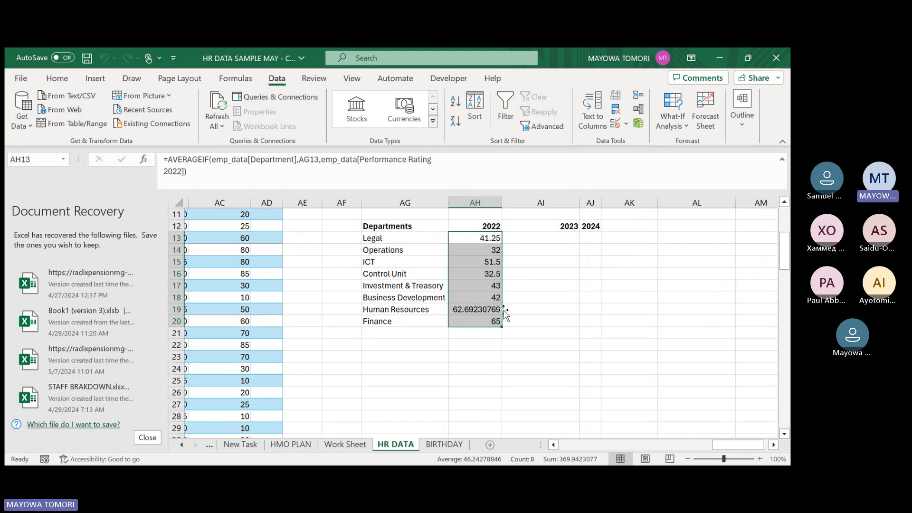
Start an AVERAGEIF formula in AI13, under 2023 for Legal, with emp_data[Department] as the criteria range.
left_click(479, 323)
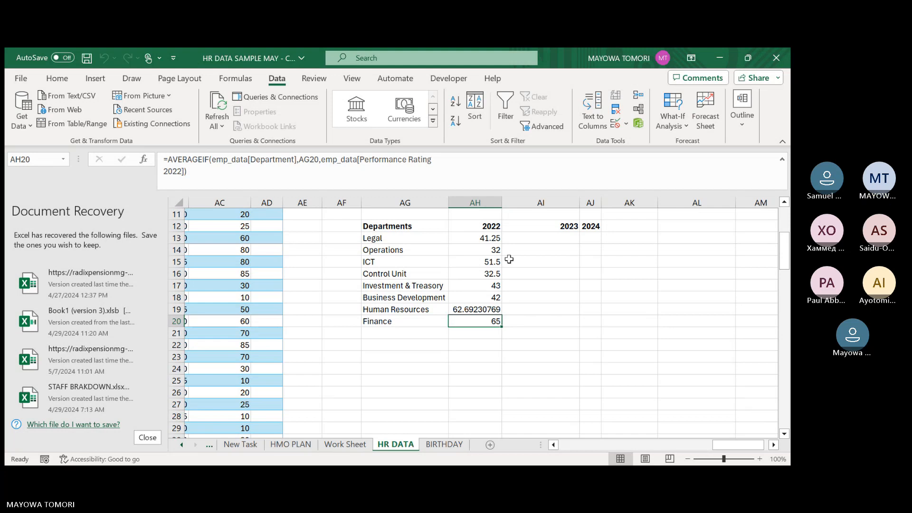
left_click(530, 237)
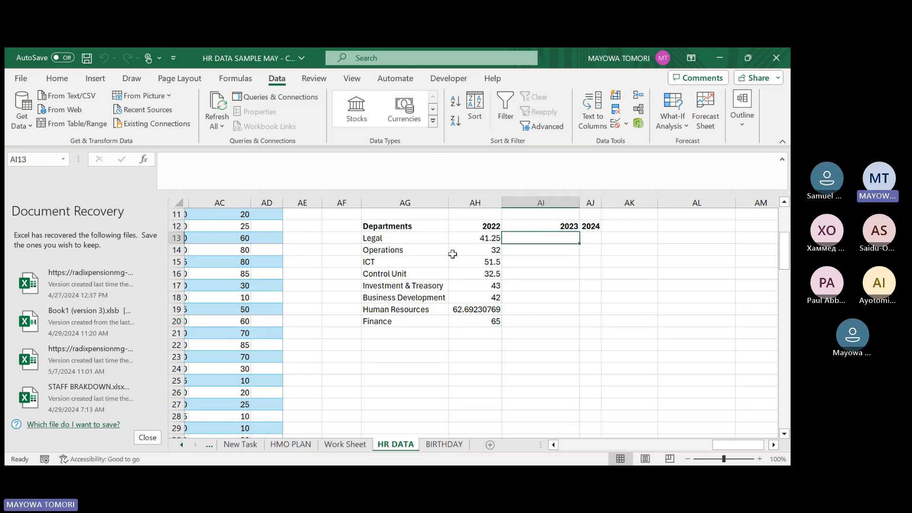
left_click(462, 240)
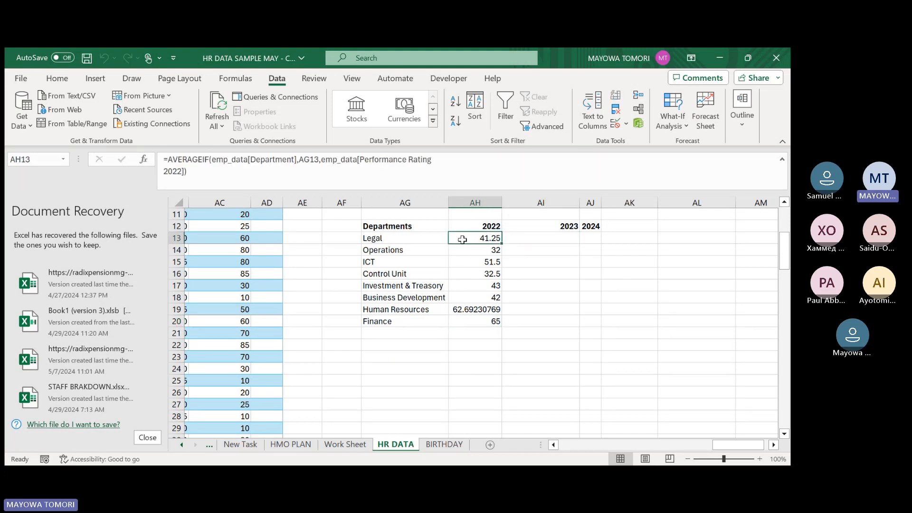
left_click(530, 239)
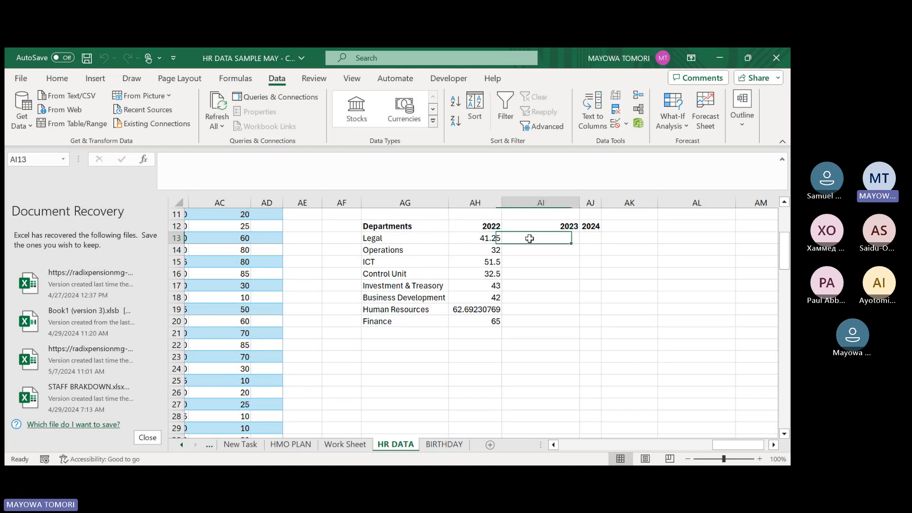
type("=")
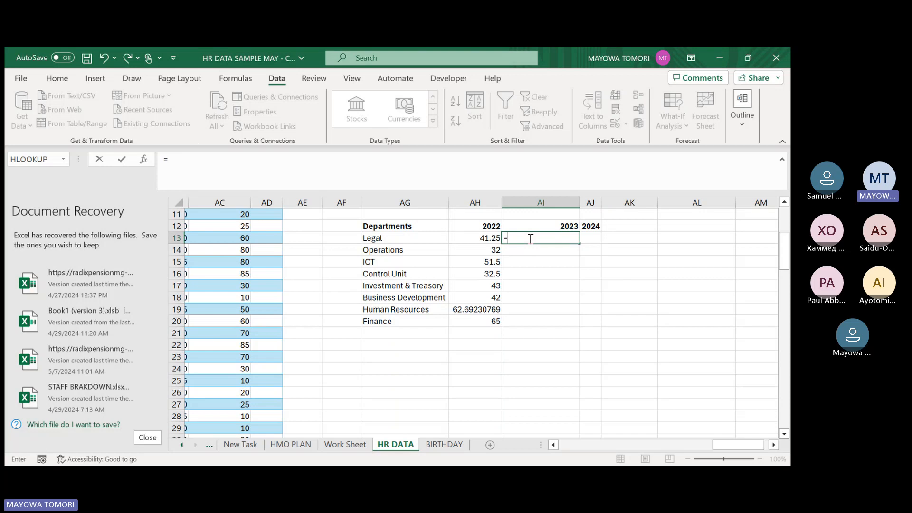
type("AVERAGEIF(")
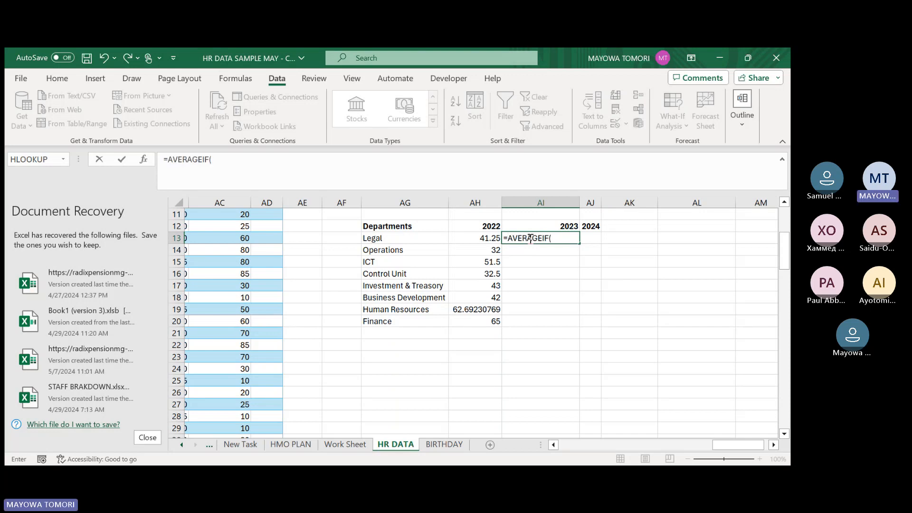
type("emp_data[")
key("Tab")
type("]")
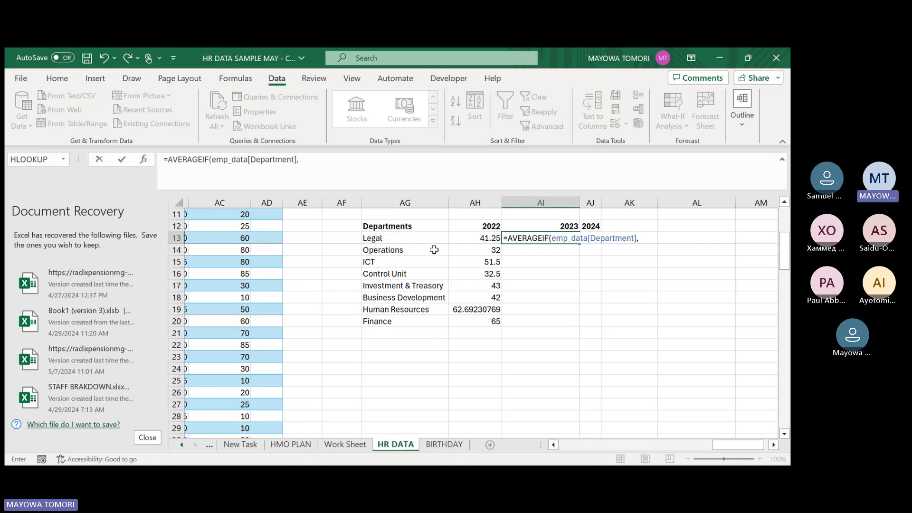
type(",")
Complete the AI13 AVERAGEIF formula with AG13 as the criterion and emp_data[Performance Rating 2023] as the average range.
left_click(391, 240)
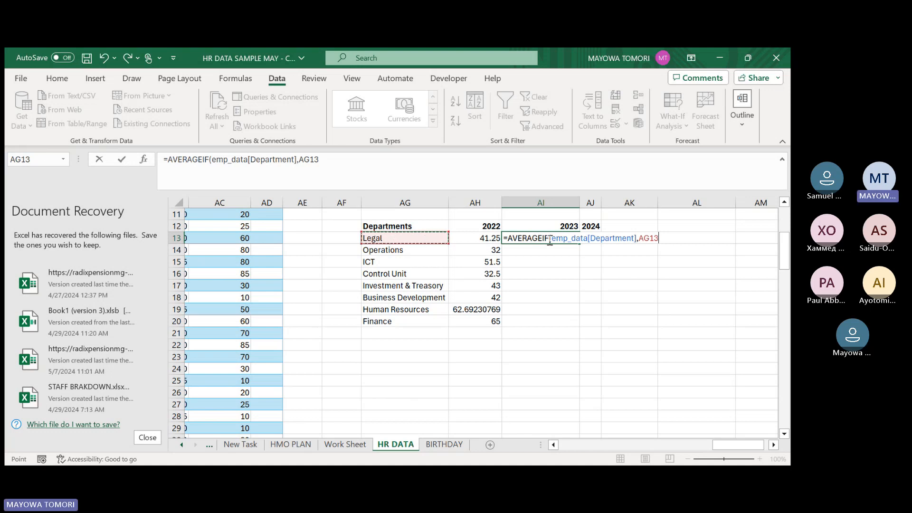
type(",emp_data")
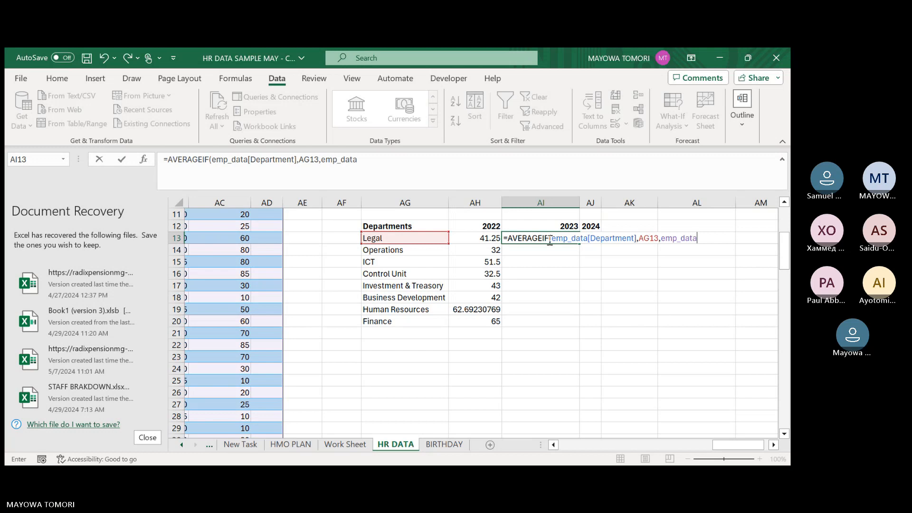
type("[")
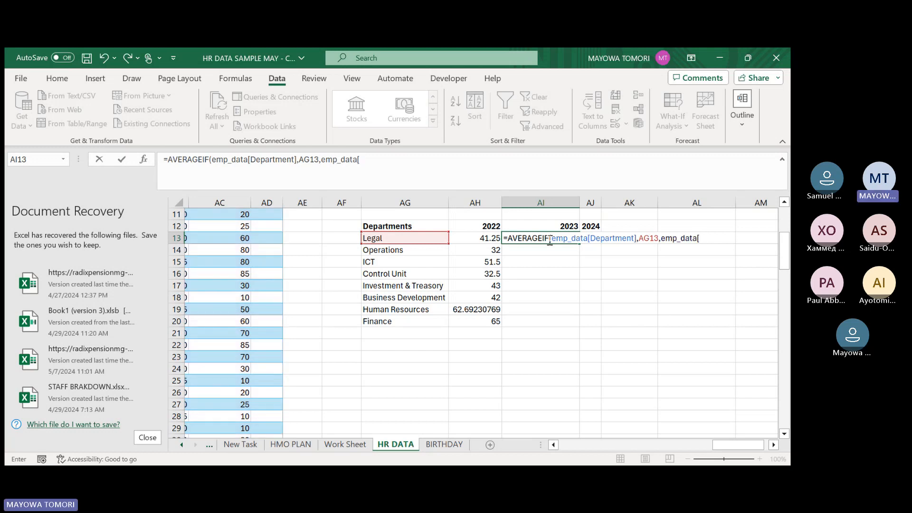
key("Tab")
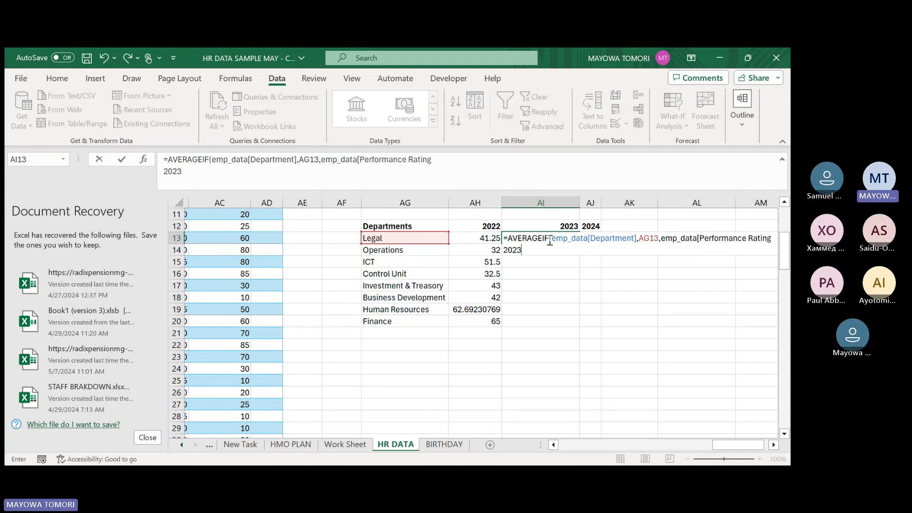
key("ctrl+Return")
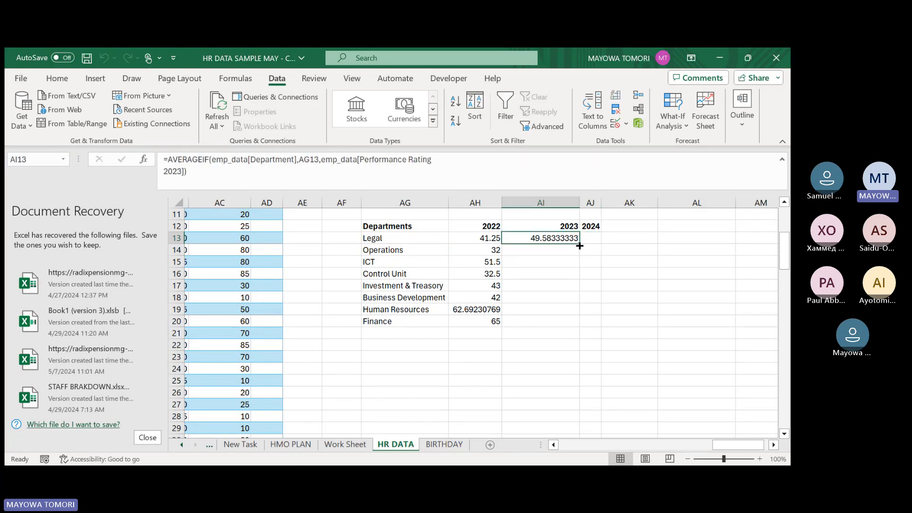
Fill the AVERAGEIF formula from AI13 across to AJ13 under 2024 and compare the two formulas.
left_click_drag(584, 243, 594, 242)
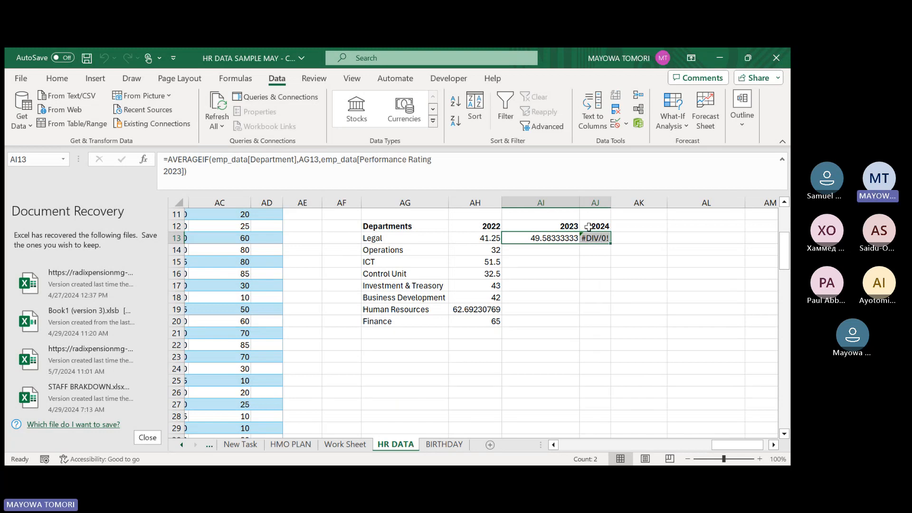
left_click(592, 237)
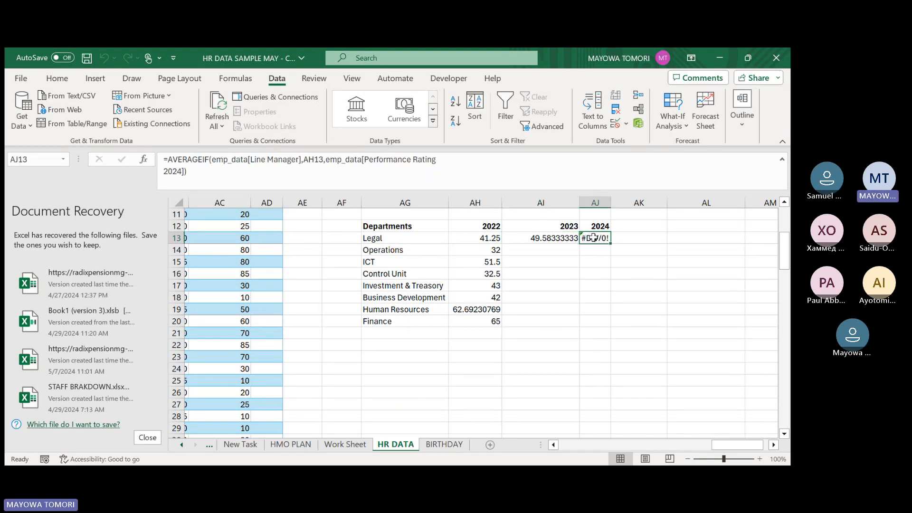
left_click(550, 240)
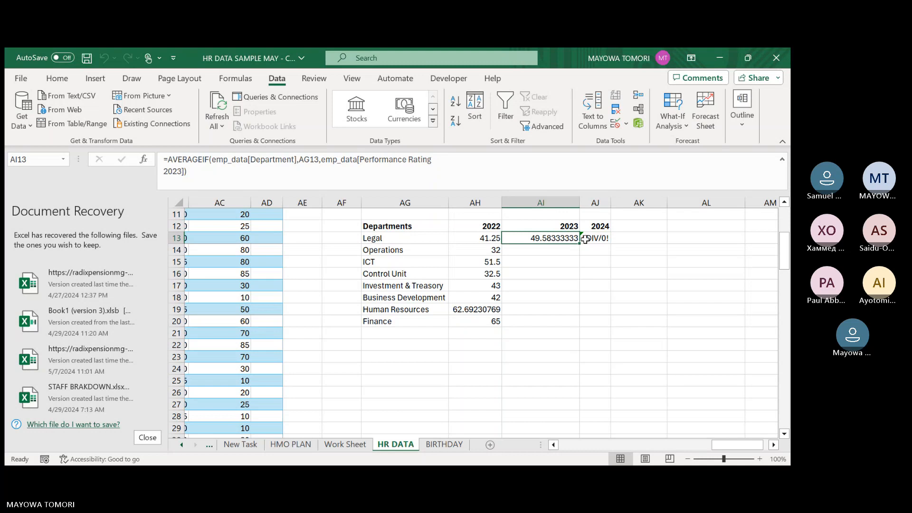
left_click(589, 238)
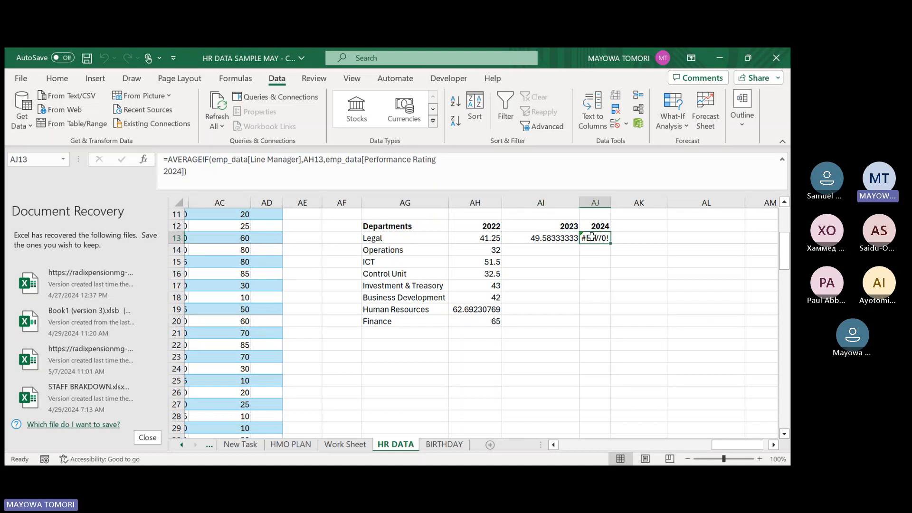
Change the criteria range of the AVERAGEIF formula in AJ13 to emp_data[Department].
left_click(270, 160)
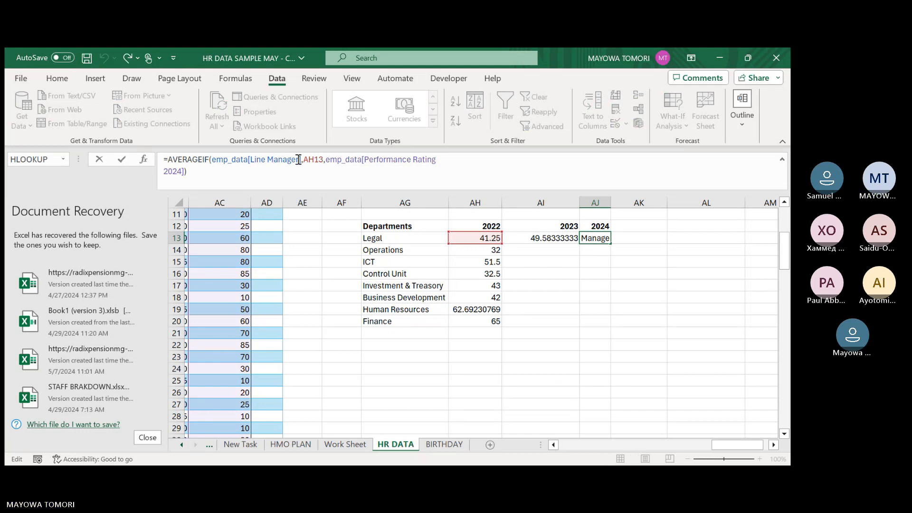
left_click_drag(301, 160, 253, 165)
type("De")
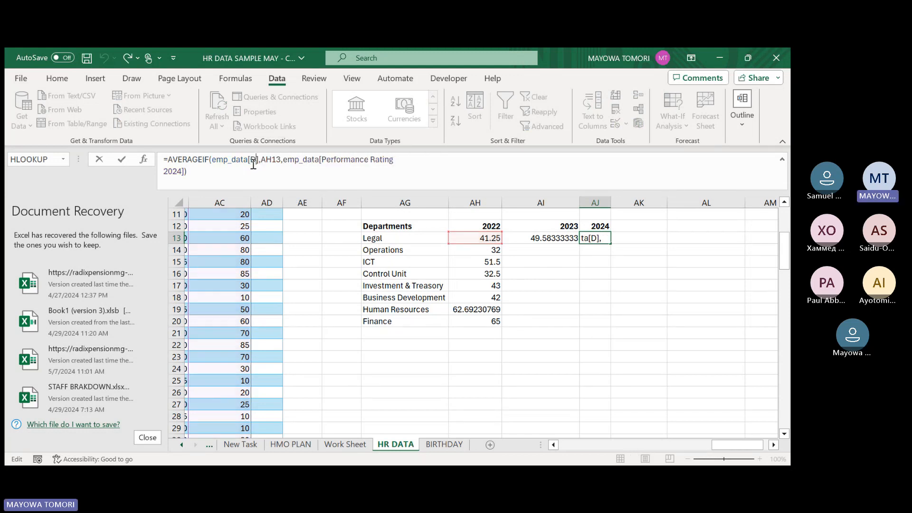
type("partment")
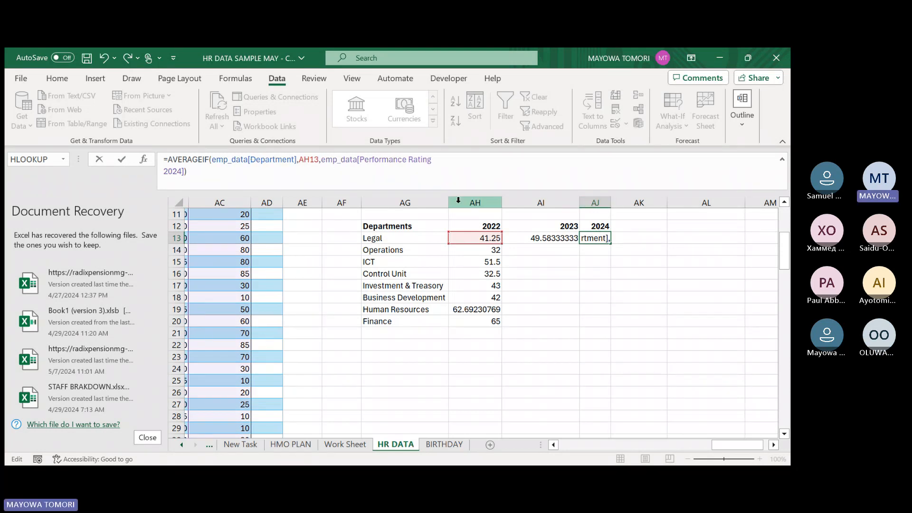
Change the criterion of the AVERAGEIF formula in AJ13 to AG13.
left_click(319, 159)
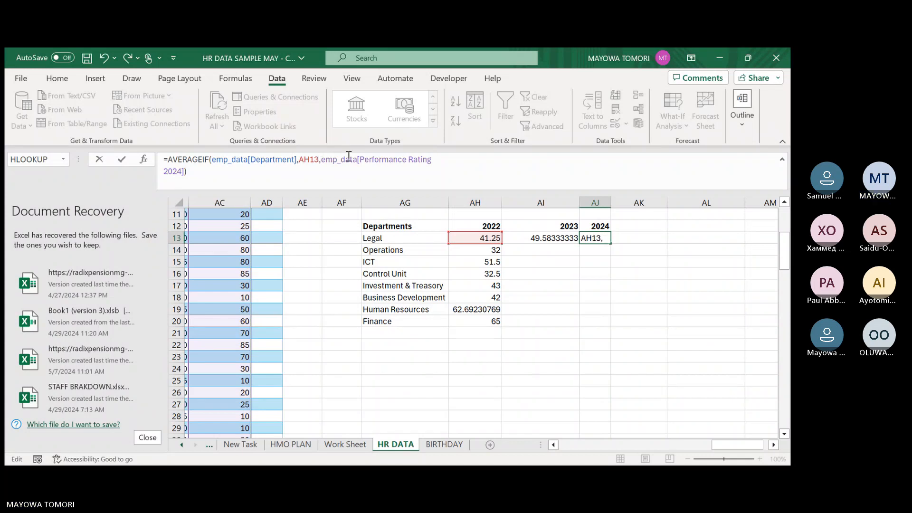
key("BackSpace")
key("BackSpace")
key("BackSpace")
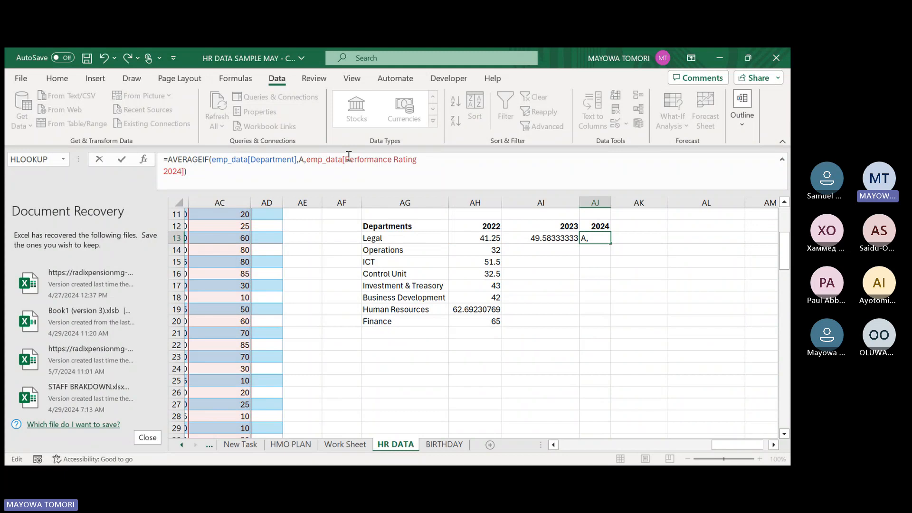
type("g12")
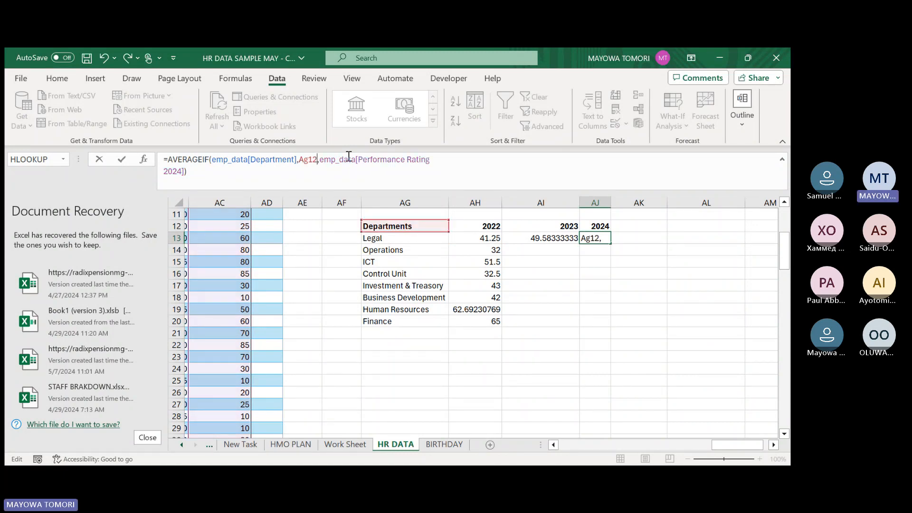
key("BackSpace")
type("3")
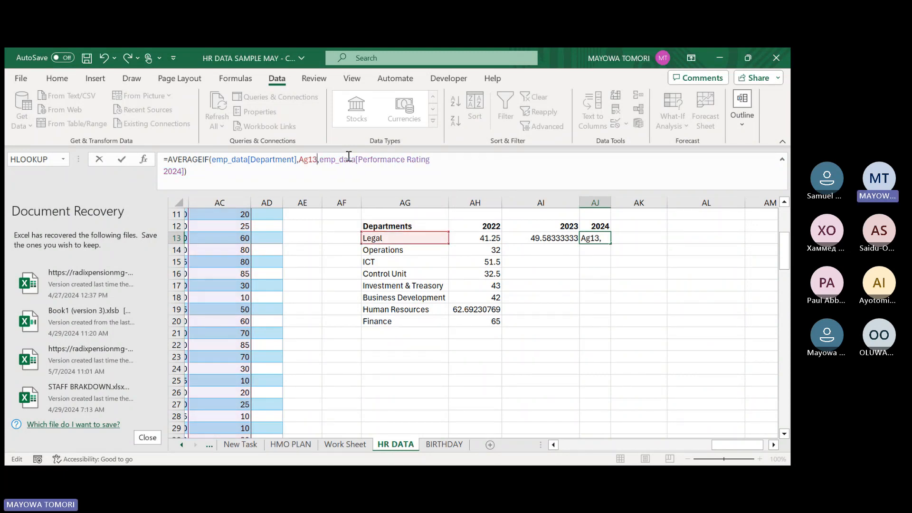
key("Return")
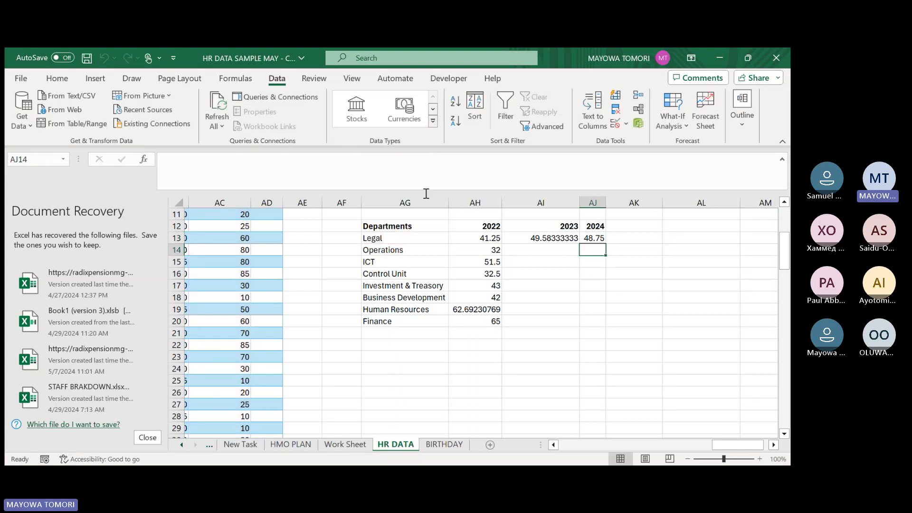
Review the row 13 formulas and fill the 2024 and 2023 formulas down for all departments through Finance in row 20.
left_click(603, 236)
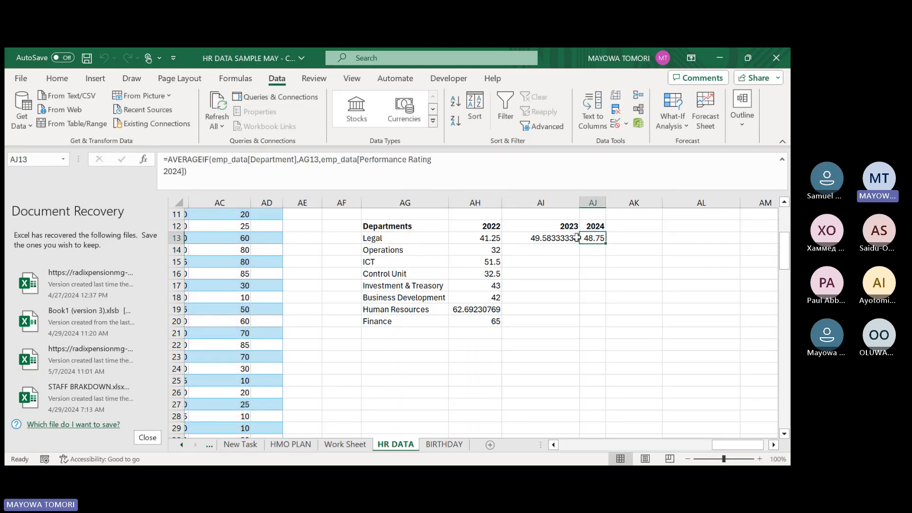
left_click(473, 240)
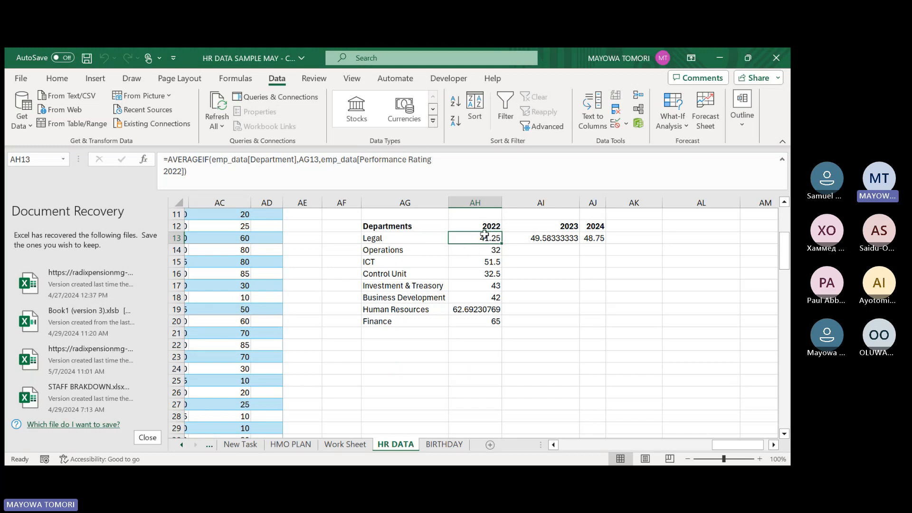
left_click(534, 238)
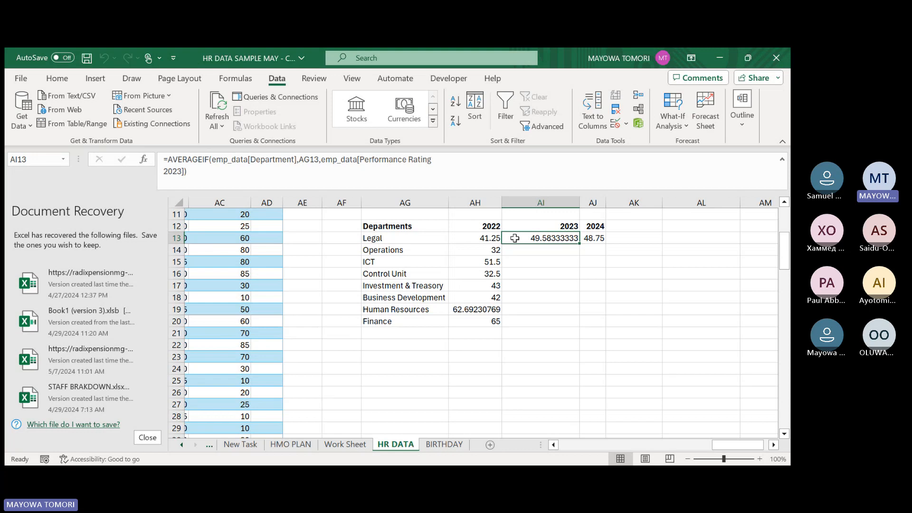
left_click(592, 237)
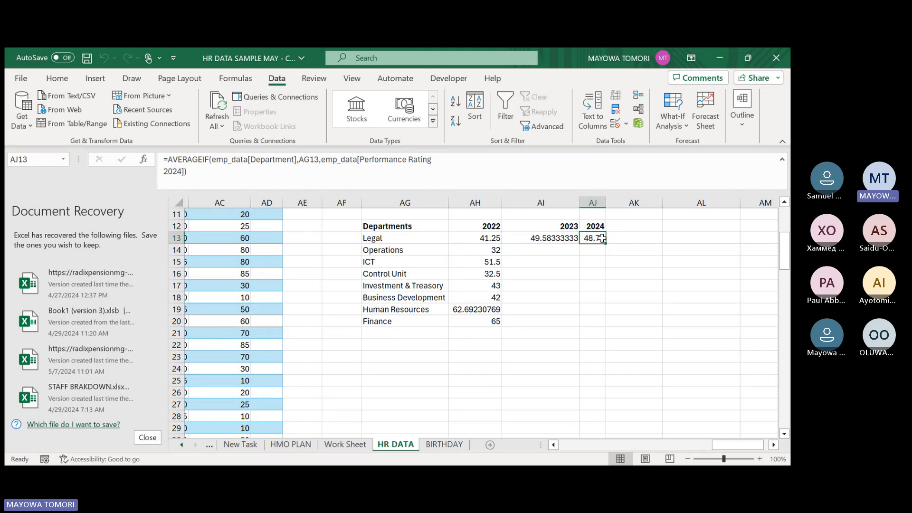
double_click(607, 244)
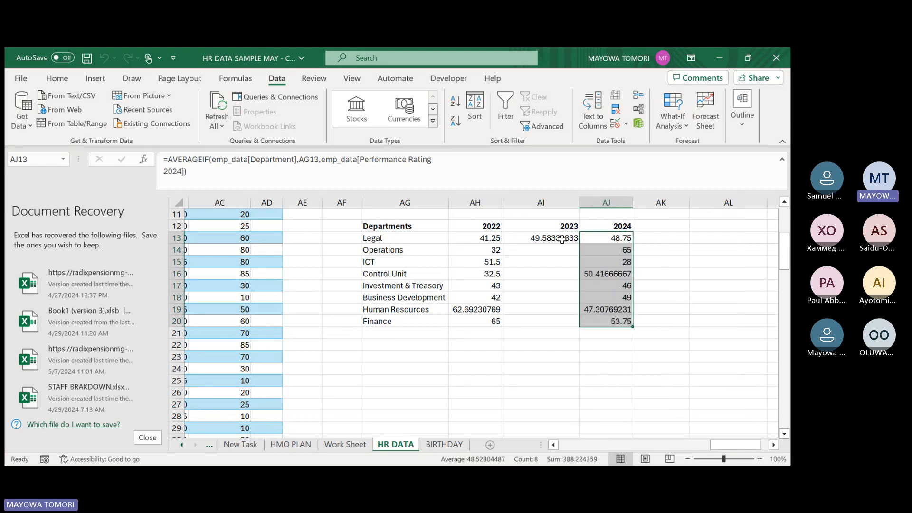
left_click(563, 239)
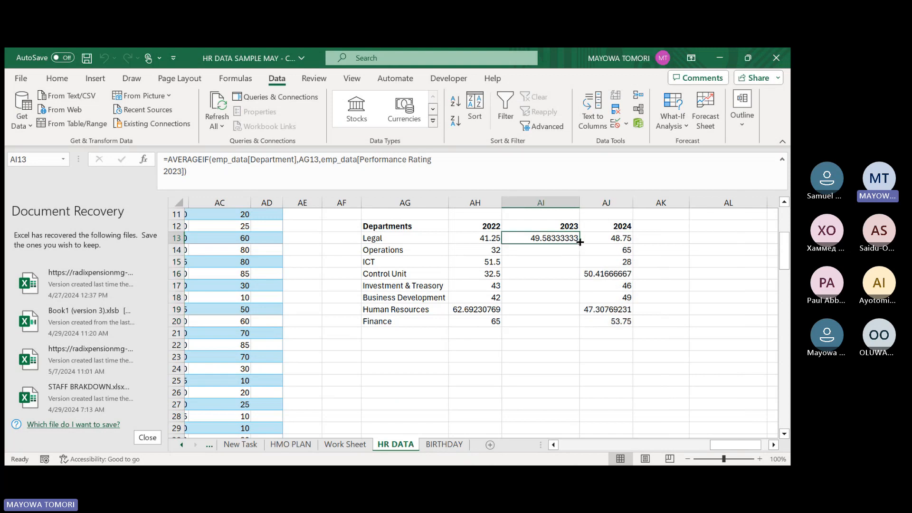
double_click(578, 244)
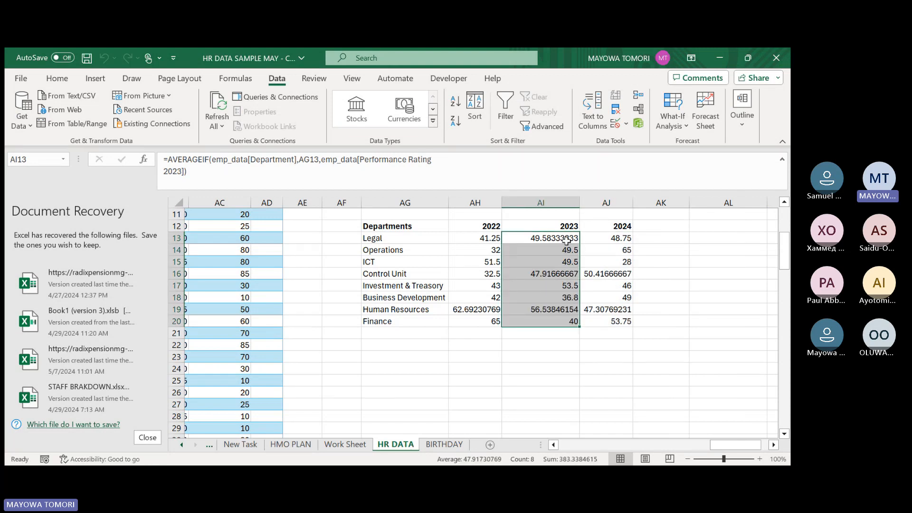
left_click(616, 239)
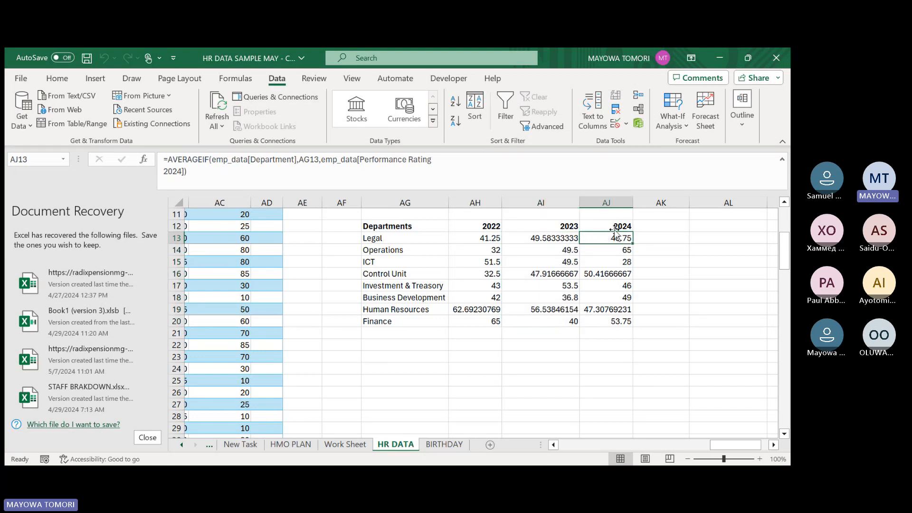
key("ctrl+shift+Down")
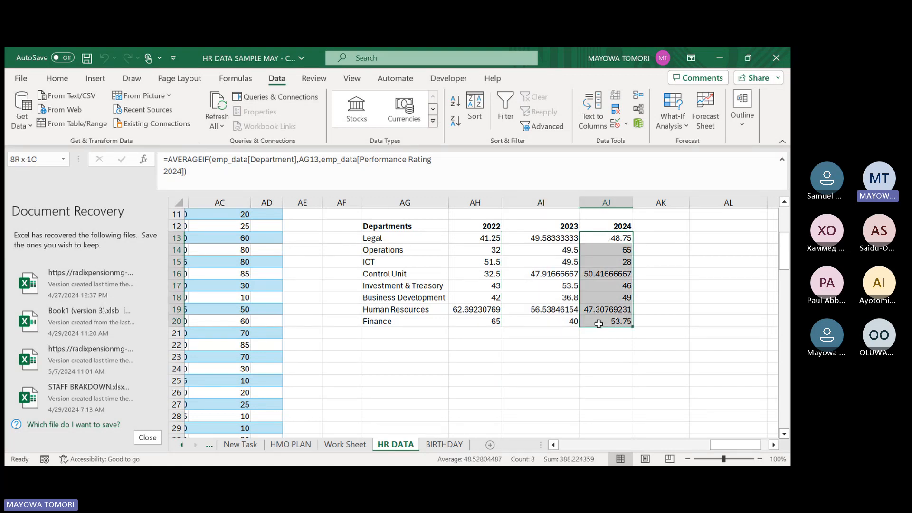
left_click(598, 226)
left_click(542, 226)
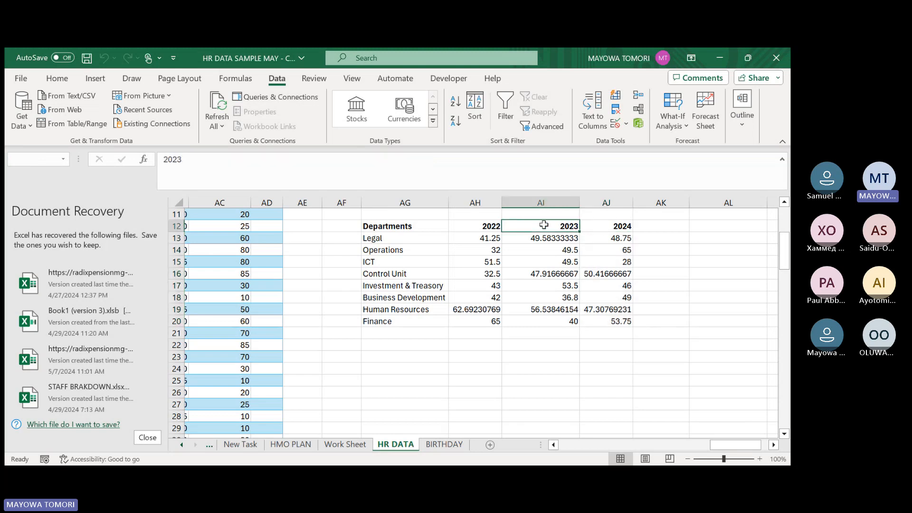
left_click(464, 226)
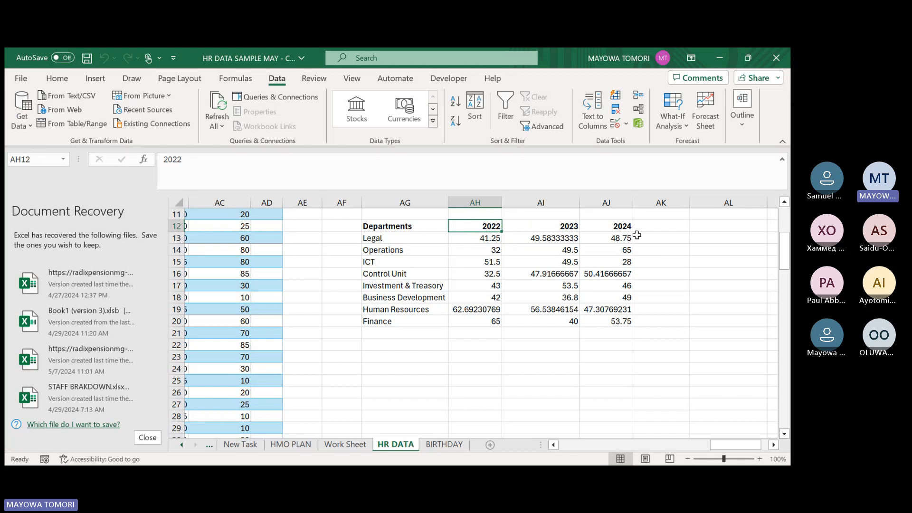
Review the 2023 and 2024 AVERAGEIF formulas for the Legal and Operations departments in rows 13 and 14.
left_click(611, 226)
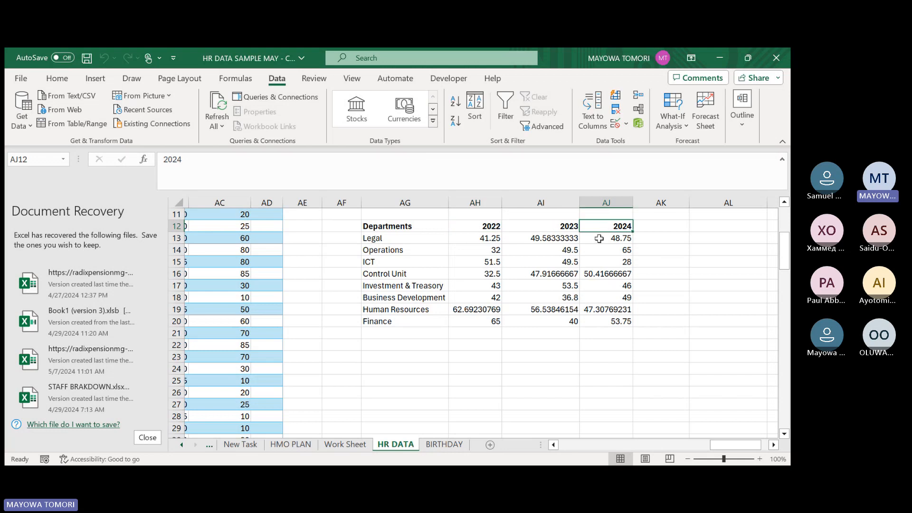
left_click(599, 238)
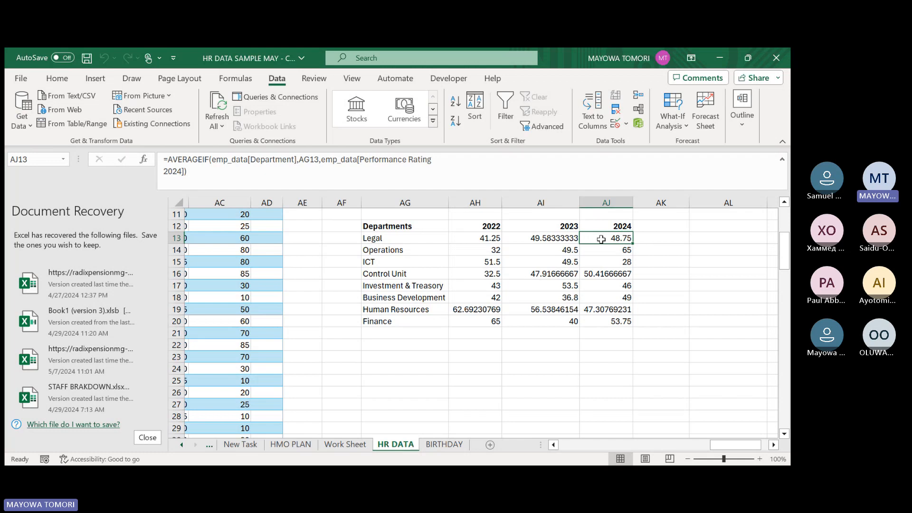
left_click(653, 239)
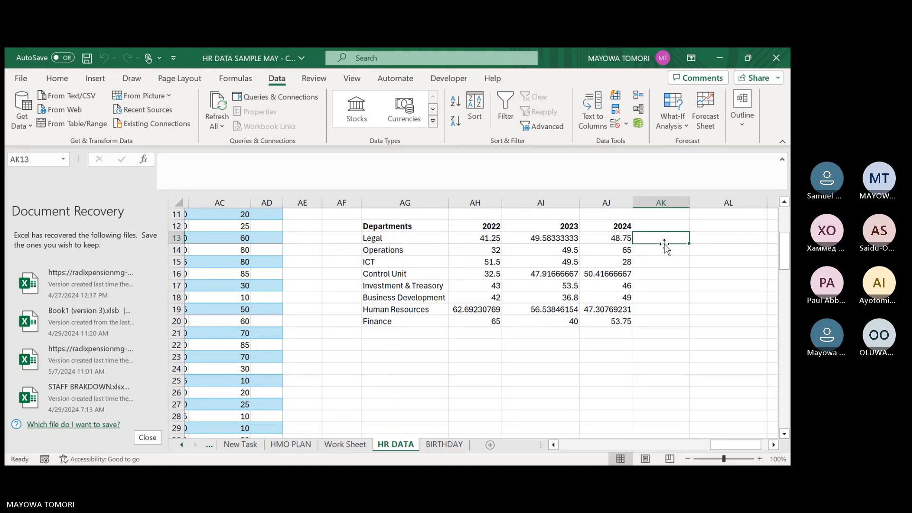
left_click(606, 244)
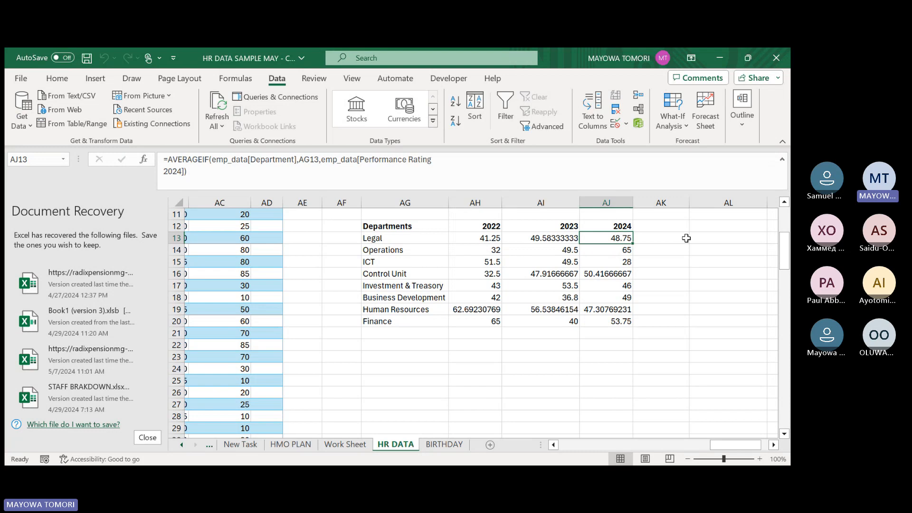
left_click(546, 237)
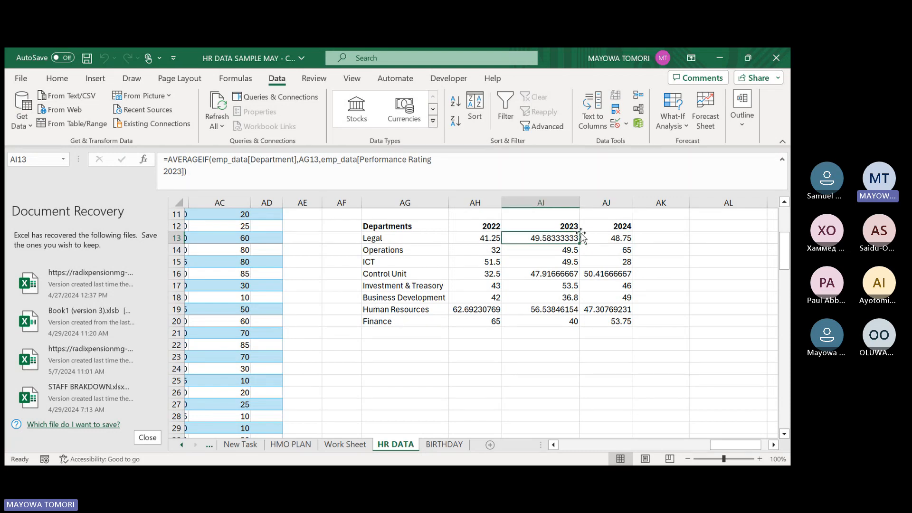
left_click(620, 238)
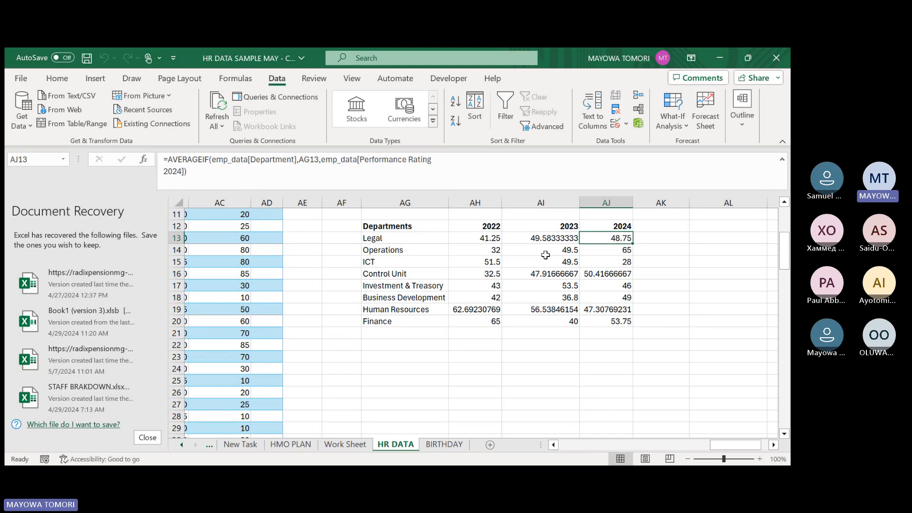
left_click(545, 255)
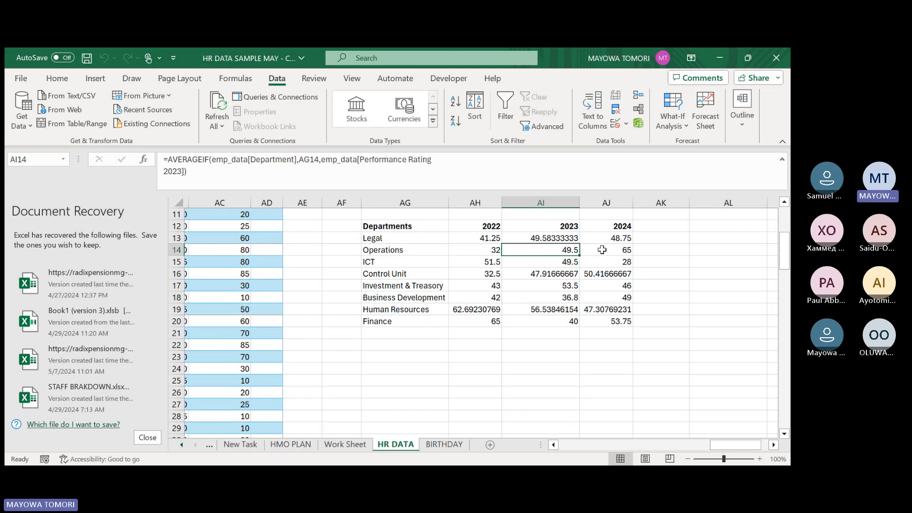
Enter the formula =(AJ13-AI13)/AI13 in AK13 to calculate Legal's rating change from 2023 to 2024.
left_click(642, 239)
type("=")
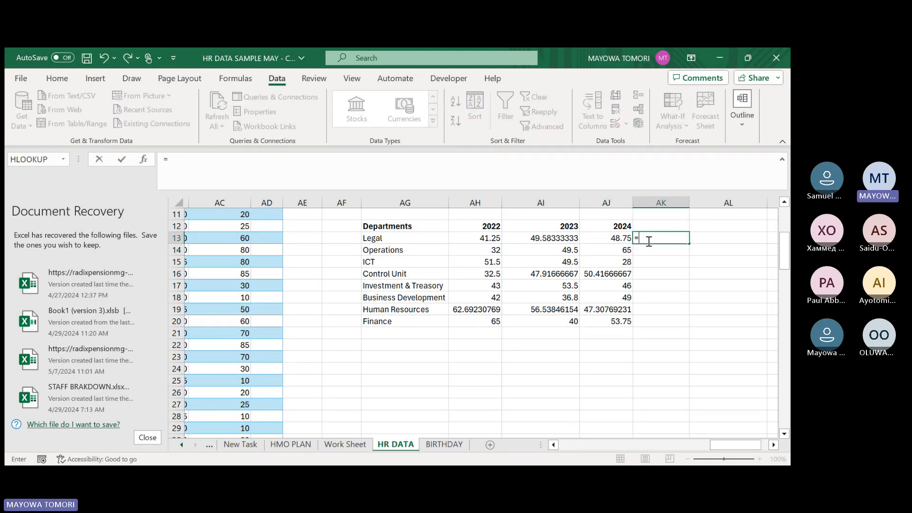
left_click(601, 239)
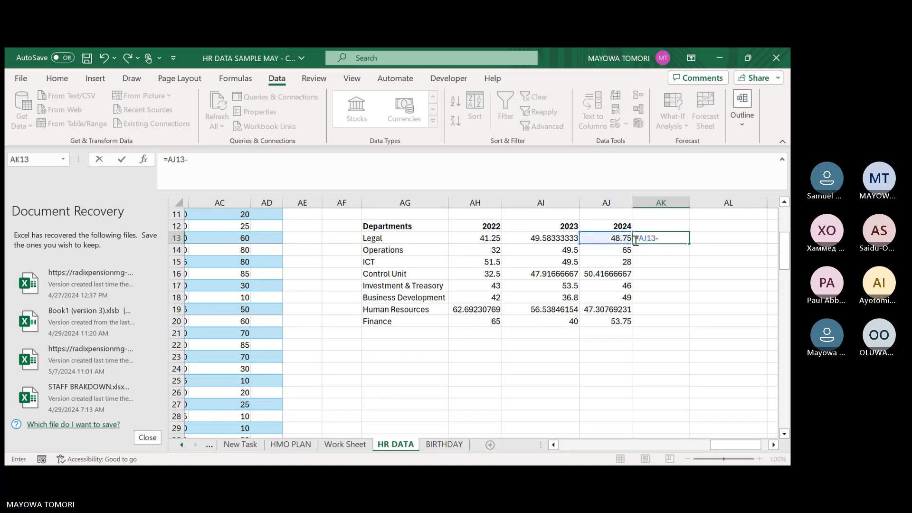
type("-")
left_click(549, 239)
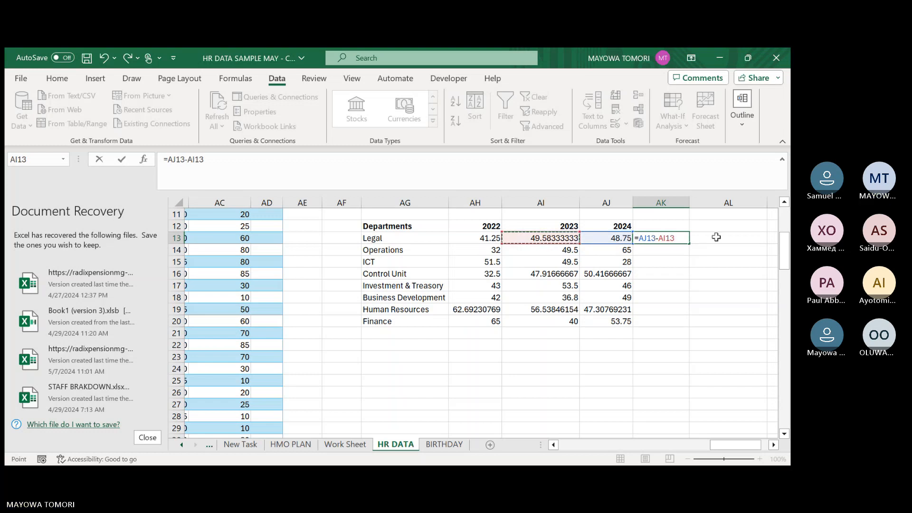
type(")")
left_click(668, 238)
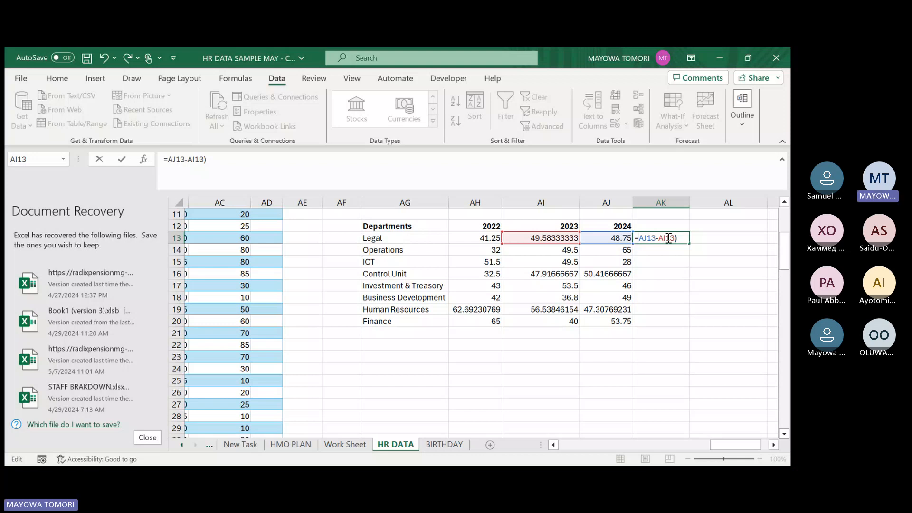
type("(")
left_click(680, 238)
type("/")
left_click(541, 238)
key("Return")
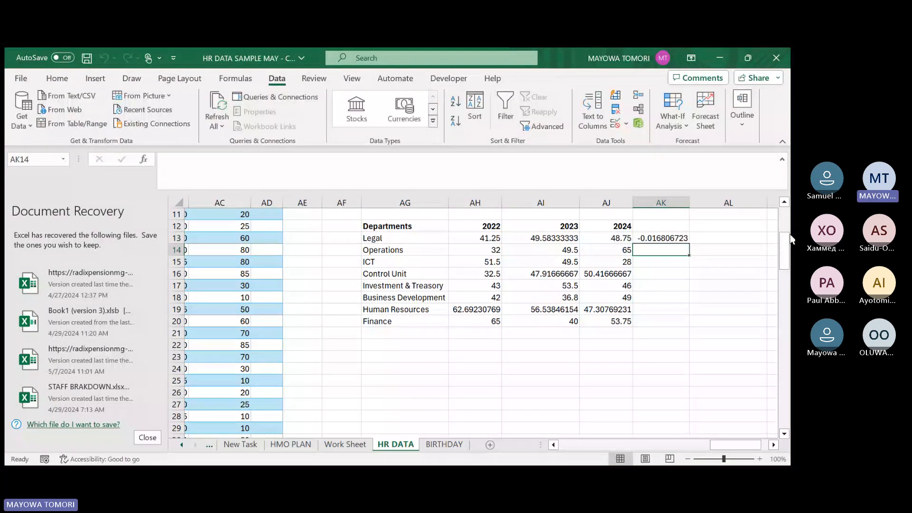
Format AK13 as a percentage and fill its formula down for all departments through Finance in row 20.
key("Up")
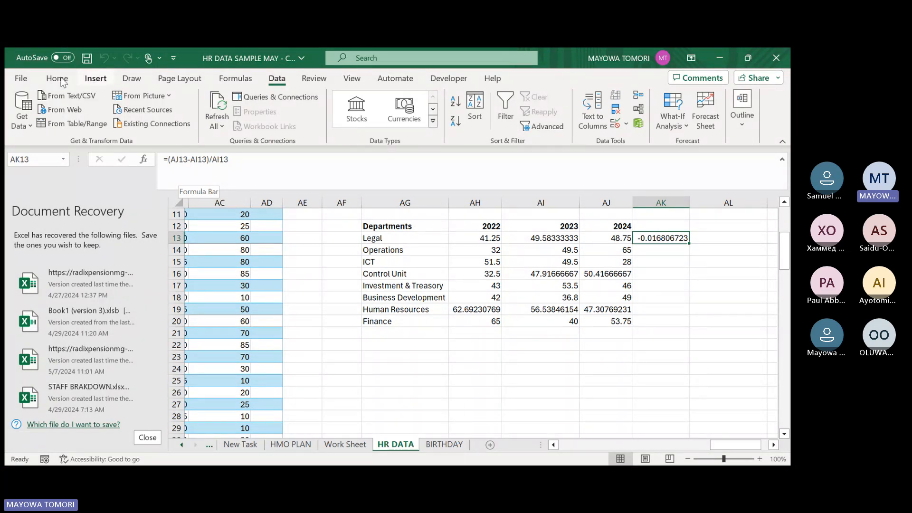
left_click(95, 79)
left_click(61, 80)
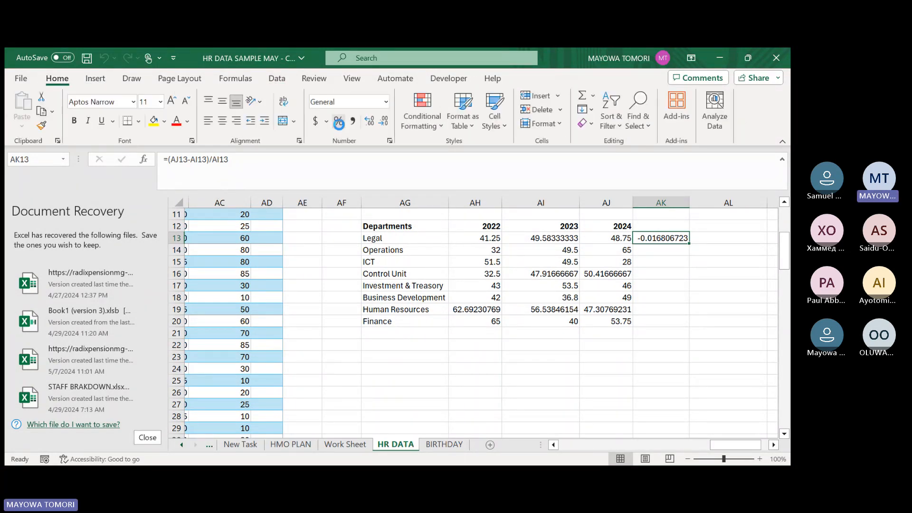
left_click(338, 121)
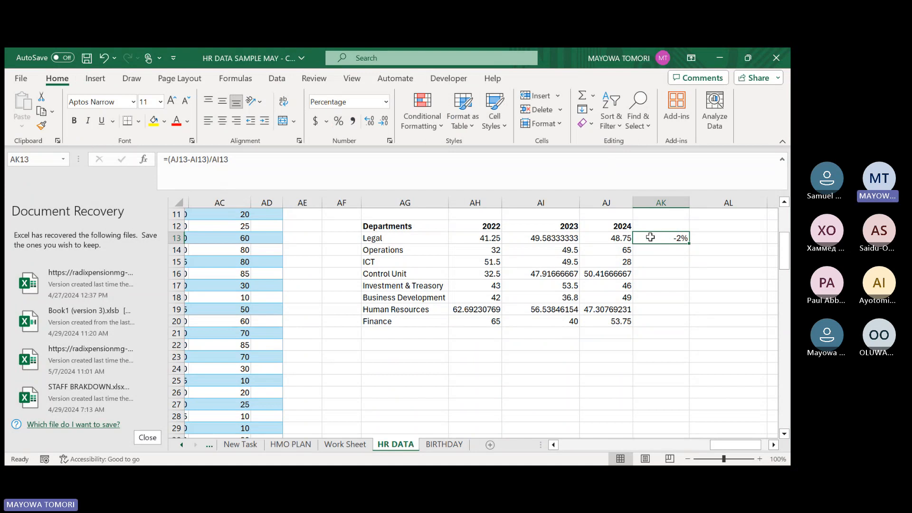
double_click(689, 243)
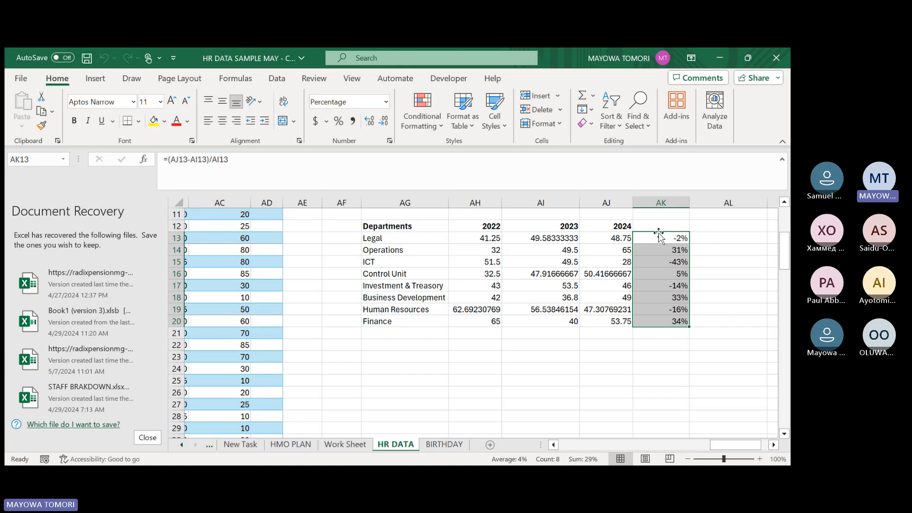
left_click(419, 128)
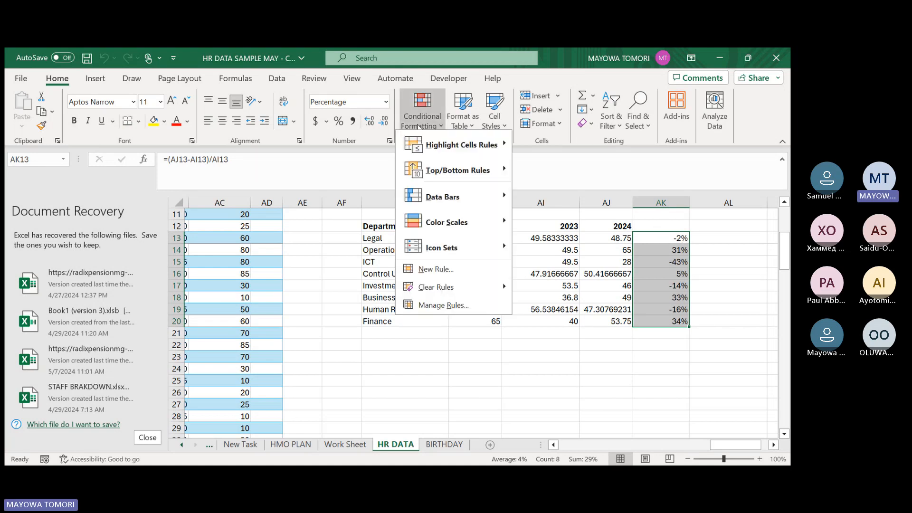
mouse_move(440, 174)
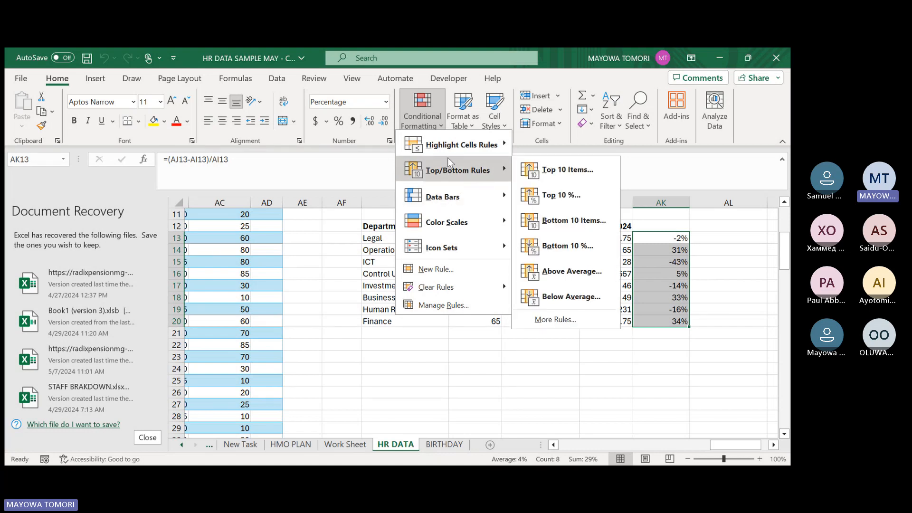
mouse_move(455, 151)
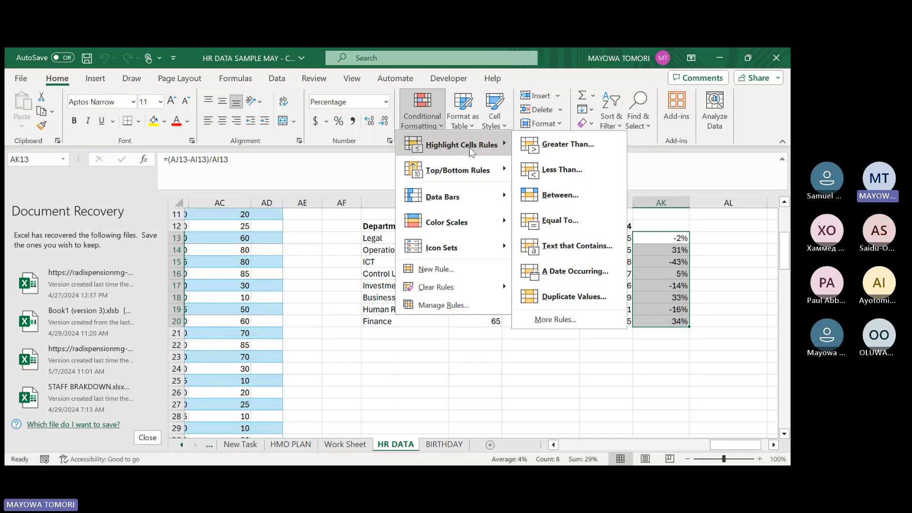
left_click(658, 225)
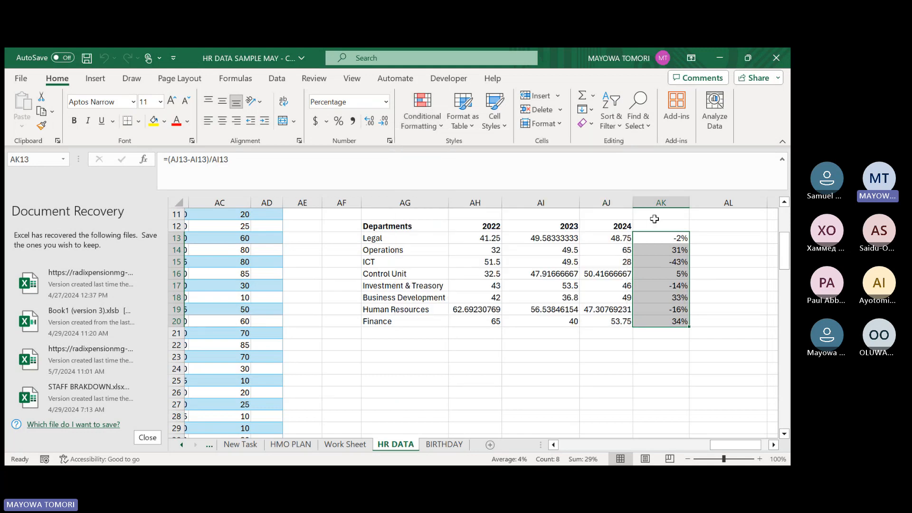
left_click(656, 238)
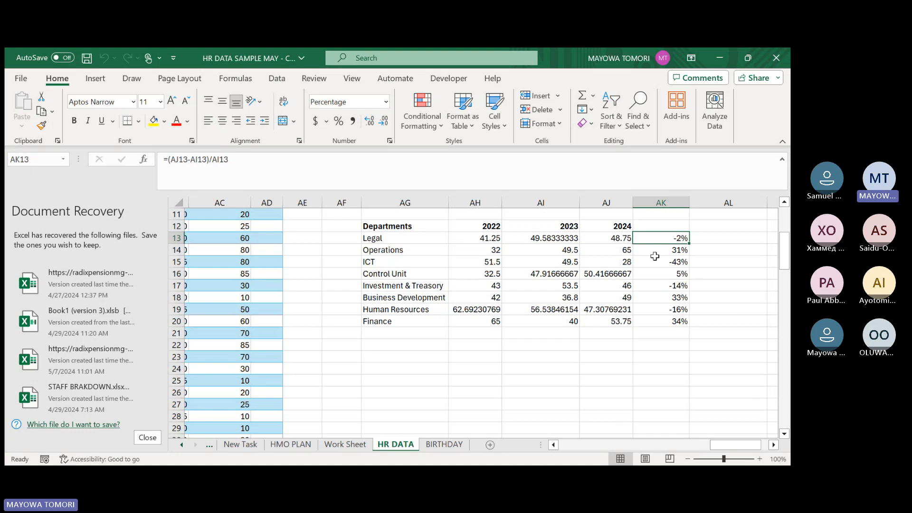
left_click(644, 250)
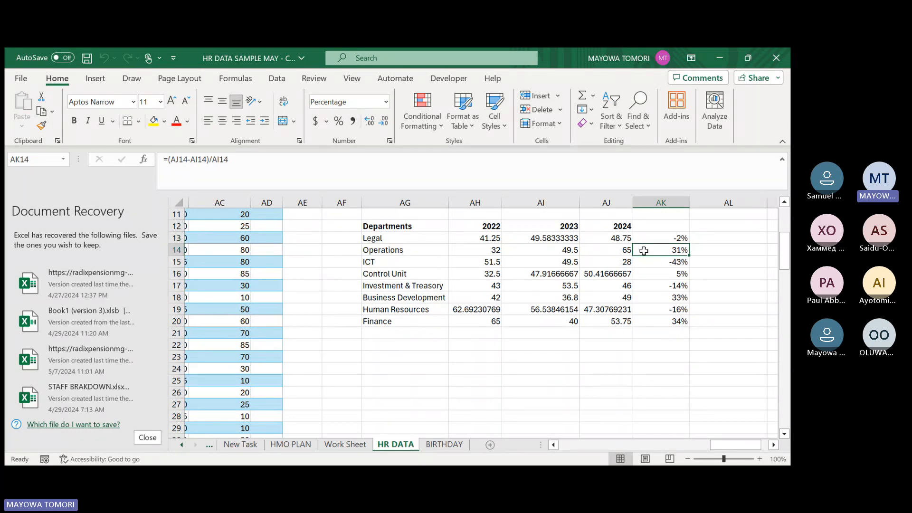
left_click_drag(643, 250, 645, 241)
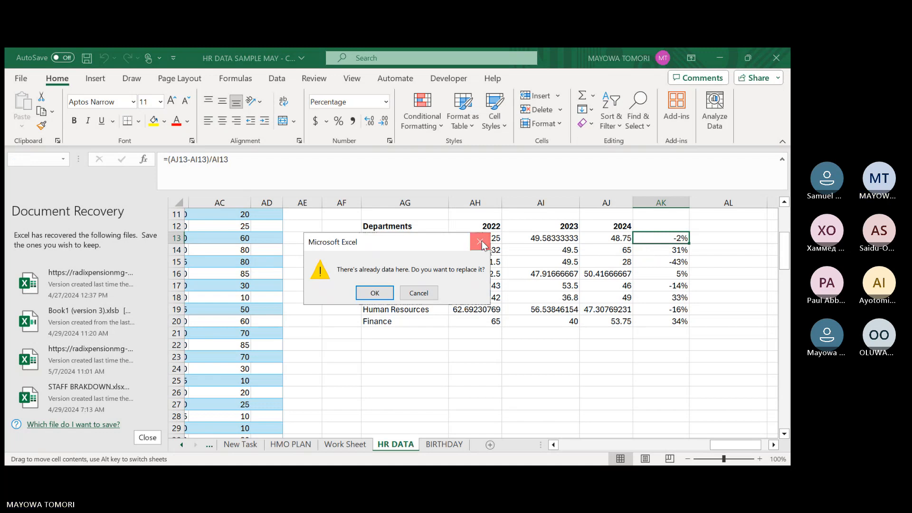
left_click(480, 242)
double_click(661, 238)
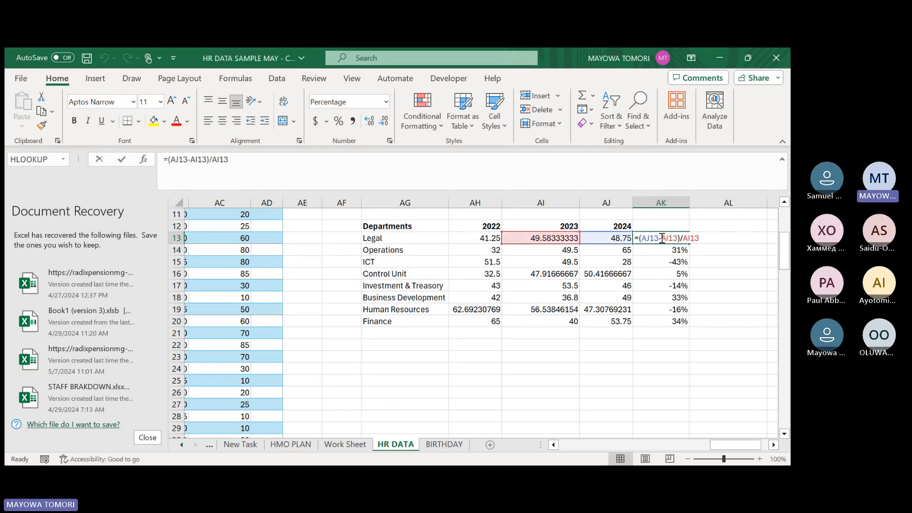
left_click(701, 252)
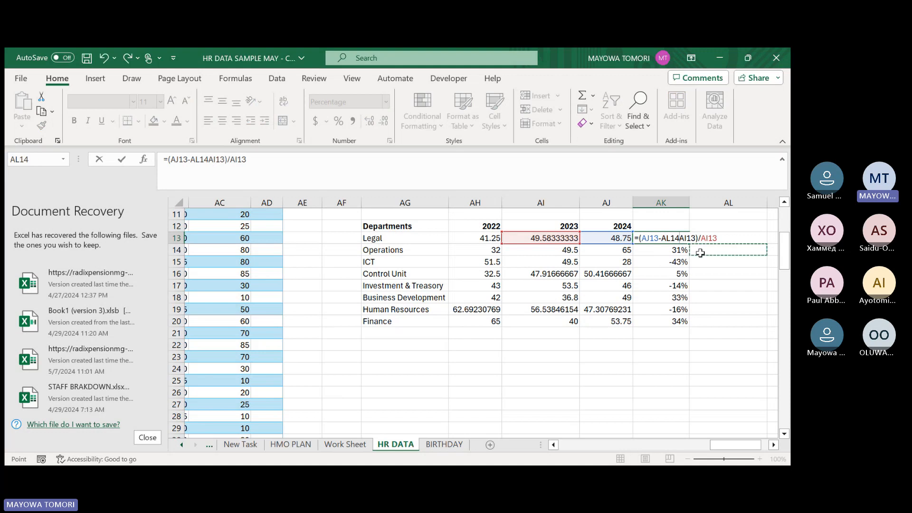
key("ctrl+z")
key("Return")
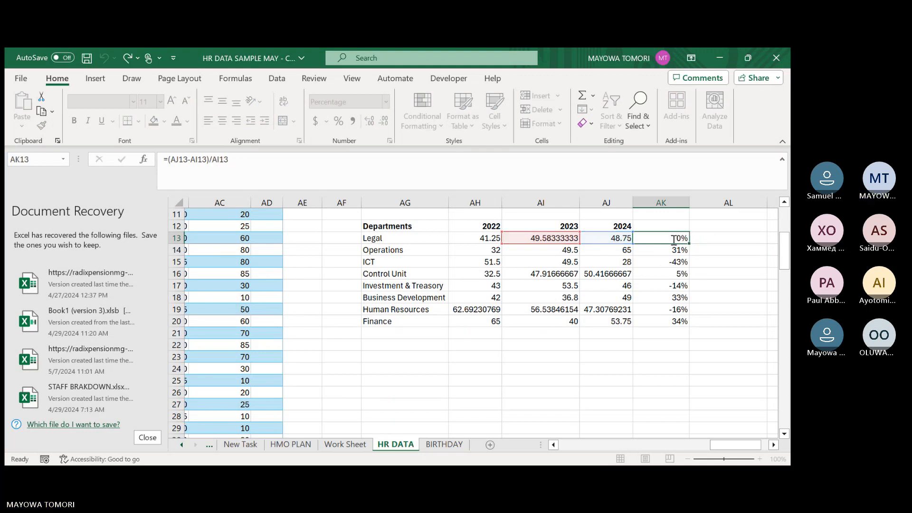
Add a conditional formatting rule to AK13:AK20 that highlights values greater than 0 with green fill and dark green text.
left_click_drag(673, 240, 673, 323)
left_click(426, 129)
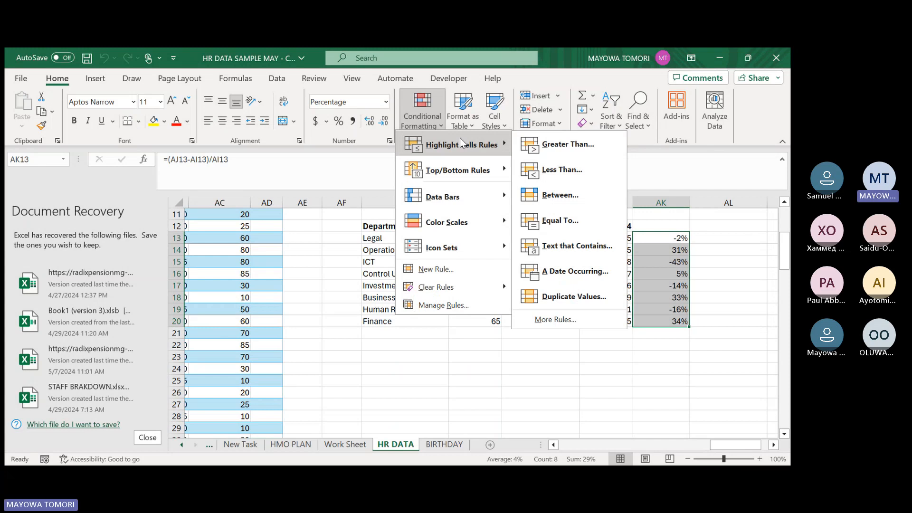
left_click(572, 153)
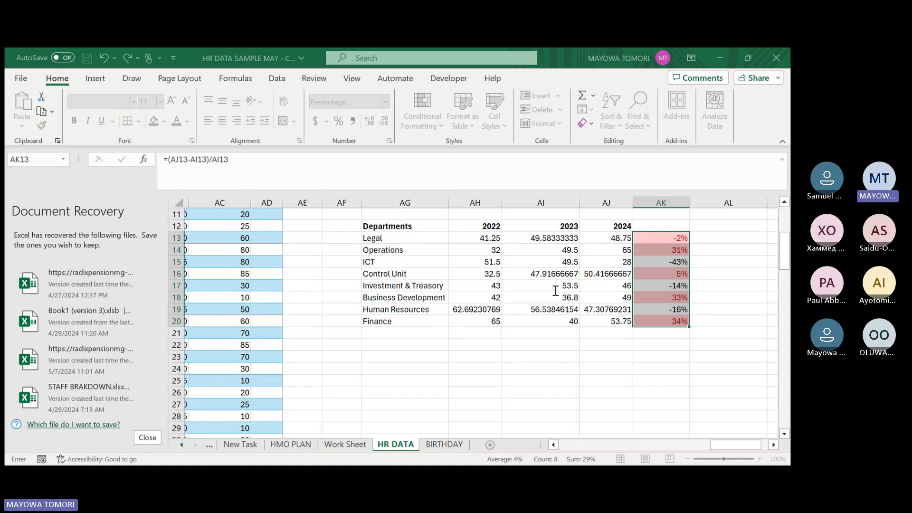
type("0")
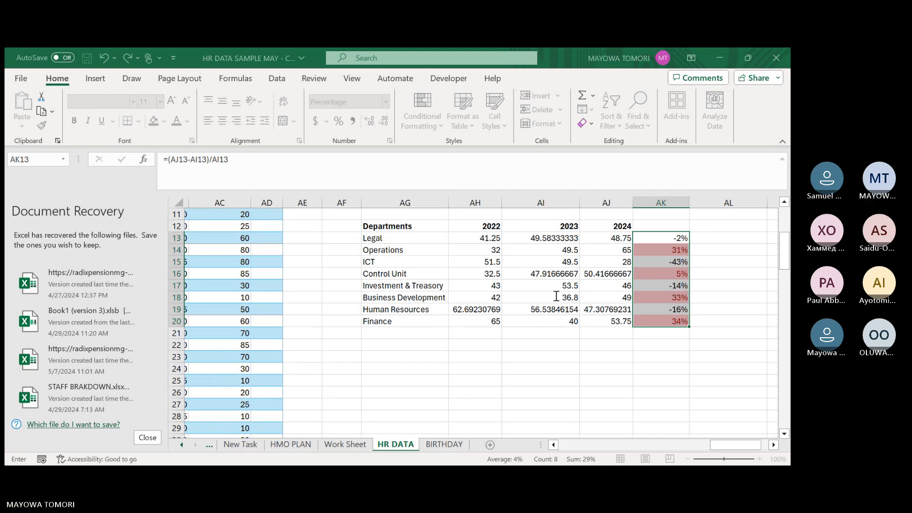
key("BackSpace")
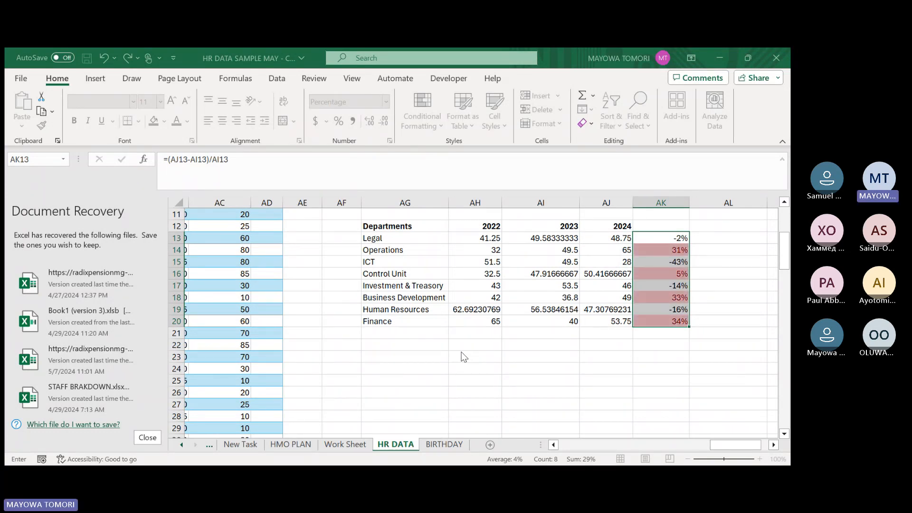
left_click(680, 341)
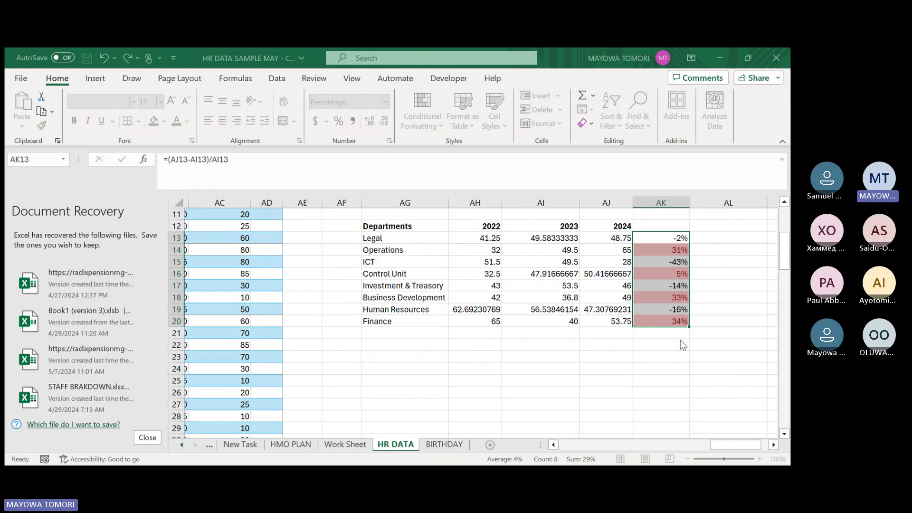
left_click(600, 365)
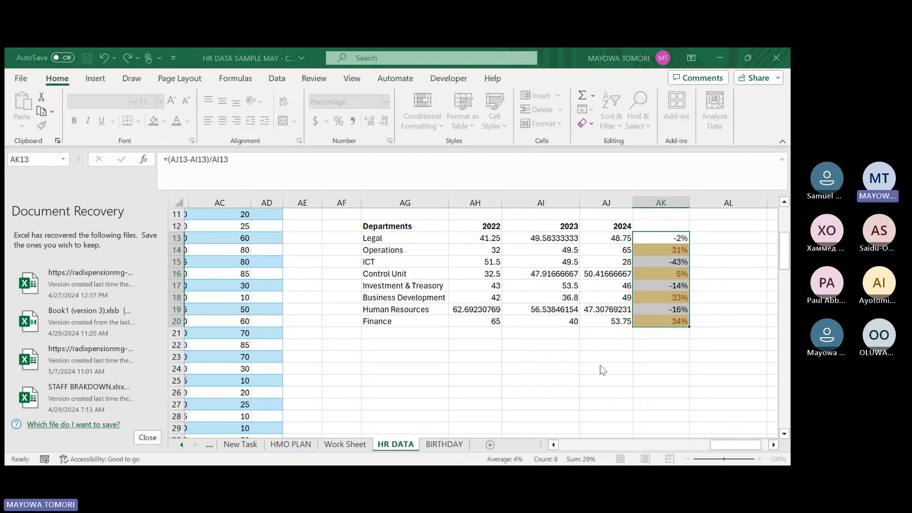
left_click(664, 350)
left_click(604, 372)
left_click(608, 365)
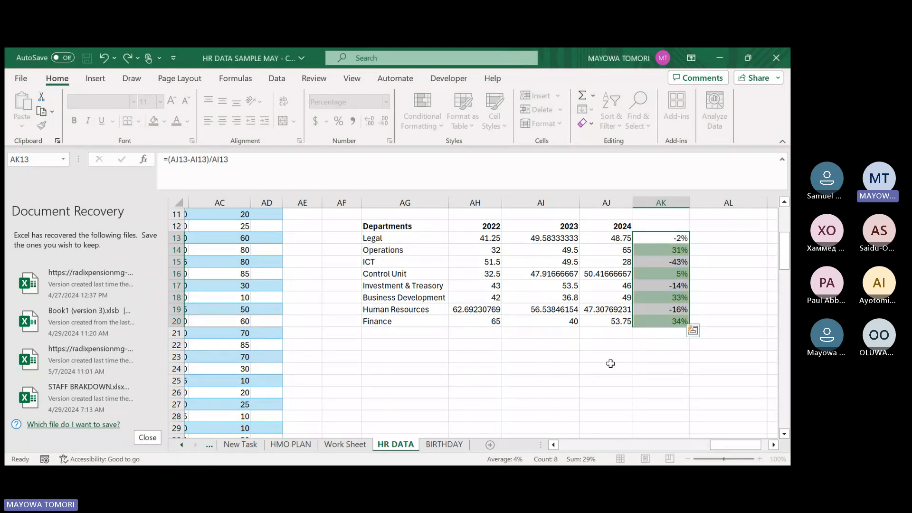
Add a conditional formatting rule to AK13:AK20 that highlights values less than 0 with light red fill and dark red text.
left_click(426, 124)
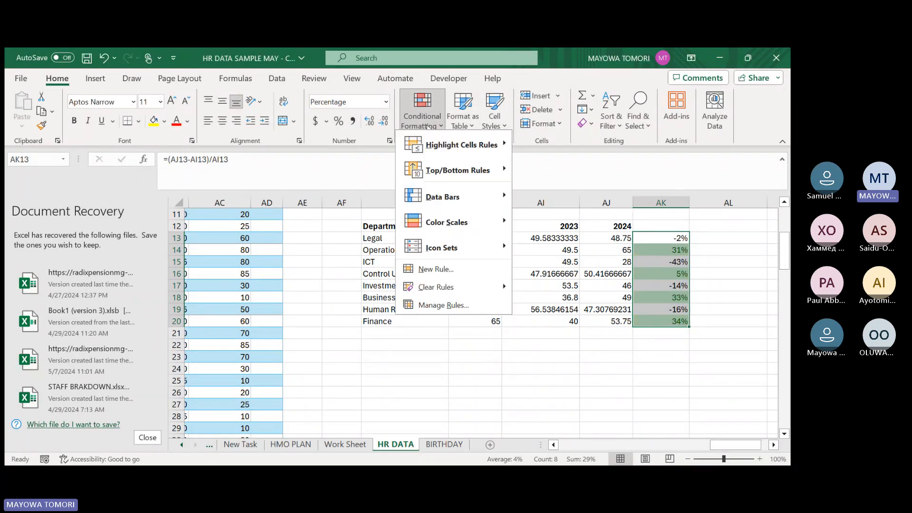
left_click(557, 169)
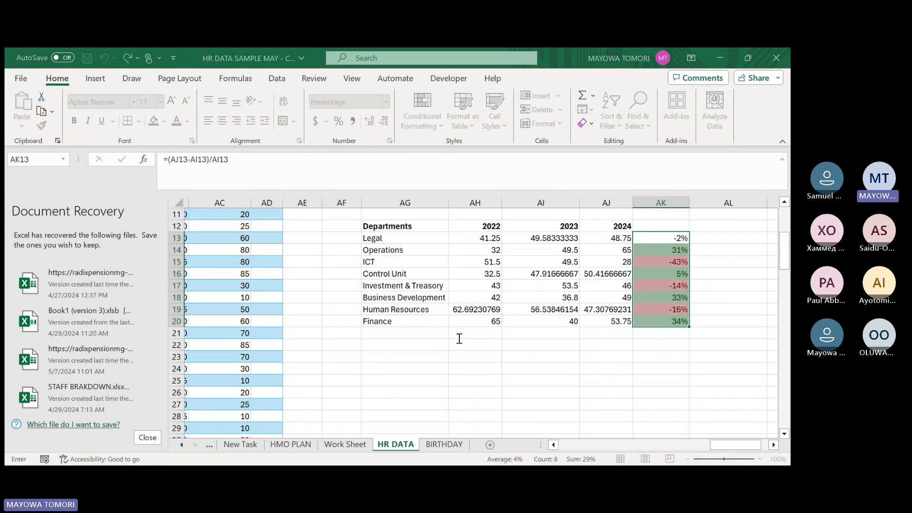
type("0")
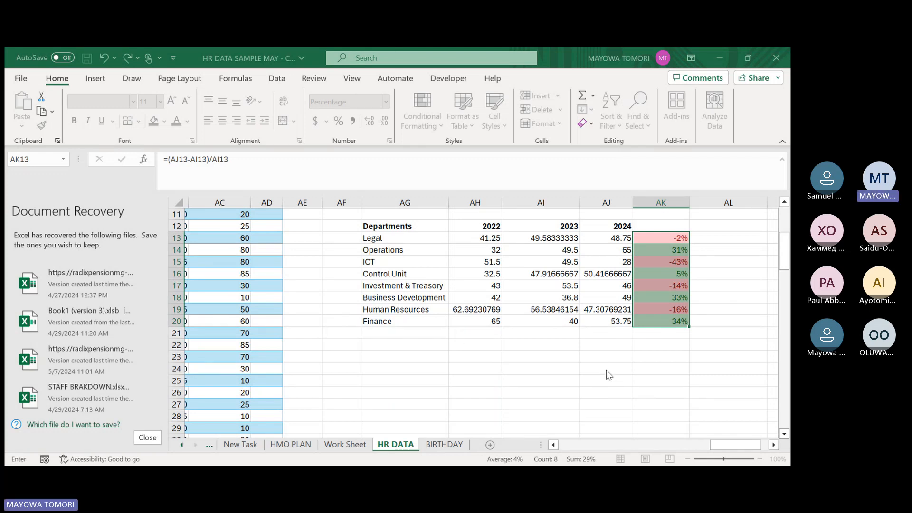
key("Return")
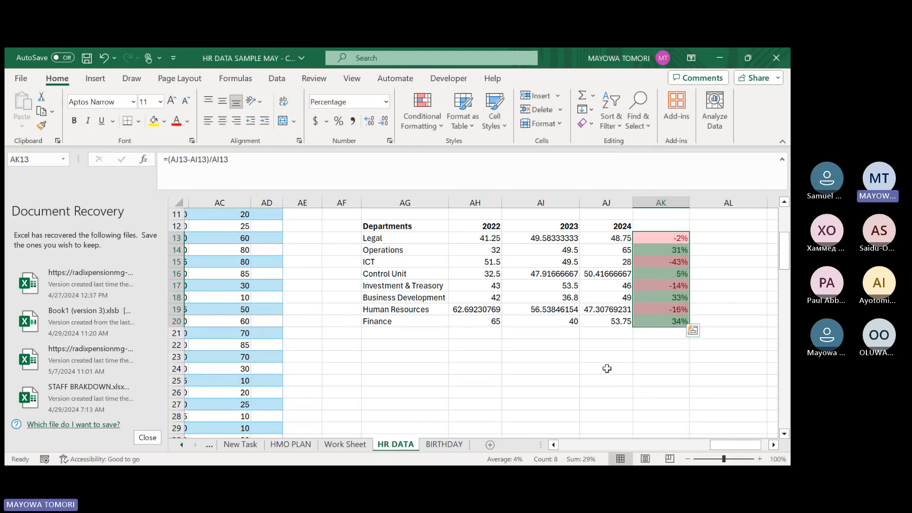
left_click(718, 247)
Examine the color-coded 2023–2024 percentage changes of the departments in column AK, first the increases, and the decreases after them.
left_click(660, 224)
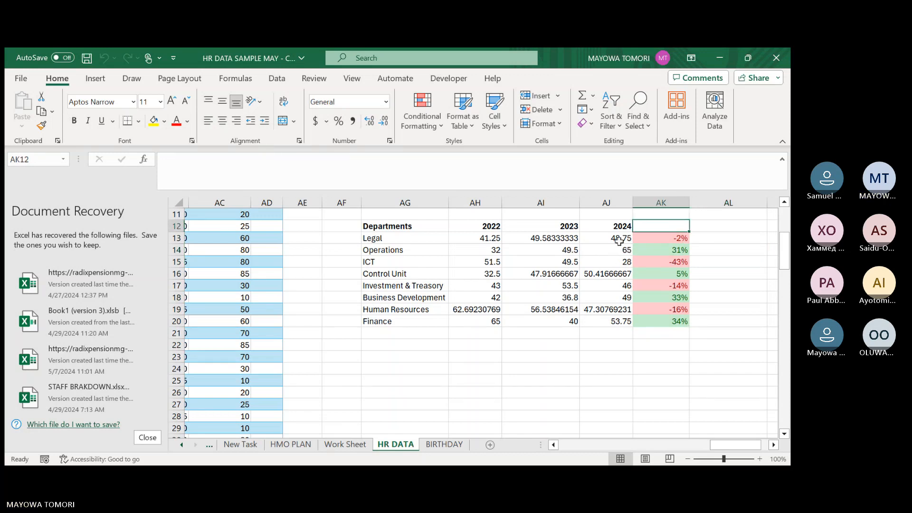
left_click(662, 252)
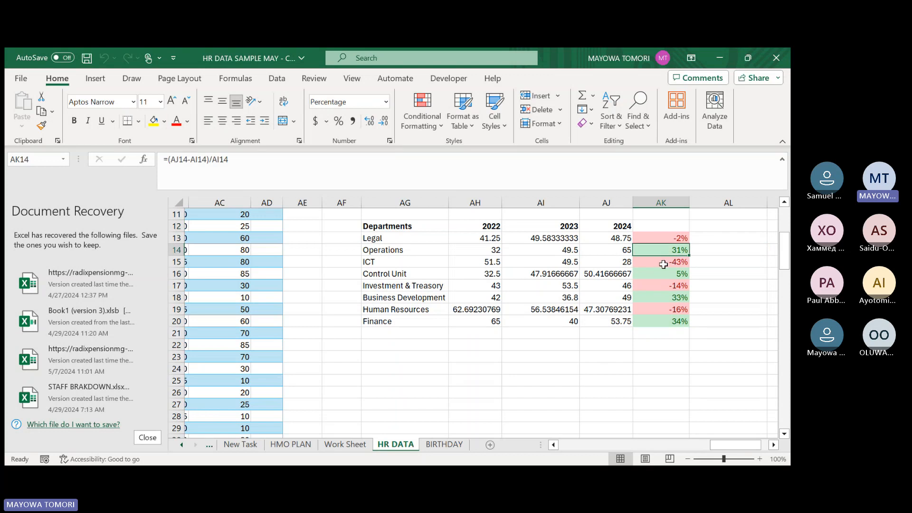
left_click(661, 274)
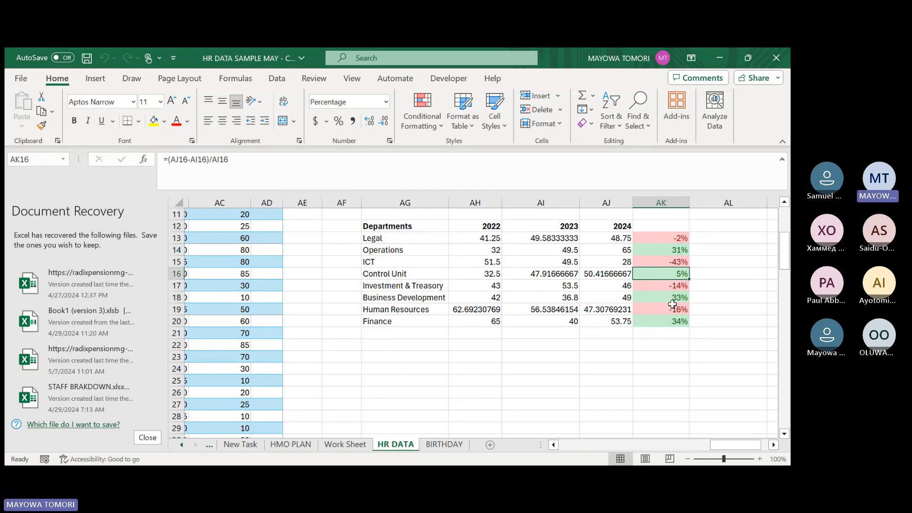
left_click(657, 299)
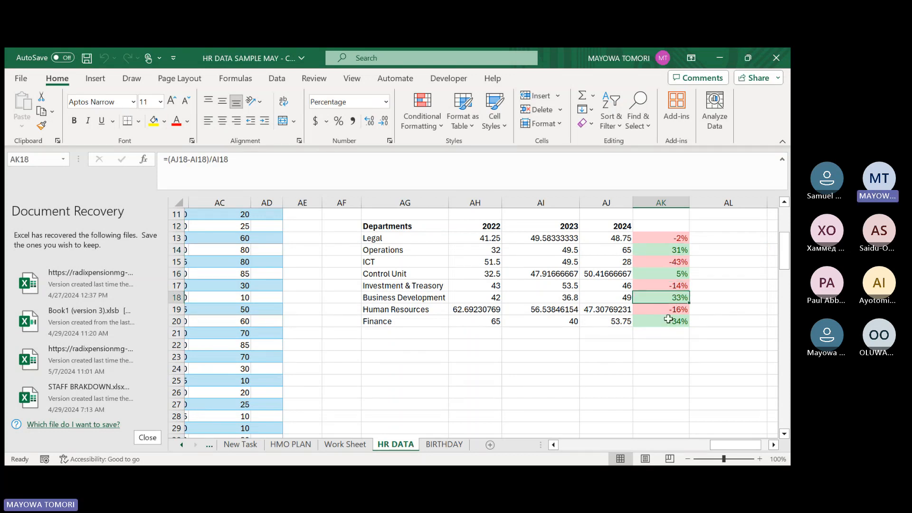
left_click(659, 323)
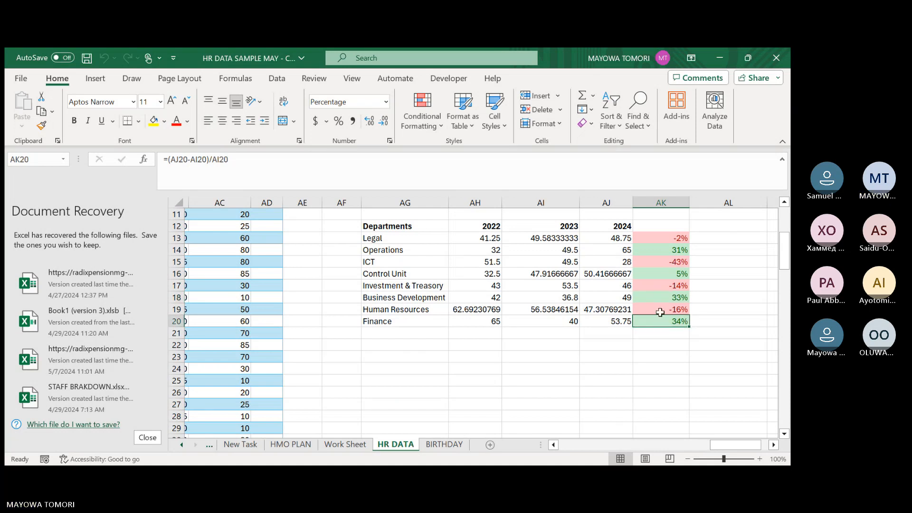
left_click(662, 310)
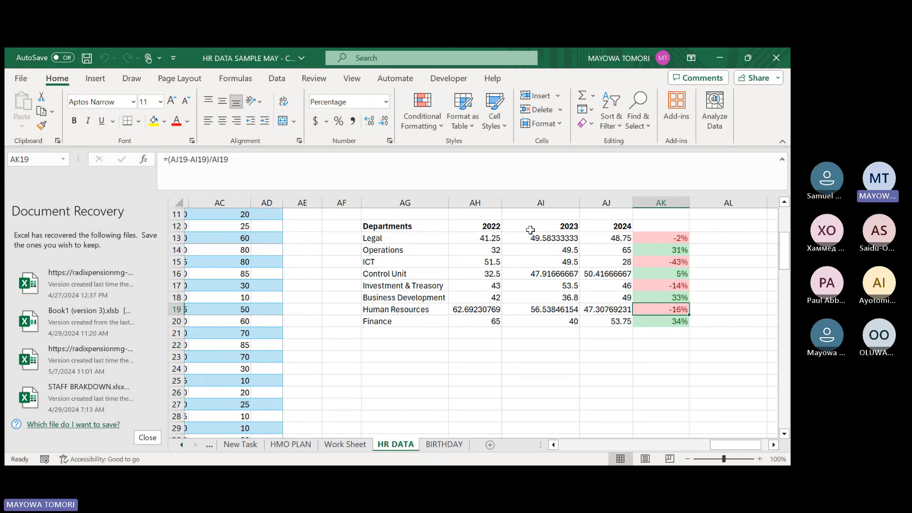
left_click(667, 286)
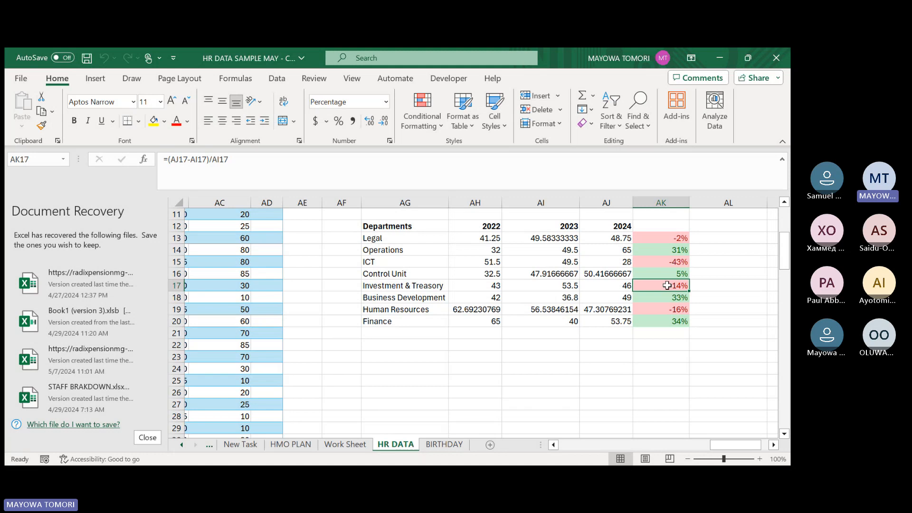
left_click(661, 262)
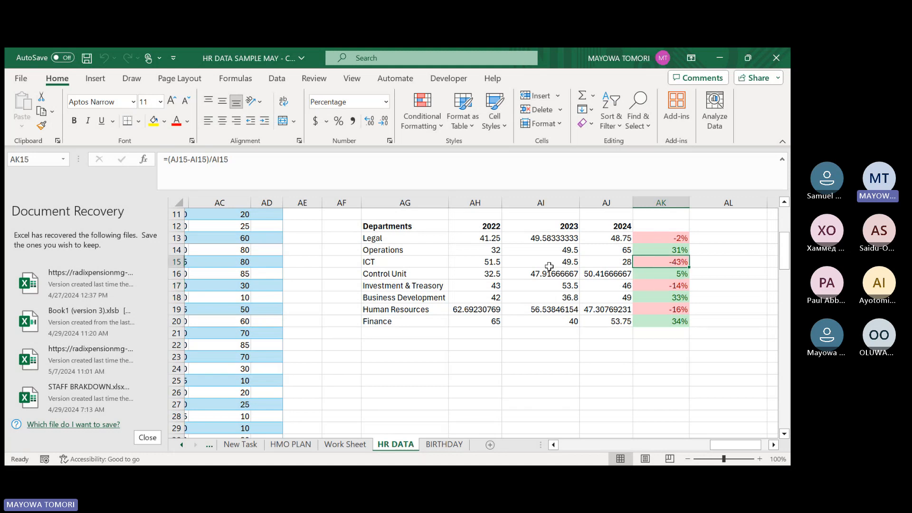
left_click(667, 238)
Enter the header VARIANCE in AK12 above the percentage change column.
left_click(664, 227)
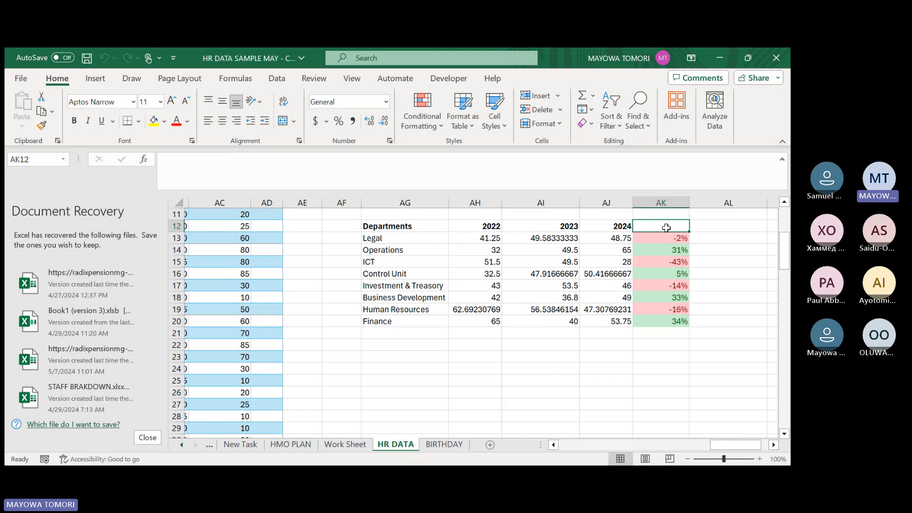
type("VAR")
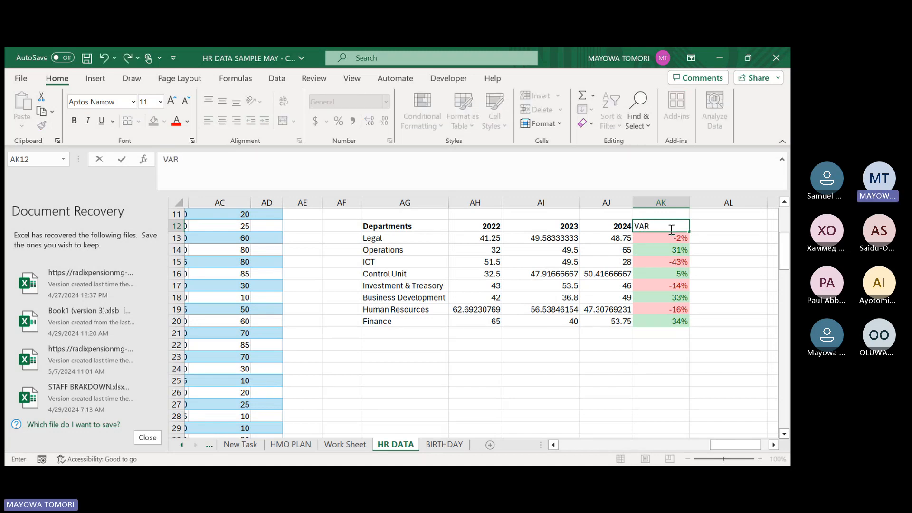
type("IAB")
type("NCE")
key("BackSpace")
key("BackSpace")
key("BackSpace")
key("BackSpace")
key("BackSpace")
type("ANCE")
key("Return")
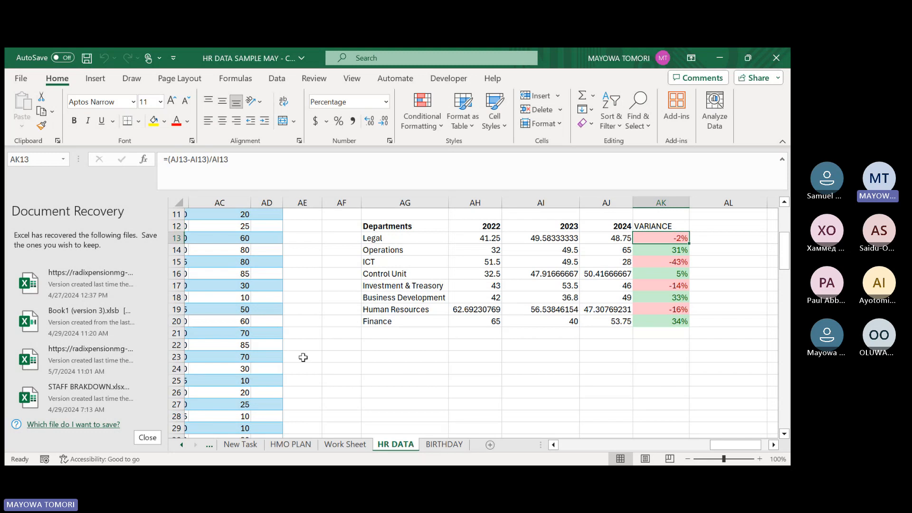
On the New Task sheet, enter DONE in C2 to mark the Assign Line Managers task as completed.
left_click(344, 445)
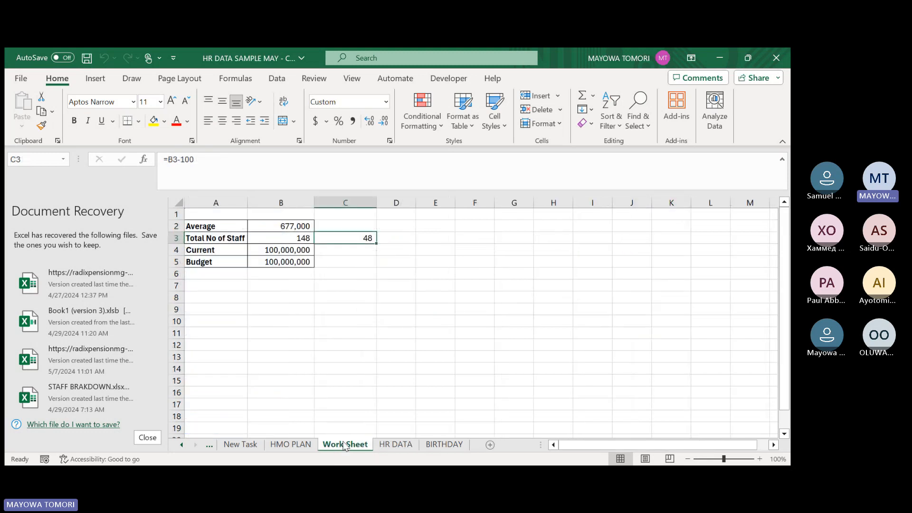
left_click(240, 445)
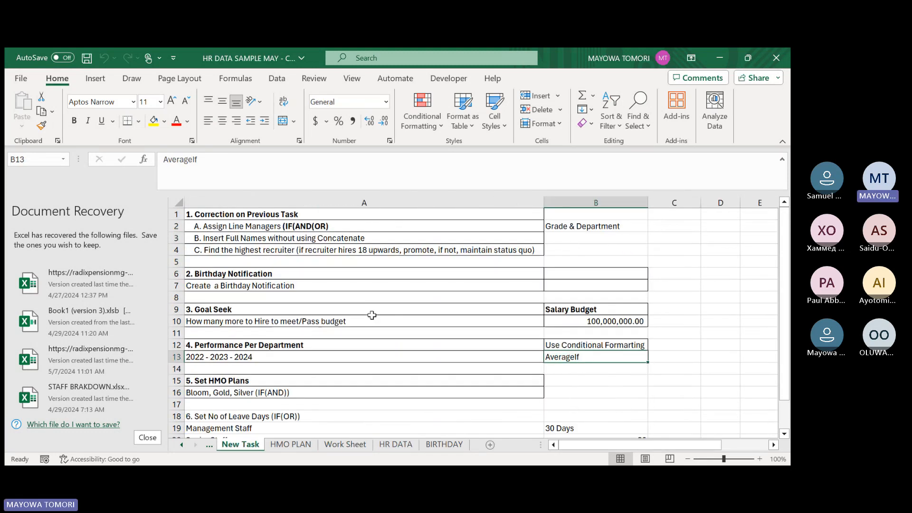
left_click(667, 228)
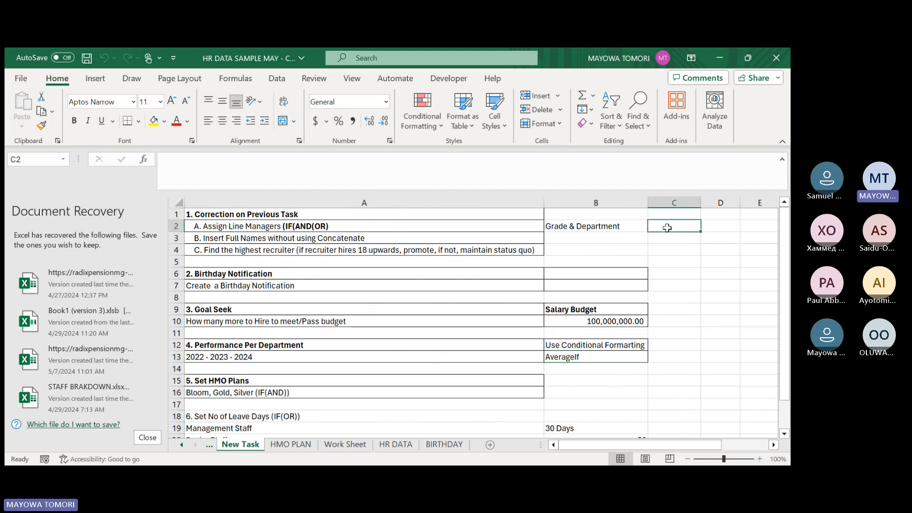
type("DONE")
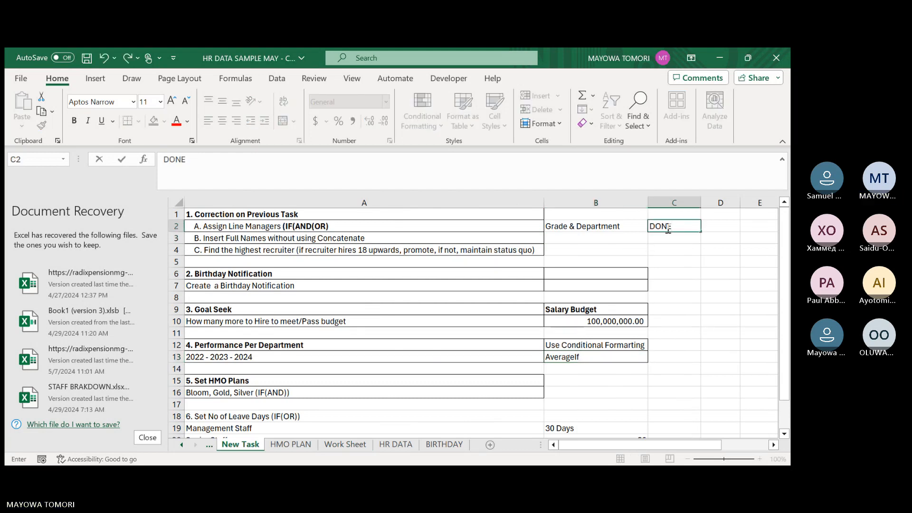
key("Return")
key("Return")
key("Return")
key("Return")
key("Return")
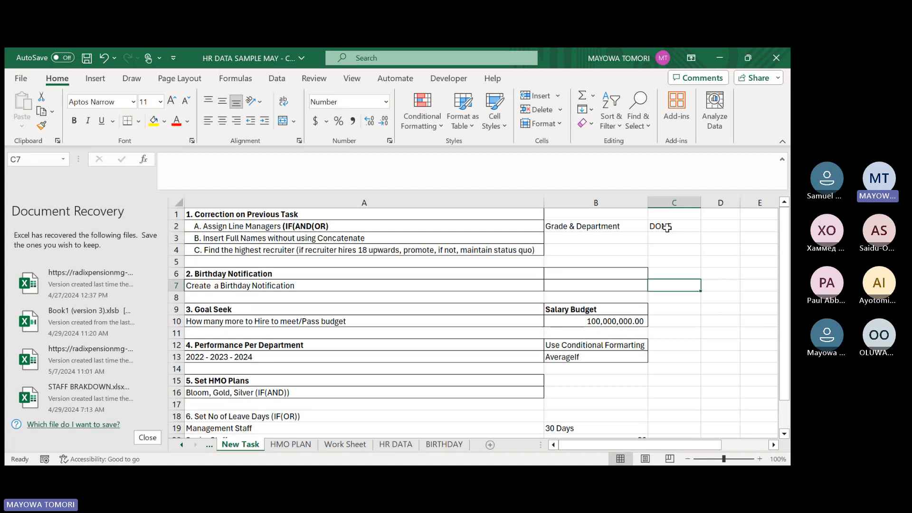
Enter DONE in C7, C10 and C12 to mark the Birthday Notification, Goal Seek and Performance Per Department tasks as completed.
type("DONE")
key("Return")
key("Return")
key("Return")
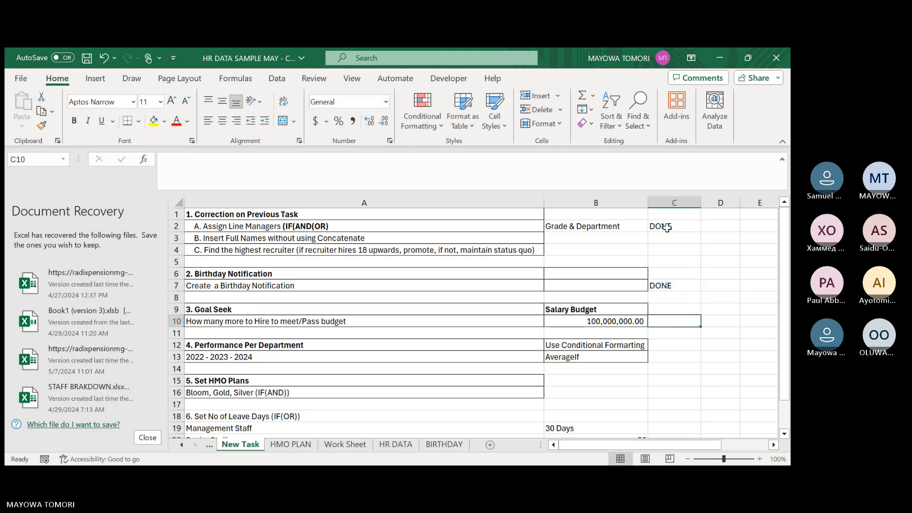
type("DONE")
key("Return")
key("Return")
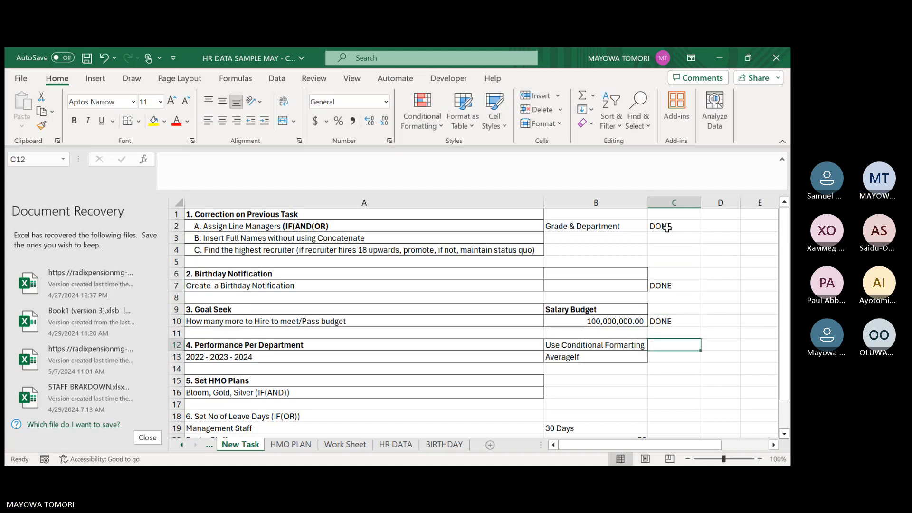
type("DONE")
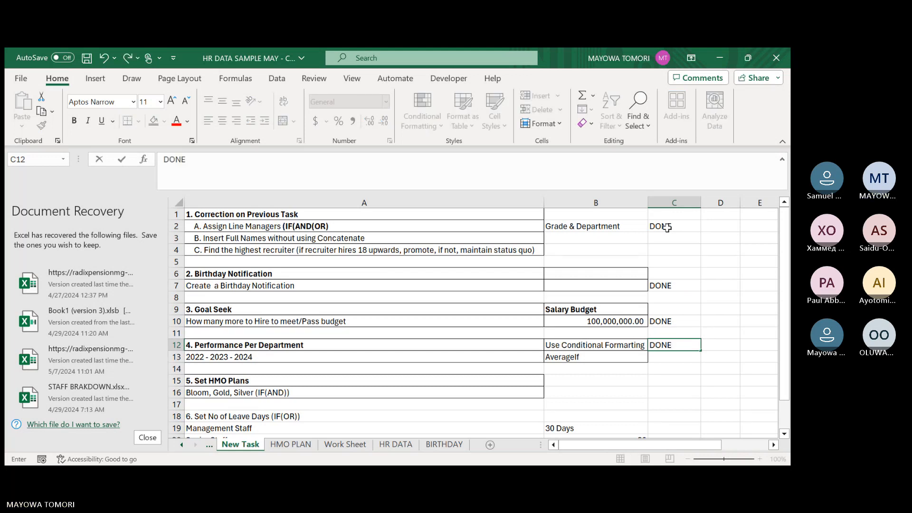
key("Return")
key("Return")
key("Return")
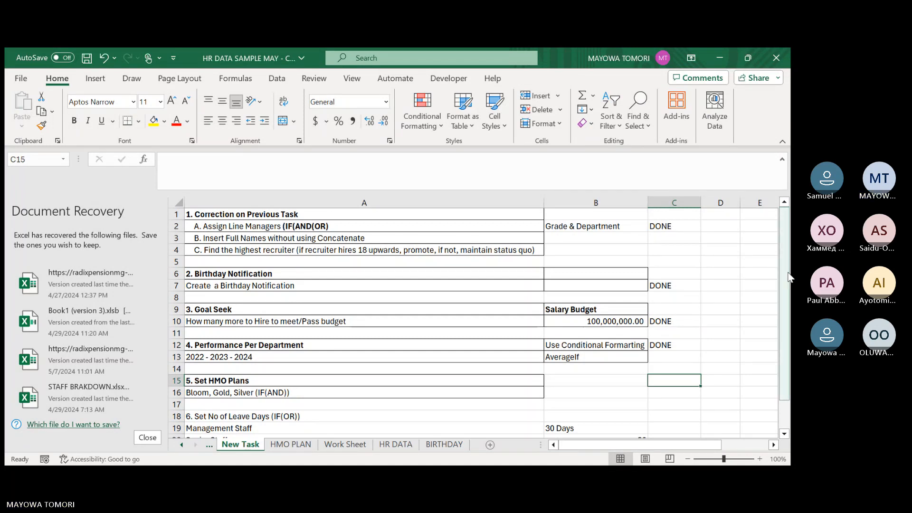
Review the Set HMO Plans task in rows 15 and 16 and the Silver family and single premiums on the HMO PLAN sheet.
left_click_drag(784, 268, 785, 281)
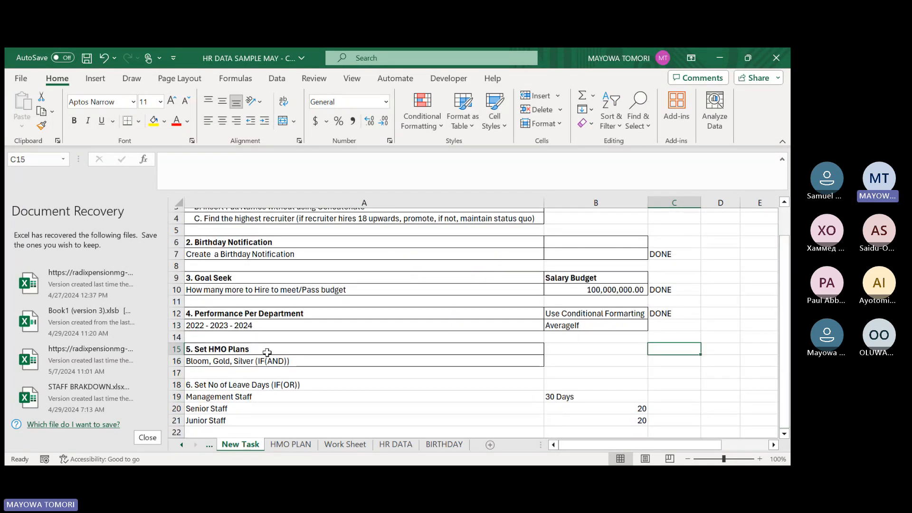
left_click(194, 362)
scroll(262, 303, "up", 1)
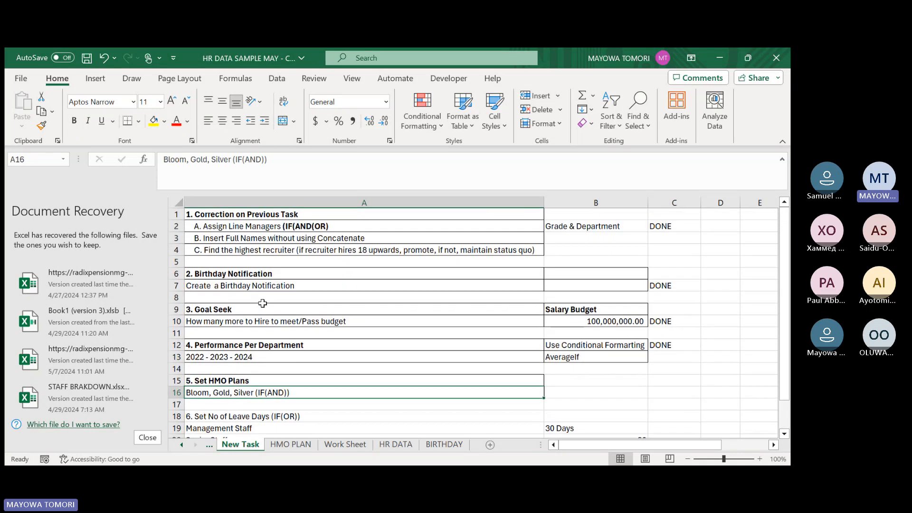
left_click(270, 227)
left_click(275, 393)
left_click(274, 447)
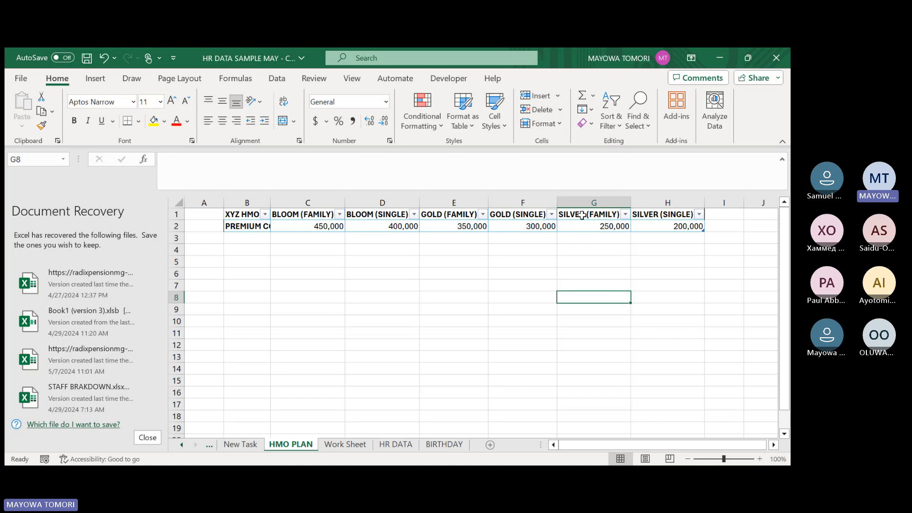
left_click_drag(596, 215, 649, 222)
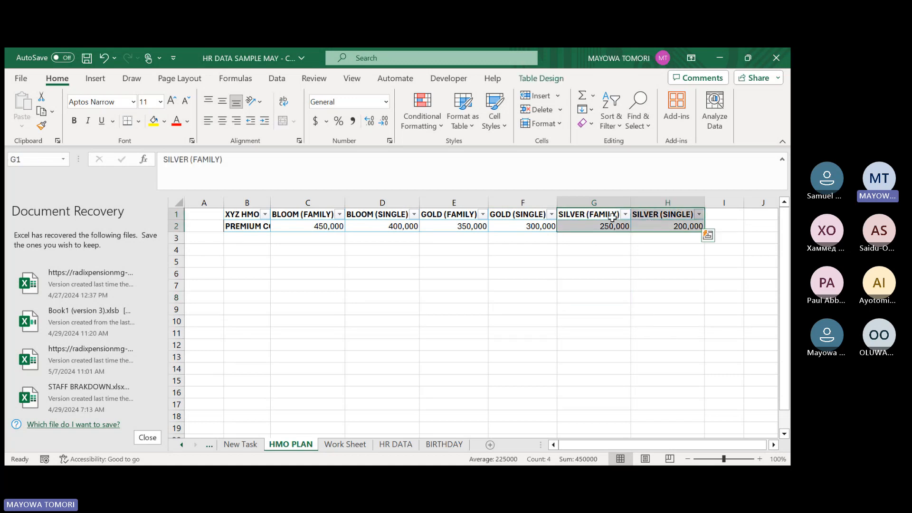
left_click(569, 215)
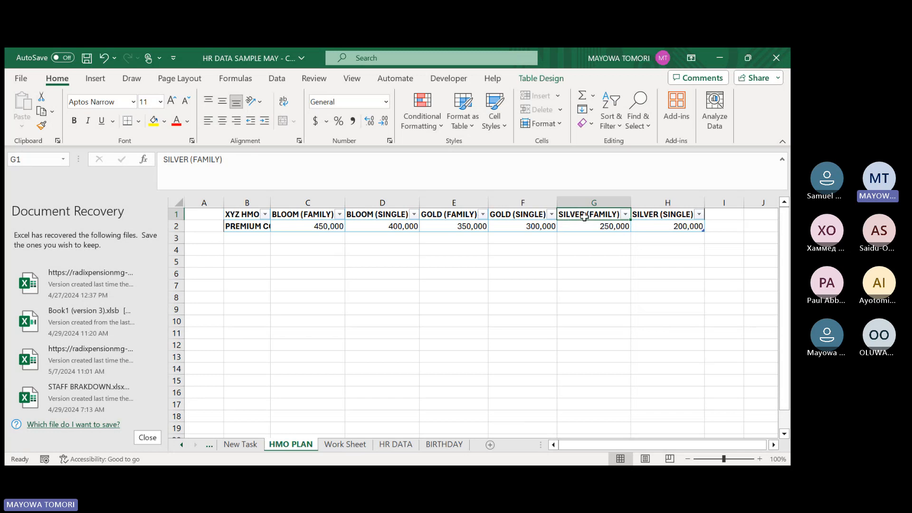
Review the Silver single, Gold and Bloom plan headers on the HMO PLAN sheet.
left_click(645, 216)
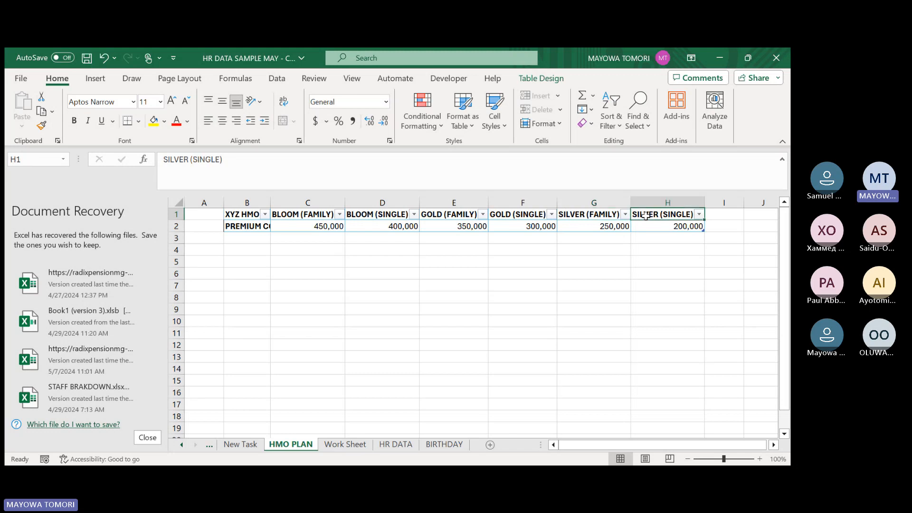
left_click(436, 215)
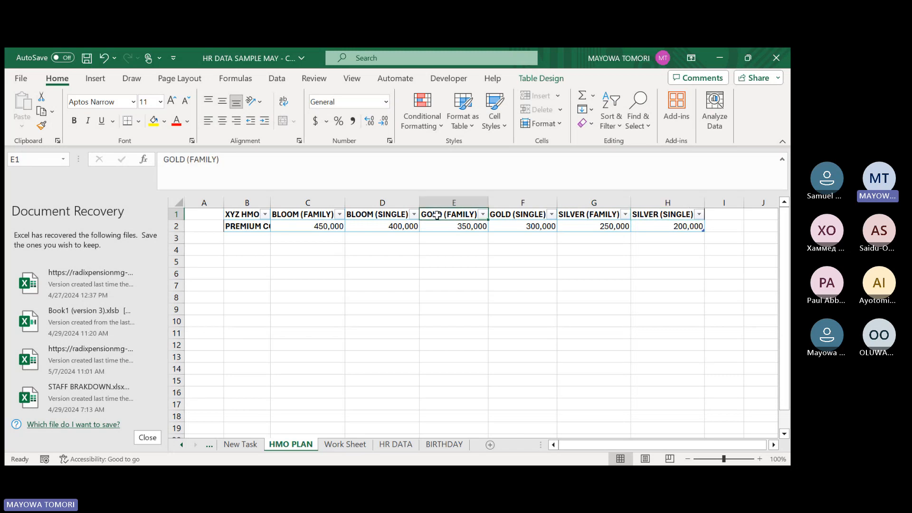
left_click(521, 215)
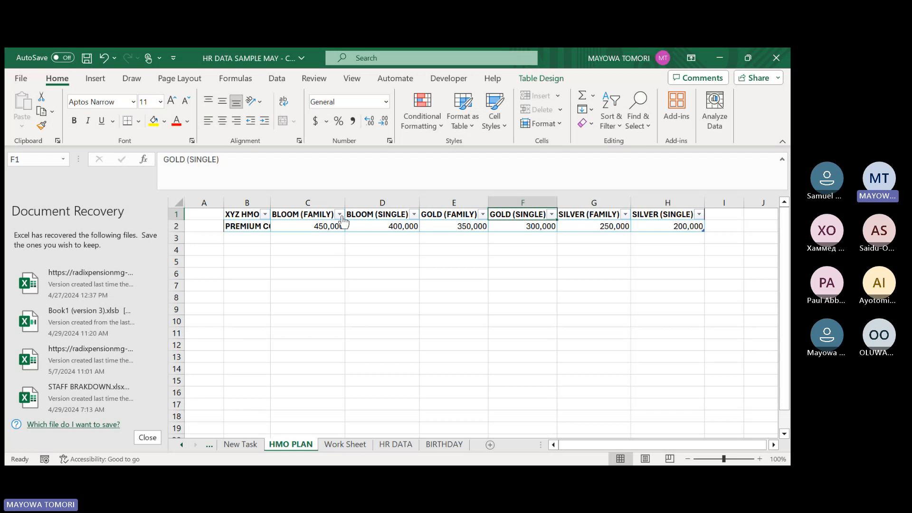
left_click(298, 216)
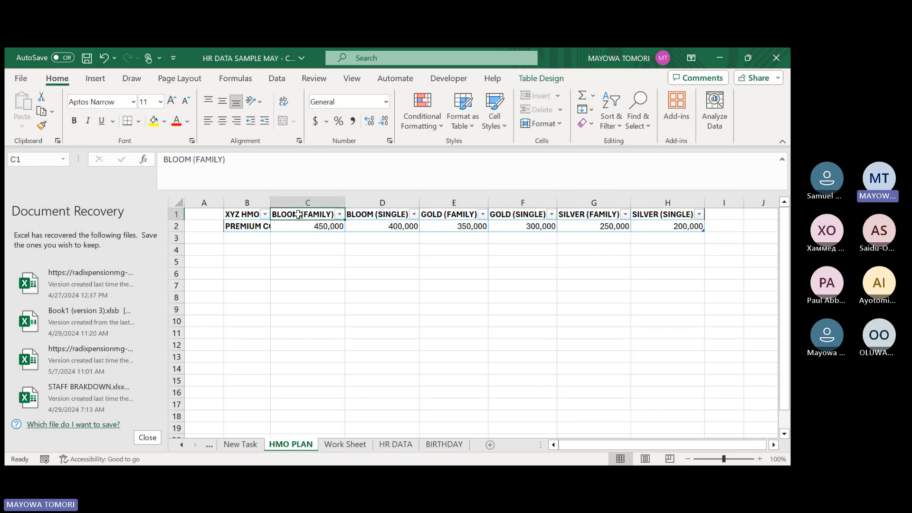
left_click(372, 215)
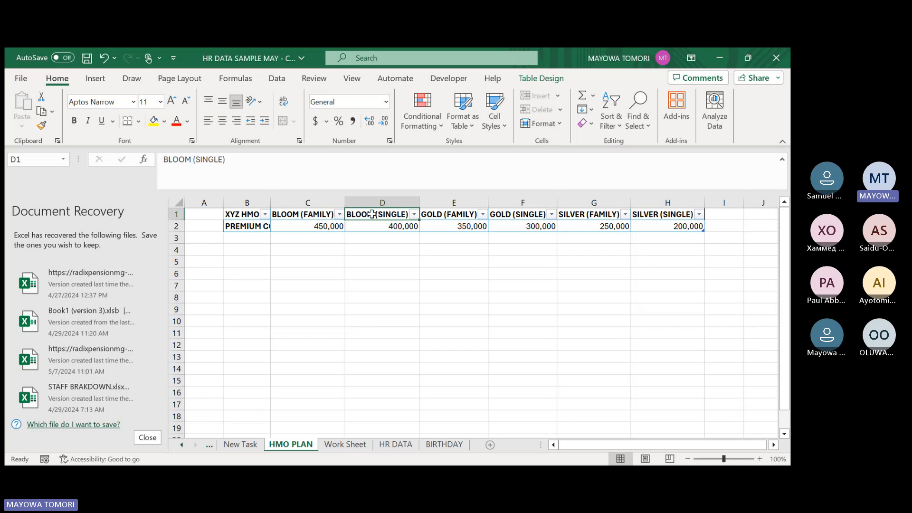
On the HR DATA sheet, begin an IF formula with a nested AND test in AD3, under the HMO header.
left_click(397, 447)
left_click_drag(734, 447, 584, 445)
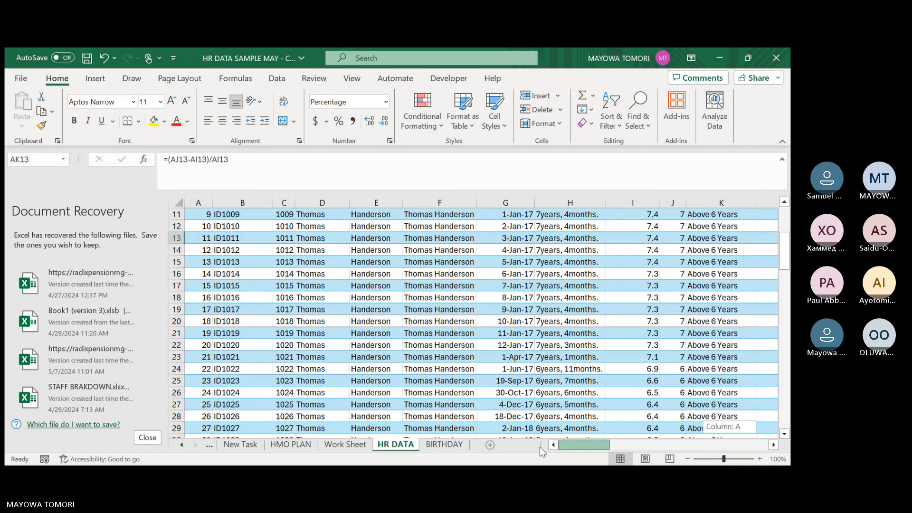
scroll(587, 395, "up", 3)
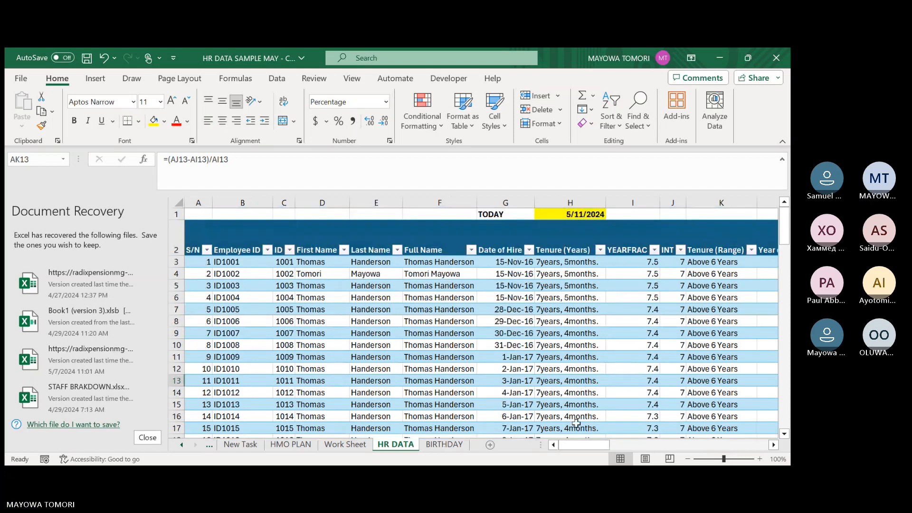
left_click_drag(579, 445, 690, 432)
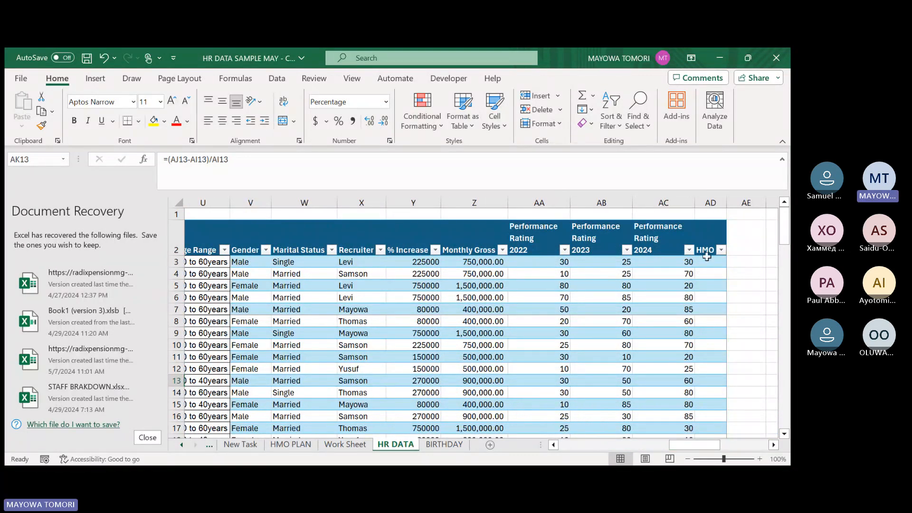
left_click(709, 260)
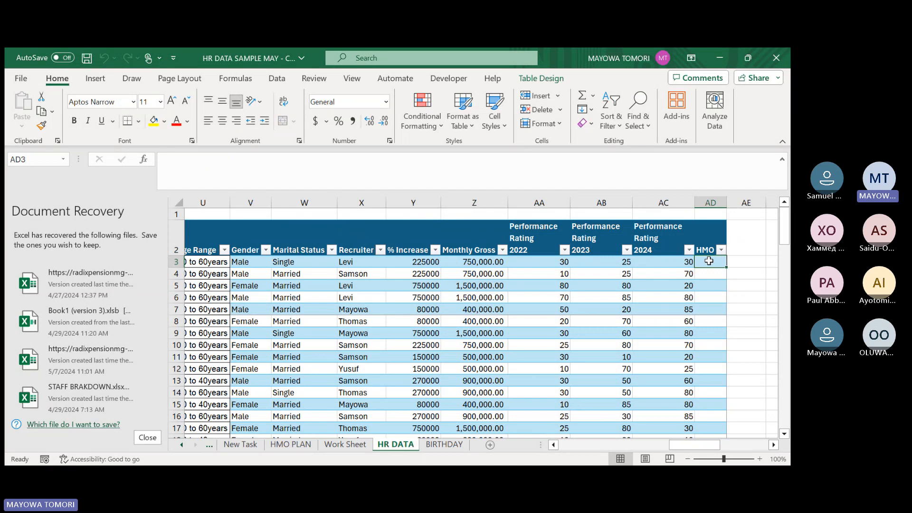
type("=IF")
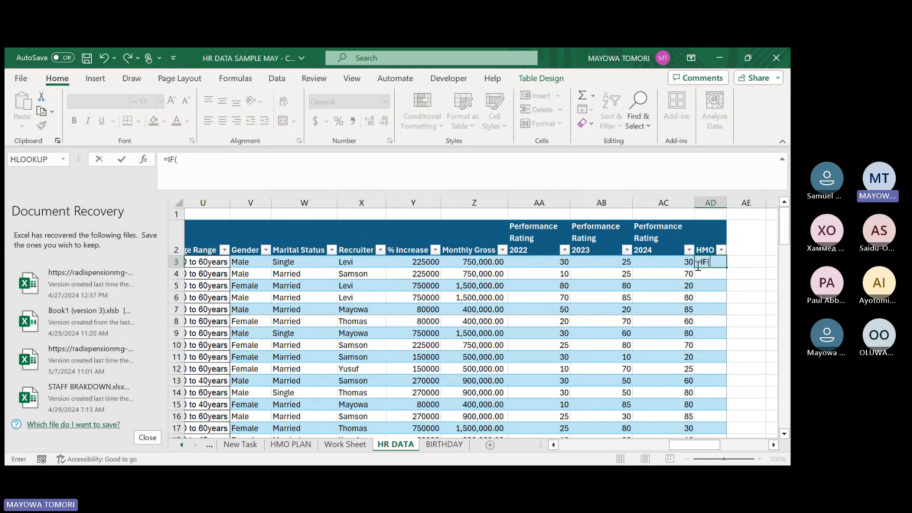
type("(AND(")
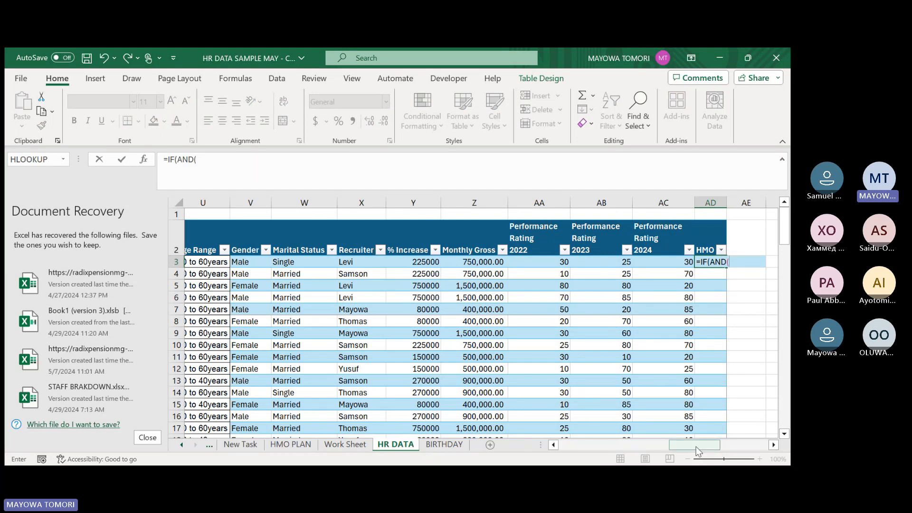
Add the first AND condition to the AD3 formula: this row's Staff Breakdown equals "Junior Staff".
left_click_drag(696, 446, 646, 447)
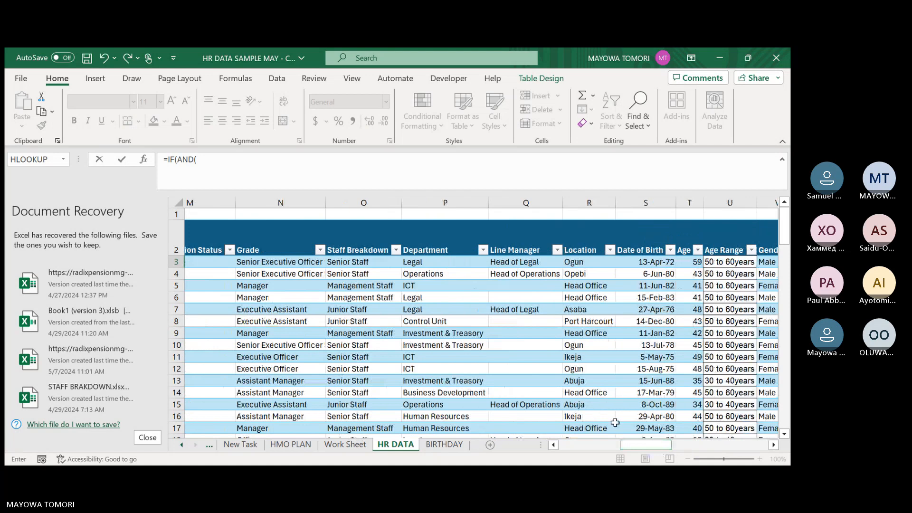
left_click(351, 263)
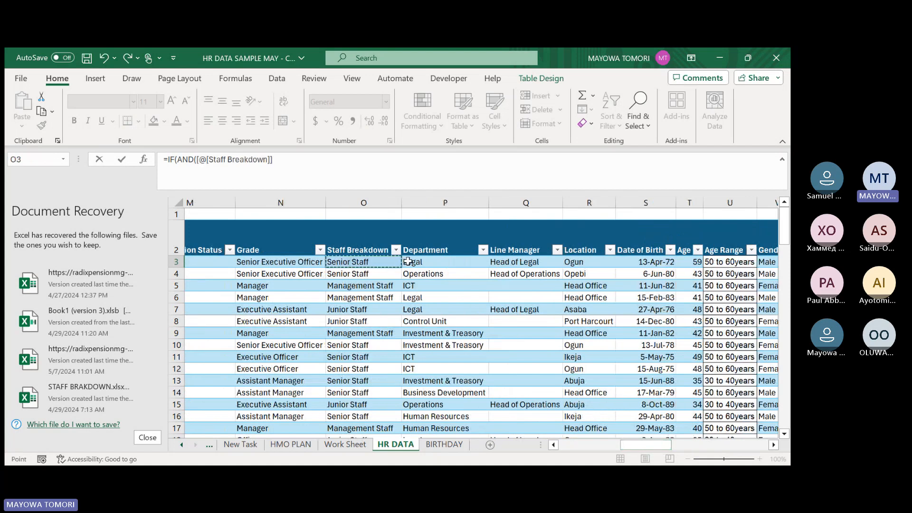
type("=\"Junior")
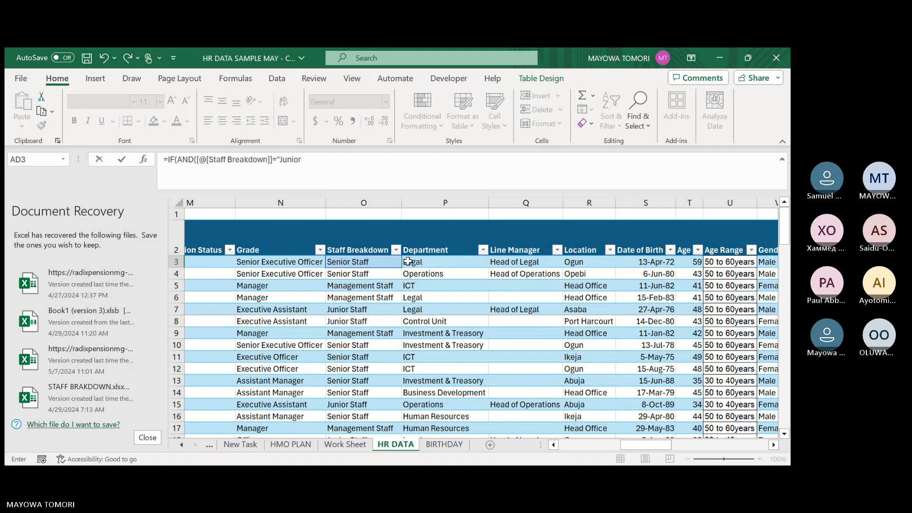
type(" Srtaff\"")
type(",")
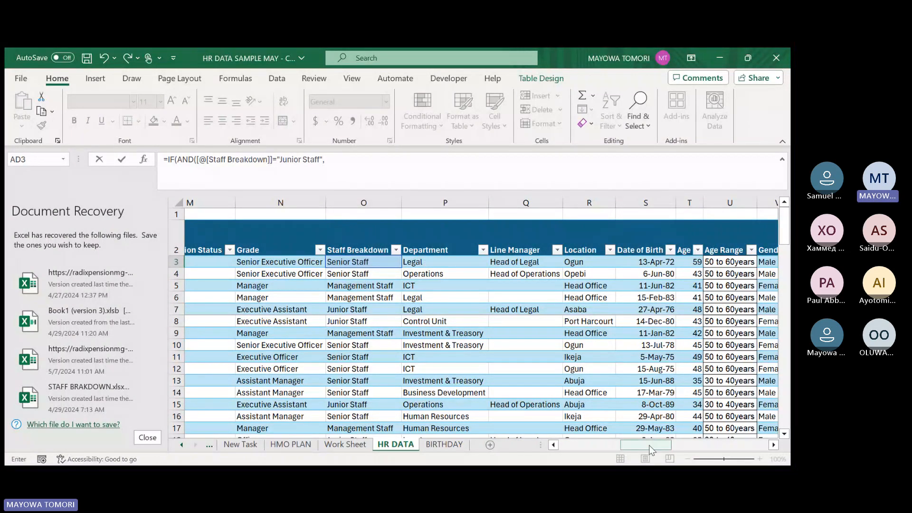
Add the second AND condition, this row's Marital Status equals "Single", and close the AND test.
left_click_drag(651, 446, 682, 446)
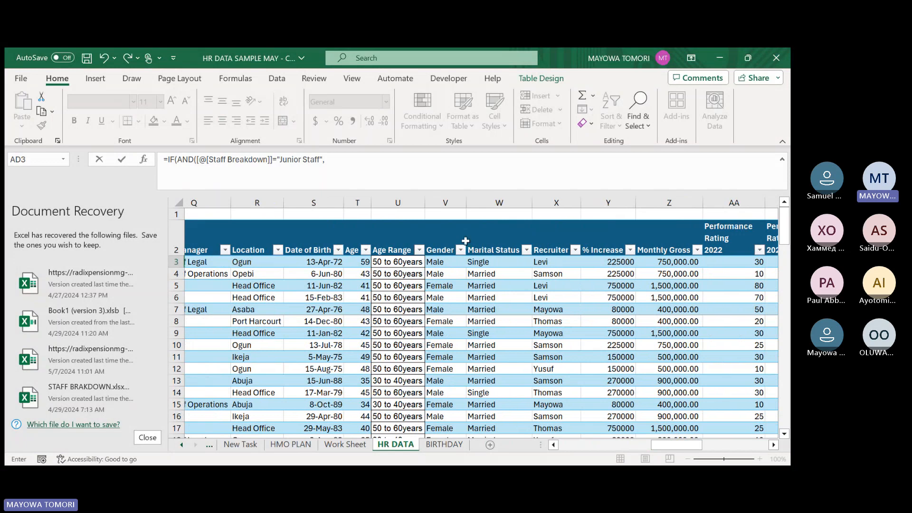
left_click(485, 262)
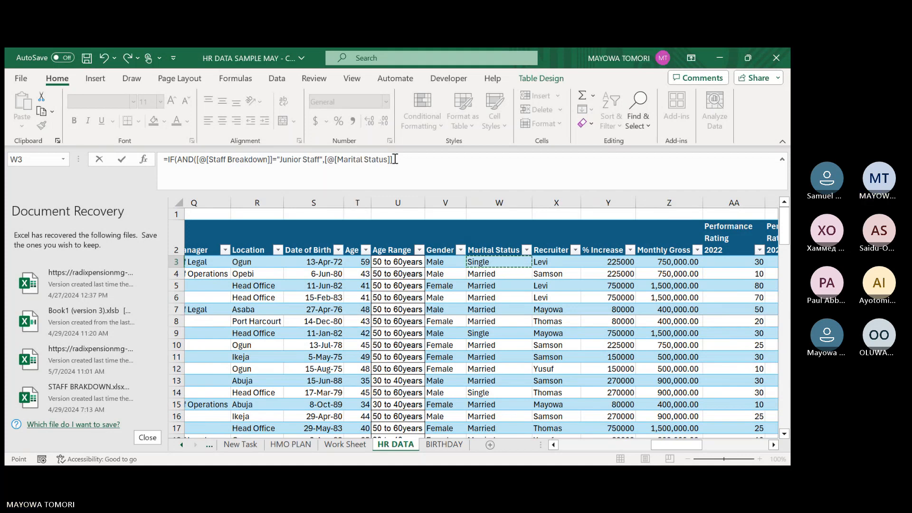
type("=")
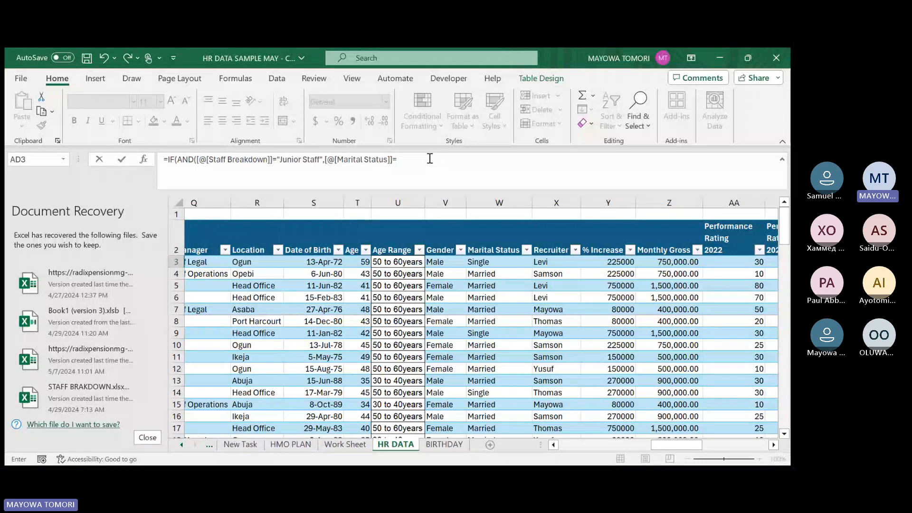
type("Sin")
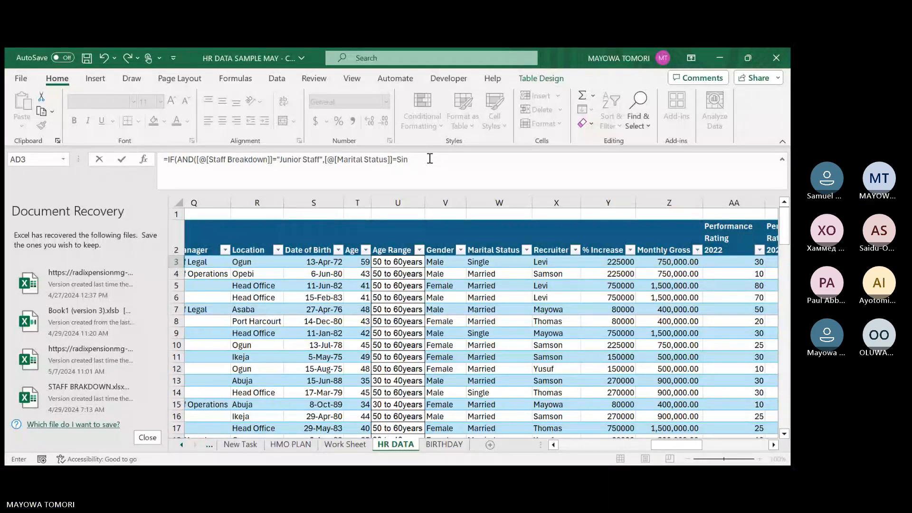
key("BackSpace")
key("BackSpace")
key("BackSpace")
type("\"Single\")")
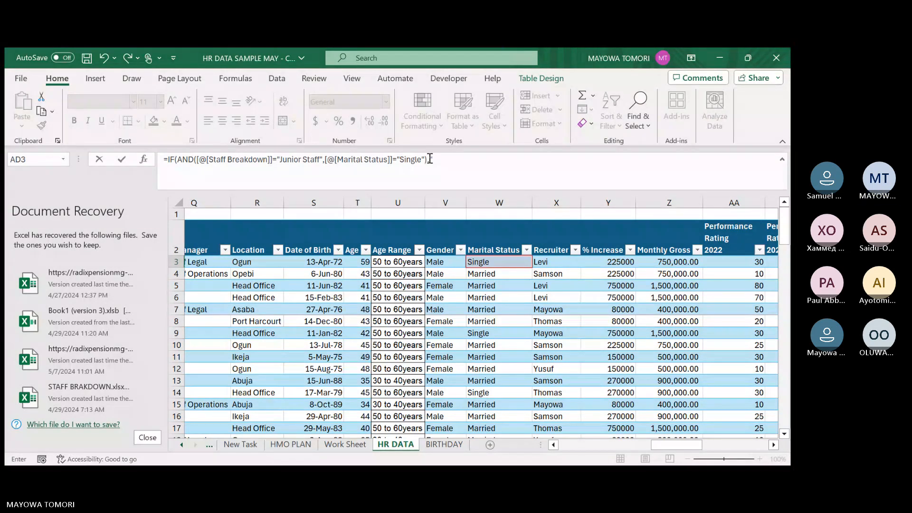
Set the value returned for single junior staff to HMO[SILVER (SINGLE)] in the AD3 formula.
type(",\"em")
key("BackSpace")
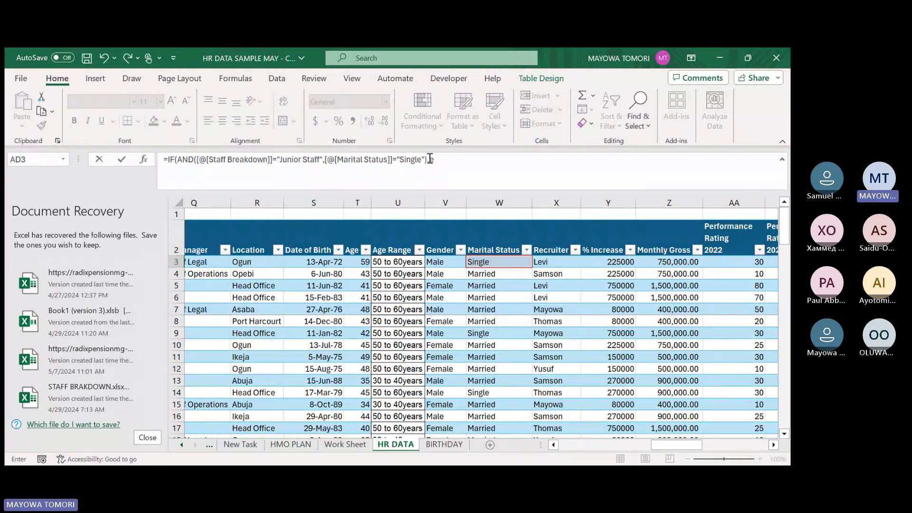
key("BackSpace")
type("hmo")
key("Tab")
key("Tab")
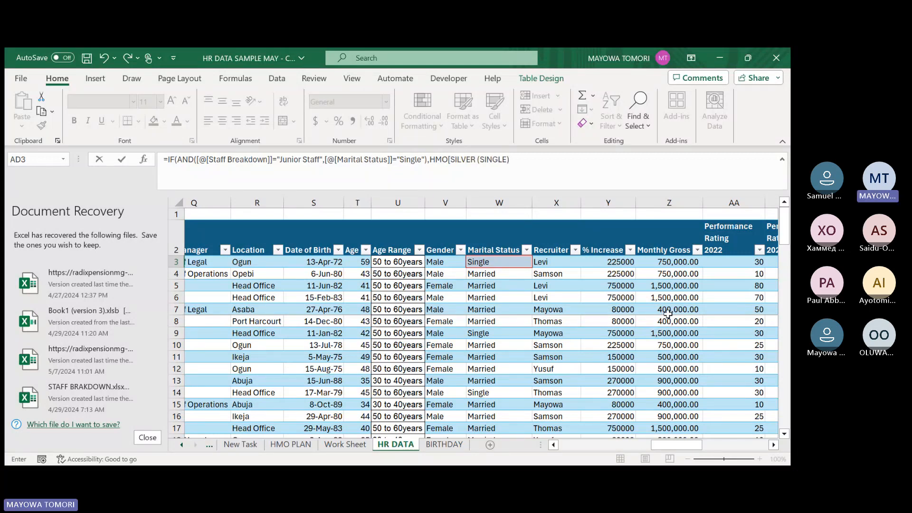
type("],IF(nd")
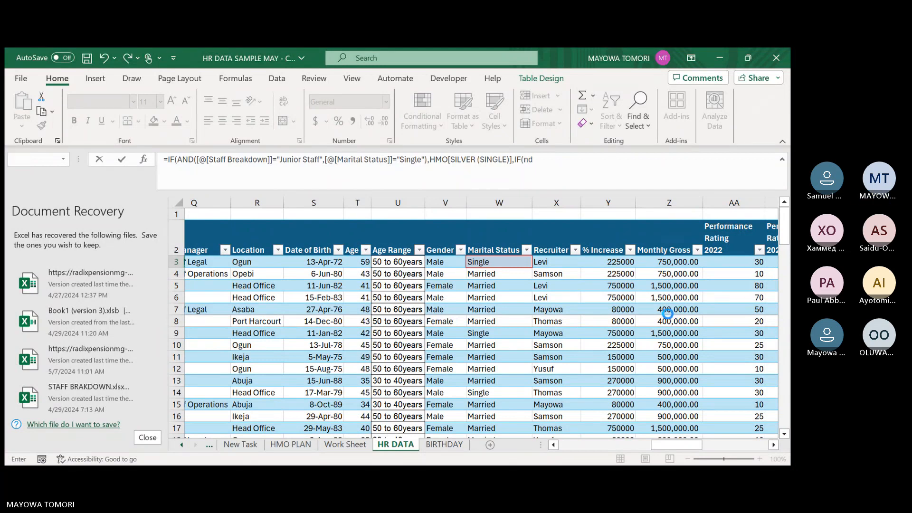
Nest a second IF with its own AND test as the false argument of the AD3 formula.
key("Return")
key("Return")
key("BackSpace")
key("BackSpace")
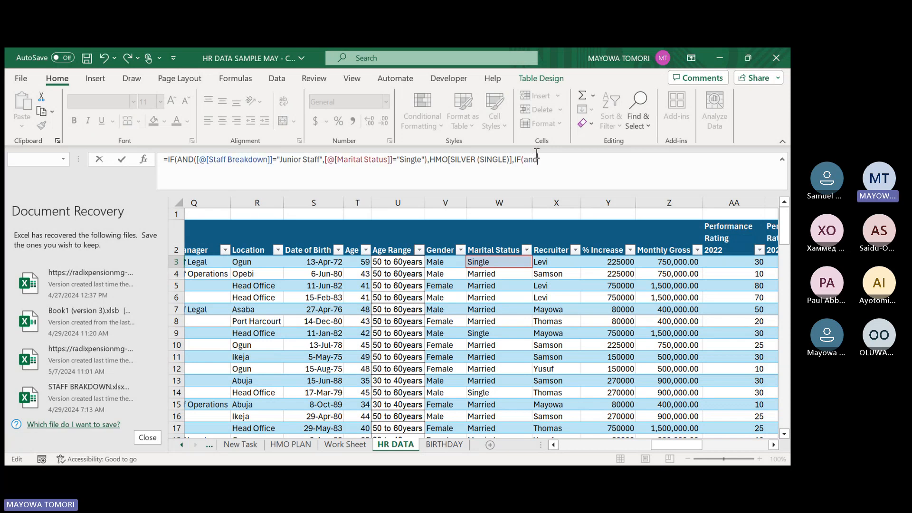
type("AND(")
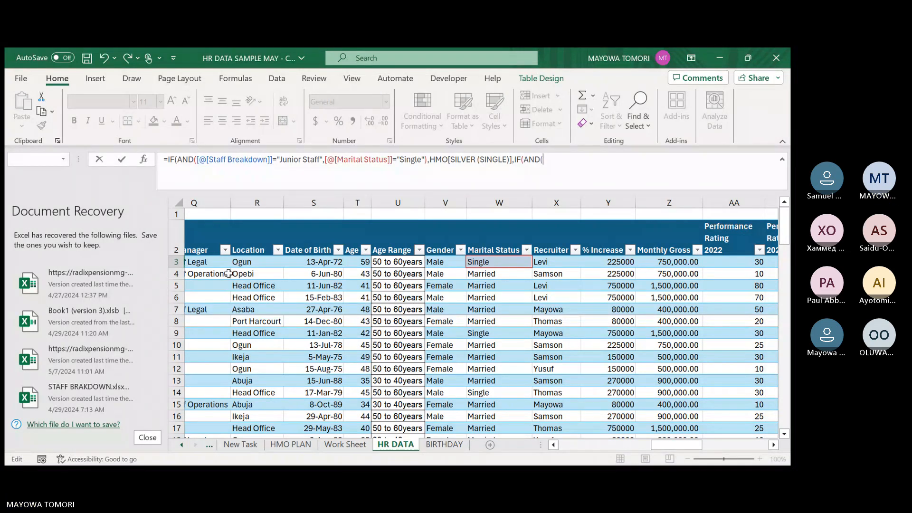
In the nested AND test, require this row's Staff Breakdown to equal "Junior Staff".
left_click_drag(691, 447, 653, 452)
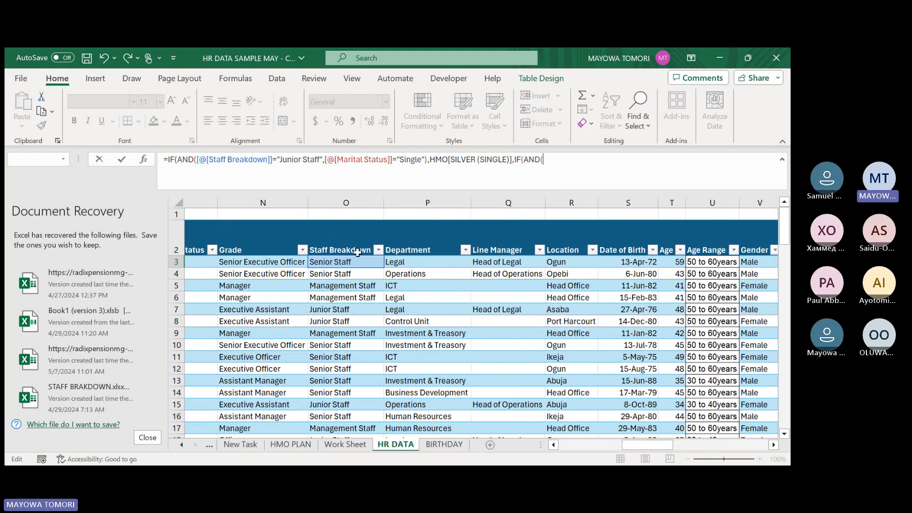
left_click(354, 263)
type("=")
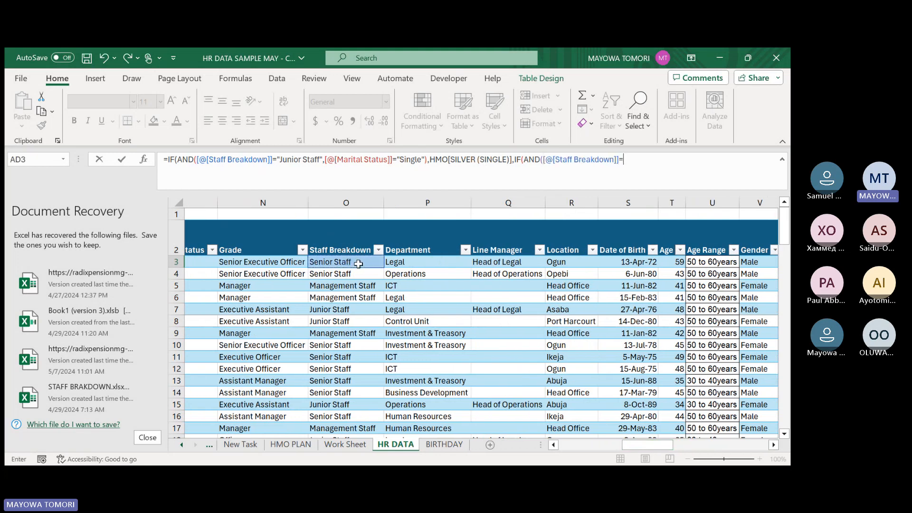
type("\"")
type("Junior S")
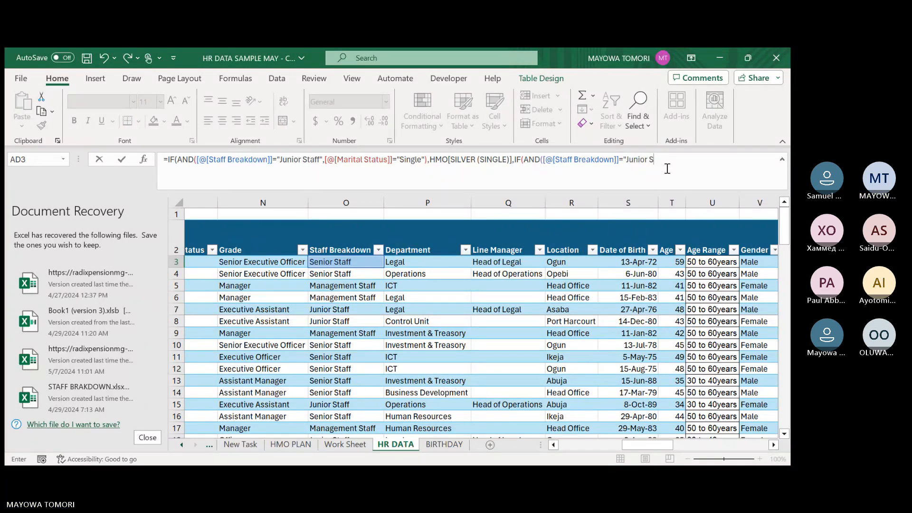
type("taff\",")
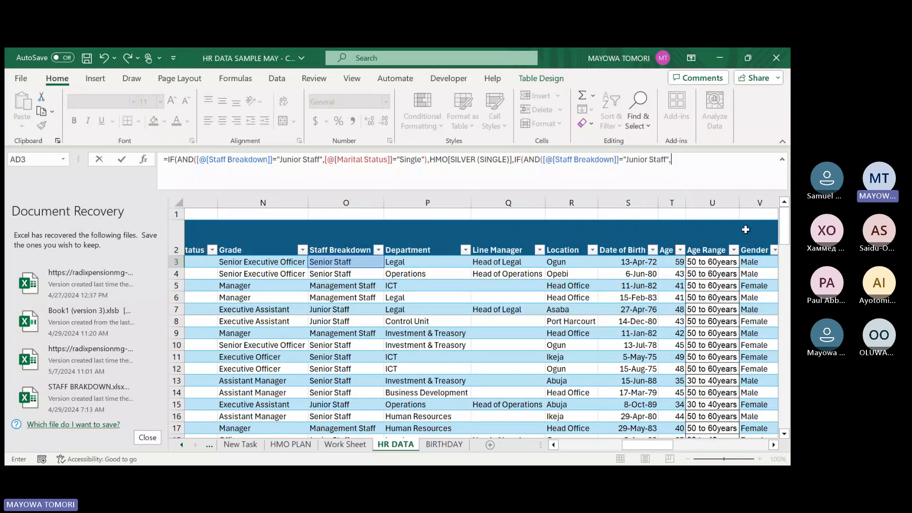
Complete the nested AND test with the condition that this row's Marital Status equals "Married".
left_click(773, 444)
left_click(756, 262)
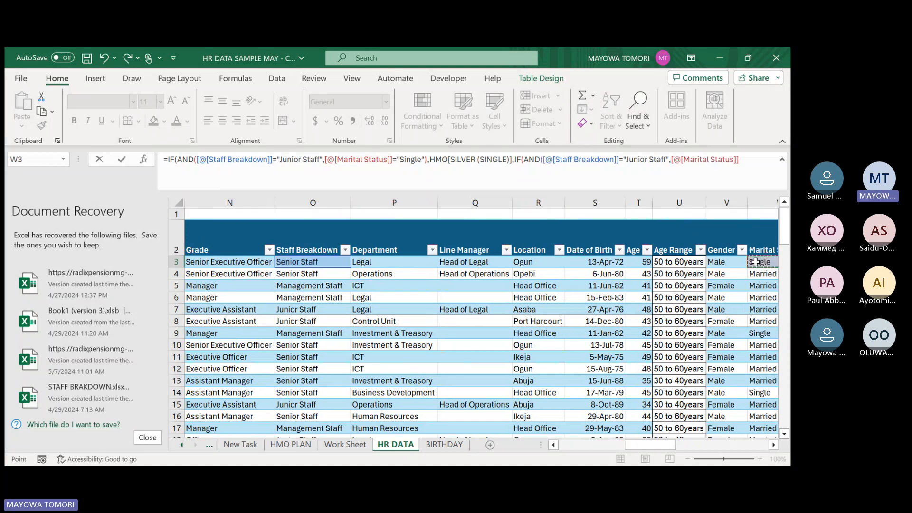
type("=\"Marr")
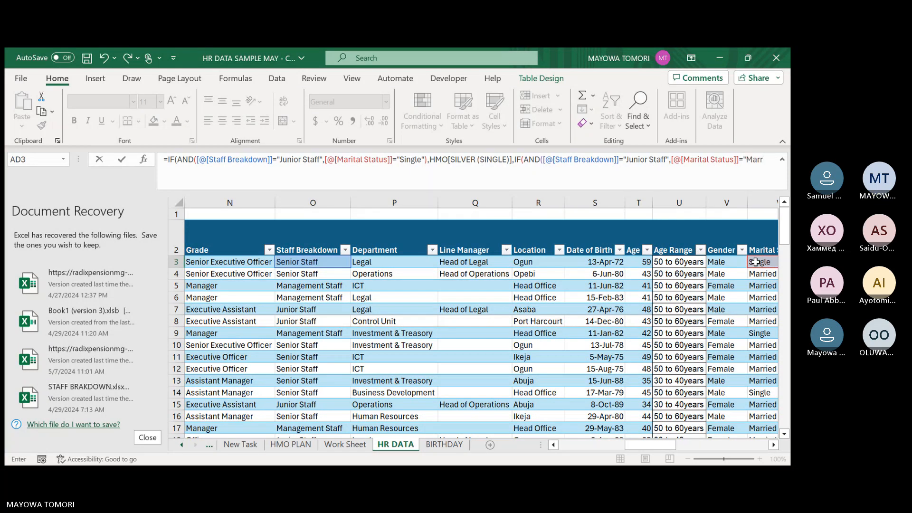
type("ied")
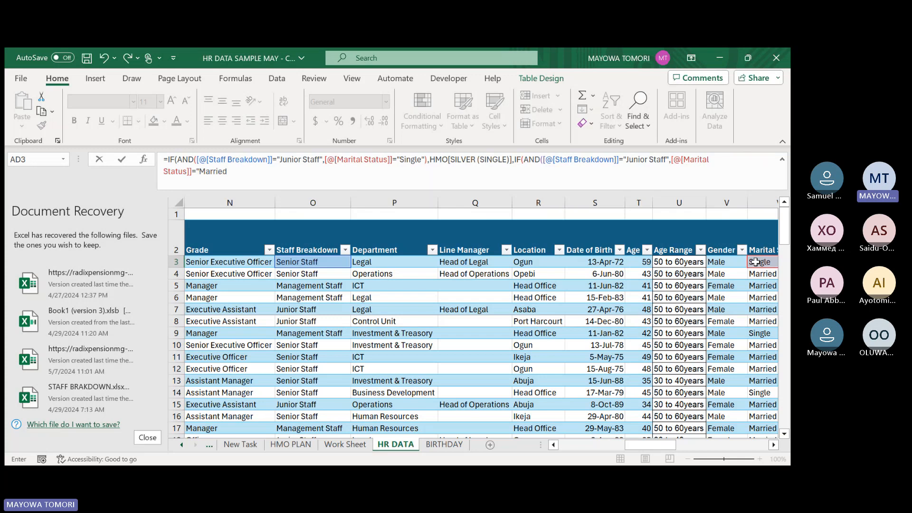
type("\")")
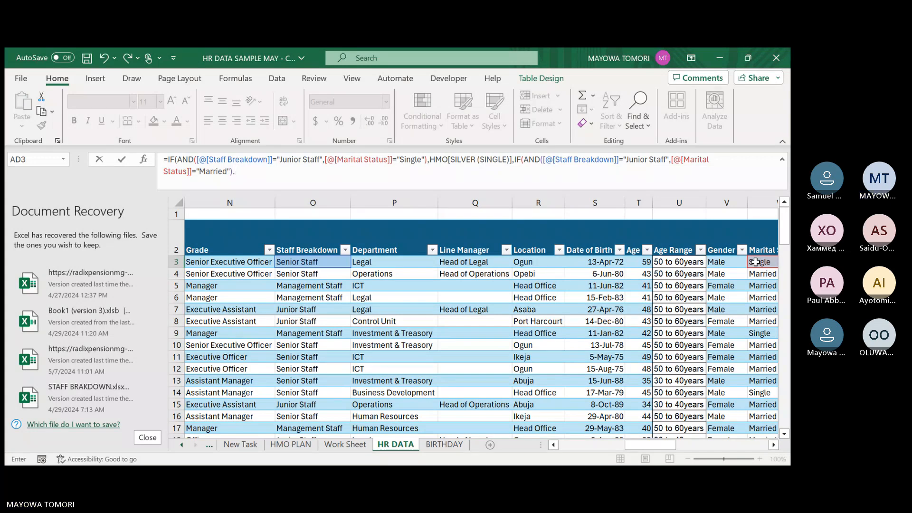
Set the value returned for married junior staff to HMO[SILVER (FAMILY)] and continue to the next argument.
type(",")
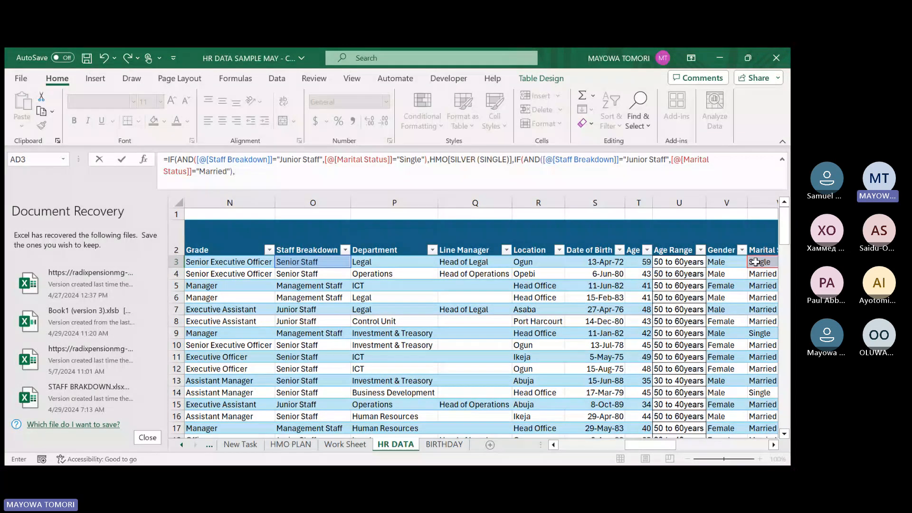
type("hmo")
key("Tab")
type("[SILVER (FAMILY)],")
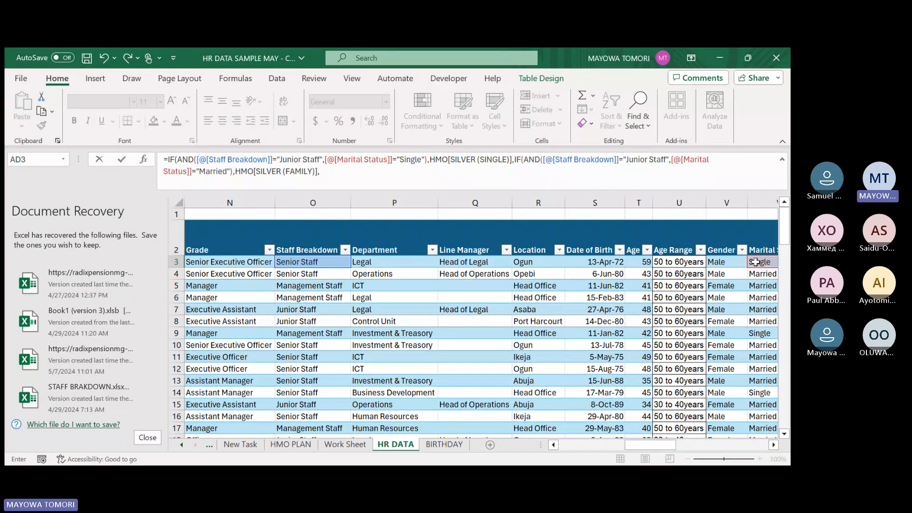
Finish the AD3 formula with a blank " " as the final false value, close both IFs and enter it.
type("))")
key("Return")
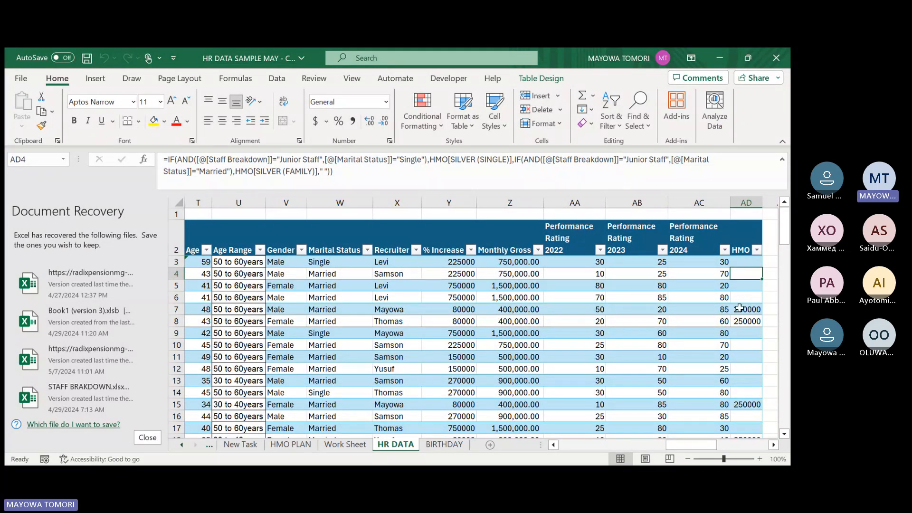
Examine the HMO column values down the table, starting with the cells in rows 7 and 8.
left_click(740, 308)
left_click(743, 321)
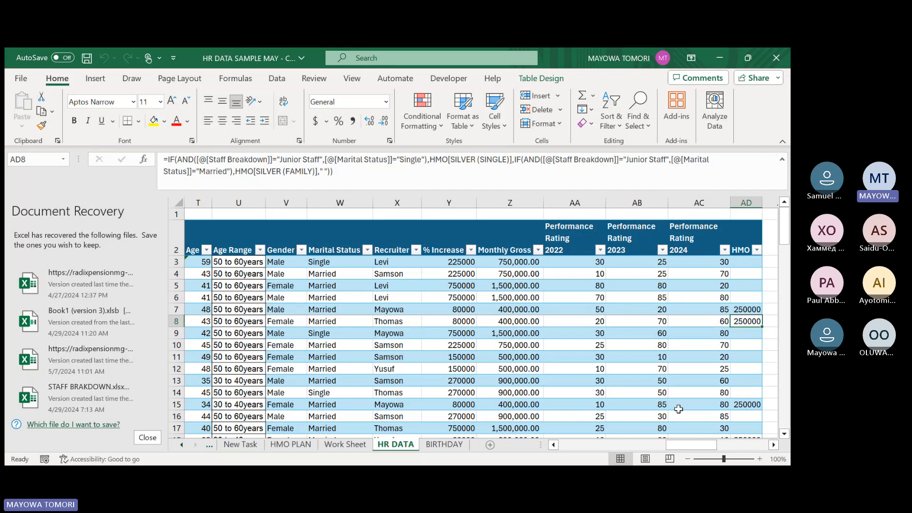
left_click_drag(690, 444, 707, 440)
left_click(558, 308)
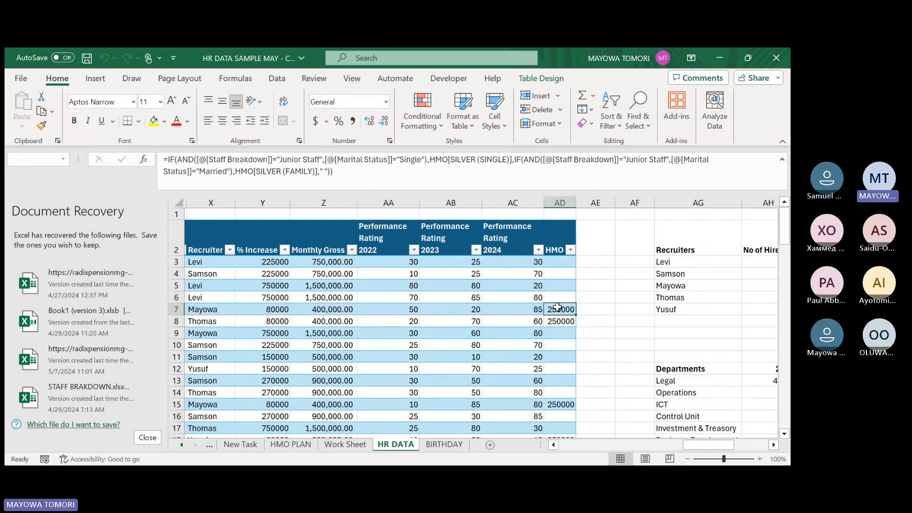
left_click(559, 322)
scroll(559, 351, "down", 1)
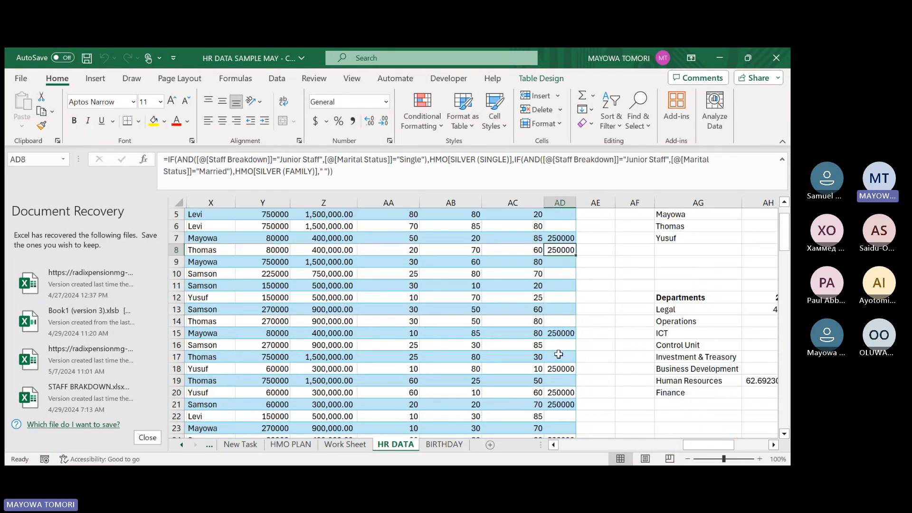
scroll(559, 355, "down", 1)
scroll(559, 352, "down", 2)
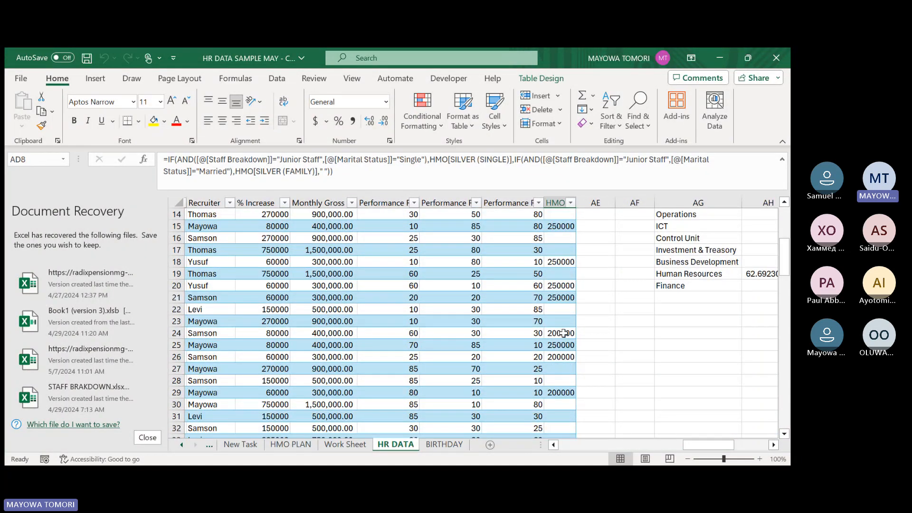
Check the HMO value in row 24 against that row's Staff Breakdown and Marital Status.
left_click(557, 333)
left_click_drag(705, 450, 645, 445)
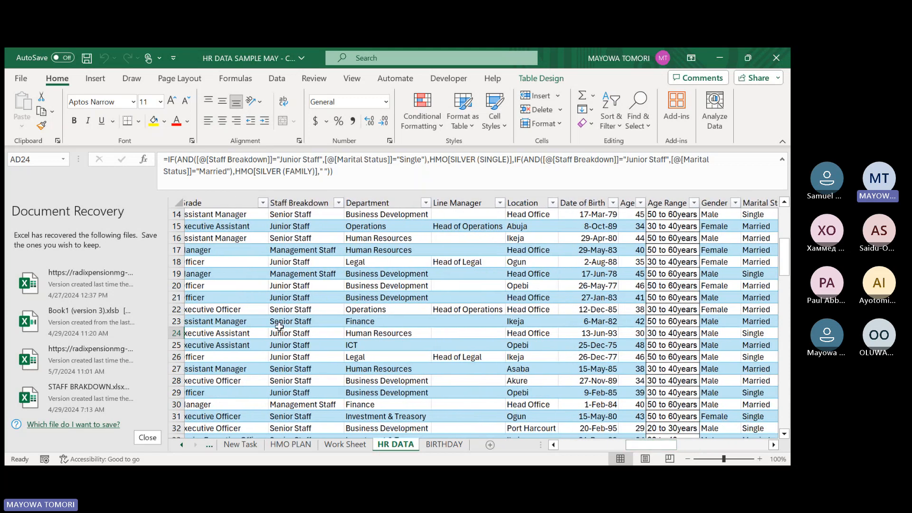
left_click(185, 333)
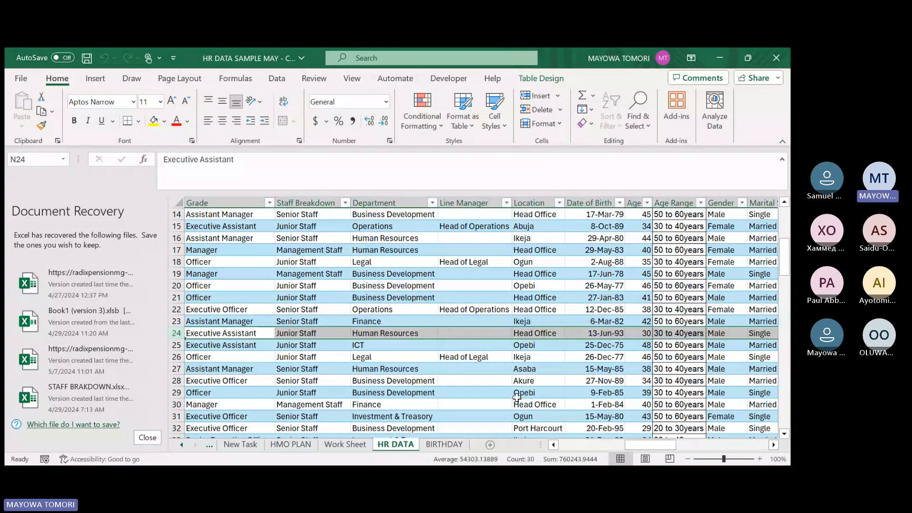
scroll(618, 354, "right", 3)
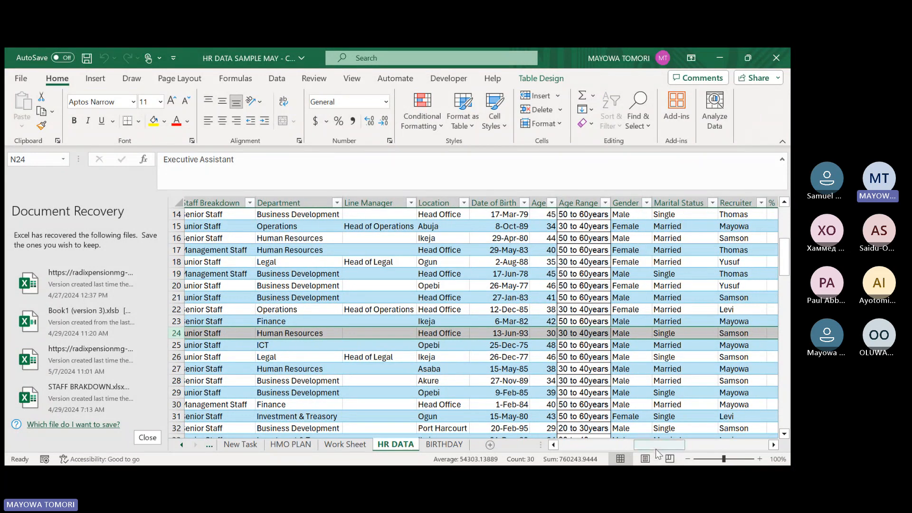
left_click_drag(658, 446, 708, 446)
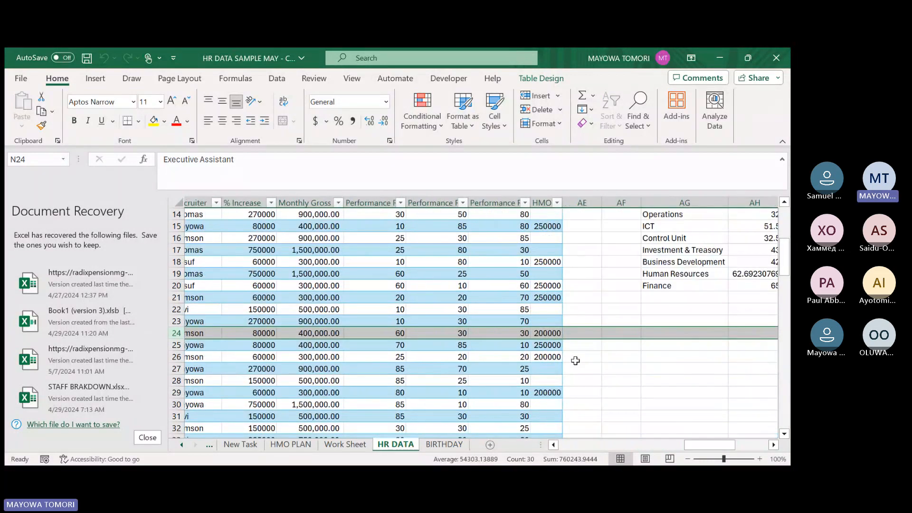
left_click(550, 335)
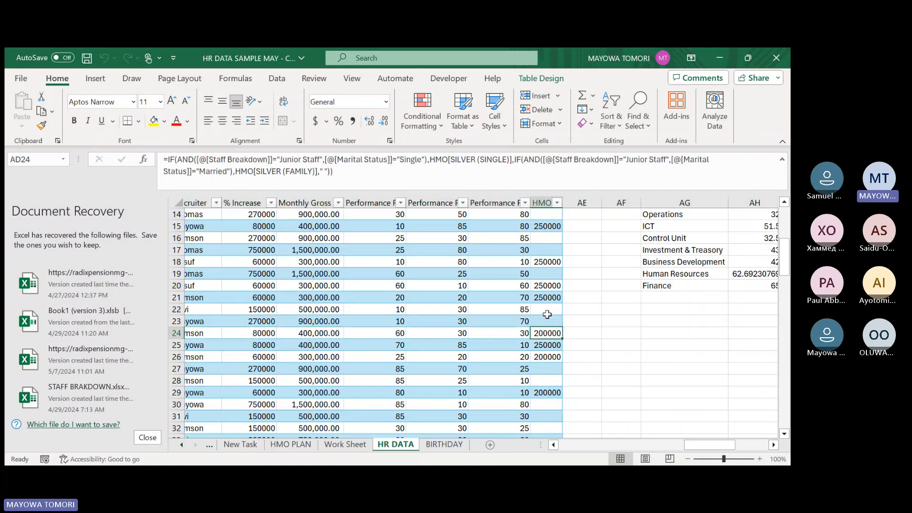
Reopen the AD3 formula and replace its blank false value with a third nested IF containing an AND test.
scroll(548, 314, "up", 5)
left_click(546, 262)
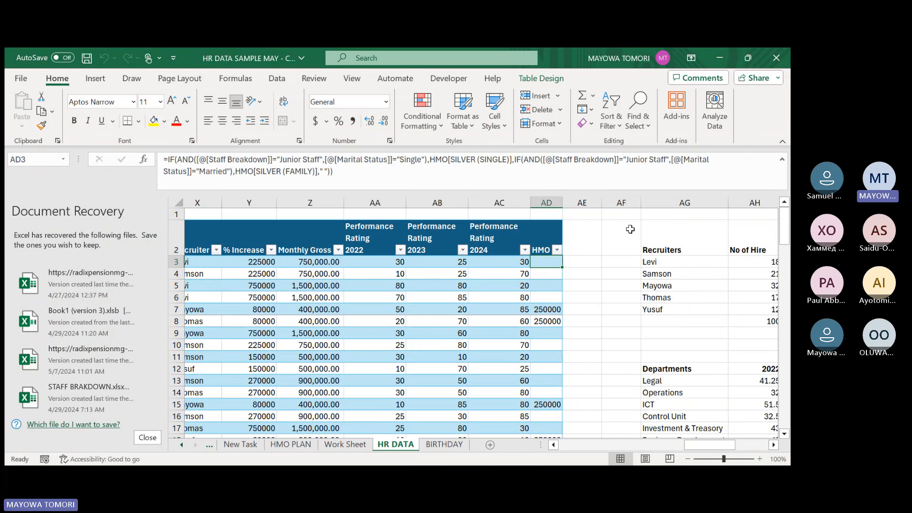
left_click(354, 174)
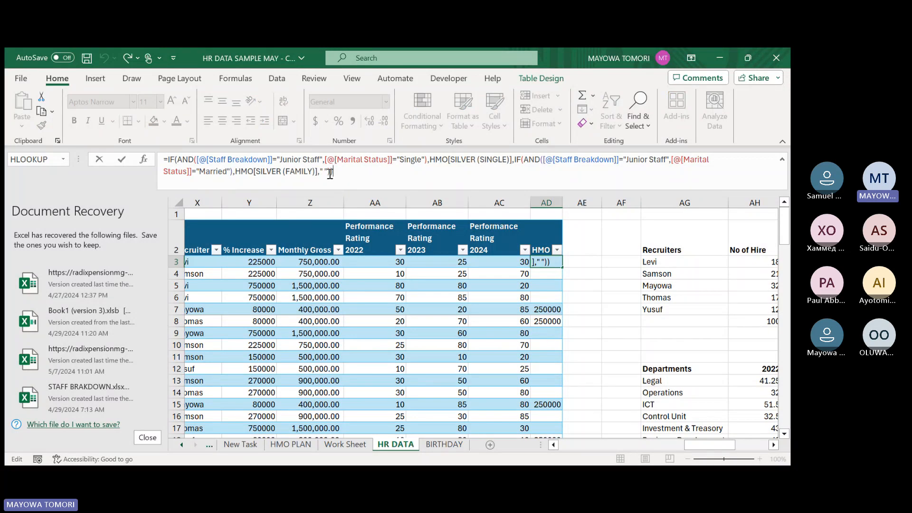
key("BackSpace")
key("BackSpace")
key("BackSpace")
key("BackSpace")
key("BackSpace")
type("IF(and")
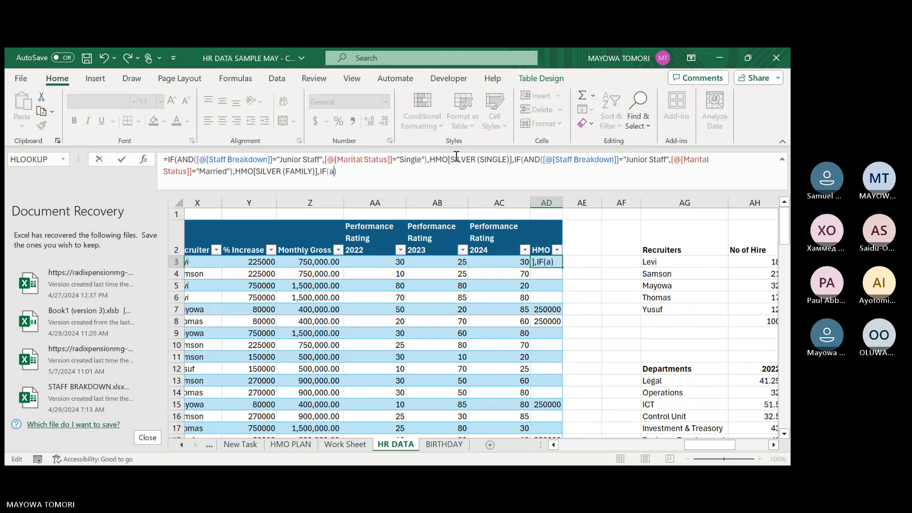
key("Tab")
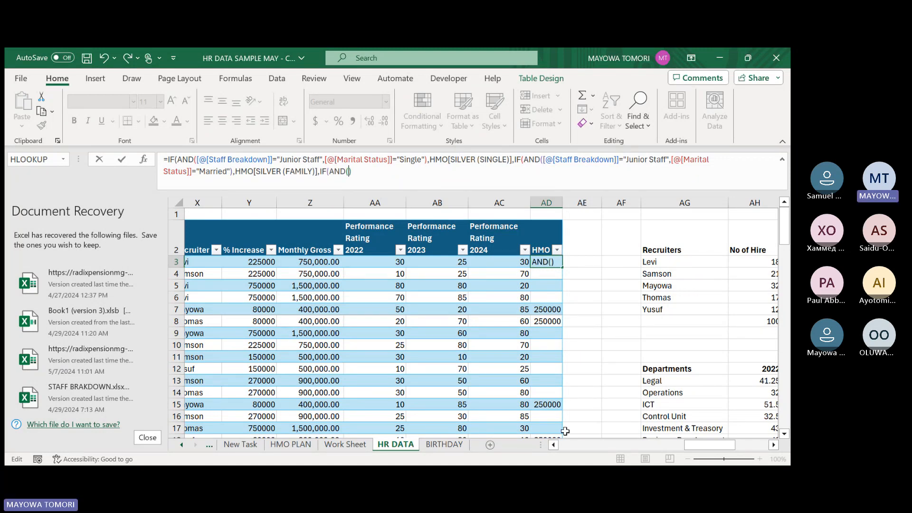
In the third AND test, require this row's Staff Breakdown to equal "Senior Staff" and continue to the next condition.
left_click_drag(686, 443, 647, 450)
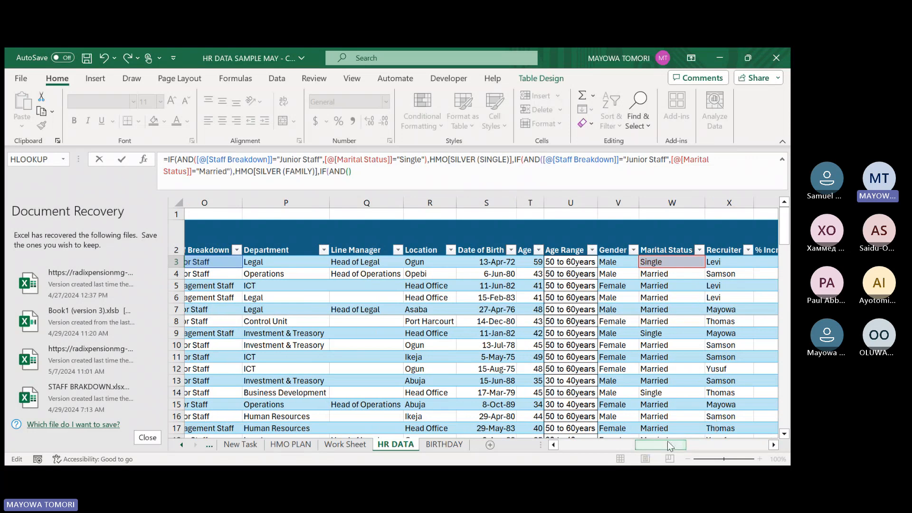
left_click(201, 260)
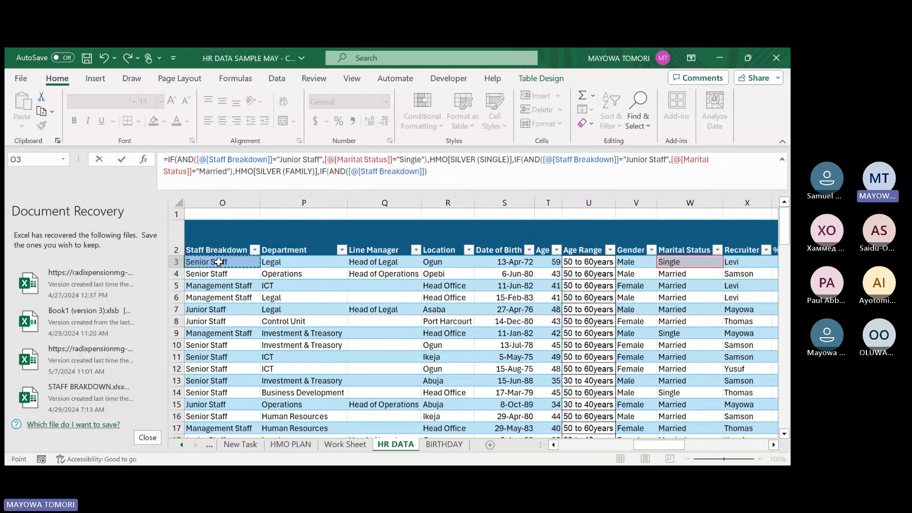
type("=\"")
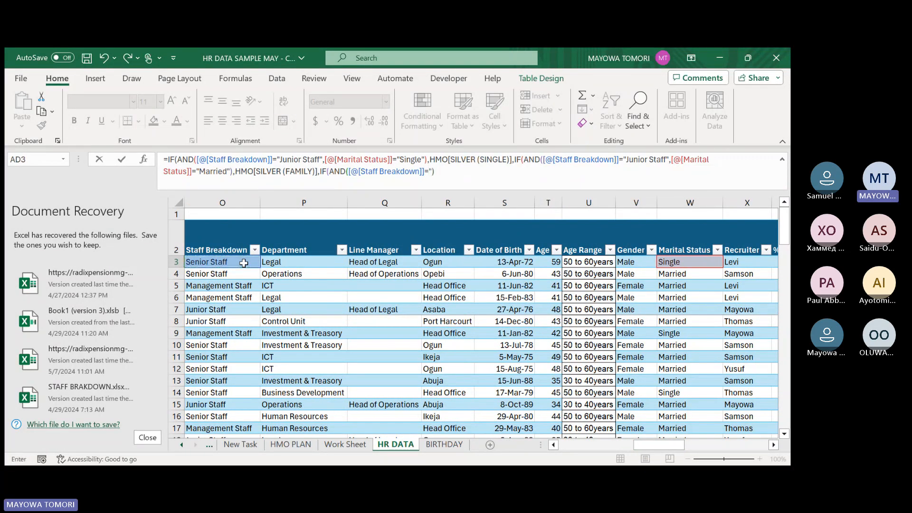
type("Senior Staff\",")
Add the condition that this row's Marital Status equals "Single" to the third AND test.
left_click(675, 260)
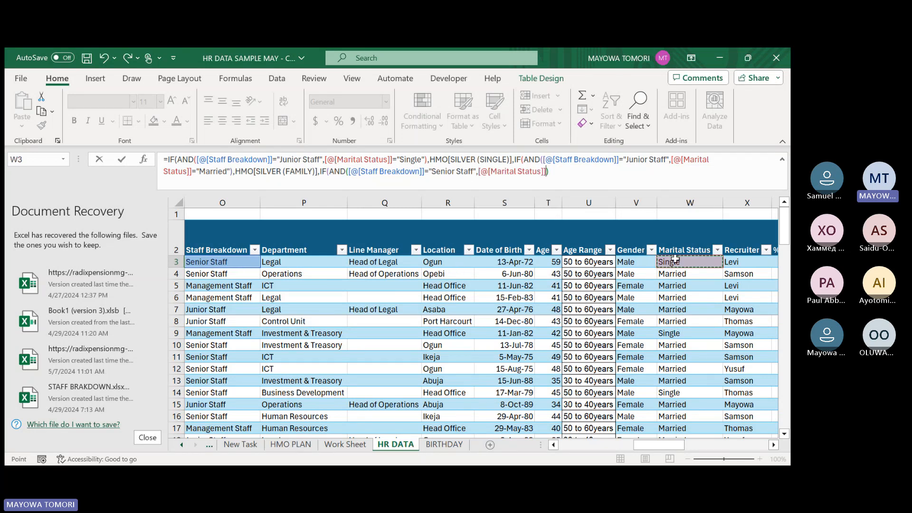
type("=\"Single")
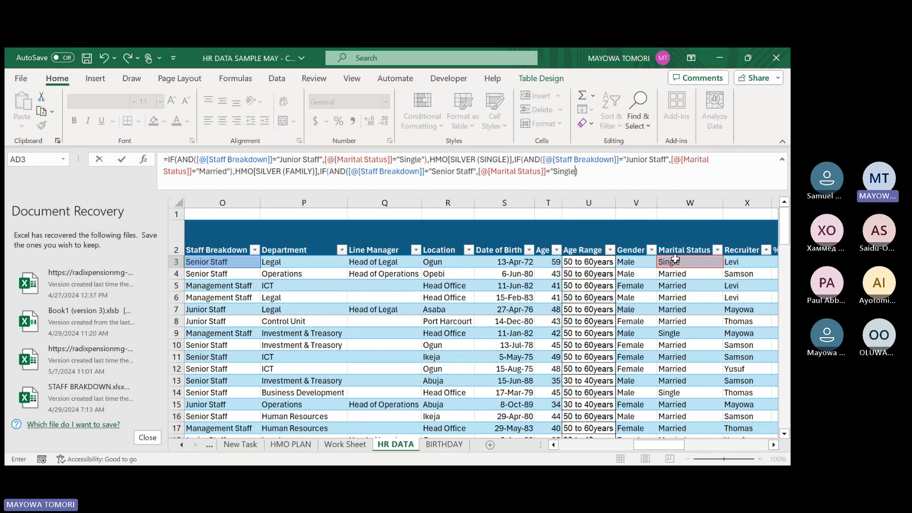
type("\"")
key("Return")
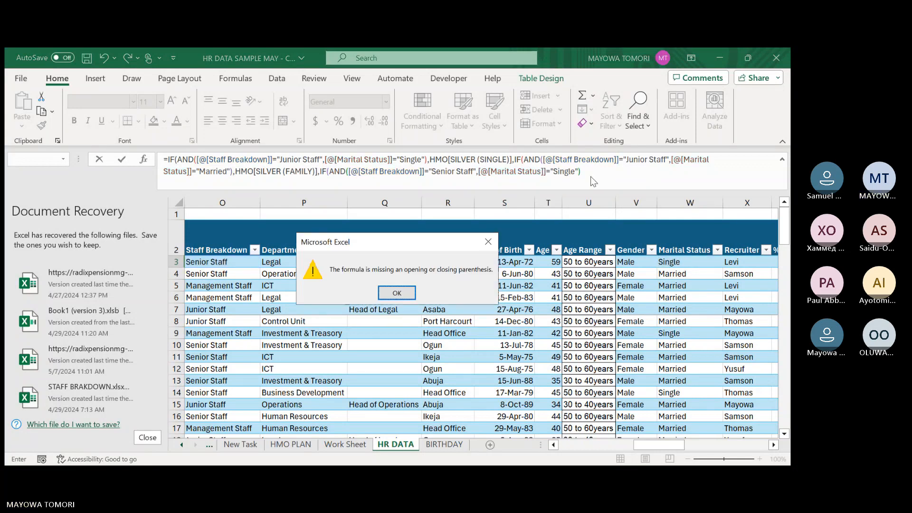
key("Return")
key("Right")
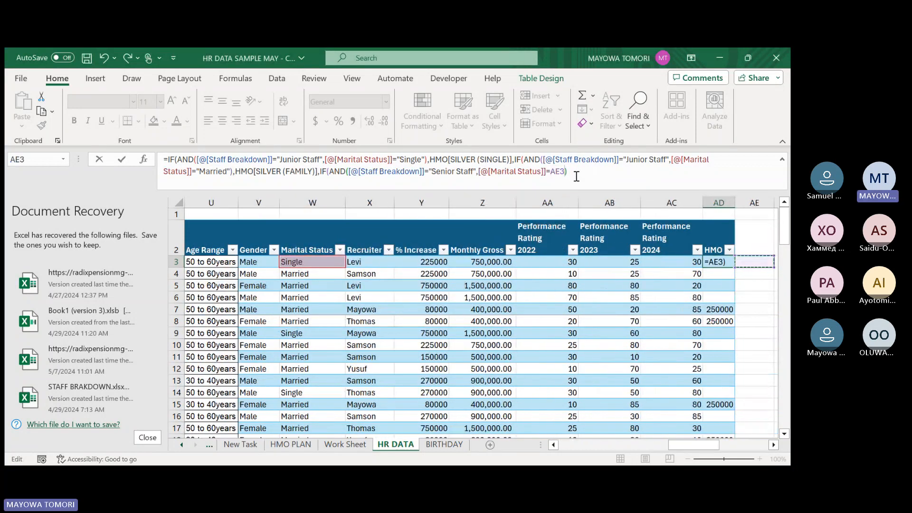
key("ctrl+z")
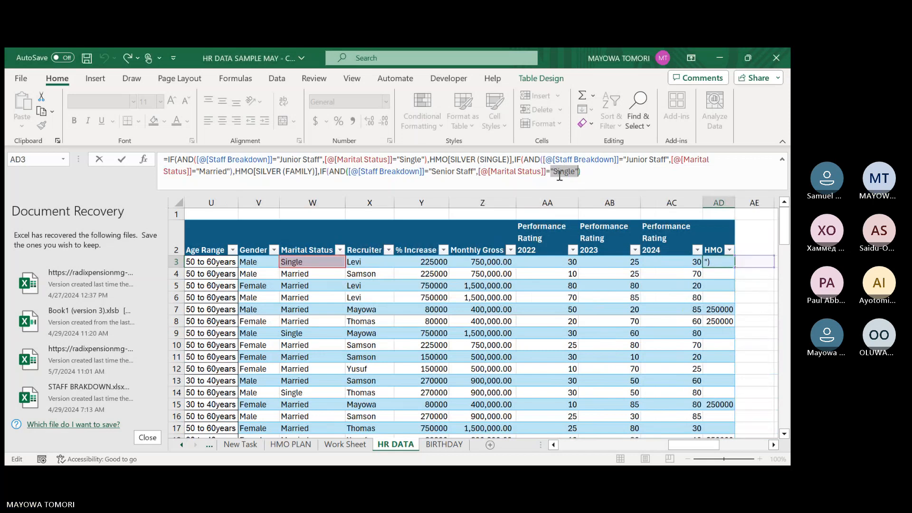
After the third AND test, set the value returned for single senior staff to HMO[GOLD (SINGLE)].
left_click(587, 172)
type(",")
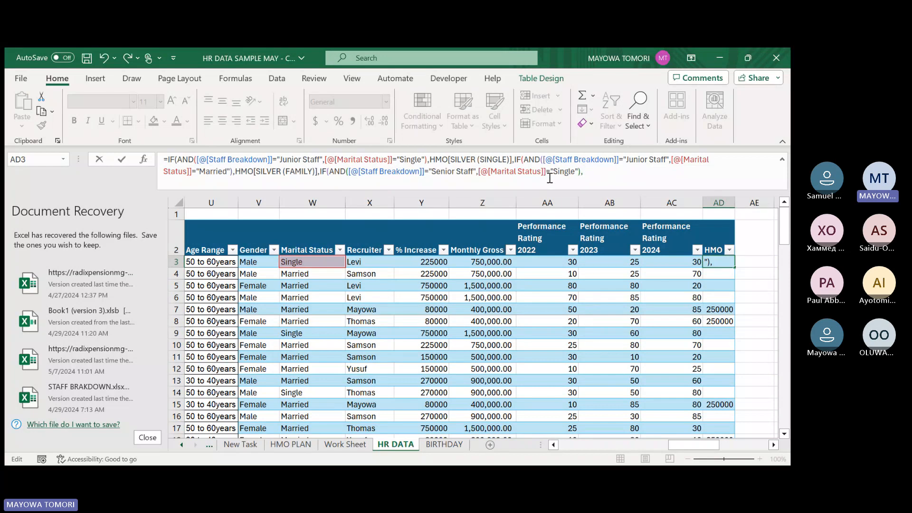
type("hmo")
key("Tab")
key("Tab")
type("]")
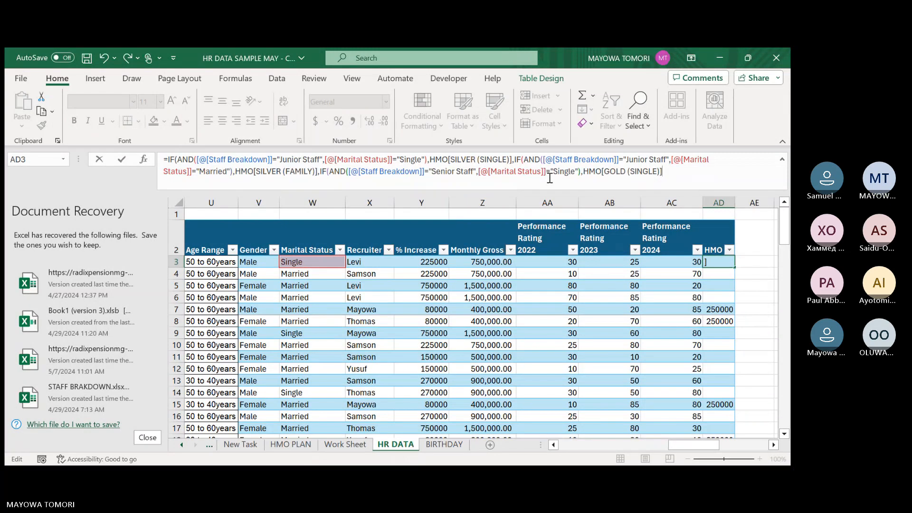
type(",if")
Nest a fourth IF with its own AND test as the false argument of the third IF.
key("Tab")
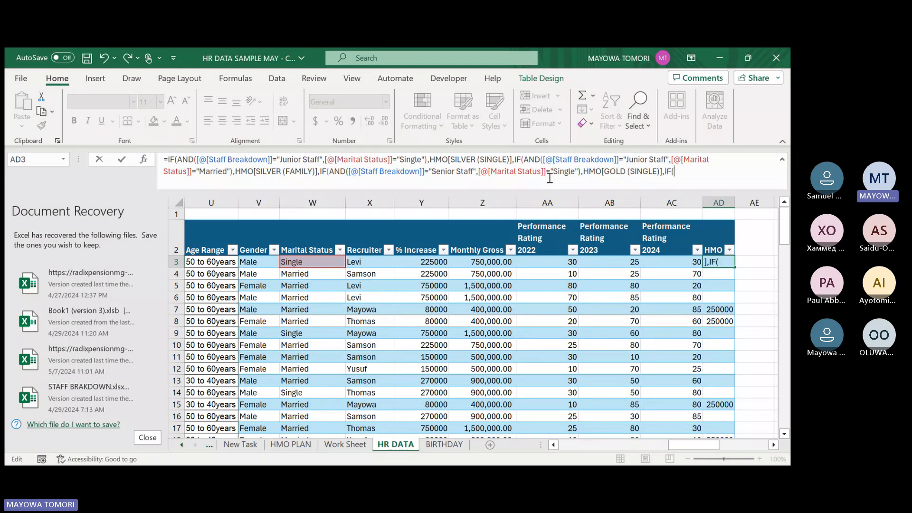
type("an")
key("Tab")
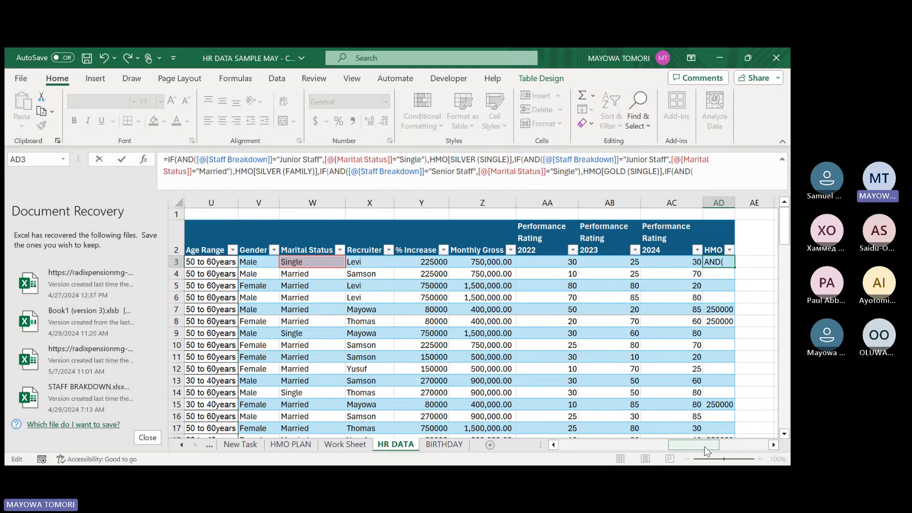
In the fourth AND test, compare this row's Staff Breakdown with Senior Staff and continue to the next condition.
left_click_drag(705, 447, 664, 444)
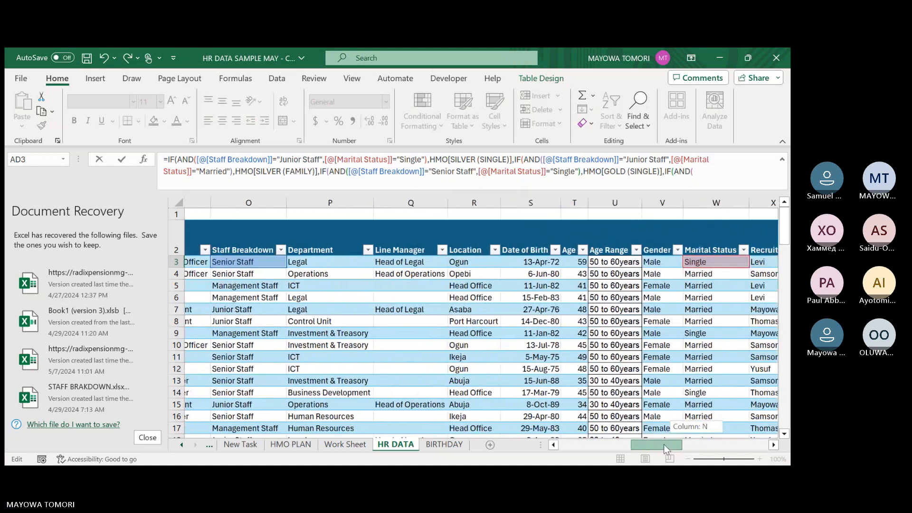
left_click(228, 262)
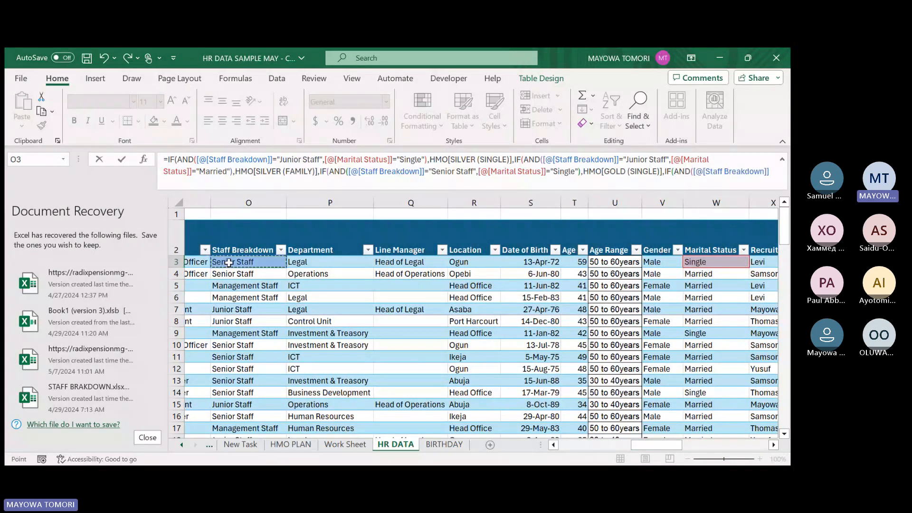
type("=Seni")
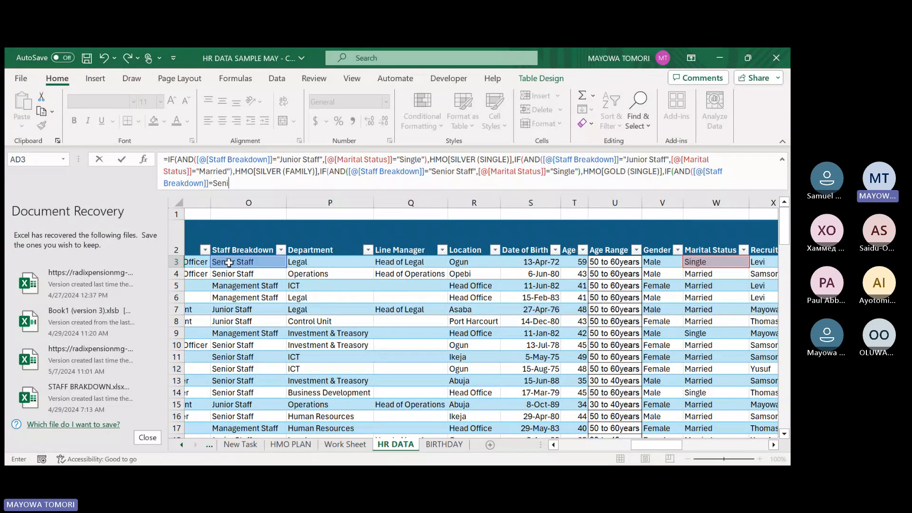
type("ror Staff\",")
left_click(701, 262)
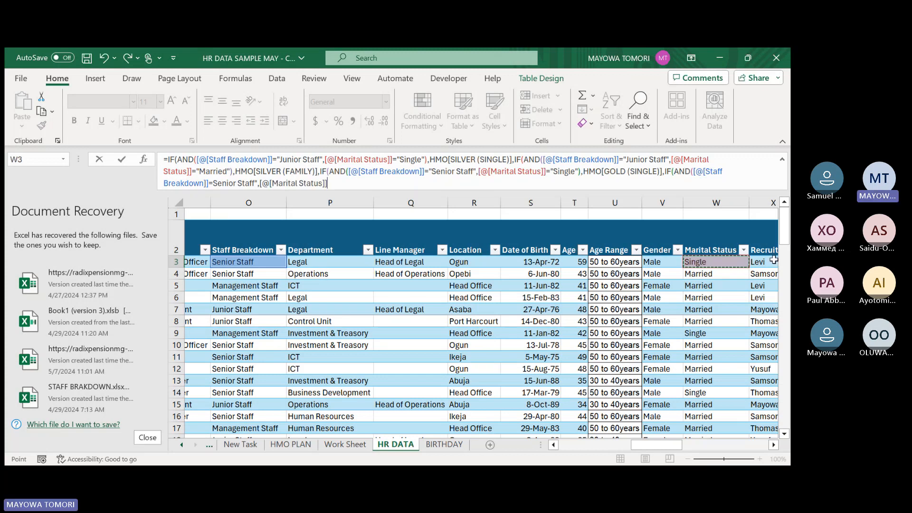
type("=")
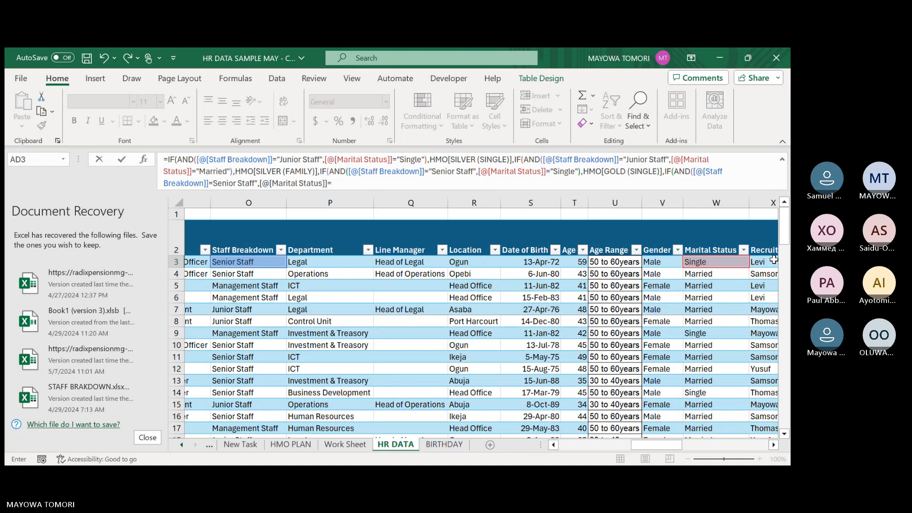
key("BackSpace")
key("BackSpace")
key("BackSpace")
key("BackSpace")
key("BackSpace")
key("BackSpace")
key("BackSpace")
key("BackSpace")
key("BackSpace")
key("BackSpace")
key("BackSpace")
key("BackSpace")
key("BackSpace")
key("BackSpace")
key("BackSpace")
key("BackSpace")
key("BackSpace")
key("BackSpace")
key("BackSpace")
key("BackSpace")
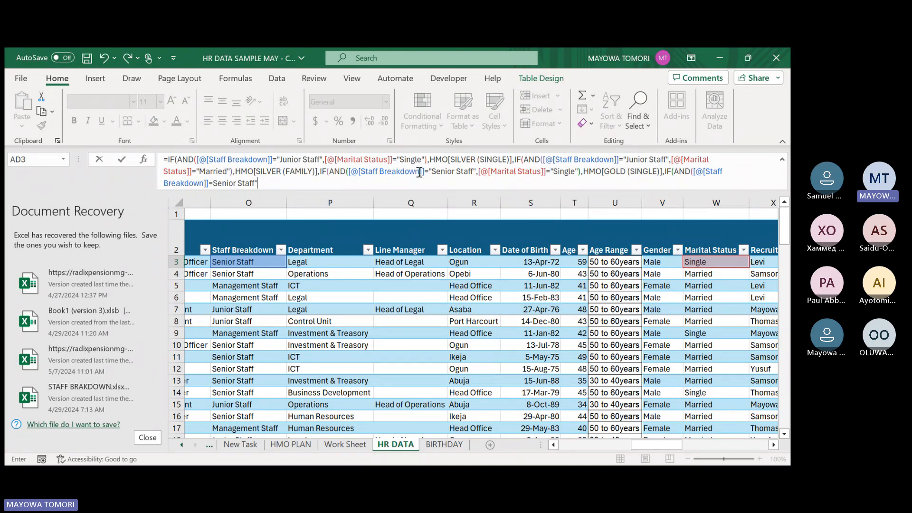
Add the missing opening quotation mark before Senior Staff in the fourth AND test and continue to its second condition.
left_click(244, 177)
left_click(261, 184)
type(",")
Set the second condition of the fourth AND test to this row's Marital Status equal to "Married".
left_click(710, 261)
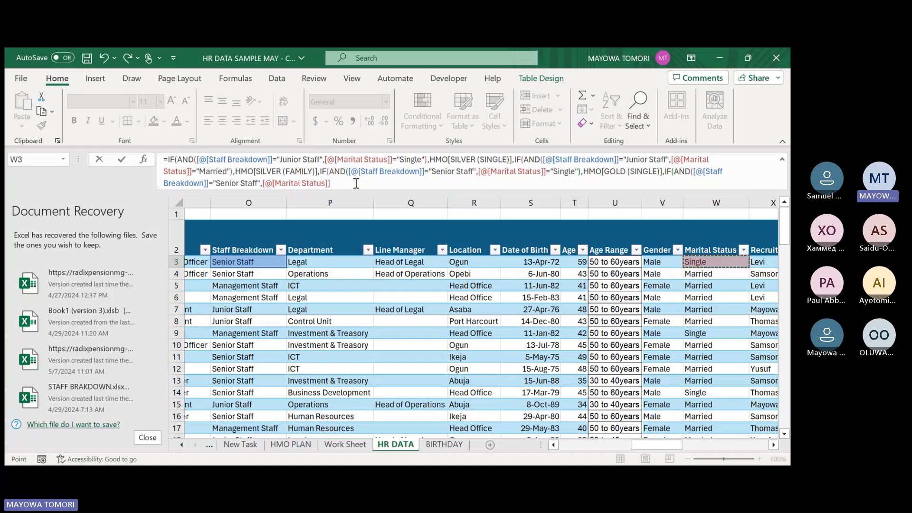
type("=\"Marr")
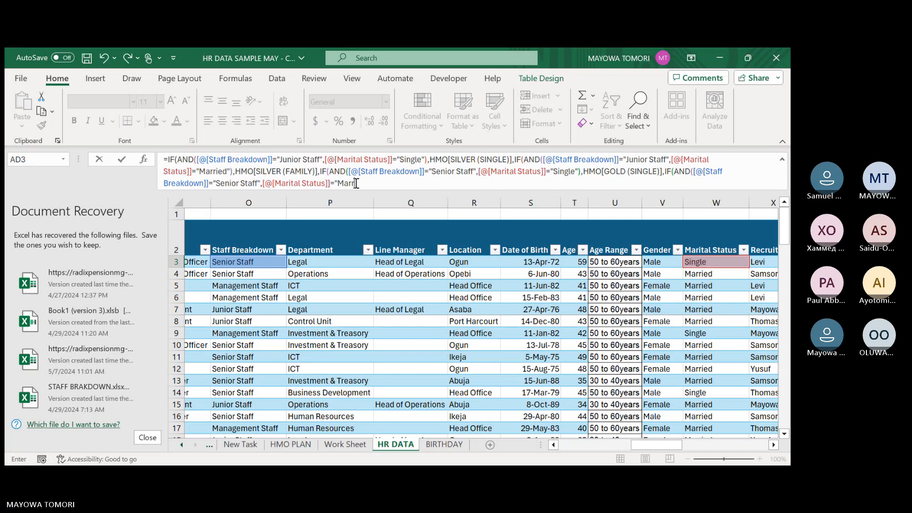
type("ied\"")
Try to finish the formula with HMO[GOLD (FAMILY) for married senior staff, a space as fallback, and three closing parentheses.
type("),hmo")
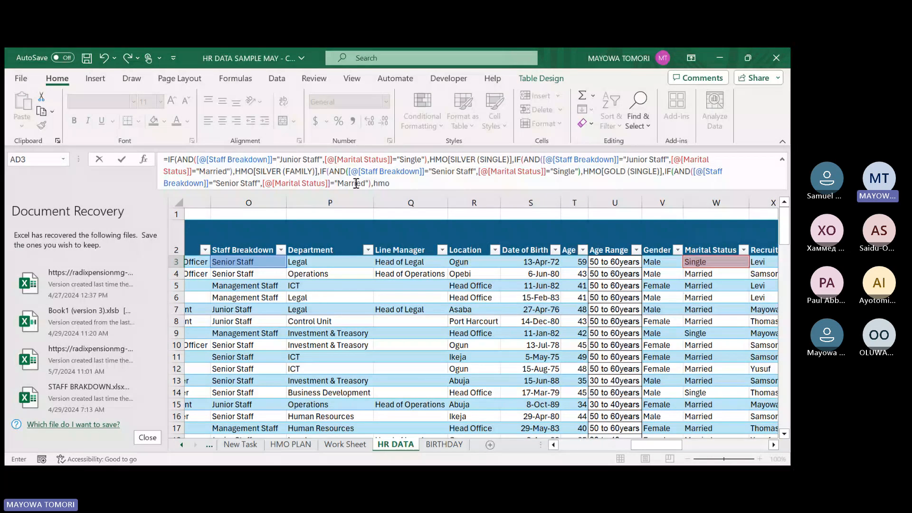
key("Tab")
type("[GOLD (FAMILY)")
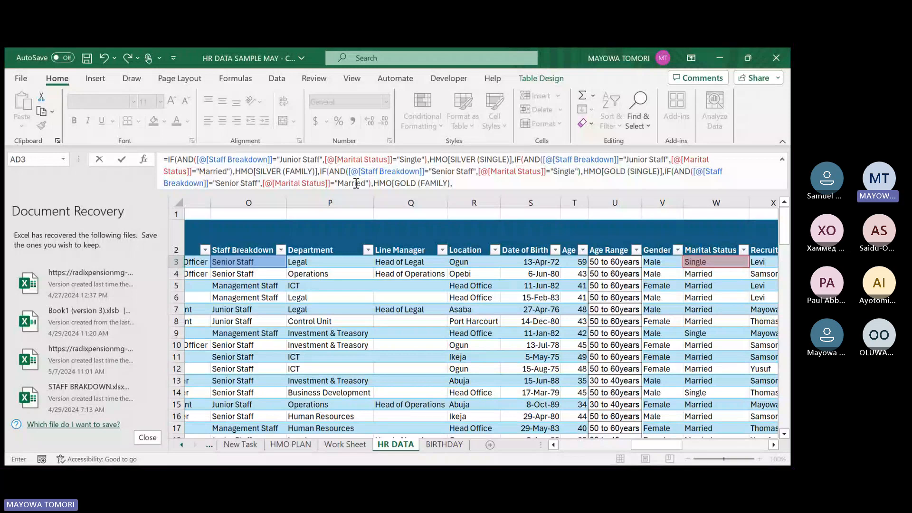
type(",\" \")))")
key("Return")
key("Return")
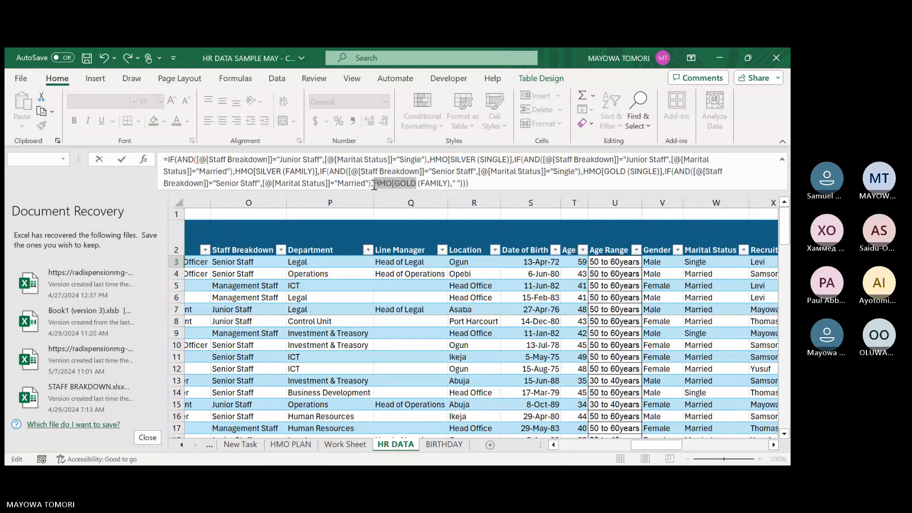
Remove the faulty arguments after the fourth AND test and restore its ending as "Married" with a closing parenthesis.
left_click(373, 185)
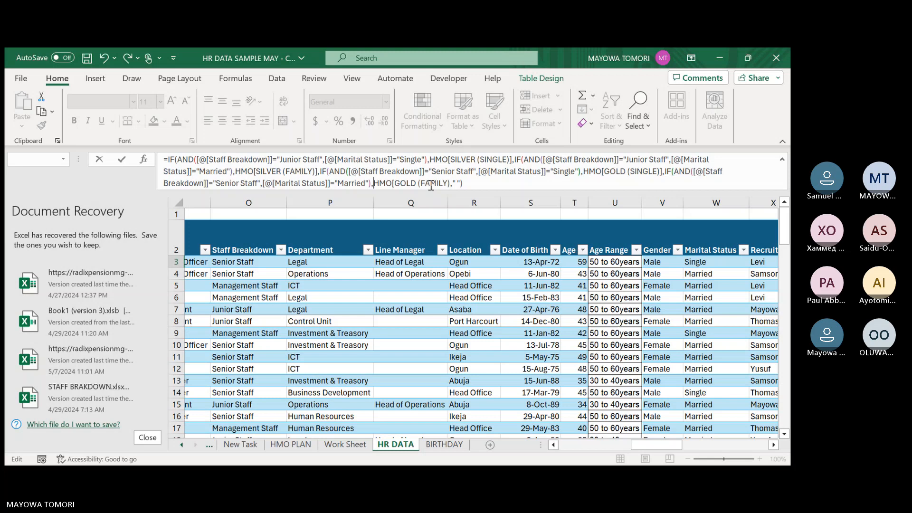
left_click_drag(463, 183, 355, 184)
key("BackSpace")
type("ied\")")
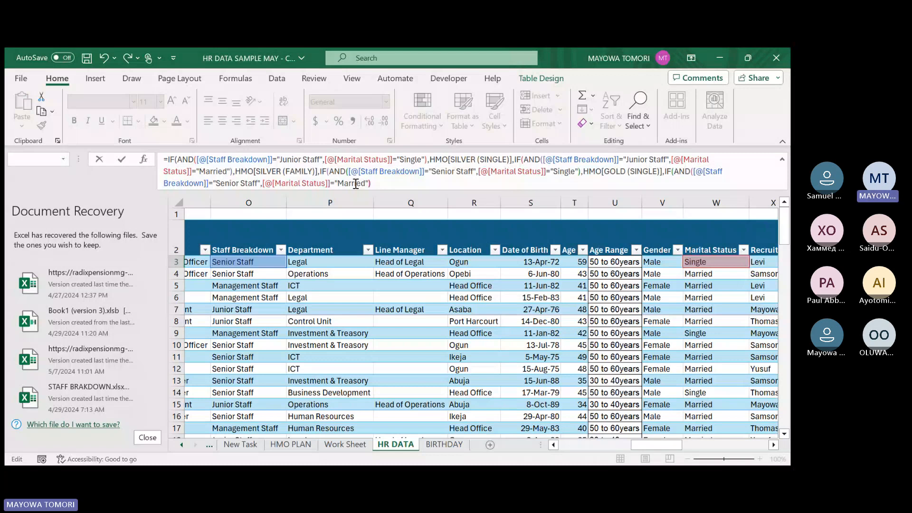
type(",HMO")
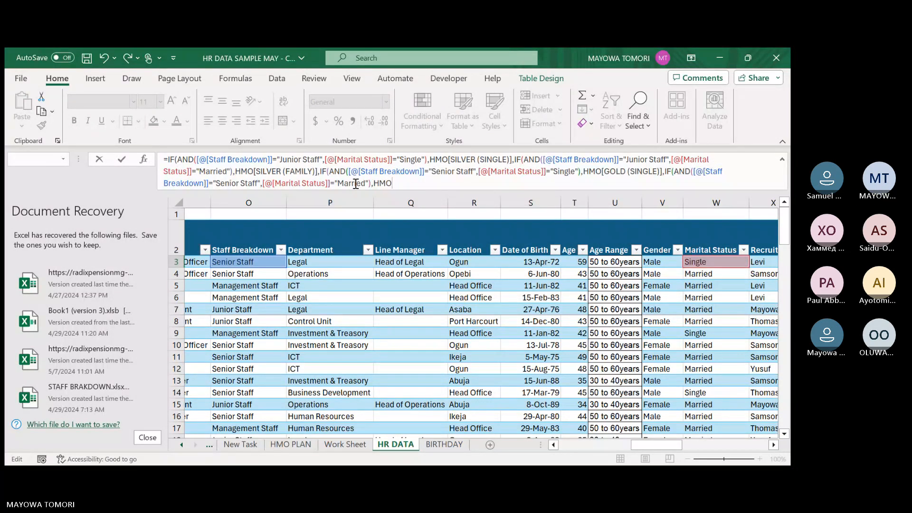
type("[")
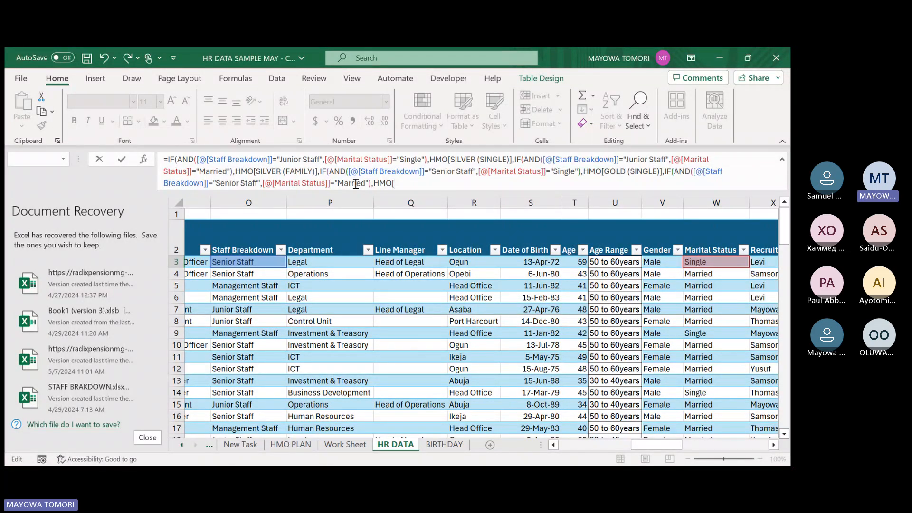
After the fourth AND test, set the value returned for married senior staff to HMO[GOLD (FAMILY)].
key("Tab")
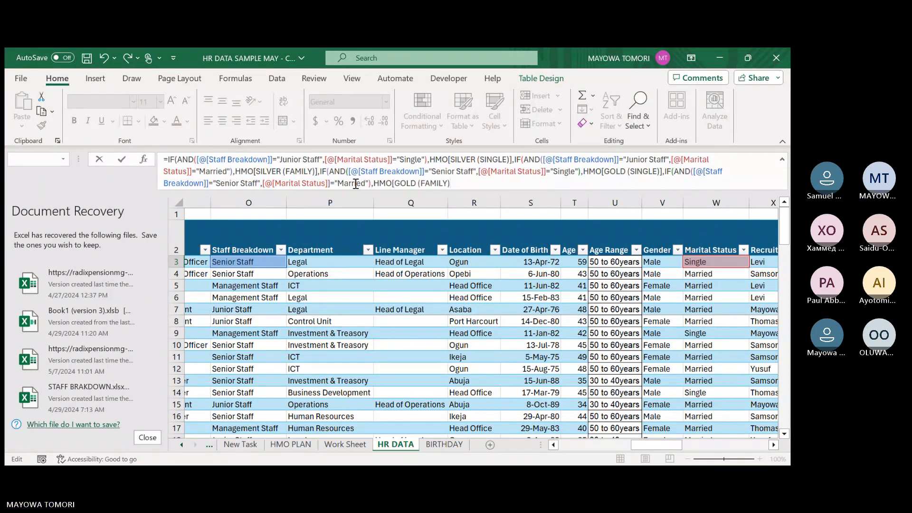
type("],")
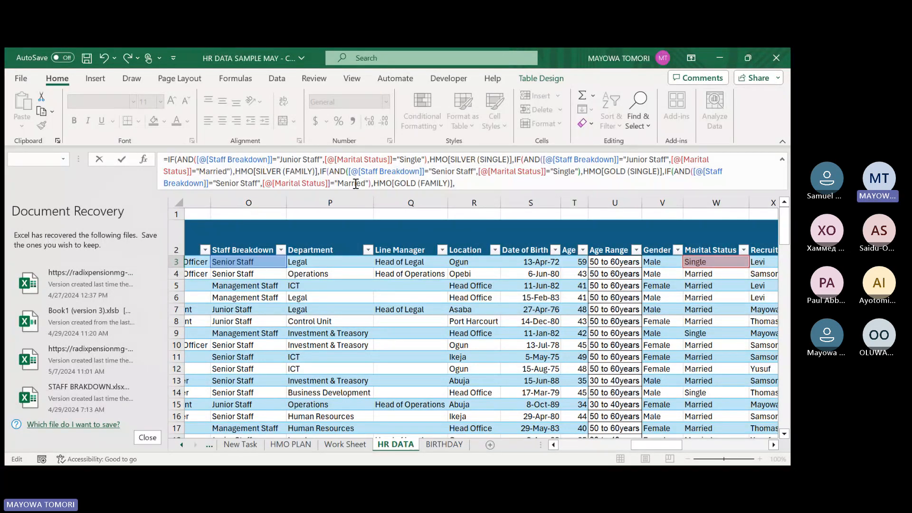
type("\" \")")
Return a single space when no test matches, close all four nested IF functions, and commit the formula to the HMO column.
key("Return")
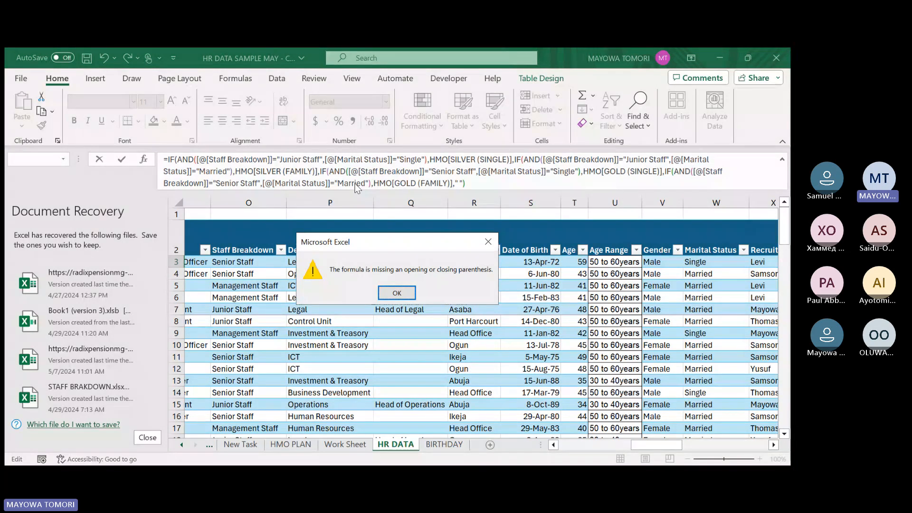
key("Return")
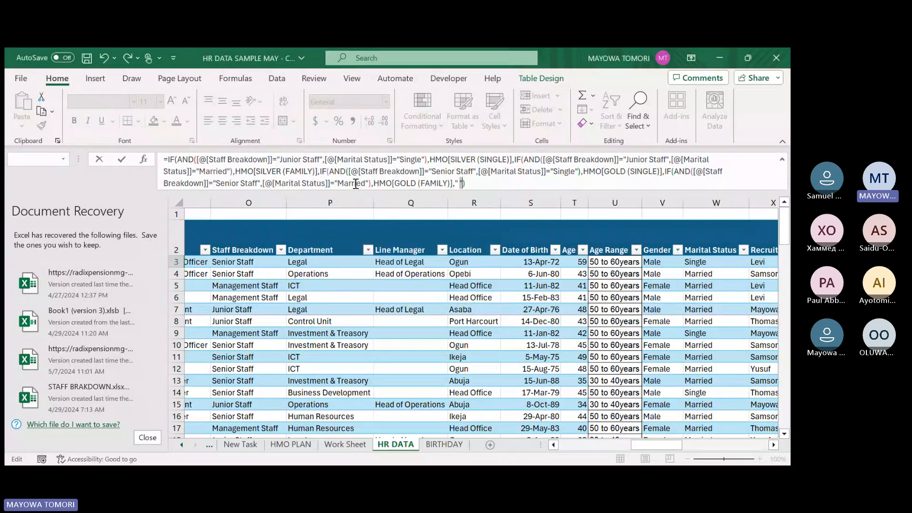
key("Right")
key("Right")
type(")")
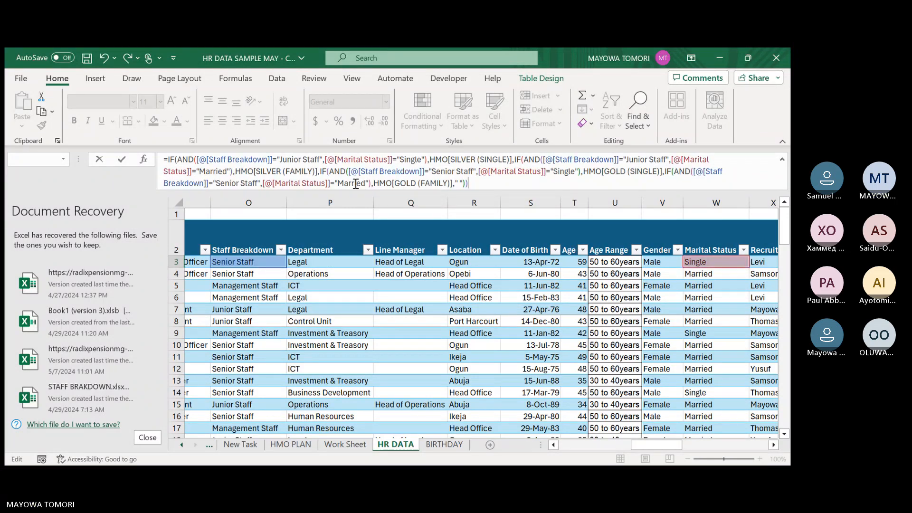
type("))")
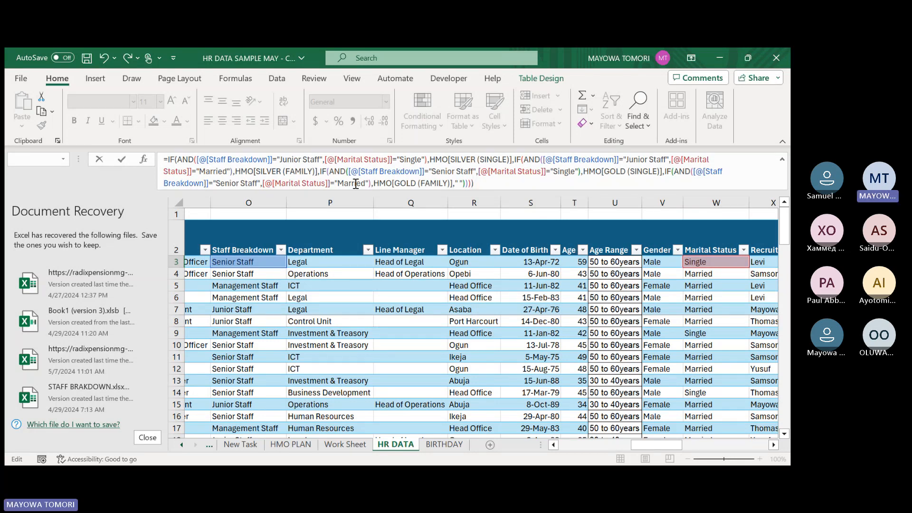
key("Return")
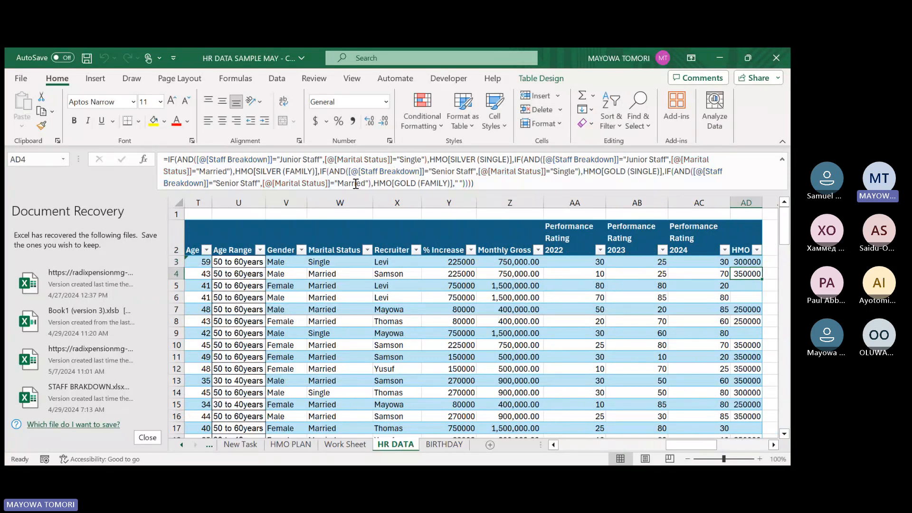
Check the HMO column's results and the nested formula behind them, including the blank entries in rows 5 and 17.
left_click(747, 261)
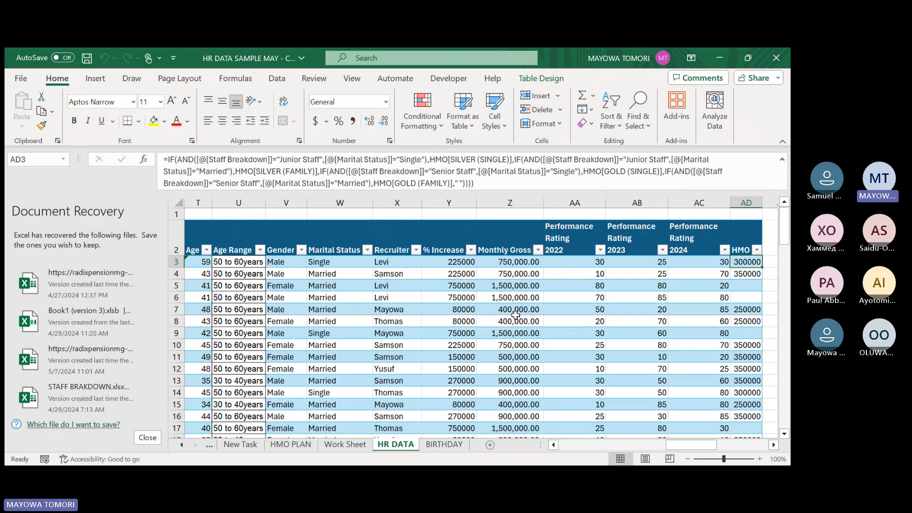
left_click(741, 286)
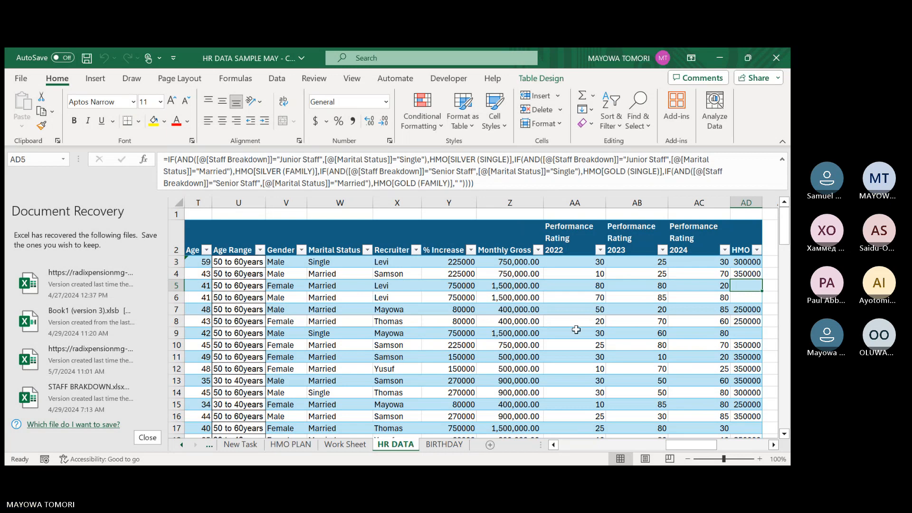
scroll(576, 330, "down", 3)
left_click(747, 320)
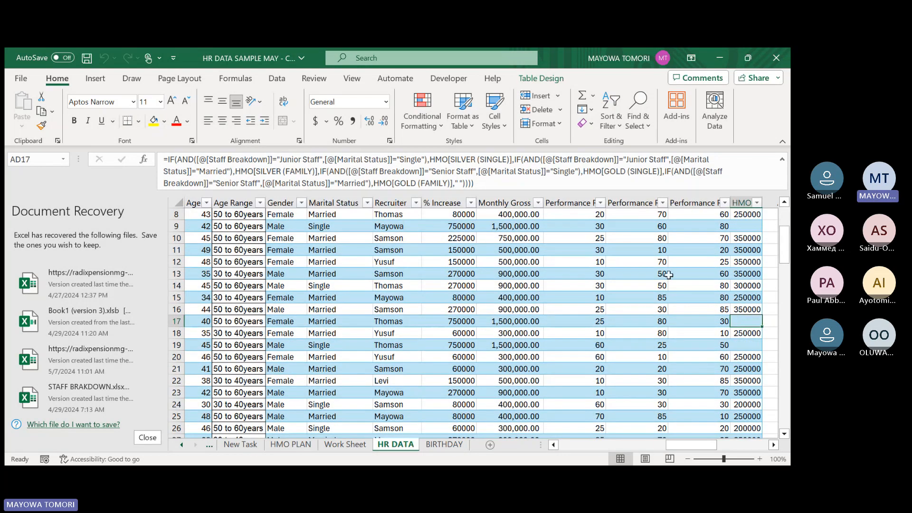
left_click(465, 185)
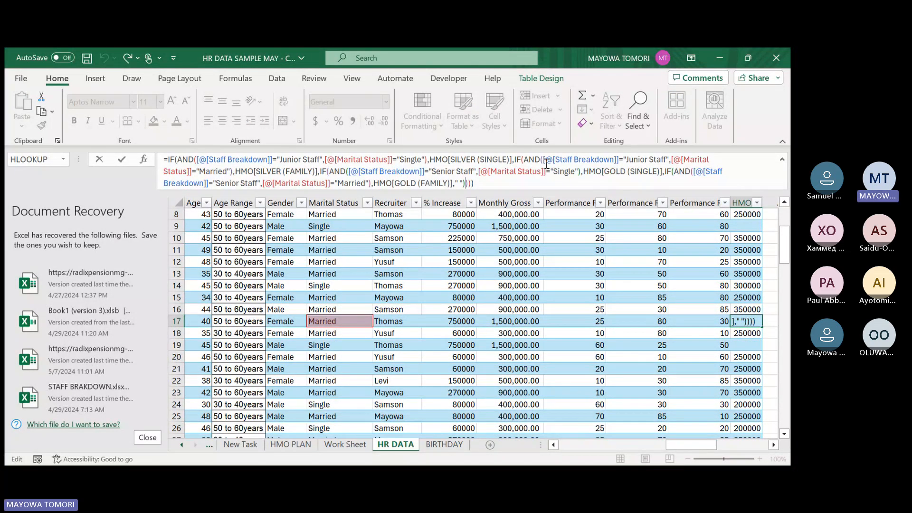
key("Return")
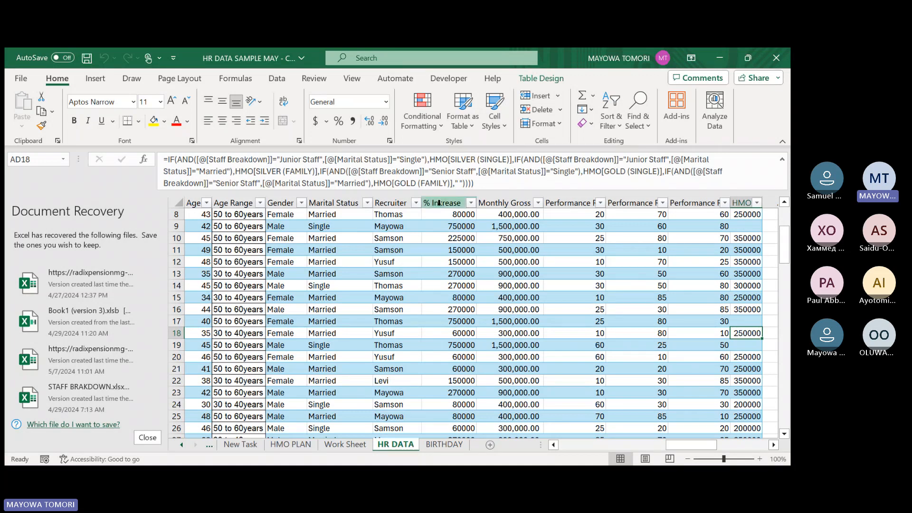
left_click(554, 180)
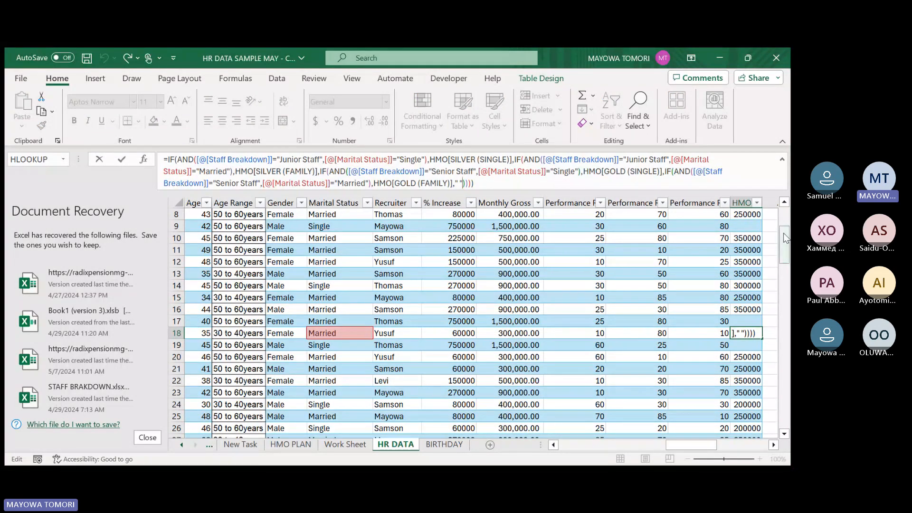
left_click(484, 182)
key("Return")
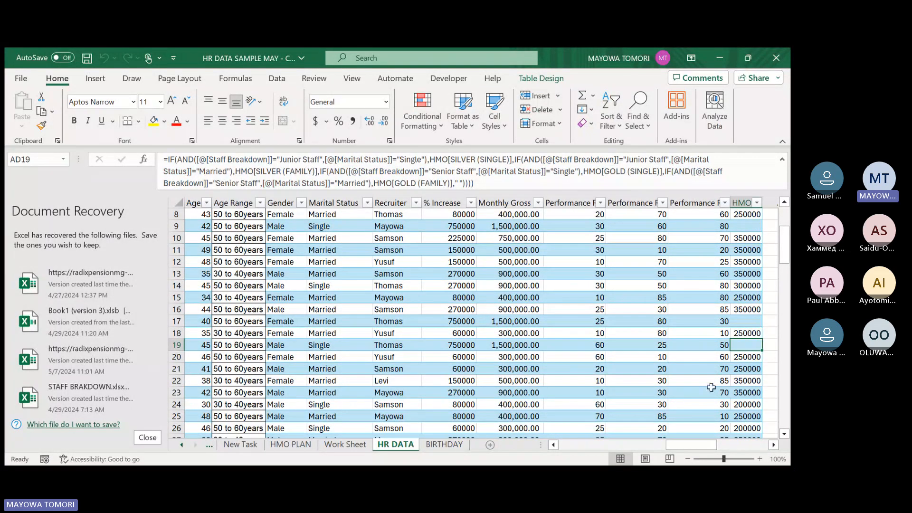
left_click_drag(690, 446, 719, 433)
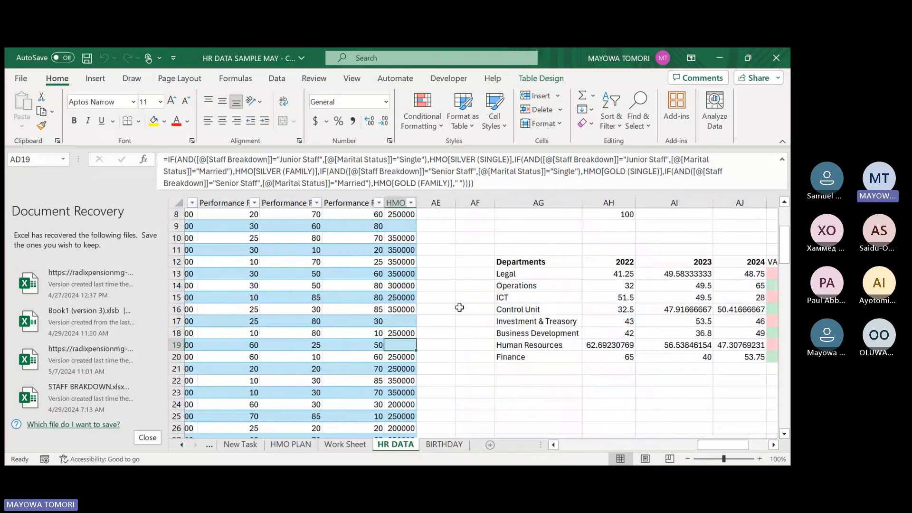
left_click(426, 214)
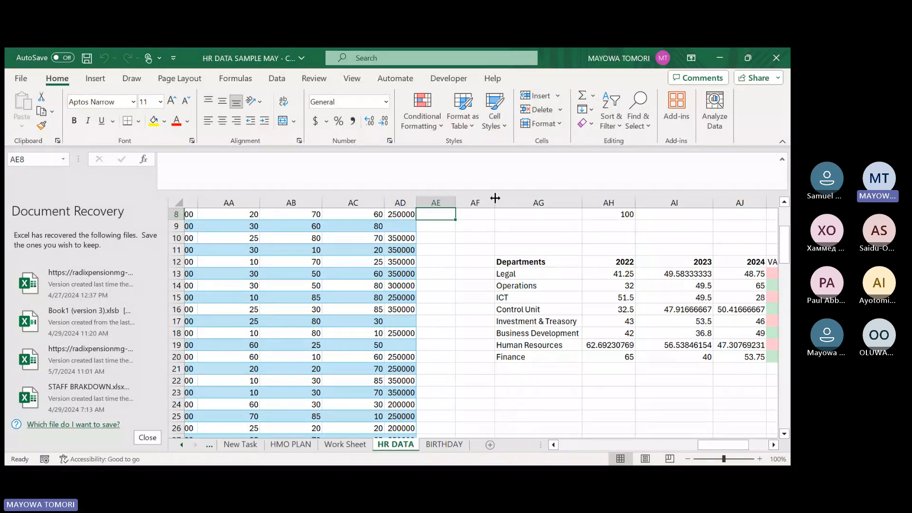
scroll(432, 228, "up", 3)
left_click(430, 262)
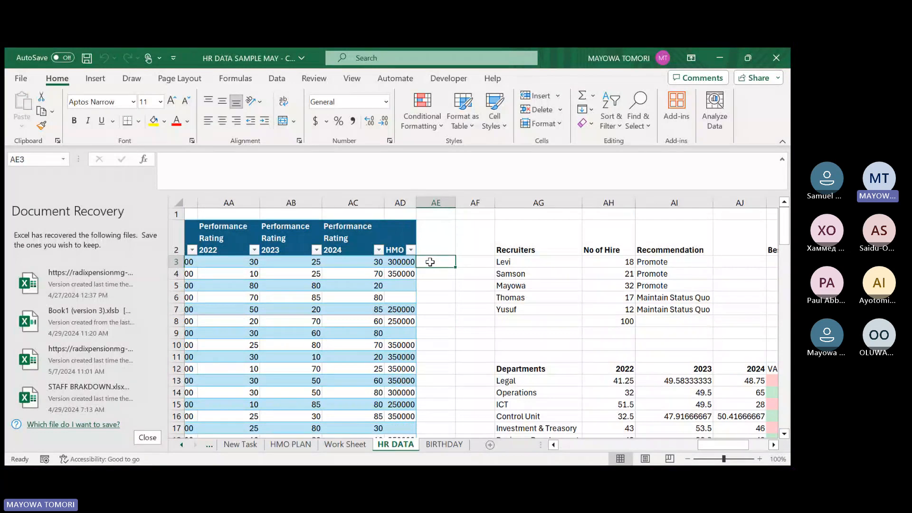
left_click(400, 263)
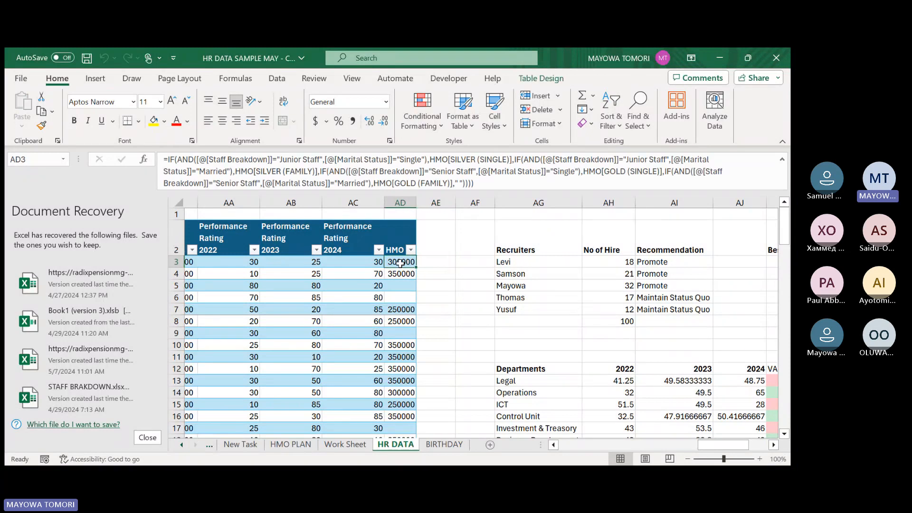
left_click(433, 264)
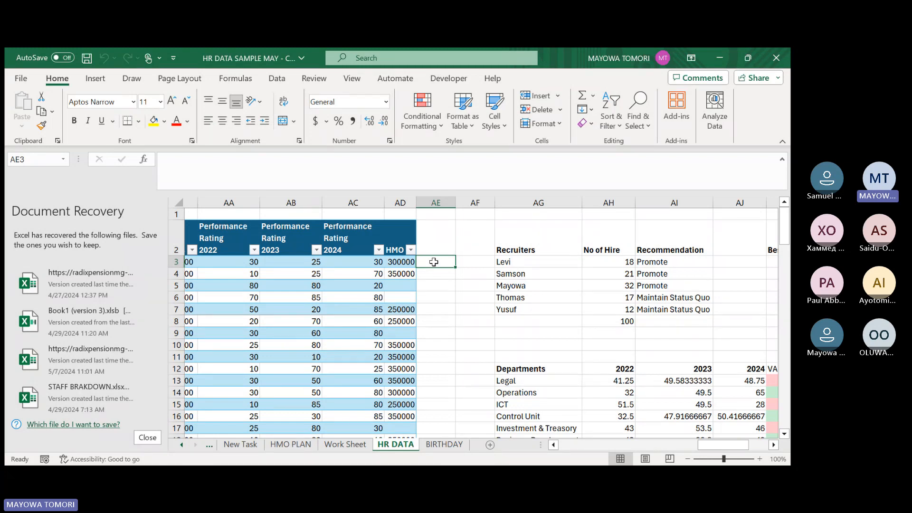
left_click(407, 261)
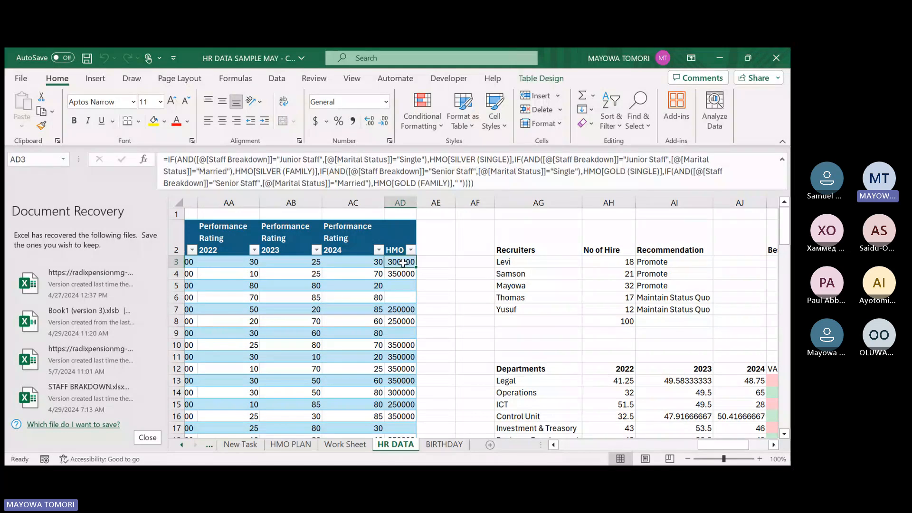
left_click(428, 260)
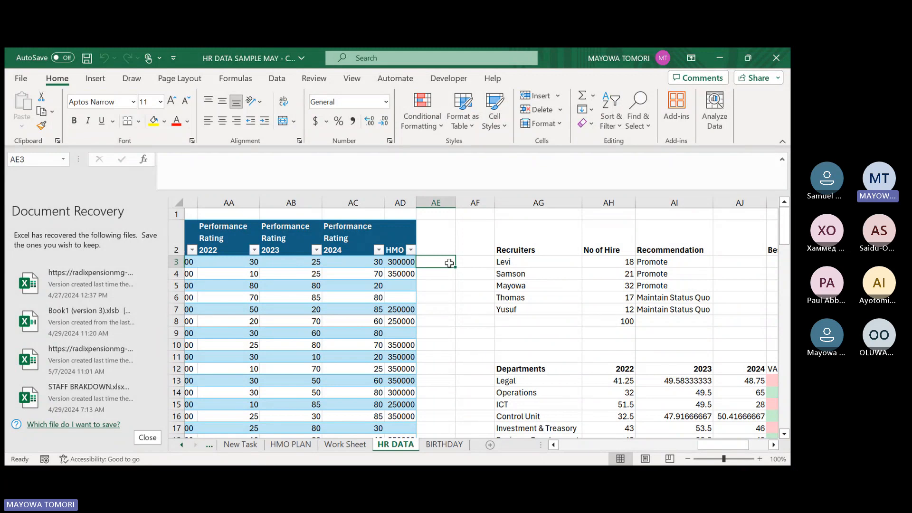
type("=")
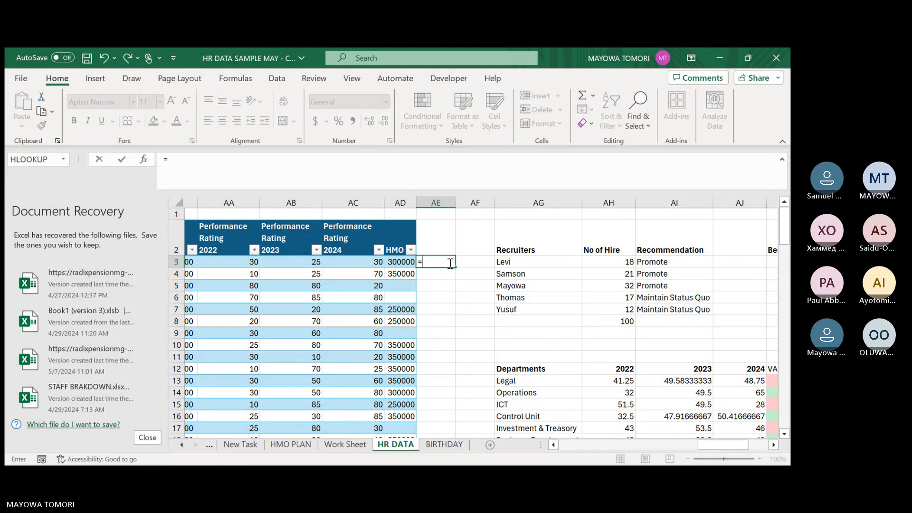
key("Escape")
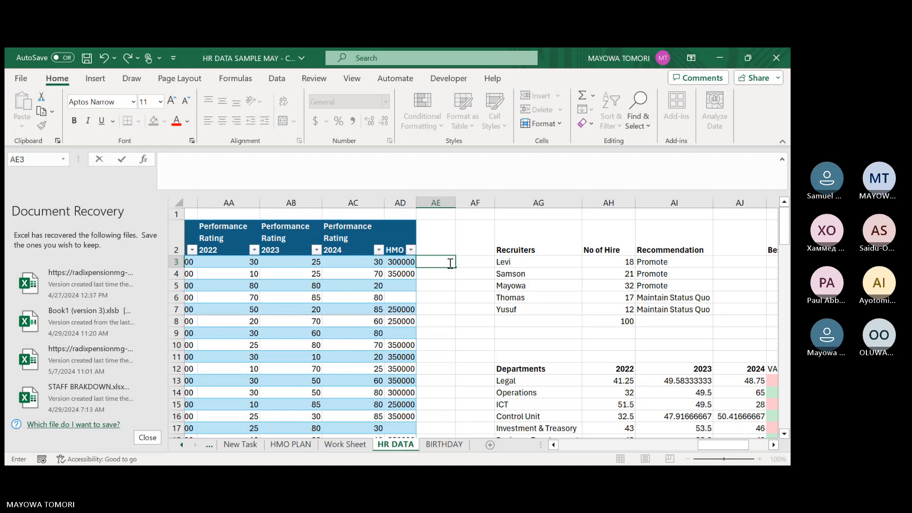
Look over the HMO PLAN and BIRTHDAY sheets and return to the HR DATA sheet.
left_click(292, 446)
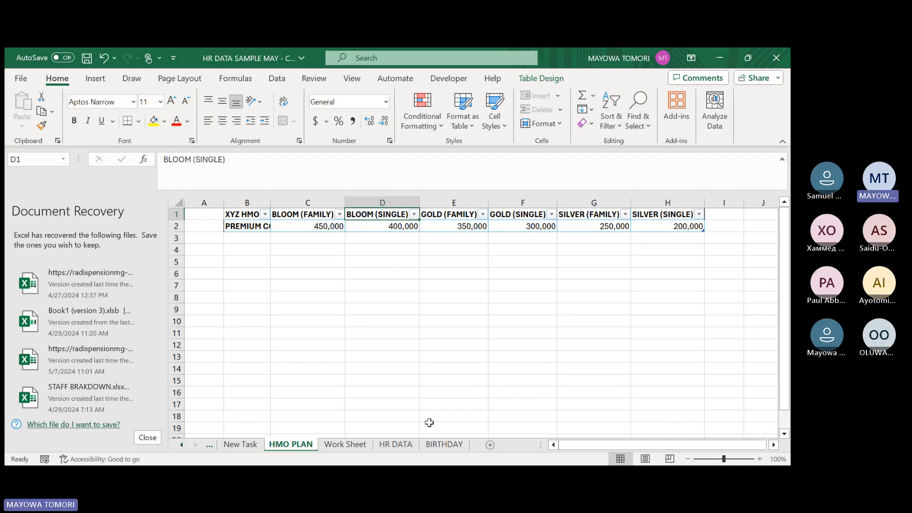
left_click(441, 445)
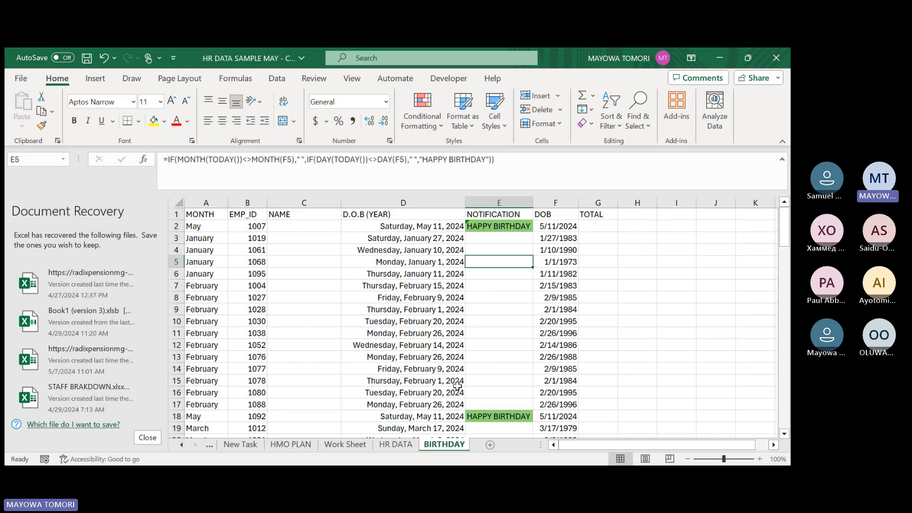
left_click(394, 444)
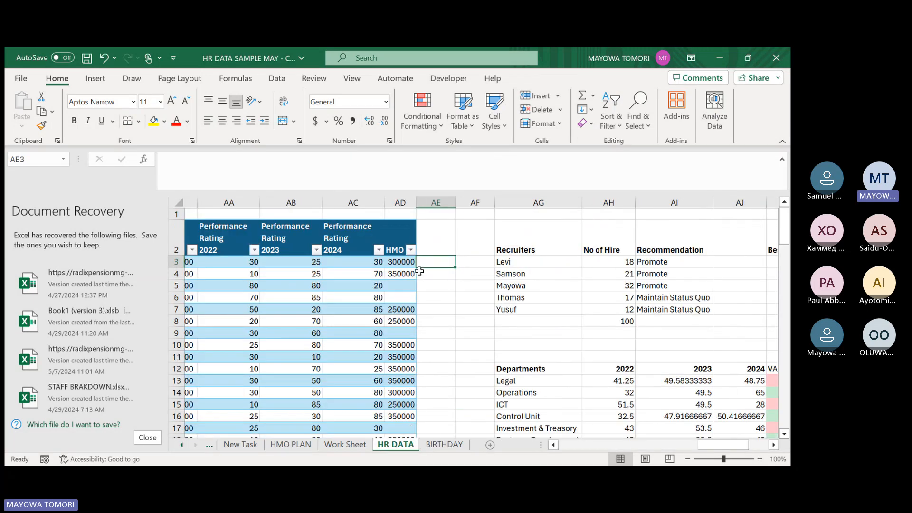
type("=")
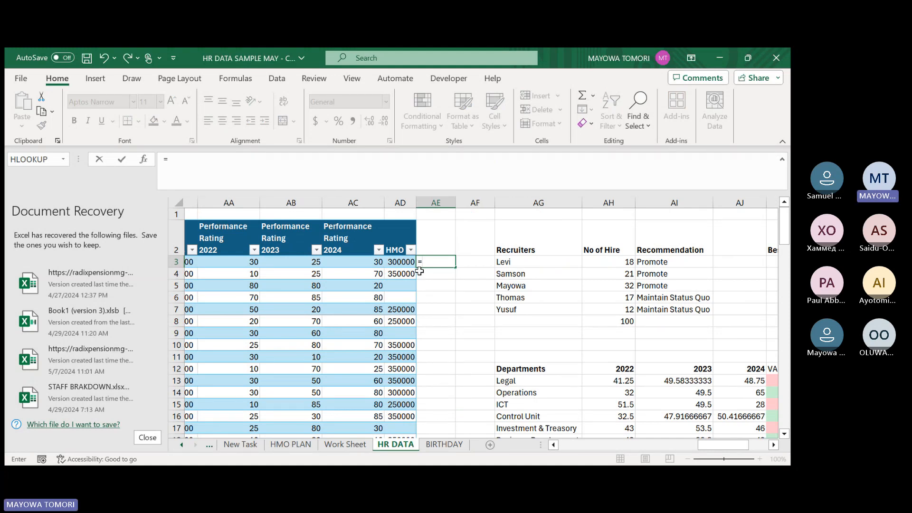
type("IF(")
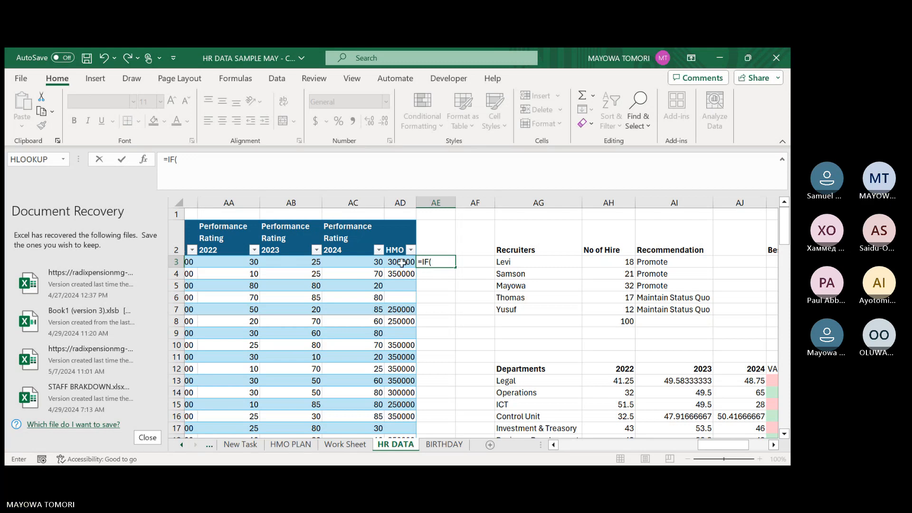
left_click(401, 262)
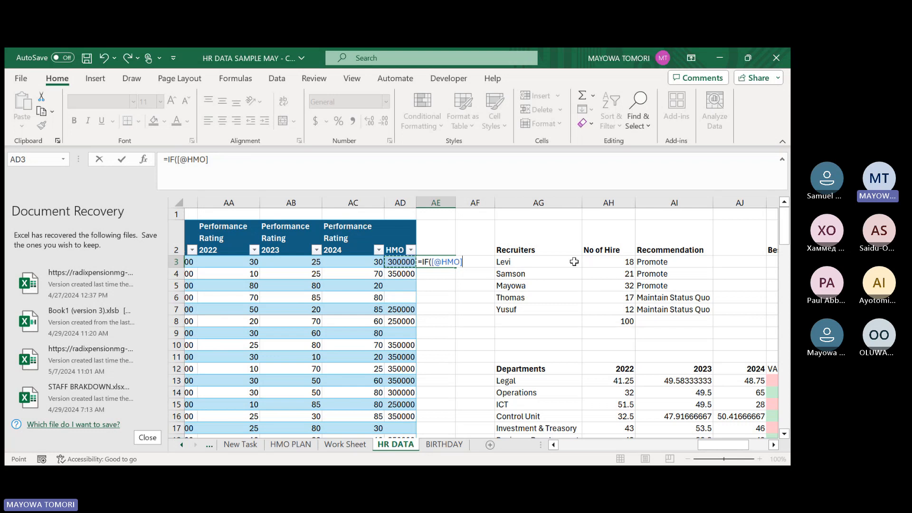
key("BackSpace")
key("BackSpace")
key("BackSpace")
key("BackSpace")
key("BackSpace")
key("BackSpace")
key("BackSpace")
key("BackSpace")
key("BackSpace")
key("BackSpace")
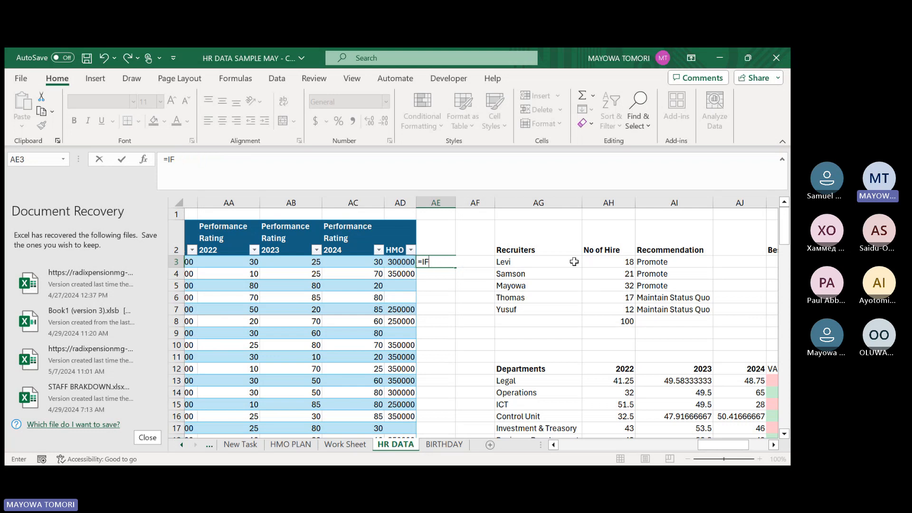
key("Return")
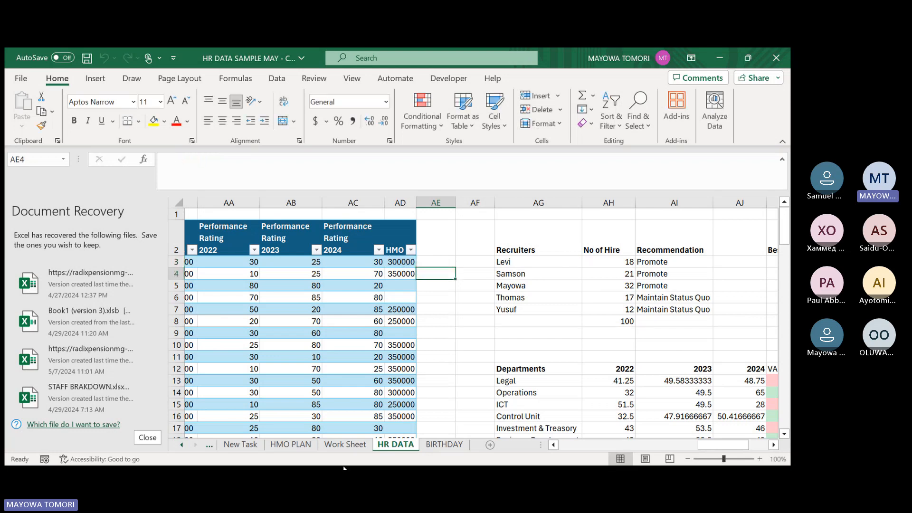
Copy the premium table B1:H2 on the HMO PLAN sheet and paste it as formulas at B5.
left_click(285, 447)
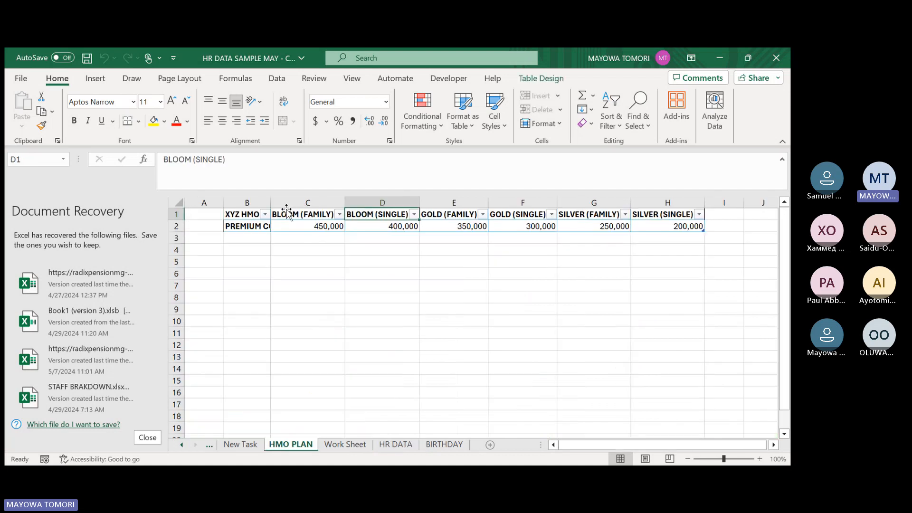
left_click_drag(238, 214, 669, 227)
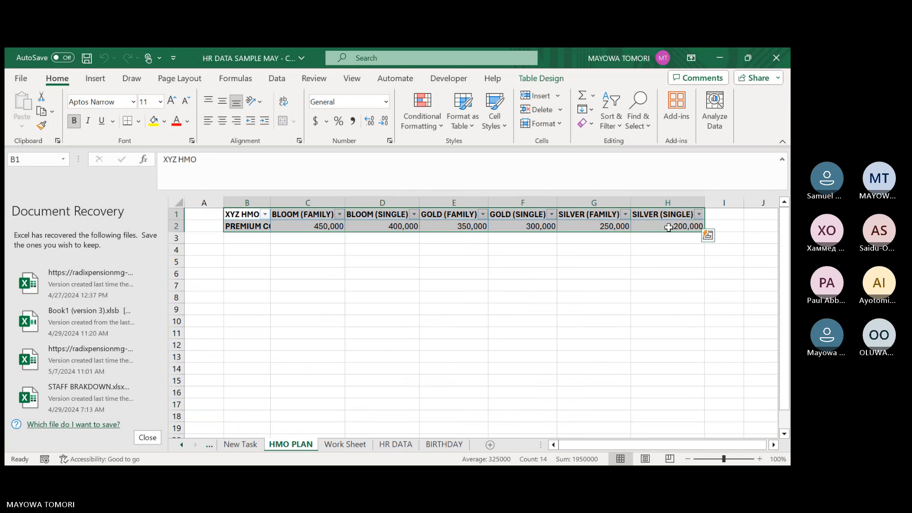
key("ctrl+c")
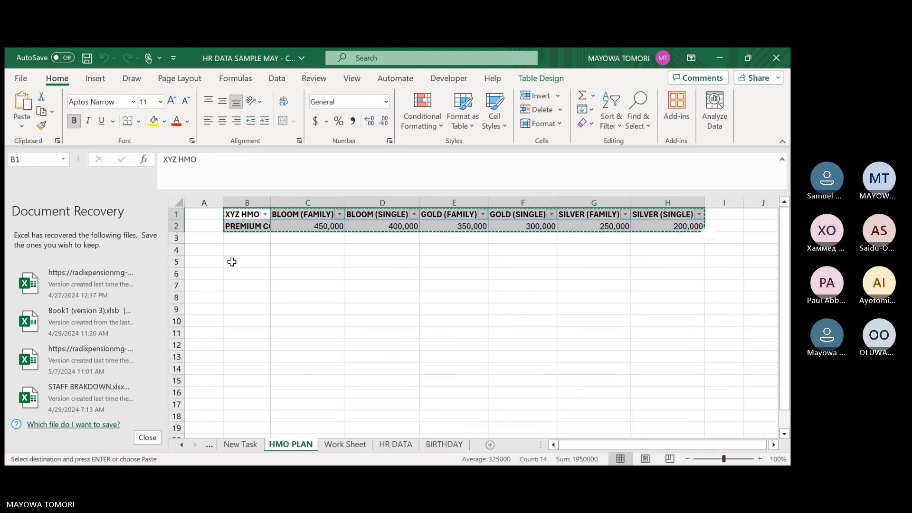
left_click(236, 264)
right_click(236, 264)
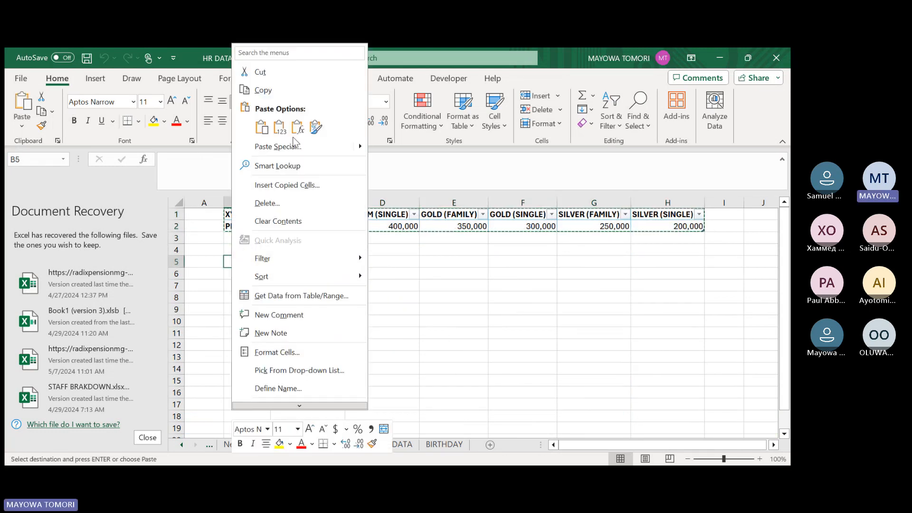
mouse_move(361, 147)
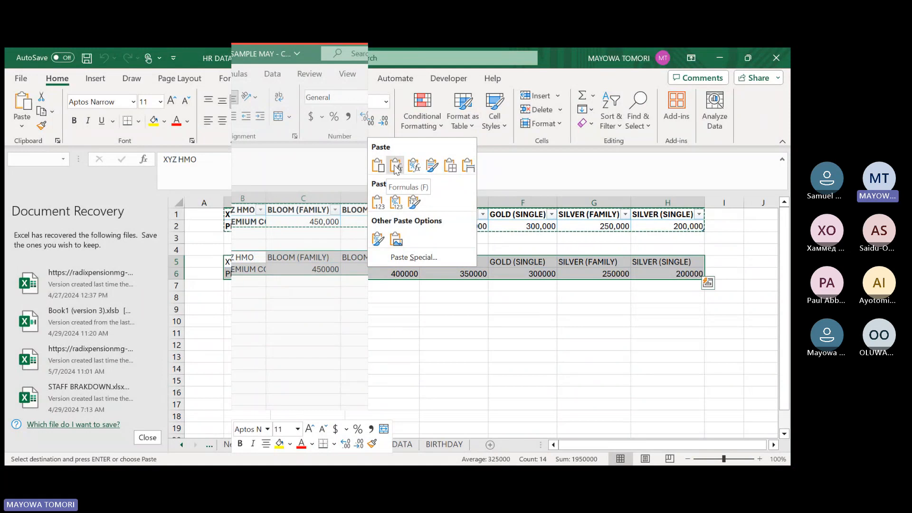
left_click(395, 167)
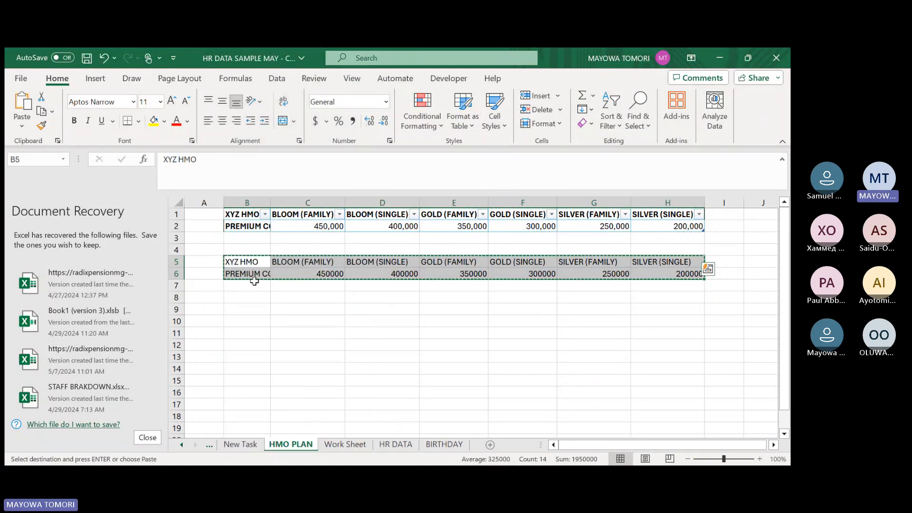
Copy the pasted plan names and premiums and paste them transposed into two columns starting at B8.
key("ctrl+c")
left_click(249, 298)
right_click(249, 298)
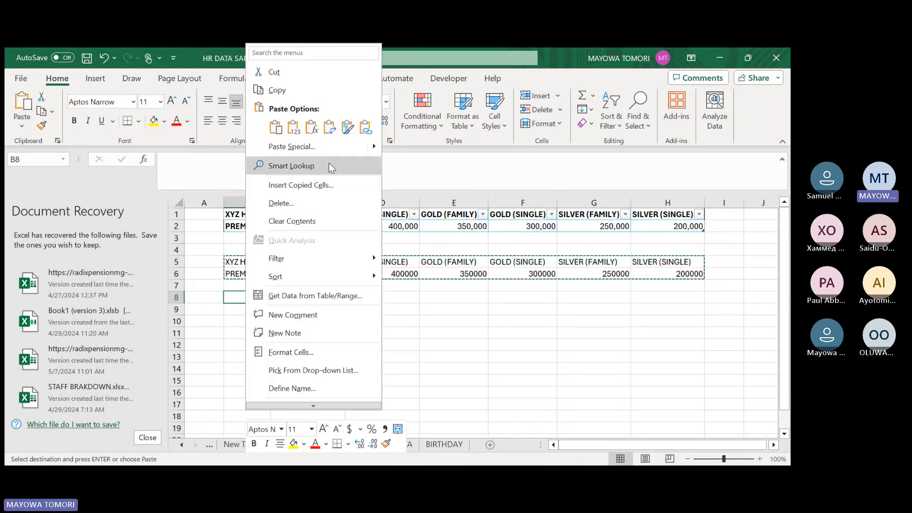
left_click(328, 128)
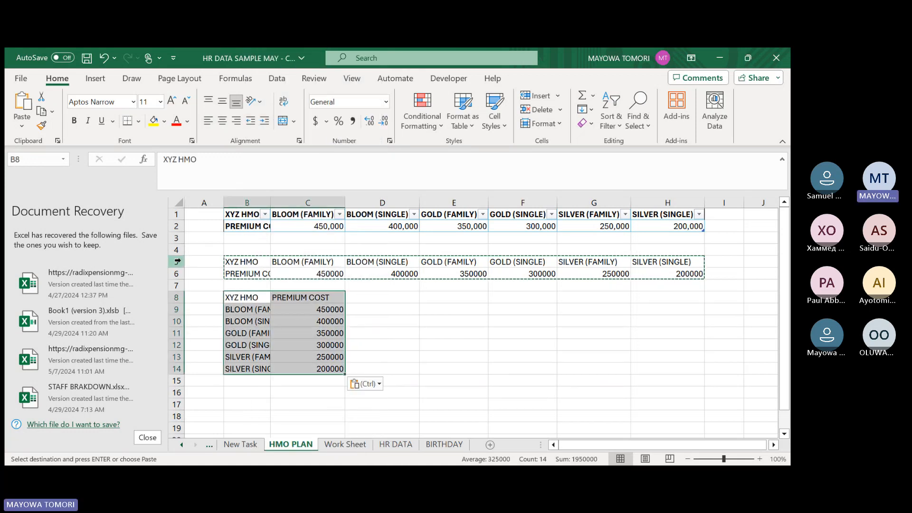
left_click(308, 321)
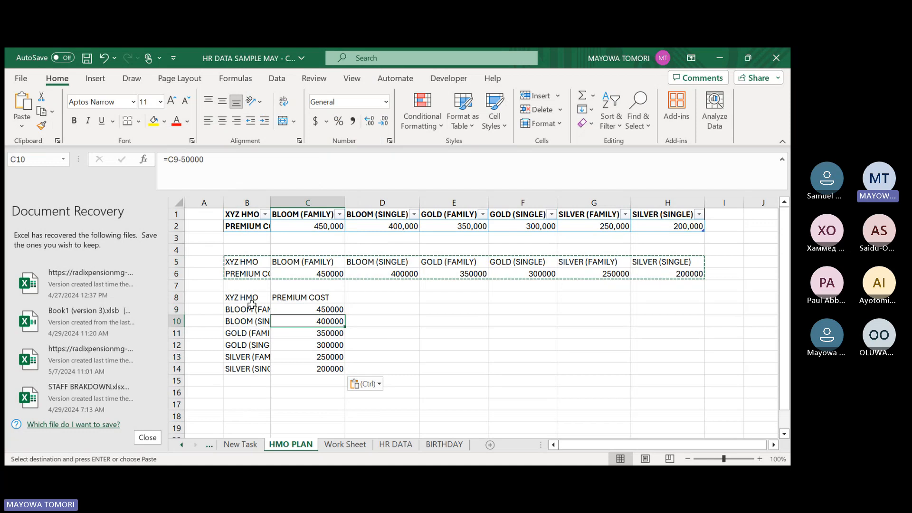
Clear the intermediate horizontal copy in rows 5 and 6 and move the transposed premium table up to B5.
left_click_drag(244, 297, 309, 369)
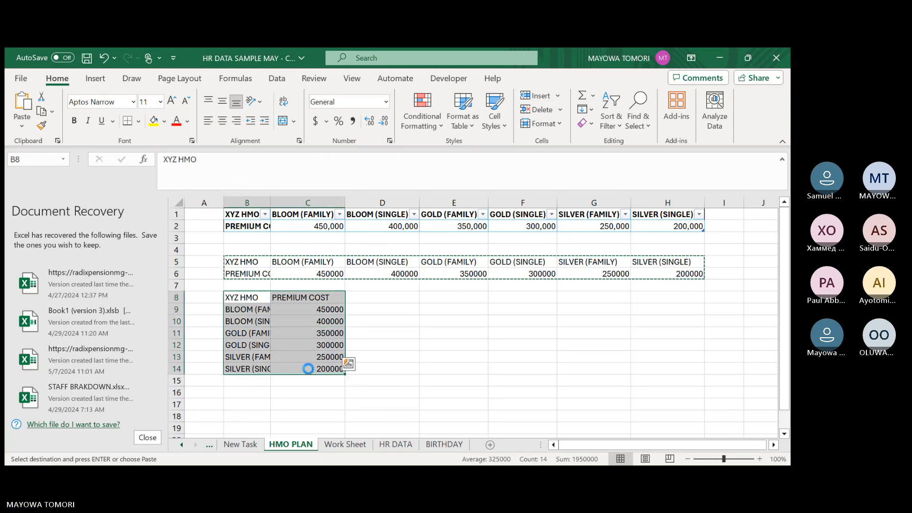
key("ctrl+c")
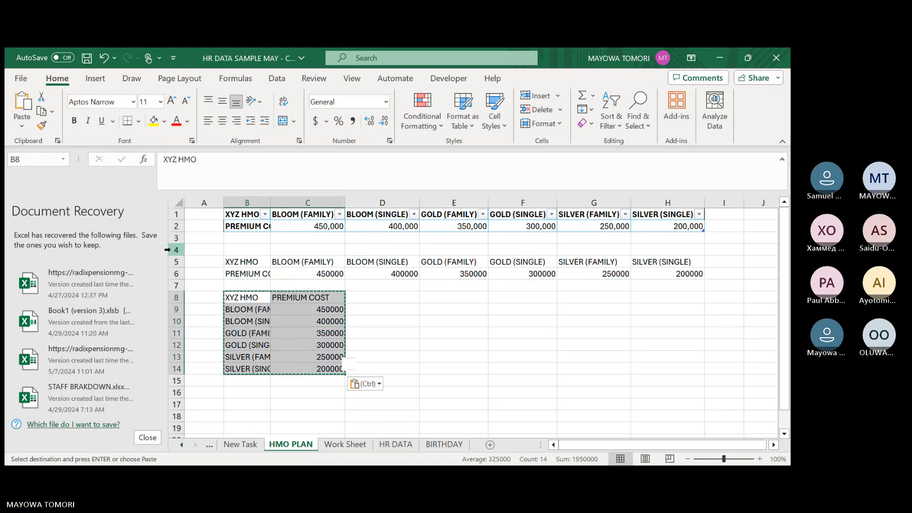
left_click_drag(174, 262, 176, 275)
left_click(172, 270)
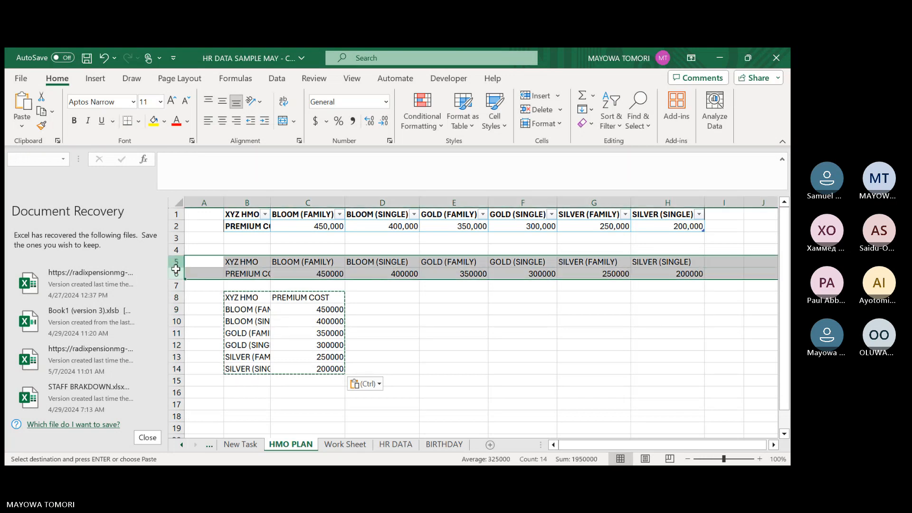
key("Delete")
left_click_drag(237, 296, 311, 369)
left_click_drag(245, 294, 244, 261)
left_click(375, 272)
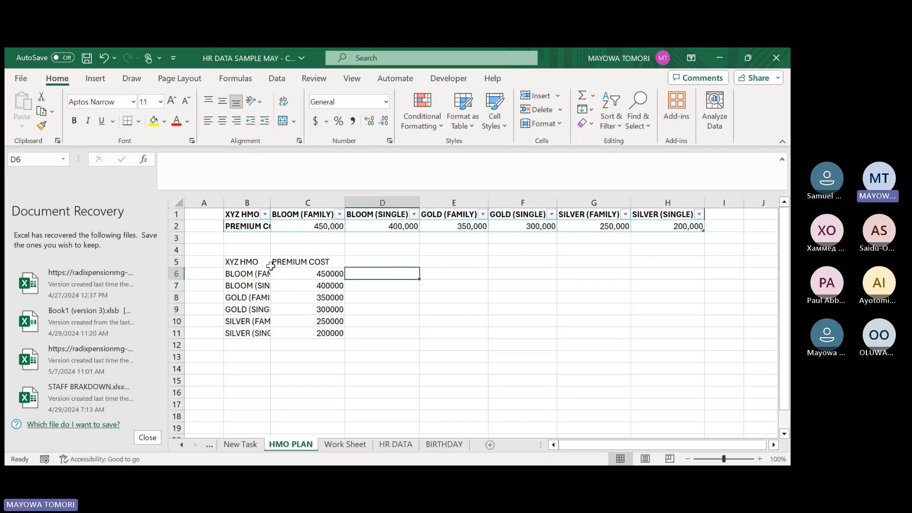
Insert four blank columns before the Recruiters table on the HR DATA sheet to make room for the premium table.
left_click_drag(267, 262, 305, 332)
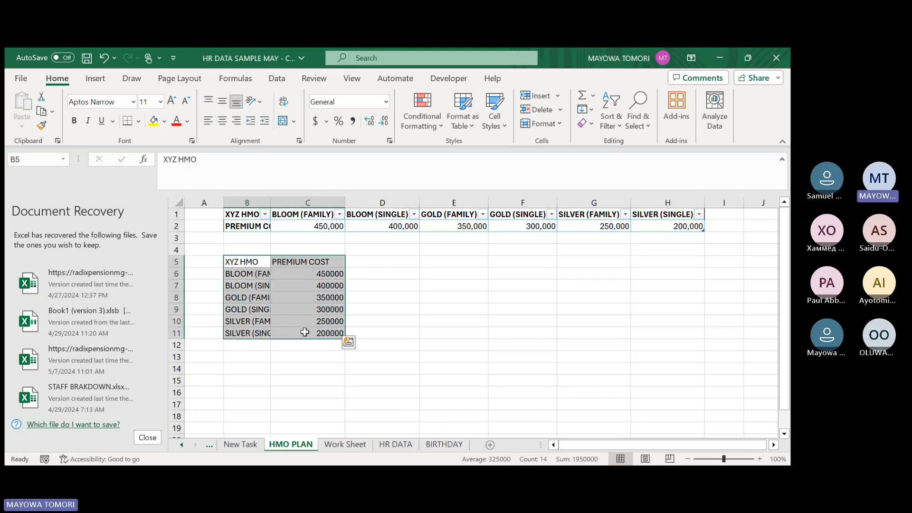
key("ctrl+c")
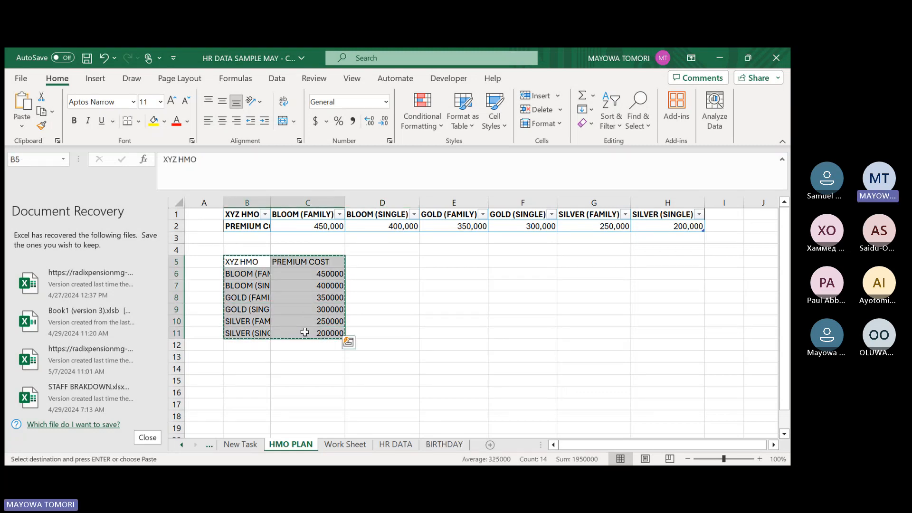
left_click(396, 444)
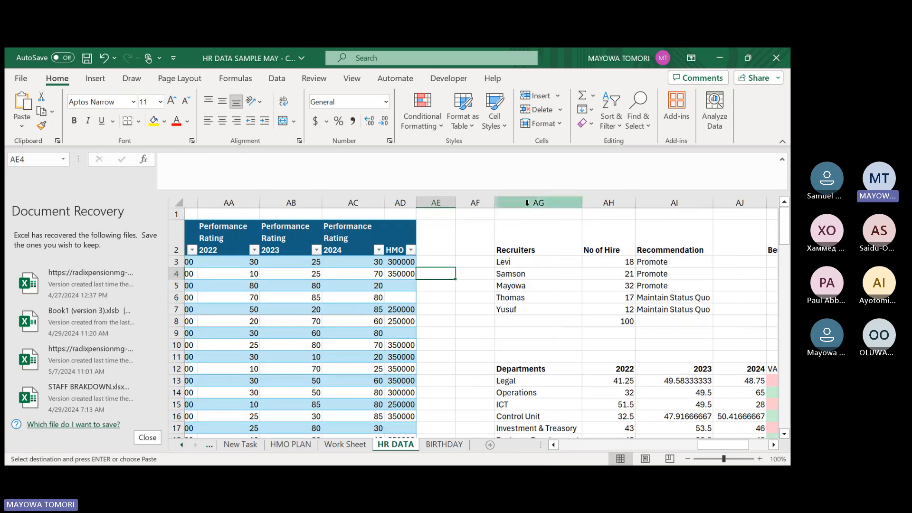
left_click_drag(699, 446, 719, 443)
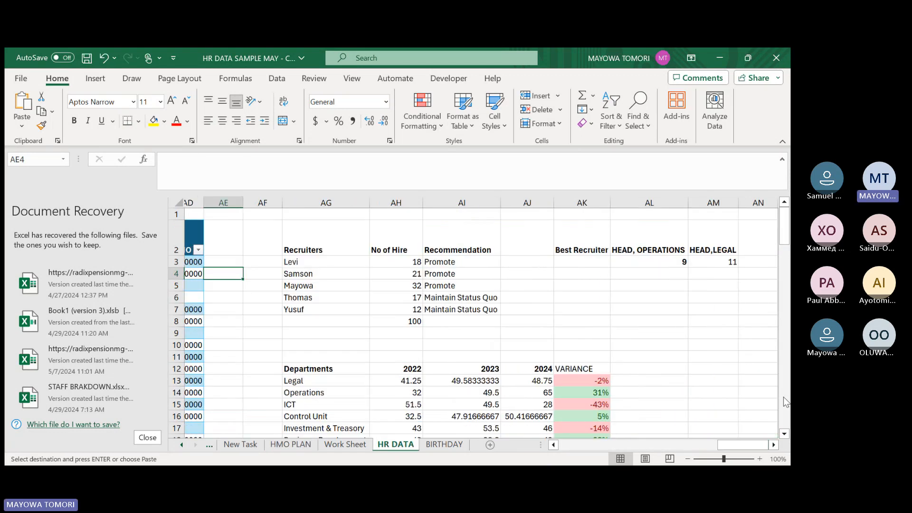
left_click(744, 205)
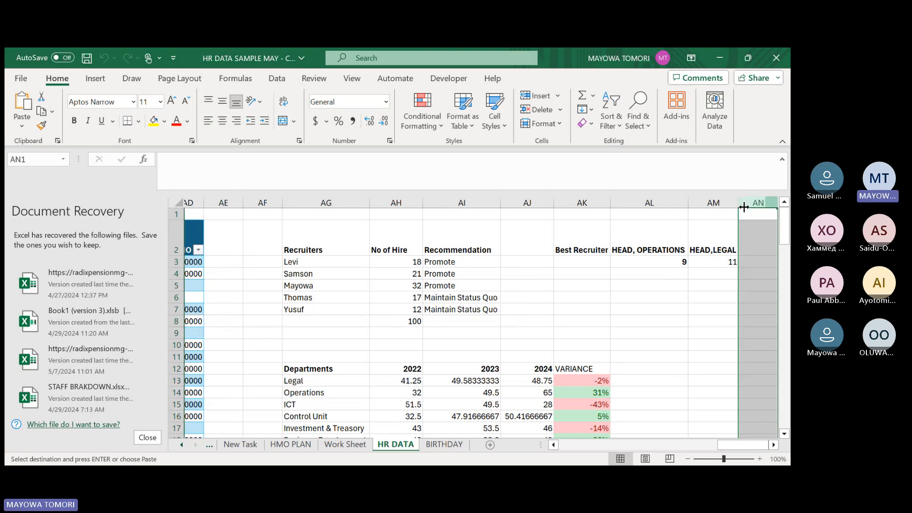
left_click_drag(744, 207, 294, 236)
left_click_drag(302, 203, 320, 239)
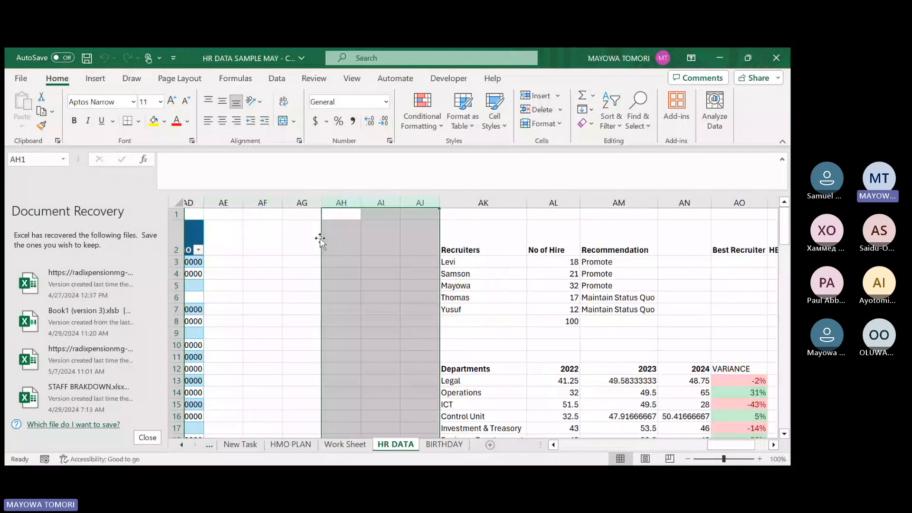
left_click(308, 264)
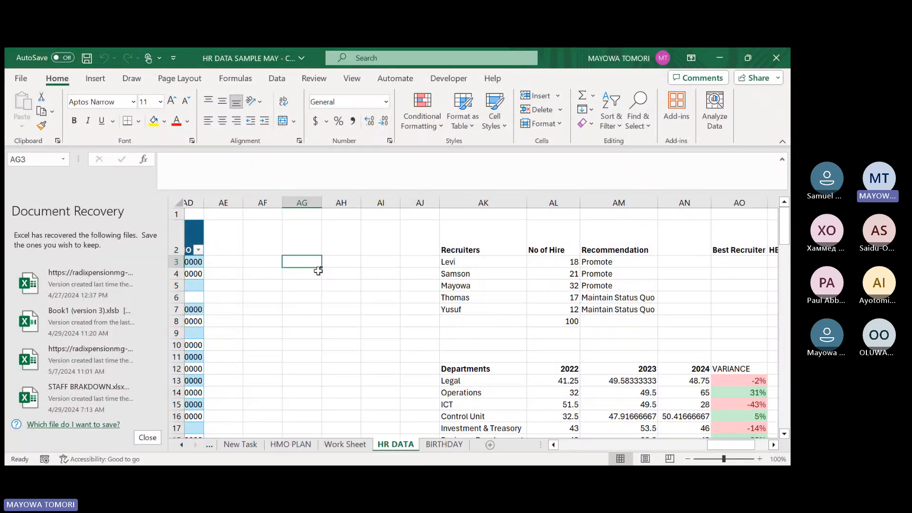
left_click(341, 286)
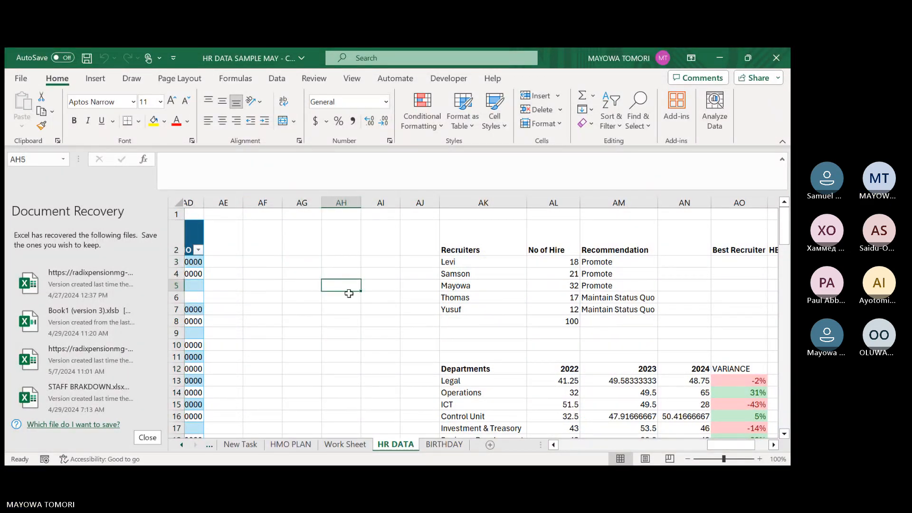
Copy the vertical premium table from HMO PLAN to AF5 on HR DATA and autofit its two columns.
left_click(235, 446)
left_click(278, 446)
key("ctrl+c")
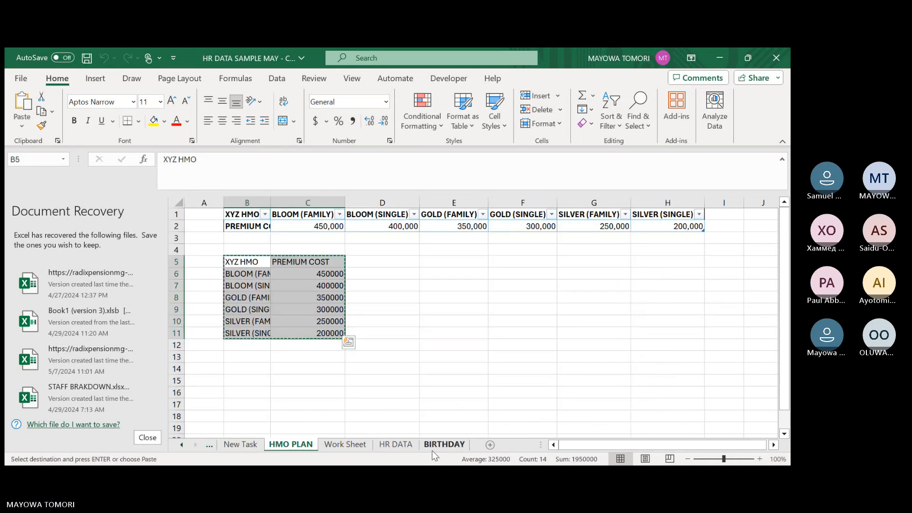
left_click(396, 444)
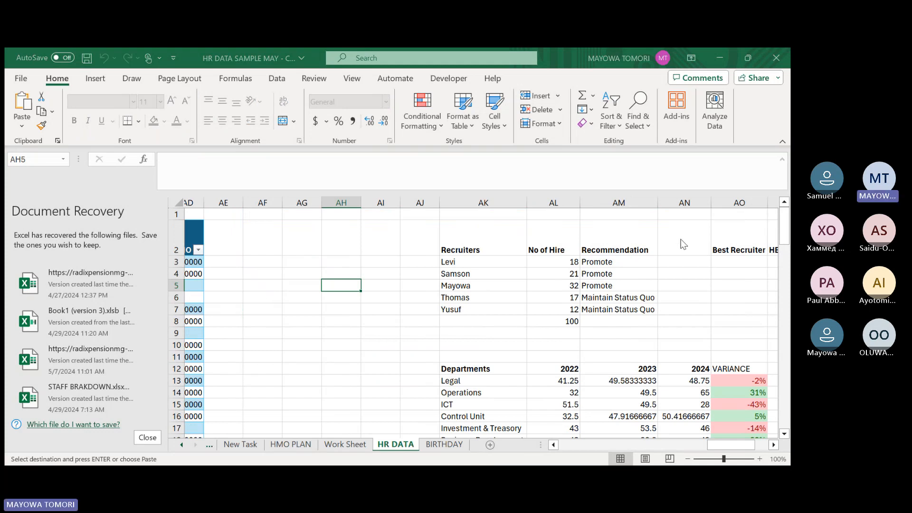
left_click(270, 289)
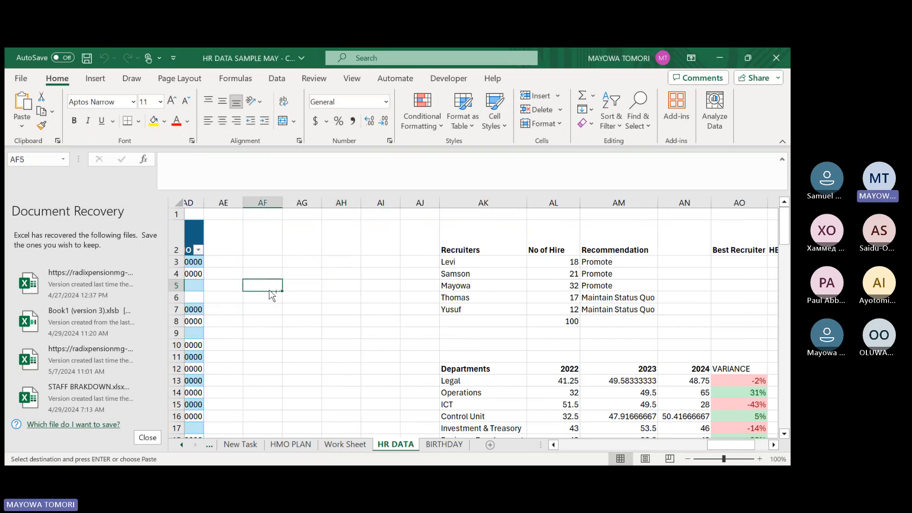
key("ctrl+v")
left_click_drag(321, 200, 321, 200)
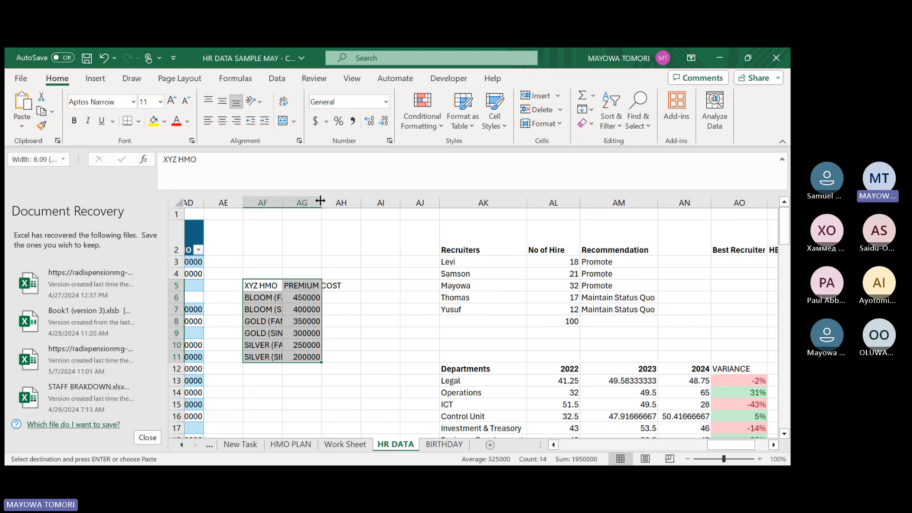
double_click(321, 200)
double_click(283, 200)
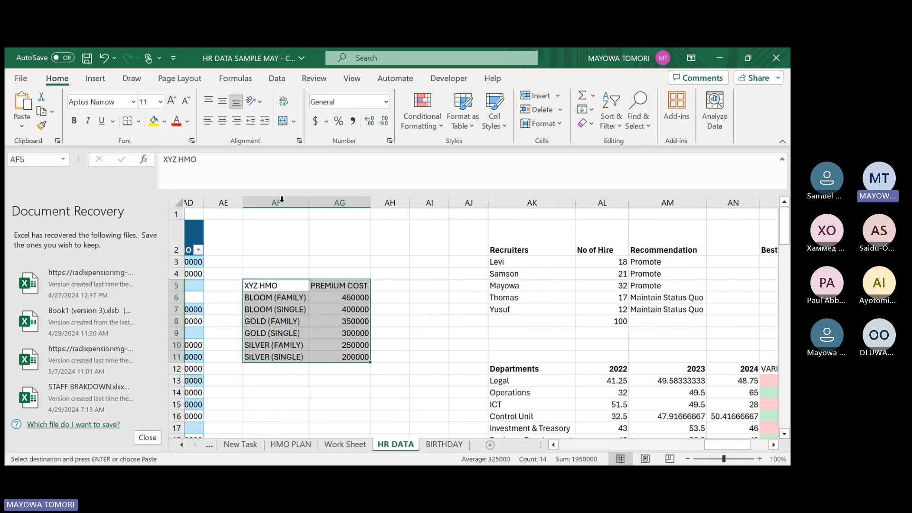
Rearrange the pasted table so PREMIUM COST stands before XYZ HMO, with the block placed at AH6:AI12.
left_click_drag(292, 280, 338, 288)
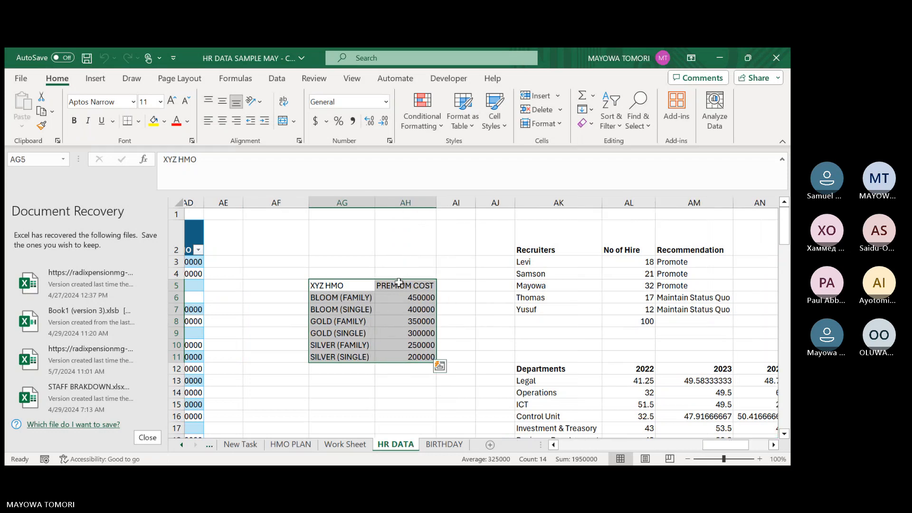
left_click(399, 283)
left_click_drag(399, 284, 402, 358)
left_click_drag(396, 280, 338, 357)
left_click_drag(291, 280, 392, 299)
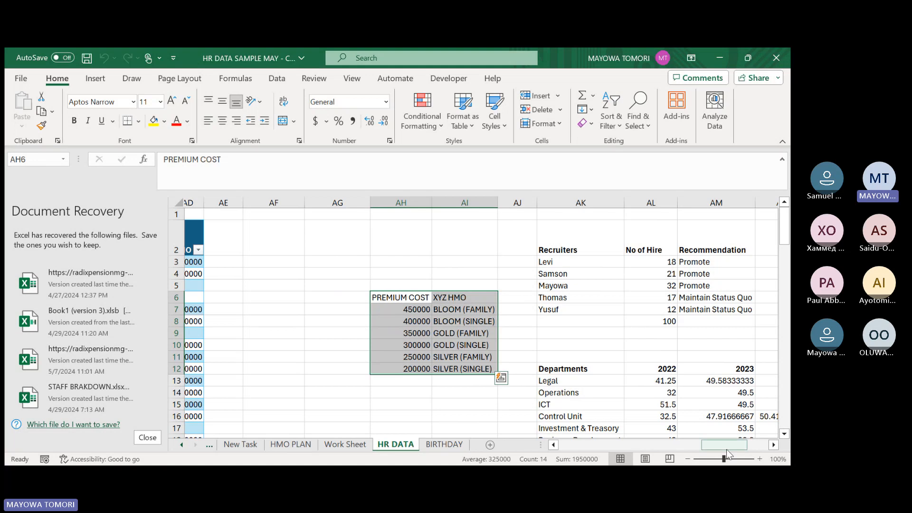
scroll(727, 454, "left", 5)
left_click(406, 262)
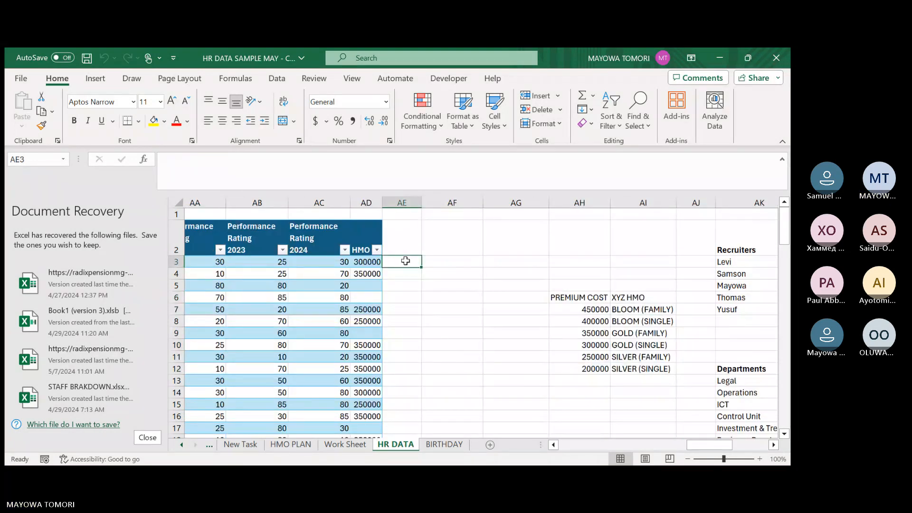
type("=VALUE(")
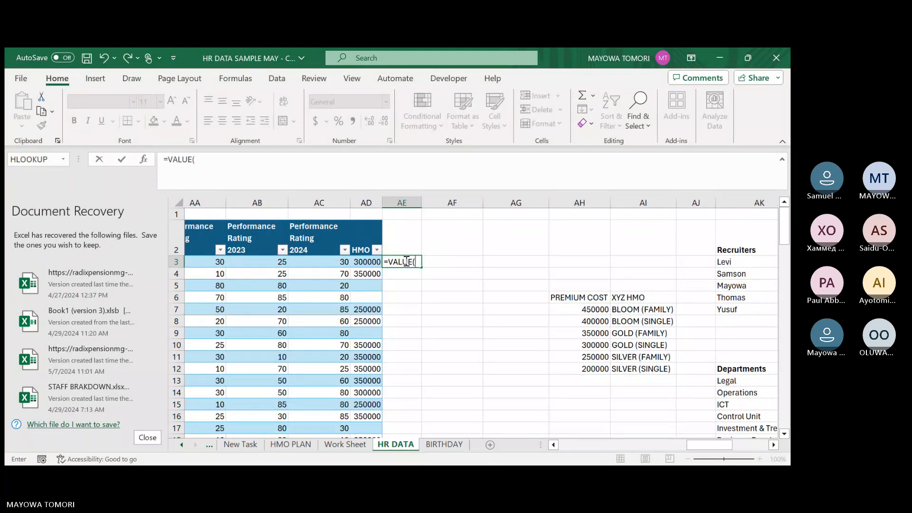
key("BackSpace")
key("BackSpace")
key("BackSpace")
key("BackSpace")
key("BackSpace")
key("BackSpace")
type("Vloo")
key("Tab")
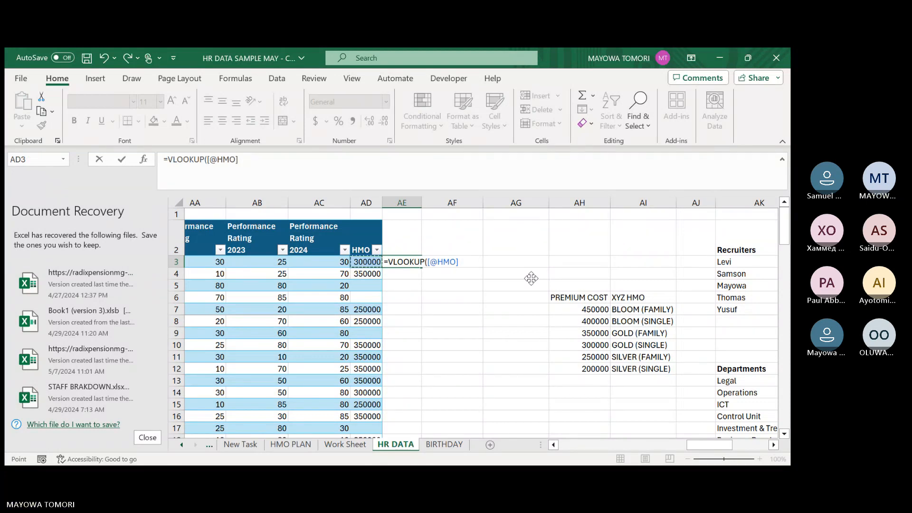
type(",")
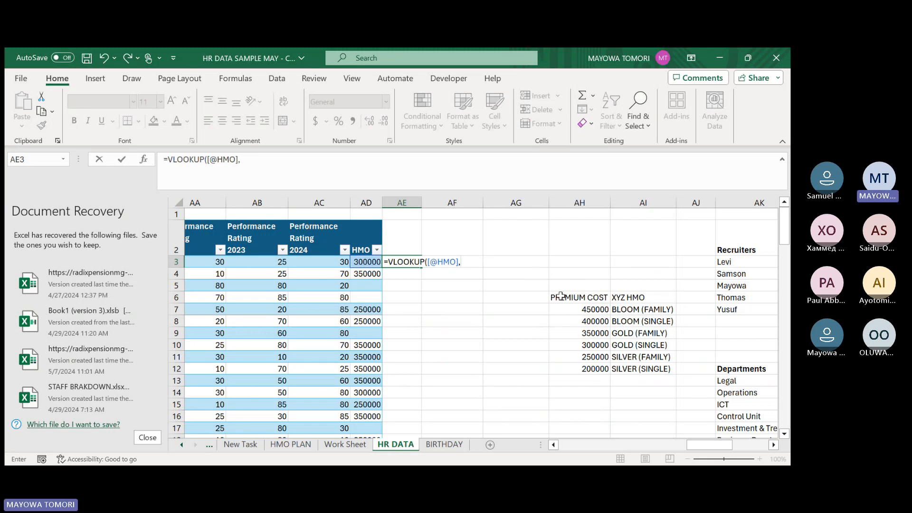
left_click_drag(562, 298, 630, 366)
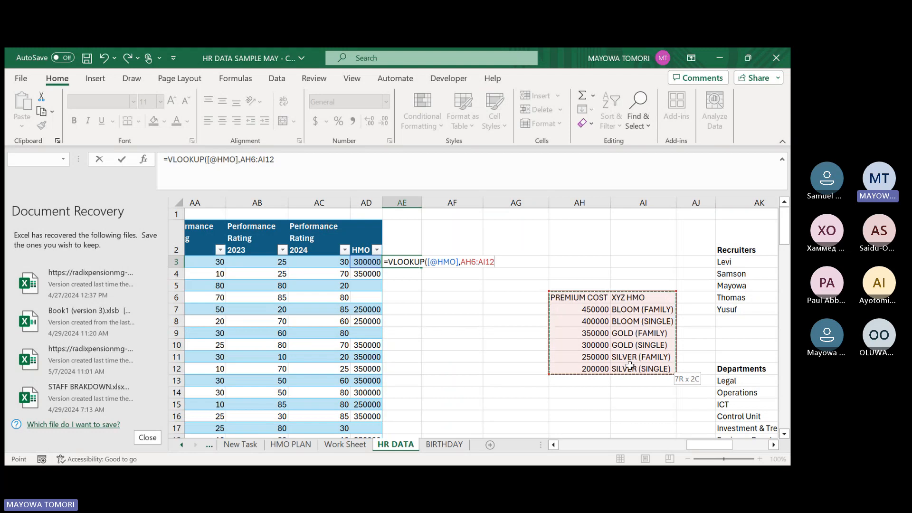
type(",2,")
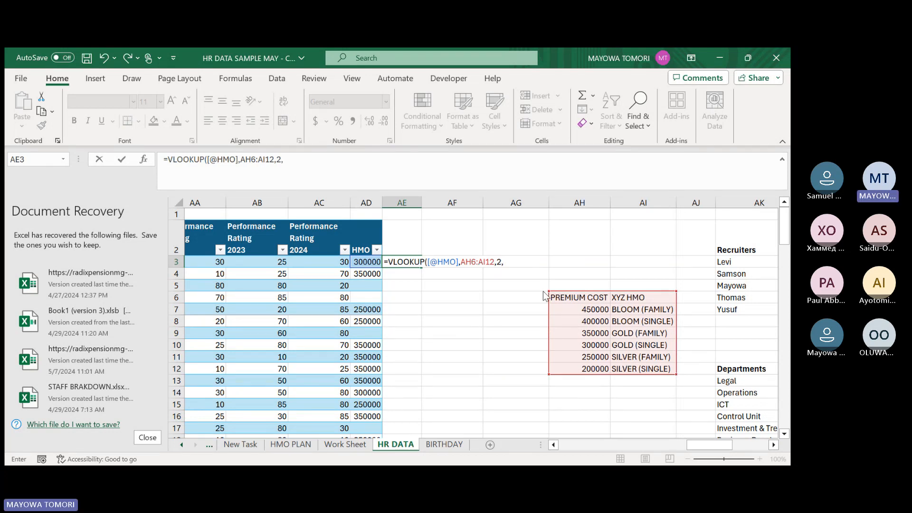
key("Return")
type("0")
key("Return")
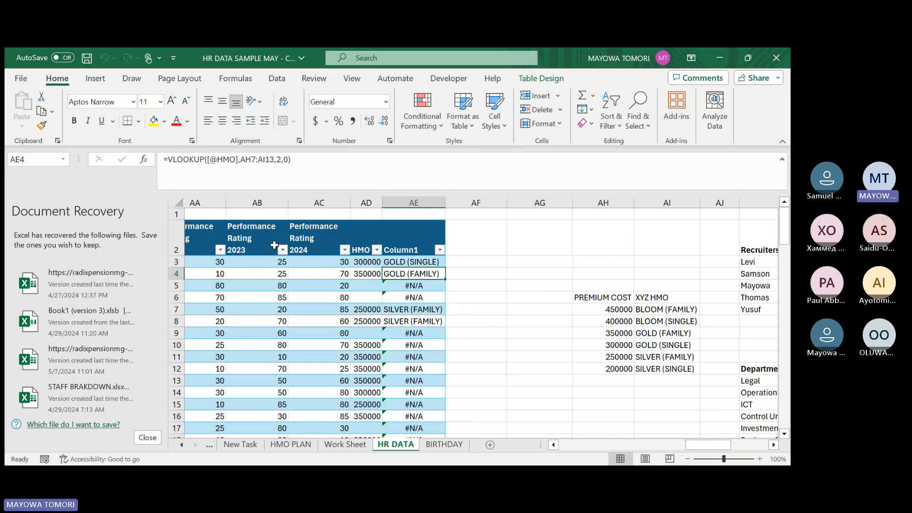
Look through the new lookup column down the employee table to examine the returned plan names.
left_click(409, 252)
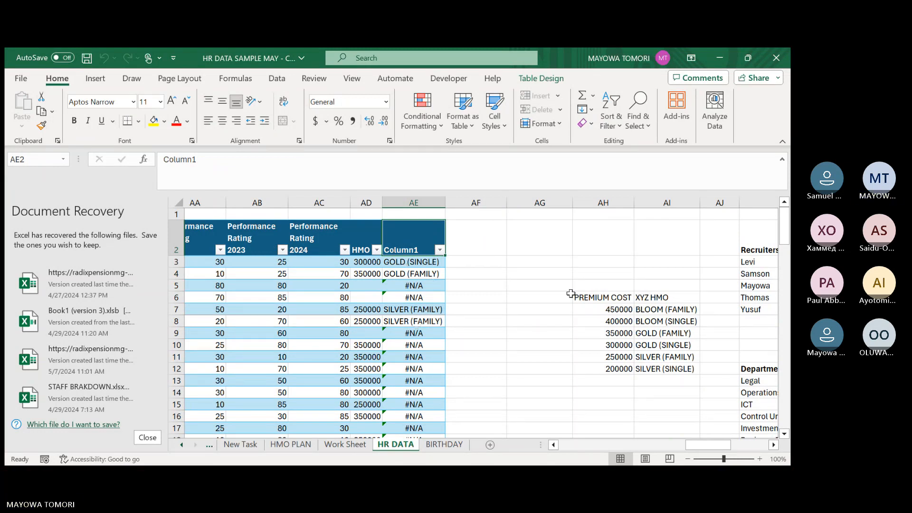
scroll(429, 309, "down", 20)
scroll(432, 304, "up", 15)
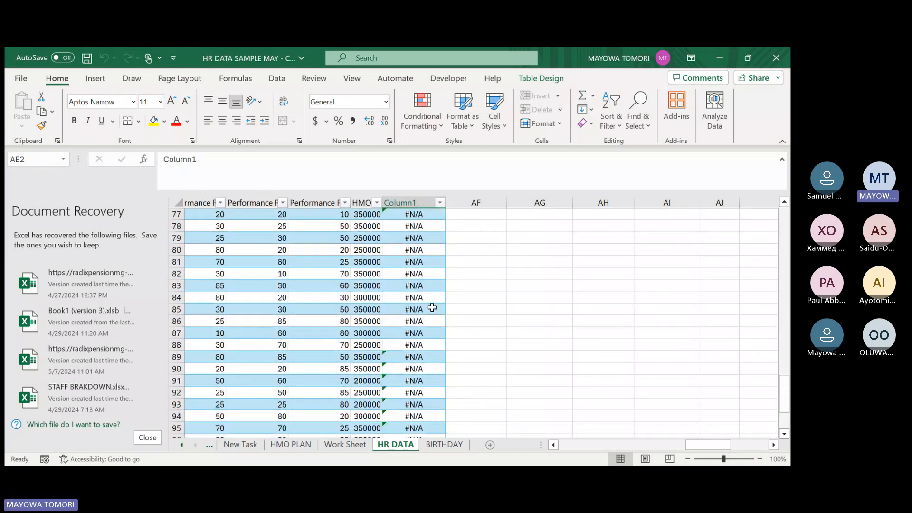
scroll(427, 294, "up", 6)
left_click(409, 250)
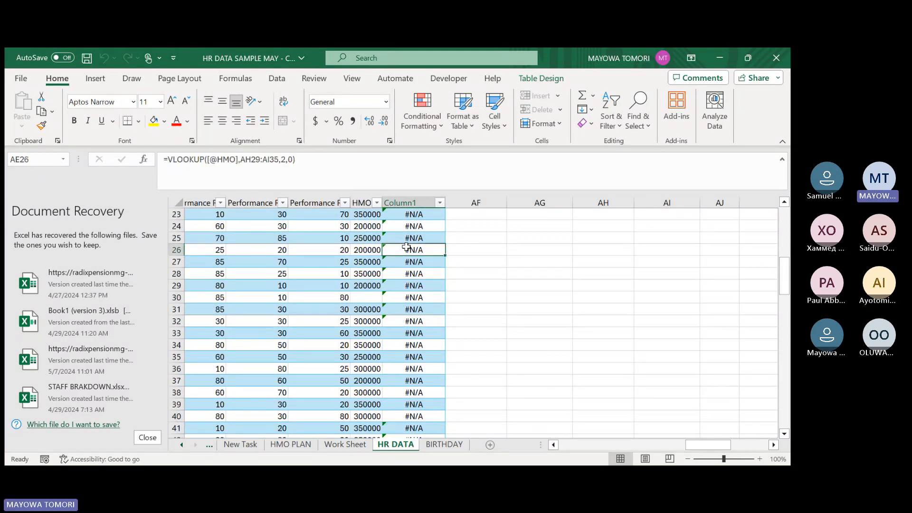
scroll(408, 247, "up", 7)
Inspect the VLOOKUP formulas in AE3, AE4 and AE5 to compare the lookup range each one references.
left_click(413, 262)
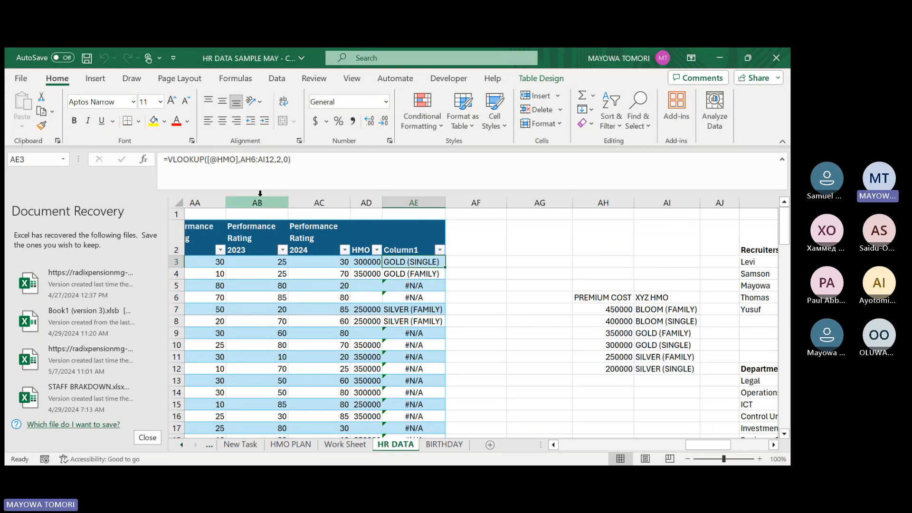
left_click(242, 160)
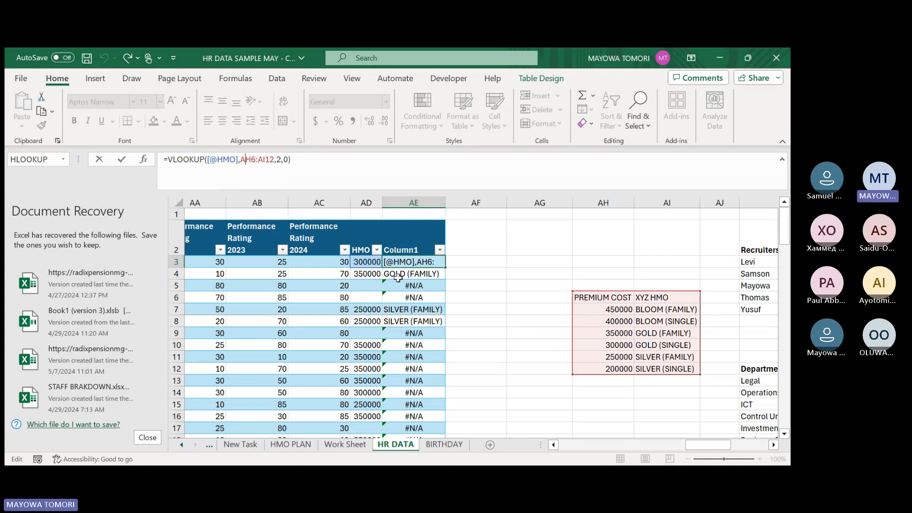
key("Return")
left_click(259, 165)
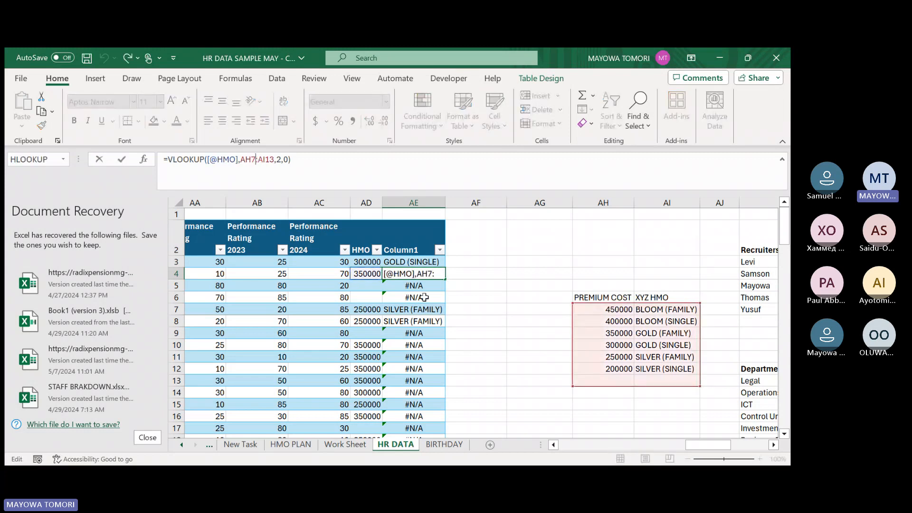
key("Return")
left_click(252, 160)
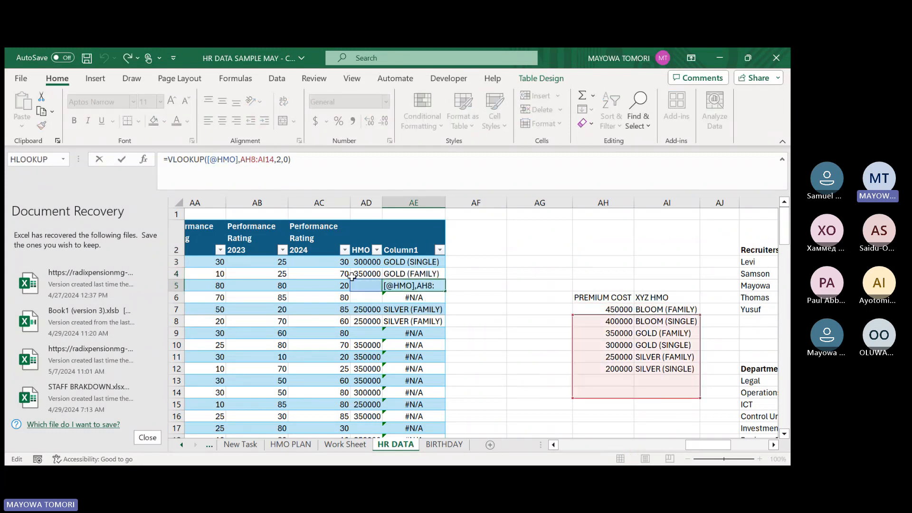
Make the lookup range in the AE3 formula absolute as $AH$6:$AI$12 and apply it to the column.
left_click(409, 262)
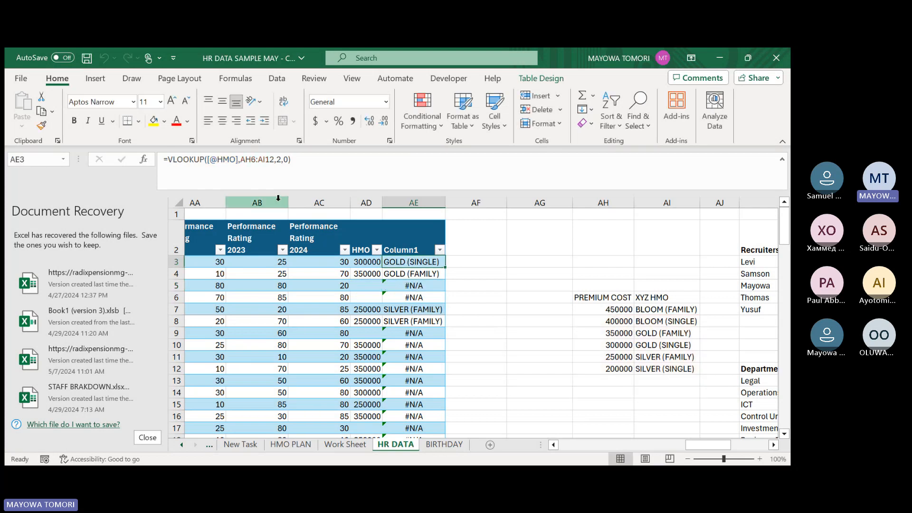
left_click(257, 164)
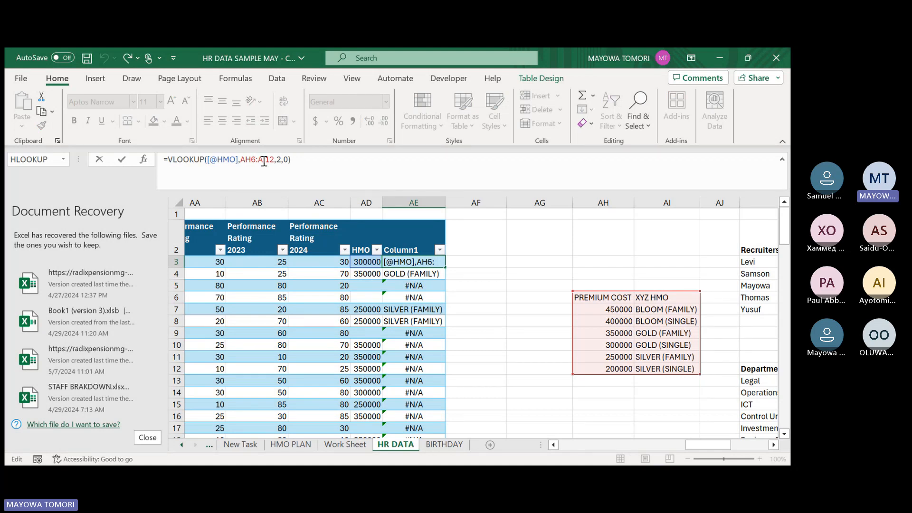
key("F4")
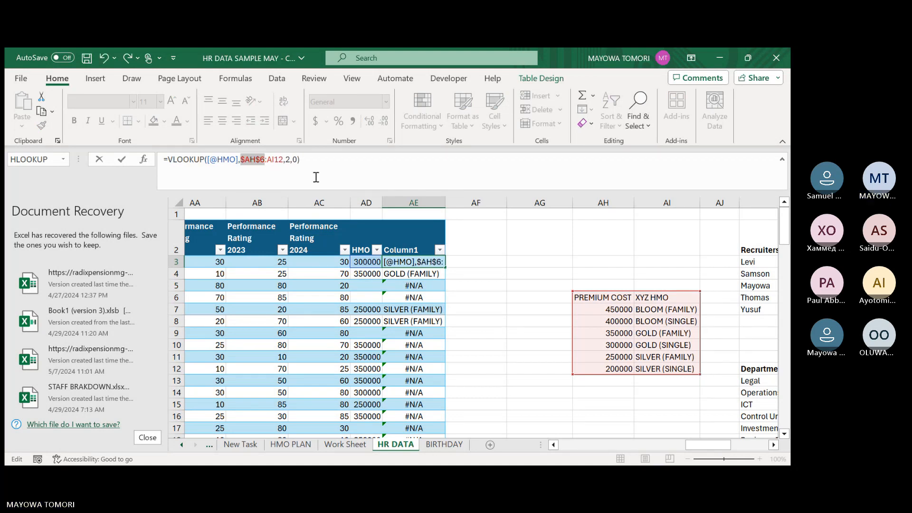
left_click(280, 163)
key("F4")
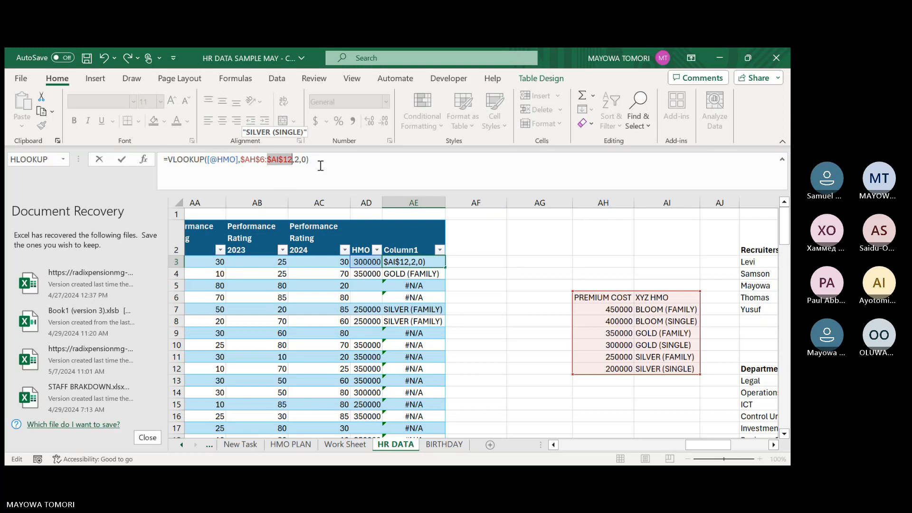
key("Return")
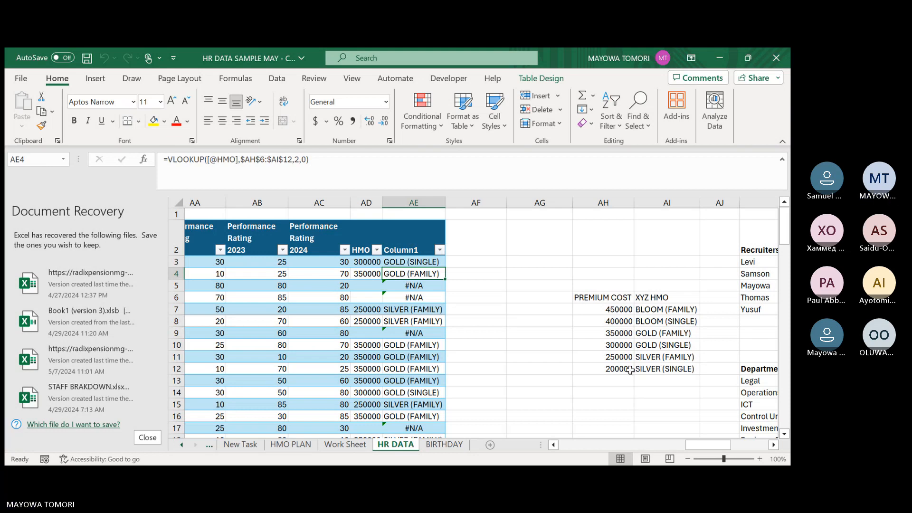
Check the formula in AE4 and the returned plan names down to the last row of the table.
left_click(257, 159)
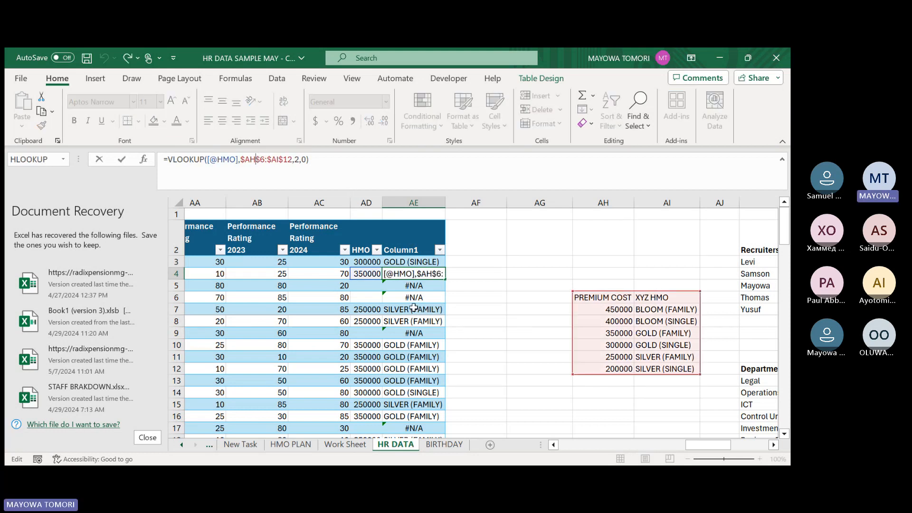
scroll(412, 324, "down", 1)
scroll(411, 325, "down", 13)
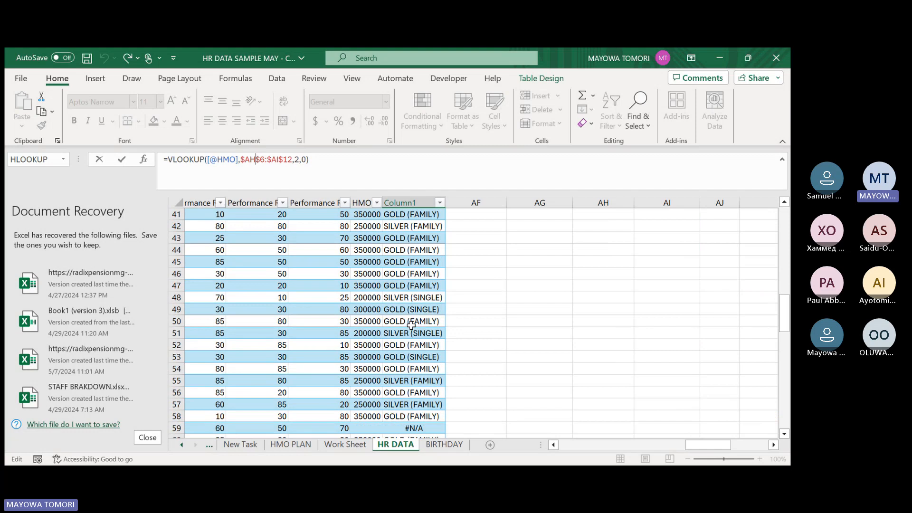
scroll(411, 325, "down", 7)
scroll(412, 323, "down", 13)
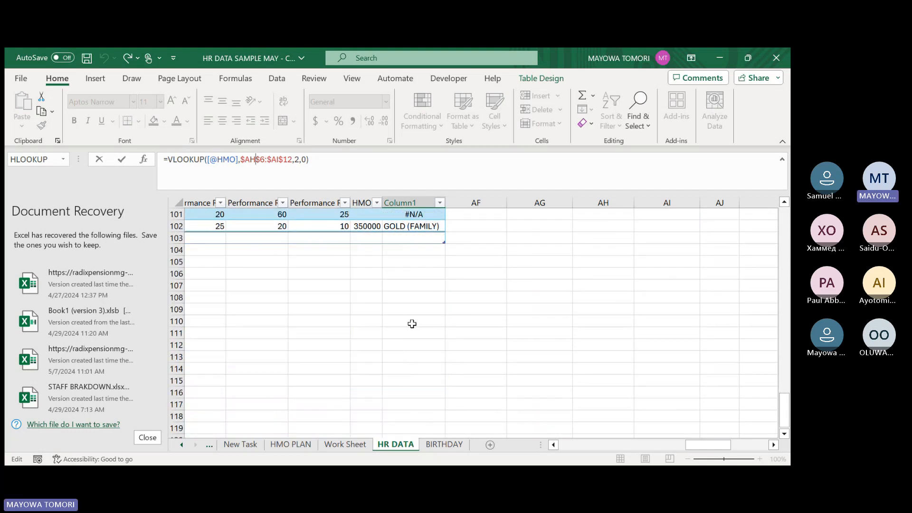
scroll(412, 323, "up", 4)
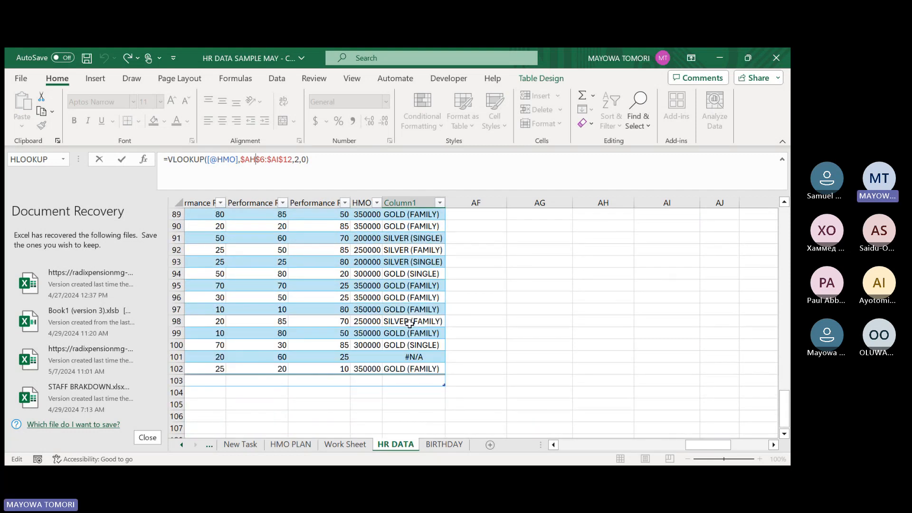
scroll(410, 323, "up", 20)
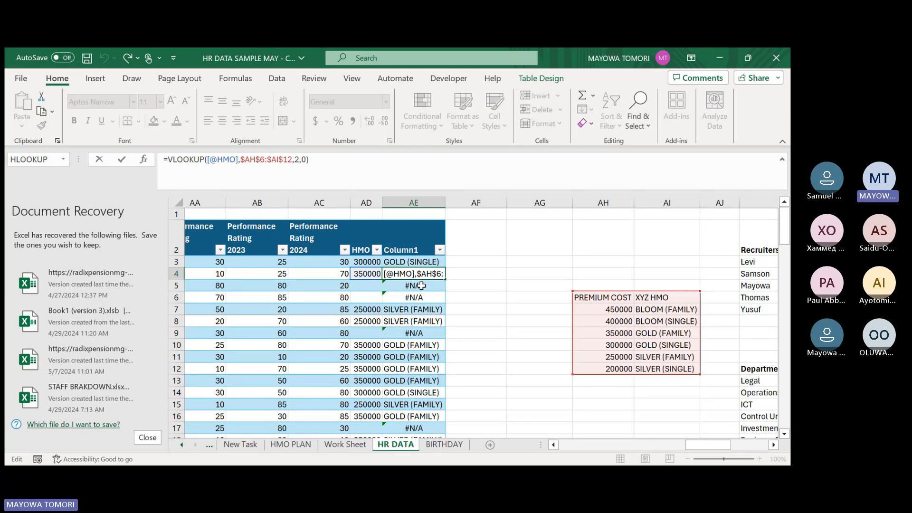
Review the AE3 formula against the premium table, and compare the HMO premiums with the plan names beside them, including row 5.
left_click(404, 260)
double_click(403, 261)
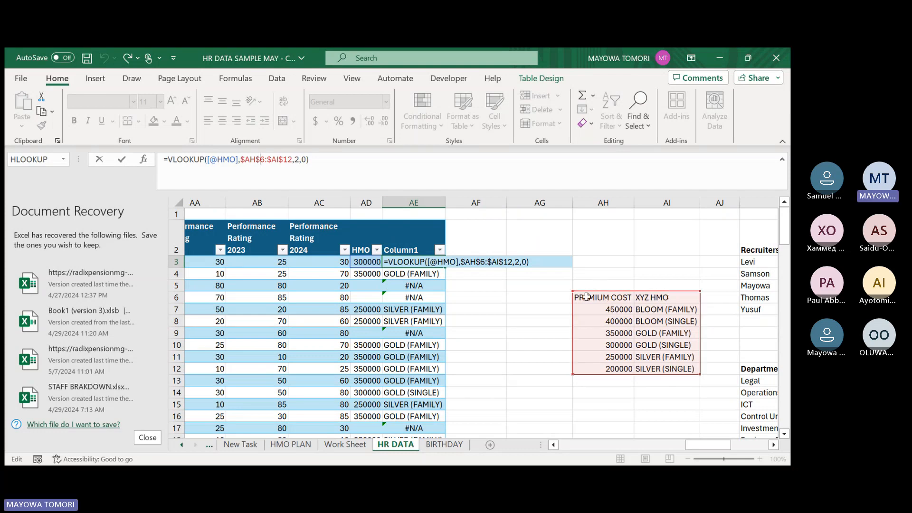
key("Return")
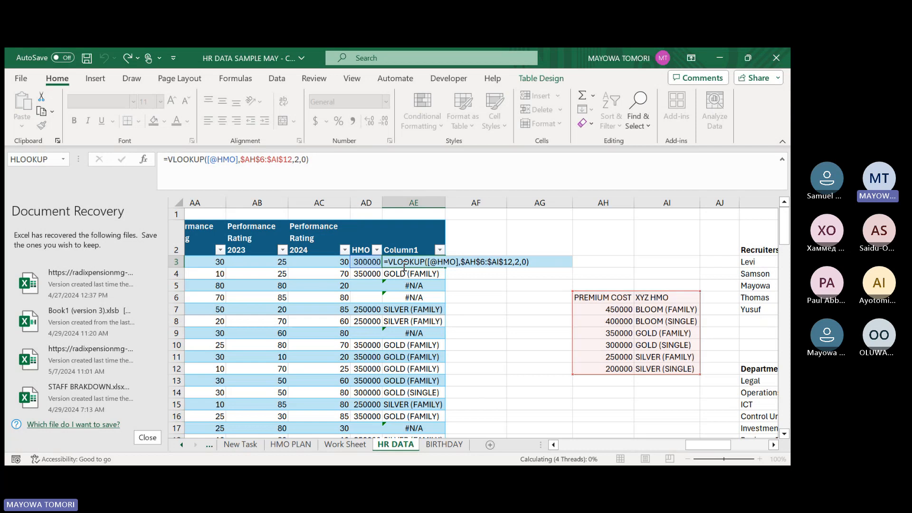
left_click(400, 287)
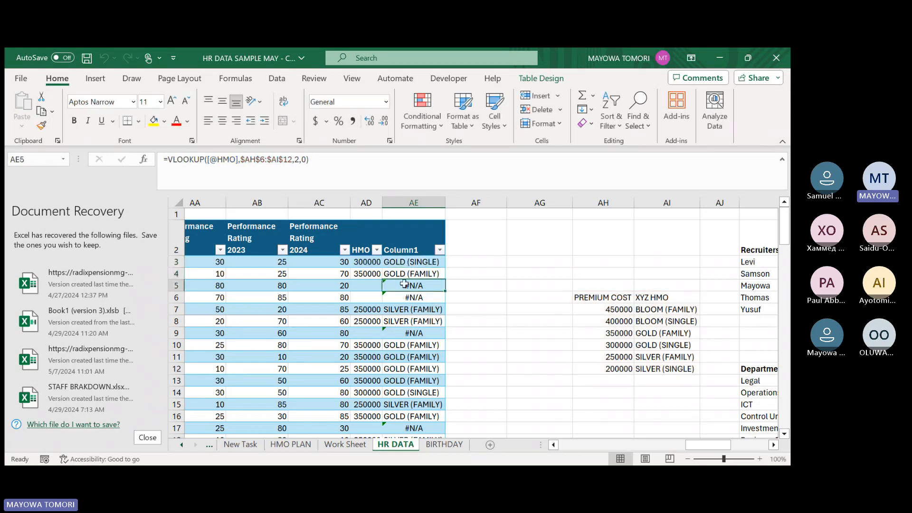
left_click_drag(704, 445, 688, 452)
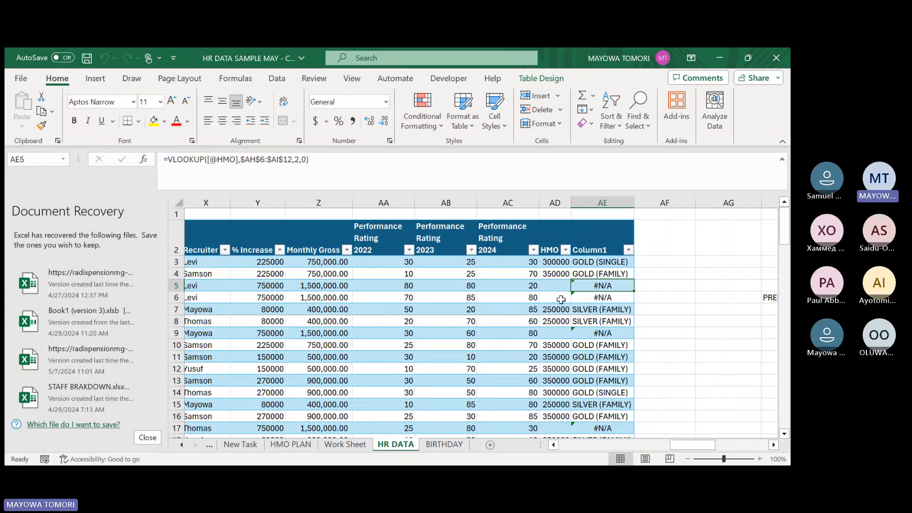
scroll(596, 316, "down", 1)
scroll(595, 316, "down", 2)
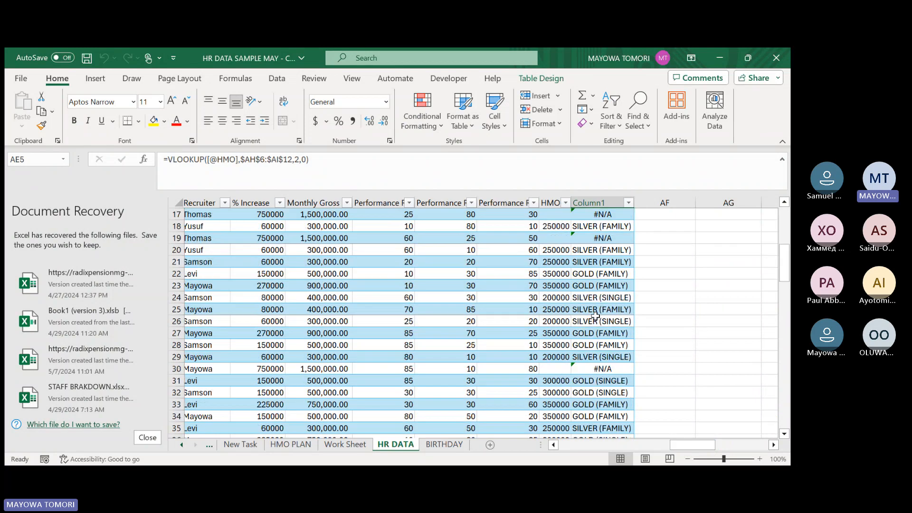
scroll(643, 362, "up", 1)
Insert one blank column at AK, before the Recruiters table on HR DATA.
left_click_drag(698, 445, 717, 446)
left_click(542, 381)
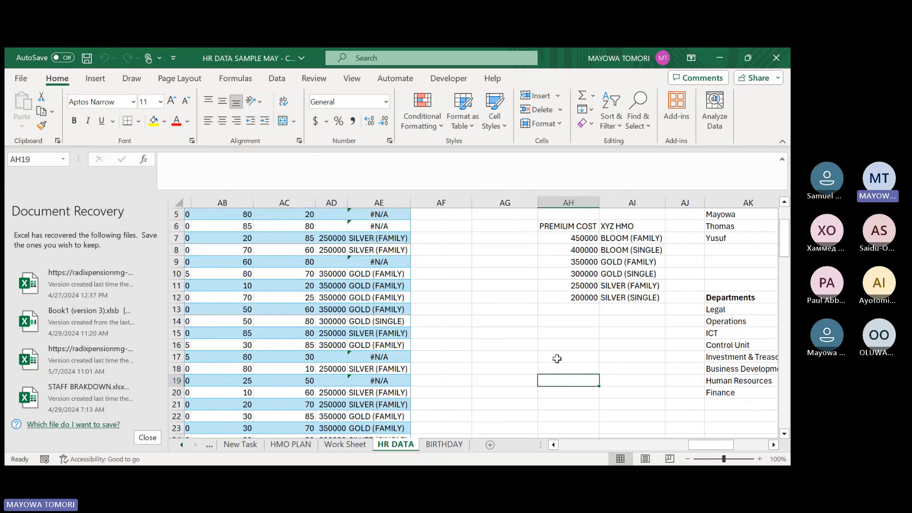
scroll(557, 359, "up", 2)
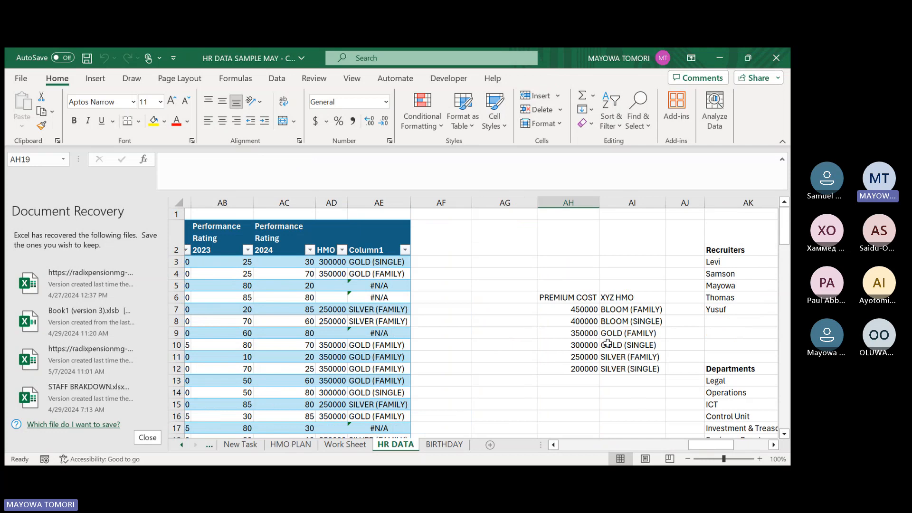
left_click(712, 203)
right_click(713, 203)
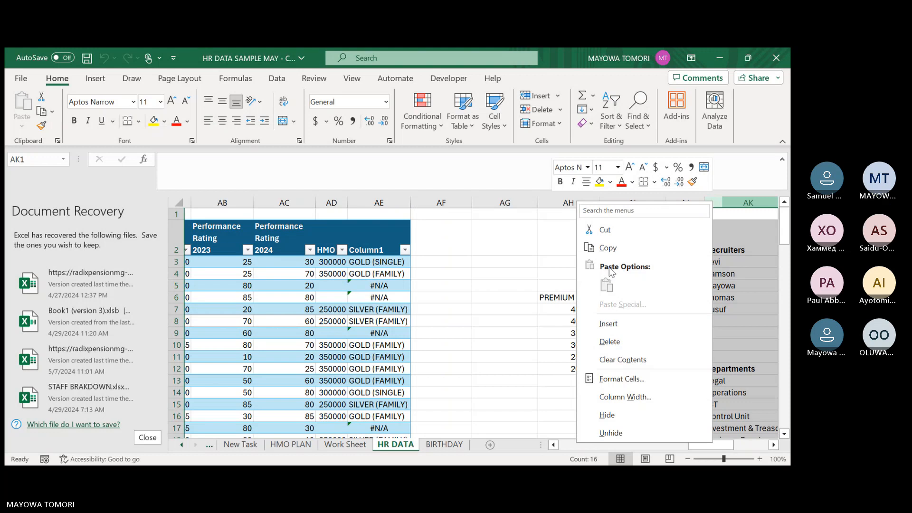
left_click(612, 324)
scroll(611, 324, "right", 2)
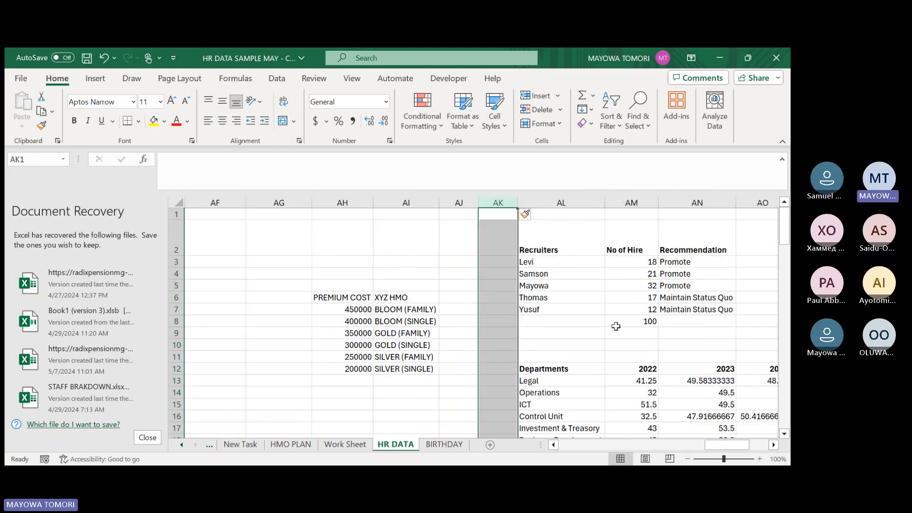
left_click(454, 297)
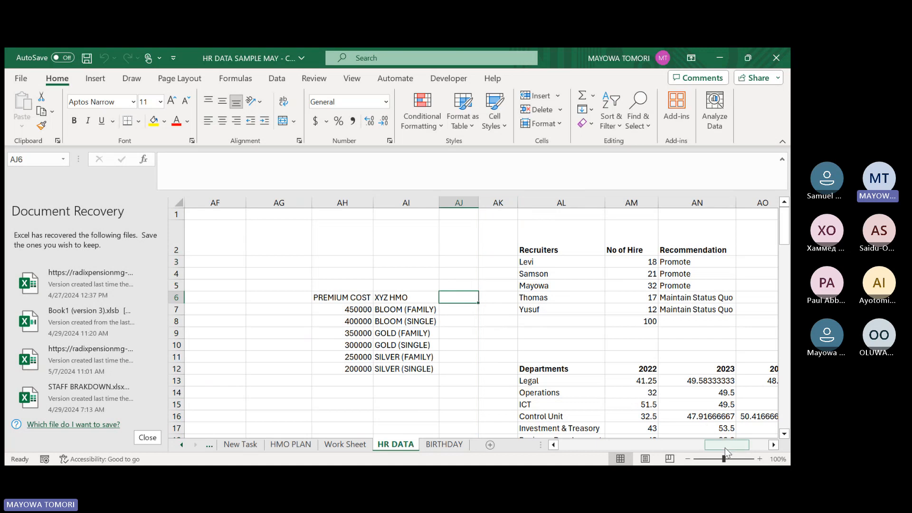
left_click_drag(726, 452, 707, 451)
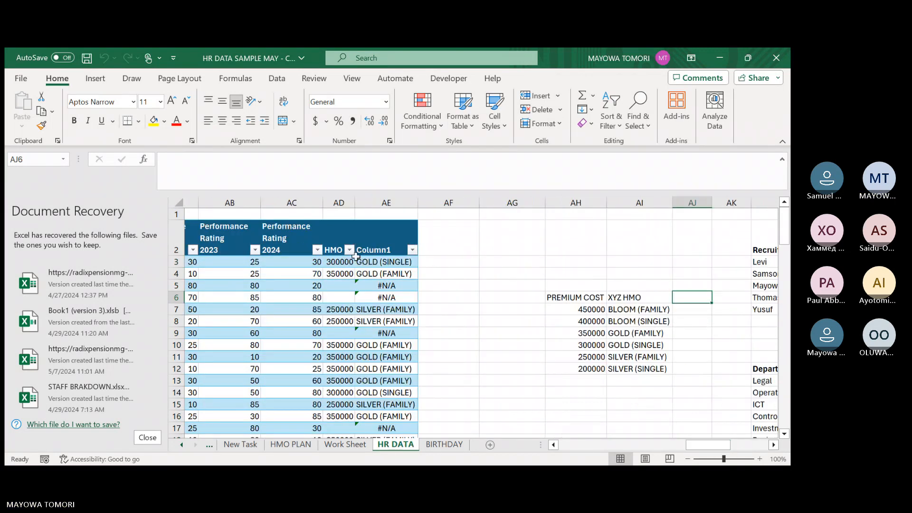
Enter =COUNTIF(emp_data[Column1],AI7) in AJ7 to count the staff on the BLOOM (FAMILY) plan.
left_click(693, 307)
type("=")
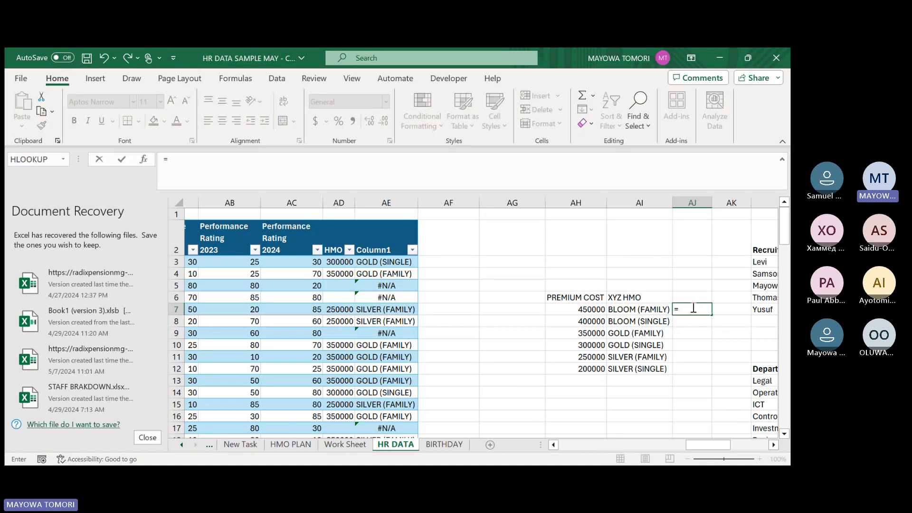
type("coutnif")
key("Tab")
left_click(692, 309)
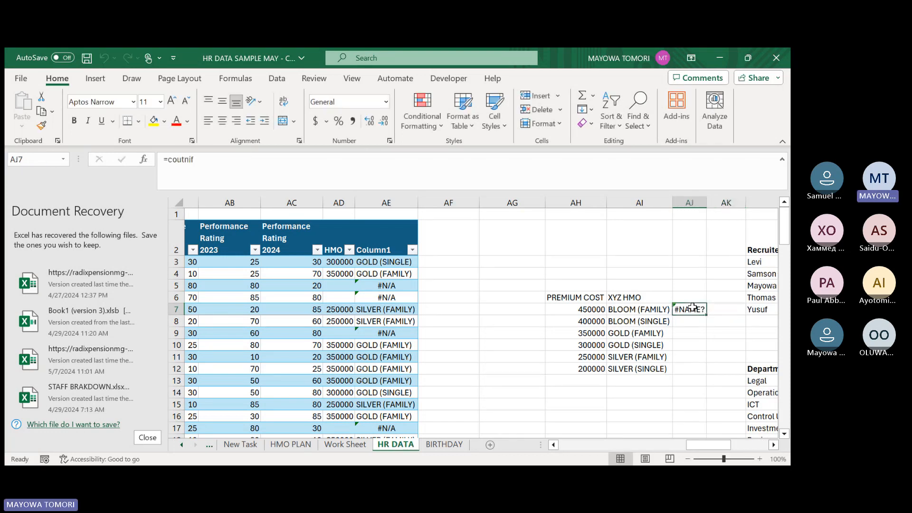
left_click(263, 165)
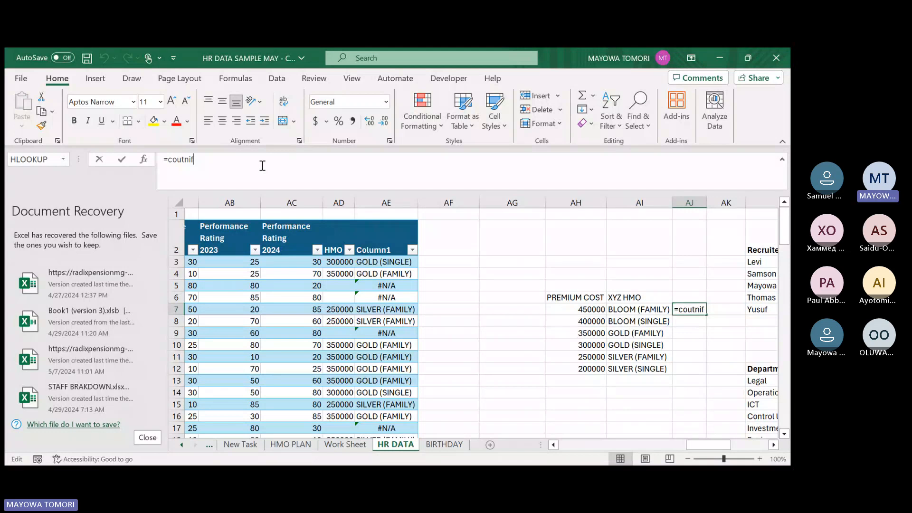
type("(")
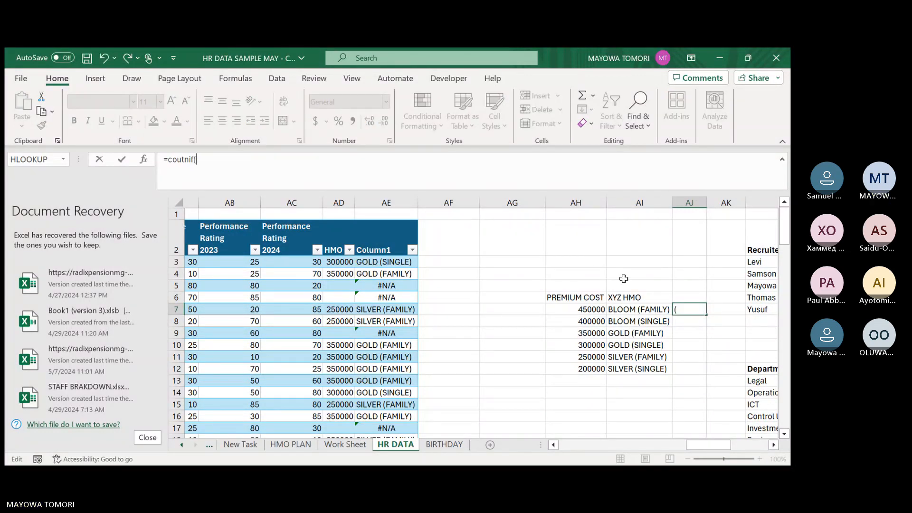
key("BackSpace")
key("BackSpace")
key("BackSpace")
key("BackSpace")
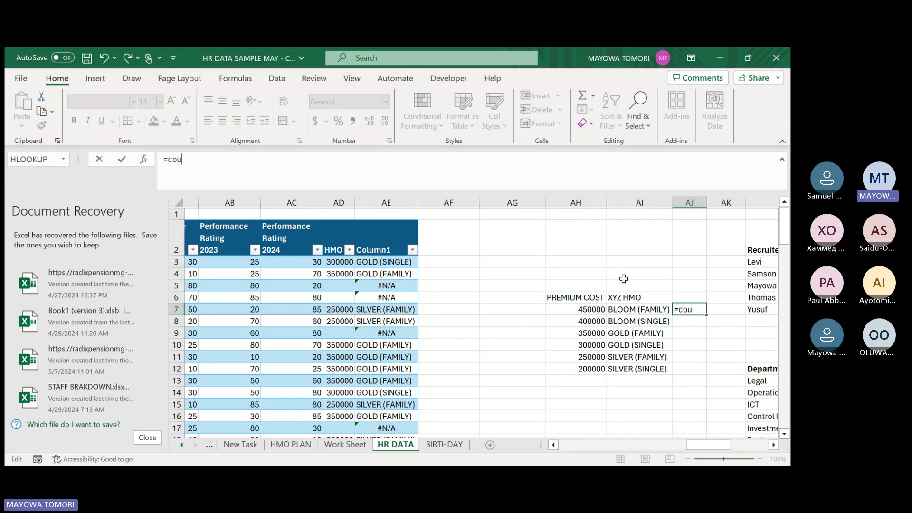
type("nt")
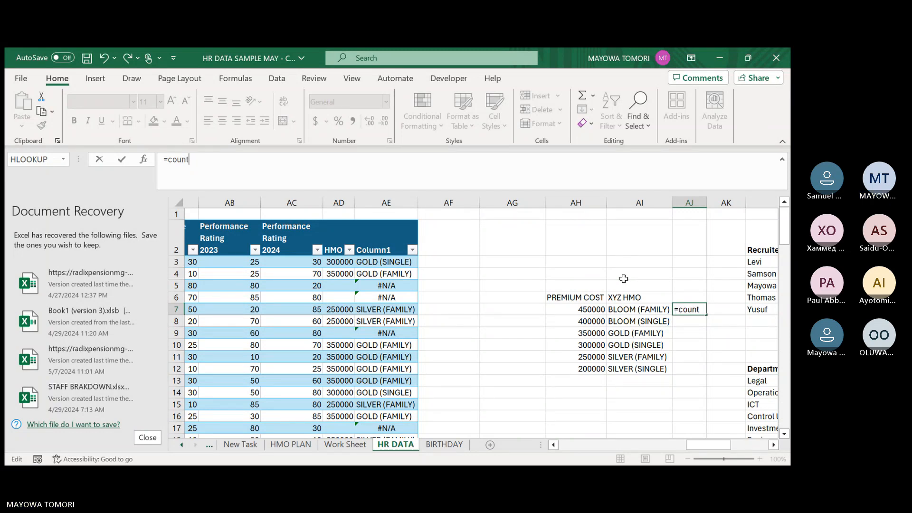
type("if")
key("Tab")
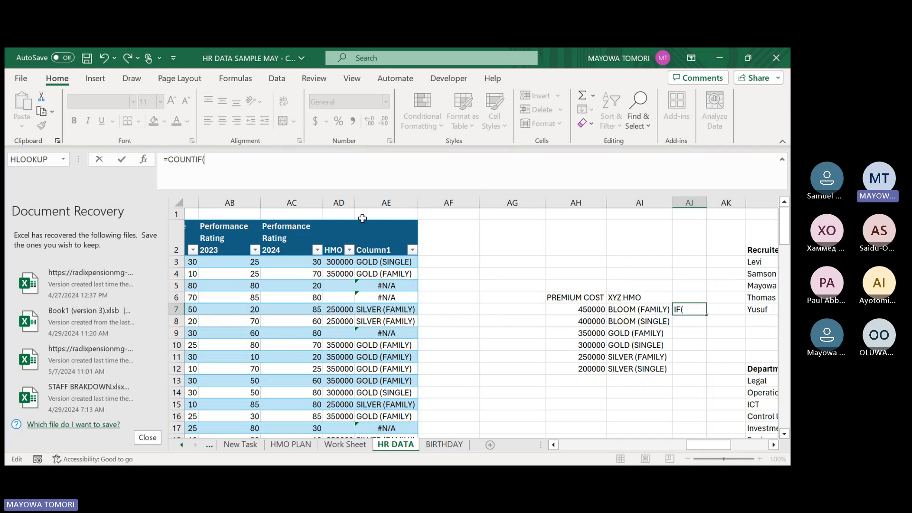
left_click(399, 219)
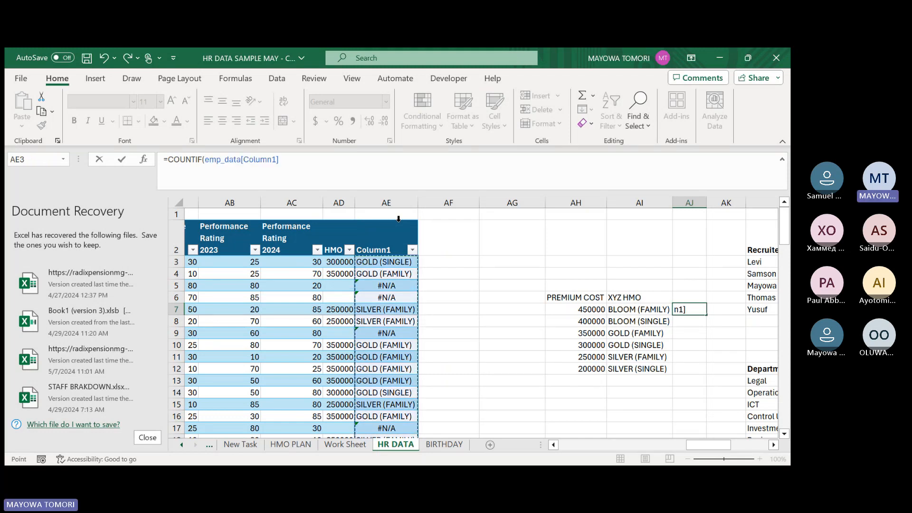
type(",")
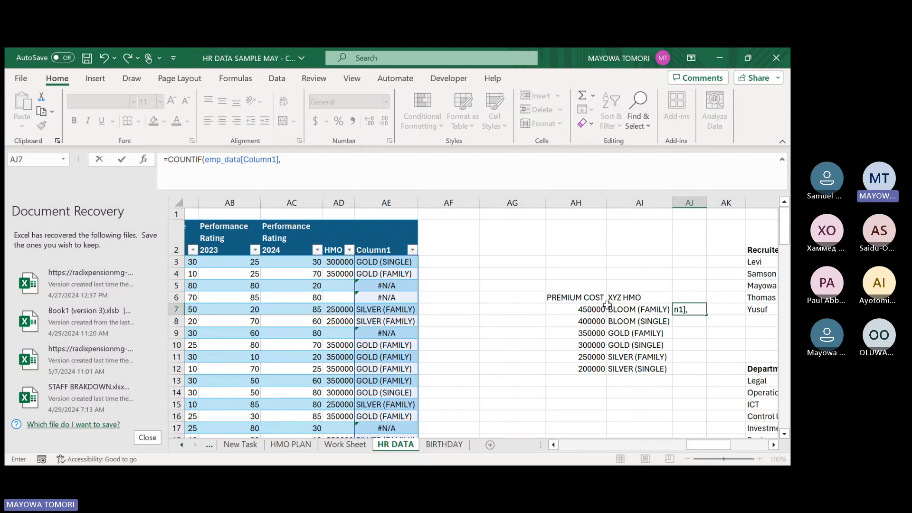
left_click(625, 309)
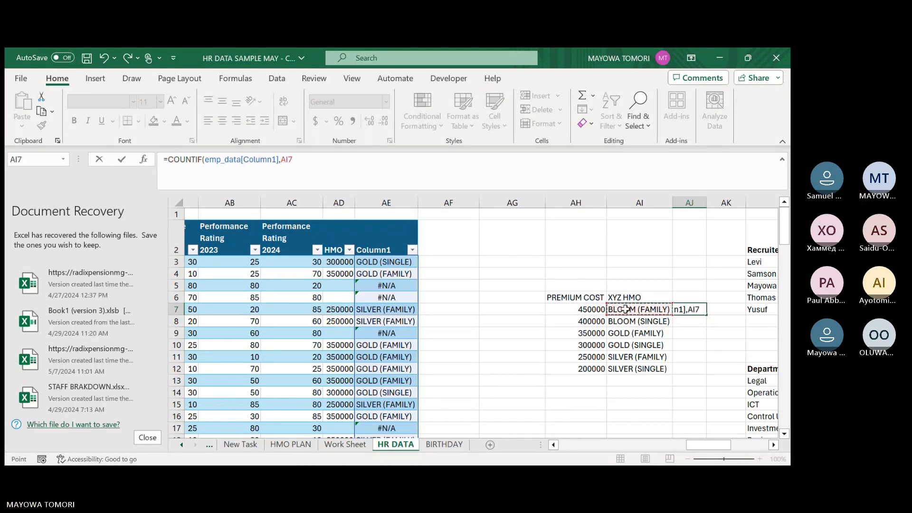
key("Return")
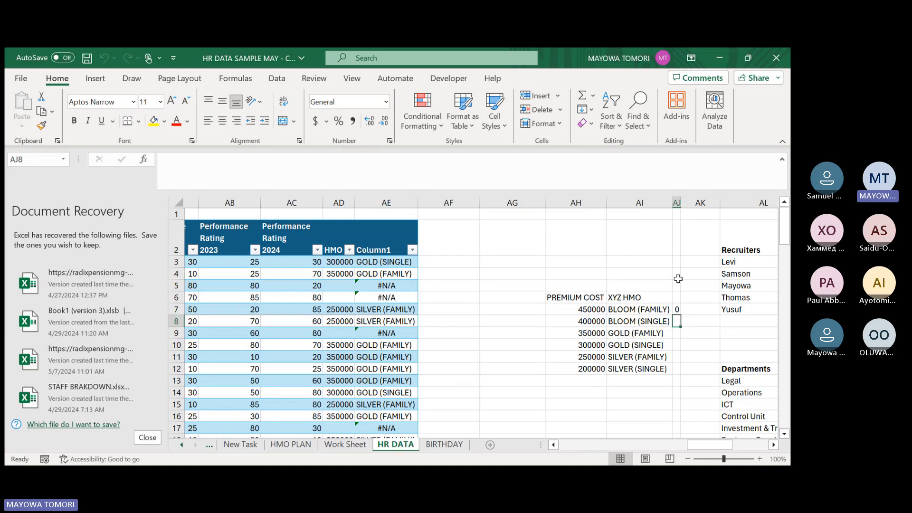
Add the heading NO in AJ6, above the count beside the XYZ HMO column.
left_click(675, 297)
type("NO")
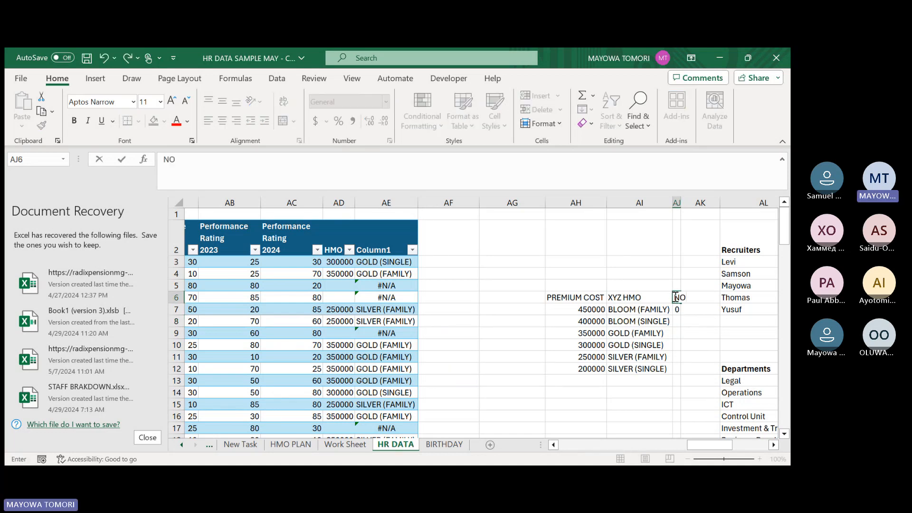
key("Return")
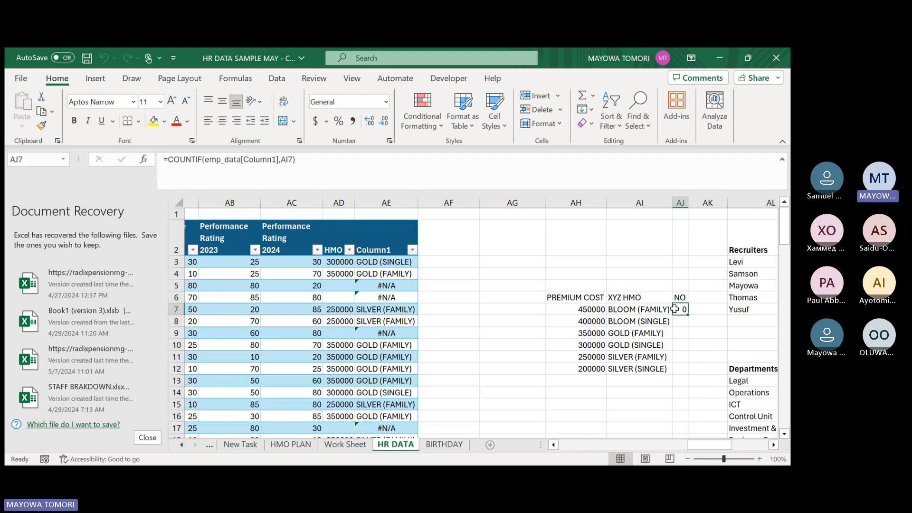
Check the COUNTIF formula in AJ7 and fill it down through AJ12 for the remaining HMO plans.
double_click(681, 309)
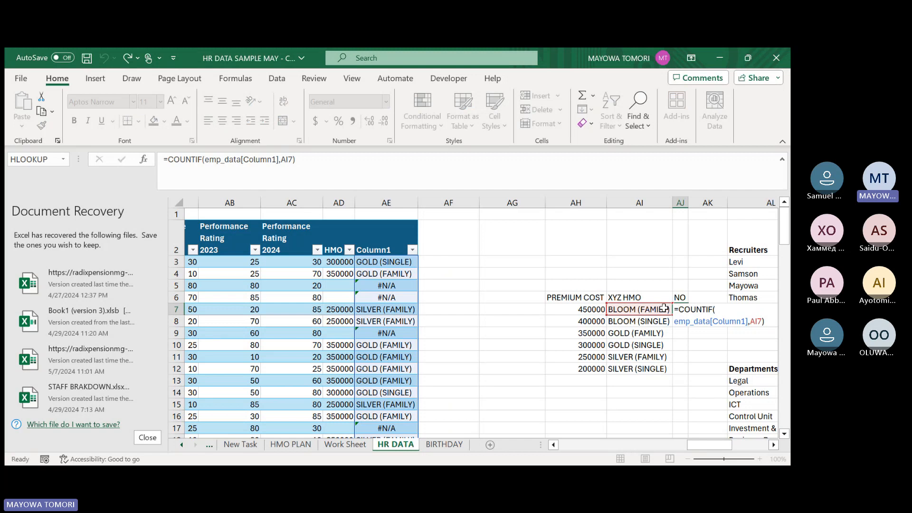
key("Return")
left_click(682, 309)
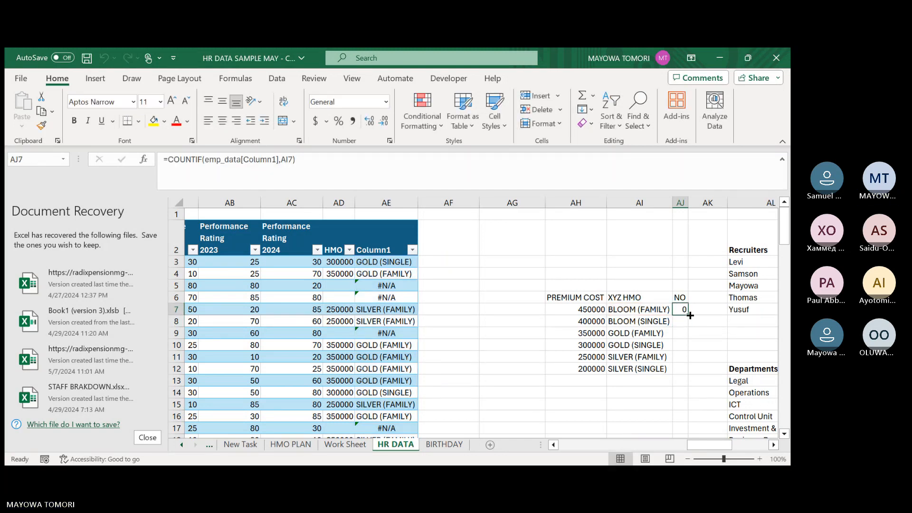
double_click(688, 315)
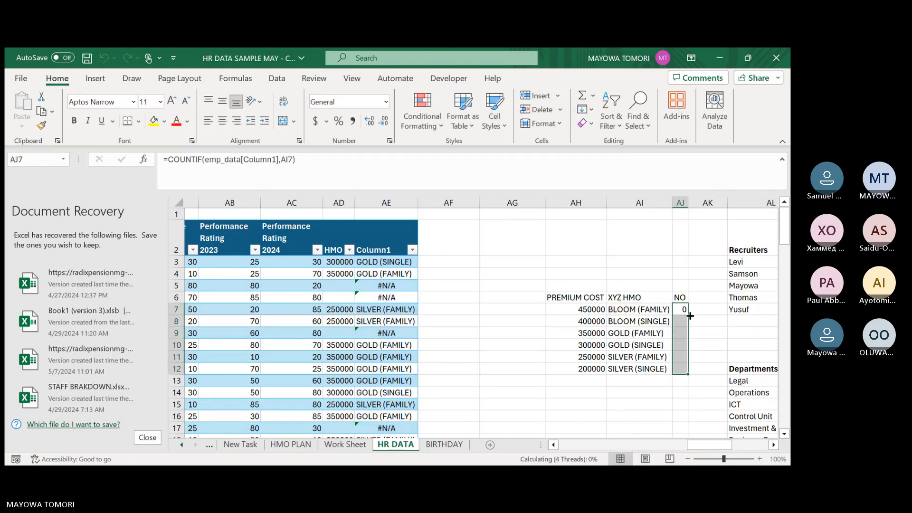
left_click(684, 378)
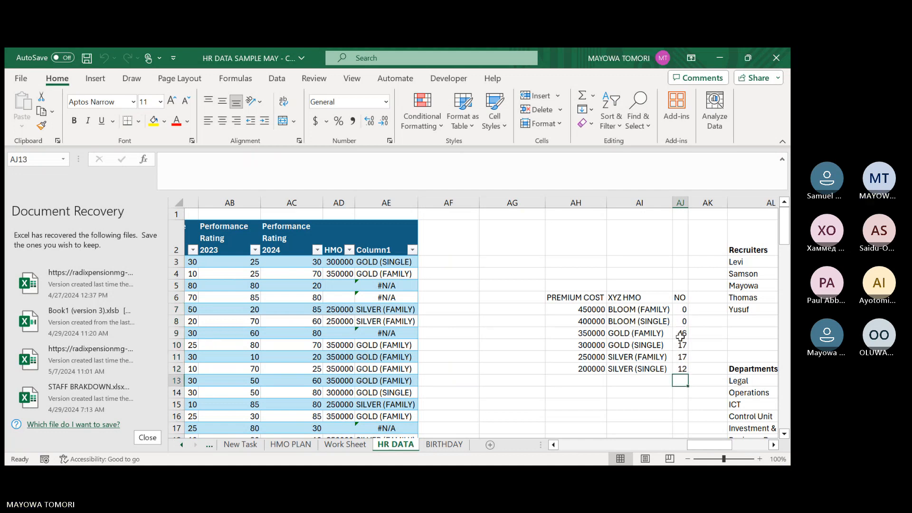
Review the staff count and COUNTIF formula for each HMO plan in AJ7:AJ12 against the plan names in column AI.
left_click(681, 334)
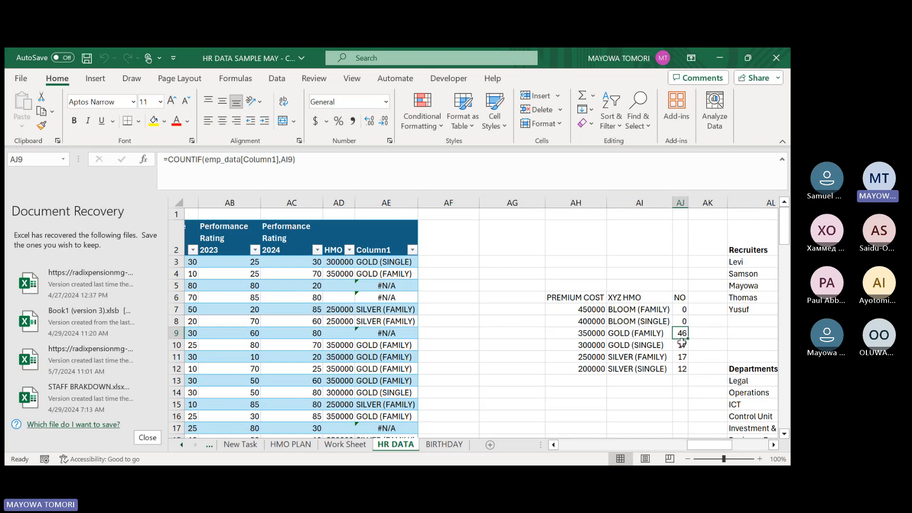
left_click(681, 343)
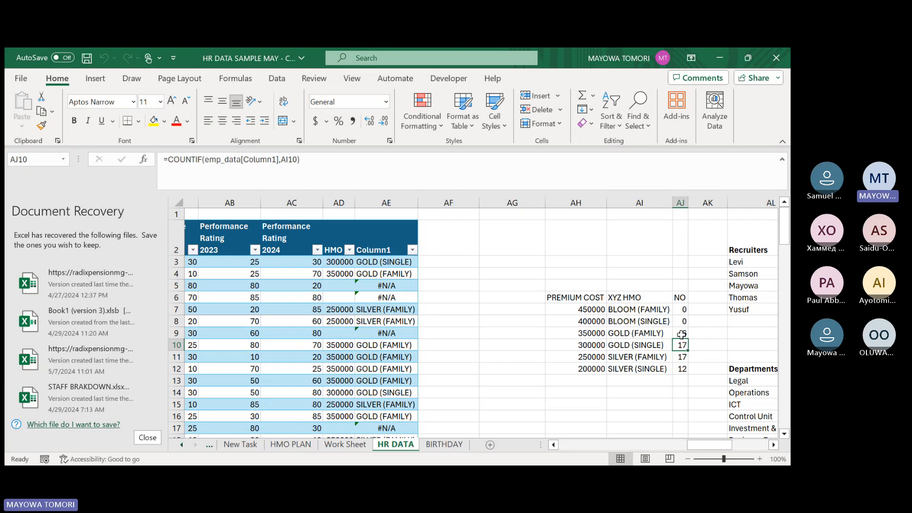
left_click(682, 334)
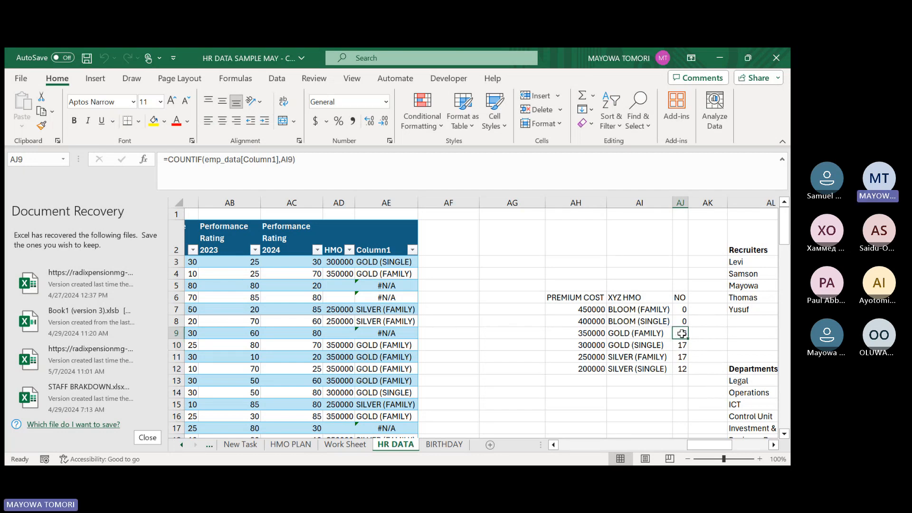
left_click(682, 357)
left_click(678, 368)
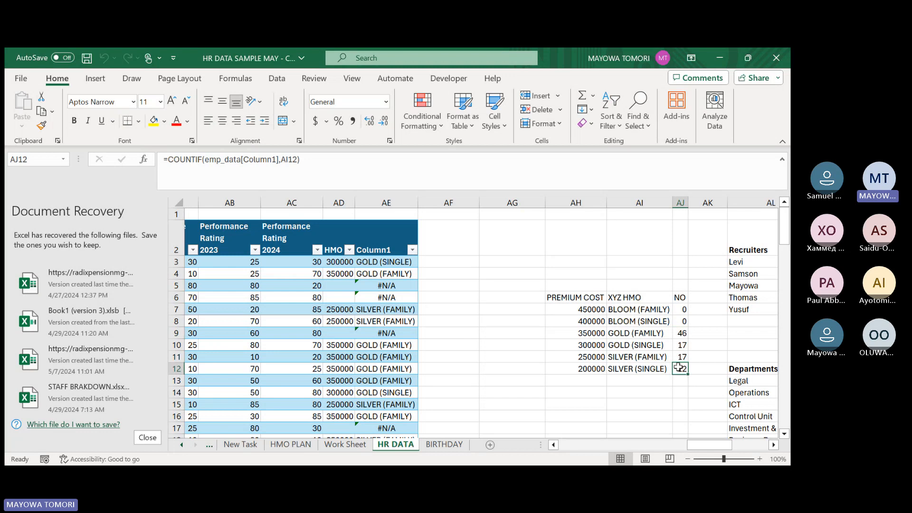
left_click(629, 369)
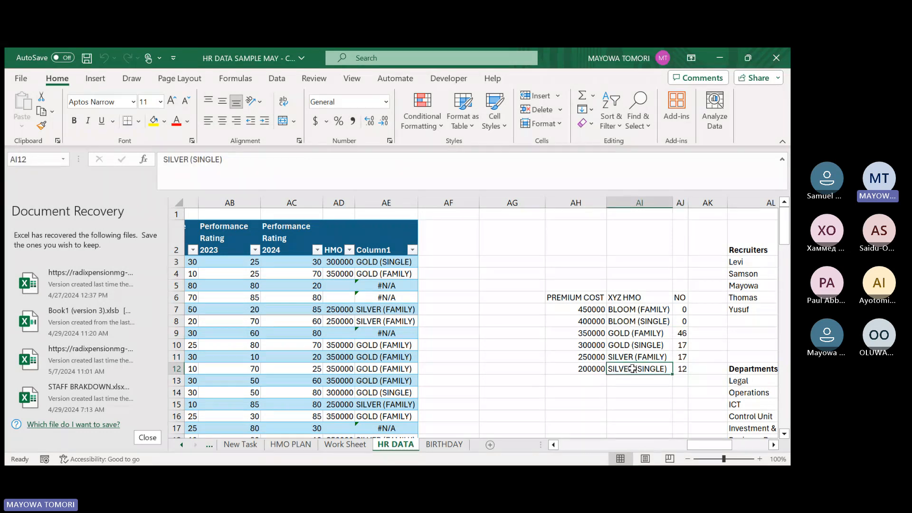
left_click(628, 357)
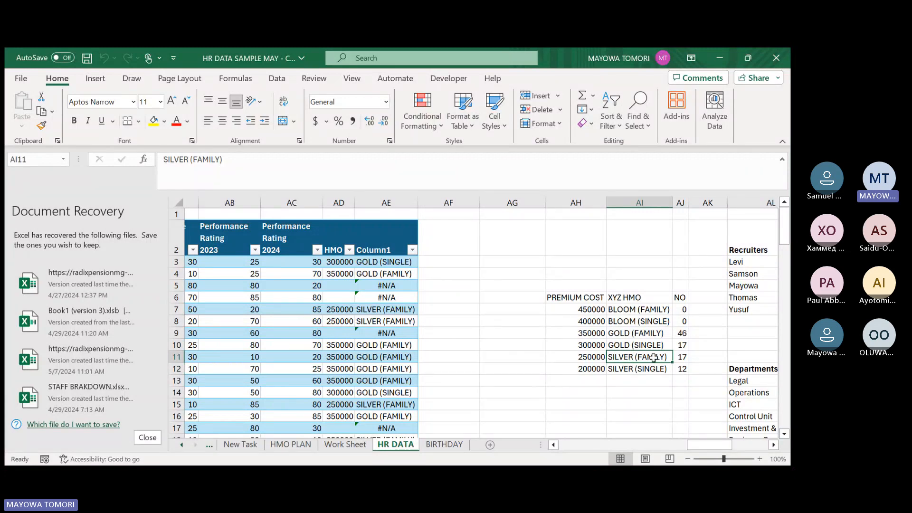
left_click(683, 357)
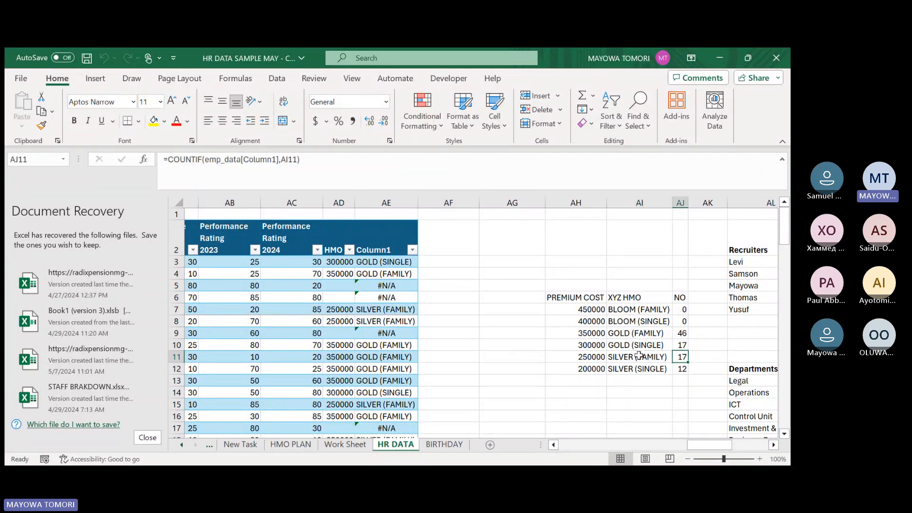
left_click(614, 347)
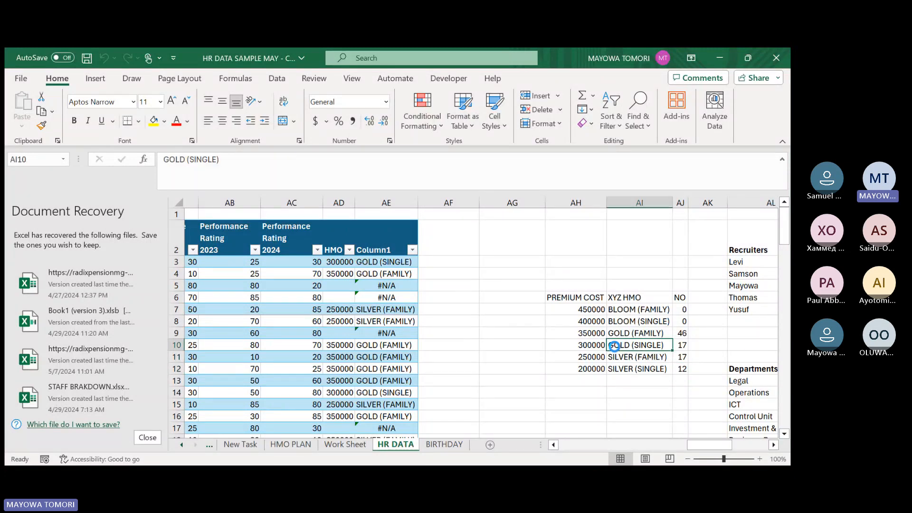
left_click(685, 345)
left_click(626, 335)
left_click(682, 334)
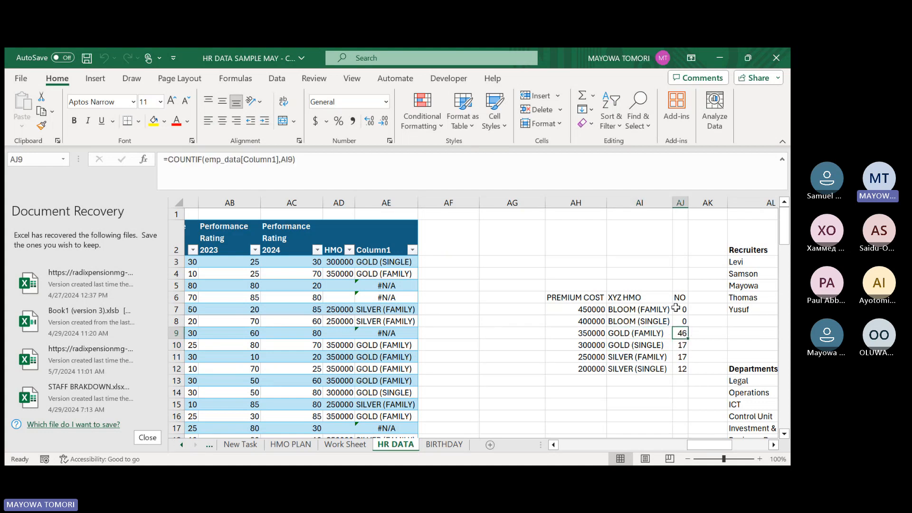
left_click(679, 309)
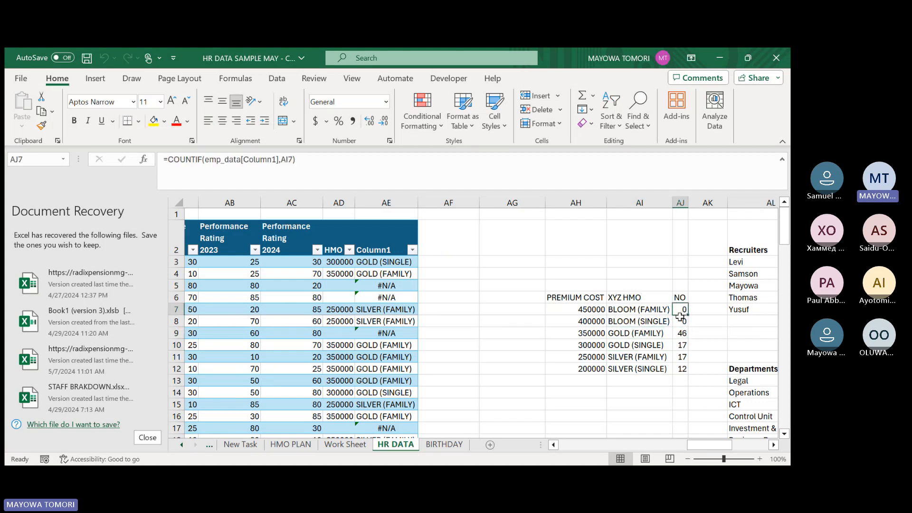
left_click(680, 317)
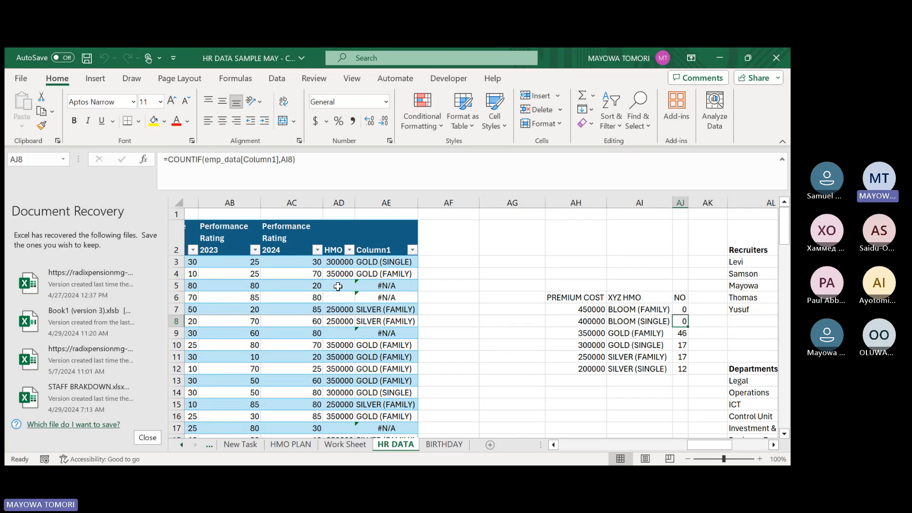
key("Up")
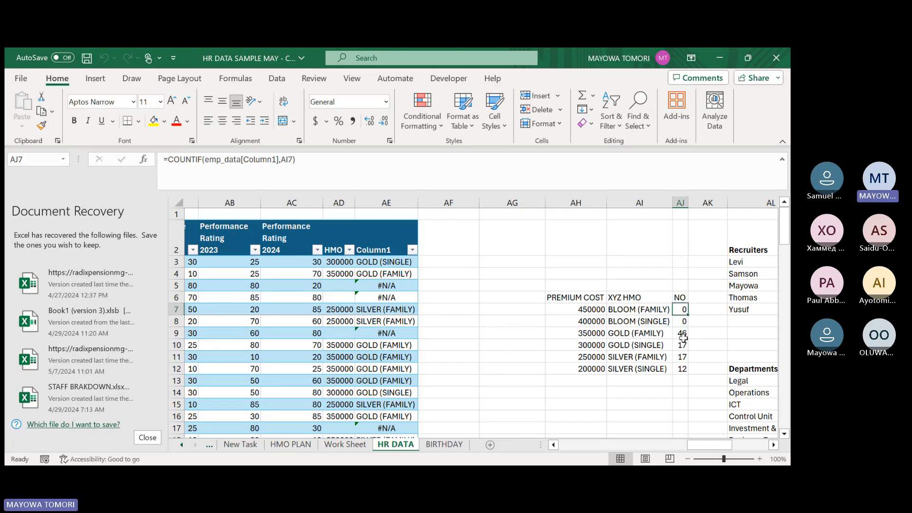
Insert a blank row at row 17 of the New Task sheet, below the Bloom, Gold, Silver line.
left_click(250, 450)
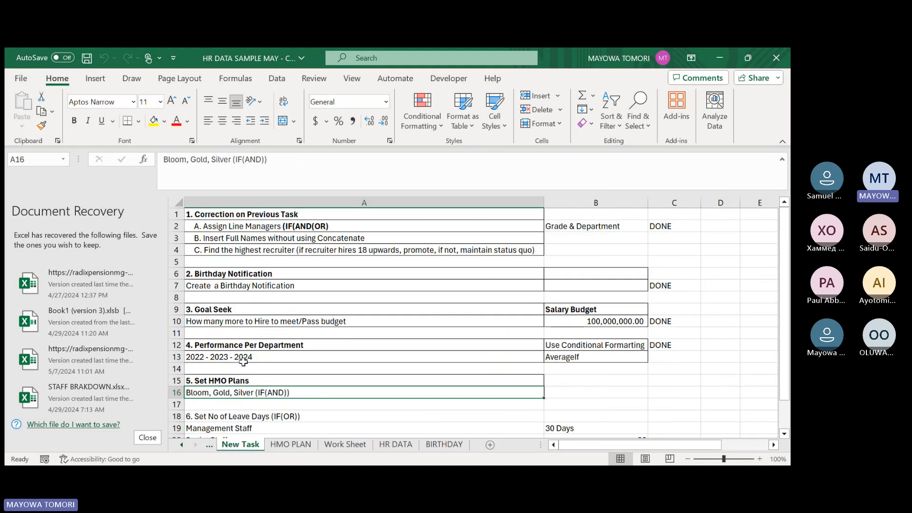
left_click(243, 403)
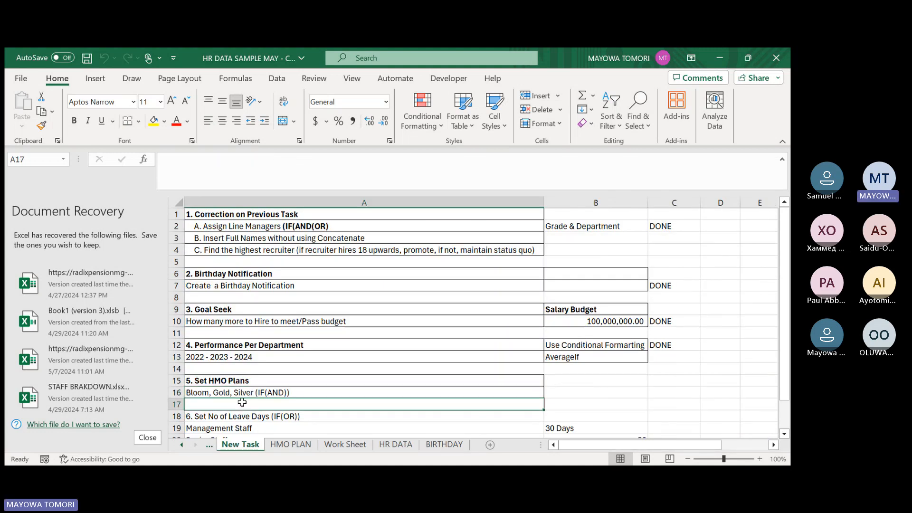
left_click(176, 404)
right_click(177, 404)
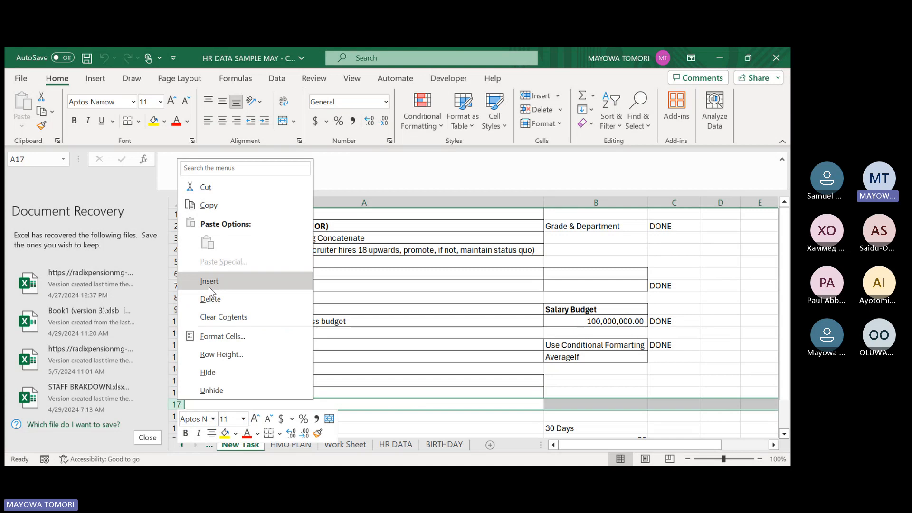
left_click(209, 287)
Enter the sub-task "Number of staff per premium" in A17 of the New Task sheet.
left_click(221, 403)
type("aD")
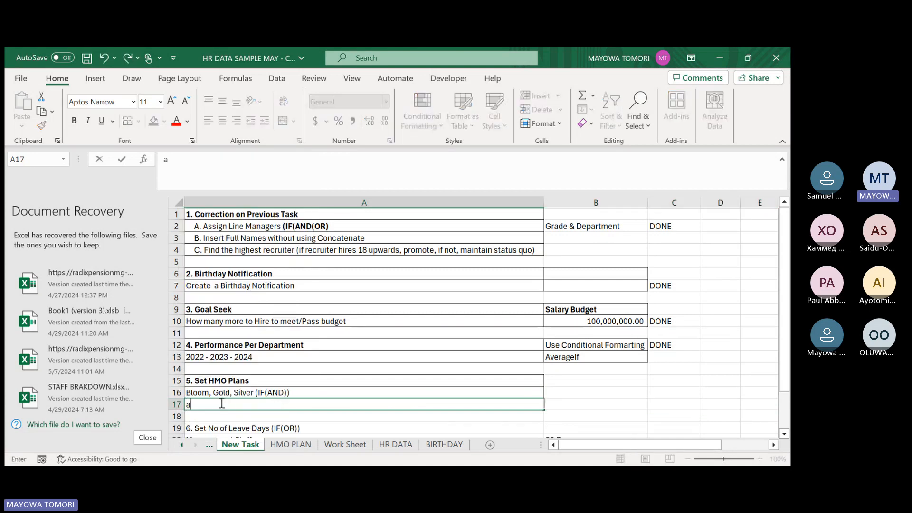
key("BackSpace")
key("BackSpace")
type("nUM")
key("BackSpace")
key("BackSpace")
key("BackSpace")
type("Numbr")
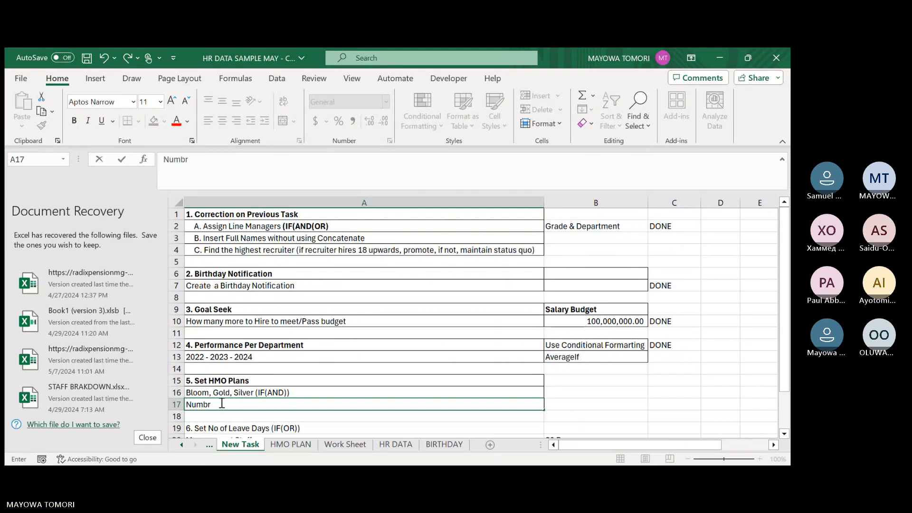
key("BackSpace")
type("ers")
key("BackSpace")
type("of staff pe")
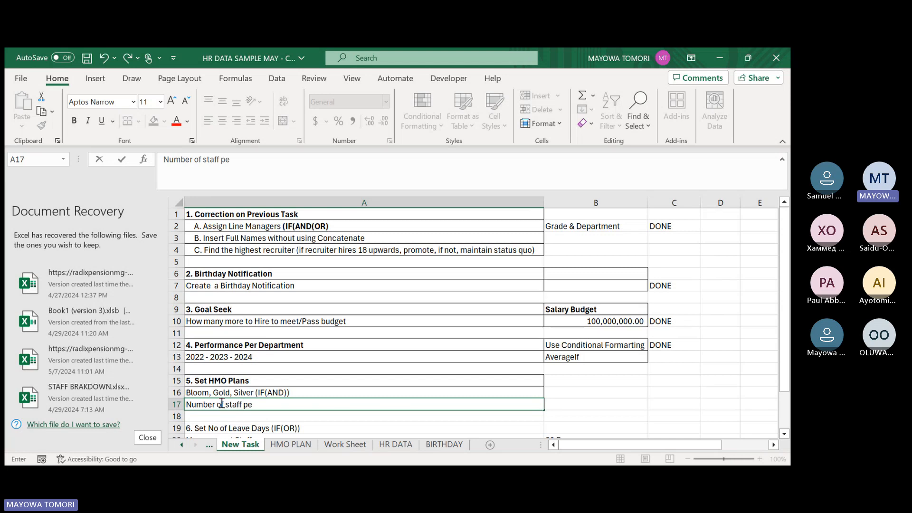
type("r premium")
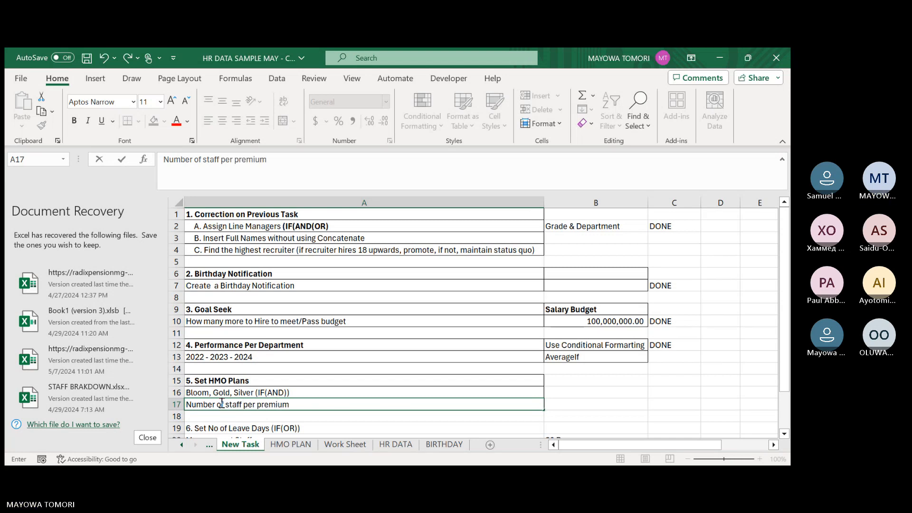
key("Tab")
left_click(263, 406)
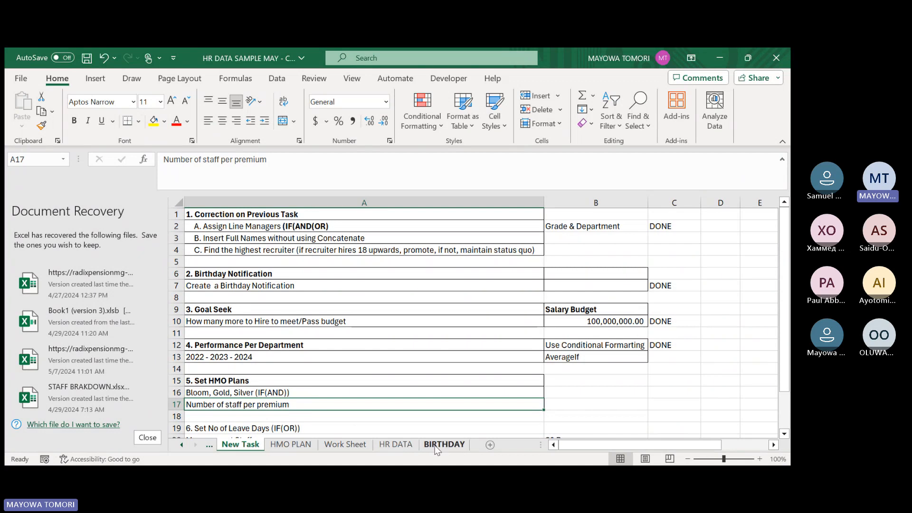
Mark the Bloom, Gold, Silver line of the HMO plans task as DONE in C16 of New Task.
left_click(406, 445)
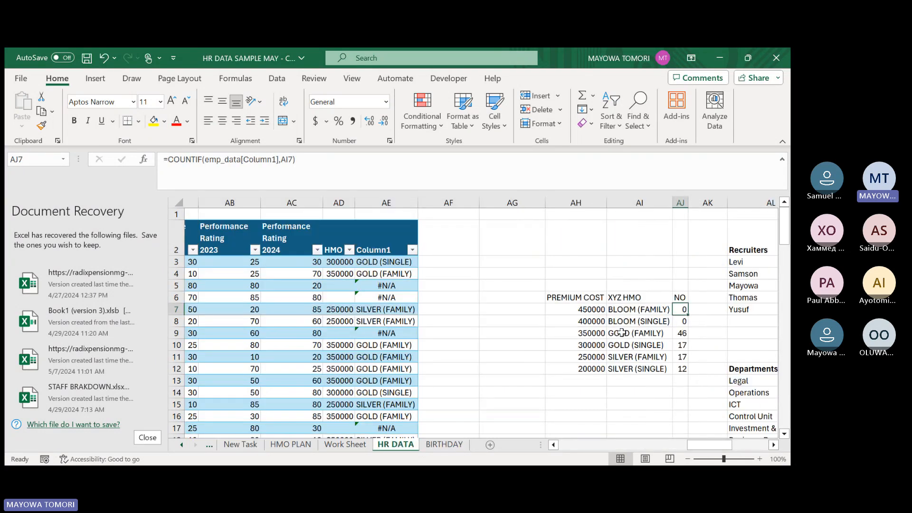
left_click(251, 446)
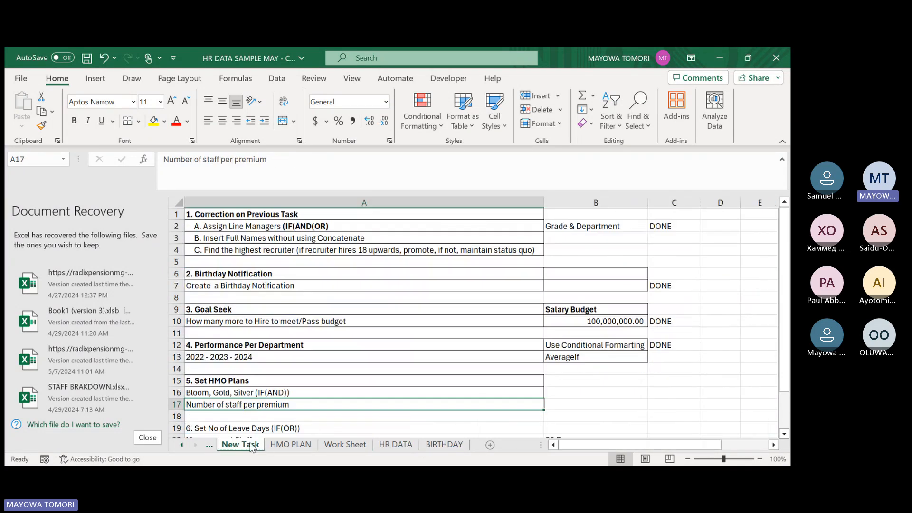
scroll(218, 407, "down", 2)
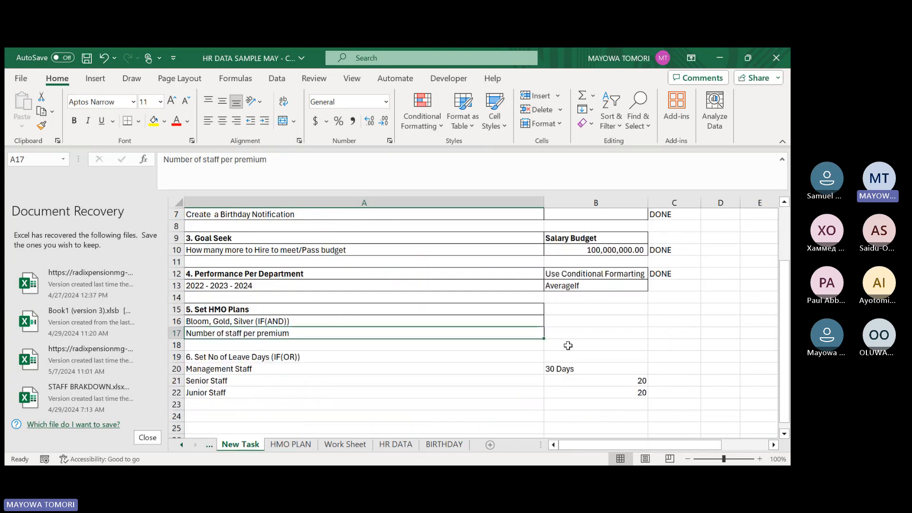
left_click(677, 326)
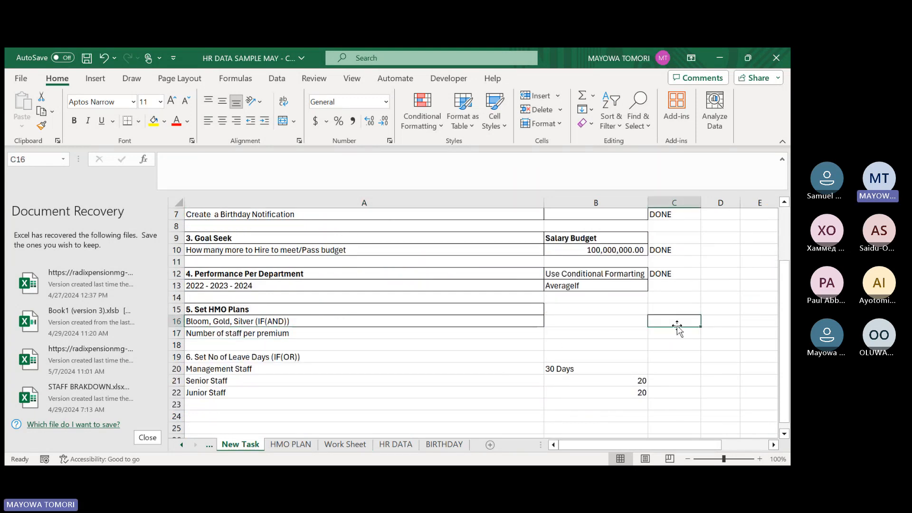
type("done")
key("BackSpace")
key("BackSpace")
key("BackSpace")
key("BackSpace")
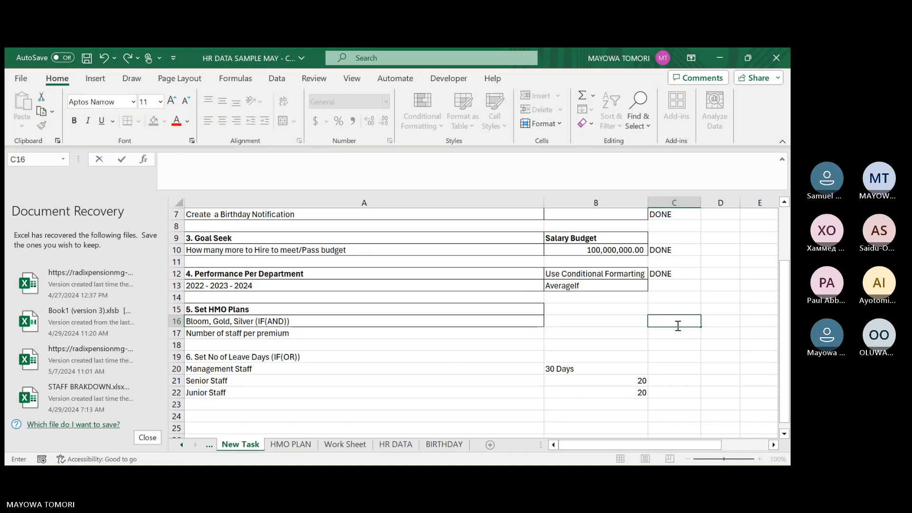
type("DONE")
key("Return")
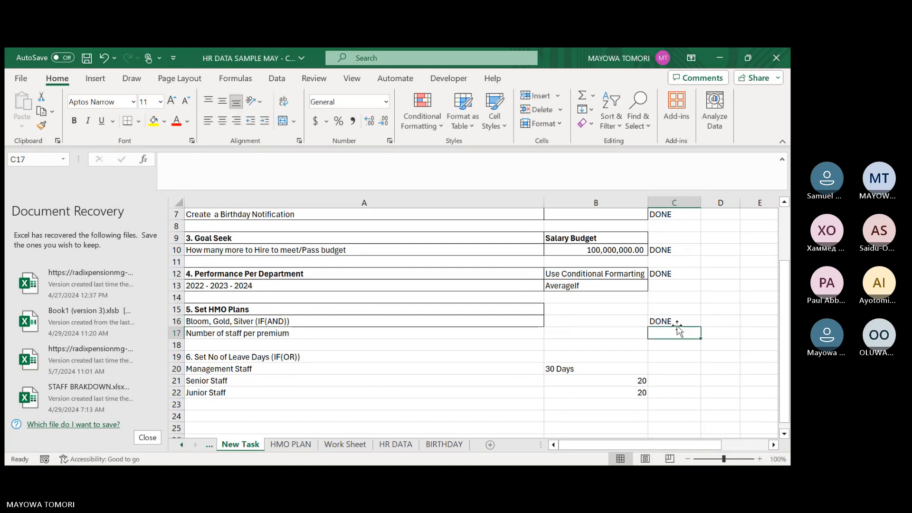
Review task 6 on leave days in rows 19 to 22, checking the allotment for Management, Senior and Junior Staff.
left_click(255, 357)
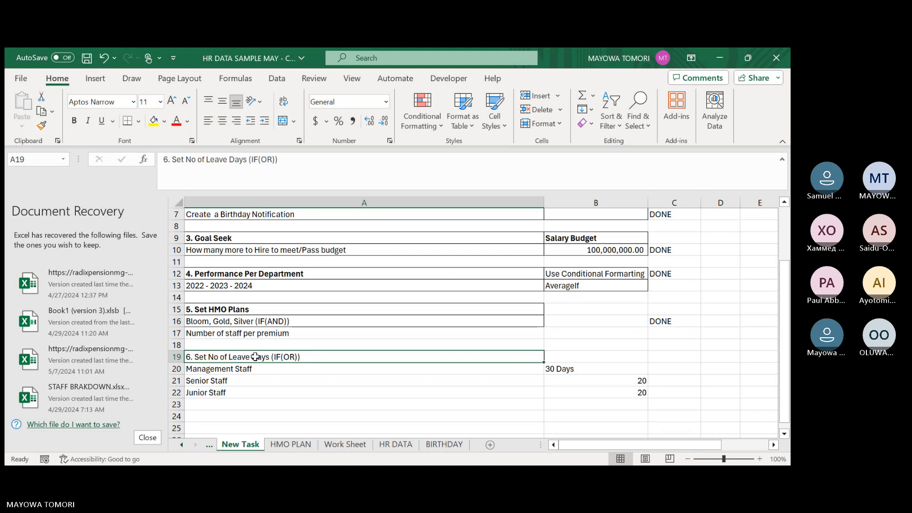
left_click(246, 368)
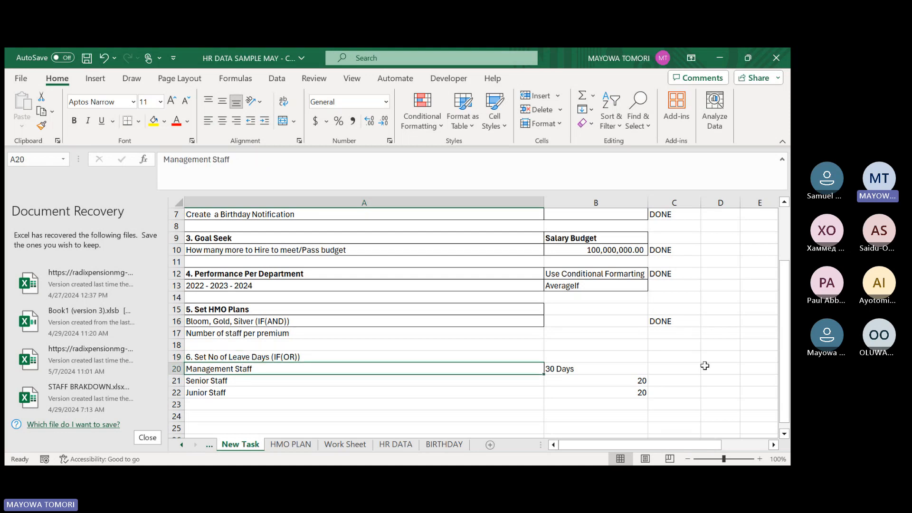
left_click(607, 371)
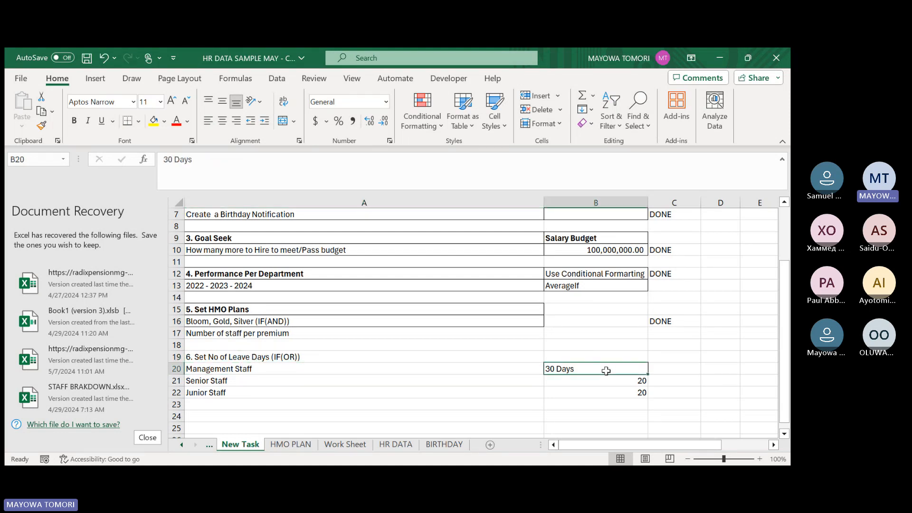
left_click(275, 384)
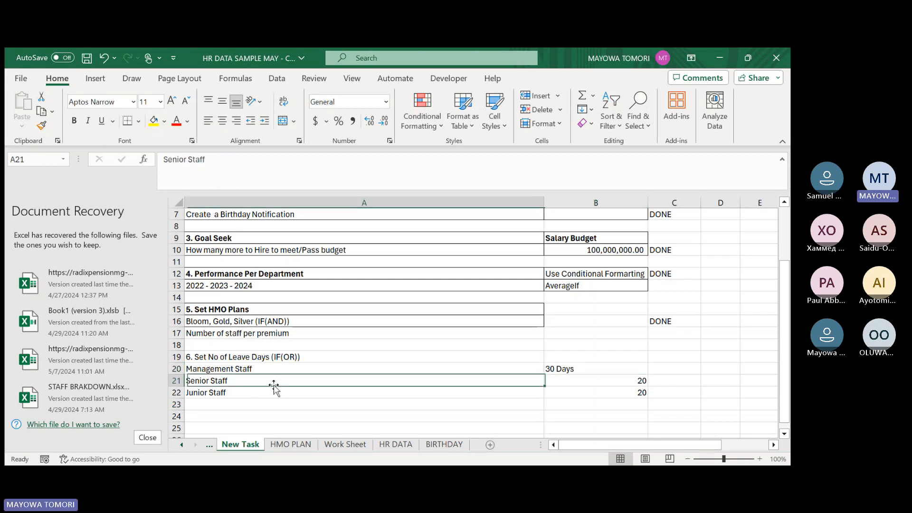
left_click(610, 383)
left_click(332, 393)
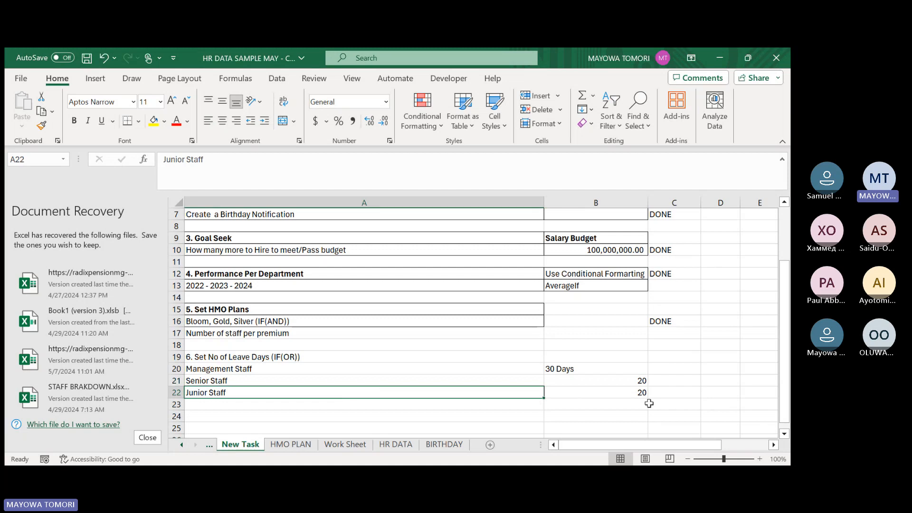
left_click(607, 392)
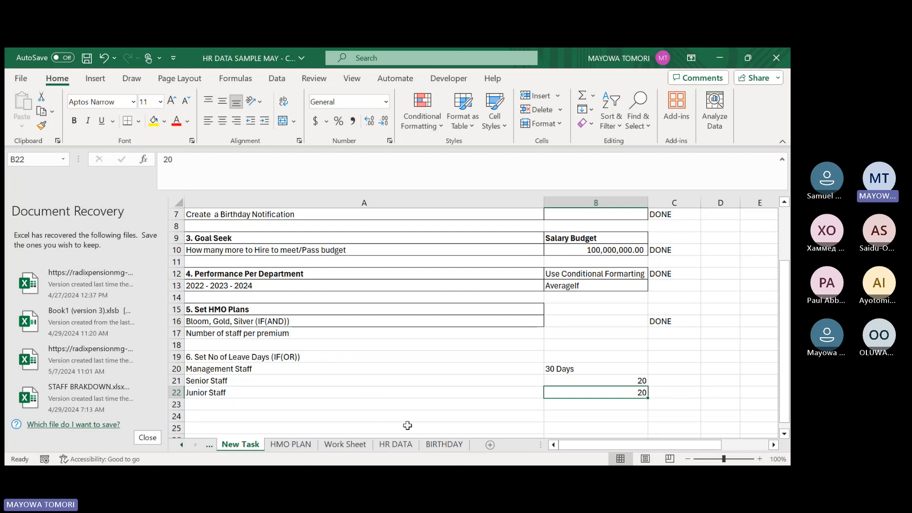
Rename the Column1 header in AE2 of the HR DATA sheet as HMO PREMIUM.
left_click(399, 444)
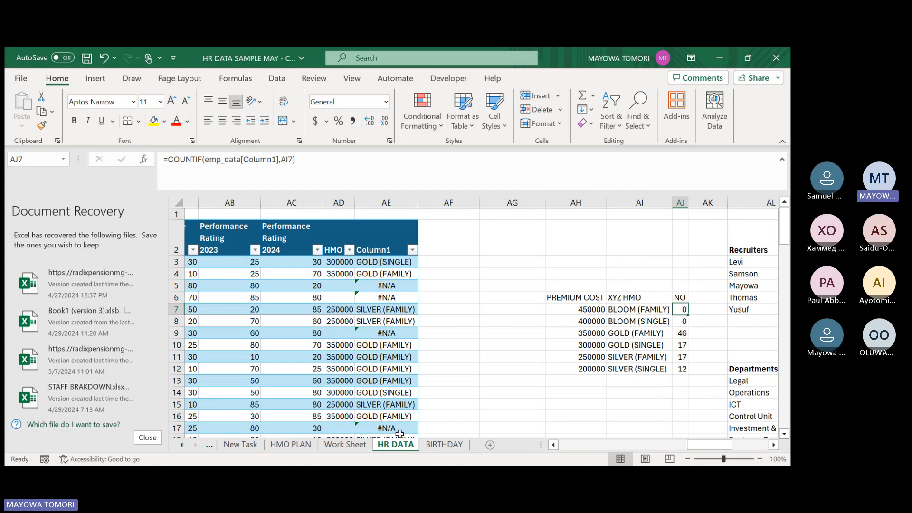
left_click_drag(691, 446, 692, 448)
left_click(377, 241)
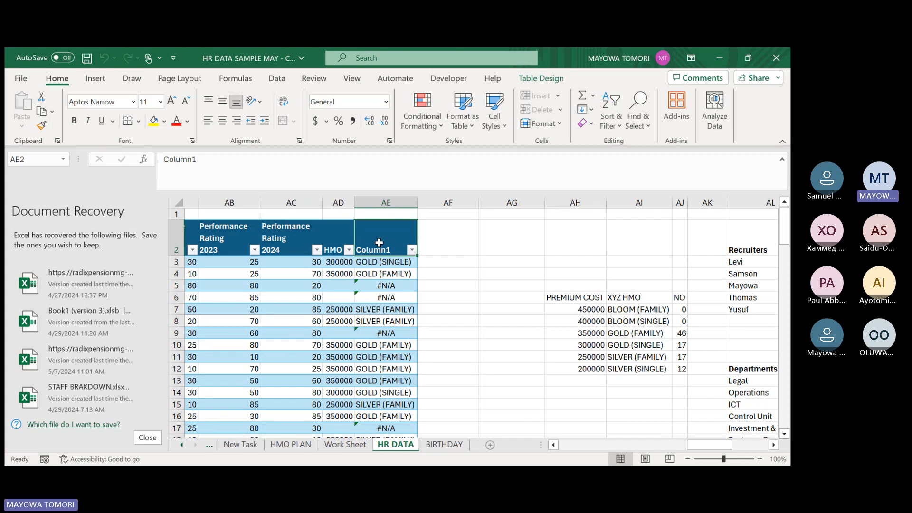
type("HMO PRE")
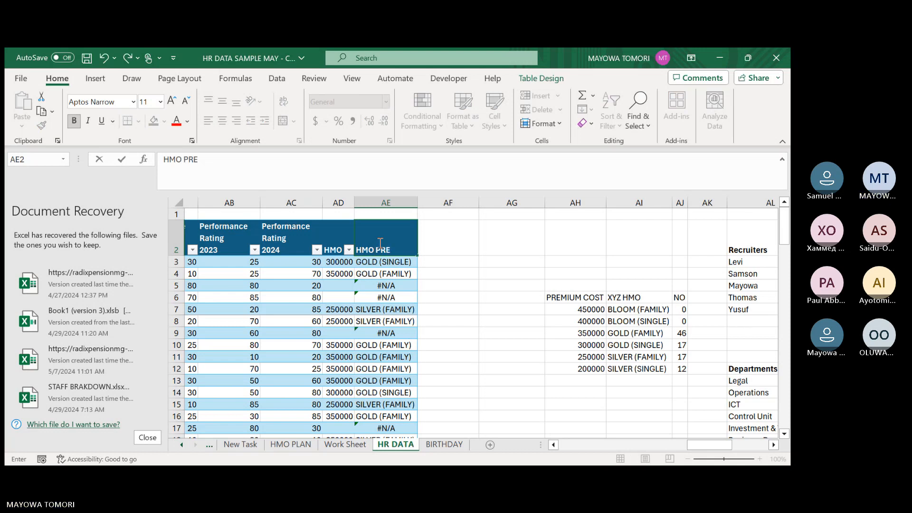
type("MIUM")
key("Tab")
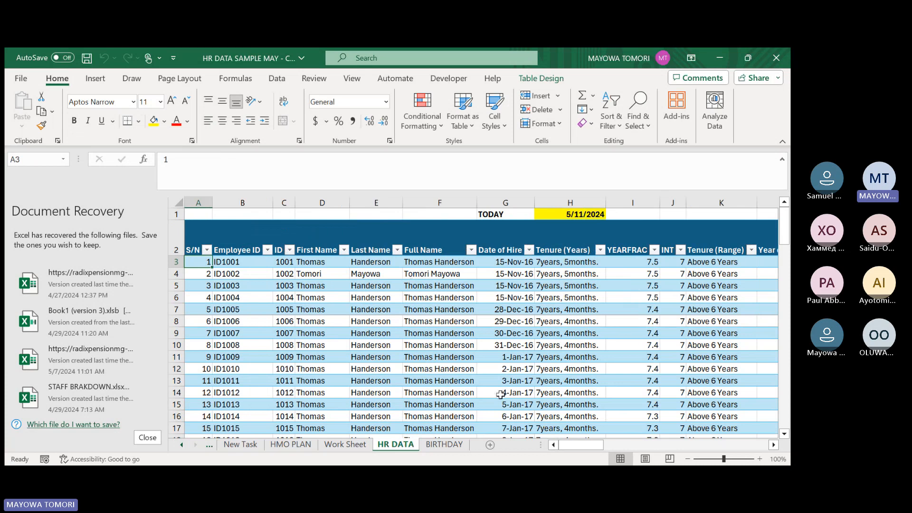
Add a new table column headed LEAVE in AF2, directly beside HMO PREMIUM.
left_click_drag(566, 446, 708, 444)
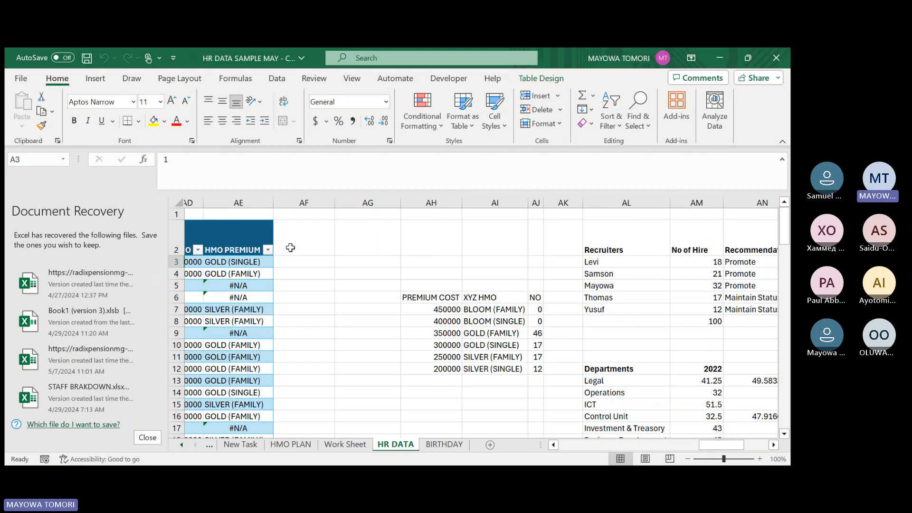
left_click(292, 203)
right_click(290, 203)
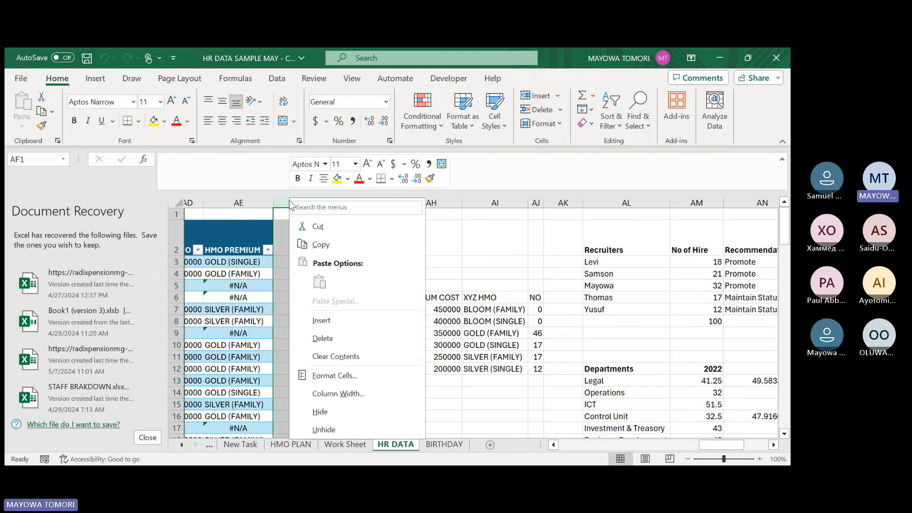
left_click(280, 233)
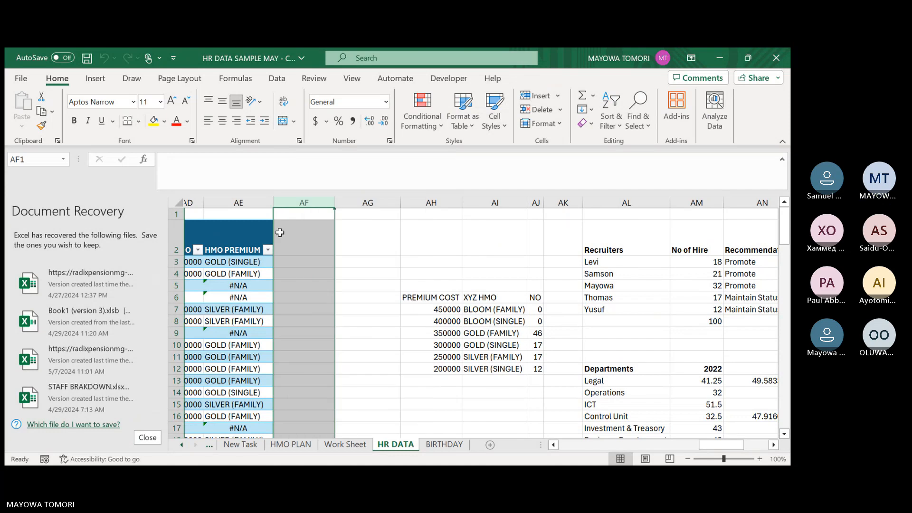
left_click(279, 232)
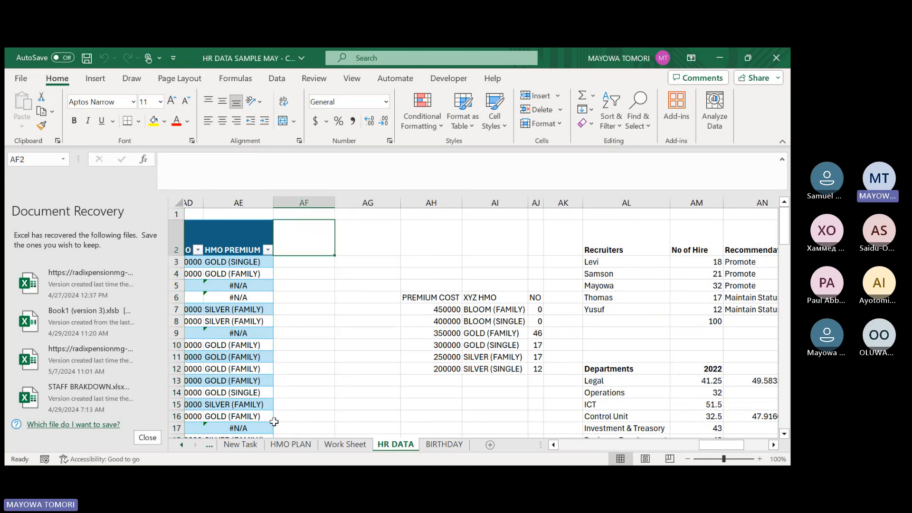
type("LEAVE")
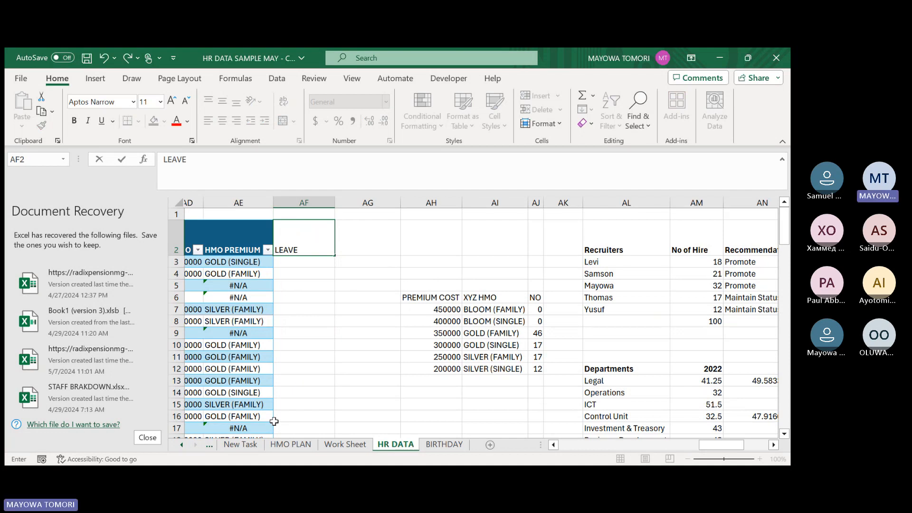
key("ctrl+Left")
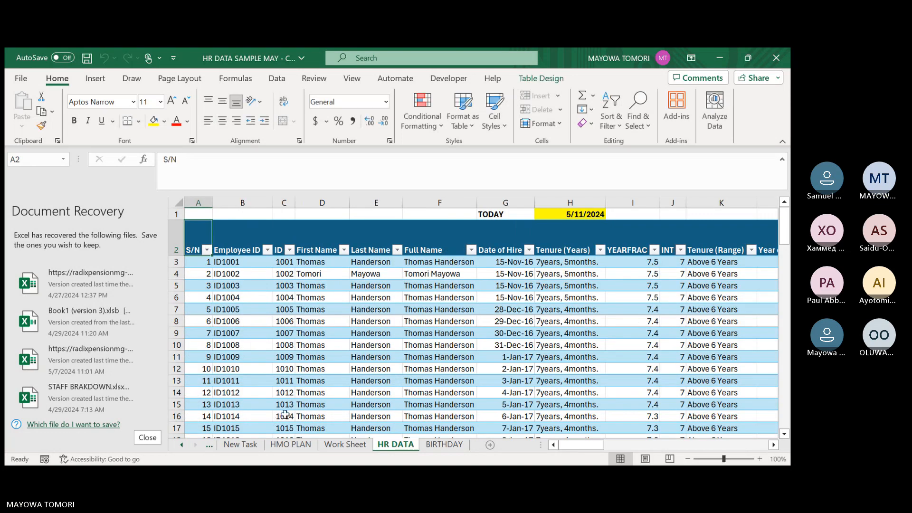
Look through the HR DATA header row from S/N across to the HMO columns, including Grade and Staff Breakdown.
key("Right")
key("Right")
key("Right")
key("Right")
key("Right")
key("Right")
key("Right")
key("Right")
key("Right")
key("Right")
key("Right")
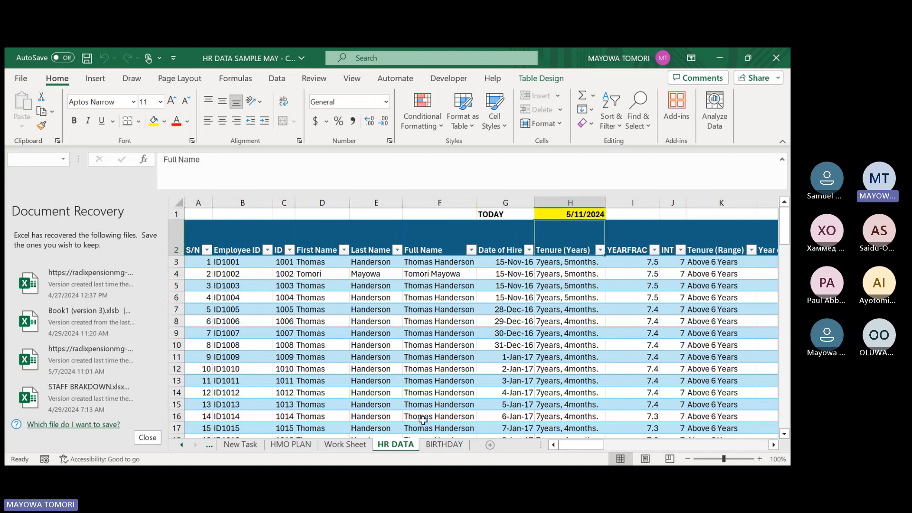
key("Right")
key("Right")
key("Right")
key("Right")
key("Right")
key("Right")
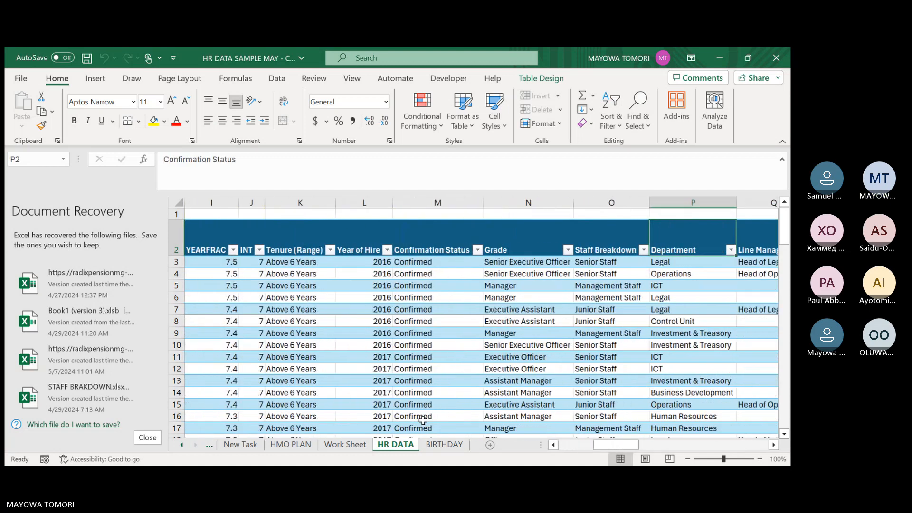
key("Right")
key("Right")
key("Right")
key("Right")
key("Right")
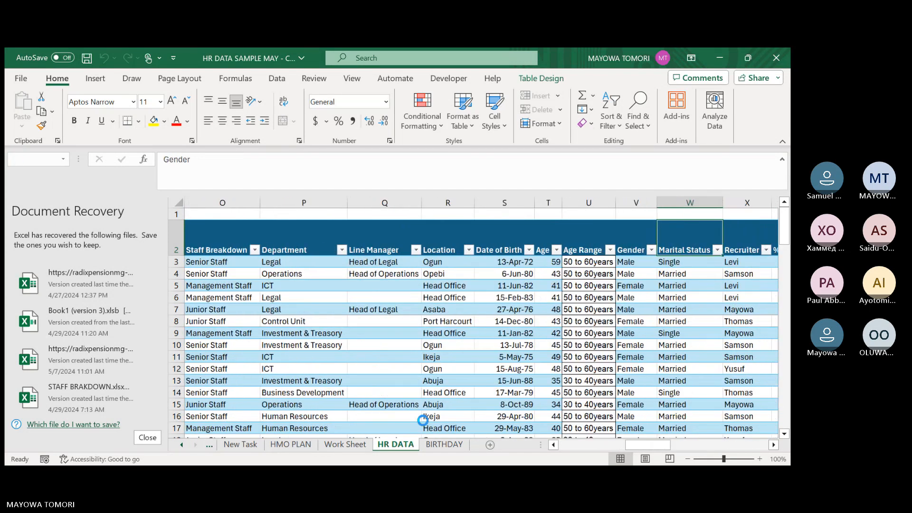
key("Right")
key("Right")
key("Right")
key("Right")
key("Right")
key("Right")
key("Right")
key("Right")
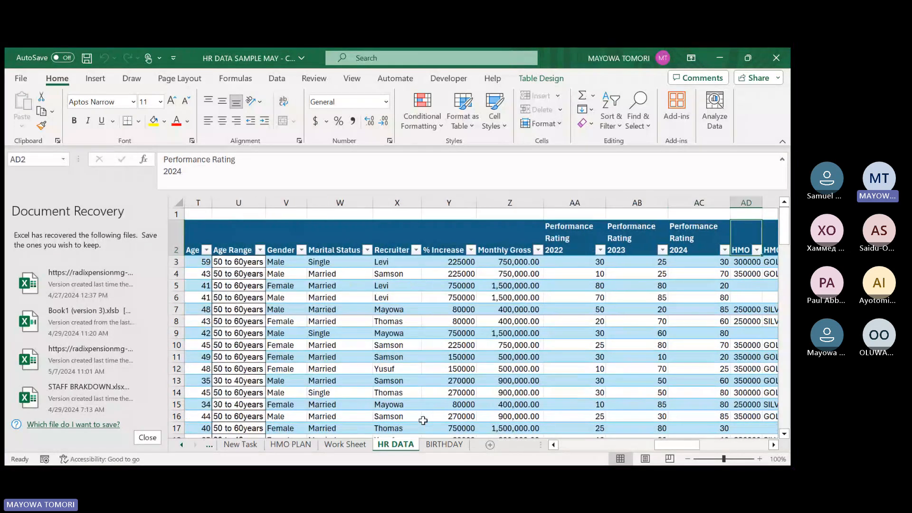
key("Tab")
key("Tab")
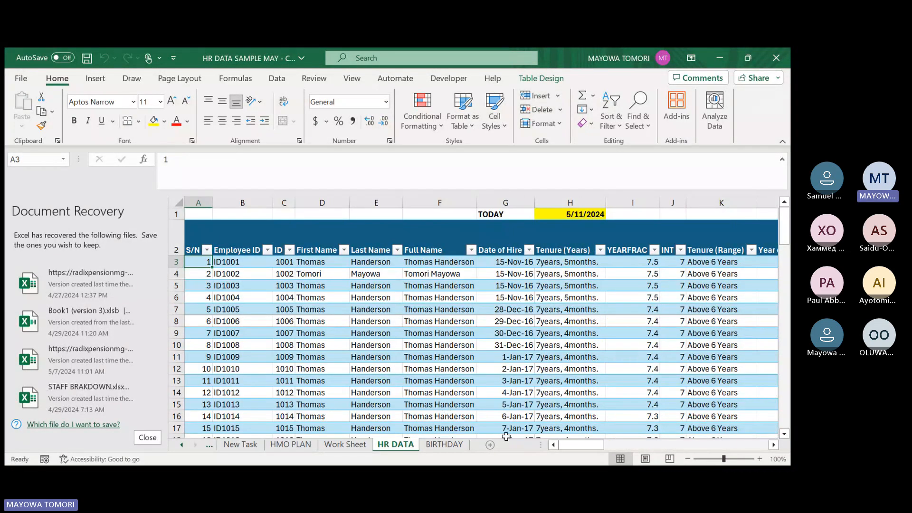
Extend the LEAVE header in AF2 with "(No of Days)" on a new line within the cell.
left_click_drag(600, 447, 696, 442)
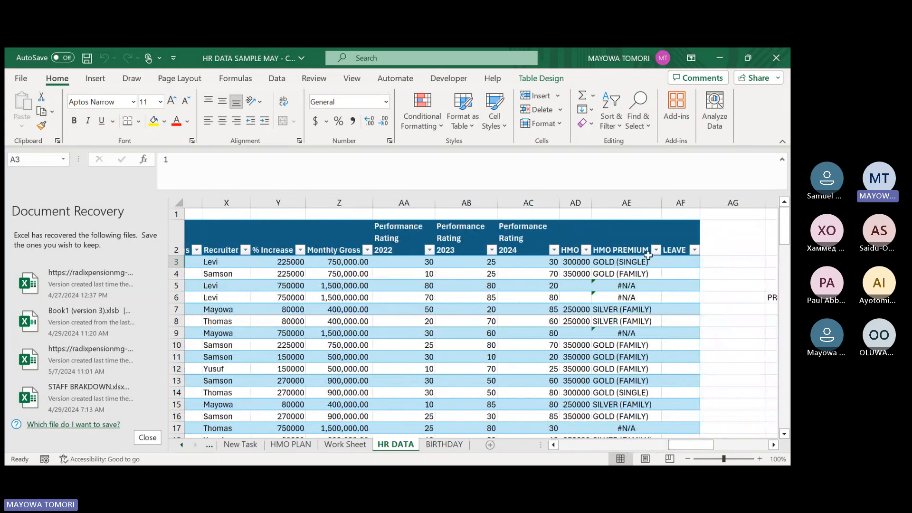
left_click(675, 232)
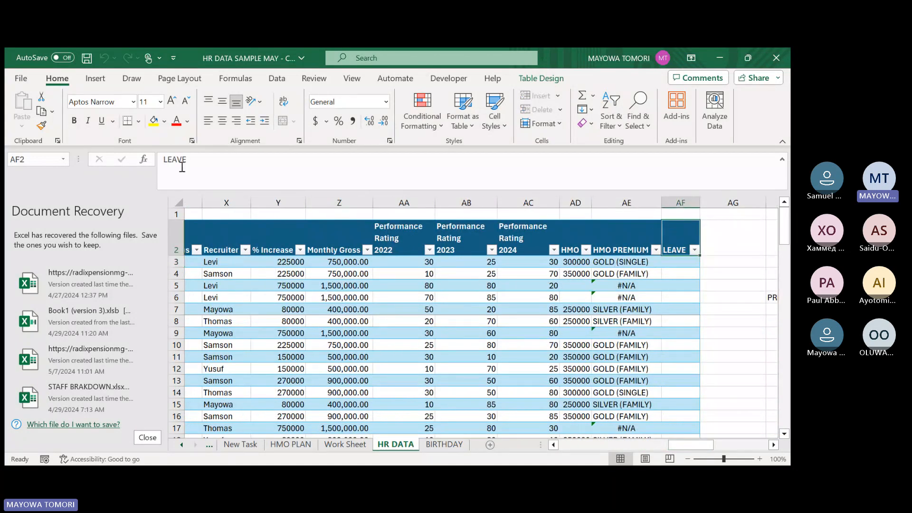
left_click(199, 162)
key("alt+Return")
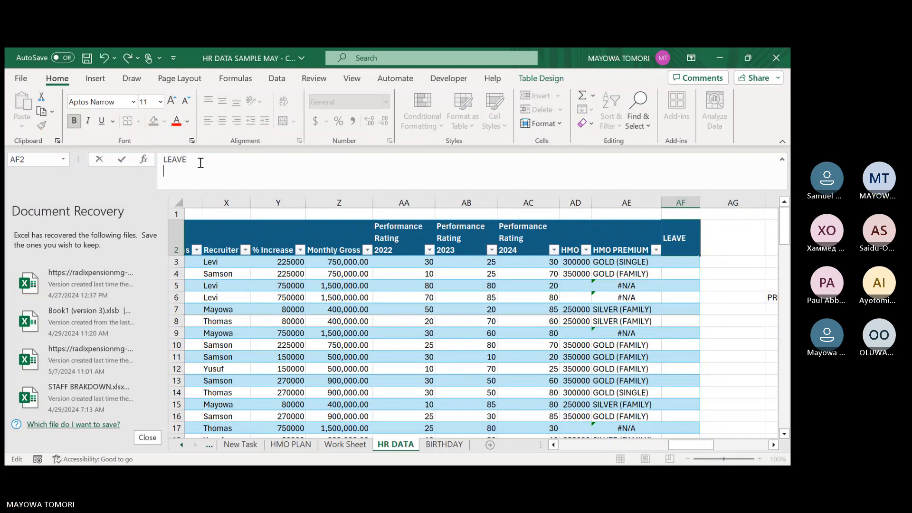
type(")")
type("N")
type("o of D")
type("yat")
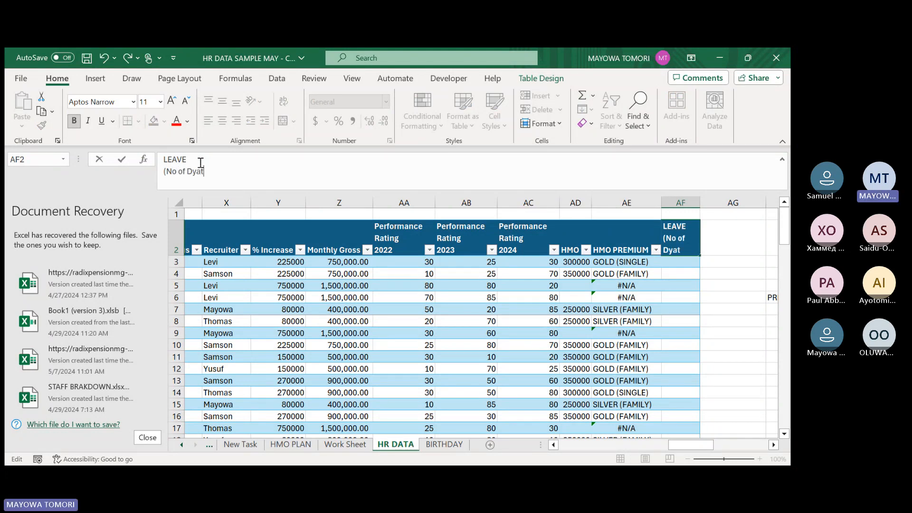
key("BackSpace")
key("BackSpace")
key("BackSpace")
type("ays")
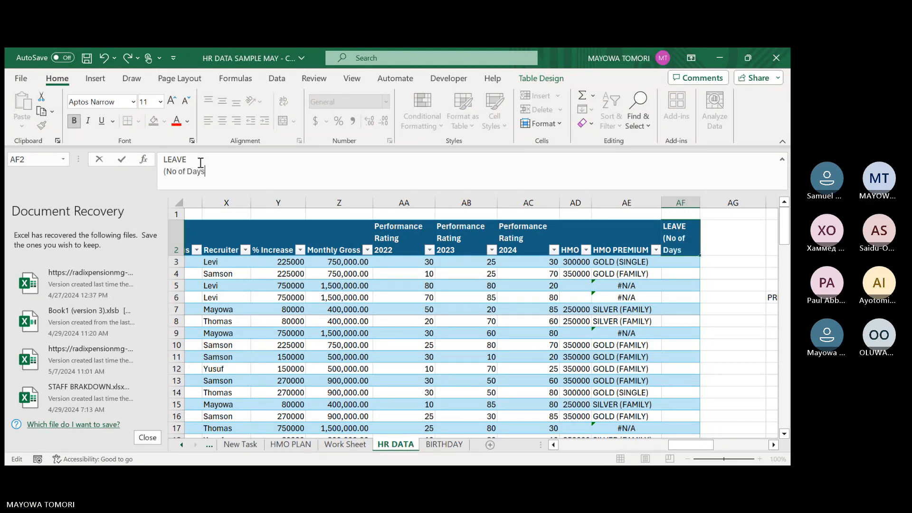
type(")")
key("Return")
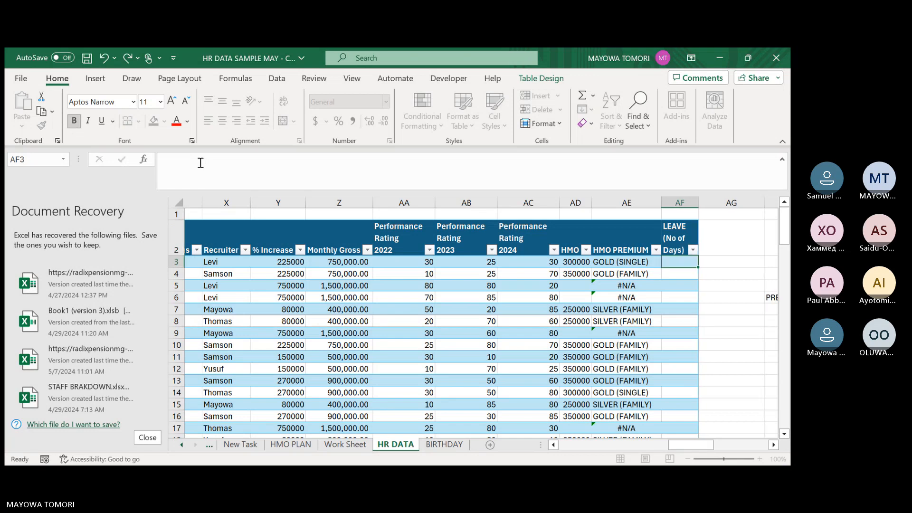
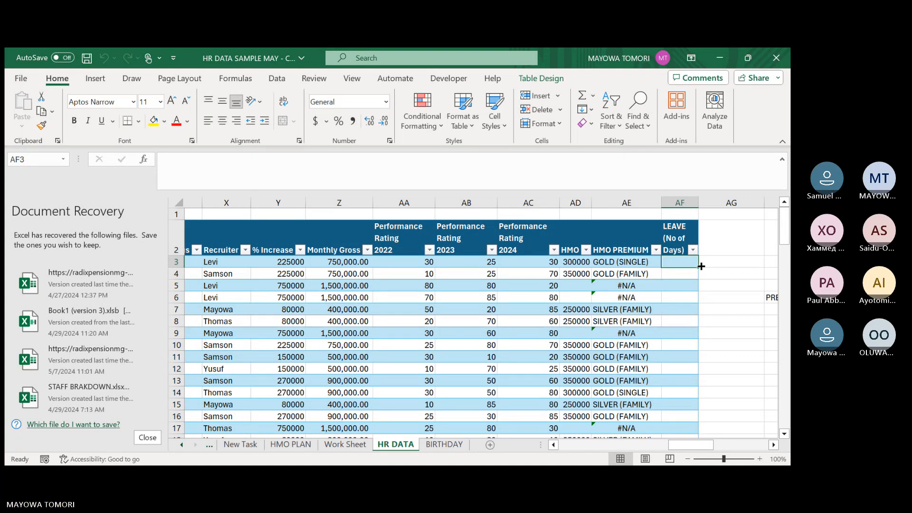
Begin an IF formula with a nested OR test in the first data cell of the LEAVE column, AF3.
type("=IF(or")
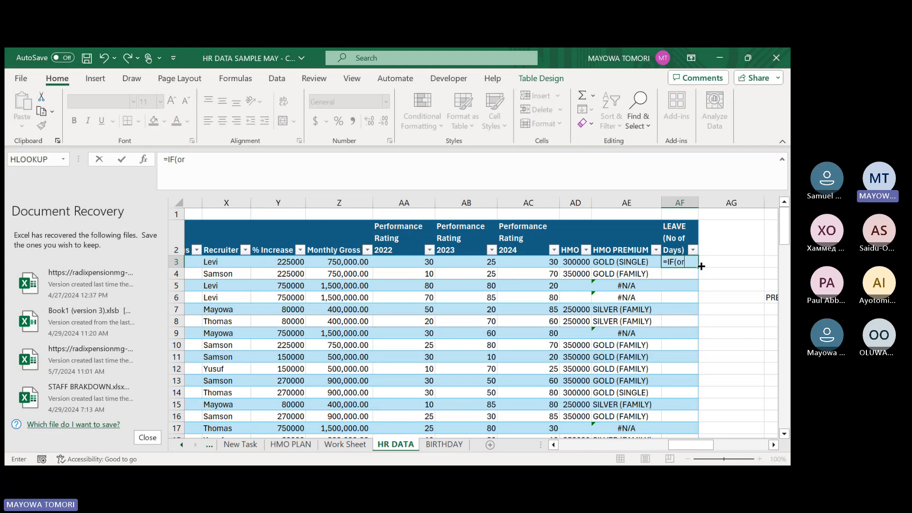
key("Tab")
left_click_drag(697, 444, 708, 437)
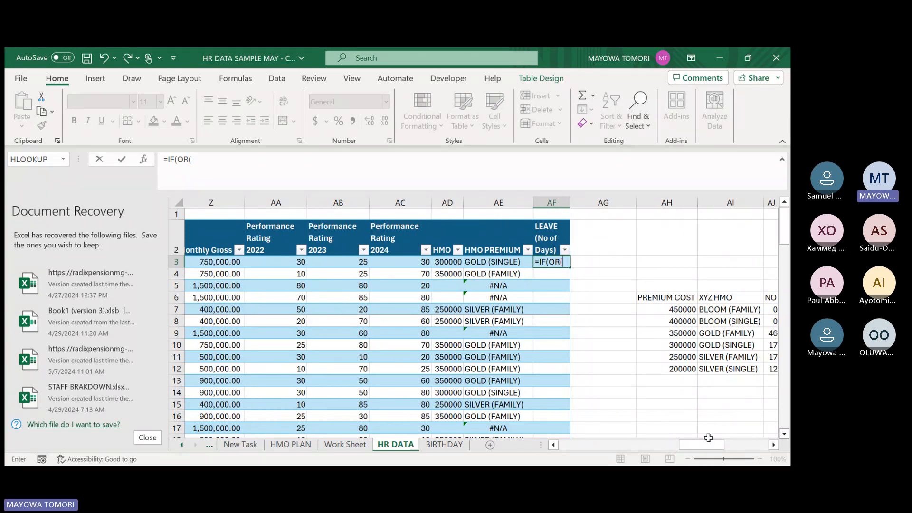
type("emp_data")
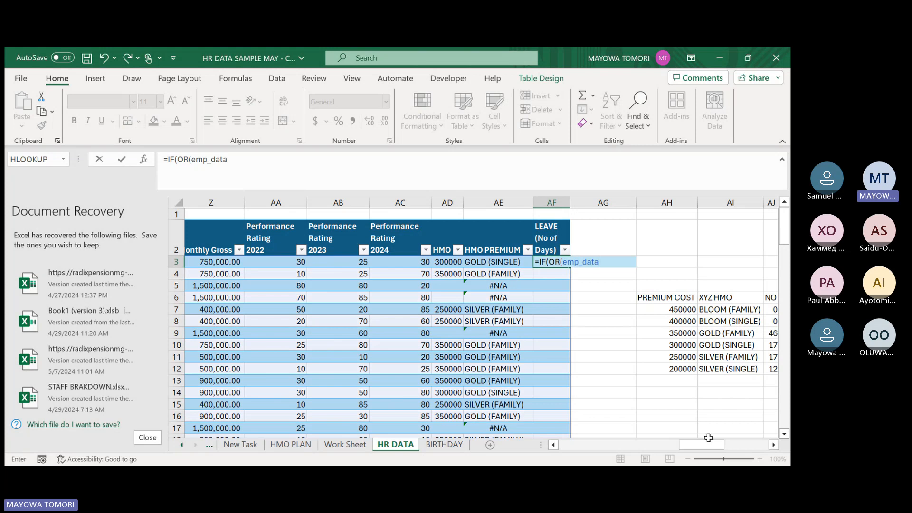
type("[")
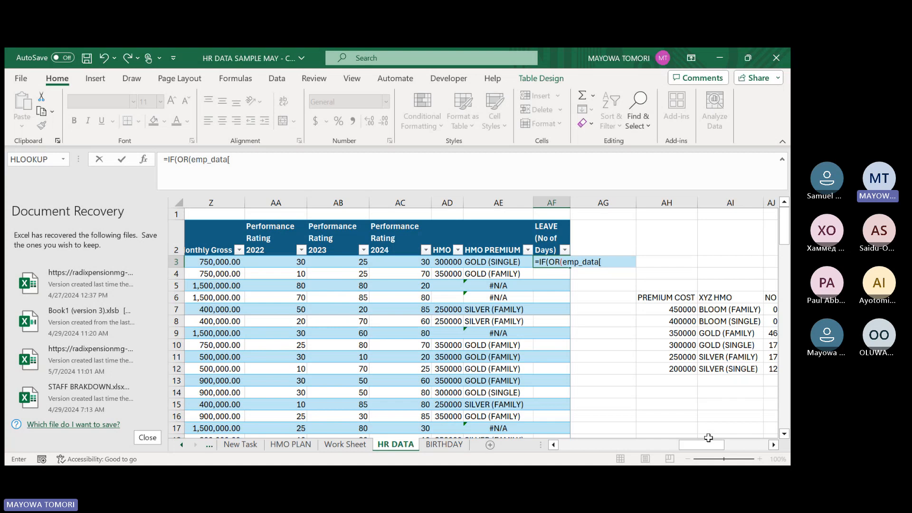
type("st")
key("Tab")
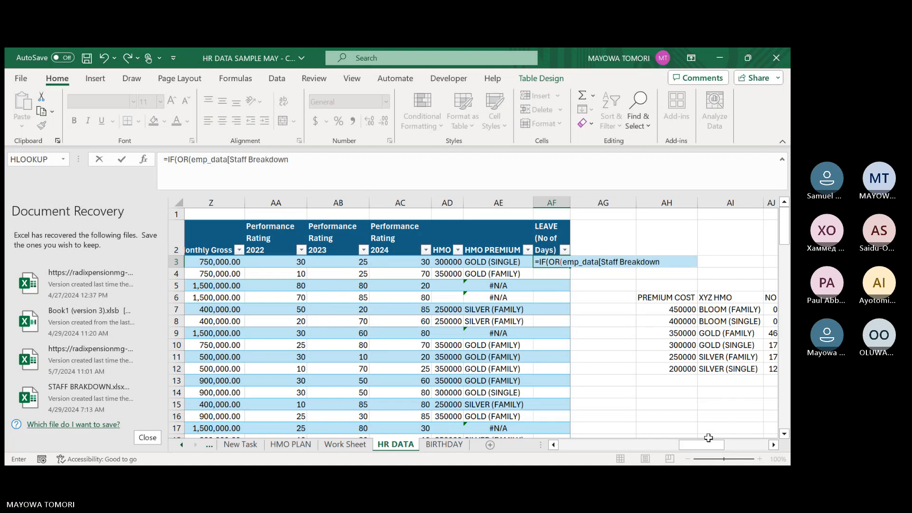
type("]")
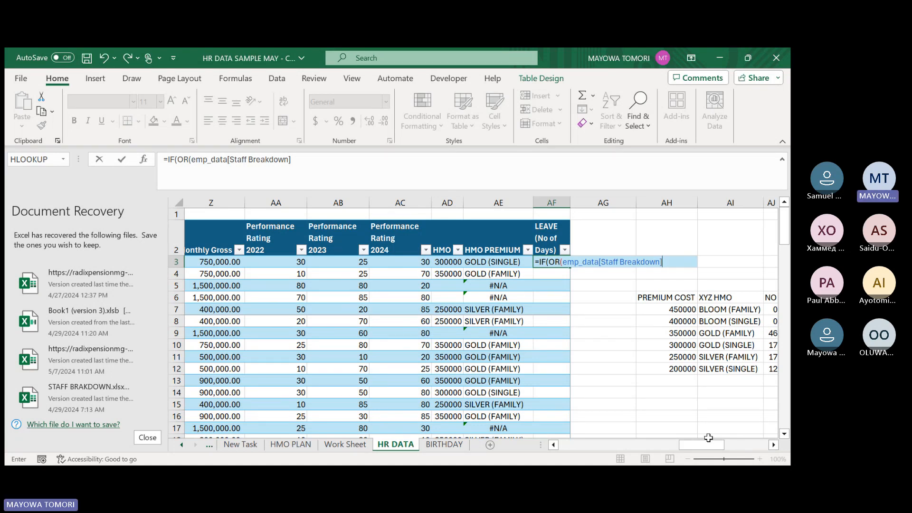
key("BackSpace")
key("BackSpace")
key("BackSpace")
key("BackSpace")
key("BackSpace")
key("BackSpace")
key("BackSpace")
key("BackSpace")
key("BackSpace")
key("BackSpace")
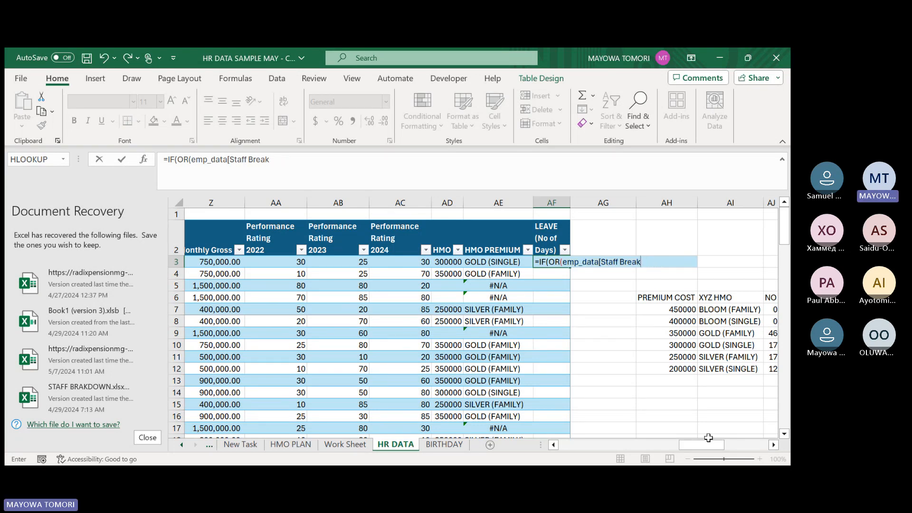
key("BackSpace")
key("BackSpace")
key("BackSpace")
key("BackSpace")
key("BackSpace")
key("BackSpace")
key("BackSpace")
key("BackSpace")
key("BackSpace")
key("BackSpace")
key("BackSpace")
key("BackSpace")
key("BackSpace")
key("BackSpace")
key("BackSpace")
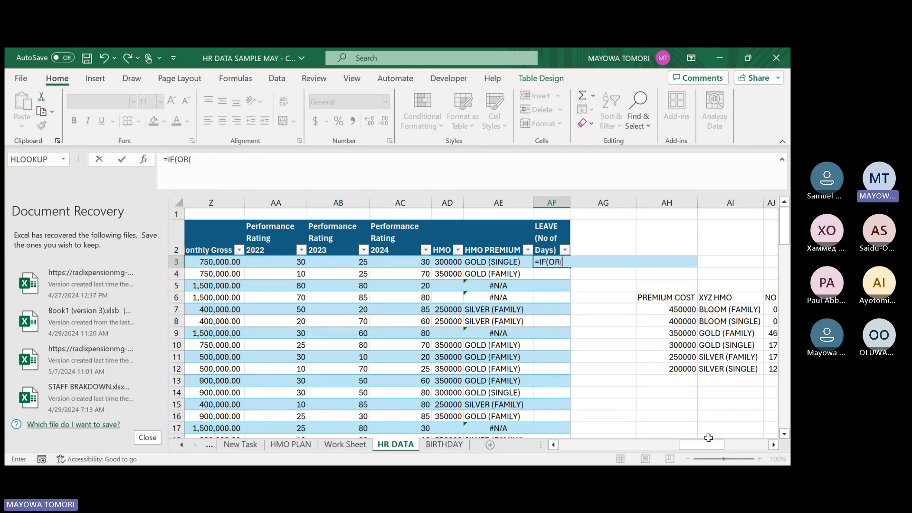
Add the first OR condition, testing whether the same row's Staff Breakdown cell equals "Senior Staff".
left_click_drag(717, 447, 648, 447)
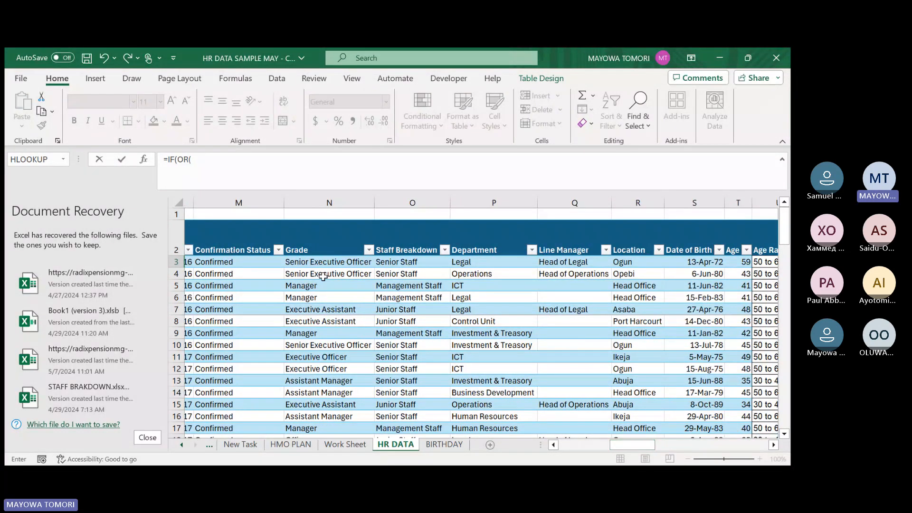
left_click(396, 262)
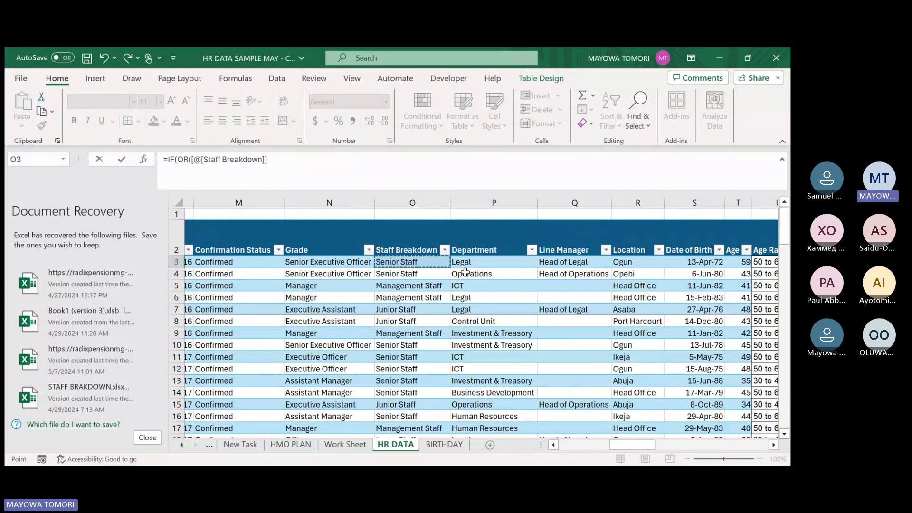
type("=")
type(":")
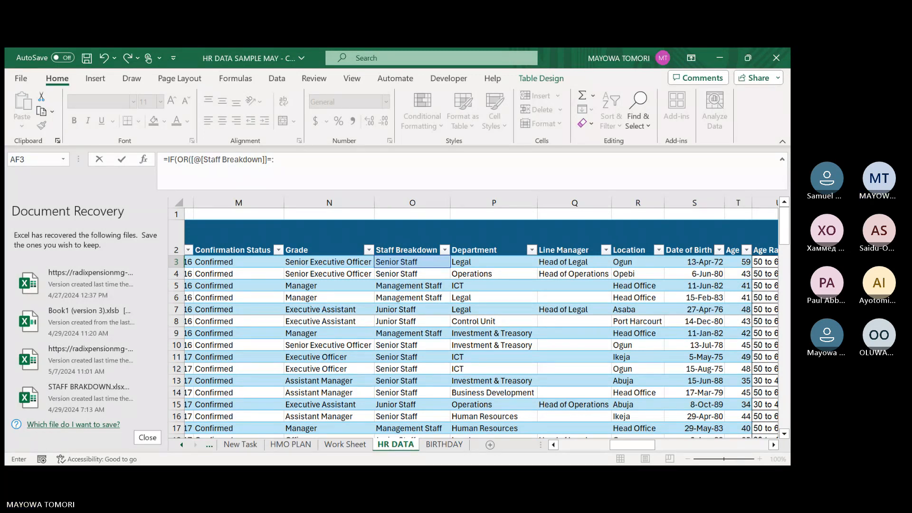
key("BackSpace")
type("\"Senior Staff\",")
Add the second OR condition, Staff Breakdown equal to "Junior Staff", and close the OR test.
left_click(400, 264)
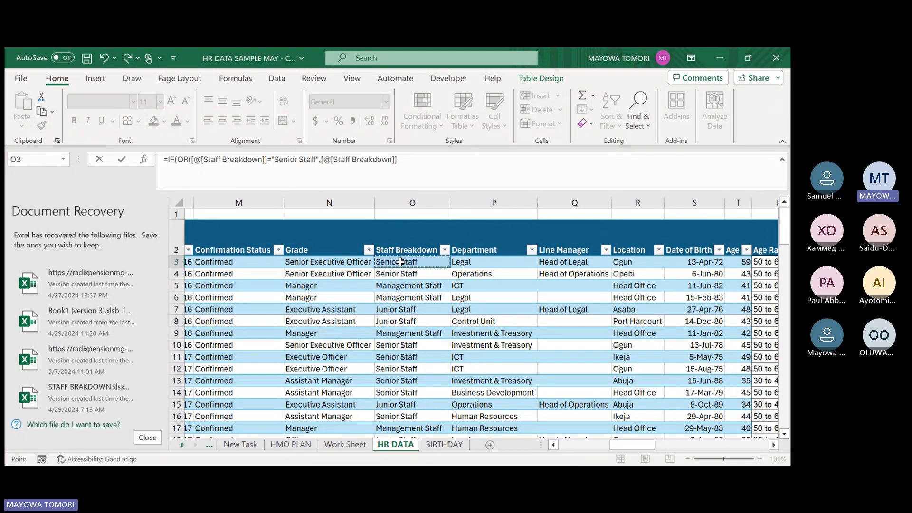
type("=")
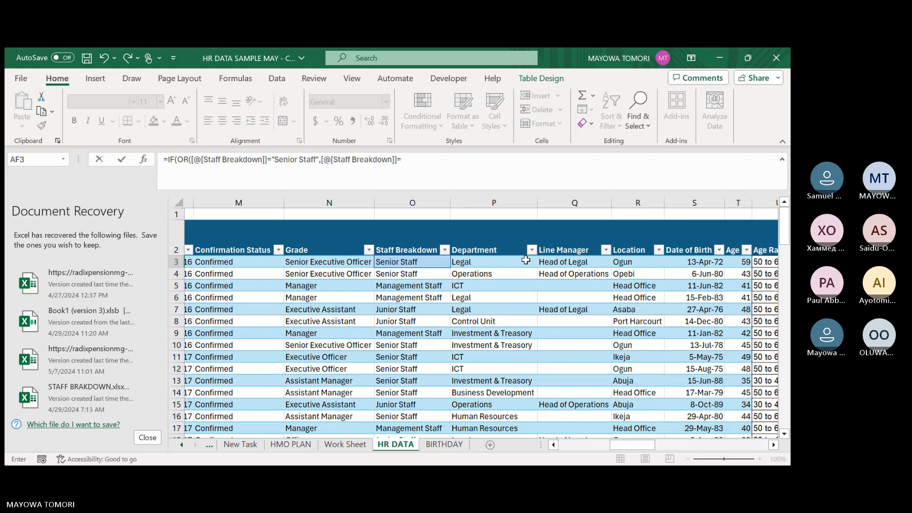
type("unior St")
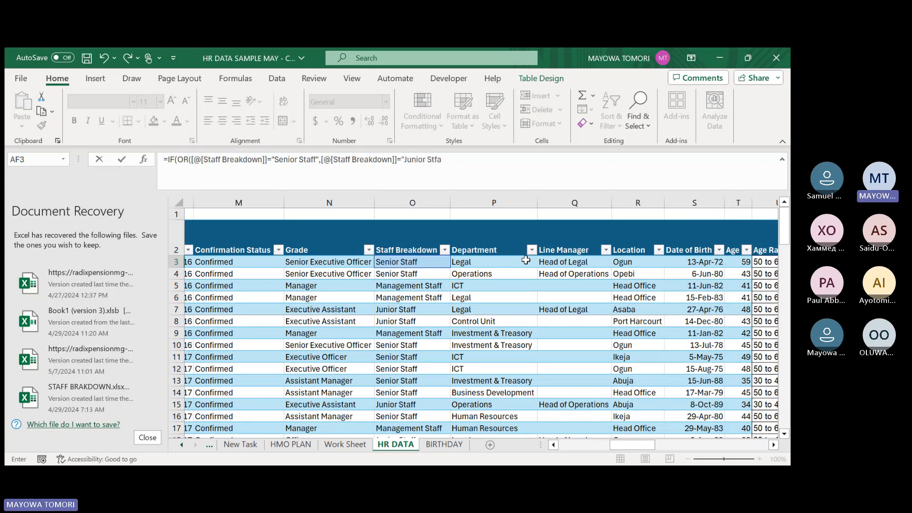
type("aff")
left_click(236, 158)
left_click(298, 160)
left_click(364, 160)
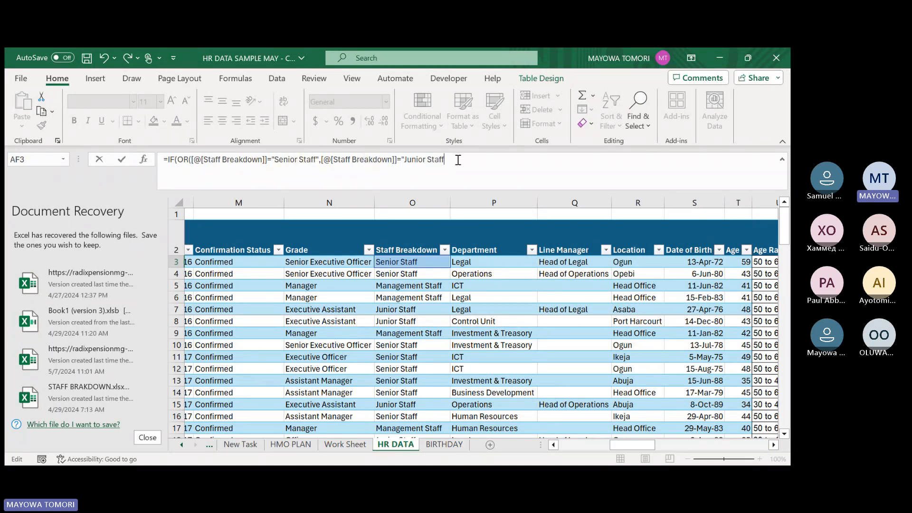
type("\"),")
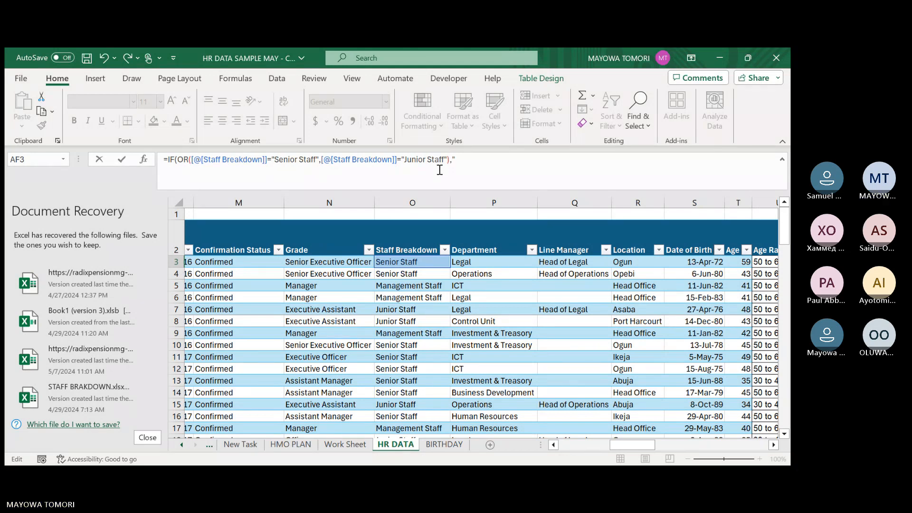
Complete the IF formula with "20 days" as the true result and "30 days" as the false result, filling the LEAVE column.
type("\"20 da")
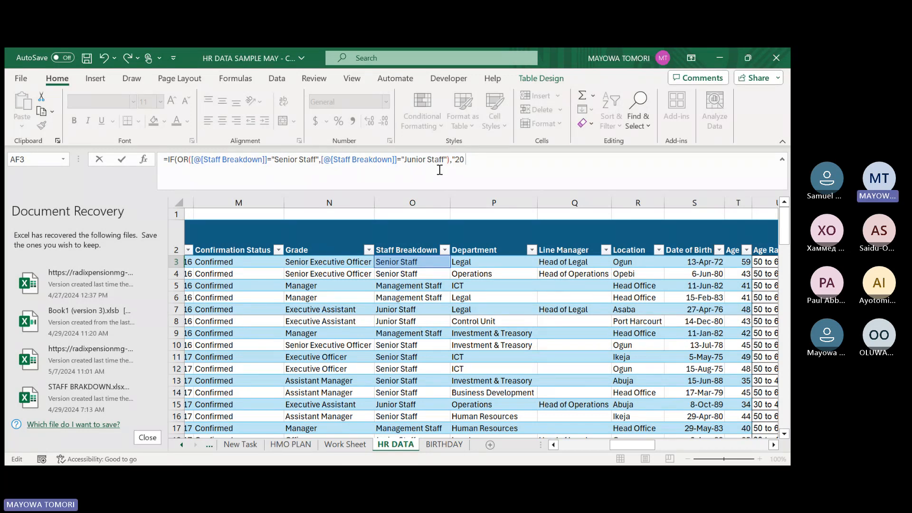
type("days\",")
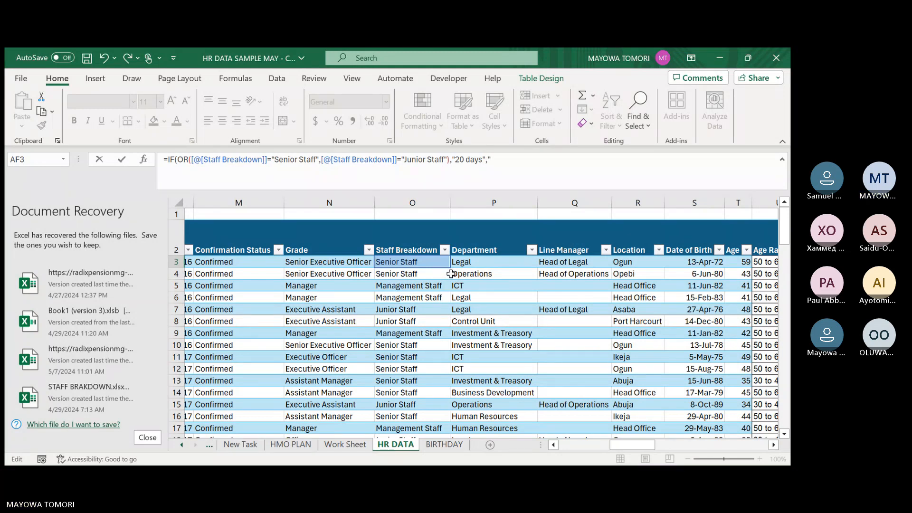
type("30 days")
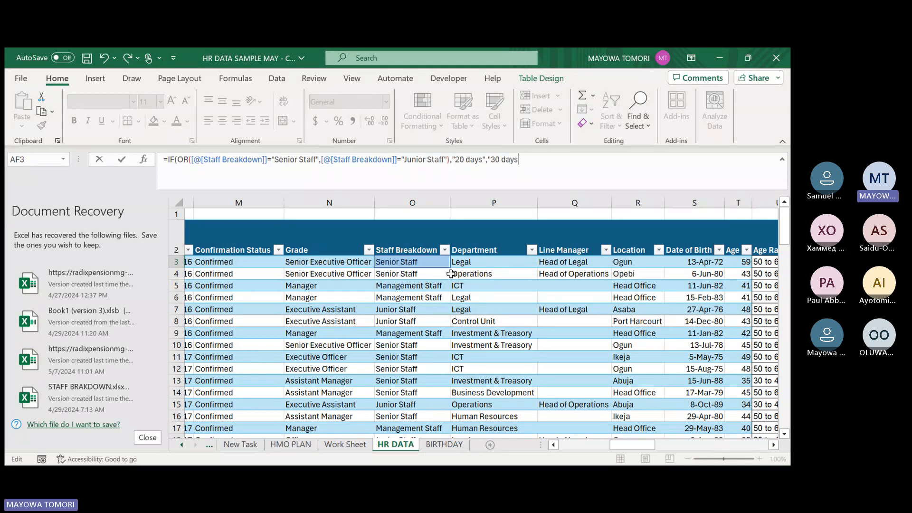
type("\"")
key("Return")
Review the leave formula in AF3, checking its Staff Breakdown conditions and day values.
left_click(728, 262)
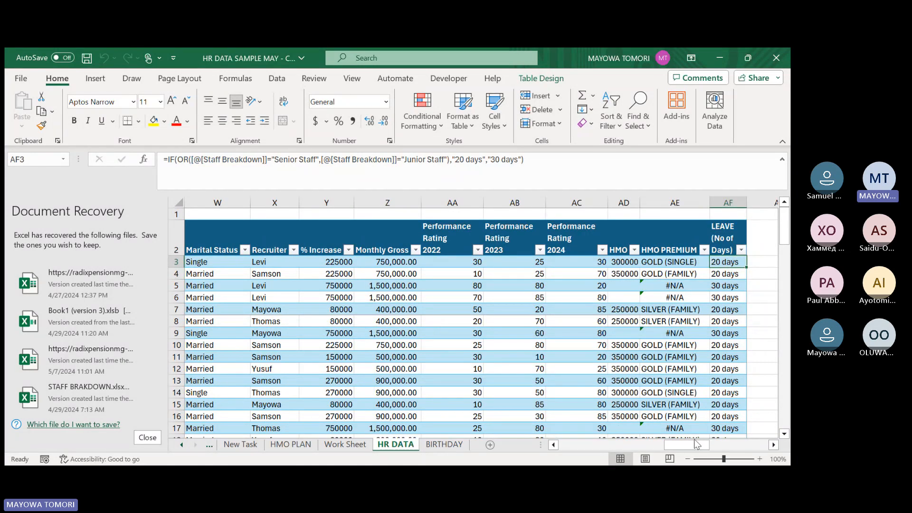
left_click_drag(694, 444, 719, 445)
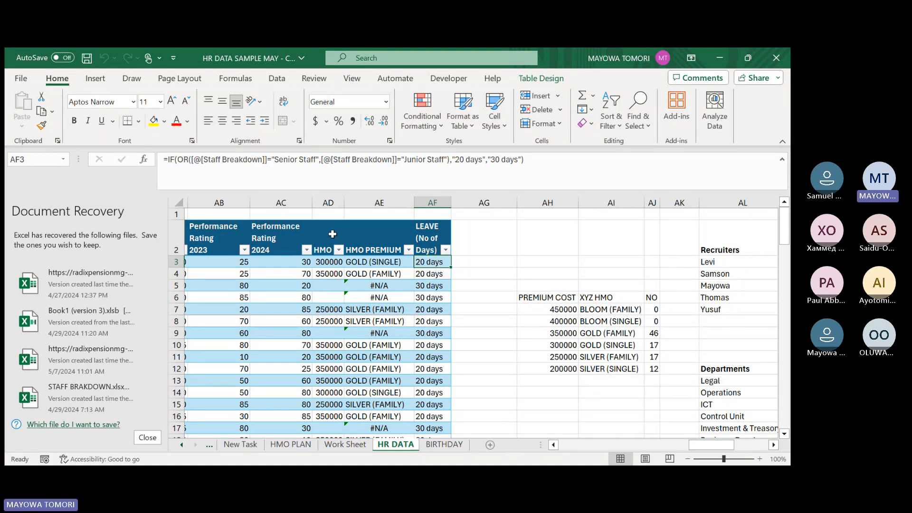
left_click(186, 160)
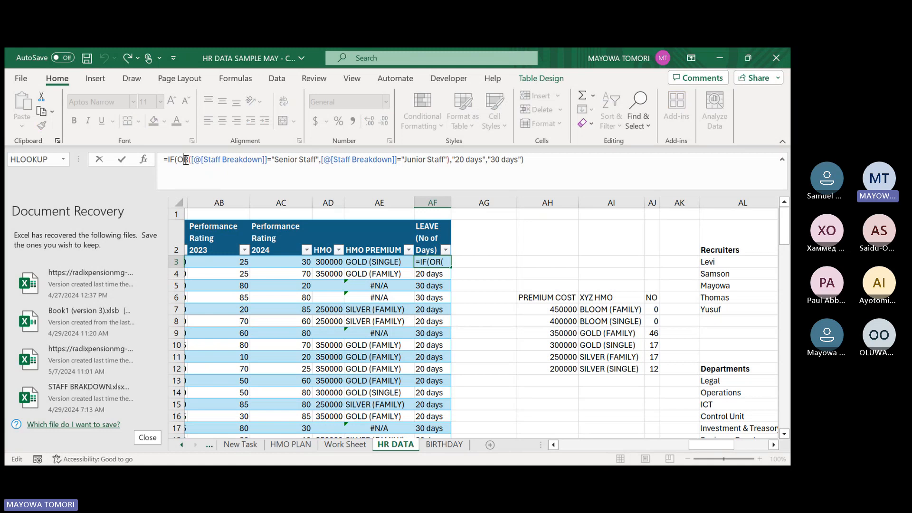
left_click(221, 160)
left_click(462, 161)
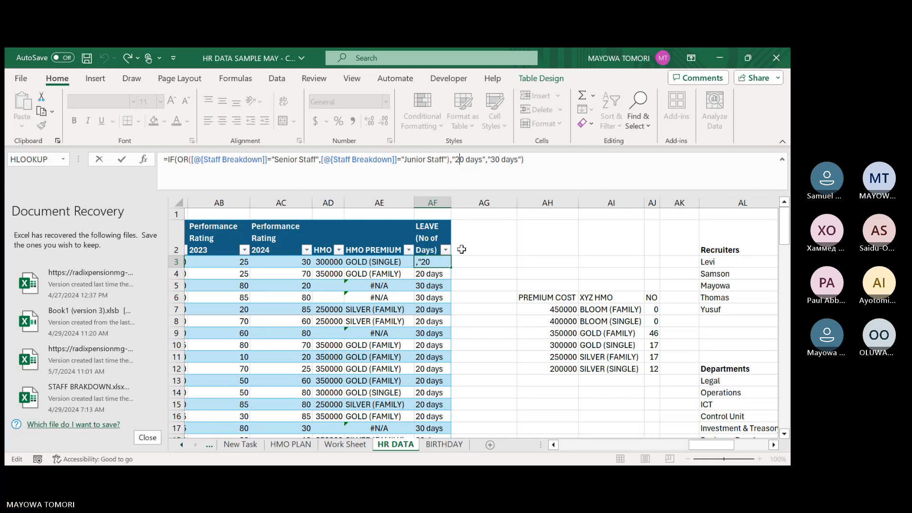
key("Return")
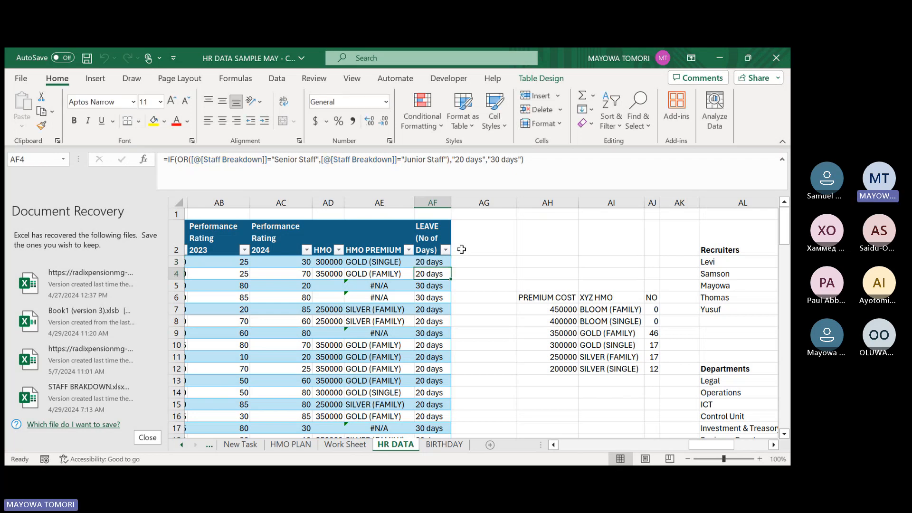
Mark the leave-days task as DONE in cell C20 of the New Task sheet.
left_click_drag(712, 445, 475, 445)
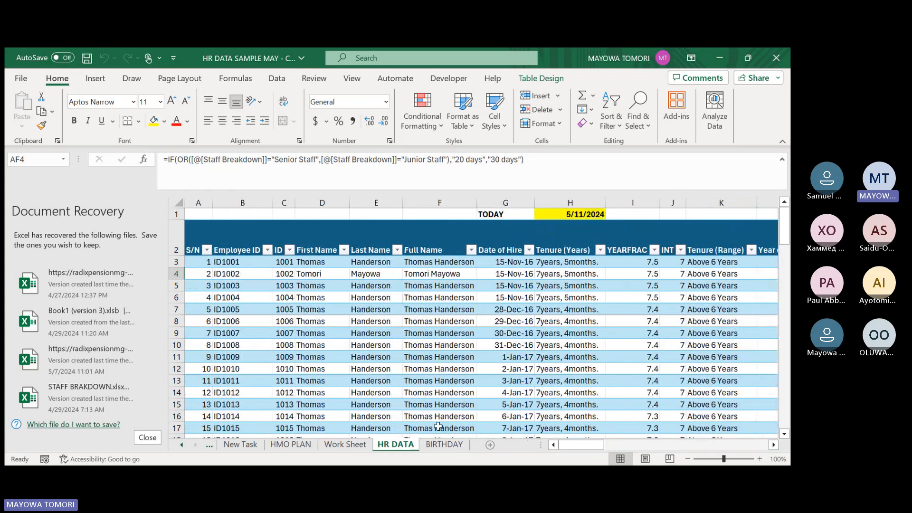
left_click(239, 445)
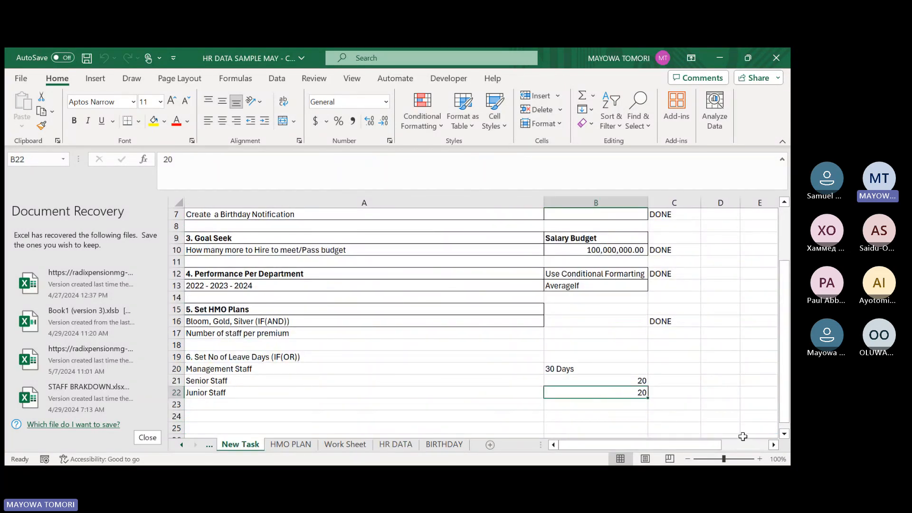
left_click(673, 370)
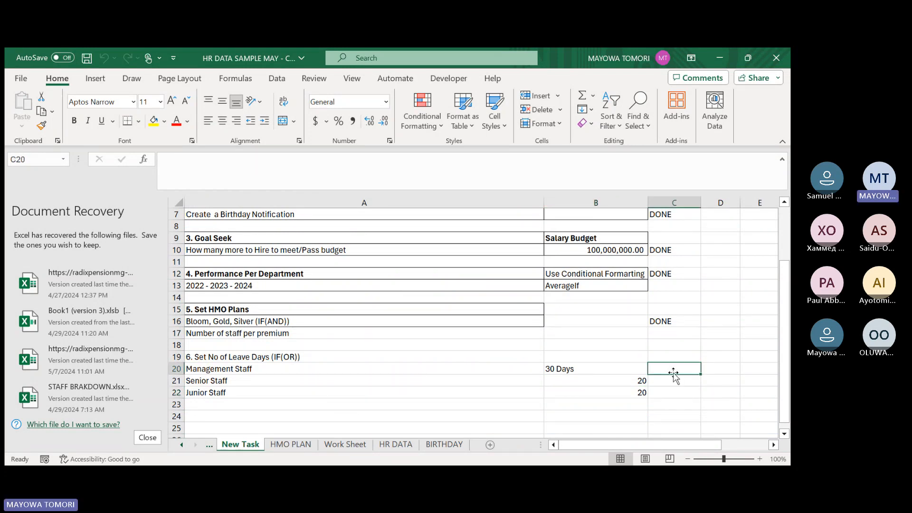
type("DONE")
key("Return")
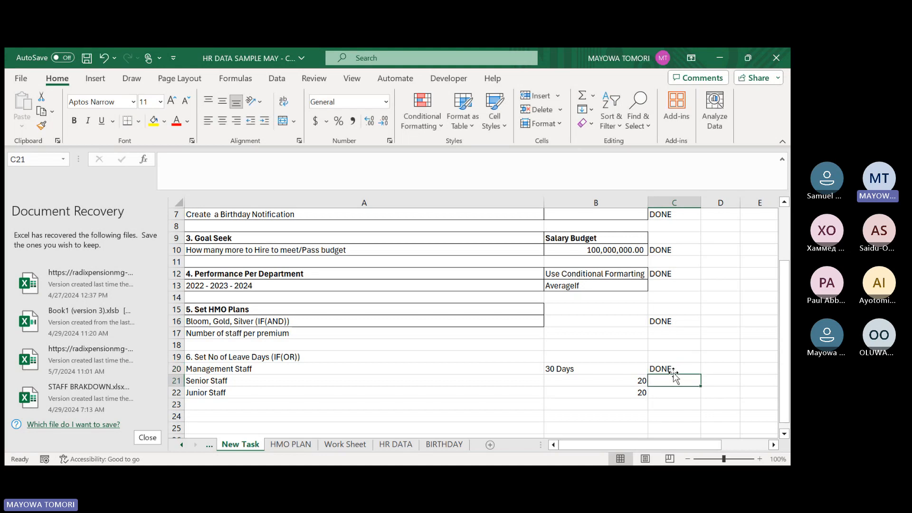
Review the task list for remaining items, including the performance years and the number of staff per premium.
scroll(303, 345, "up", 2)
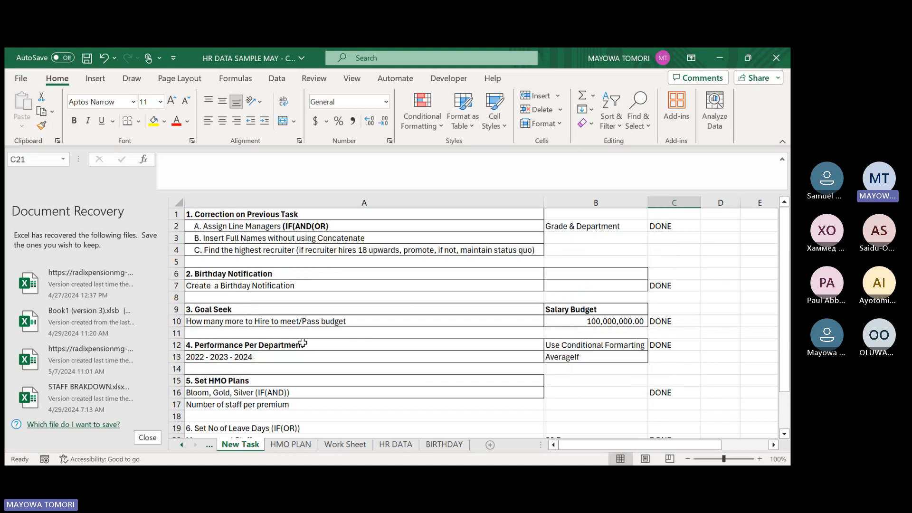
scroll(302, 345, "down", 2)
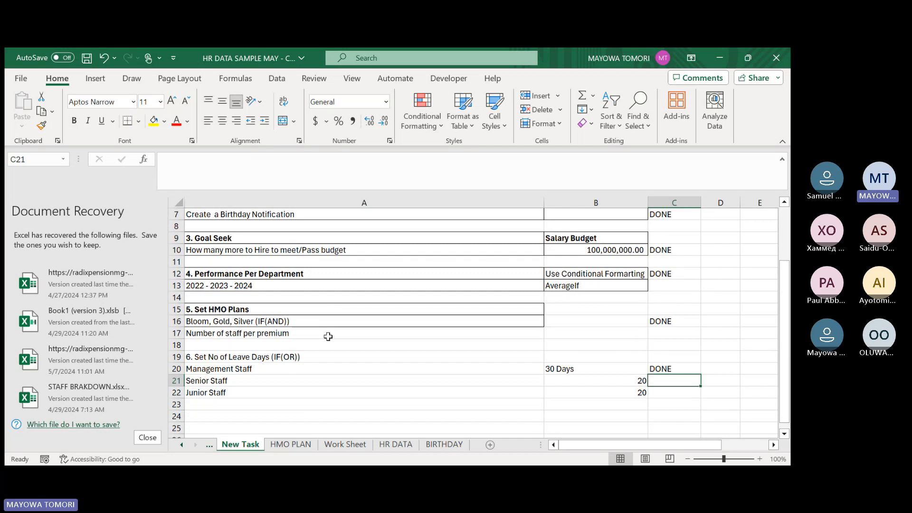
left_click(275, 289)
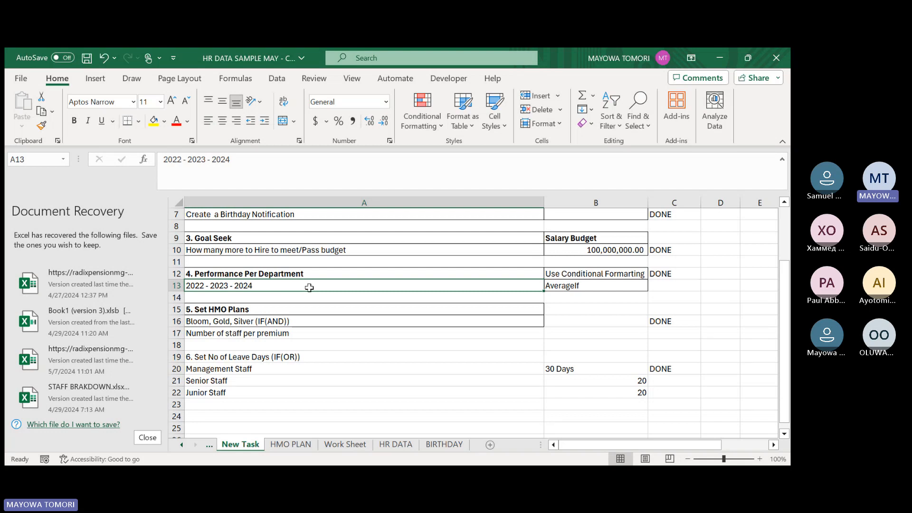
scroll(291, 329, "up", 2)
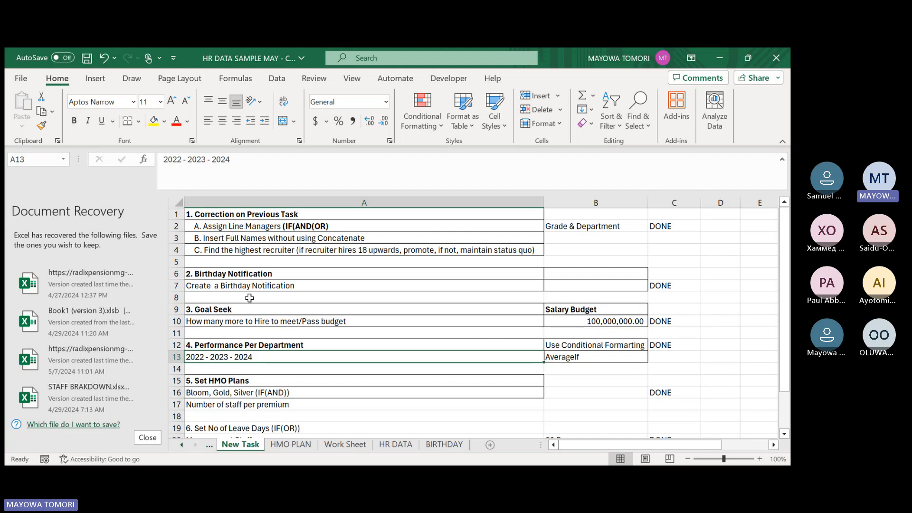
scroll(250, 298, "down", 2)
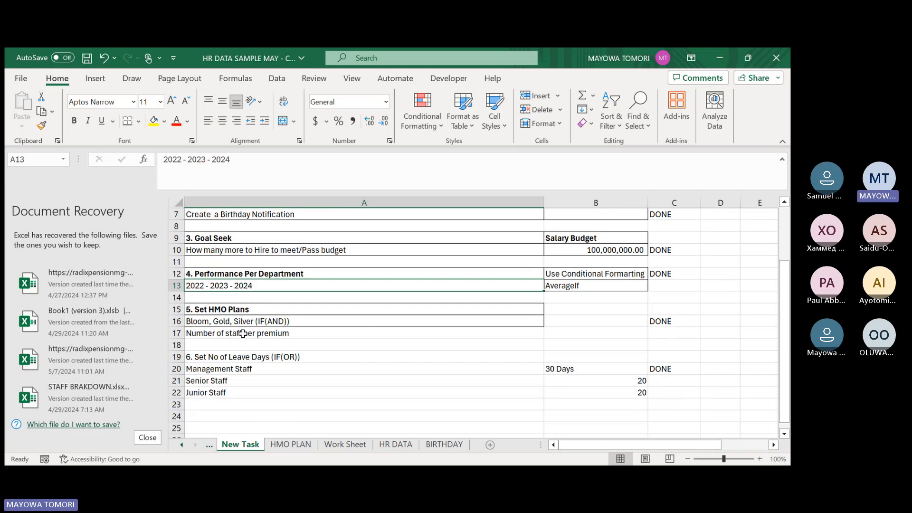
left_click(242, 334)
double_click(239, 334)
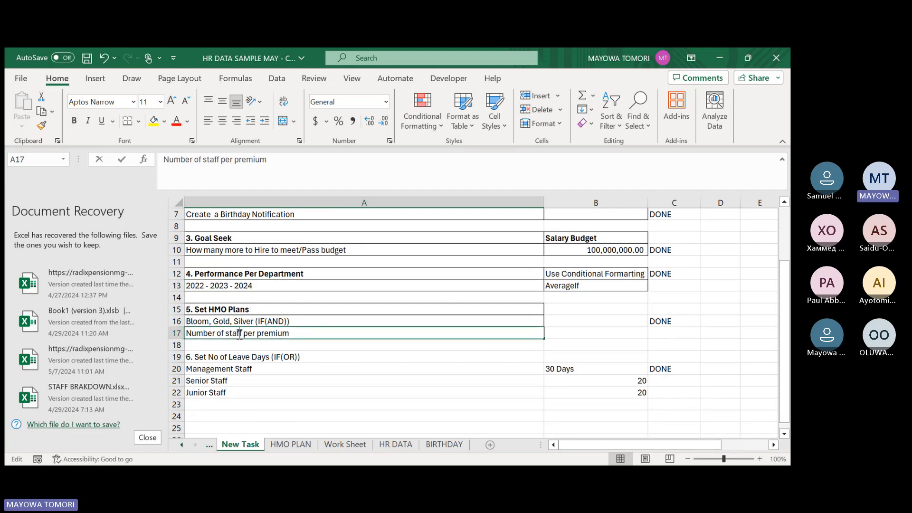
key("Return")
left_click(248, 333)
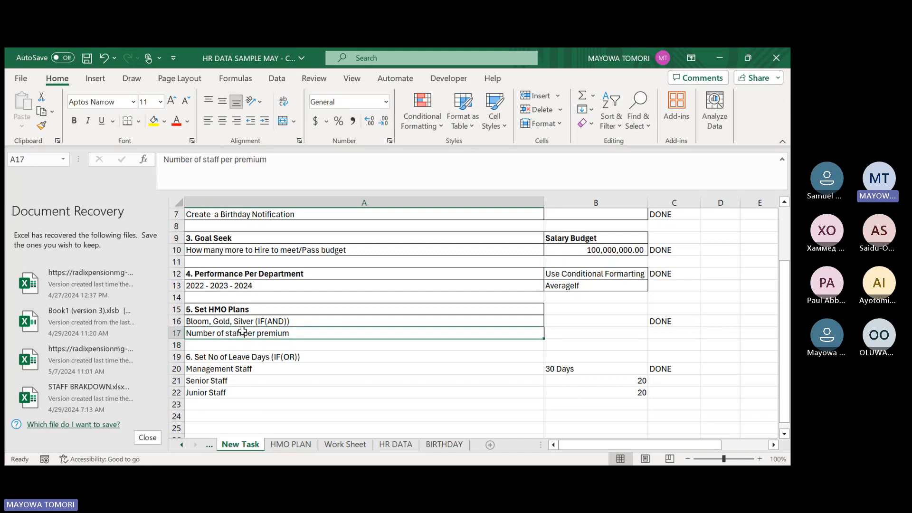
Review the correction, birthday notification and goal seek tasks in rows 1 to 10 of the New Task sheet.
scroll(252, 330, "up", 2)
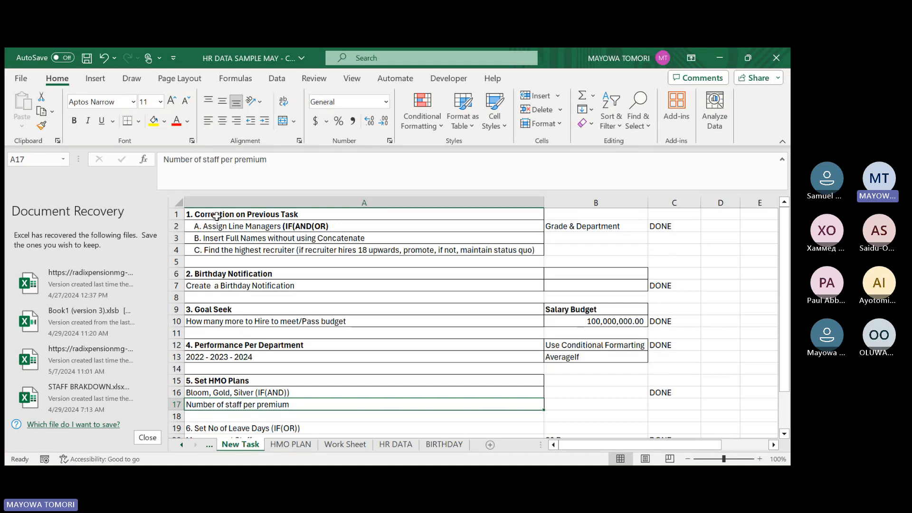
left_click(213, 215)
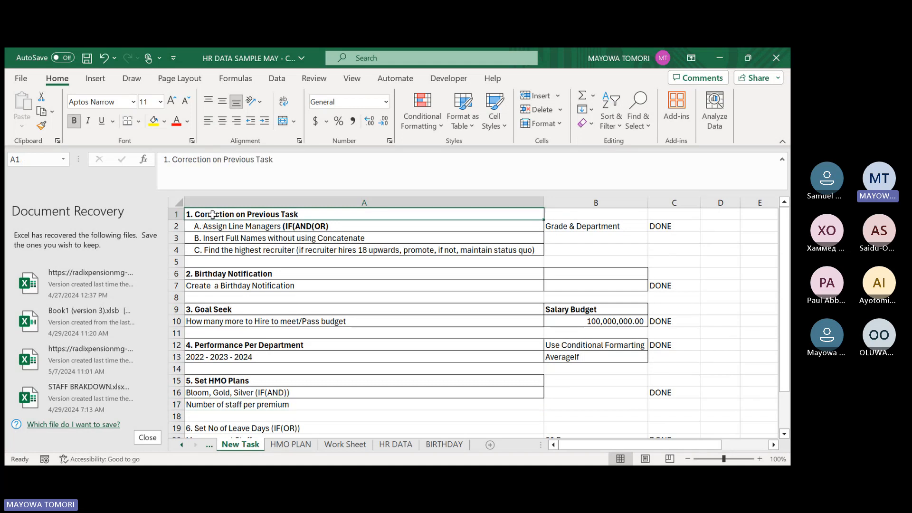
left_click(224, 227)
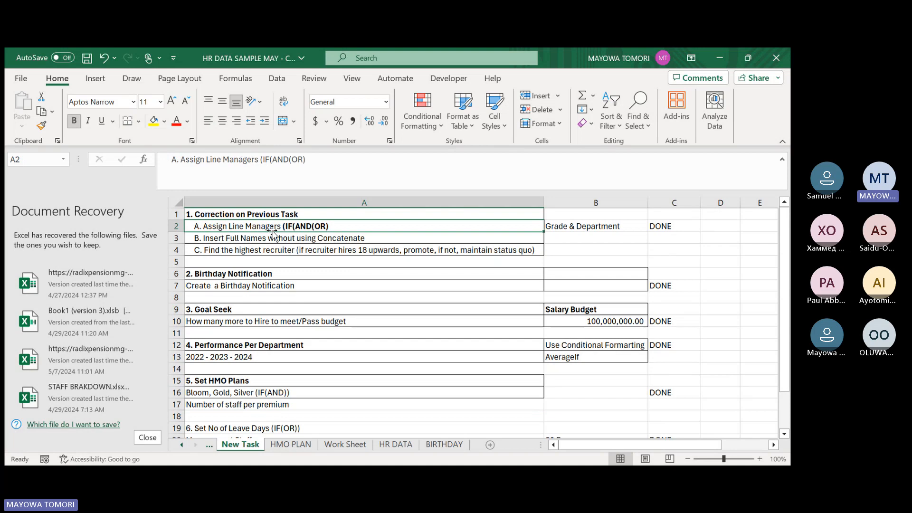
left_click(211, 238)
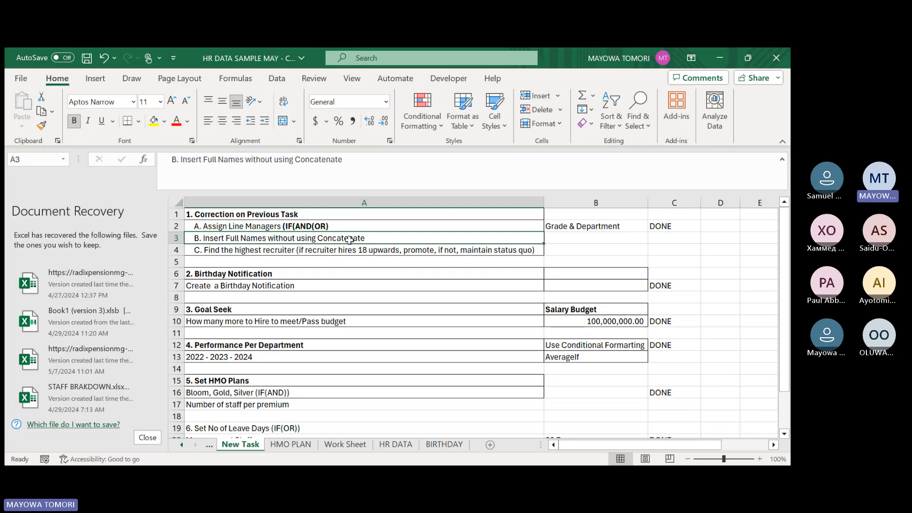
left_click(288, 251)
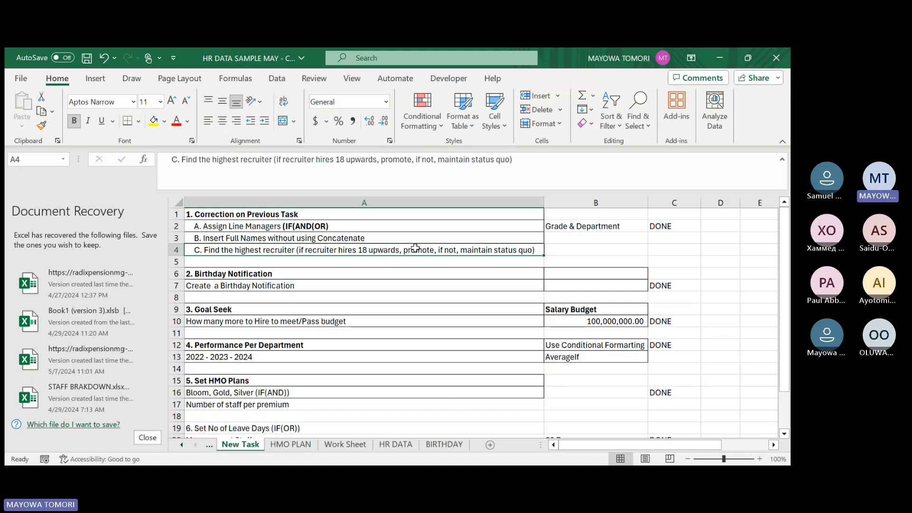
scroll(284, 265, "down", 1)
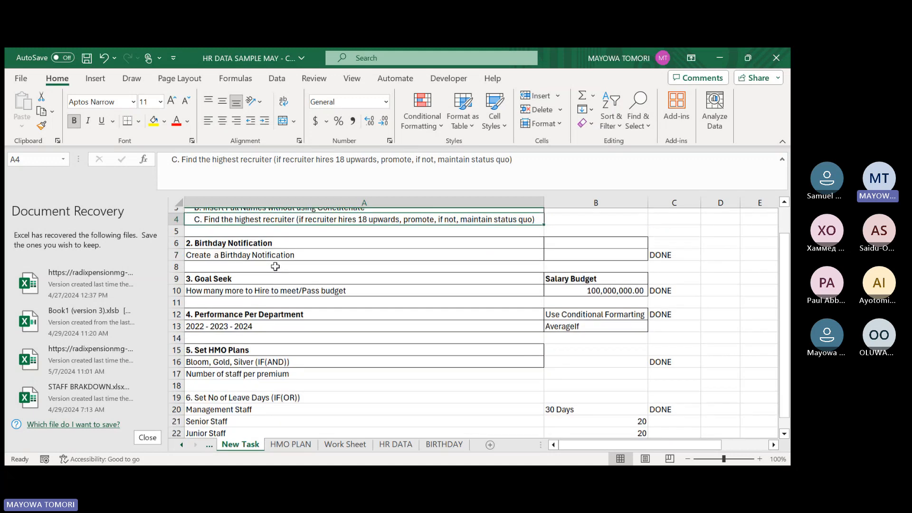
left_click(248, 236)
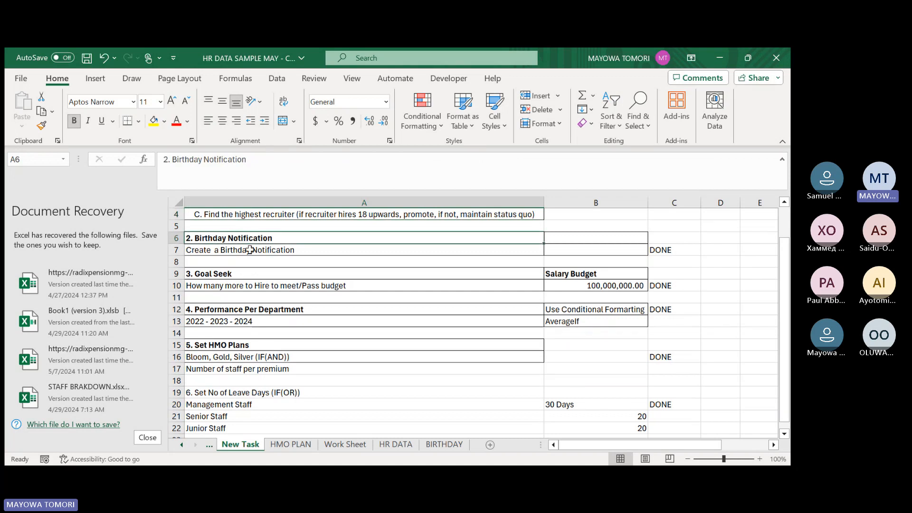
left_click(250, 252)
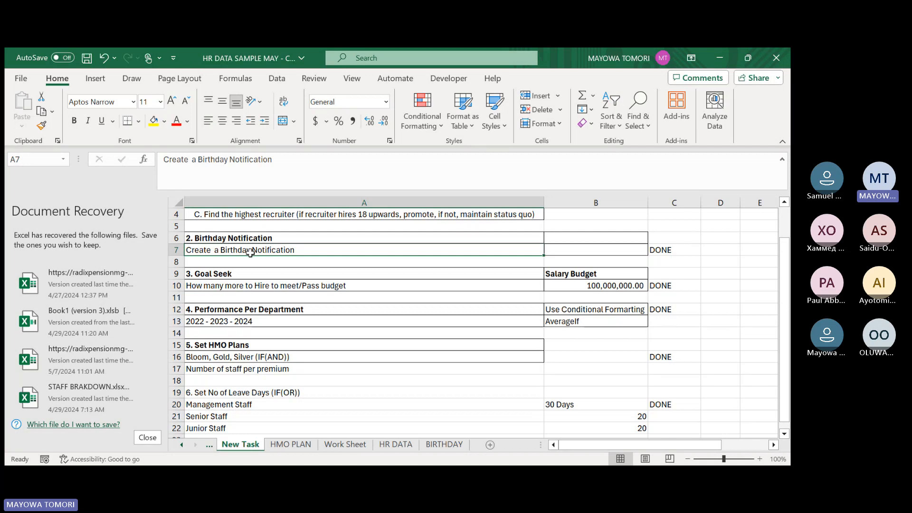
left_click(230, 275)
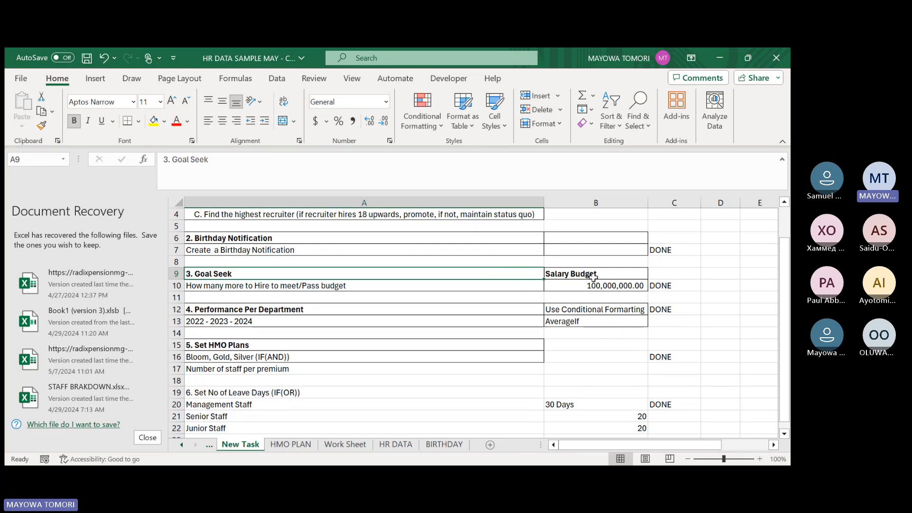
left_click(424, 285)
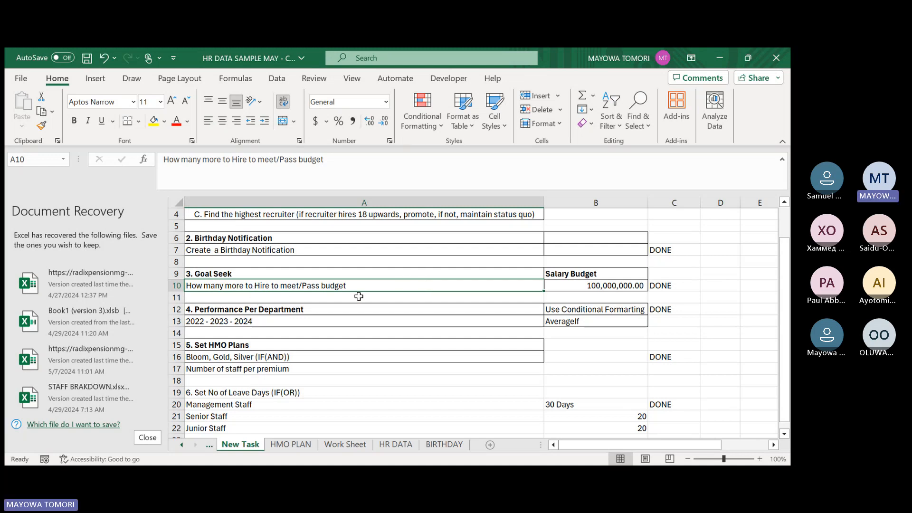
left_click(563, 274)
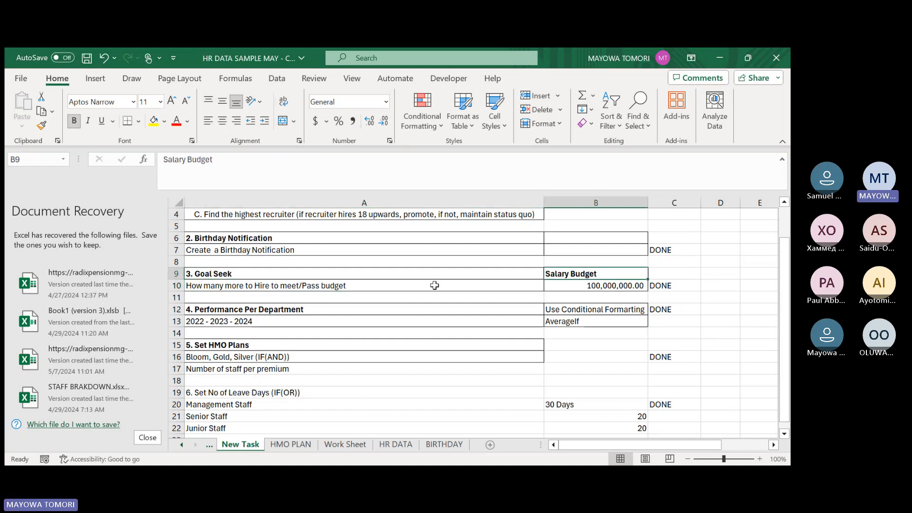
Review the performance per department, HMO plan and leave-days tasks in rows 12 to 22 of the New Task sheet.
left_click(265, 309)
scroll(265, 309, "down", 2)
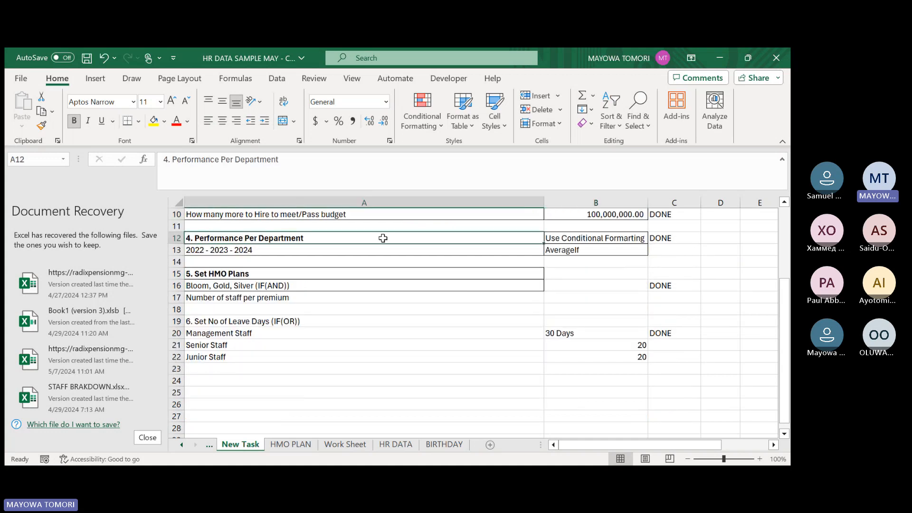
left_click(592, 251)
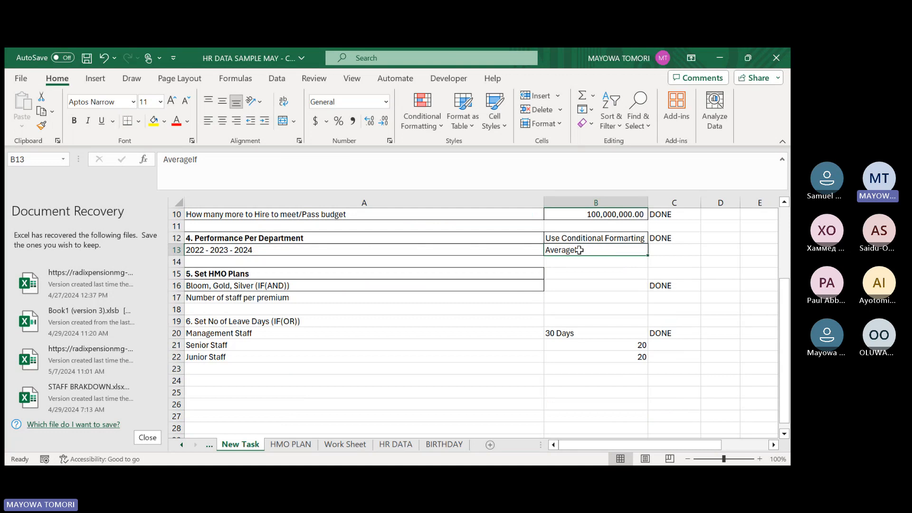
left_click(237, 274)
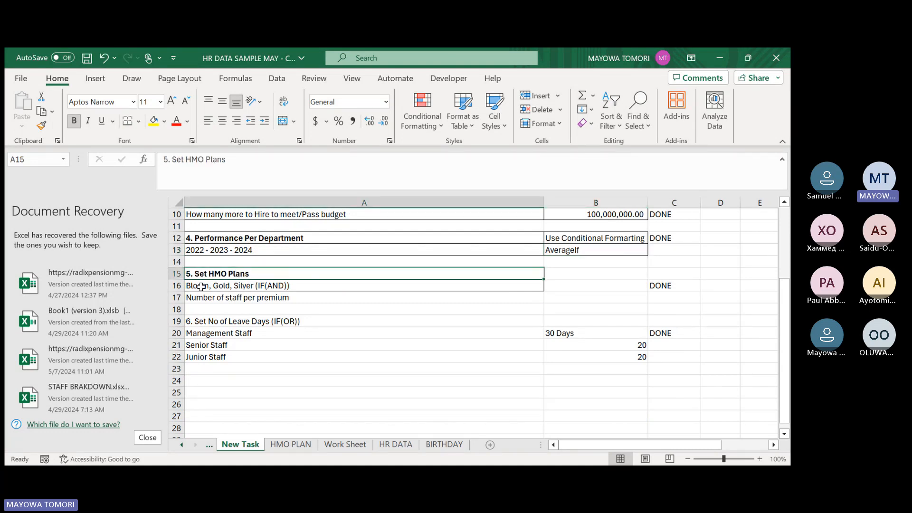
left_click(290, 285)
left_click(296, 295)
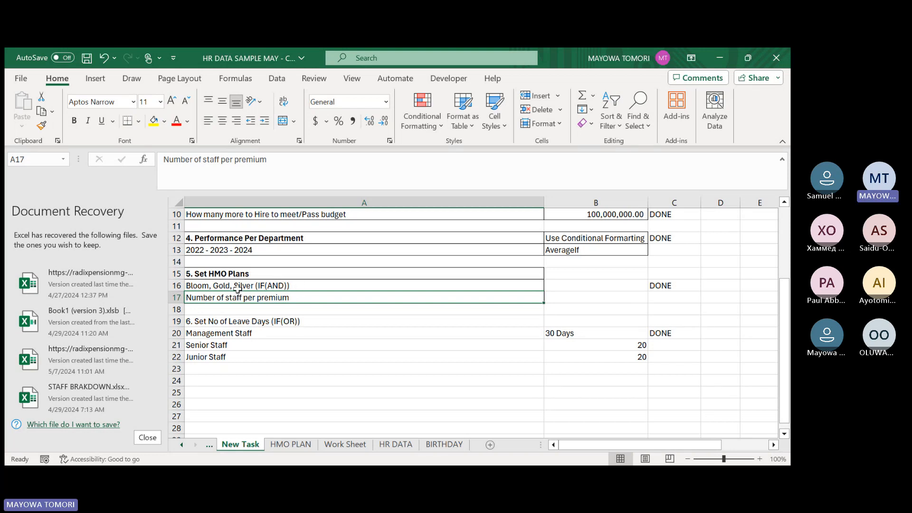
scroll(238, 289, "down", 1)
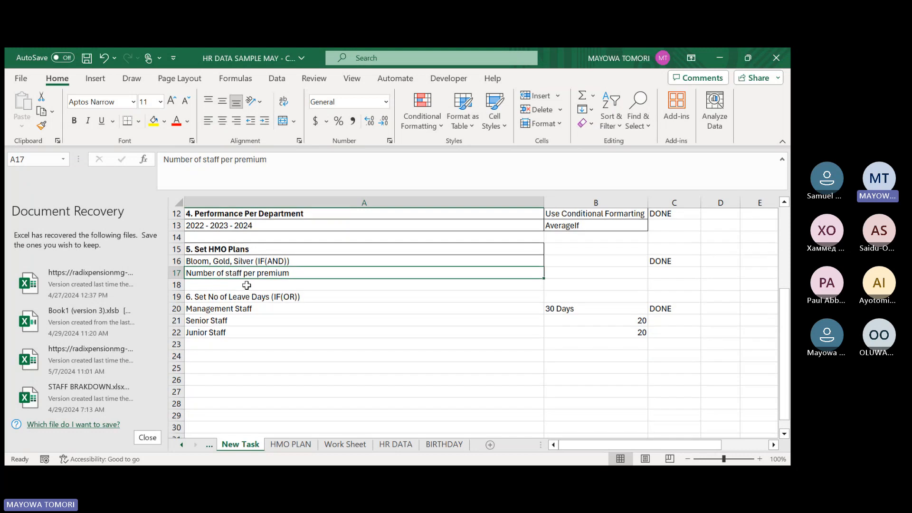
left_click(239, 287)
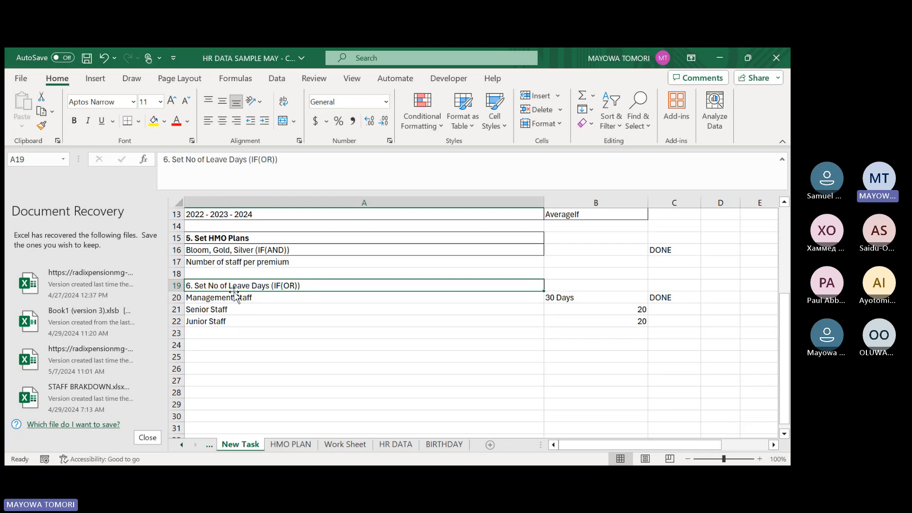
Examine the leave formula in AF3 and the Staff Breakdown formula in O3 on the HR DATA sheet.
left_click(411, 444)
left_click(577, 444)
left_click_drag(577, 445, 707, 444)
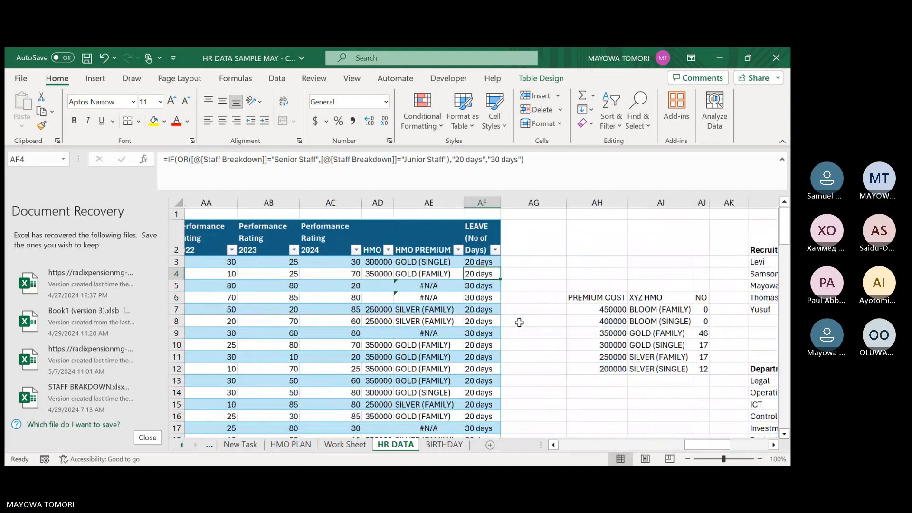
left_click(479, 262)
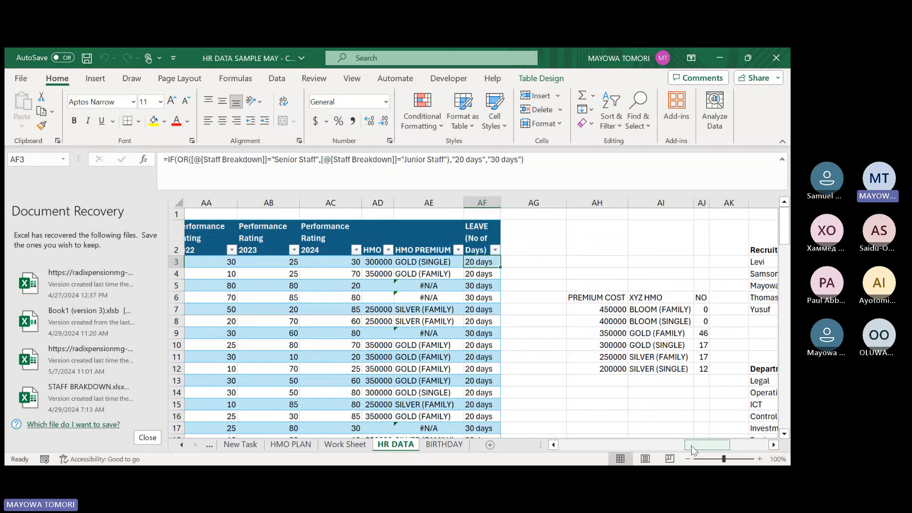
left_click_drag(691, 446, 616, 449)
left_click(479, 265)
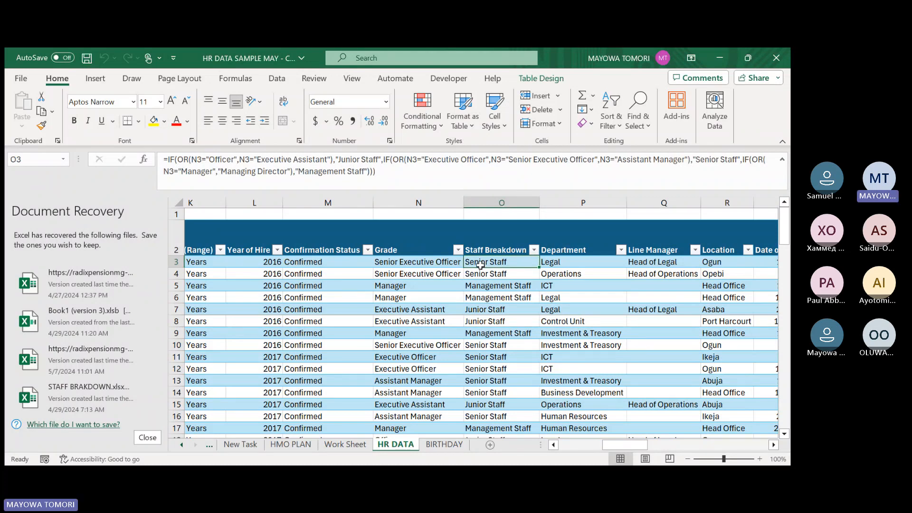
Enter "mANAGER" as the grade in N3 and check the leave days in row 3.
left_click(428, 262)
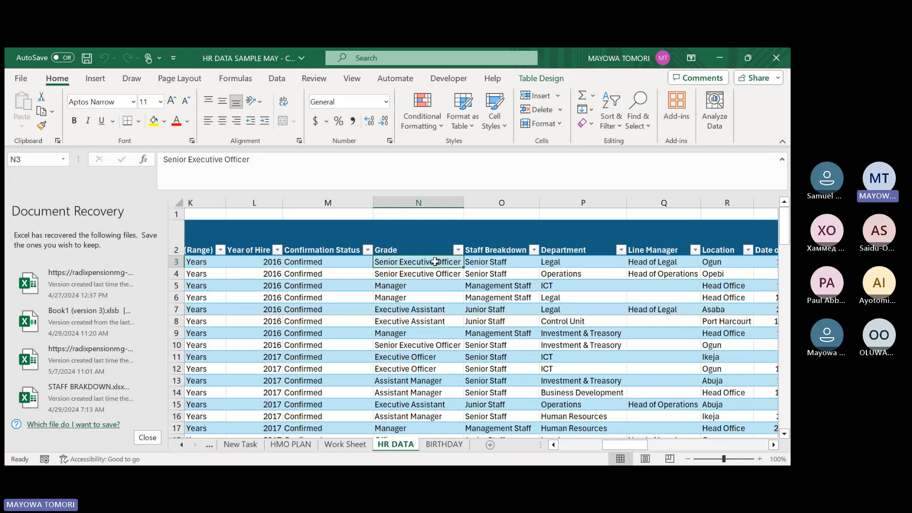
type("mANAGer")
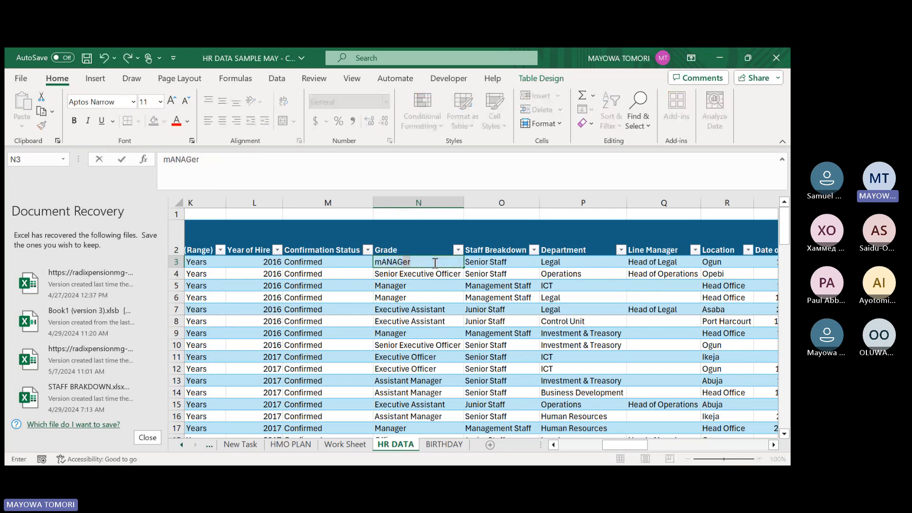
type("ER")
key("Tab")
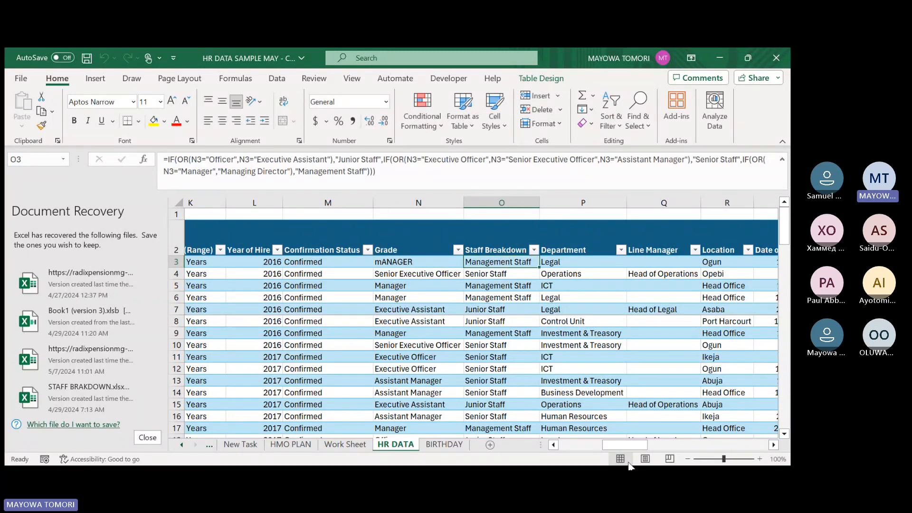
left_click_drag(623, 447, 707, 447)
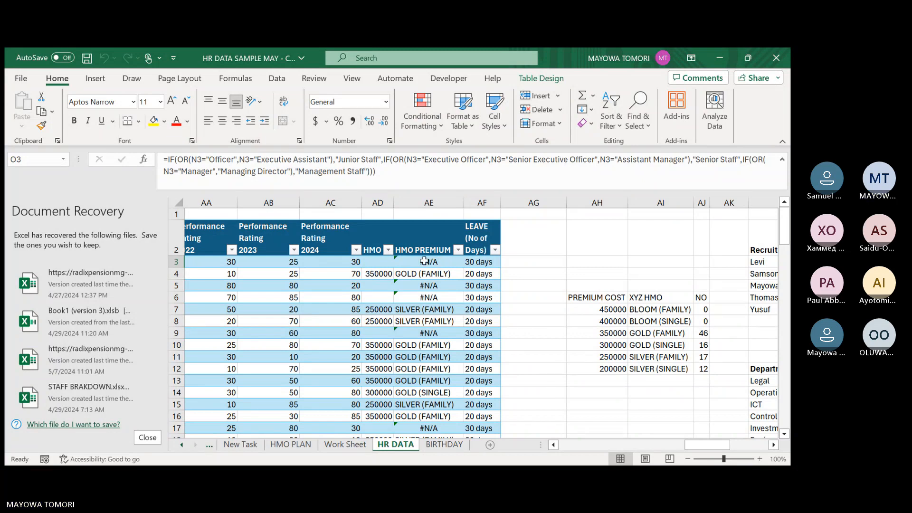
left_click(510, 277)
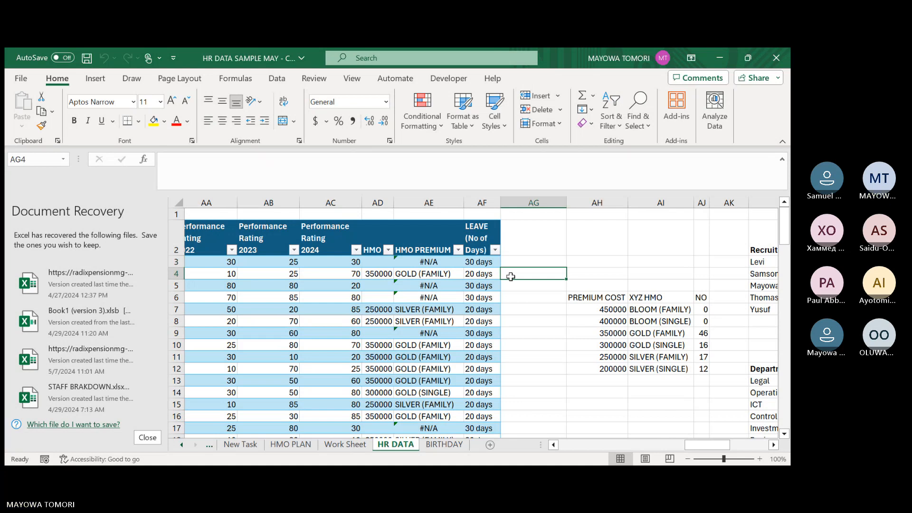
Restore the grade in N3 to Senior Executive Officer.
left_click_drag(707, 445, 611, 450)
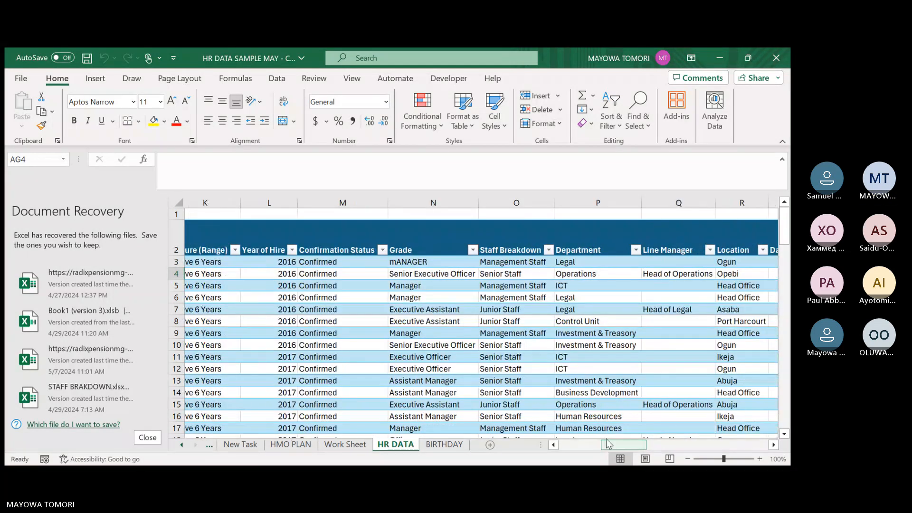
left_click(436, 261)
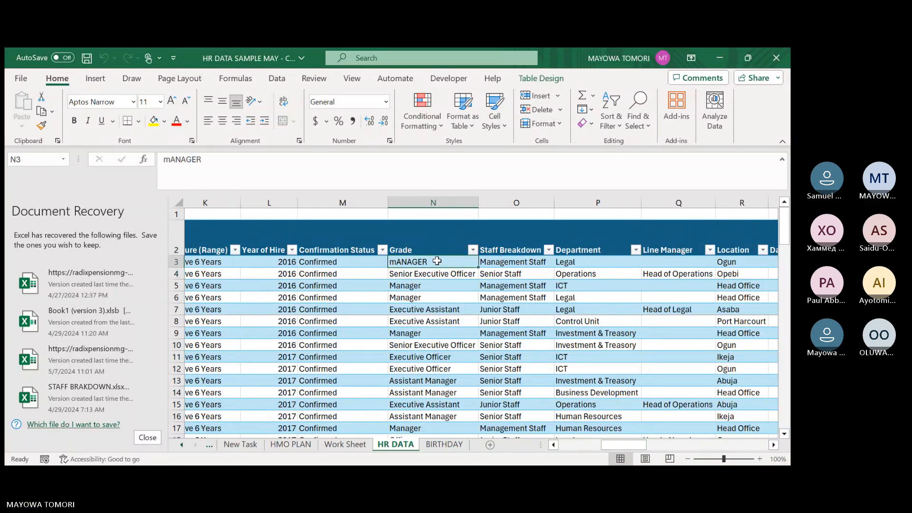
double_click(437, 261)
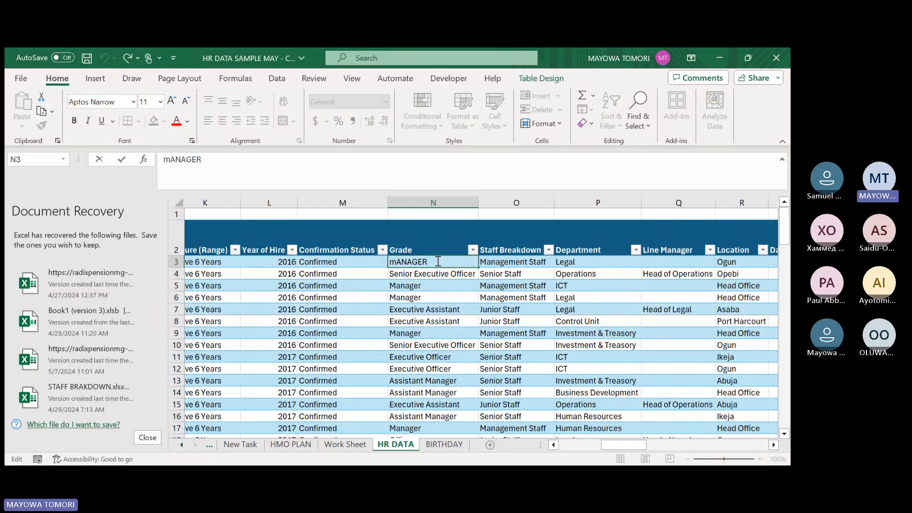
left_click_drag(436, 261, 392, 261)
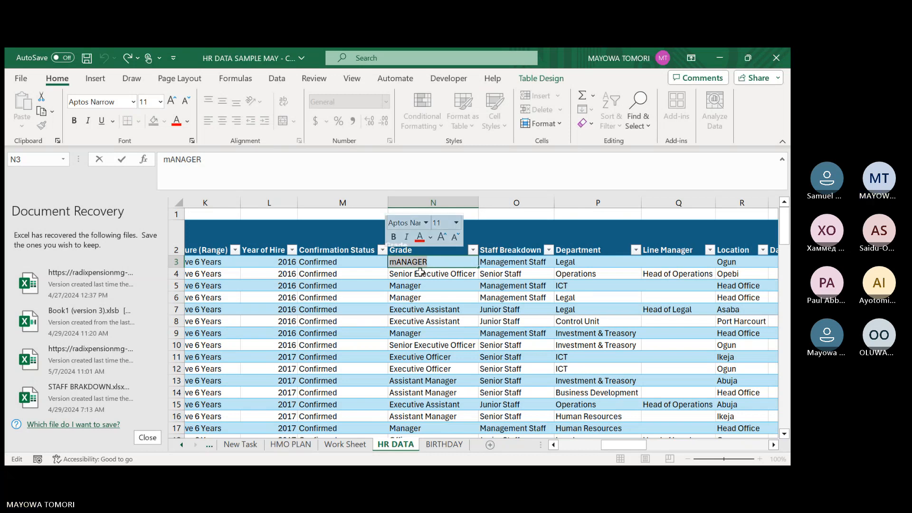
type("Senior Executive Officer")
key("Tab")
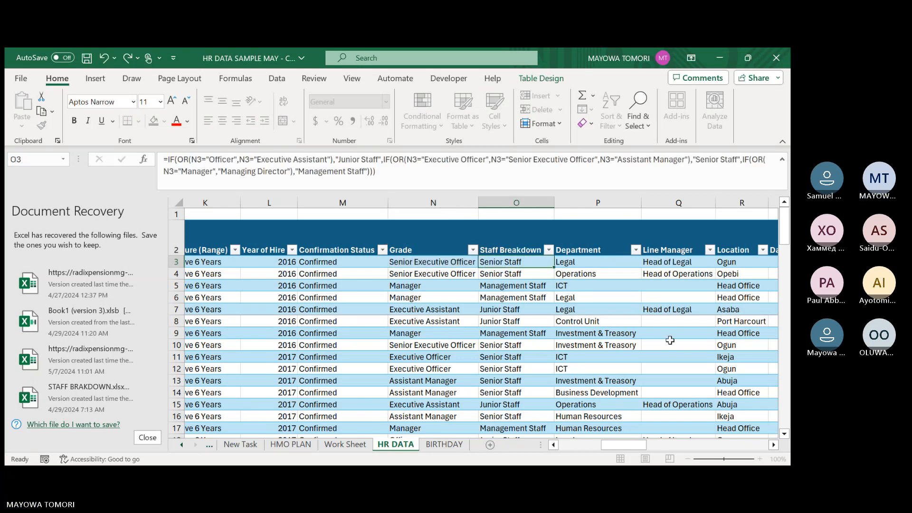
Look through the HR DATA, BIRTHDAY, Work Sheet, HMO PLAN, excel formulas and New Task sheets.
left_click_drag(644, 446, 529, 441)
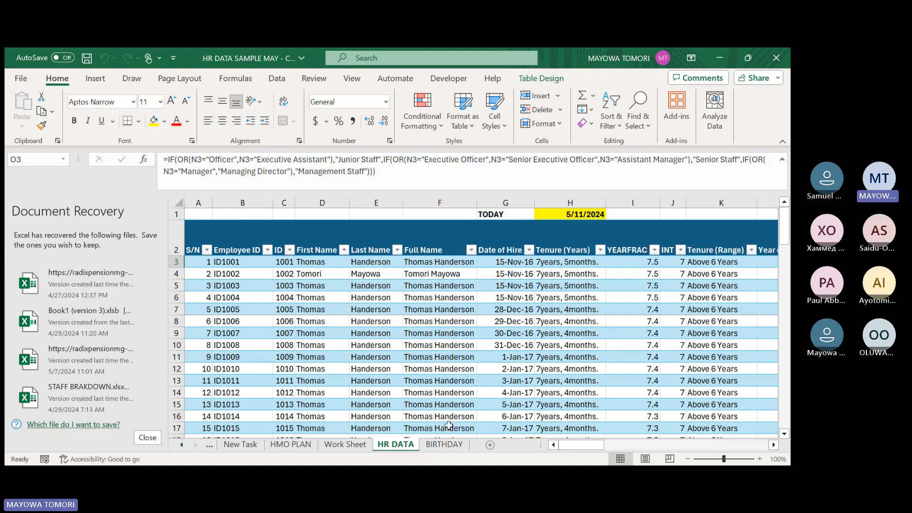
left_click(427, 449)
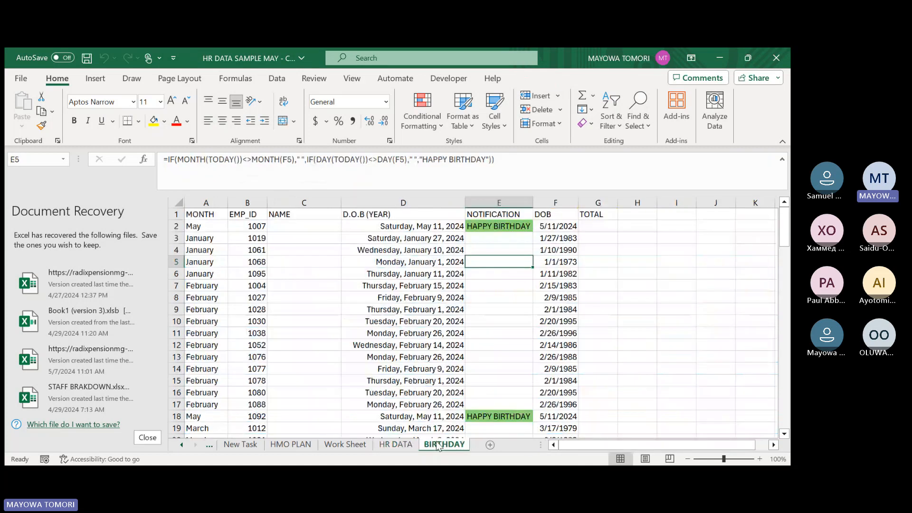
left_click(401, 446)
left_click(345, 446)
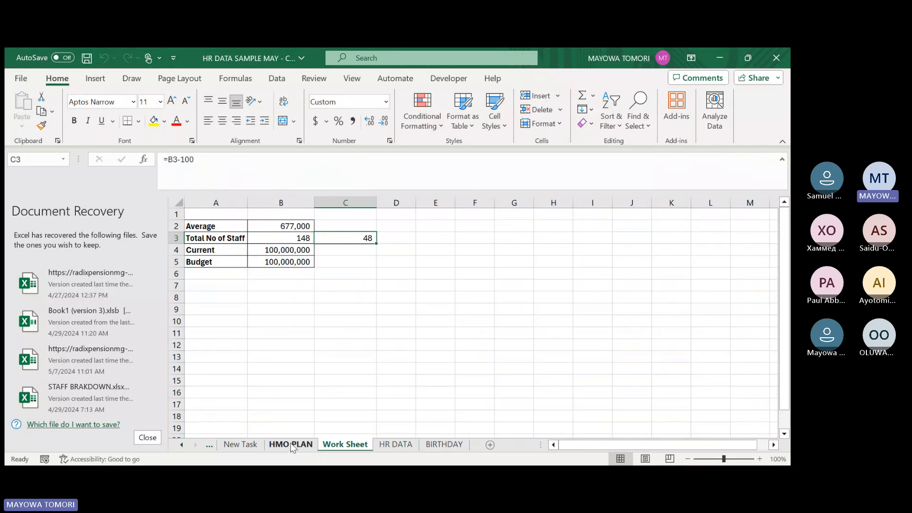
left_click(304, 446)
left_click(209, 444)
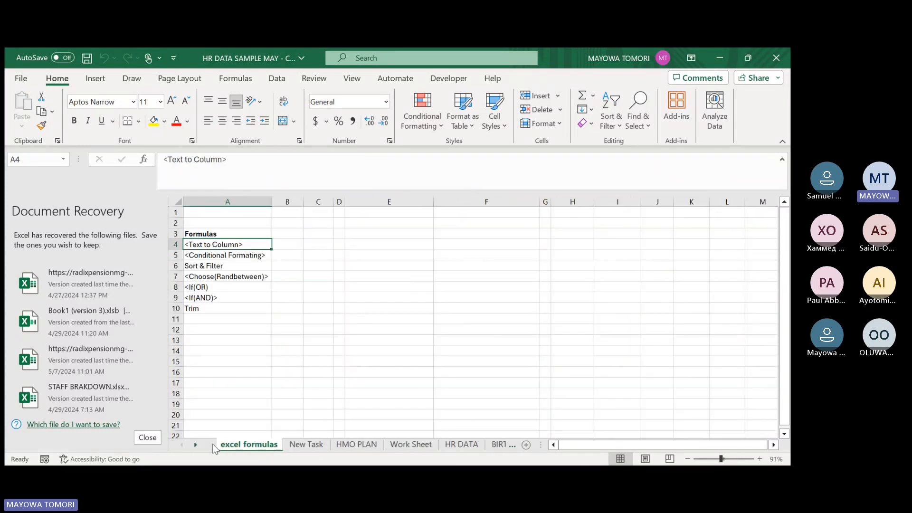
left_click(307, 444)
Start creating a table from the HMO premium cost list in B5:C11 of the HMO PLAN sheet.
left_click(354, 446)
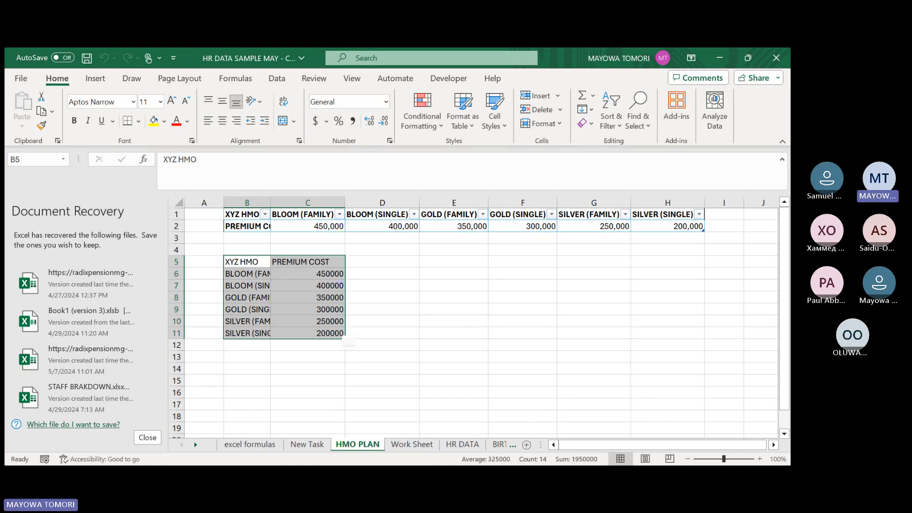
key("ctrl+t")
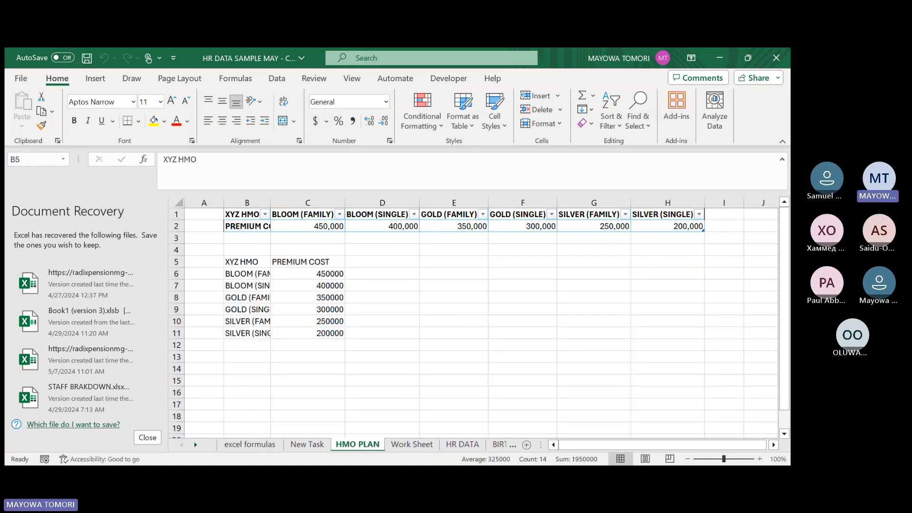